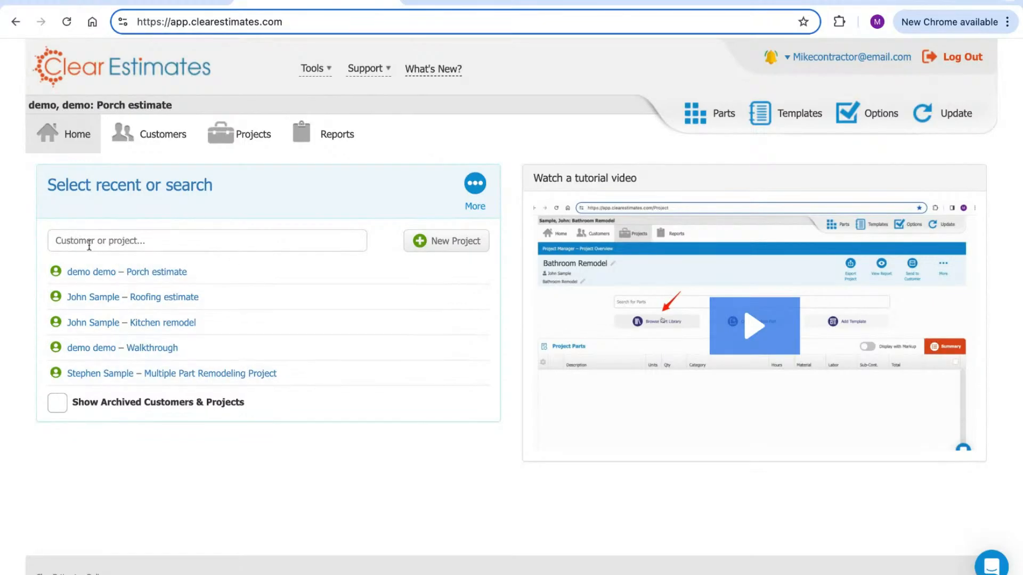
Start a customer search, cancel it, and highlight the current project title
{"action": "left_click", "coordinate": [68, 241]}
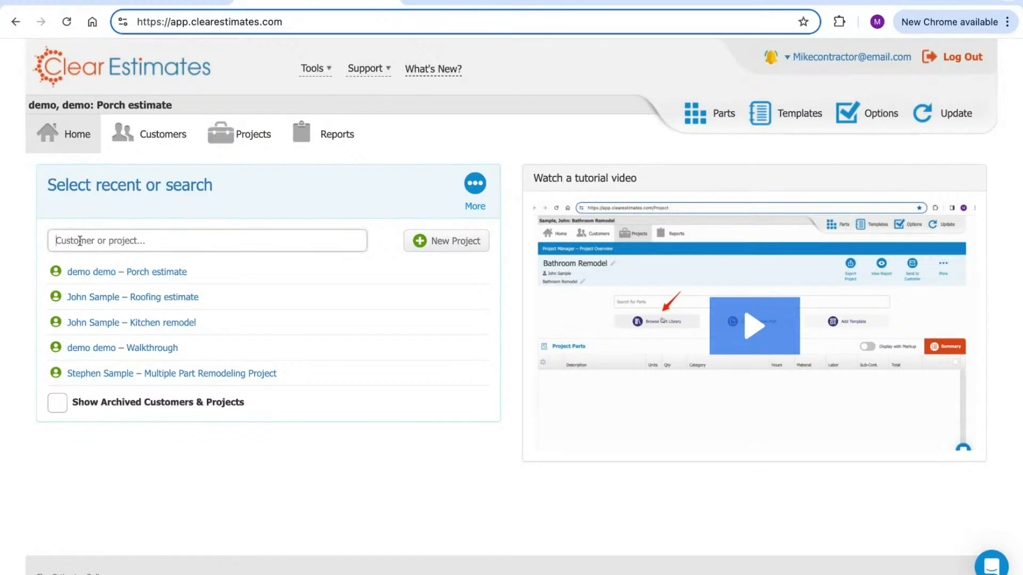
{"action": "left_click", "coordinate": [175, 202]}
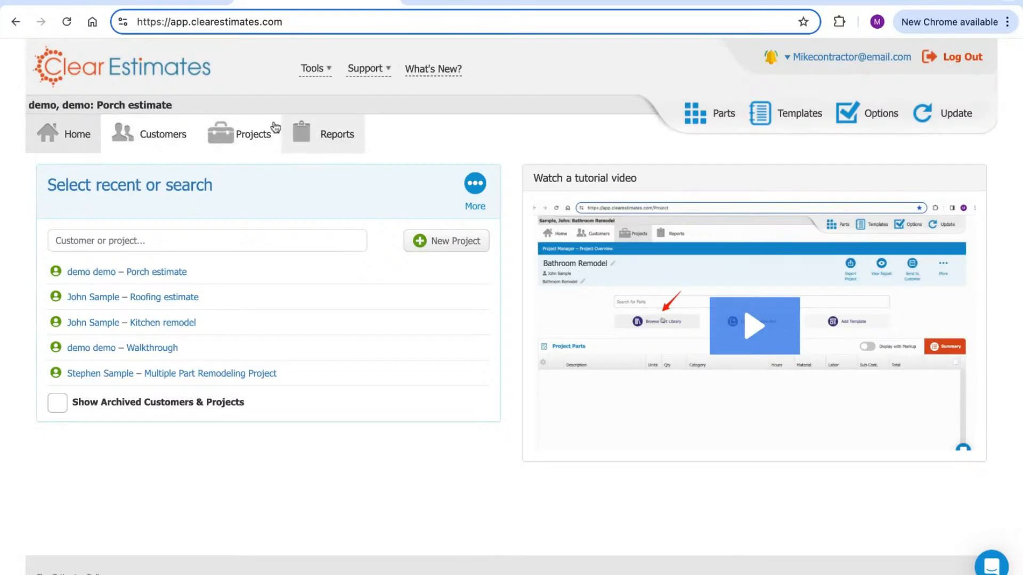
{"action": "left_click_drag", "start_coordinate": [185, 108], "coordinate": [51, 105]}
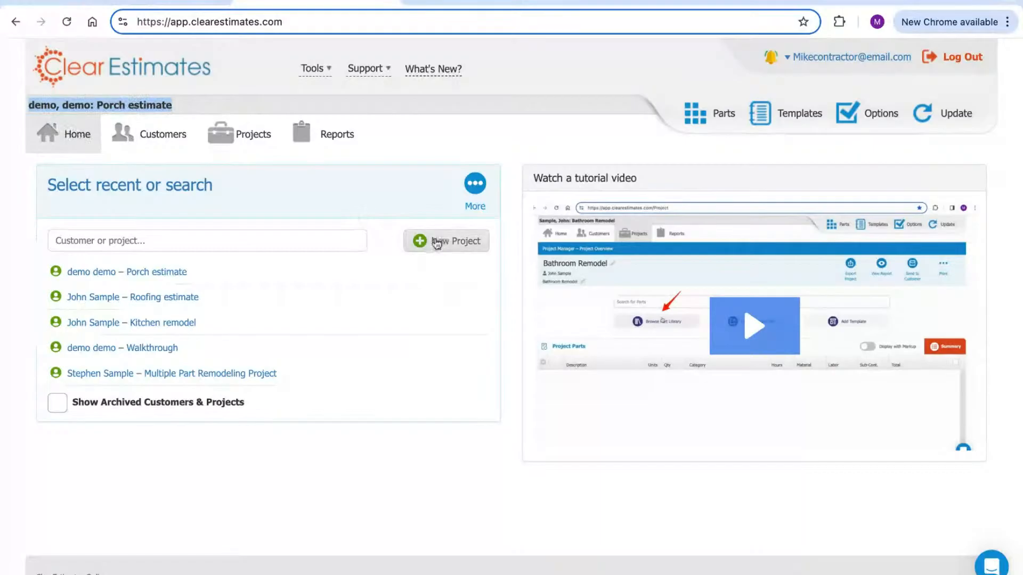
Open the Customer Manager and view sample customers' property details and five linked projects
{"action": "left_click", "coordinate": [155, 140]}
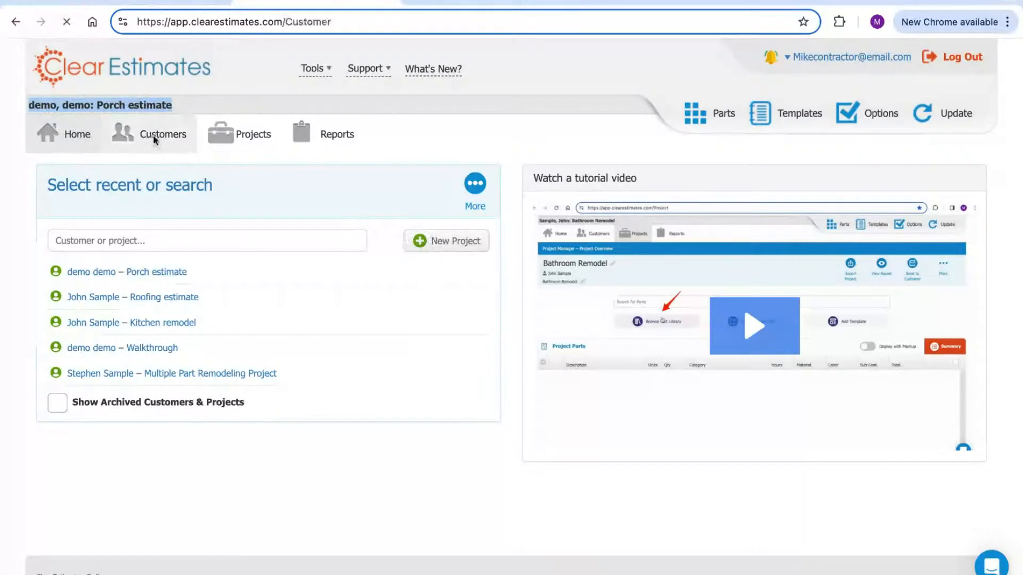
{"action": "left_click", "coordinate": [160, 359]}
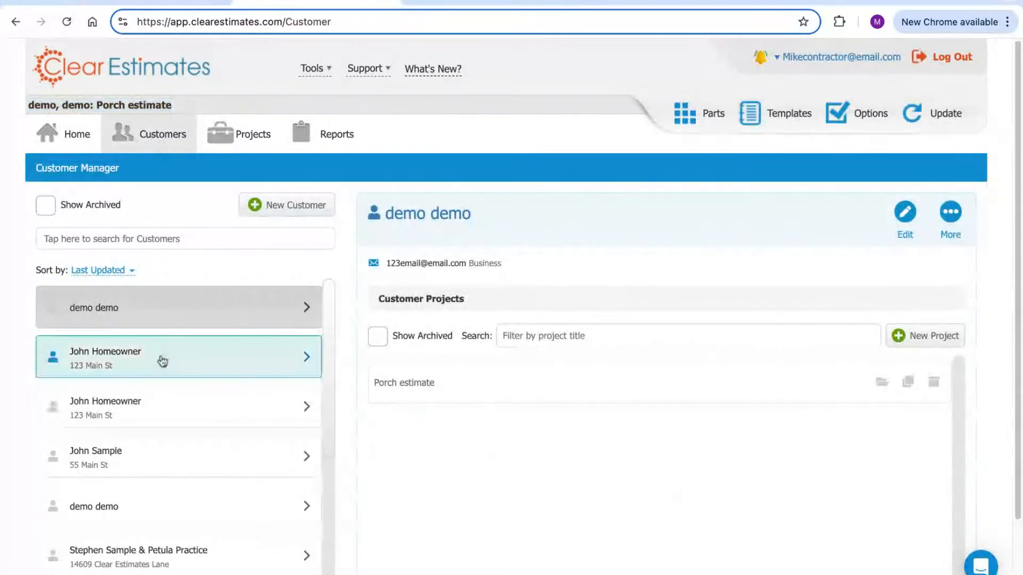
{"action": "scroll", "coordinate": [171, 351], "scroll_direction": "down", "scroll_amount": 3}
{"action": "left_click", "coordinate": [173, 354]}
{"action": "scroll", "coordinate": [173, 354], "scroll_direction": "down", "scroll_amount": 2}
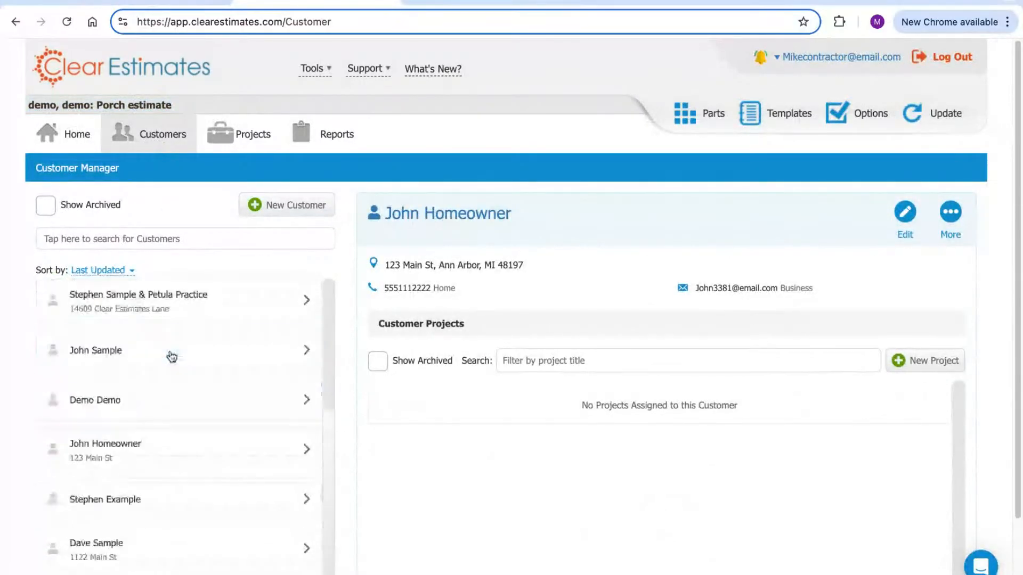
{"action": "left_click", "coordinate": [181, 311]}
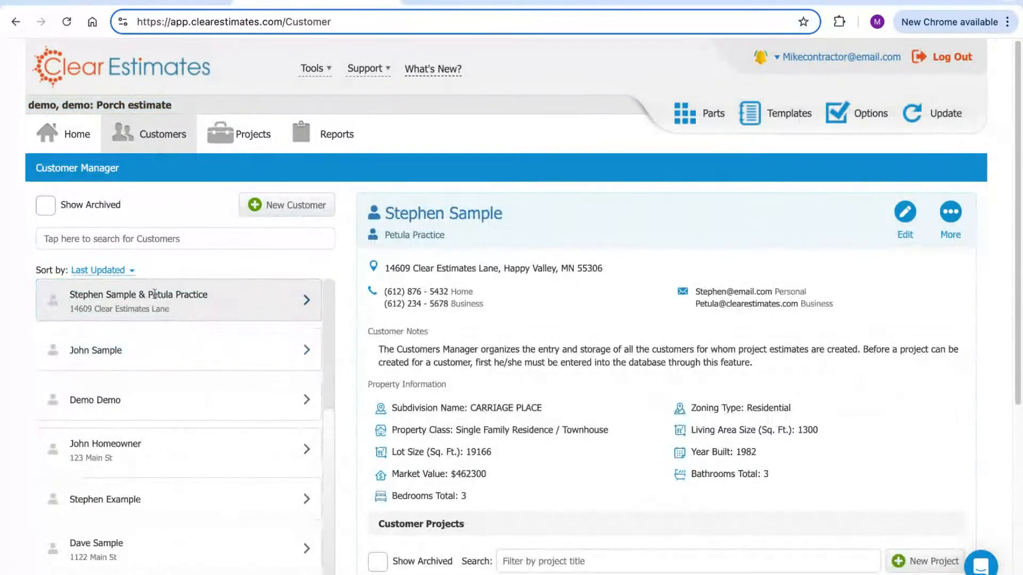
{"action": "scroll", "coordinate": [570, 307], "scroll_direction": "down", "scroll_amount": 2}
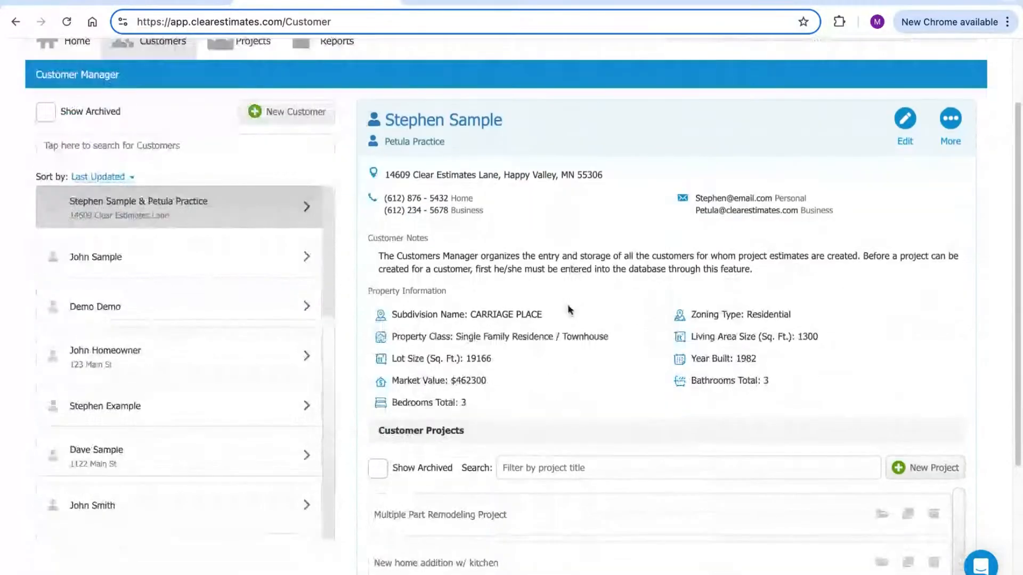
{"action": "scroll", "coordinate": [569, 310], "scroll_direction": "down", "scroll_amount": 4}
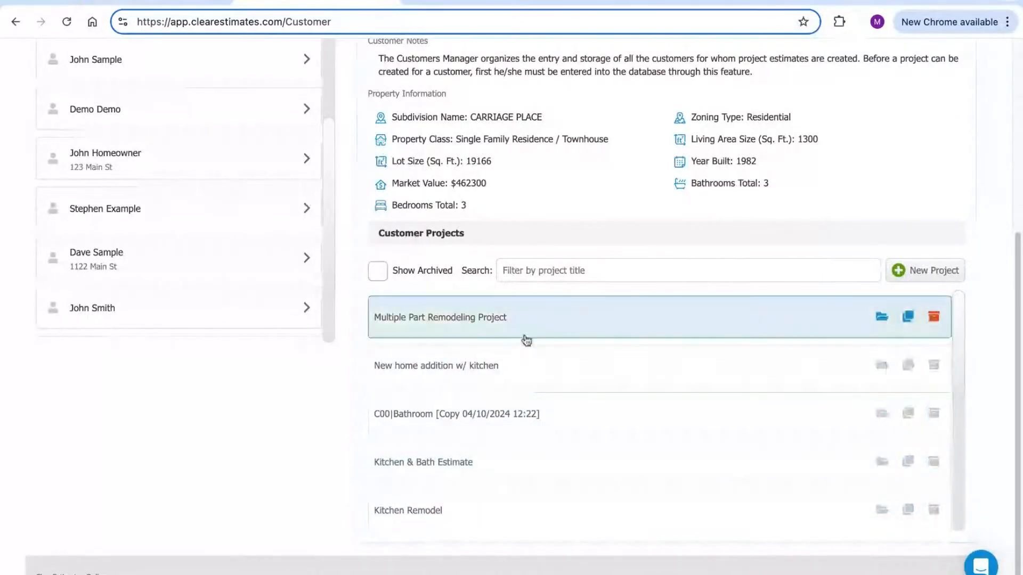
{"action": "scroll", "coordinate": [533, 340], "scroll_direction": "up", "scroll_amount": 5}
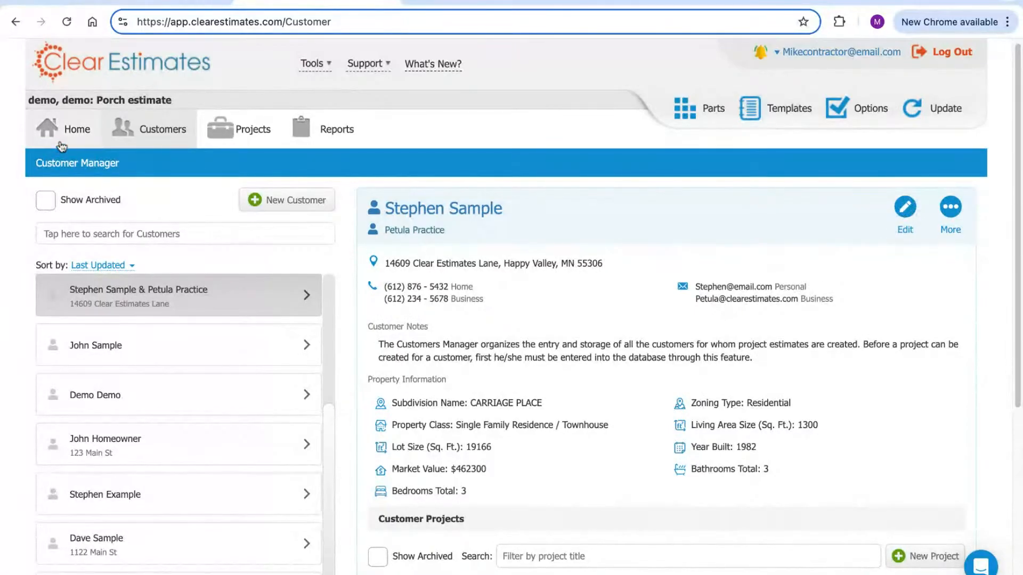
Return to the home page, highlight the project title, and check the Tools and Support menus
{"action": "left_click", "coordinate": [65, 137]}
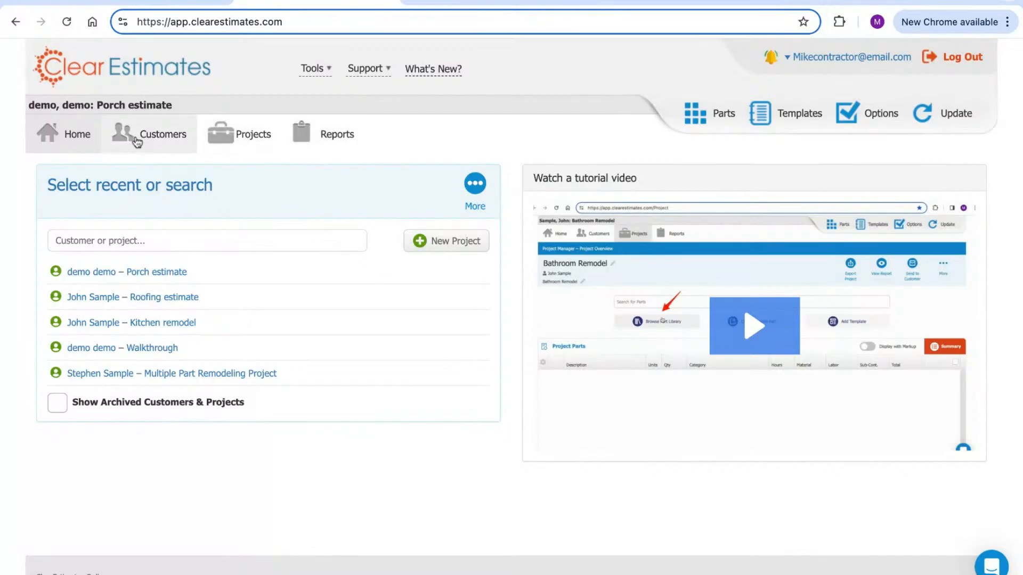
{"action": "left_click_drag", "start_coordinate": [174, 104], "coordinate": [29, 104]}
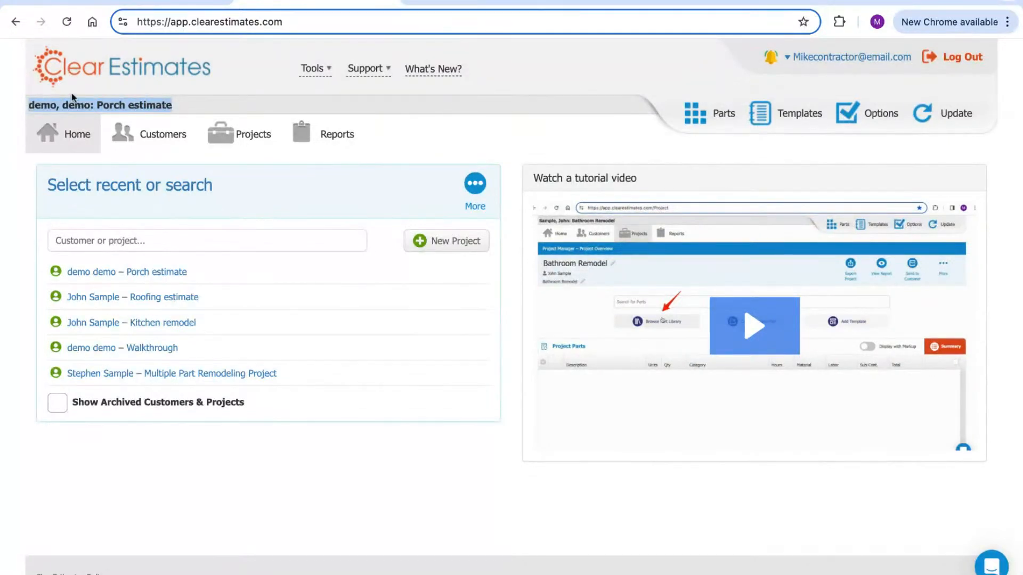
{"action": "left_click", "coordinate": [324, 68]}
{"action": "left_click", "coordinate": [322, 70]}
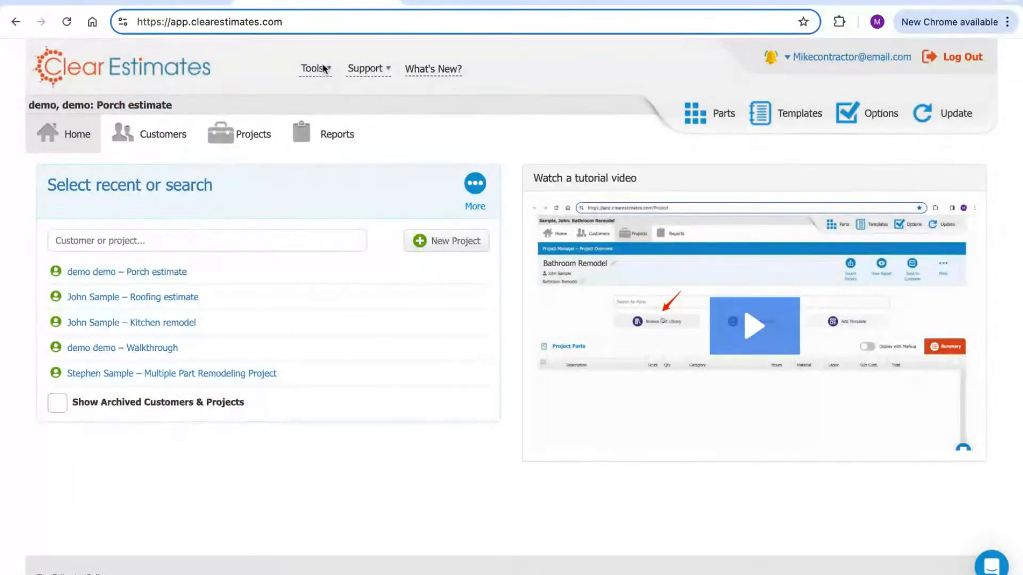
{"action": "left_click", "coordinate": [378, 73]}
{"action": "left_click", "coordinate": [444, 74]}
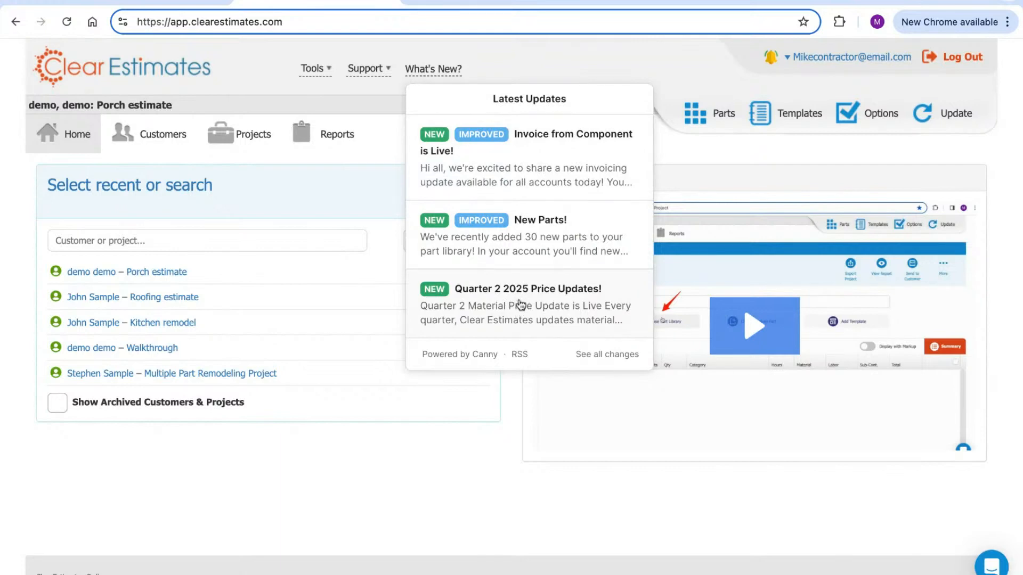
{"action": "left_click", "coordinate": [501, 312]}
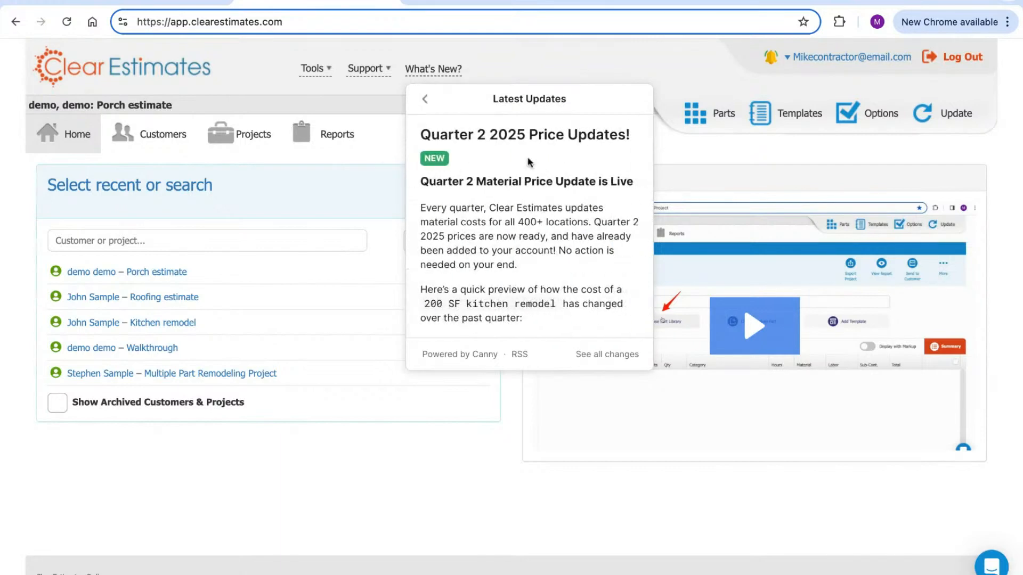
{"action": "scroll", "coordinate": [527, 229], "scroll_direction": "down", "scroll_amount": 5}
{"action": "scroll", "coordinate": [526, 229], "scroll_direction": "up", "scroll_amount": 5}
{"action": "left_click", "coordinate": [438, 72]}
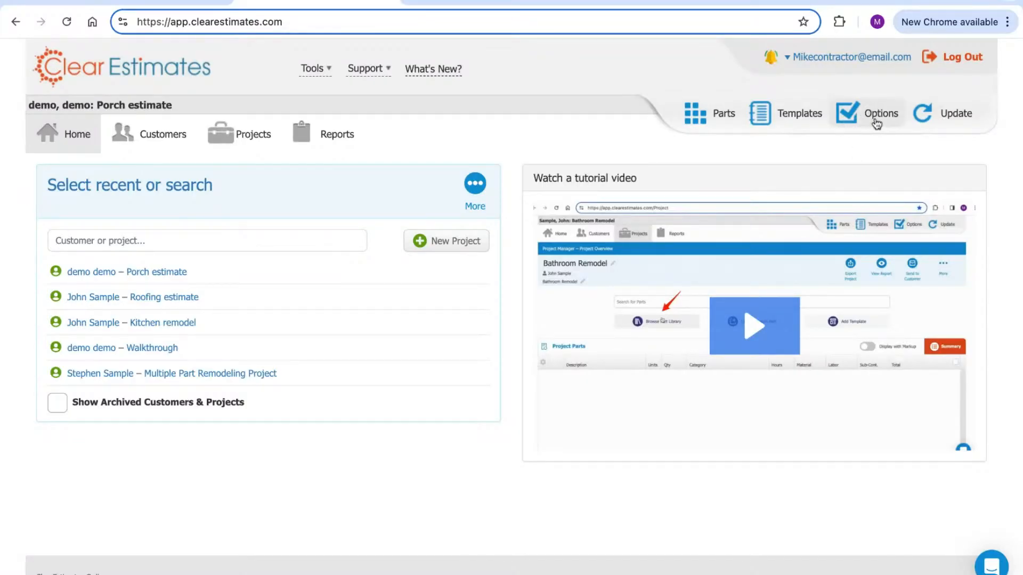
Open the Update Material Price Location page and review the eight locations, with Ann Arbor active
{"action": "left_click", "coordinate": [932, 121]}
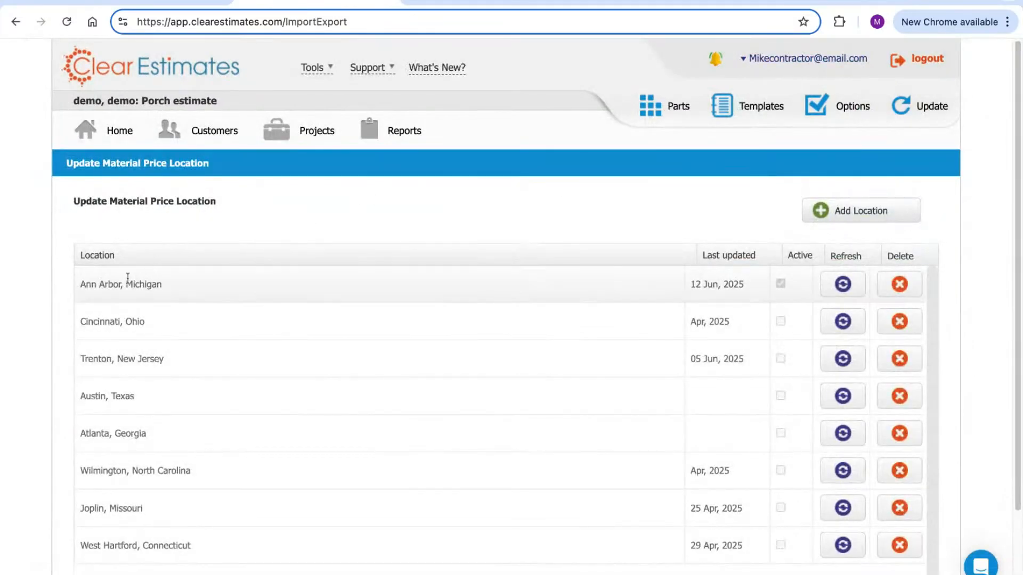
{"action": "left_click_drag", "start_coordinate": [84, 284], "coordinate": [164, 296]}
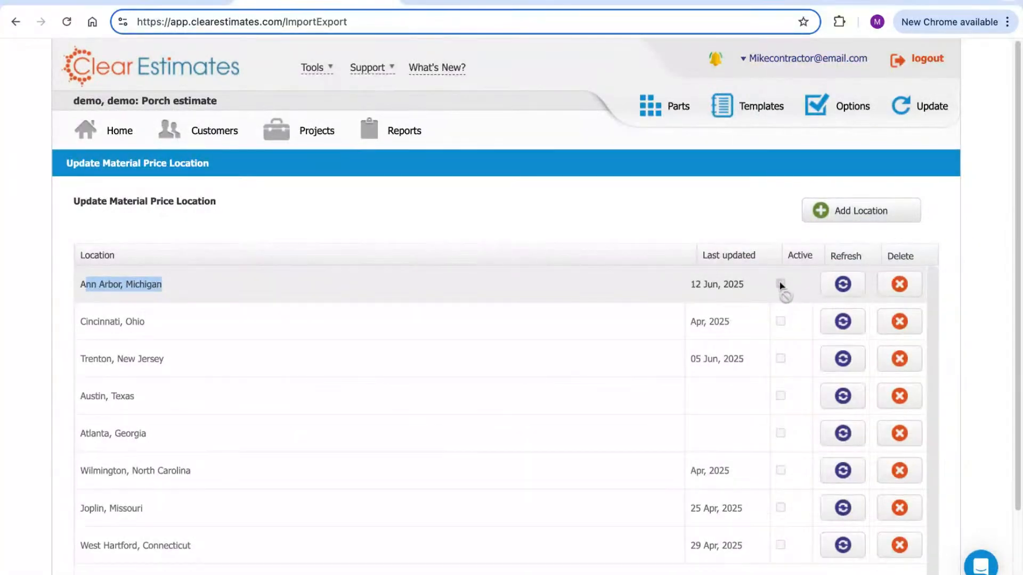
{"action": "left_click", "coordinate": [660, 214]}
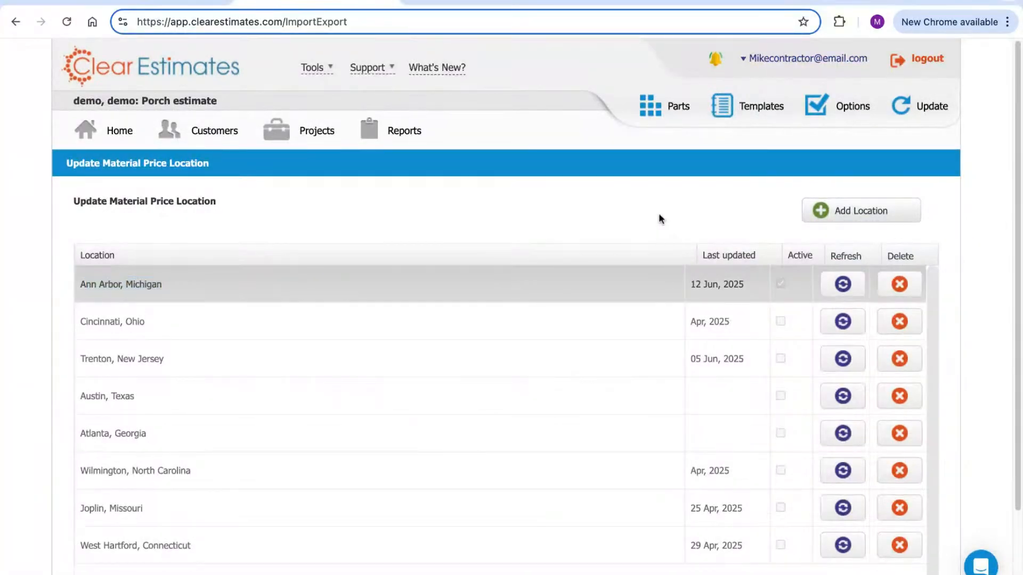
{"action": "scroll", "coordinate": [671, 207], "scroll_direction": "down", "scroll_amount": 1}
{"action": "scroll", "coordinate": [672, 208], "scroll_direction": "down", "scroll_amount": 2}
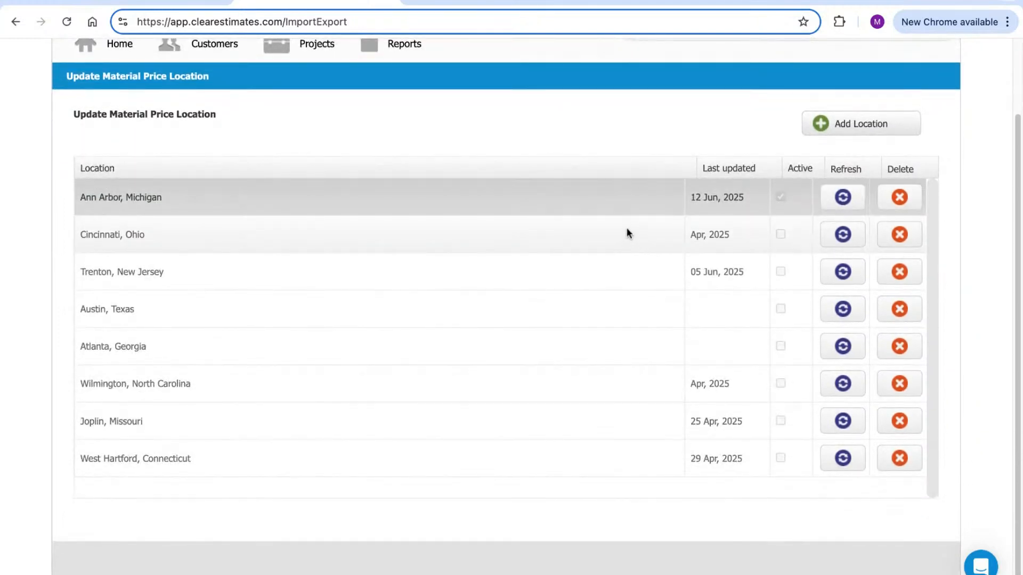
{"action": "left_click", "coordinate": [854, 130]}
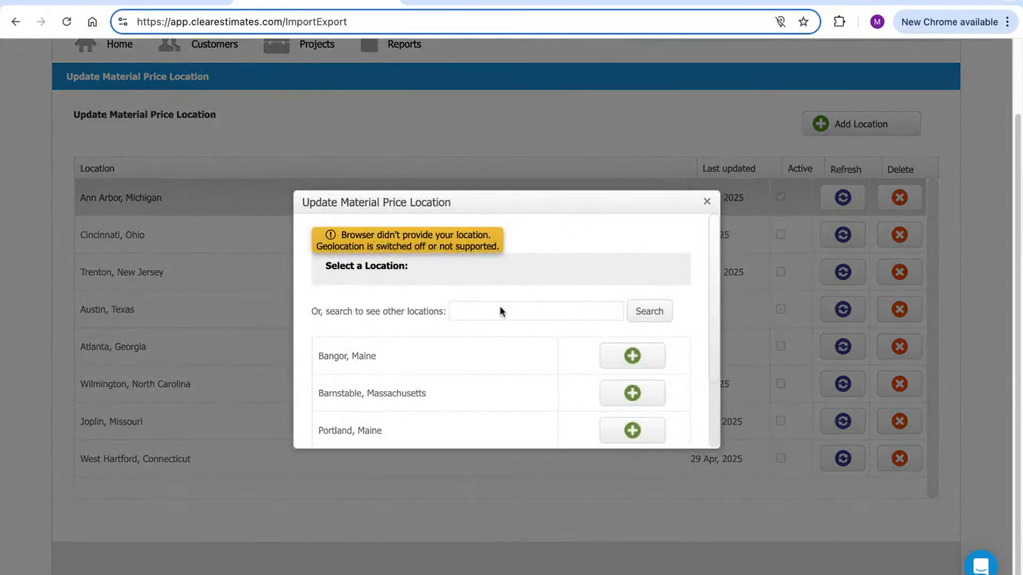
{"action": "left_click", "coordinate": [491, 308]}
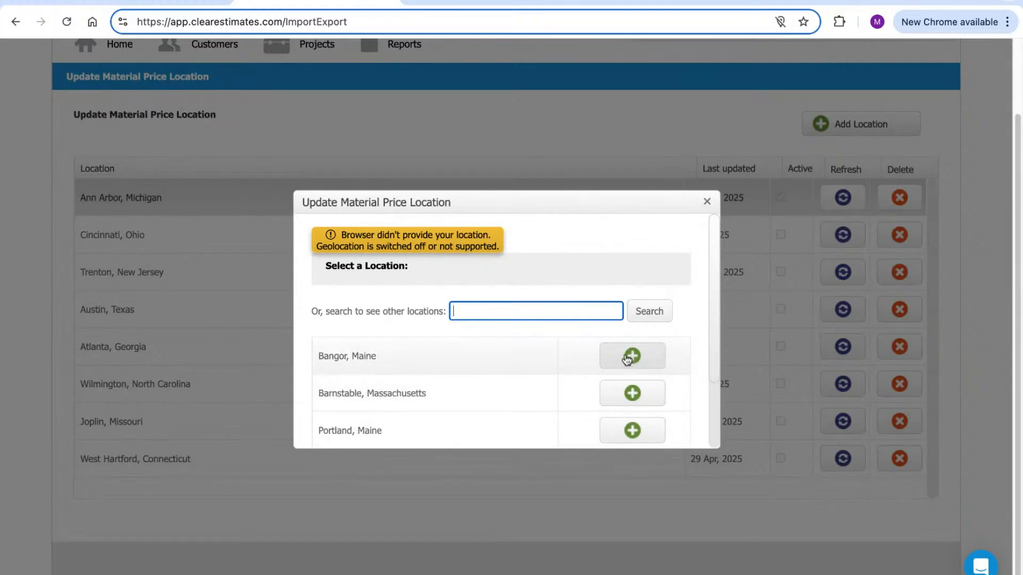
{"action": "left_click", "coordinate": [705, 203]}
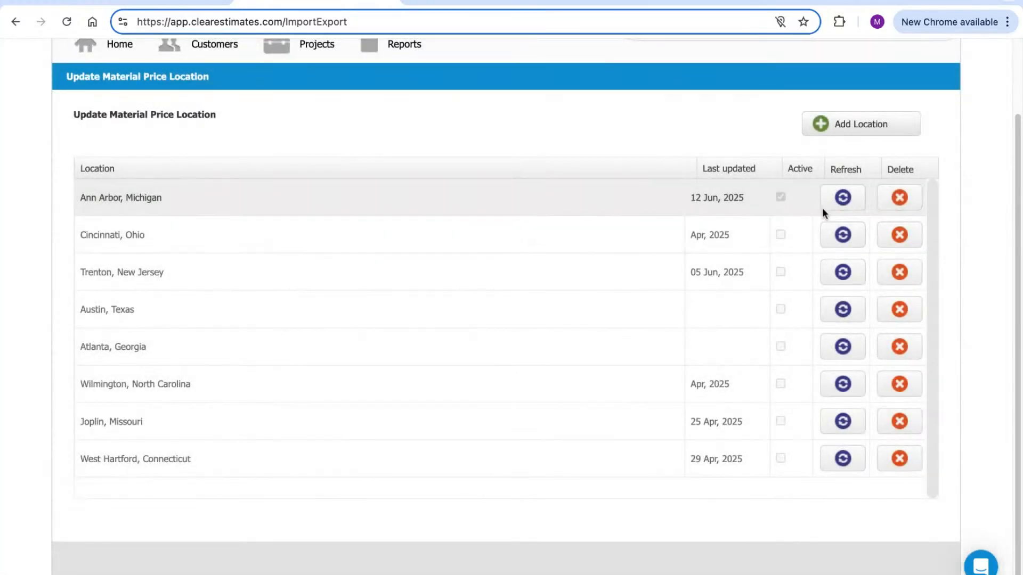
Refresh Ann Arbor, Michigan material prices from the external source, then return to the home page
{"action": "left_click", "coordinate": [851, 200]}
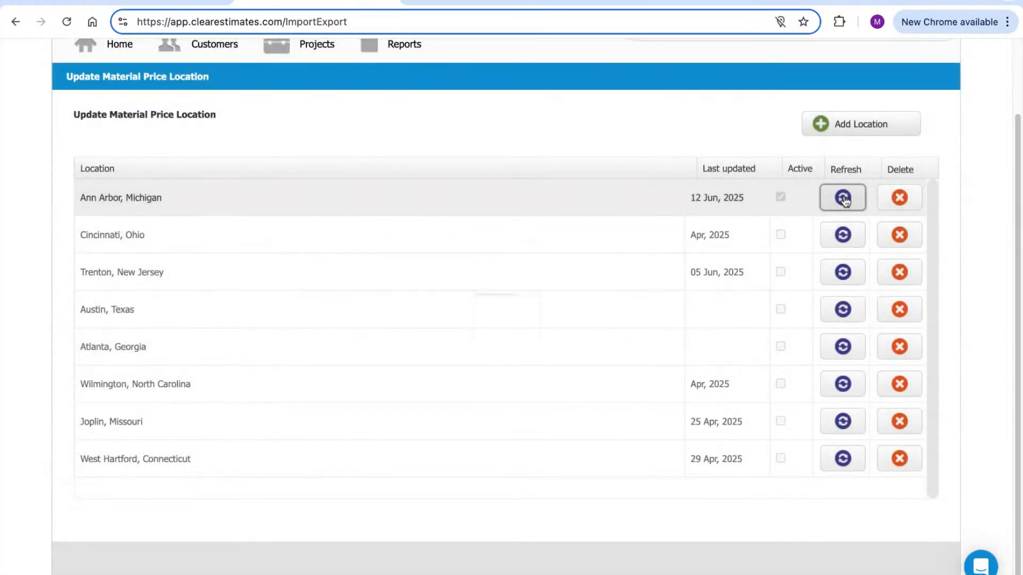
{"action": "left_click", "coordinate": [564, 370]}
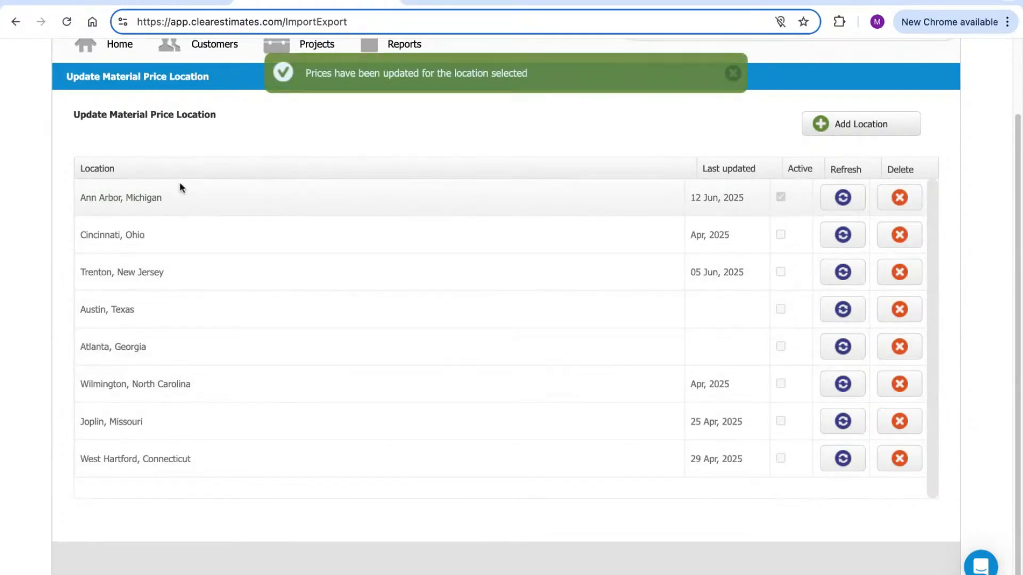
{"action": "scroll", "coordinate": [334, 211], "scroll_direction": "up", "scroll_amount": 1}
{"action": "scroll", "coordinate": [335, 211], "scroll_direction": "up", "scroll_amount": 3}
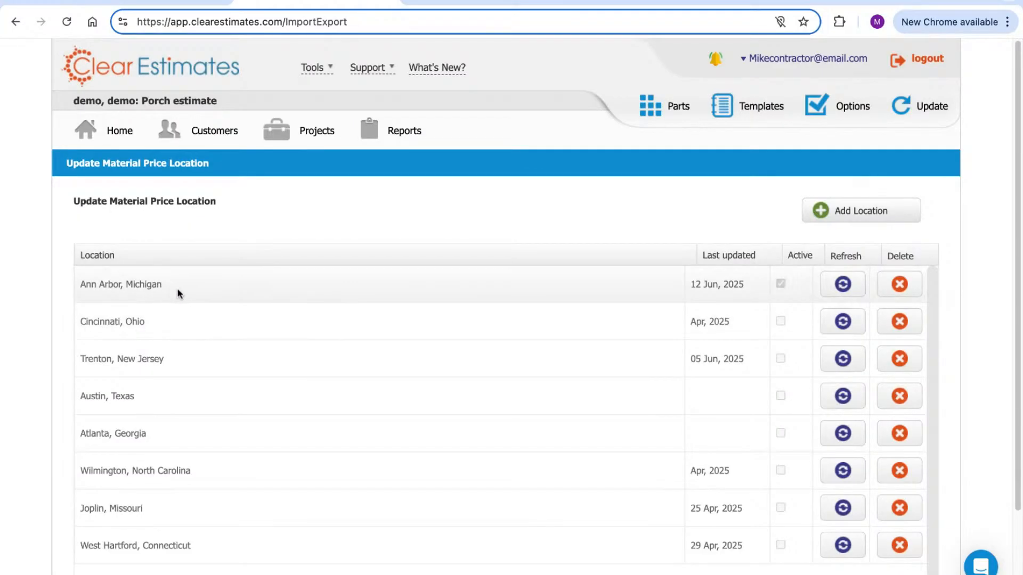
{"action": "left_click", "coordinate": [108, 136]}
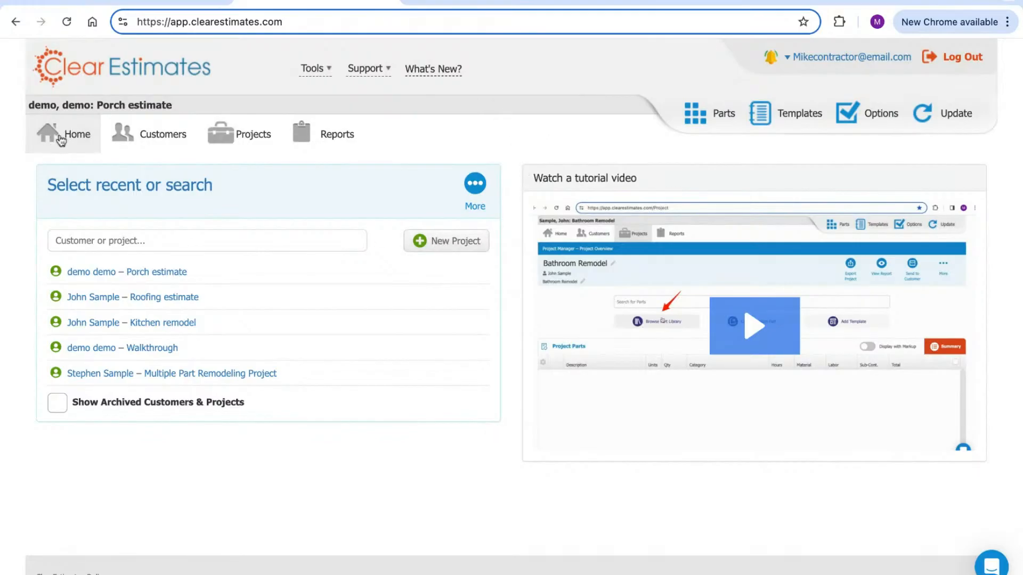
Start a new project from the home page
{"action": "left_click", "coordinate": [446, 250]}
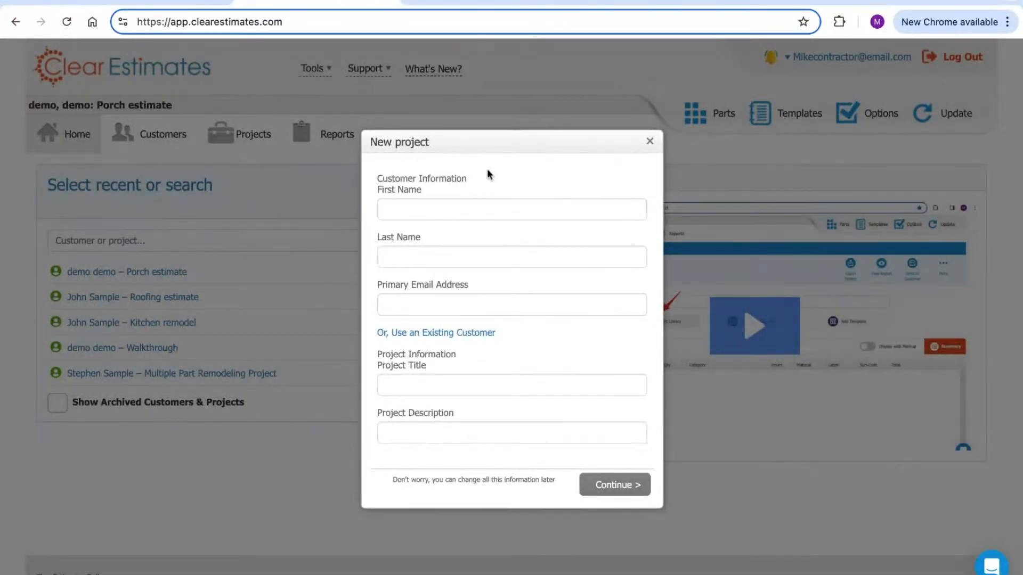
Move through the New project form's customer name, e-mail and description fields
{"action": "left_click", "coordinate": [459, 208]}
{"action": "left_click", "coordinate": [459, 253]}
{"action": "left_click", "coordinate": [461, 308]}
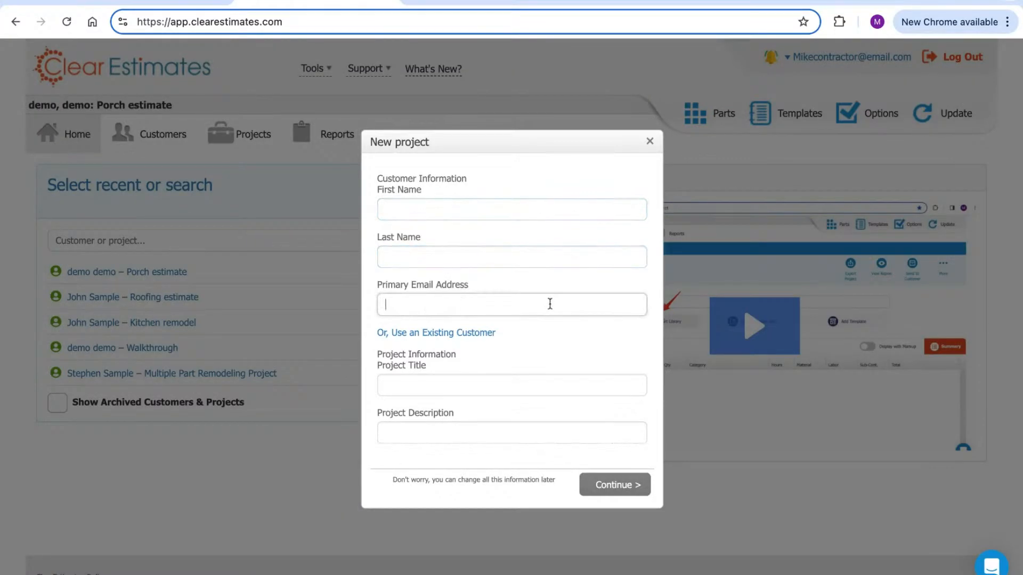
{"action": "left_click_drag", "start_coordinate": [467, 285], "coordinate": [398, 303]}
{"action": "left_click", "coordinate": [412, 311]}
{"action": "left_click", "coordinate": [432, 393]}
{"action": "left_click", "coordinate": [426, 431]}
{"action": "left_click", "coordinate": [448, 210]}
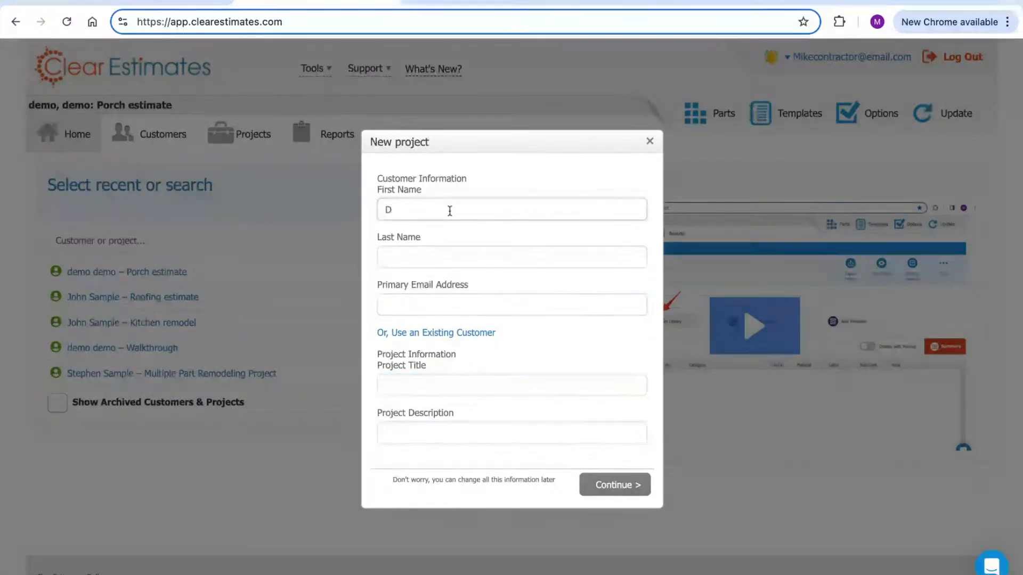
Enter the customer's first name, last name and e-mail address
{"action": "key", "text": "BackSpace"}
{"action": "type", "text": "John"}
{"action": "key", "text": "Tab"}
{"action": "type", "text": "Homeowner"}
{"action": "key", "text": "Tab"}
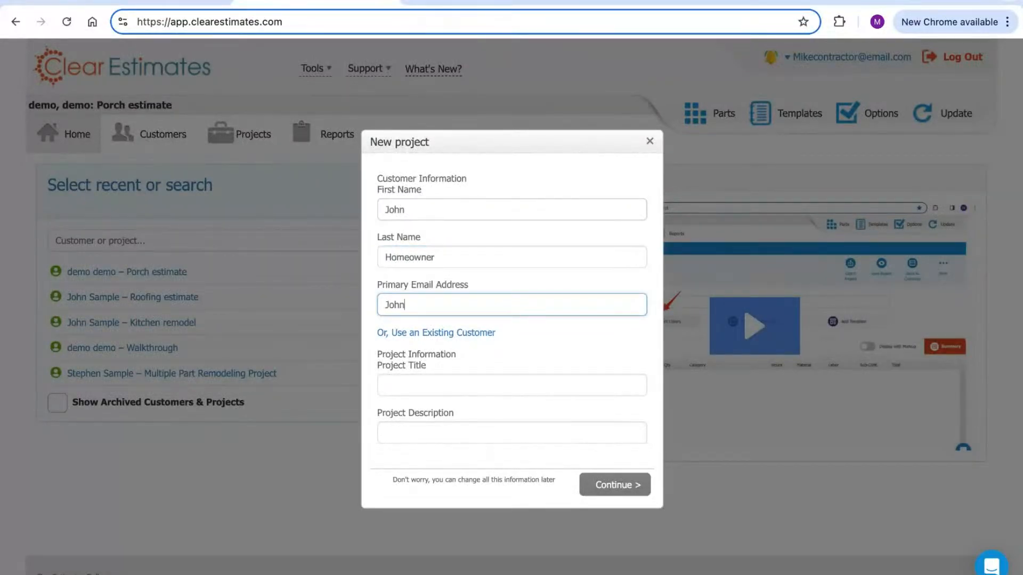
Title the project 'Bedroom Remodel', describe it as 'Bedroom Remodel 200', and continue
{"action": "left_click", "coordinate": [465, 383]}
{"action": "type", "text": "Bedroom Remodel"}
{"action": "key", "text": "Tab"}
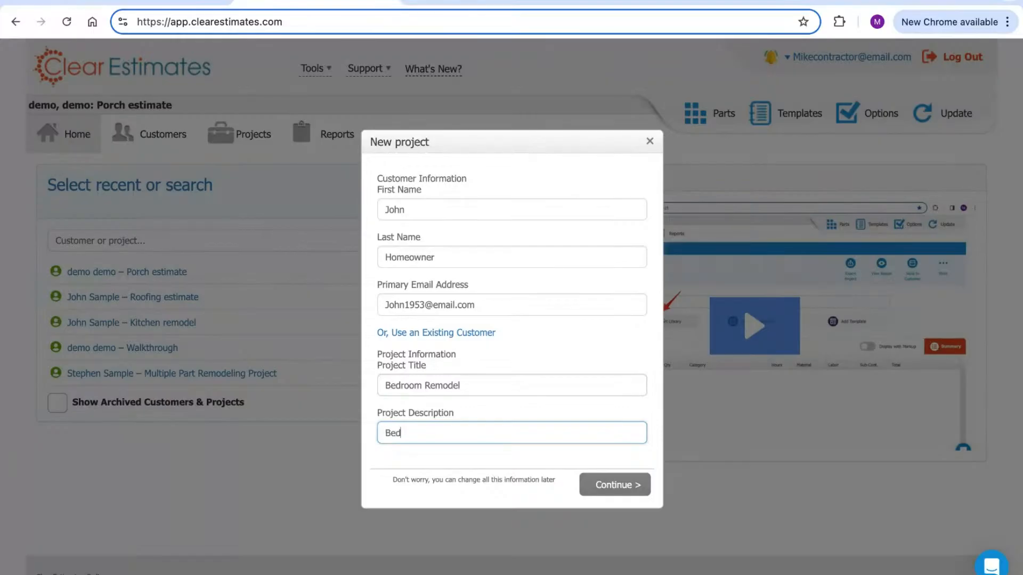
{"action": "type", "text": "Bedroom Remodel 200 SF solid wood flooring"}
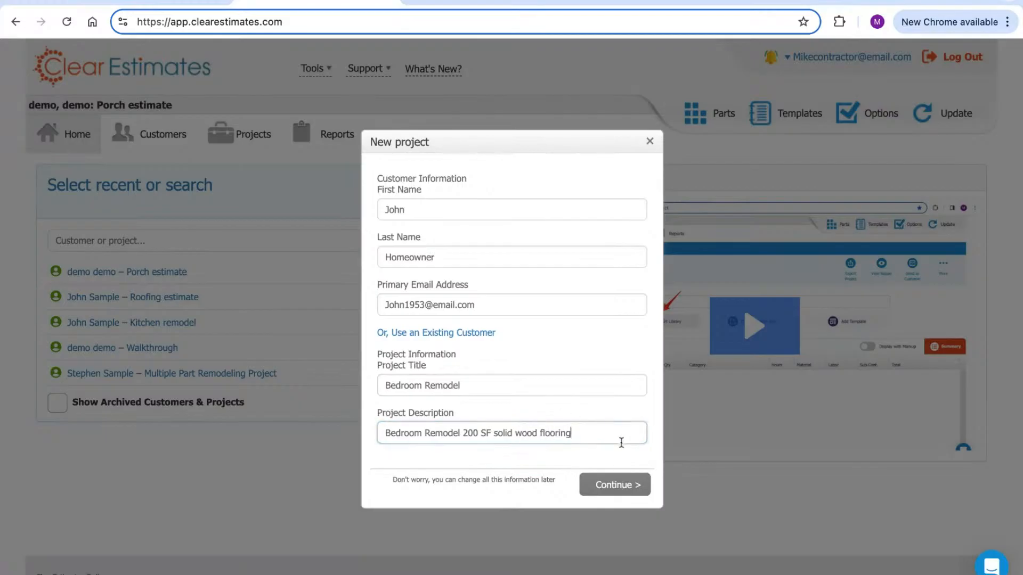
{"action": "left_click", "coordinate": [615, 486]}
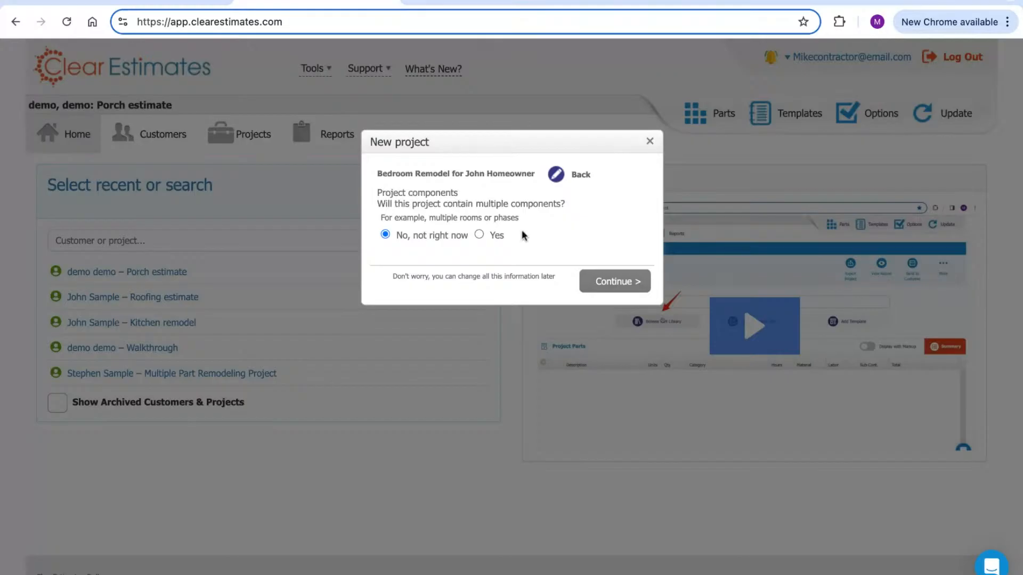
Keep the project as a single component and finish creating it
{"action": "left_click", "coordinate": [479, 234]}
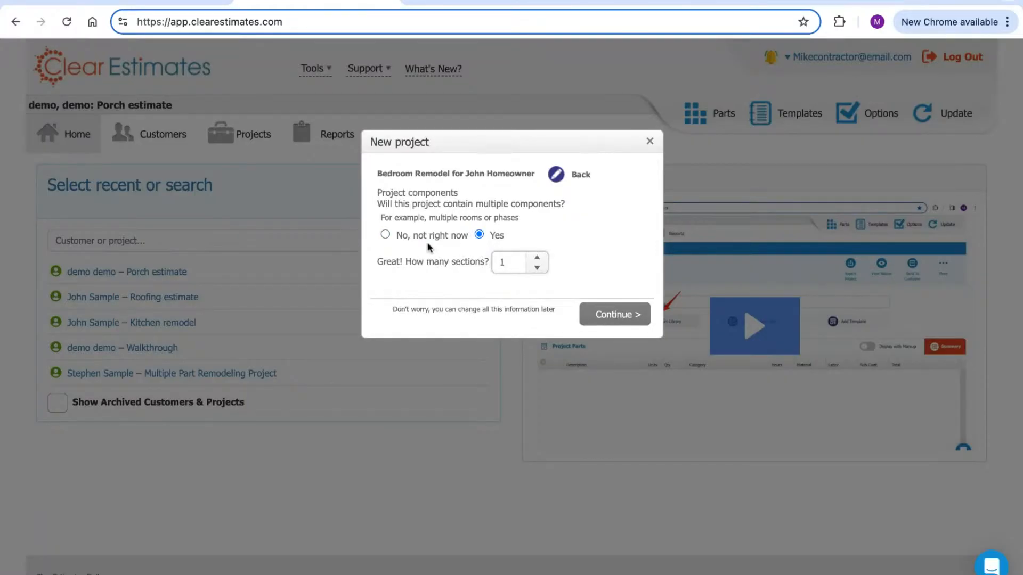
{"action": "left_click", "coordinate": [386, 234]}
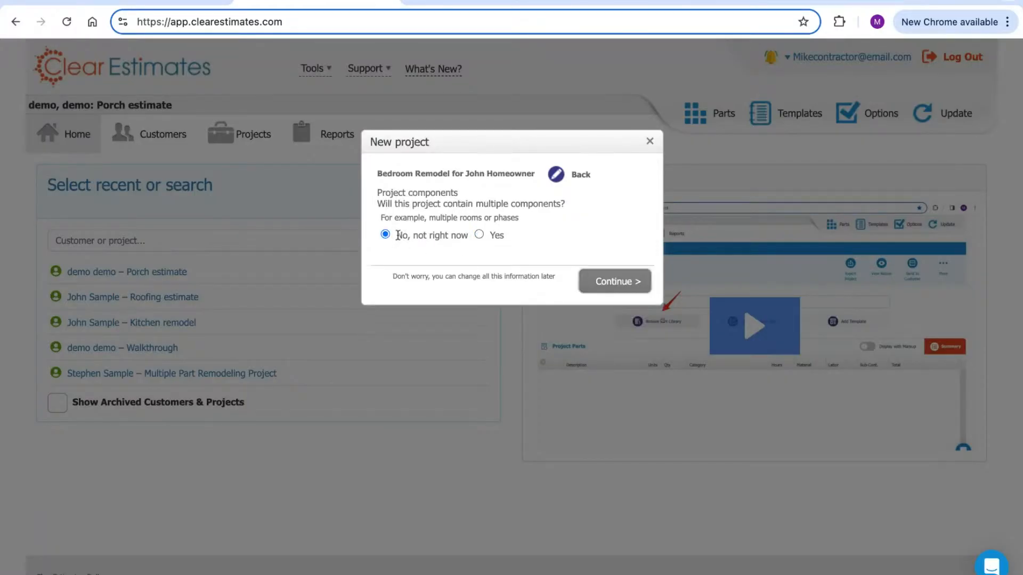
{"action": "left_click_drag", "start_coordinate": [401, 237], "coordinate": [457, 238]}
{"action": "left_click", "coordinate": [464, 241]}
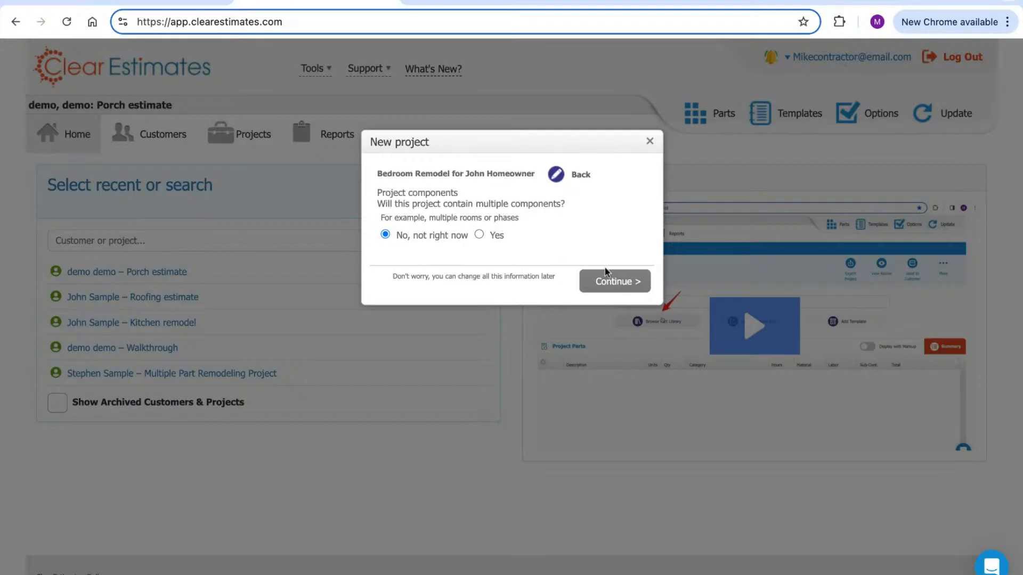
{"action": "left_click", "coordinate": [611, 282]}
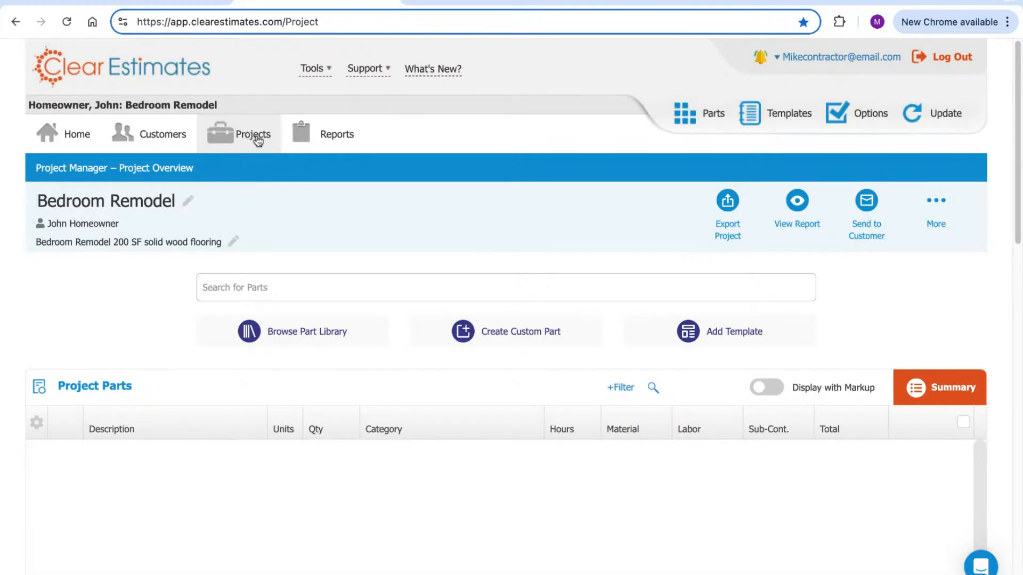
Scroll through the Bedroom Remodel project overview to check its empty parts list
{"action": "scroll", "coordinate": [641, 215], "scroll_direction": "down", "scroll_amount": 1}
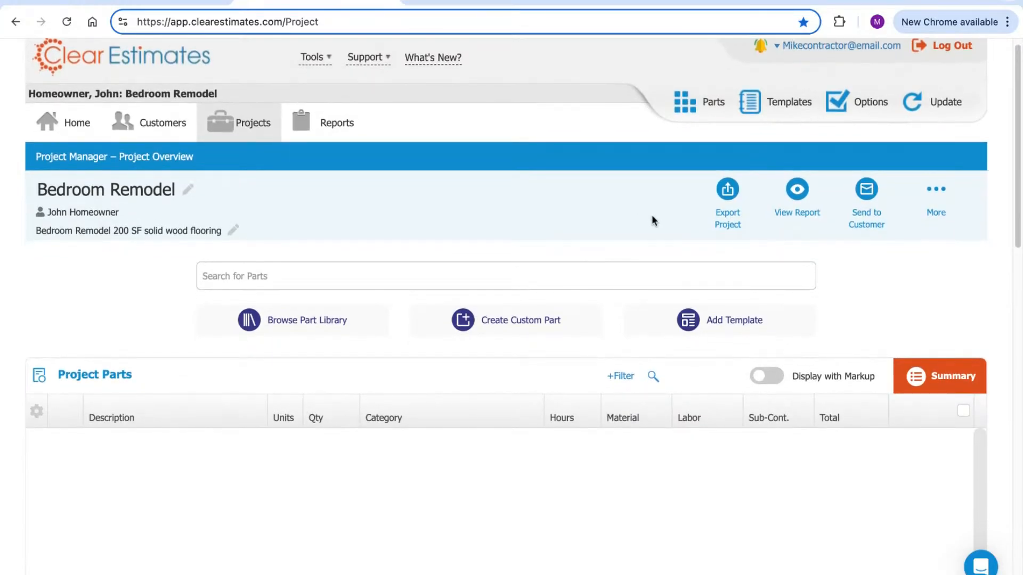
{"action": "scroll", "coordinate": [650, 211], "scroll_direction": "down", "scroll_amount": 1}
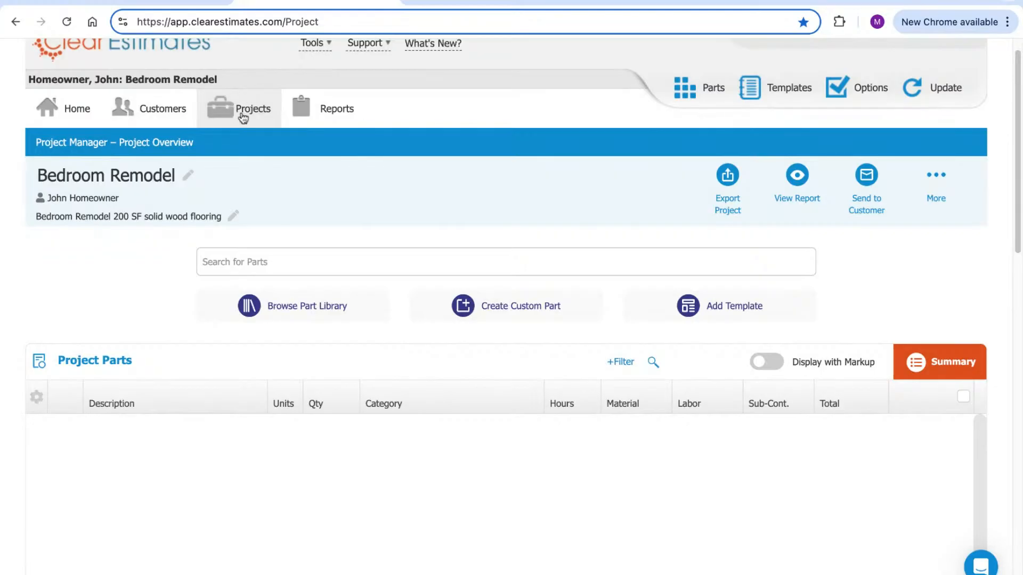
{"action": "scroll", "coordinate": [432, 189], "scroll_direction": "up", "scroll_amount": 2}
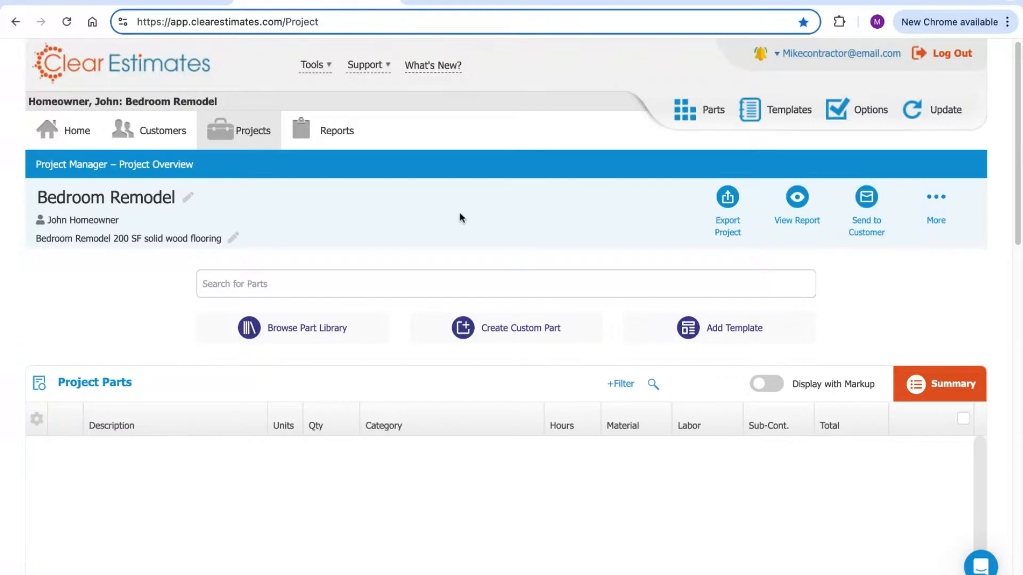
{"action": "scroll", "coordinate": [457, 200], "scroll_direction": "down", "scroll_amount": 2}
{"action": "scroll", "coordinate": [466, 190], "scroll_direction": "up", "scroll_amount": 2}
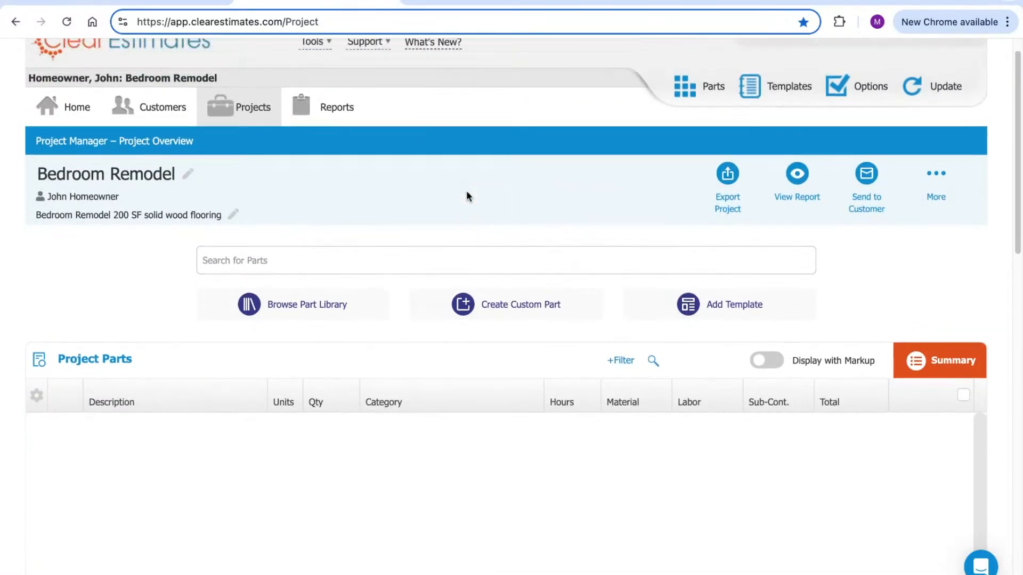
{"action": "left_click", "coordinate": [109, 186]}
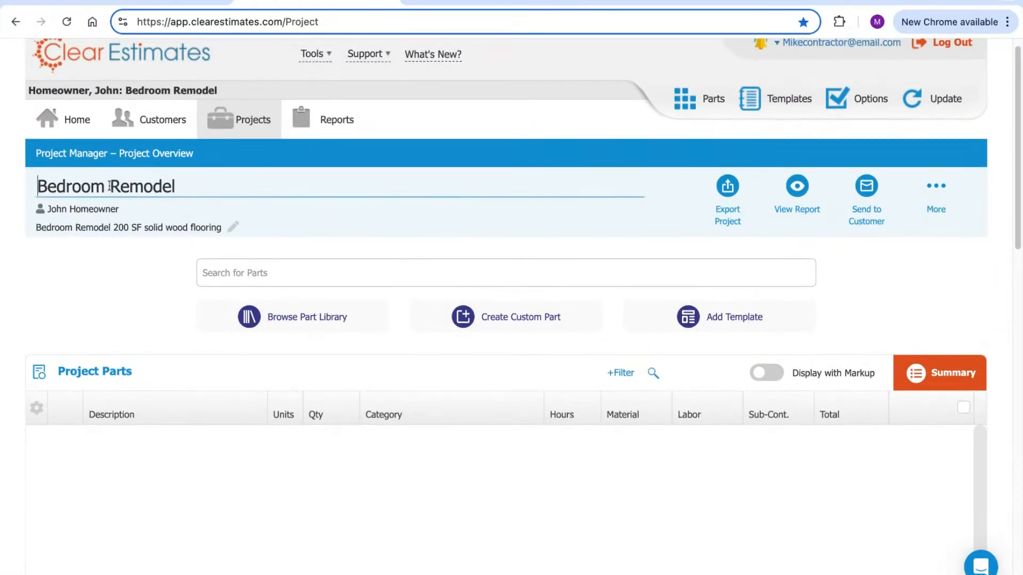
{"action": "triple_click", "coordinate": [112, 186]}
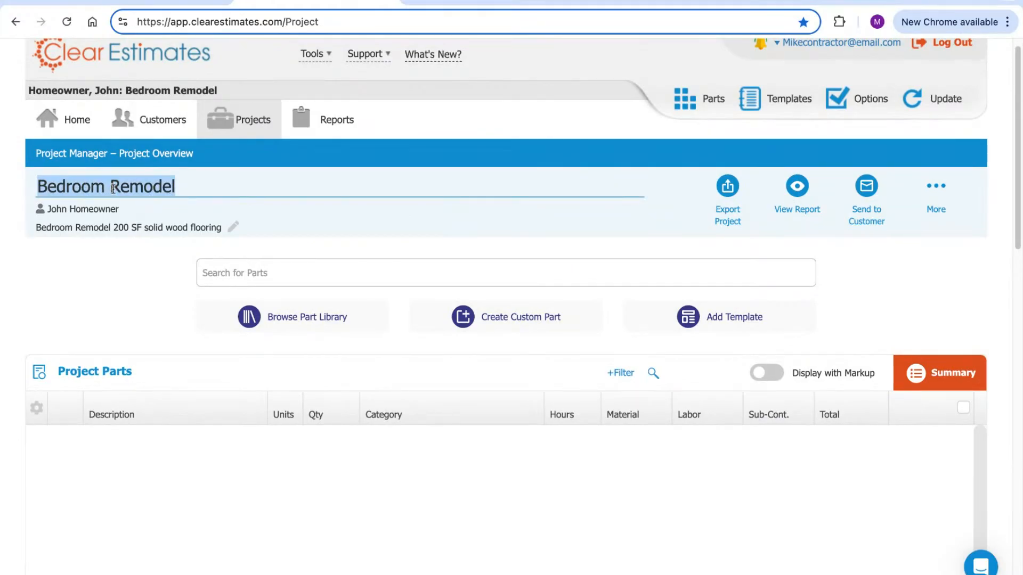
{"action": "triple_click", "coordinate": [222, 88]}
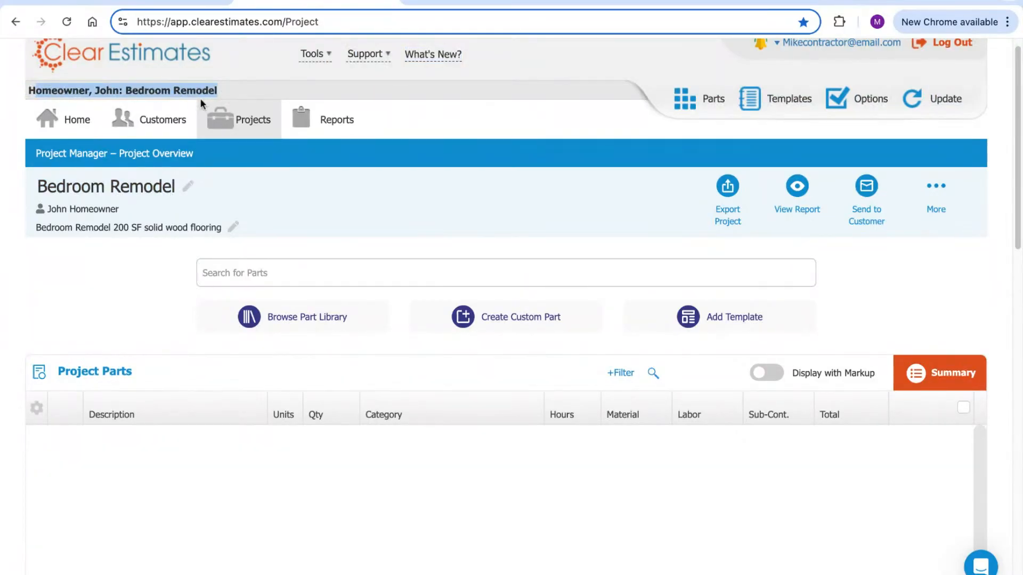
{"action": "left_click", "coordinate": [139, 193]}
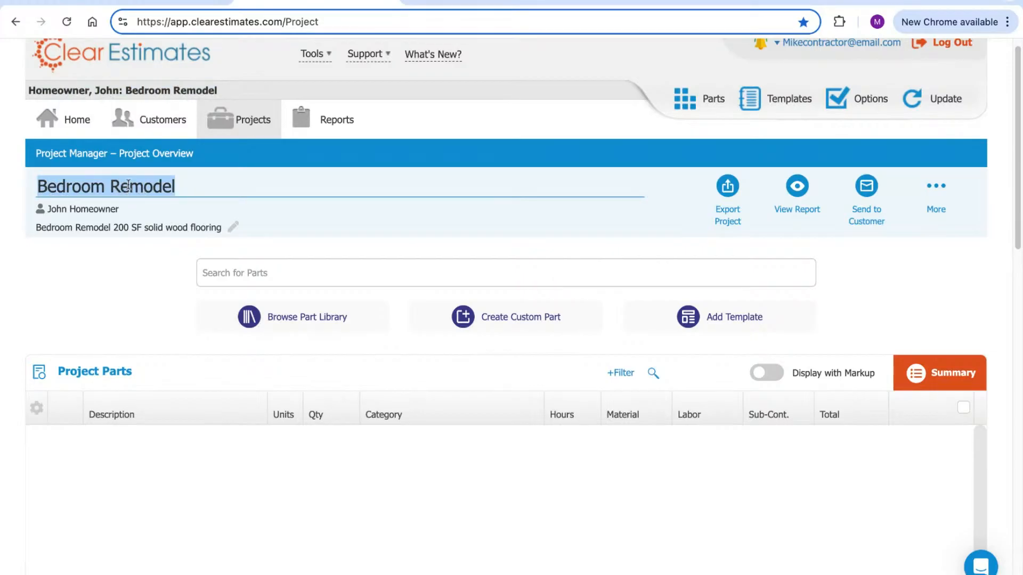
{"action": "left_click", "coordinate": [138, 233]}
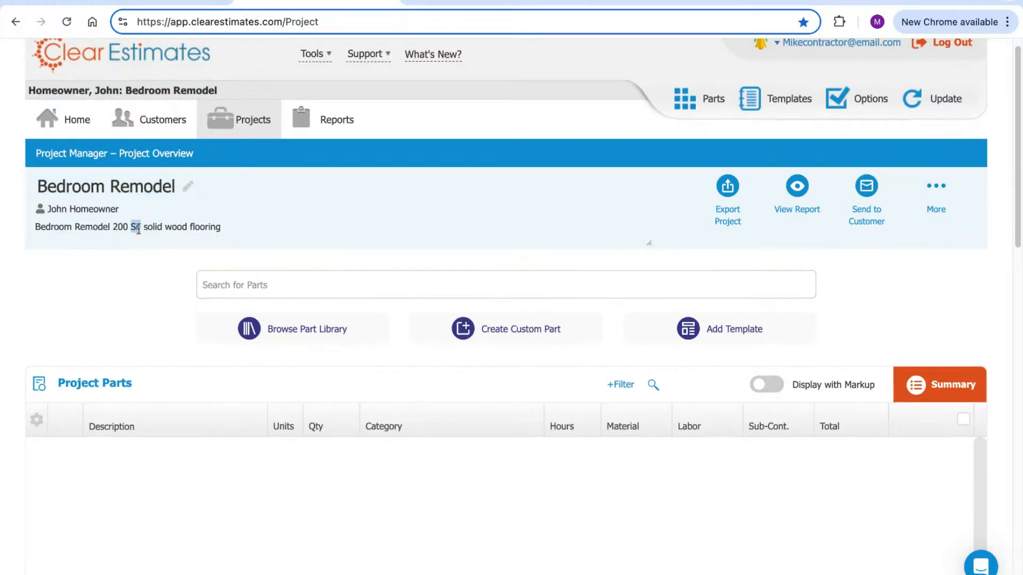
{"action": "left_click", "coordinate": [135, 246]}
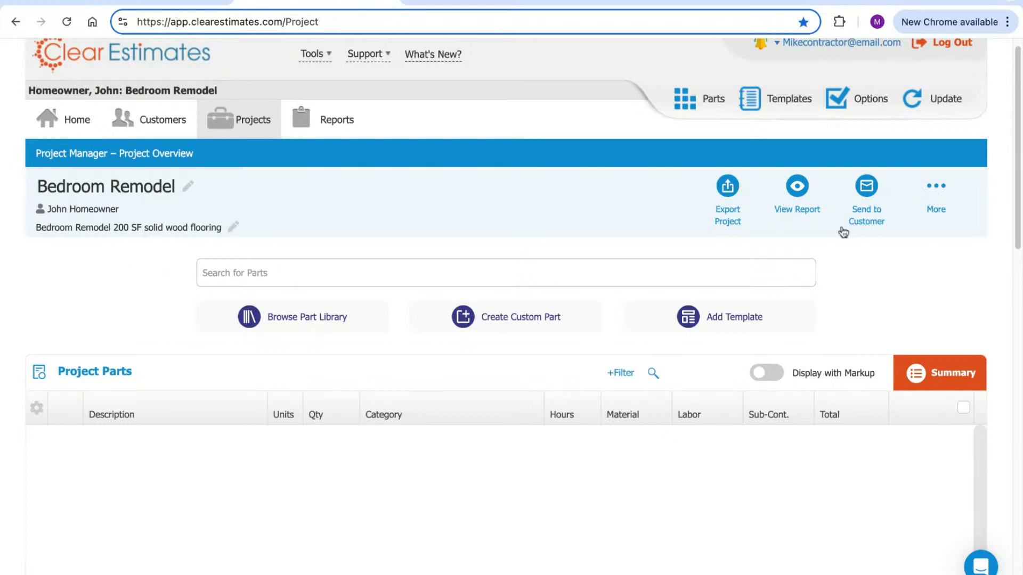
{"action": "left_click", "coordinate": [799, 191]}
{"action": "mouse_move", "coordinate": [869, 191]}
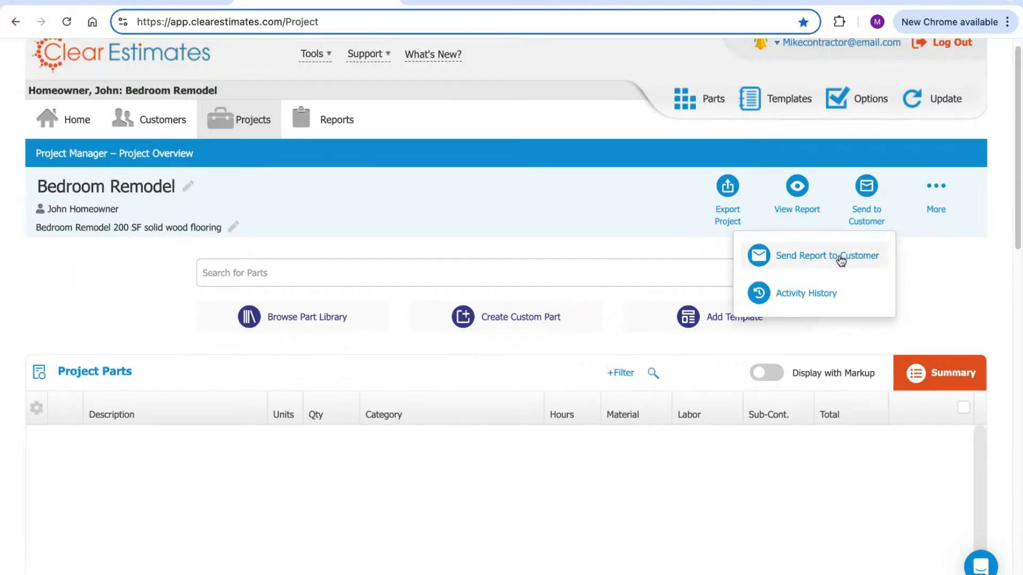
{"action": "left_click", "coordinate": [913, 266]}
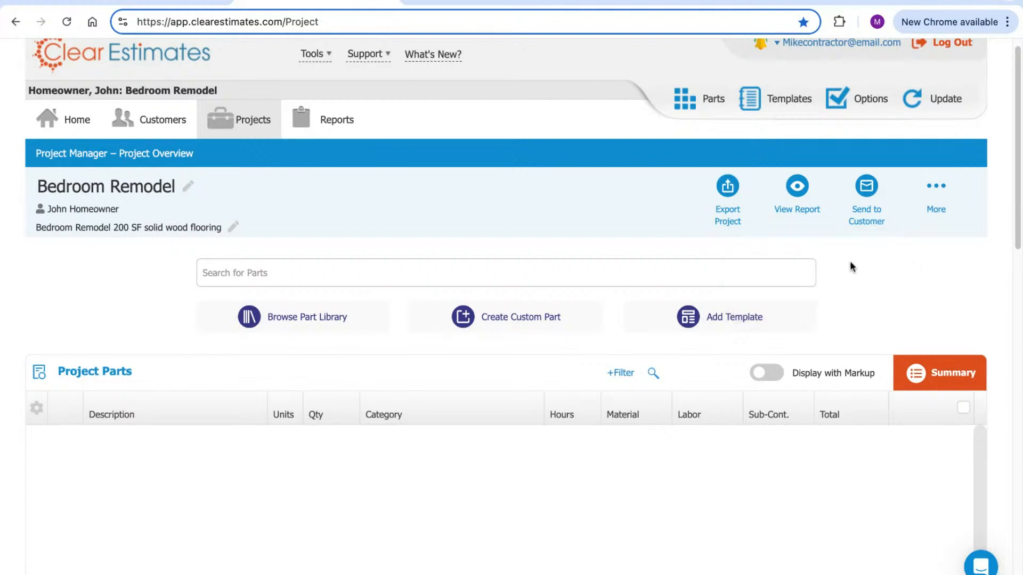
{"action": "left_click", "coordinate": [728, 188]}
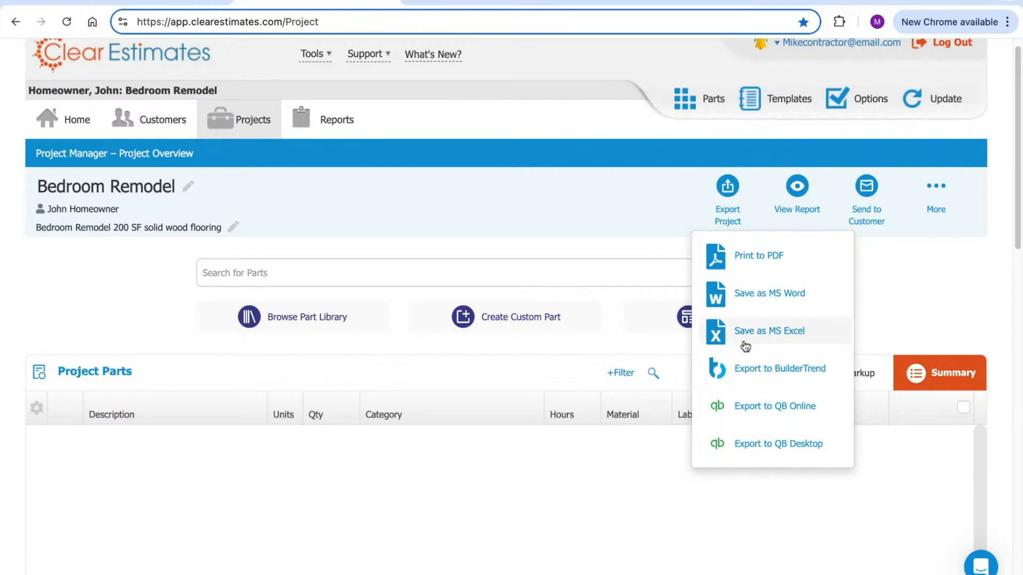
{"action": "left_click", "coordinate": [727, 190]}
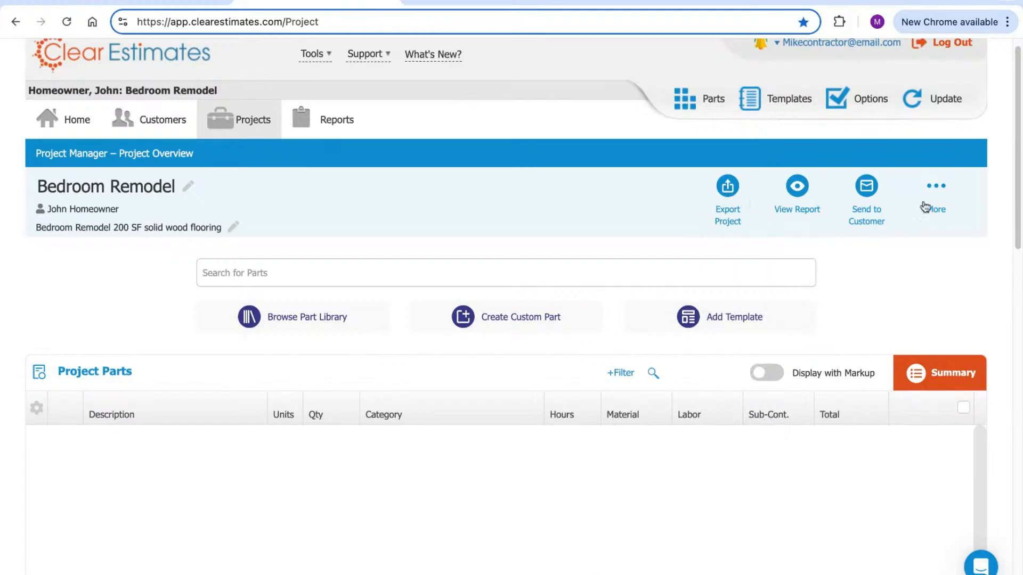
{"action": "left_click", "coordinate": [937, 192]}
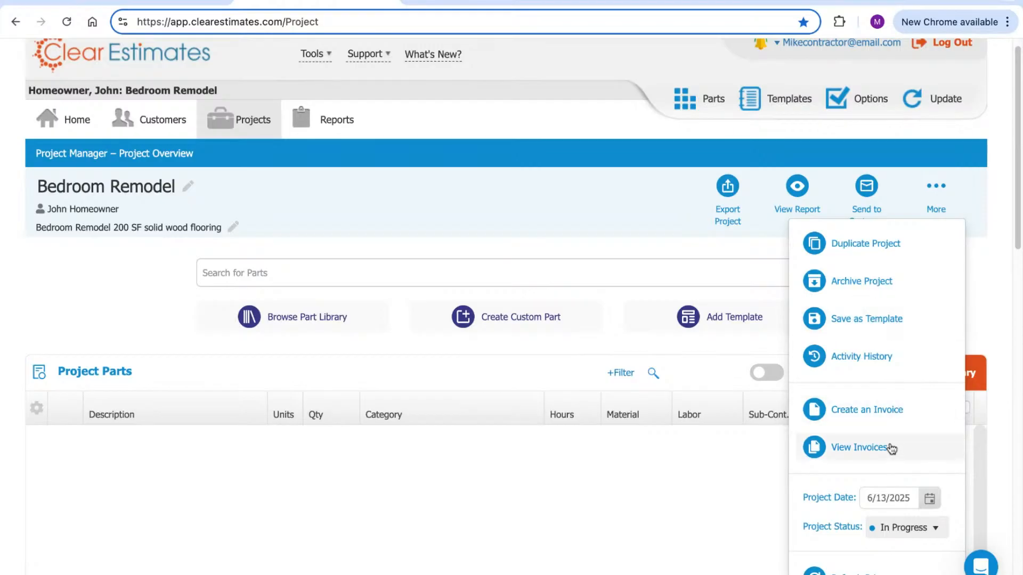
{"action": "scroll", "coordinate": [894, 415], "scroll_direction": "down", "scroll_amount": 1}
{"action": "scroll", "coordinate": [891, 424], "scroll_direction": "down", "scroll_amount": 2}
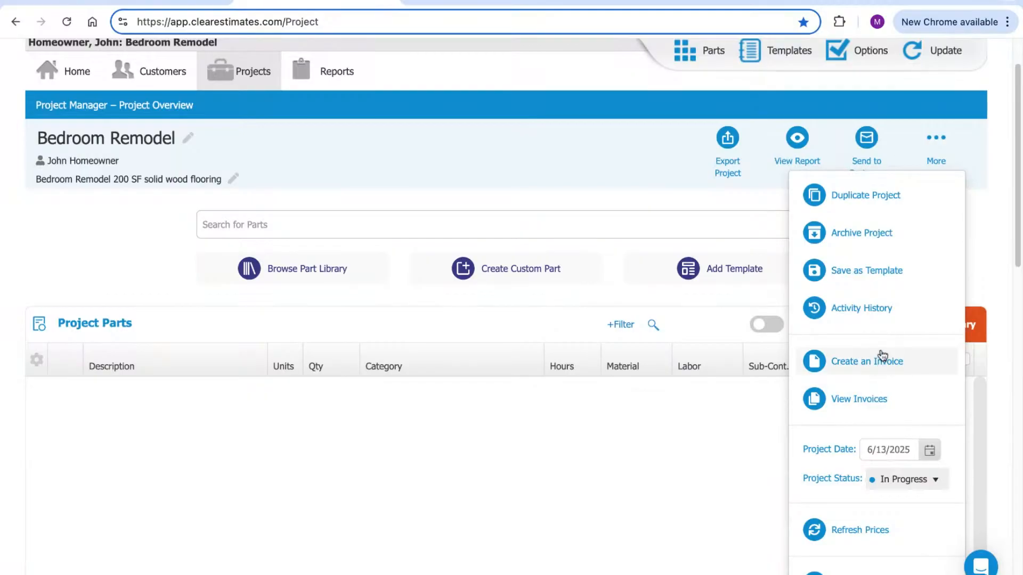
{"action": "scroll", "coordinate": [884, 356], "scroll_direction": "down", "scroll_amount": 1}
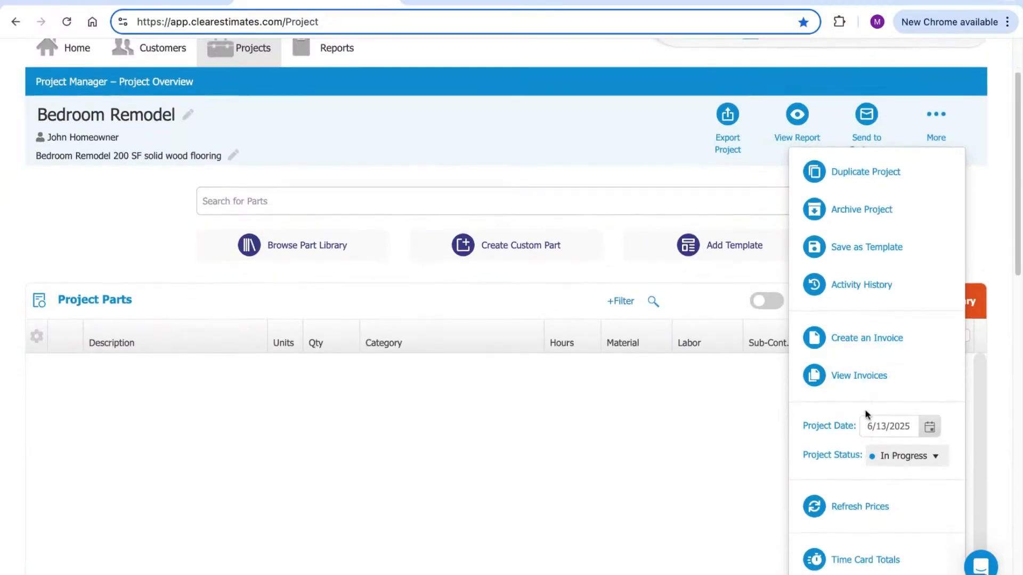
{"action": "scroll", "coordinate": [865, 398], "scroll_direction": "down", "scroll_amount": 1}
{"action": "scroll", "coordinate": [858, 392], "scroll_direction": "up", "scroll_amount": 3}
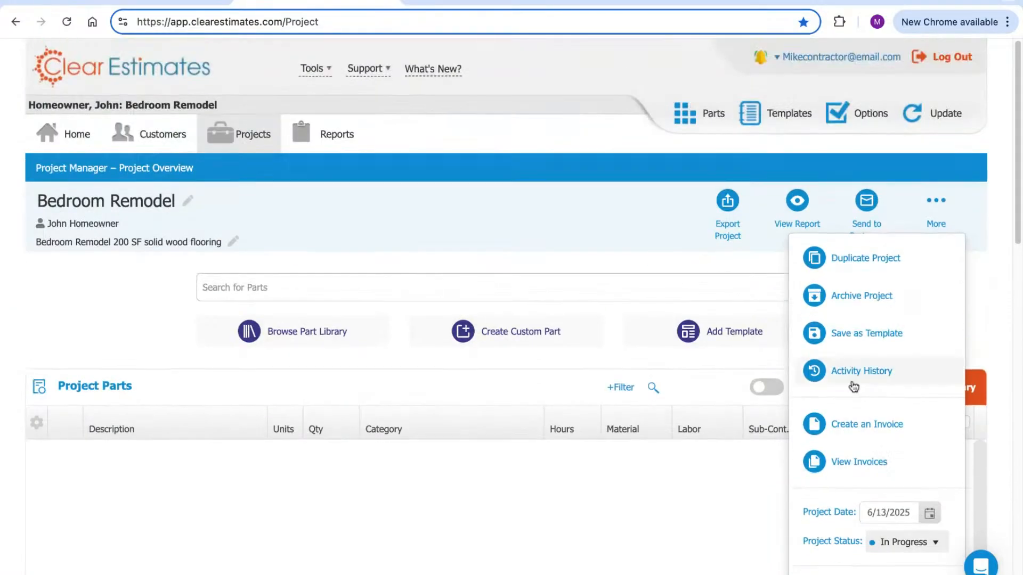
{"action": "left_click", "coordinate": [946, 205]}
{"action": "scroll", "coordinate": [632, 212], "scroll_direction": "down", "scroll_amount": 2}
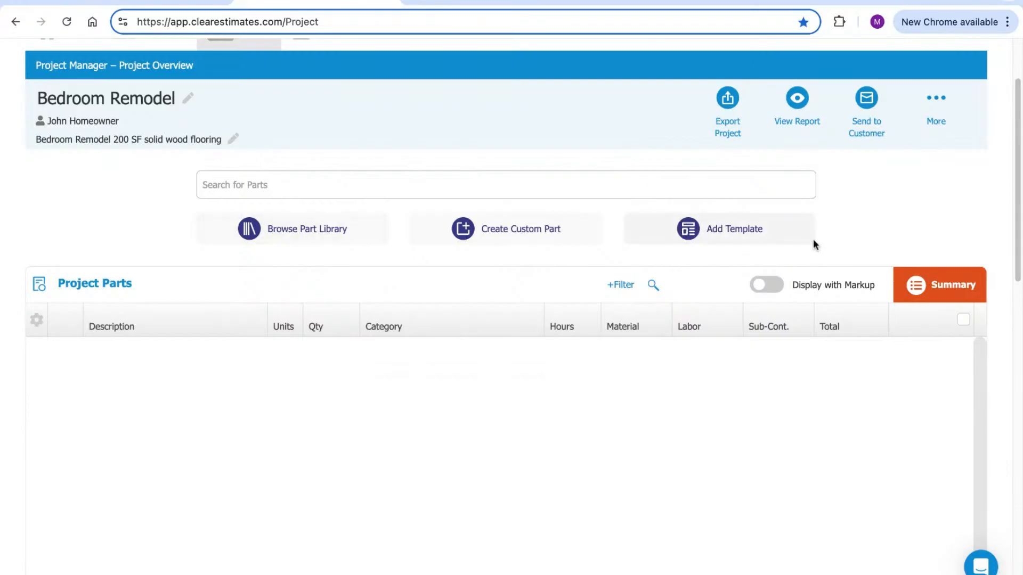
{"action": "scroll", "coordinate": [876, 203], "scroll_direction": "down", "scroll_amount": 3}
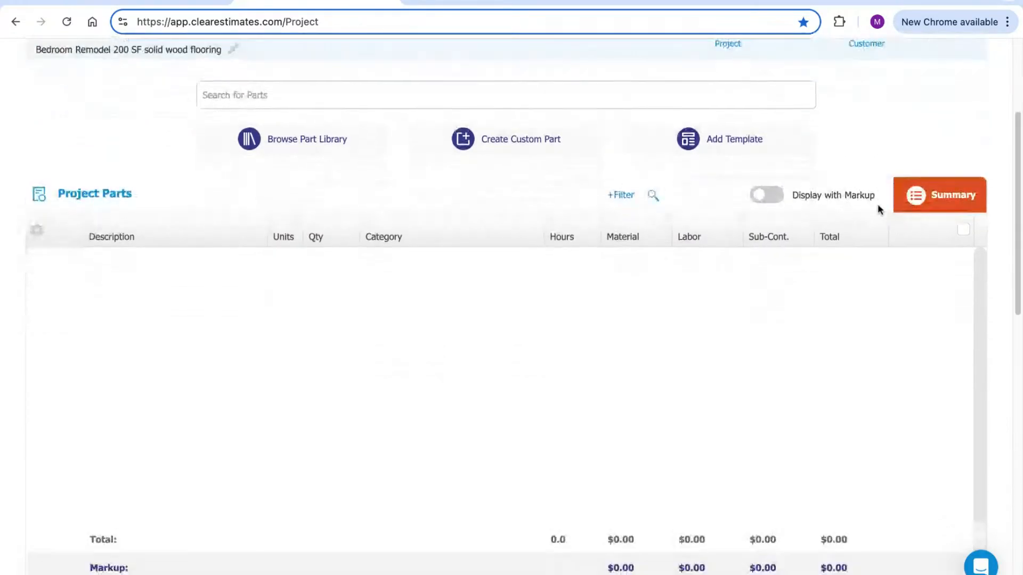
{"action": "scroll", "coordinate": [866, 241], "scroll_direction": "down", "scroll_amount": 1}
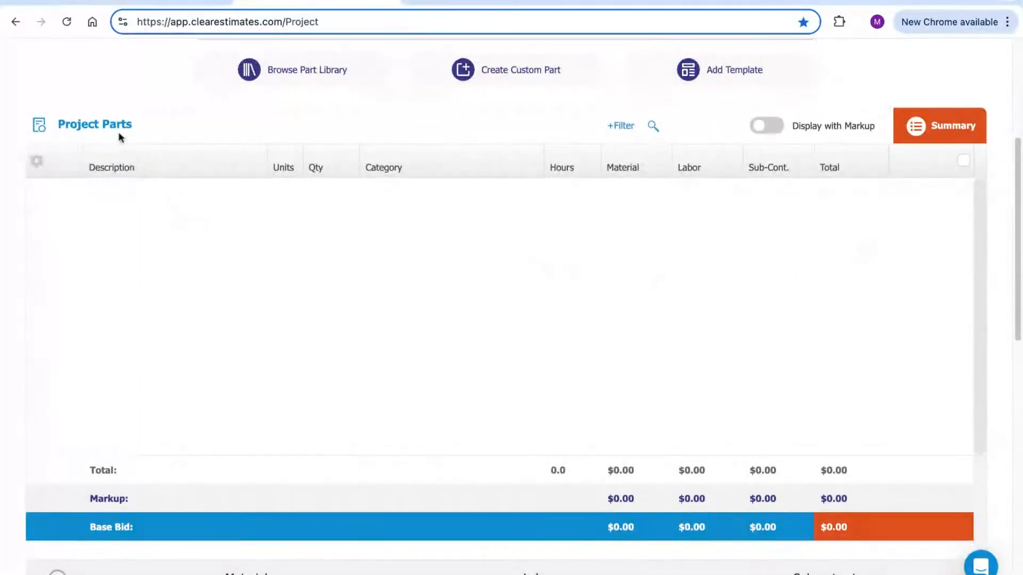
{"action": "left_click_drag", "start_coordinate": [81, 125], "coordinate": [132, 128]}
{"action": "triple_click", "coordinate": [132, 128]}
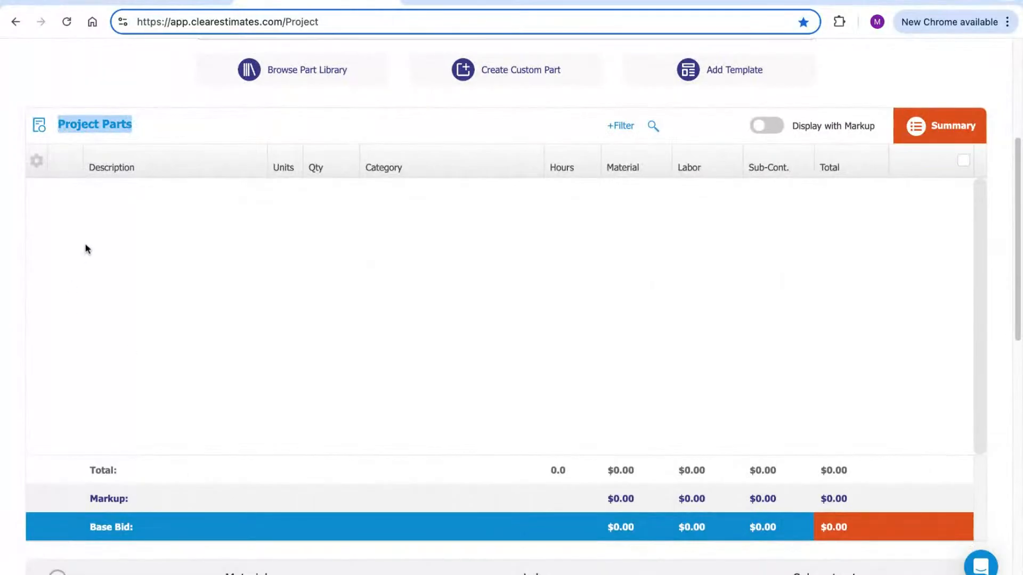
{"action": "left_click", "coordinate": [119, 255]}
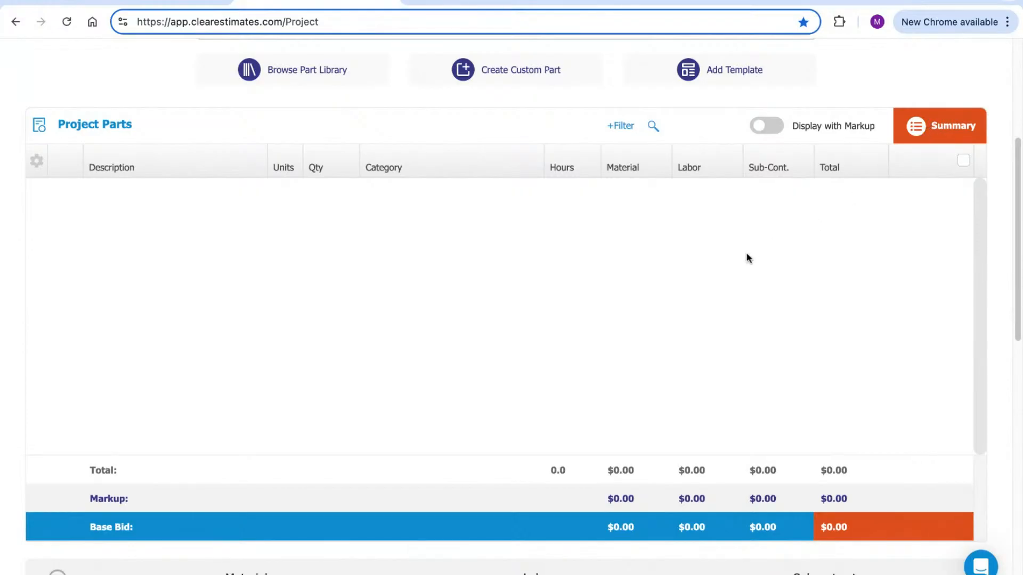
{"action": "scroll", "coordinate": [746, 234], "scroll_direction": "down", "scroll_amount": 1}
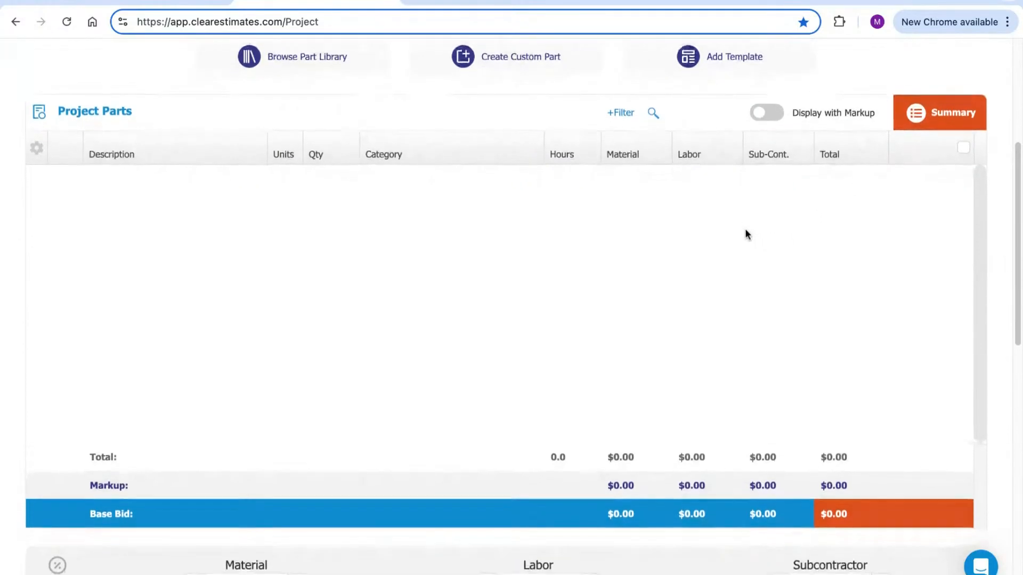
{"action": "scroll", "coordinate": [745, 233], "scroll_direction": "down", "scroll_amount": 6}
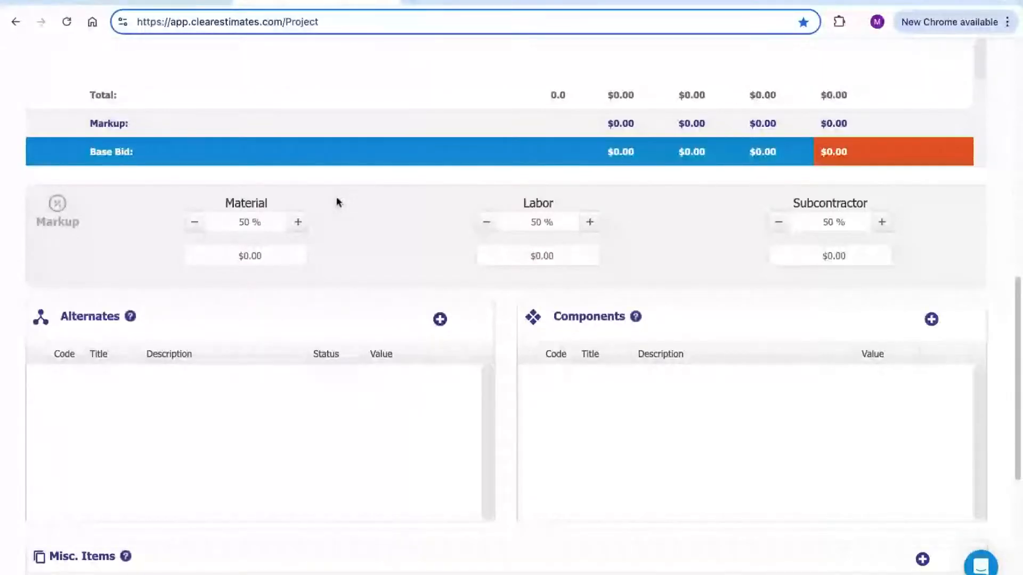
{"action": "left_click", "coordinate": [260, 224]}
{"action": "left_click_drag", "start_coordinate": [261, 224], "coordinate": [241, 227]}
{"action": "left_click", "coordinate": [363, 229]}
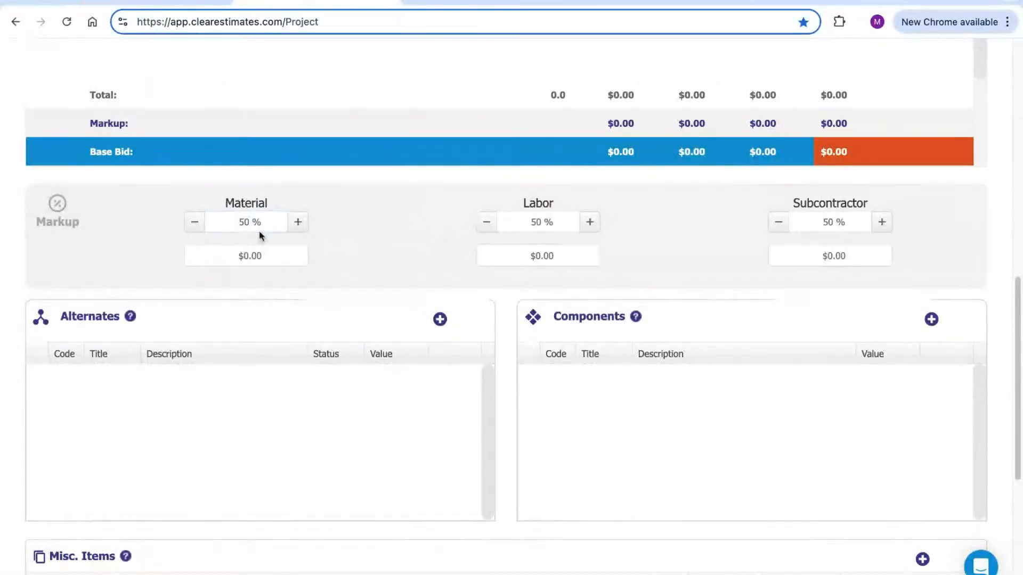
{"action": "double_click", "coordinate": [263, 203]}
{"action": "double_click", "coordinate": [568, 202]}
{"action": "left_click", "coordinate": [680, 218]}
{"action": "left_click_drag", "start_coordinate": [873, 202], "coordinate": [794, 203]}
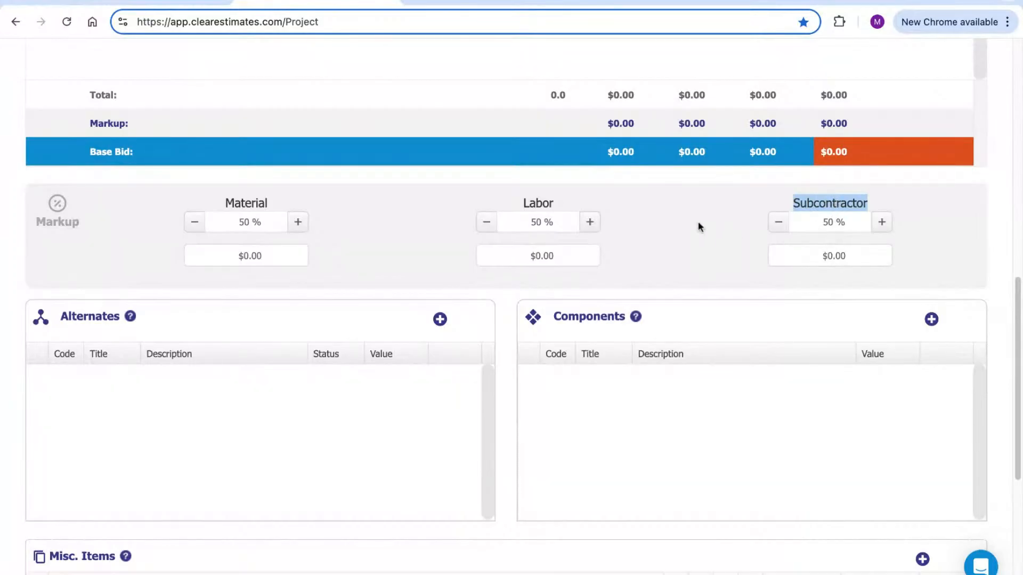
{"action": "left_click", "coordinate": [679, 229]}
{"action": "scroll", "coordinate": [679, 212], "scroll_direction": "down", "scroll_amount": 1}
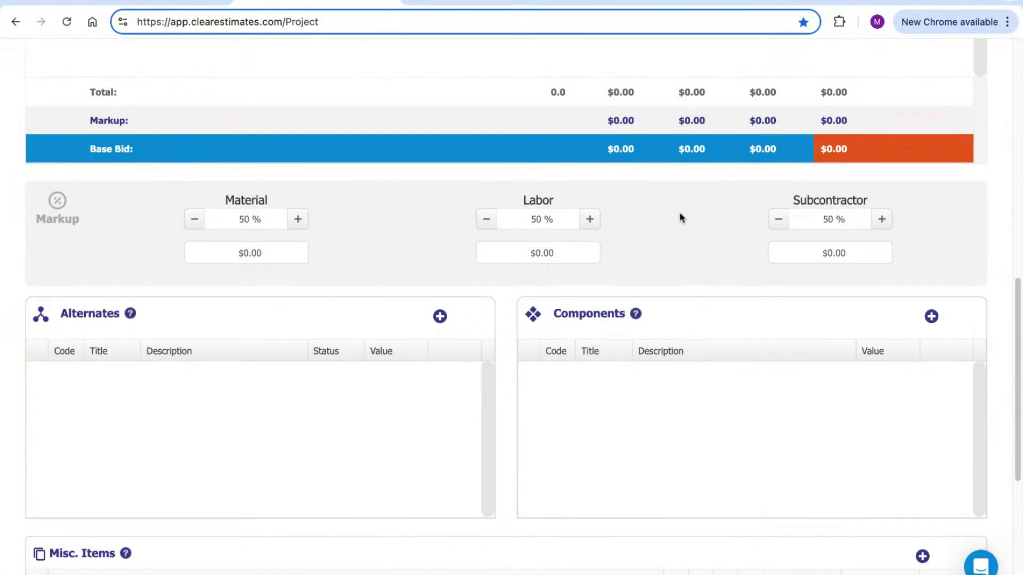
{"action": "scroll", "coordinate": [667, 222], "scroll_direction": "down", "scroll_amount": 3}
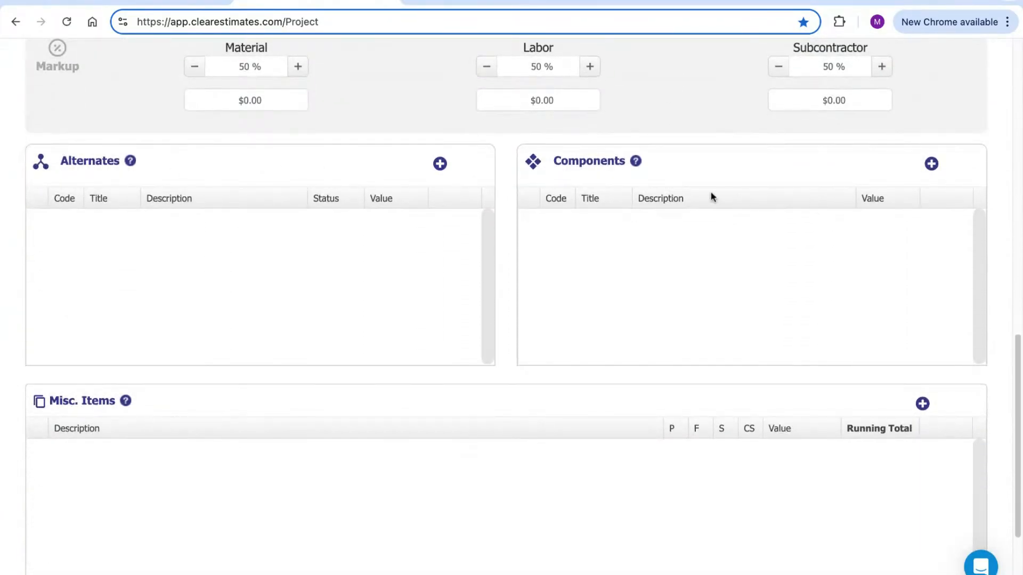
{"action": "mouse_move", "coordinate": [635, 161]}
{"action": "mouse_move", "coordinate": [129, 162]}
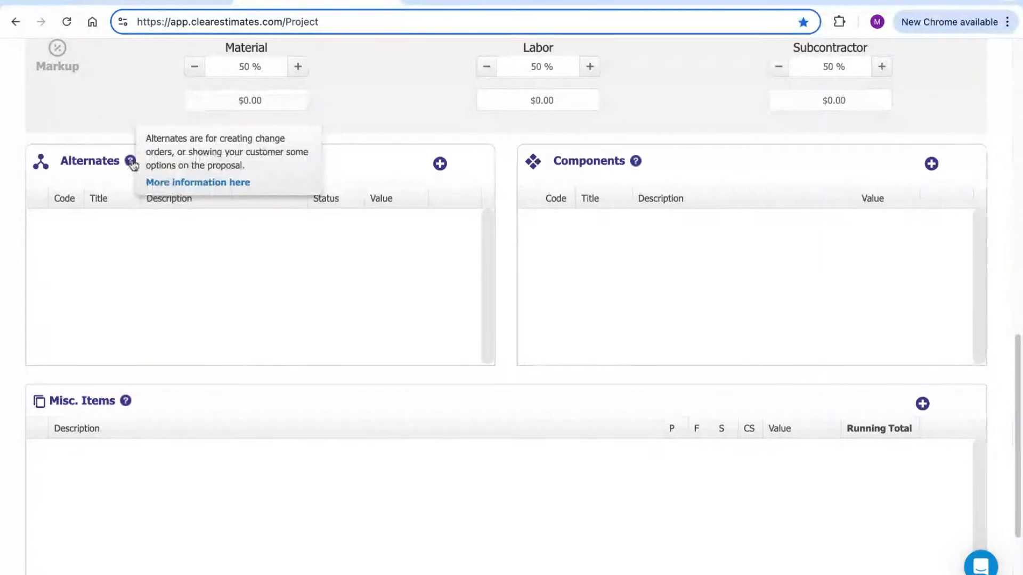
{"action": "scroll", "coordinate": [706, 219], "scroll_direction": "down", "scroll_amount": 1}
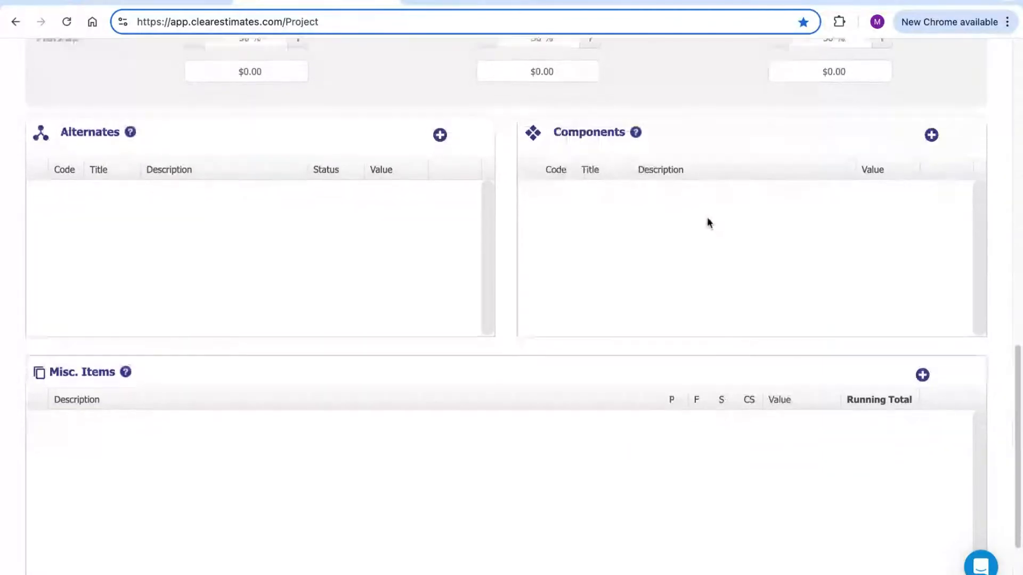
{"action": "scroll", "coordinate": [707, 219], "scroll_direction": "down", "scroll_amount": 4}
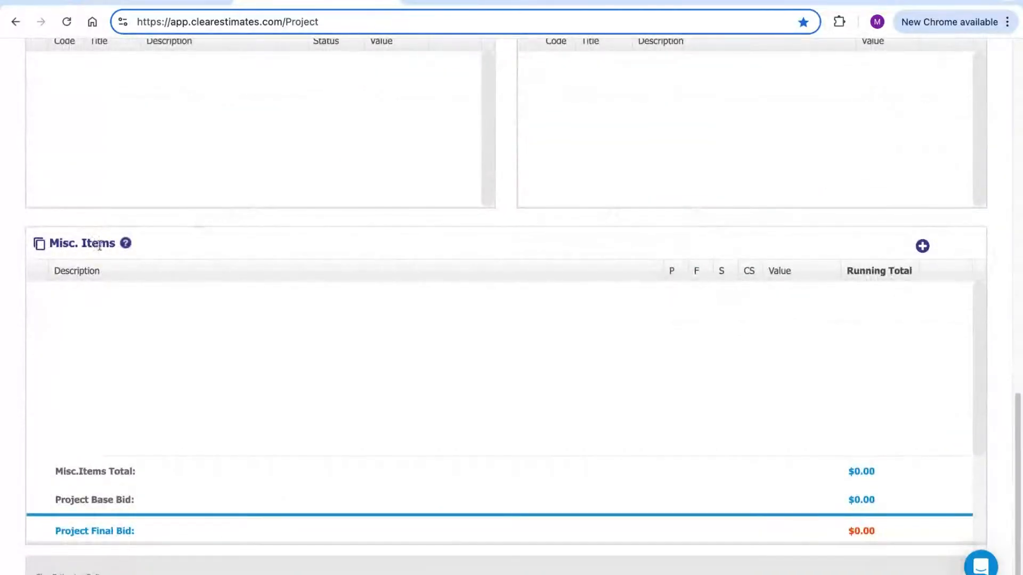
{"action": "mouse_move", "coordinate": [125, 247]}
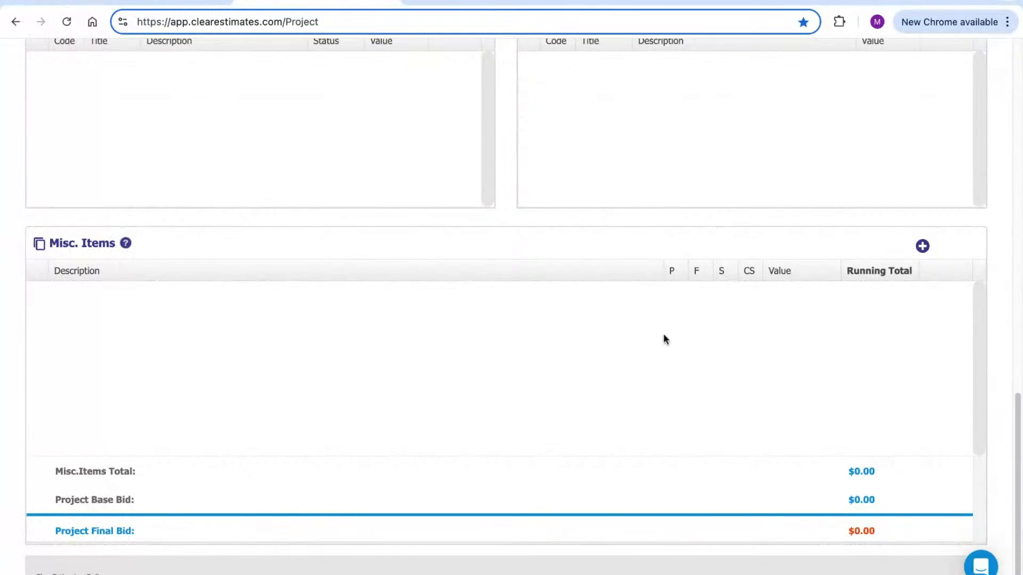
{"action": "scroll", "coordinate": [646, 367], "scroll_direction": "up", "scroll_amount": 1}
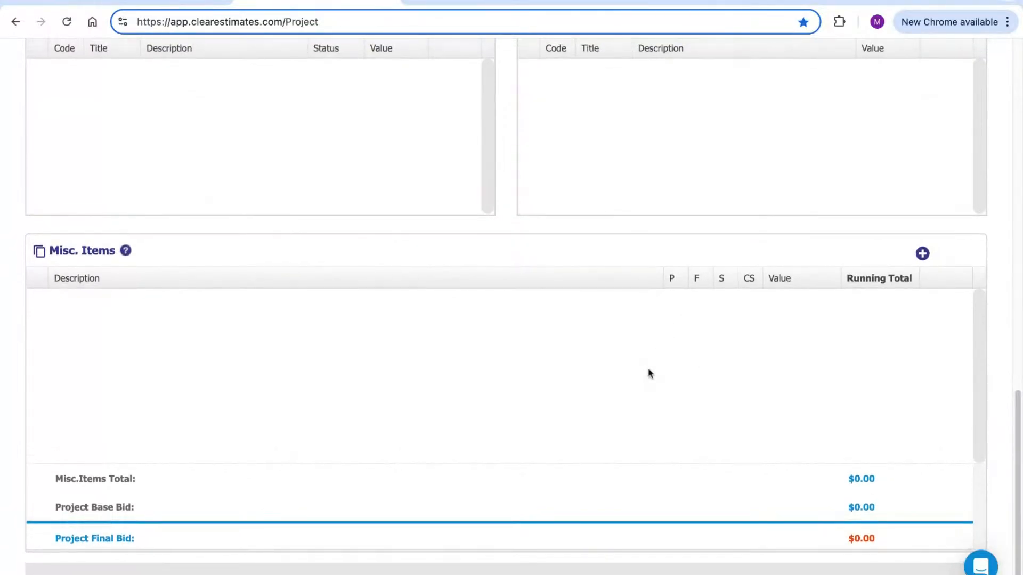
{"action": "scroll", "coordinate": [630, 388], "scroll_direction": "up", "scroll_amount": 10}
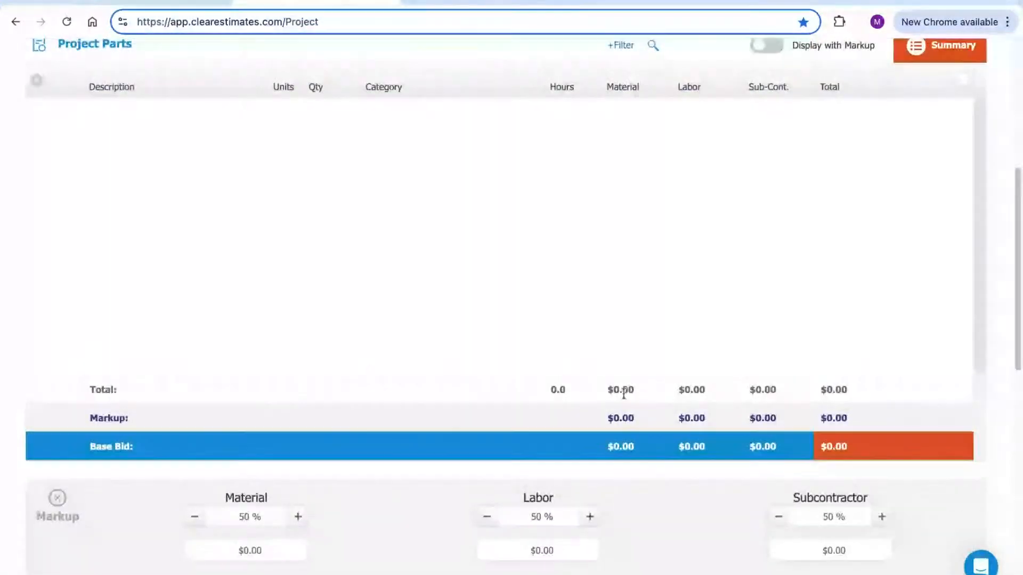
{"action": "scroll", "coordinate": [624, 394], "scroll_direction": "up", "scroll_amount": 6}
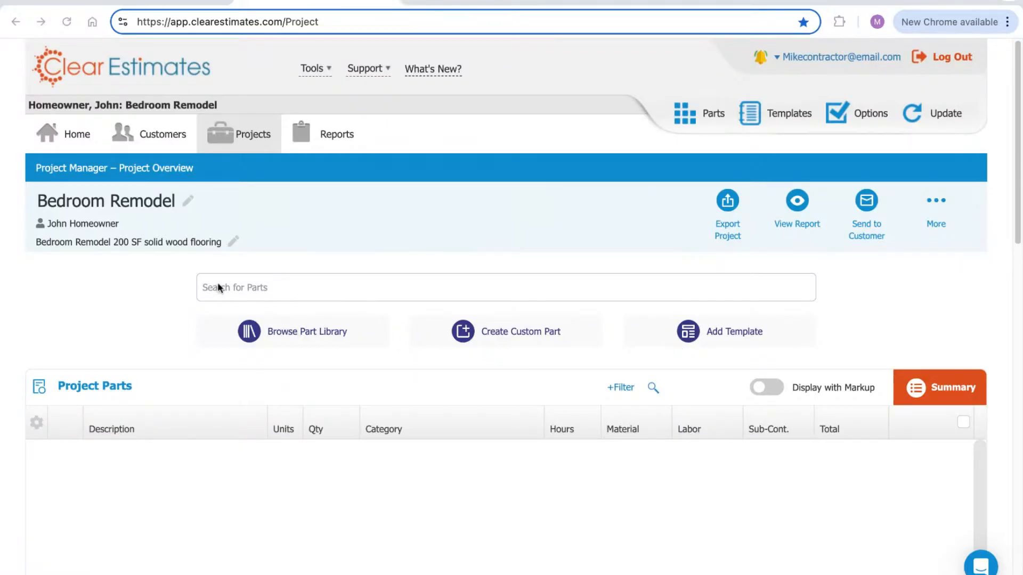
{"action": "left_click", "coordinate": [245, 291]}
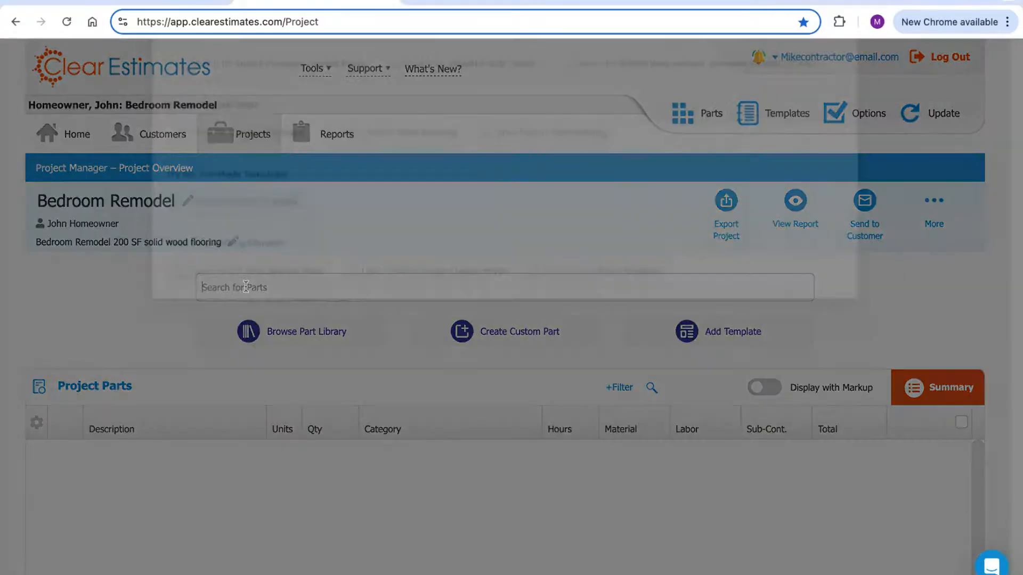
{"action": "type", "text": "druwall"}
{"action": "key", "text": "Return"}
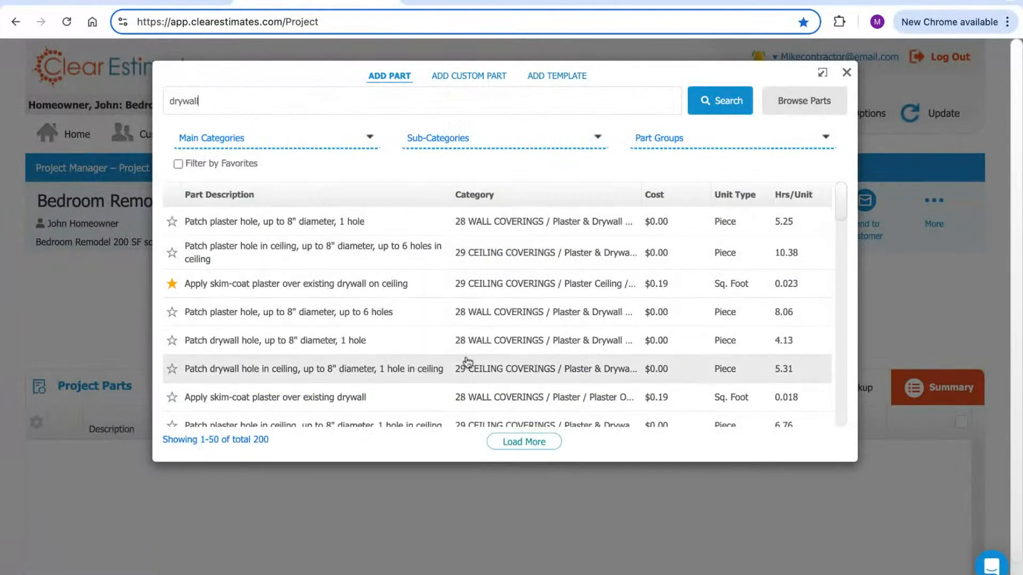
{"action": "mouse_move", "coordinate": [525, 238]}
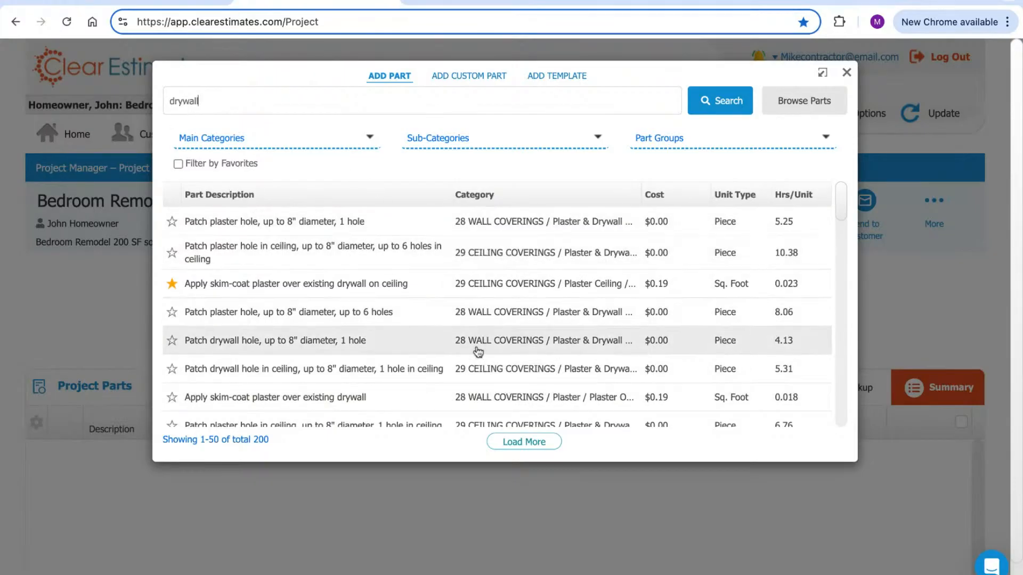
{"action": "double_click", "coordinate": [495, 195]}
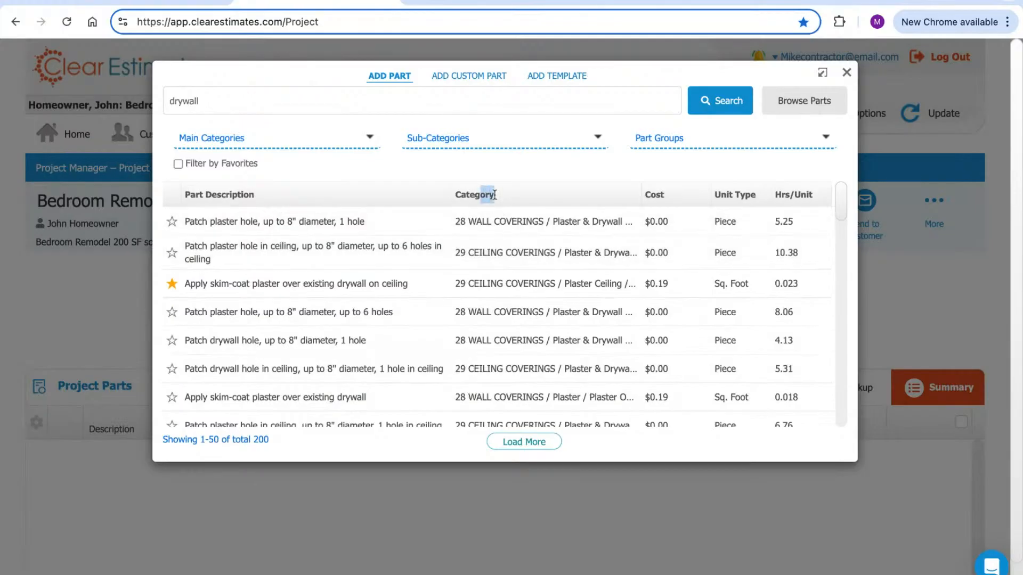
{"action": "mouse_move", "coordinate": [510, 367]}
{"action": "scroll", "coordinate": [511, 366], "scroll_direction": "down", "scroll_amount": 3}
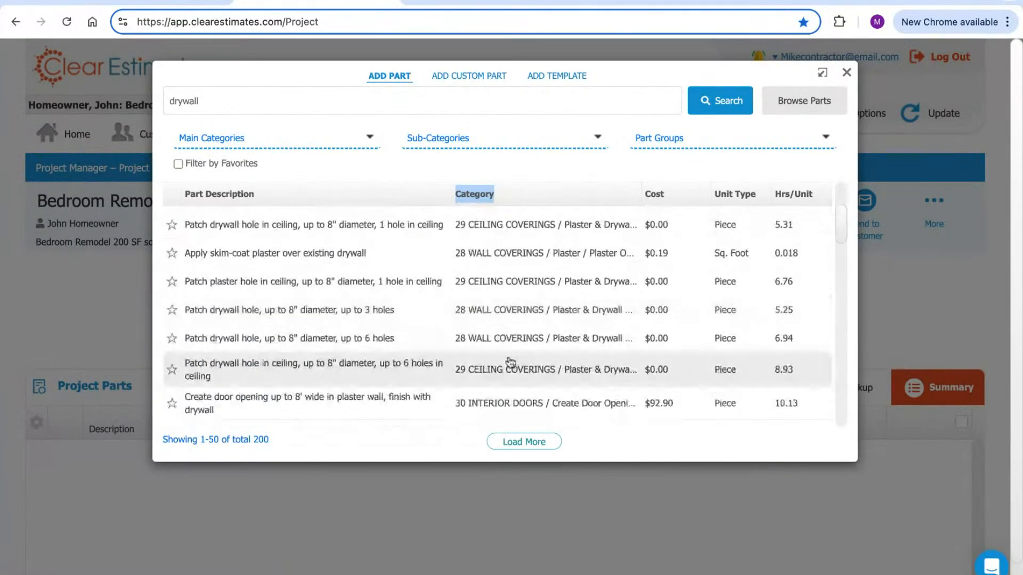
{"action": "scroll", "coordinate": [513, 360], "scroll_direction": "down", "scroll_amount": 1}
{"action": "left_click", "coordinate": [226, 99]}
{"action": "double_click", "coordinate": [179, 101]}
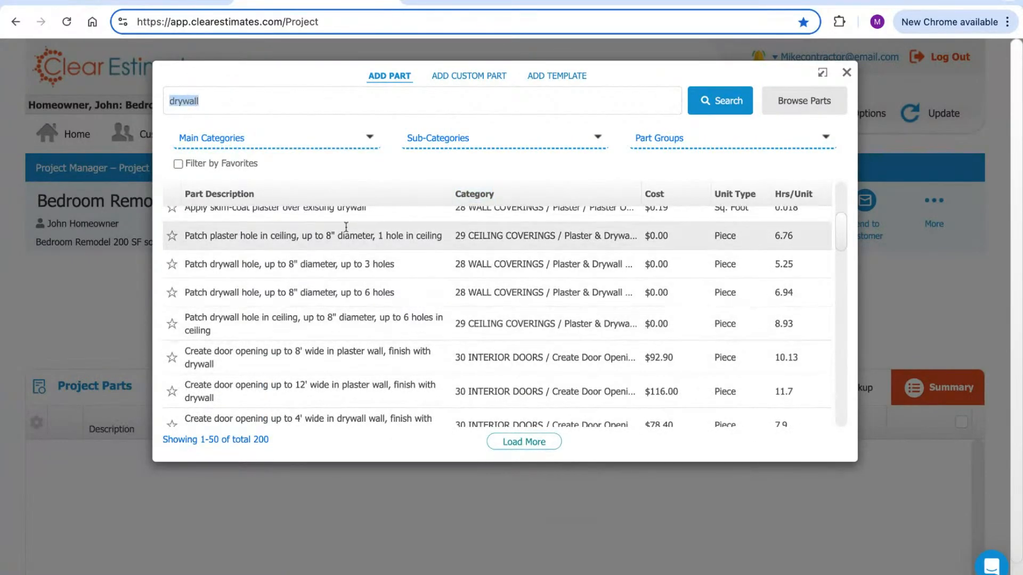
{"action": "left_click", "coordinate": [847, 72]}
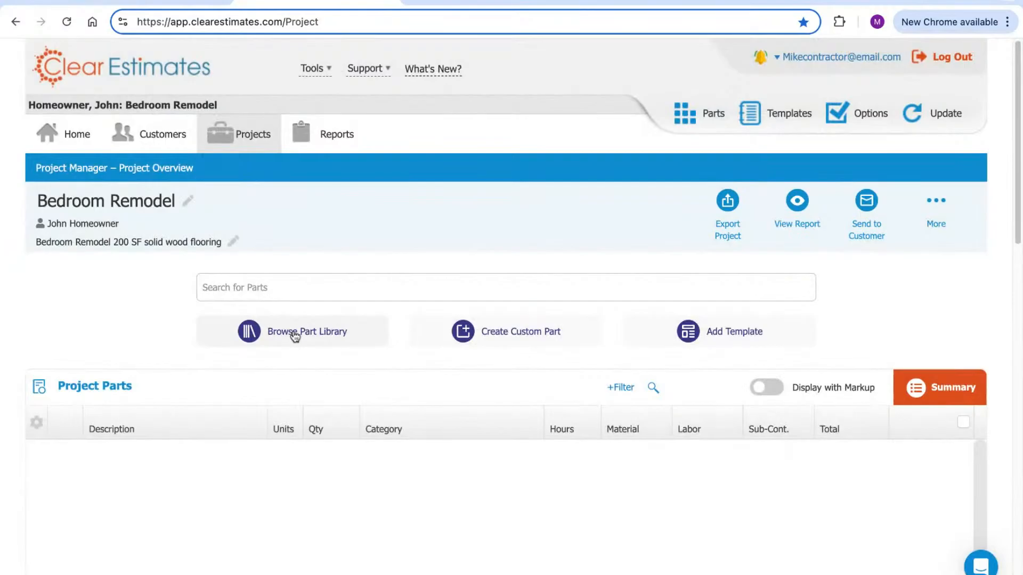
Open the part library's Add Part dialog and show the part category list
{"action": "left_click", "coordinate": [288, 331]}
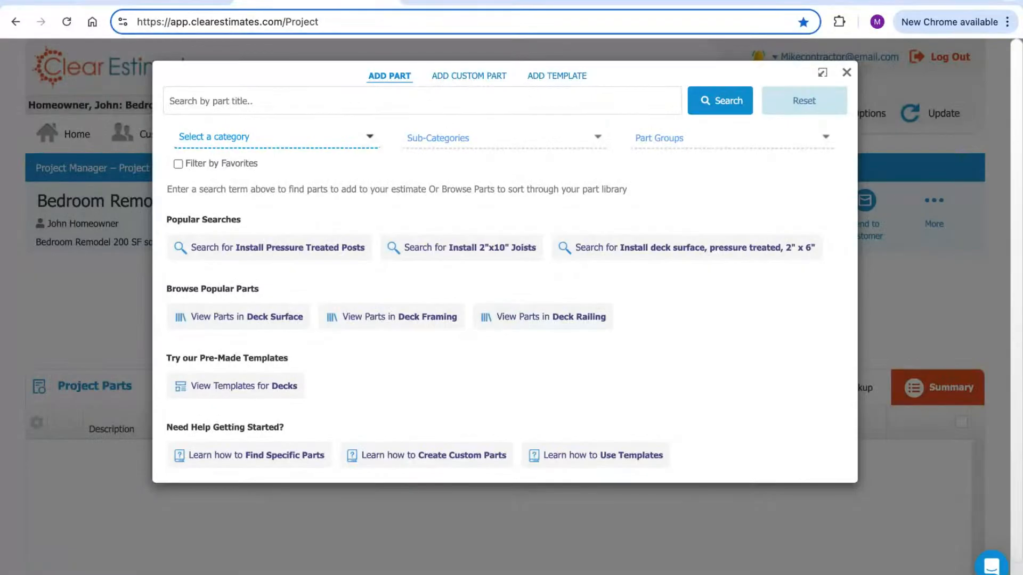
{"action": "left_click", "coordinate": [307, 138]}
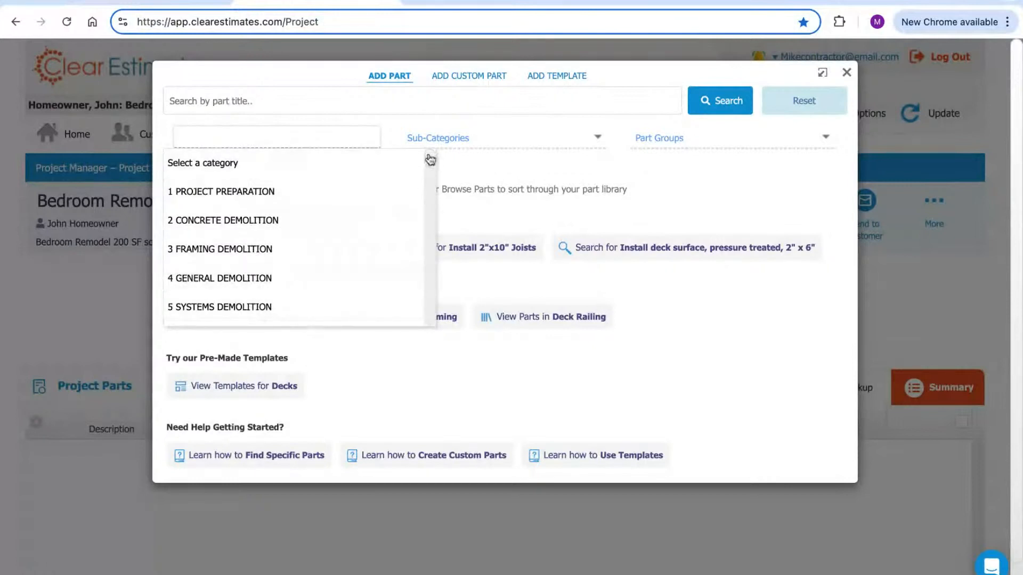
{"action": "scroll", "coordinate": [430, 160], "scroll_direction": "down", "scroll_amount": 3}
{"action": "scroll", "coordinate": [430, 161], "scroll_direction": "down", "scroll_amount": 3}
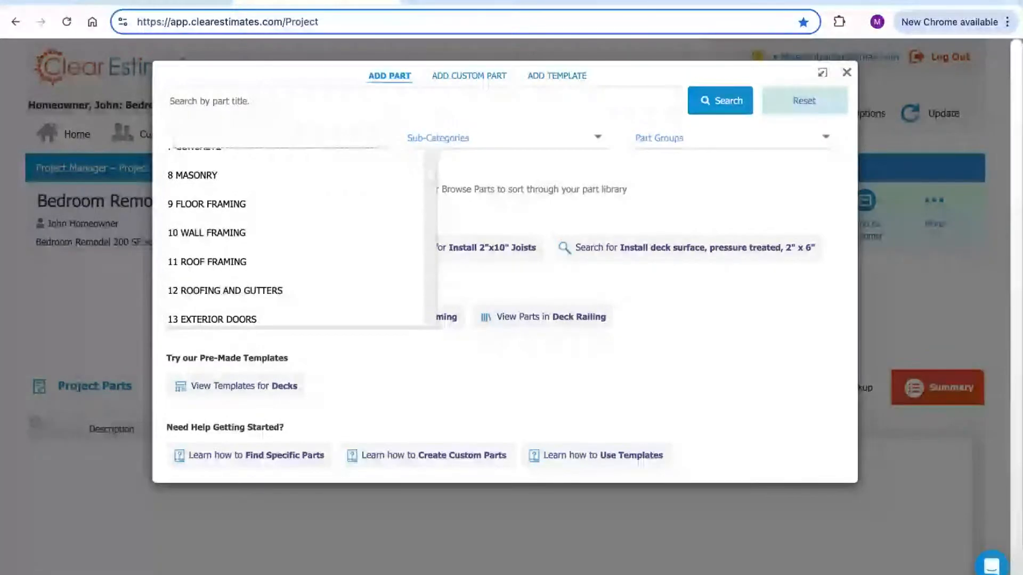
{"action": "scroll", "coordinate": [296, 240], "scroll_direction": "up", "scroll_amount": 1}
{"action": "scroll", "coordinate": [296, 240], "scroll_direction": "down", "scroll_amount": 2}
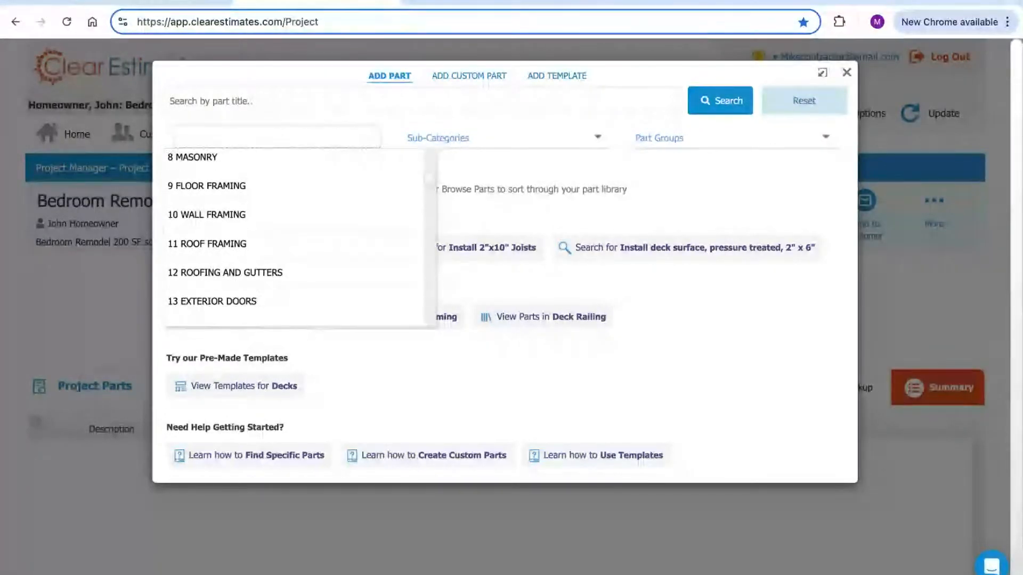
{"action": "scroll", "coordinate": [295, 239], "scroll_direction": "down", "scroll_amount": 2}
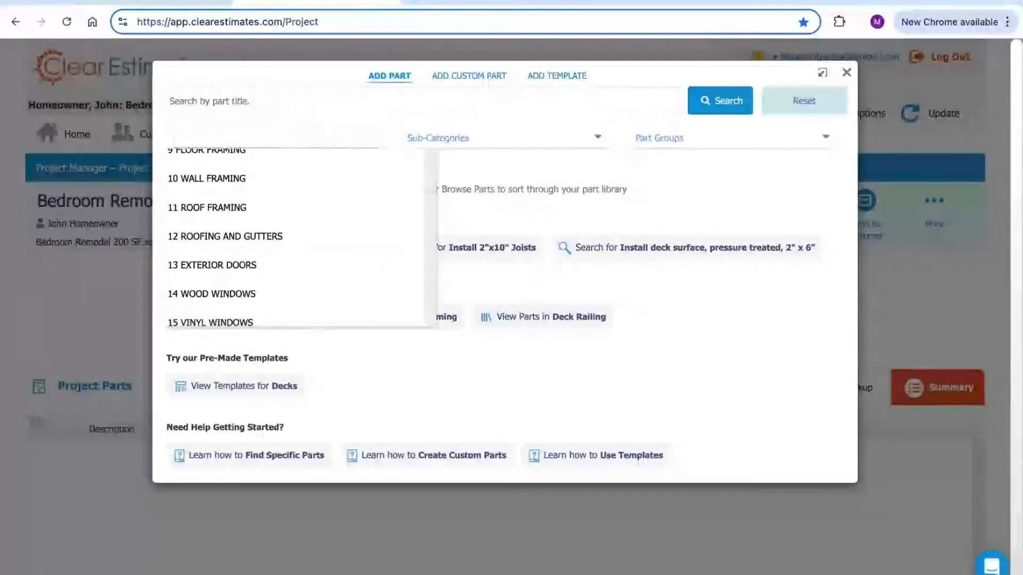
{"action": "scroll", "coordinate": [296, 240], "scroll_direction": "down", "scroll_amount": 2}
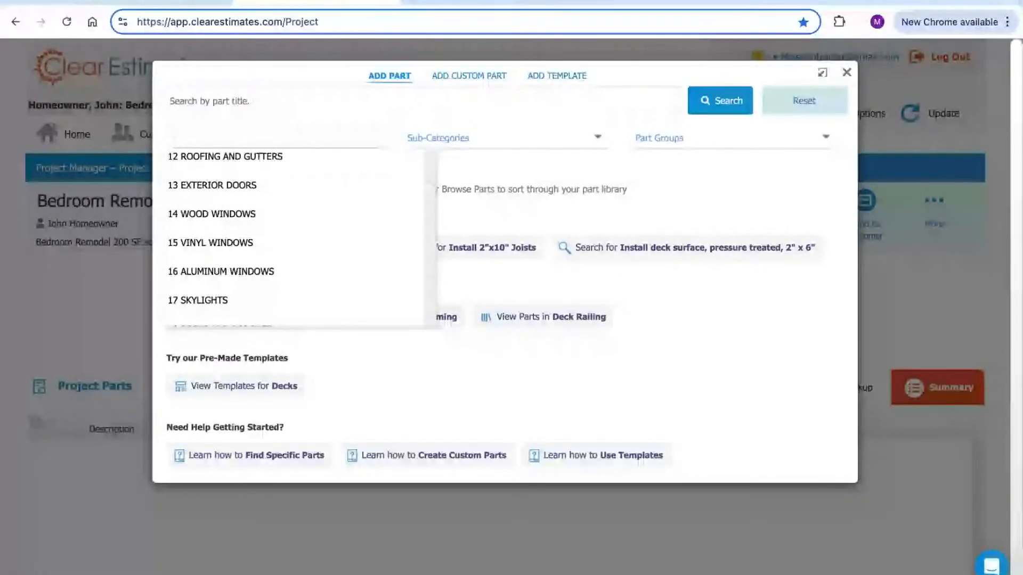
{"action": "scroll", "coordinate": [295, 239], "scroll_direction": "down", "scroll_amount": 1}
{"action": "scroll", "coordinate": [296, 240], "scroll_direction": "down", "scroll_amount": 4}
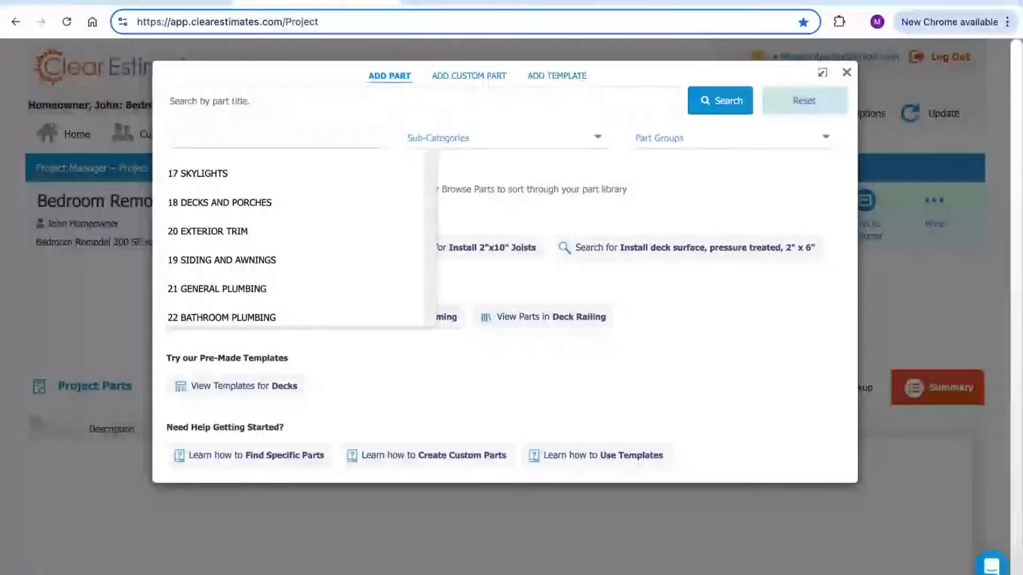
{"action": "scroll", "coordinate": [296, 240], "scroll_direction": "down", "scroll_amount": 1}
{"action": "scroll", "coordinate": [296, 240], "scroll_direction": "down", "scroll_amount": 1}
{"action": "scroll", "coordinate": [295, 240], "scroll_direction": "down", "scroll_amount": 2}
{"action": "scroll", "coordinate": [298, 239], "scroll_direction": "down", "scroll_amount": 4}
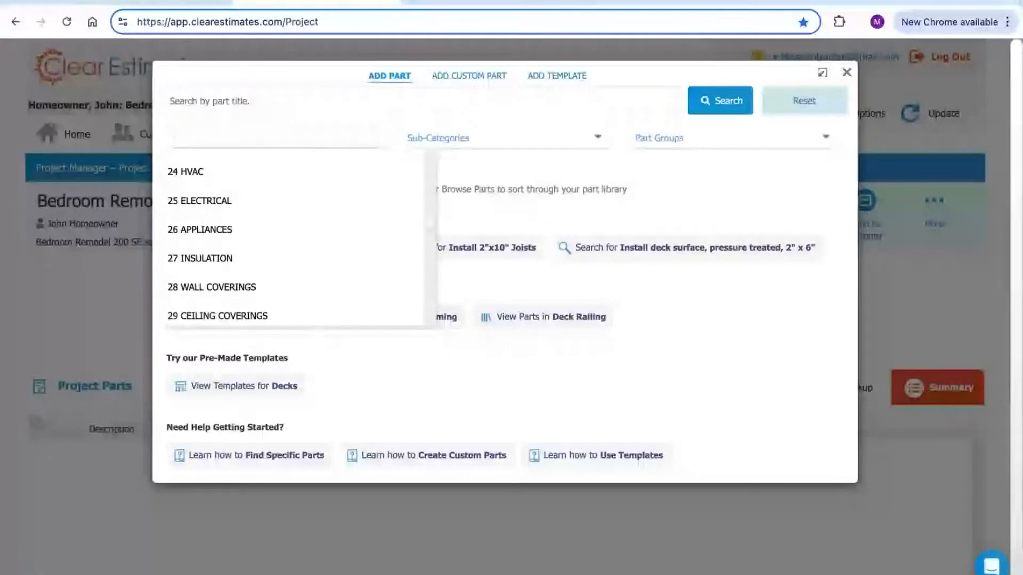
{"action": "scroll", "coordinate": [315, 272], "scroll_direction": "down", "scroll_amount": 1}
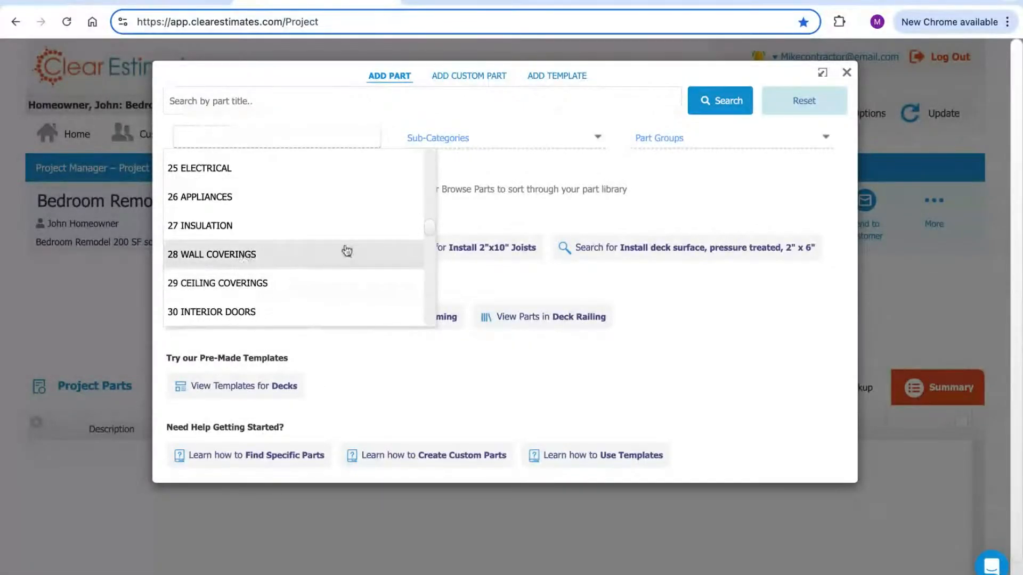
{"action": "scroll", "coordinate": [429, 233], "scroll_direction": "down", "scroll_amount": 3}
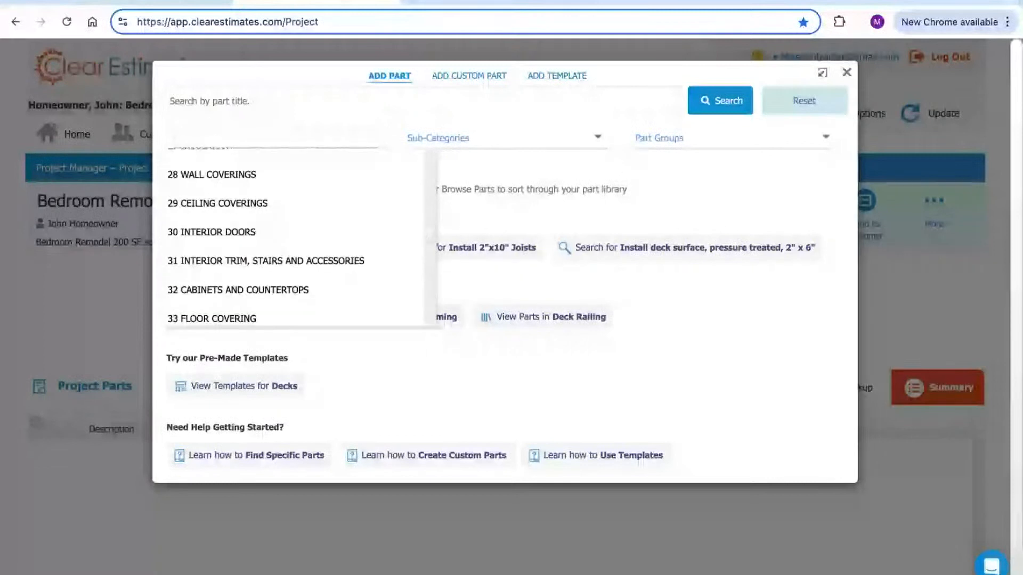
{"action": "scroll", "coordinate": [429, 233], "scroll_direction": "down", "scroll_amount": 2}
{"action": "scroll", "coordinate": [296, 234], "scroll_direction": "down", "scroll_amount": 1}
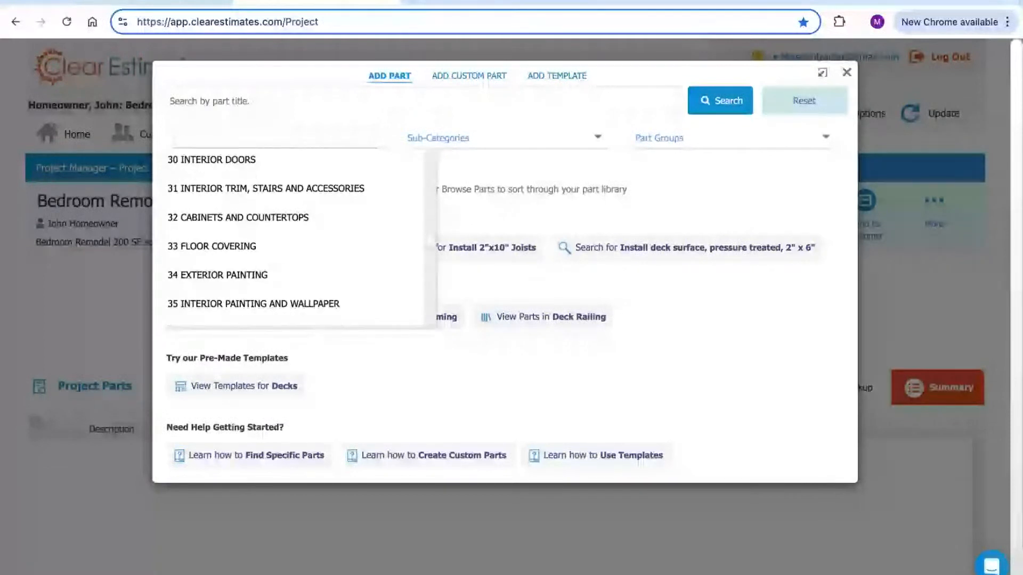
{"action": "scroll", "coordinate": [296, 235], "scroll_direction": "down", "scroll_amount": 1}
{"action": "scroll", "coordinate": [295, 234], "scroll_direction": "down", "scroll_amount": 1}
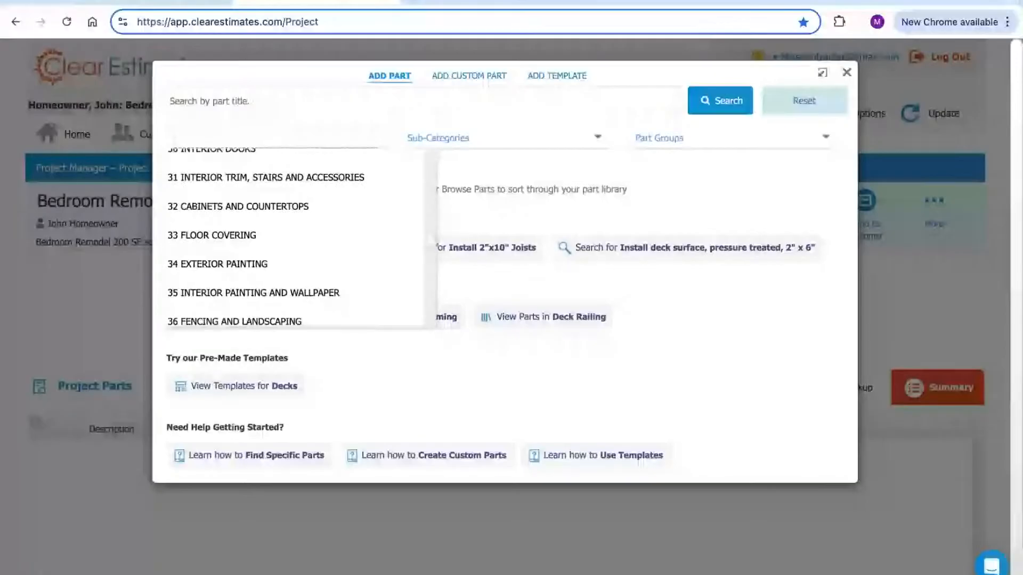
{"action": "scroll", "coordinate": [266, 238], "scroll_direction": "down", "scroll_amount": 3}
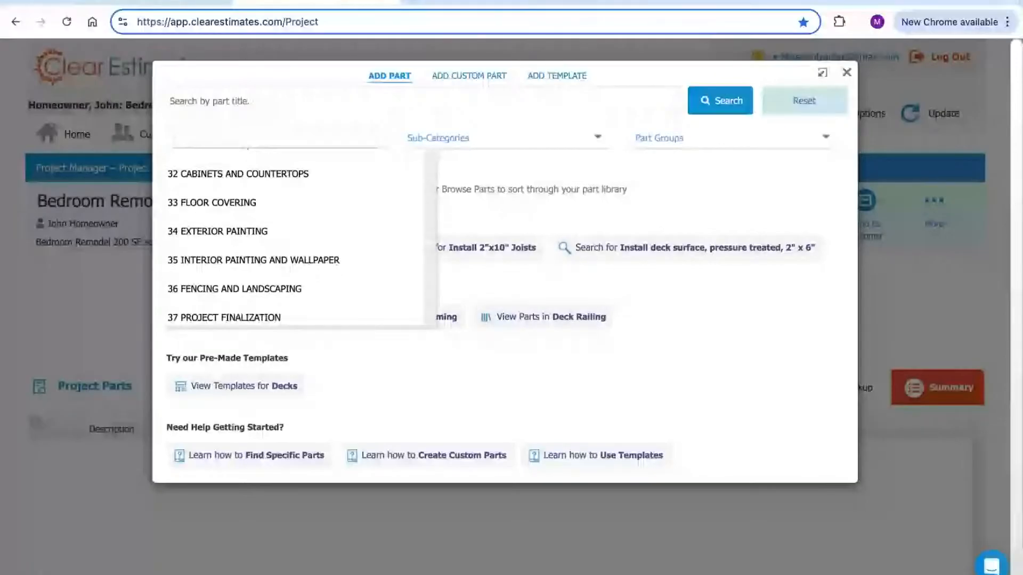
{"action": "scroll", "coordinate": [295, 245], "scroll_direction": "down", "scroll_amount": 1}
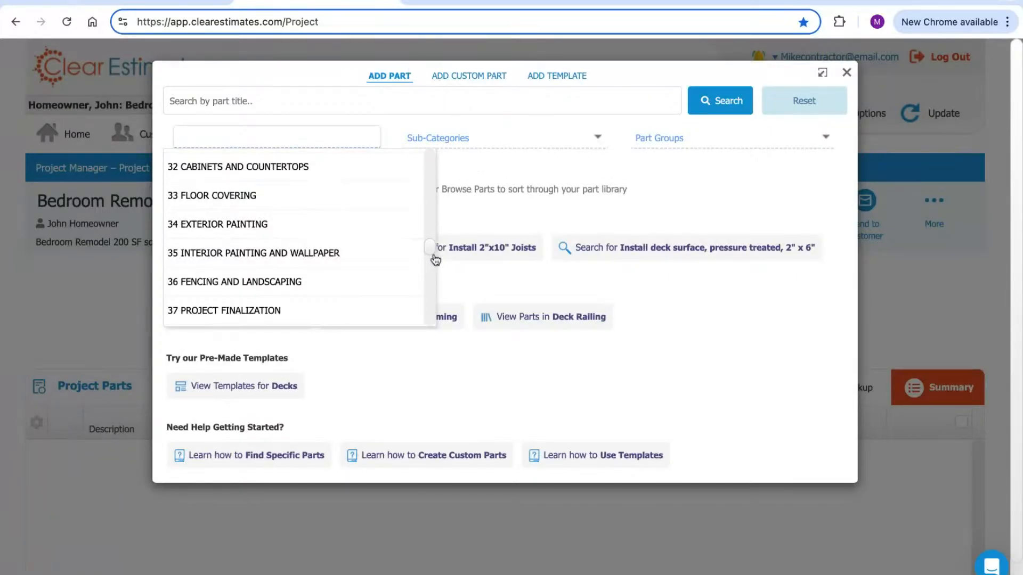
{"action": "scroll", "coordinate": [432, 261], "scroll_direction": "up", "scroll_amount": 15}
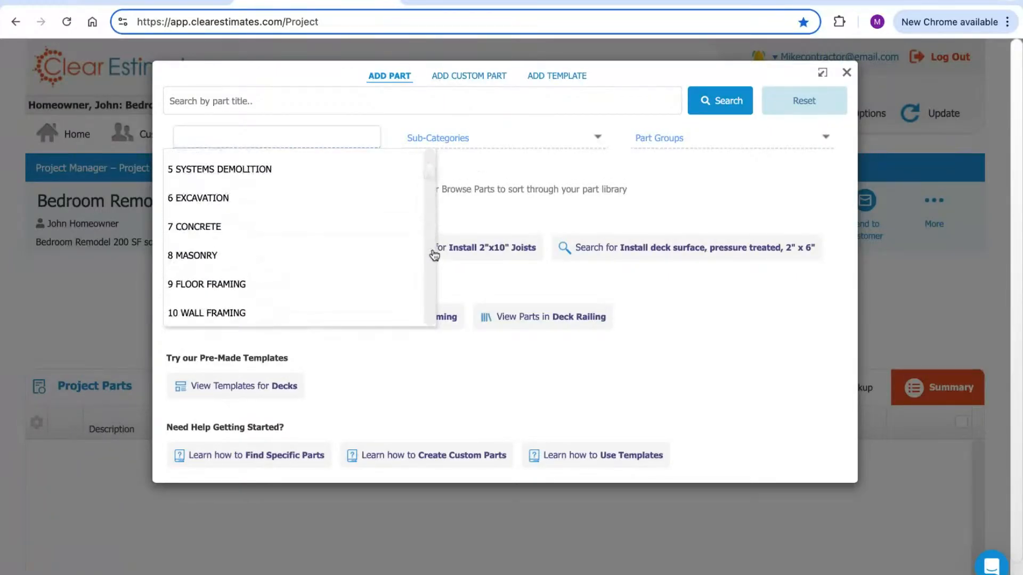
{"action": "scroll", "coordinate": [435, 256], "scroll_direction": "down", "scroll_amount": 3}
{"action": "scroll", "coordinate": [296, 237], "scroll_direction": "down", "scroll_amount": 3}
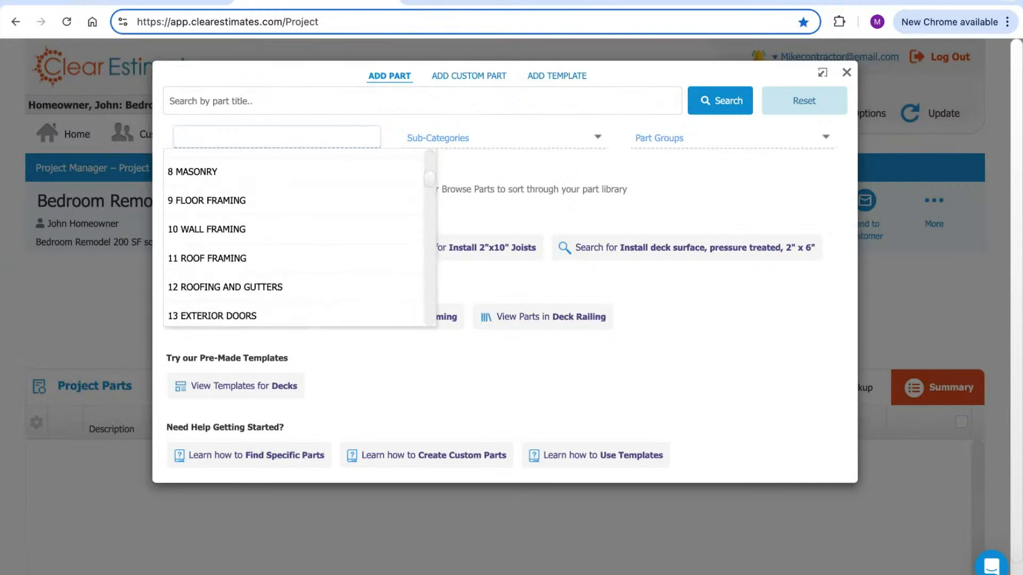
Filter parts to 10 WALL FRAMING, Wood Wall Framing, 2" X 4", then open the 16"oc wall part
{"action": "left_click", "coordinate": [201, 230]}
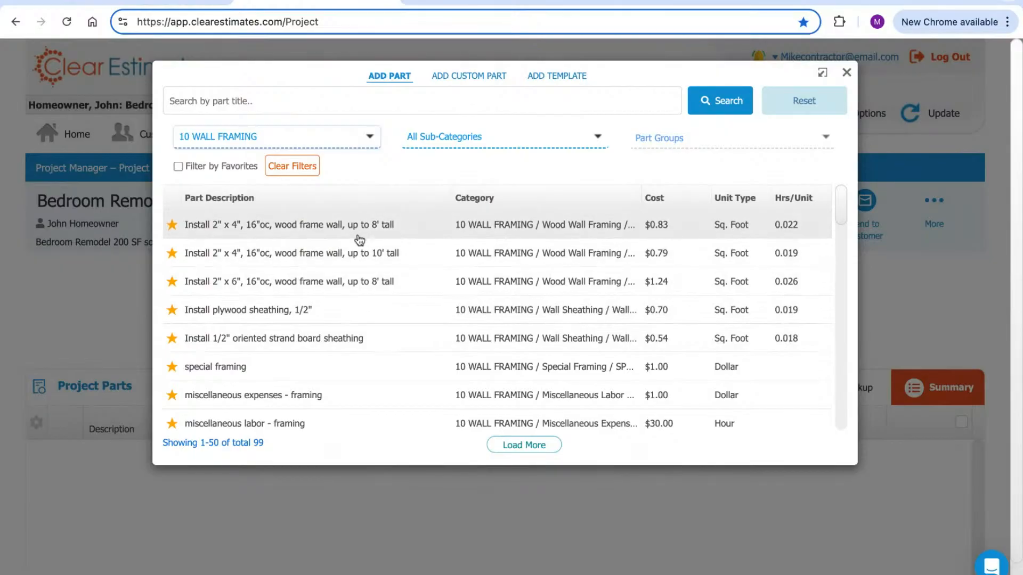
{"action": "scroll", "coordinate": [846, 208], "scroll_direction": "down", "scroll_amount": 8}
{"action": "scroll", "coordinate": [846, 209], "scroll_direction": "up", "scroll_amount": 4}
{"action": "scroll", "coordinate": [846, 209], "scroll_direction": "up", "scroll_amount": 5}
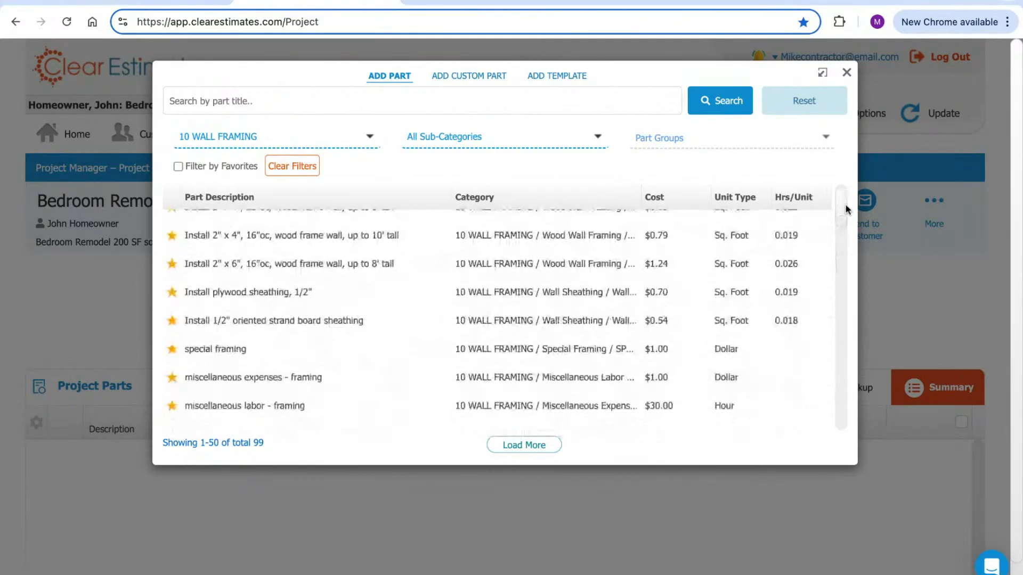
{"action": "left_click", "coordinate": [461, 139]}
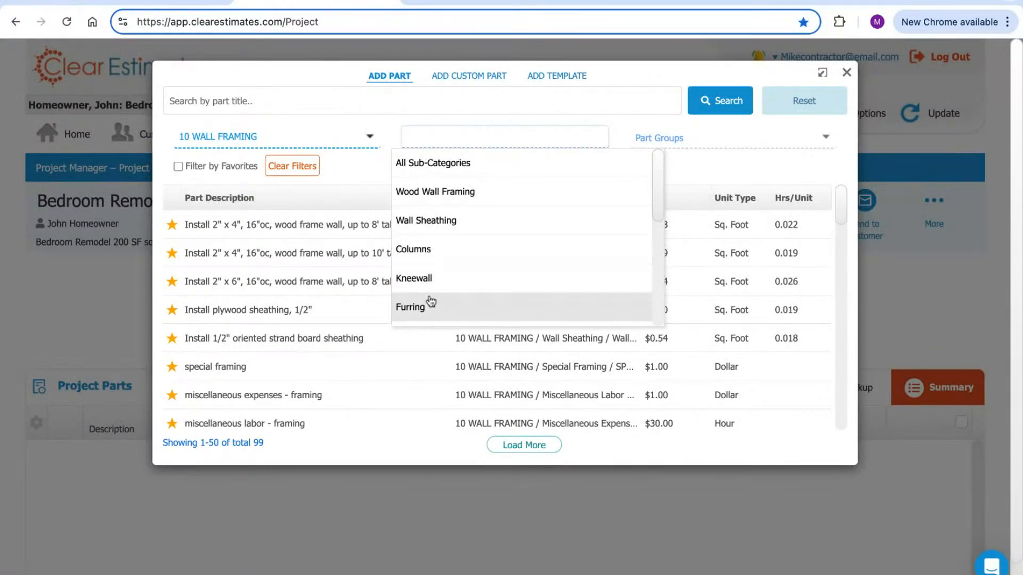
{"action": "left_click", "coordinate": [426, 194]}
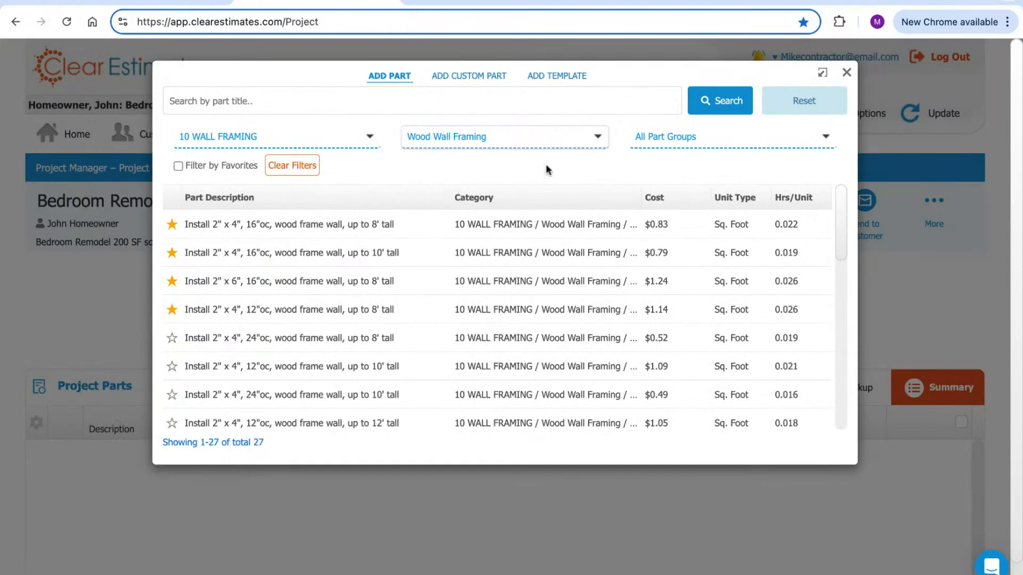
{"action": "left_click", "coordinate": [660, 140]}
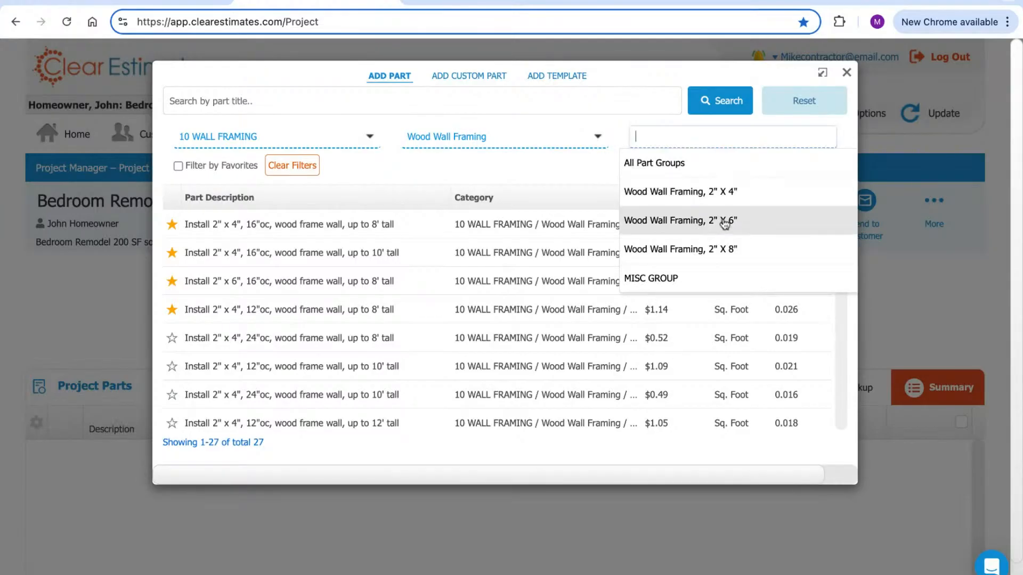
{"action": "left_click", "coordinate": [710, 192]}
{"action": "scroll", "coordinate": [836, 215], "scroll_direction": "down", "scroll_amount": 2}
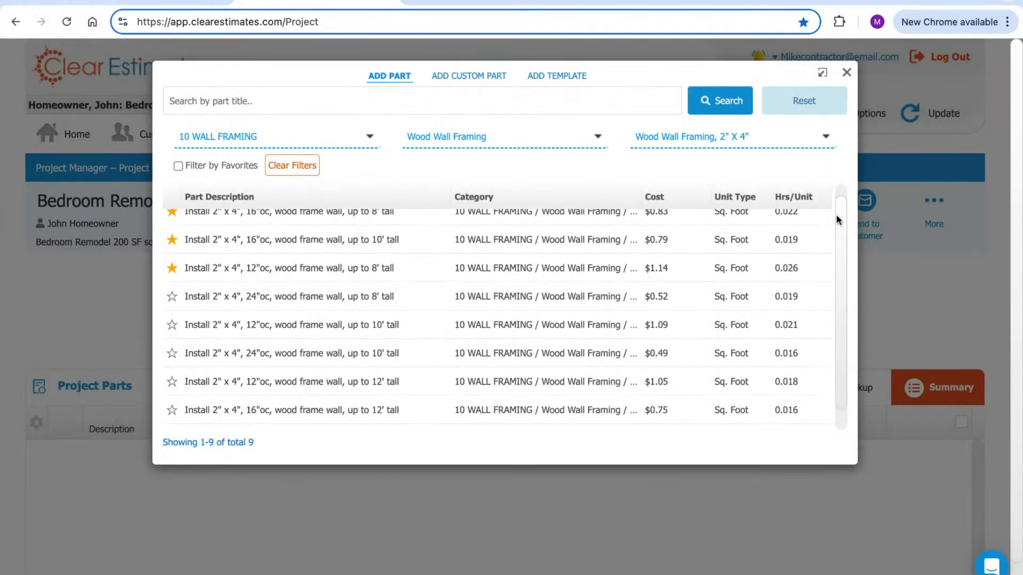
{"action": "scroll", "coordinate": [836, 215], "scroll_direction": "up", "scroll_amount": 1}
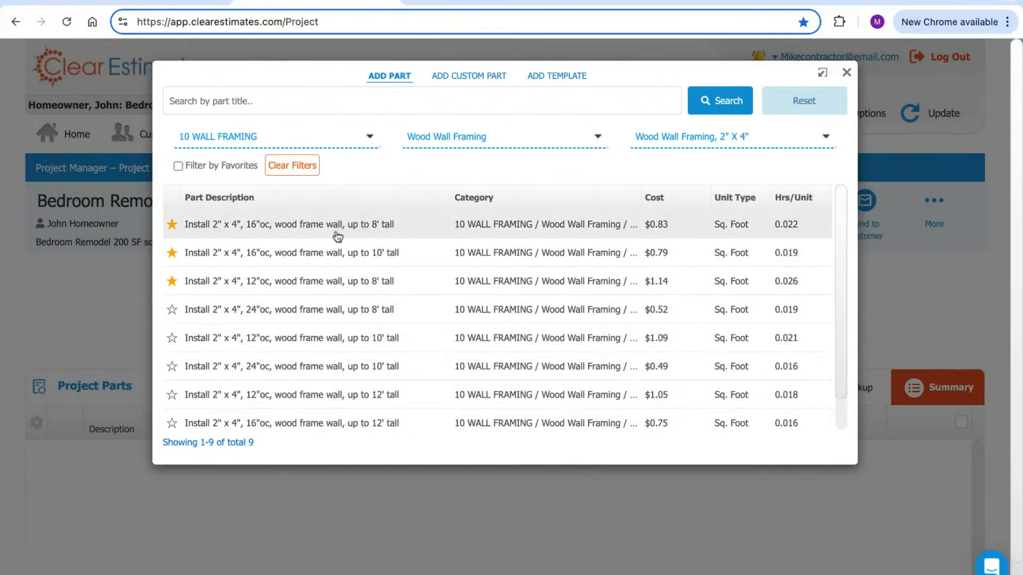
{"action": "left_click", "coordinate": [299, 229]}
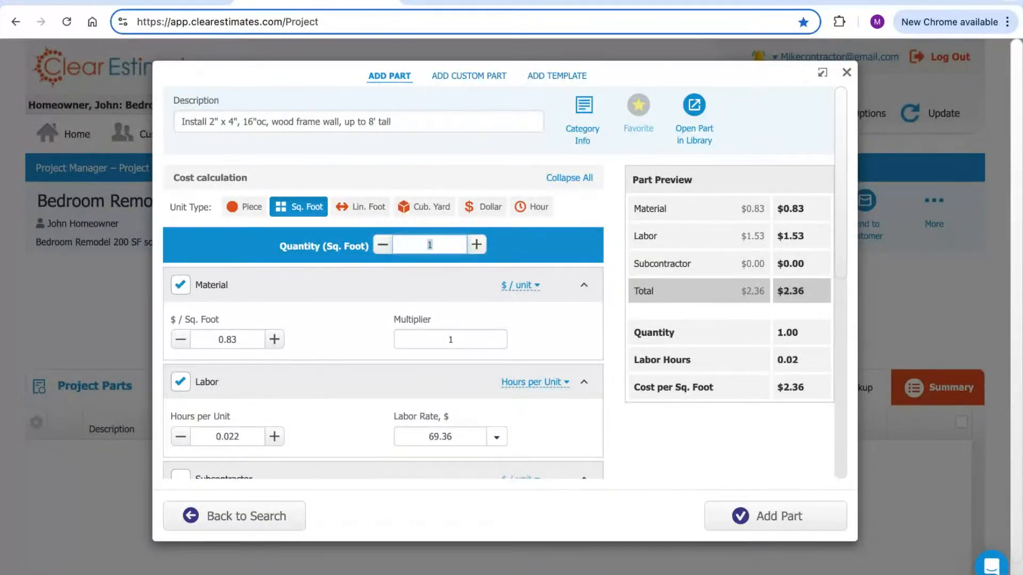
Set the 2" x 4", 16"oc wall part to 80 sq ft and add it to the project
{"action": "type", "text": "0"}
{"action": "left_click", "coordinate": [560, 242]}
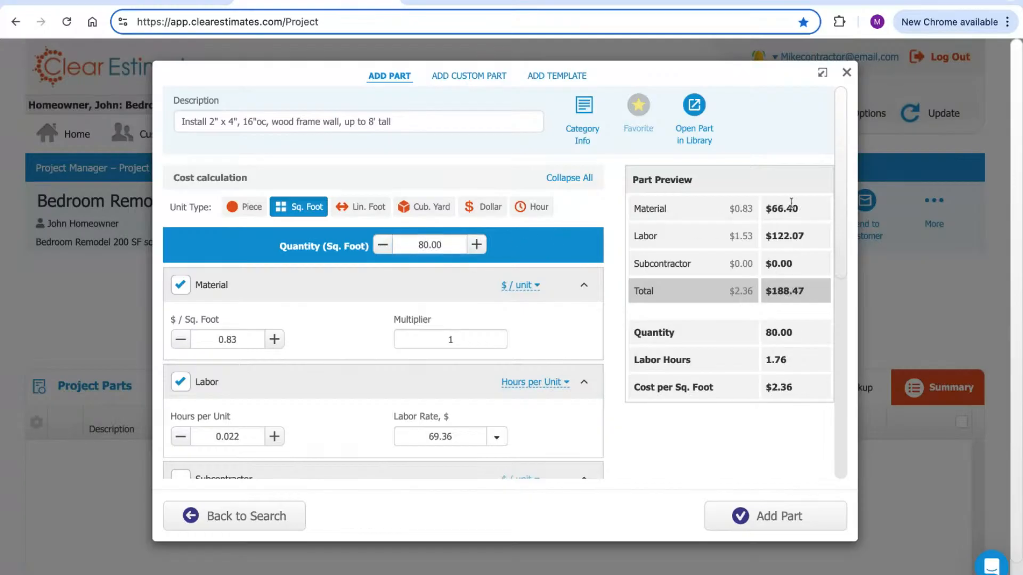
{"action": "left_click_drag", "start_coordinate": [799, 209], "coordinate": [771, 236]}
{"action": "left_click", "coordinate": [778, 166]}
{"action": "left_click_drag", "start_coordinate": [440, 245], "coordinate": [398, 245]}
{"action": "left_click", "coordinate": [777, 518]}
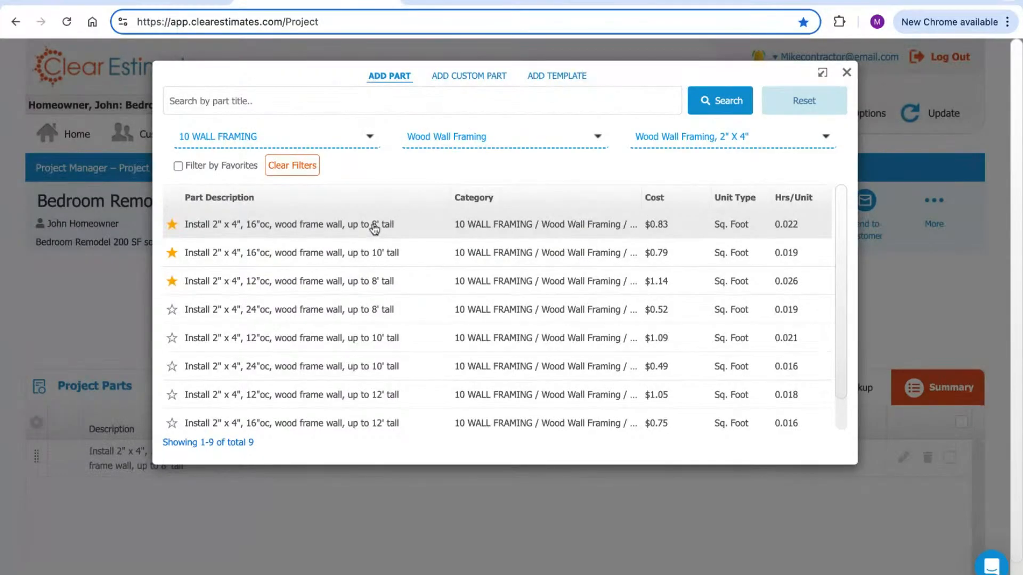
Switch the part category to 28 WALL COVERINGS by searching 'coverings'
{"action": "left_click", "coordinate": [357, 138]}
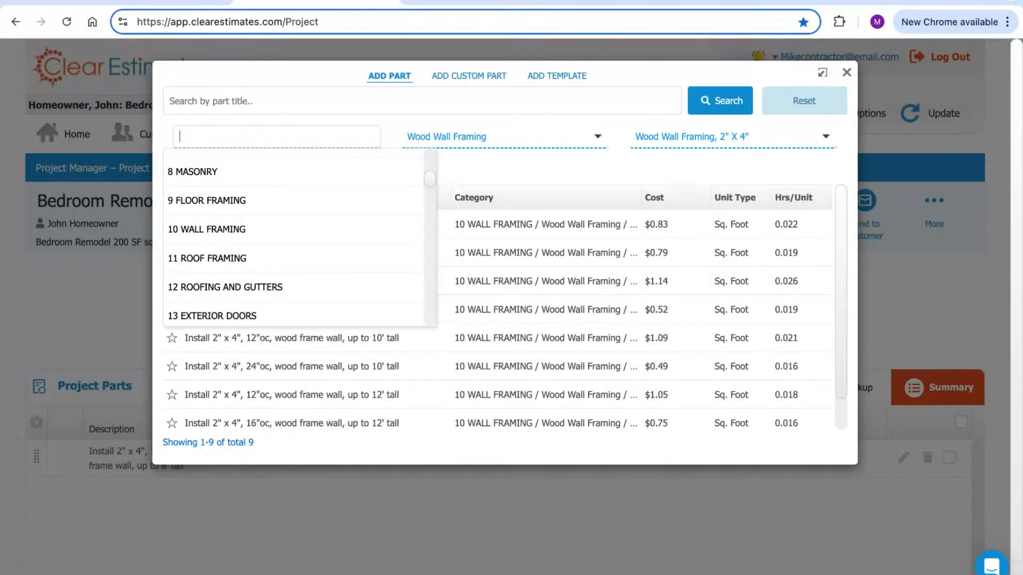
{"action": "left_click", "coordinate": [224, 229]}
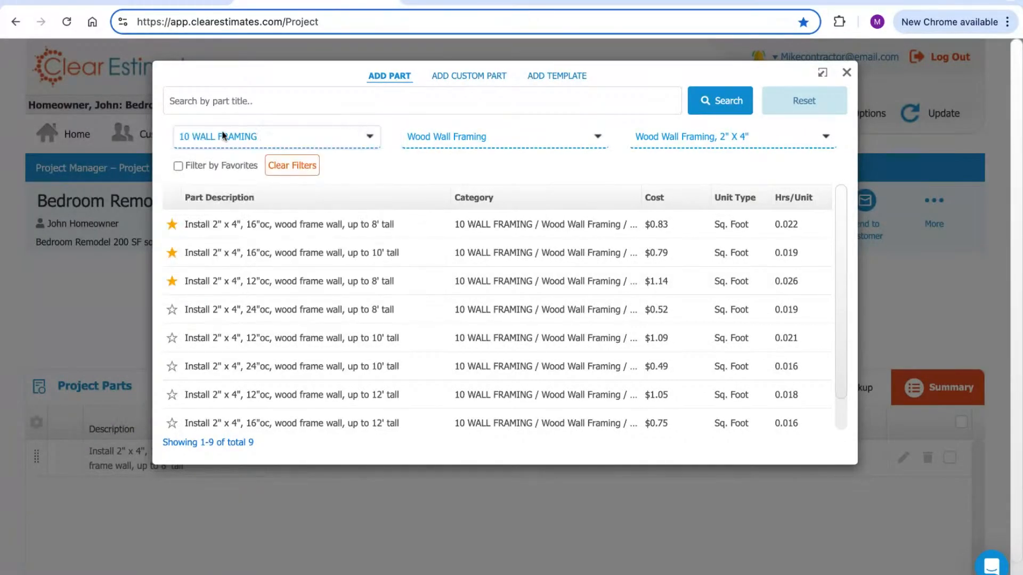
{"action": "left_click", "coordinate": [202, 137]}
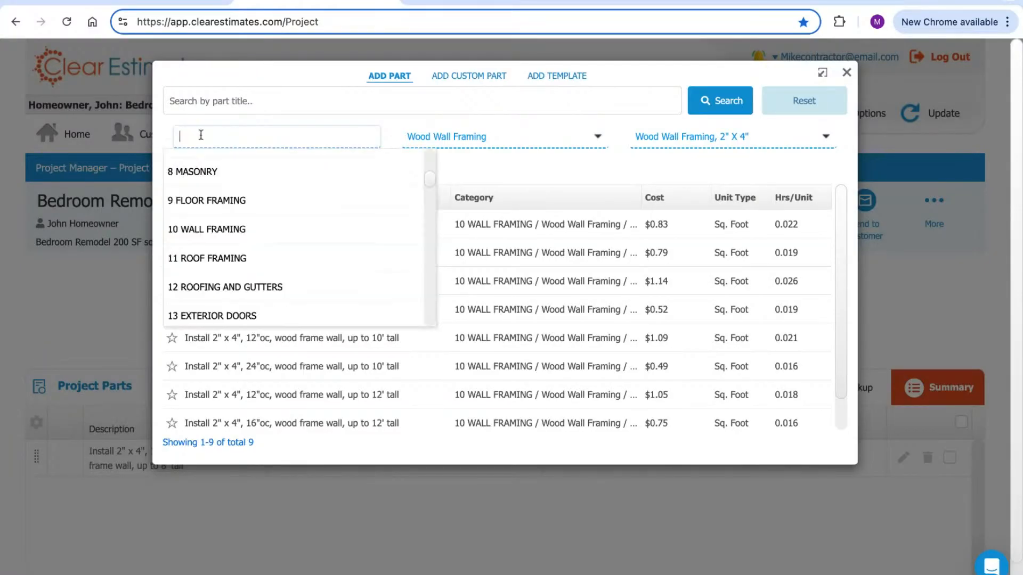
{"action": "type", "text": "coverings"}
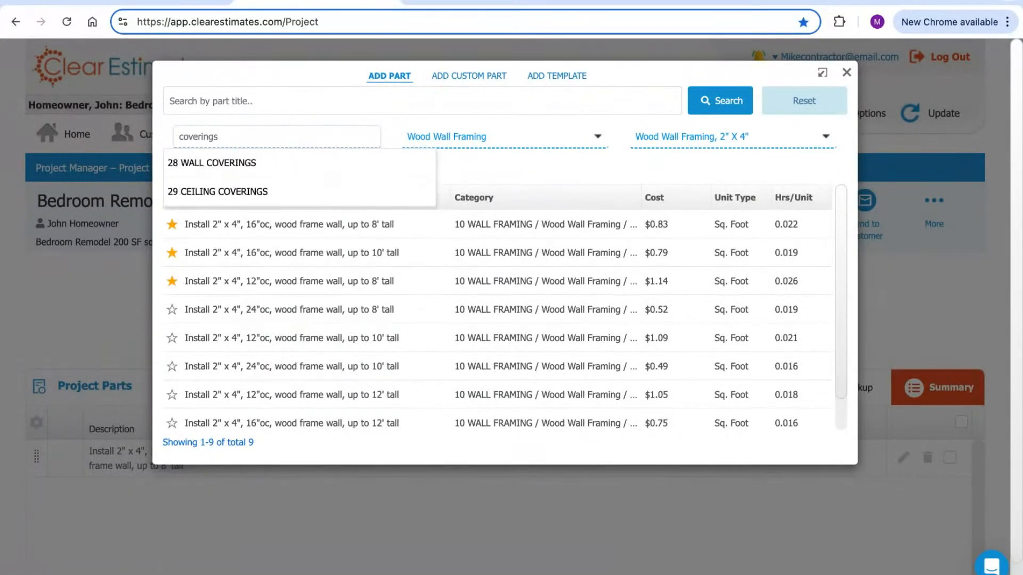
{"action": "left_click", "coordinate": [216, 164]}
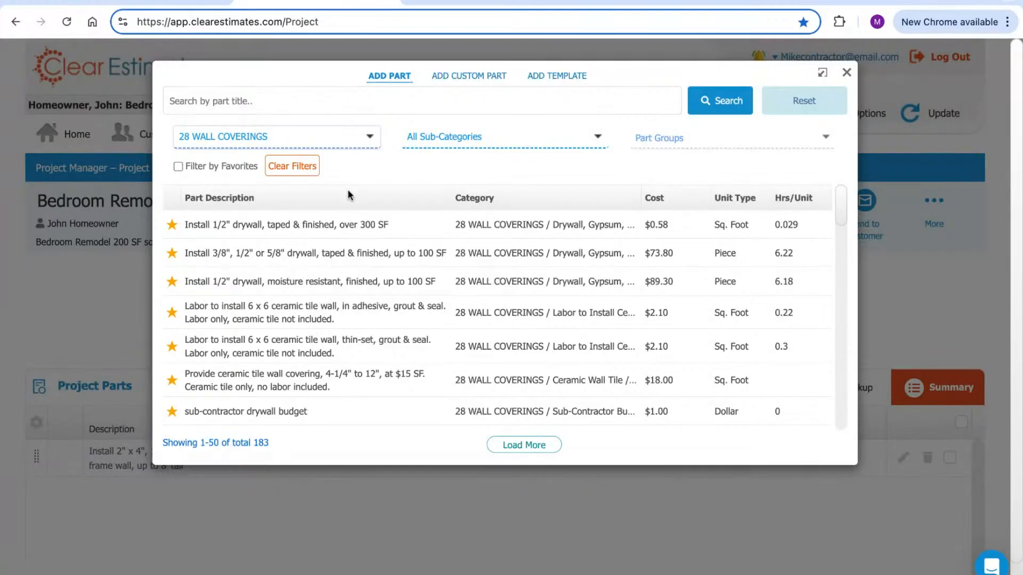
Filter to sub-category Drywall, Gypsum, Sheet Rock and part group Drywall, Standard
{"action": "left_click", "coordinate": [451, 139]}
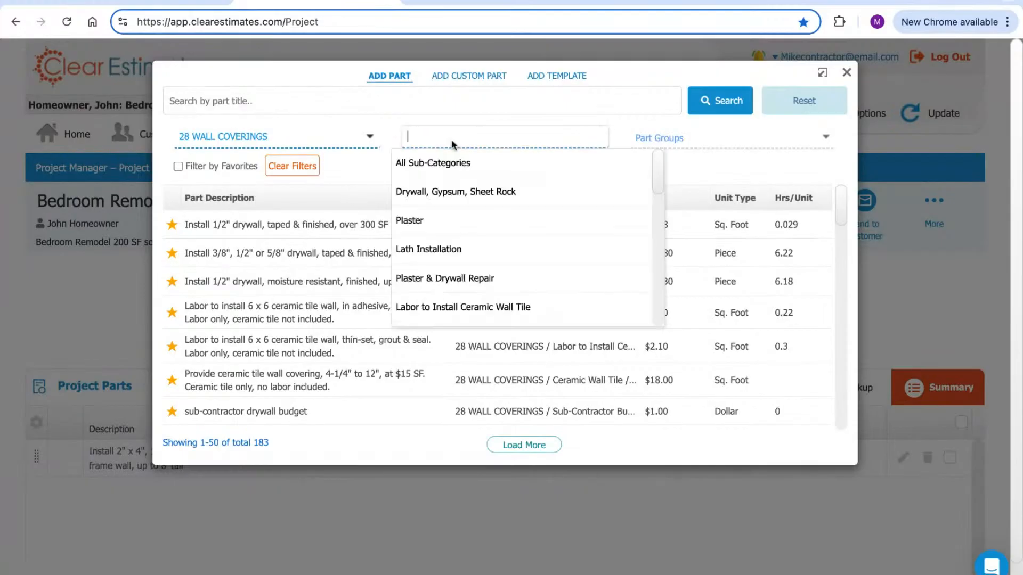
{"action": "type", "text": "drywall"}
{"action": "left_click", "coordinate": [457, 172]}
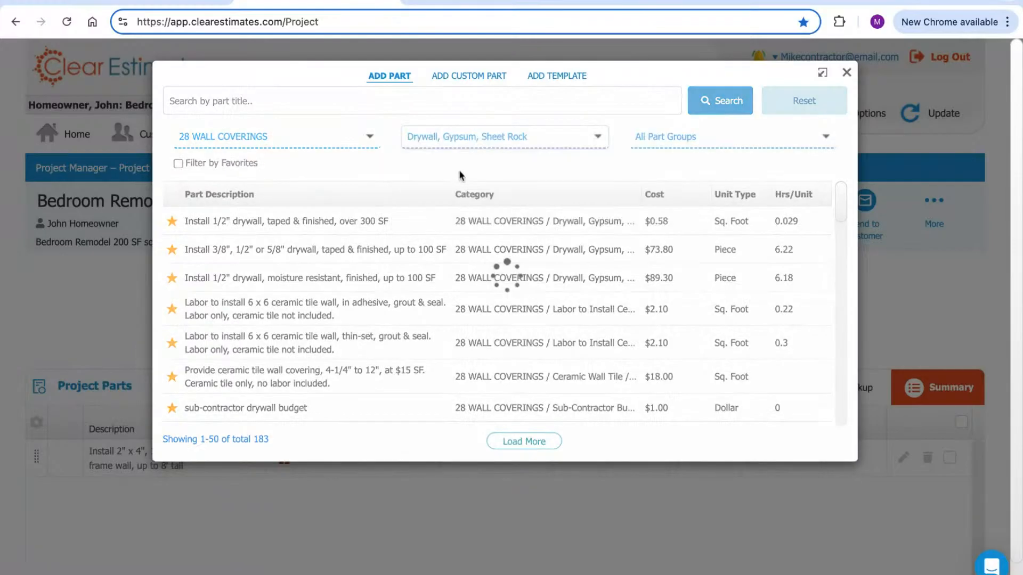
{"action": "left_click", "coordinate": [669, 140]}
{"action": "left_click", "coordinate": [685, 193]}
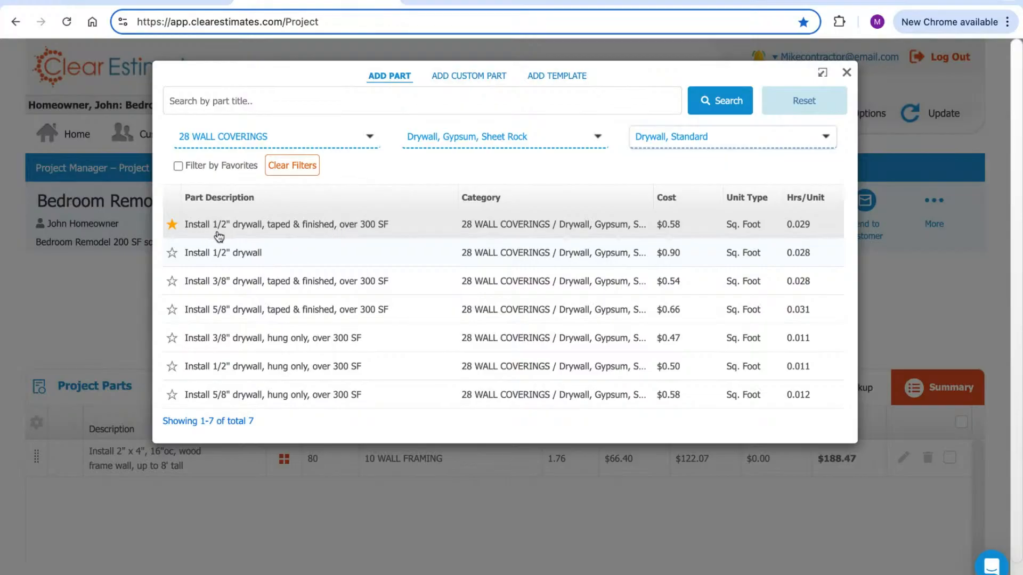
{"action": "left_click", "coordinate": [354, 230]}
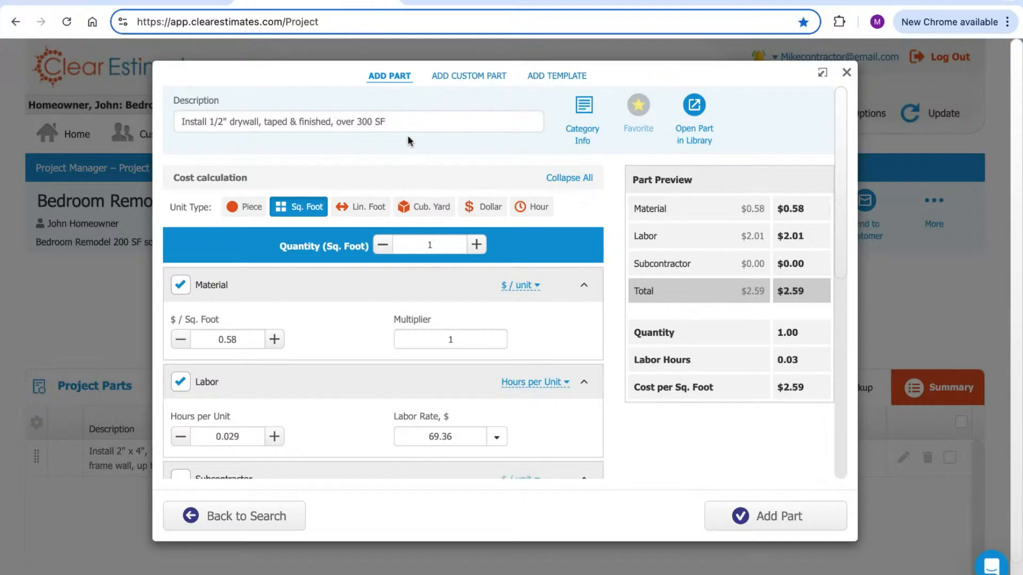
{"action": "left_click", "coordinate": [400, 120]}
{"action": "triple_click", "coordinate": [400, 120]}
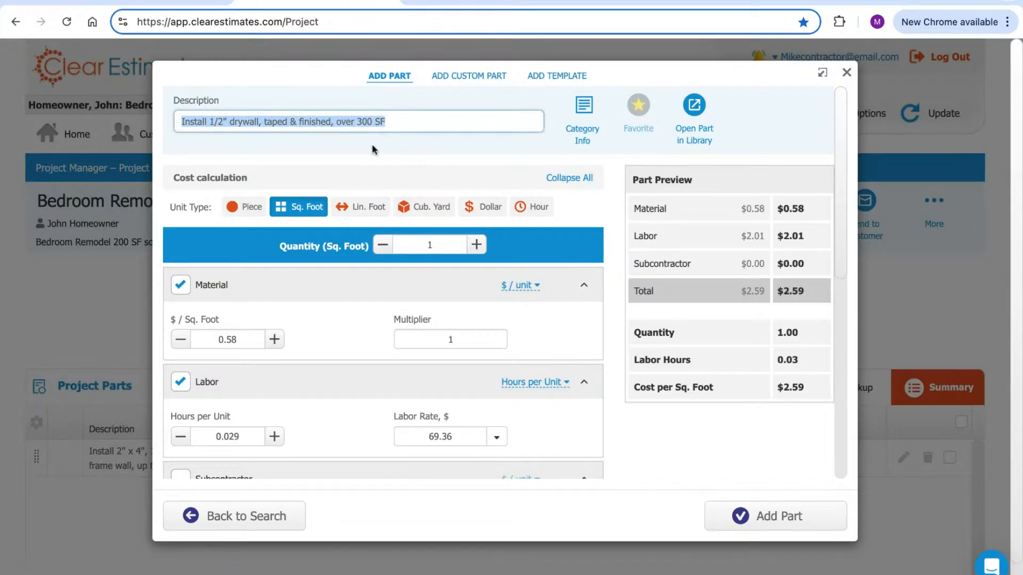
{"action": "left_click", "coordinate": [322, 153]}
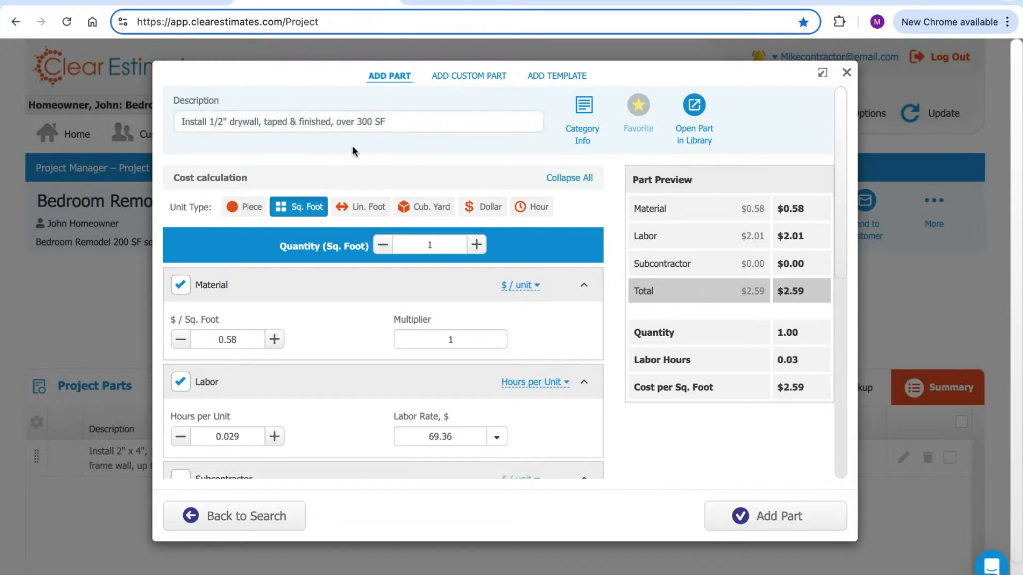
{"action": "triple_click", "coordinate": [430, 123]}
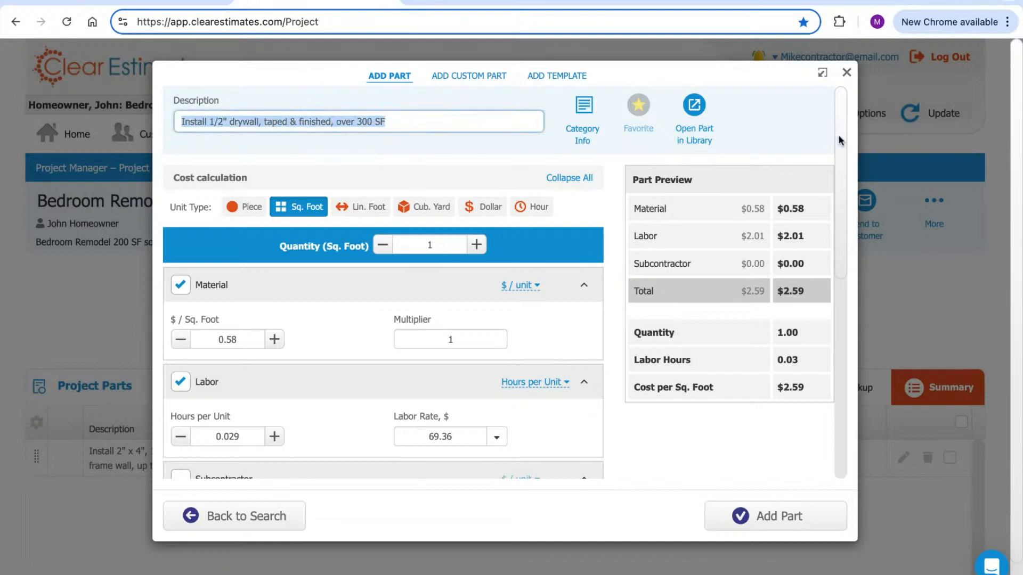
{"action": "scroll", "coordinate": [841, 136], "scroll_direction": "down", "scroll_amount": 6}
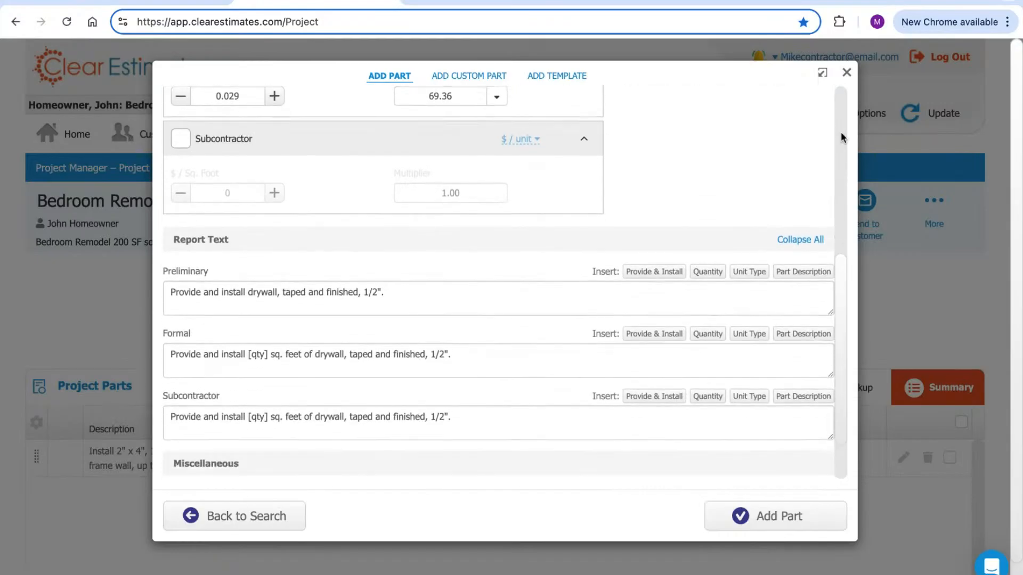
{"action": "scroll", "coordinate": [841, 133], "scroll_direction": "down", "scroll_amount": 2}
{"action": "left_click_drag", "start_coordinate": [247, 180], "coordinate": [196, 187]}
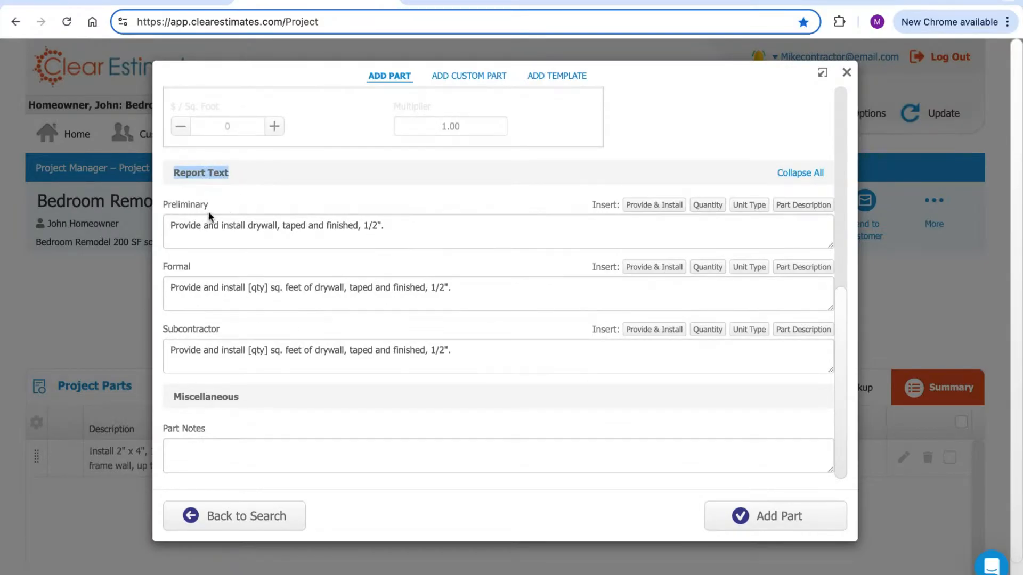
{"action": "left_click", "coordinate": [210, 207]}
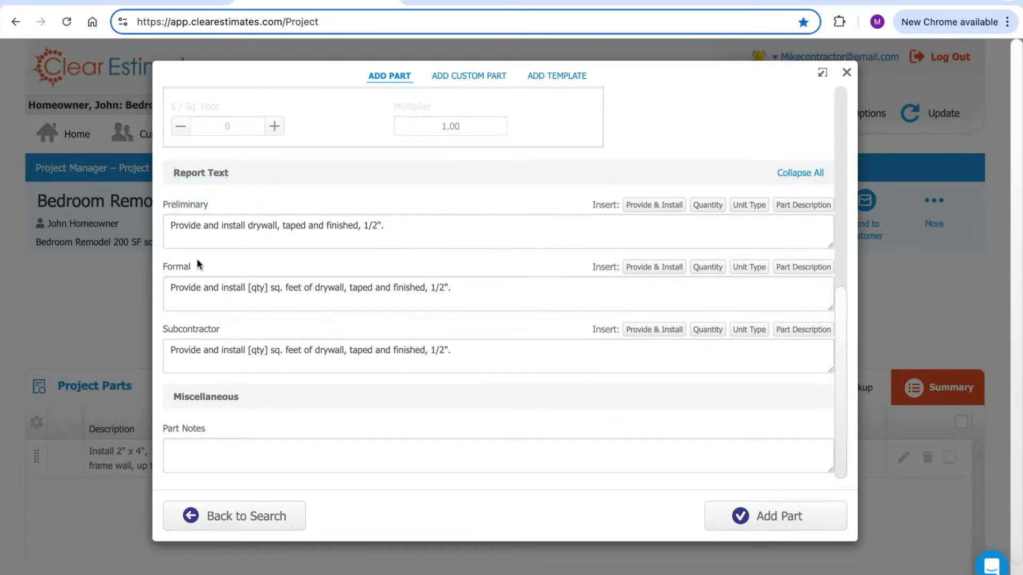
{"action": "left_click_drag", "start_coordinate": [221, 329], "coordinate": [167, 329]}
{"action": "left_click", "coordinate": [445, 243]}
{"action": "left_click", "coordinate": [458, 286]}
{"action": "left_click", "coordinate": [466, 350]}
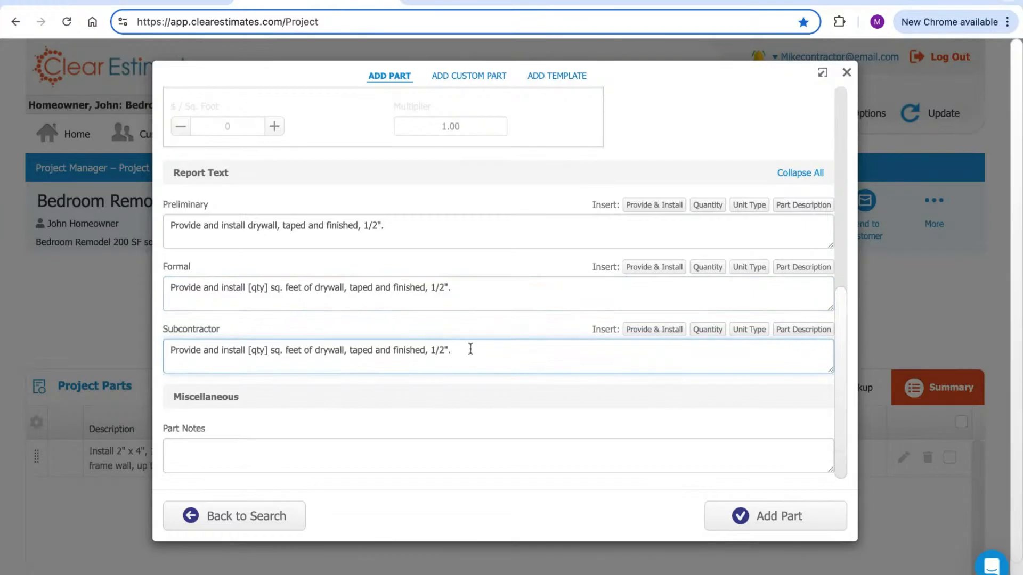
{"action": "left_click", "coordinate": [475, 297]}
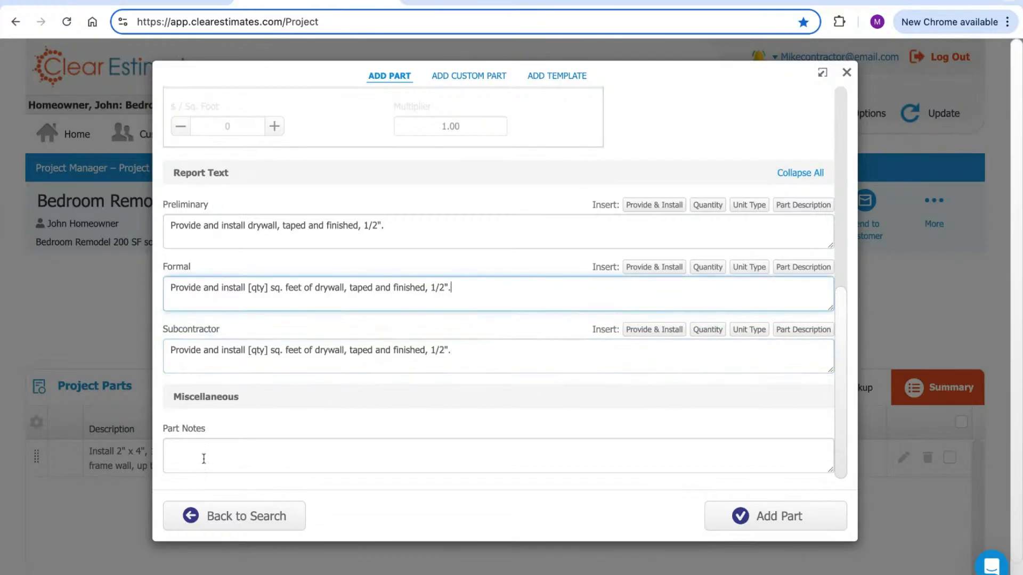
{"action": "left_click_drag", "start_coordinate": [177, 266], "coordinate": [451, 290]}
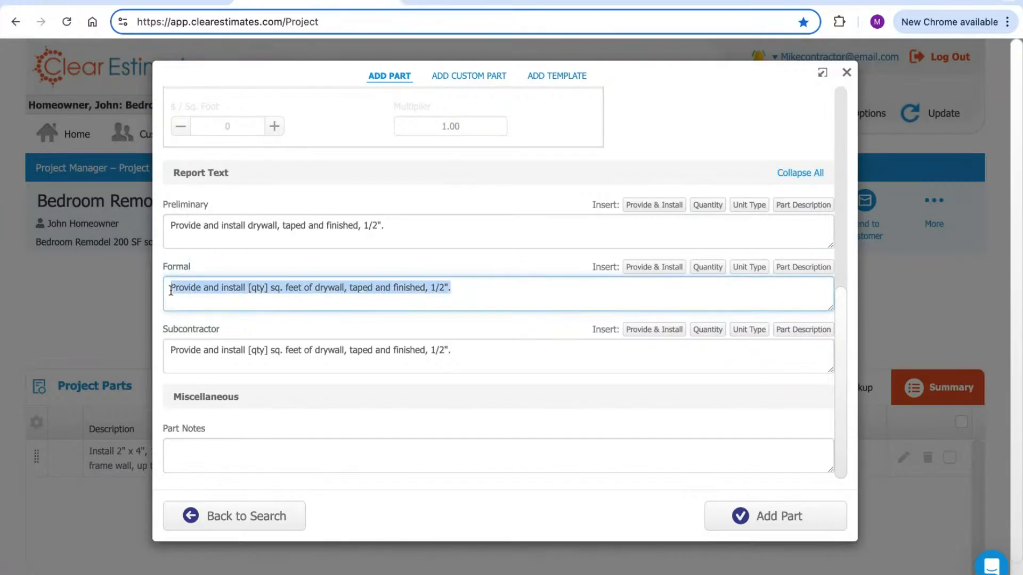
{"action": "left_click", "coordinate": [496, 293]}
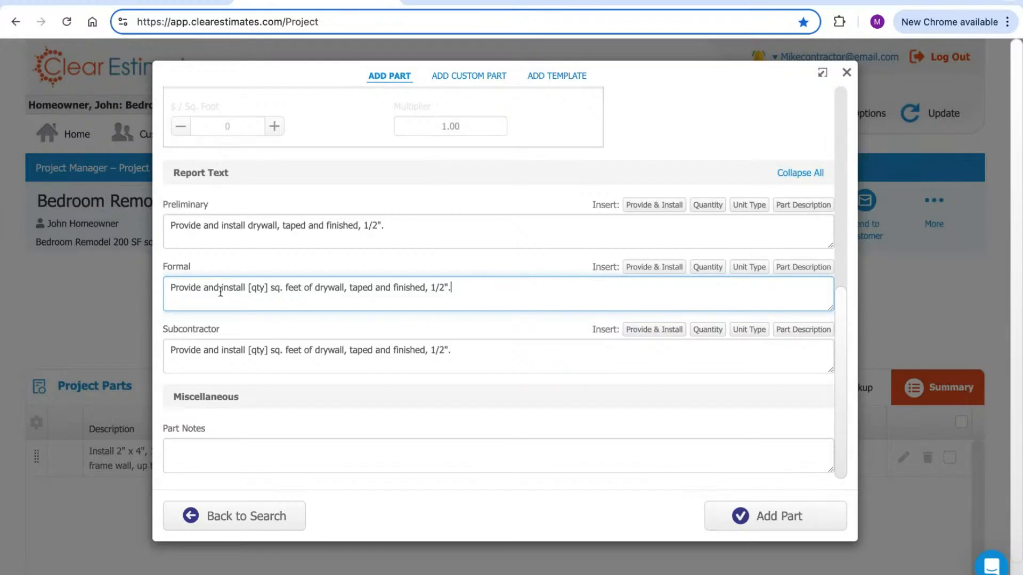
{"action": "left_click", "coordinate": [172, 287]}
{"action": "key", "text": "ctrl+shift+Right"}
{"action": "key", "text": "ctrl+shift+Right"}
{"action": "key", "text": "ctrl+shift+Right"}
{"action": "key", "text": "shift+End"}
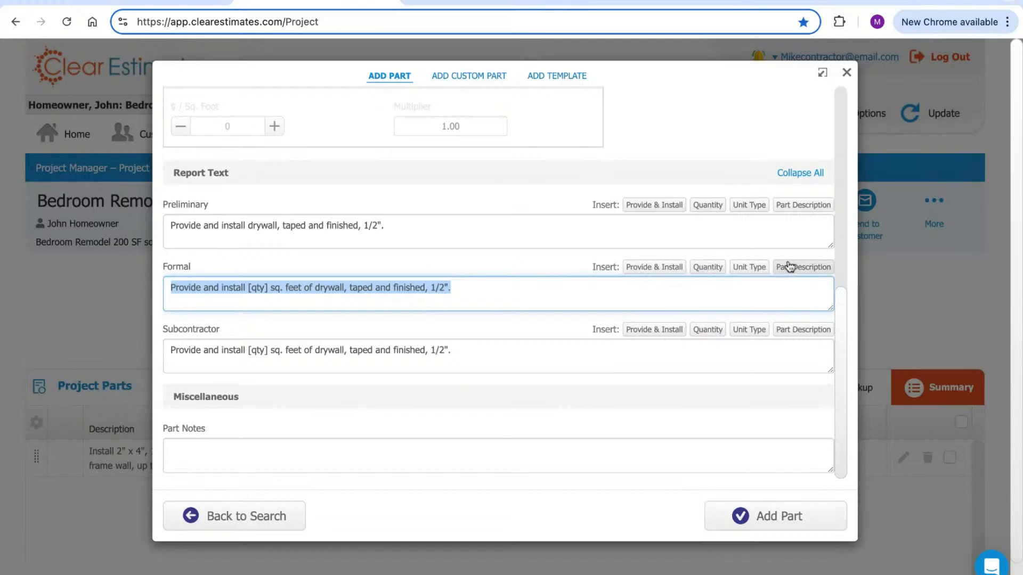
{"action": "scroll", "coordinate": [509, 274], "scroll_direction": "up", "scroll_amount": 8}
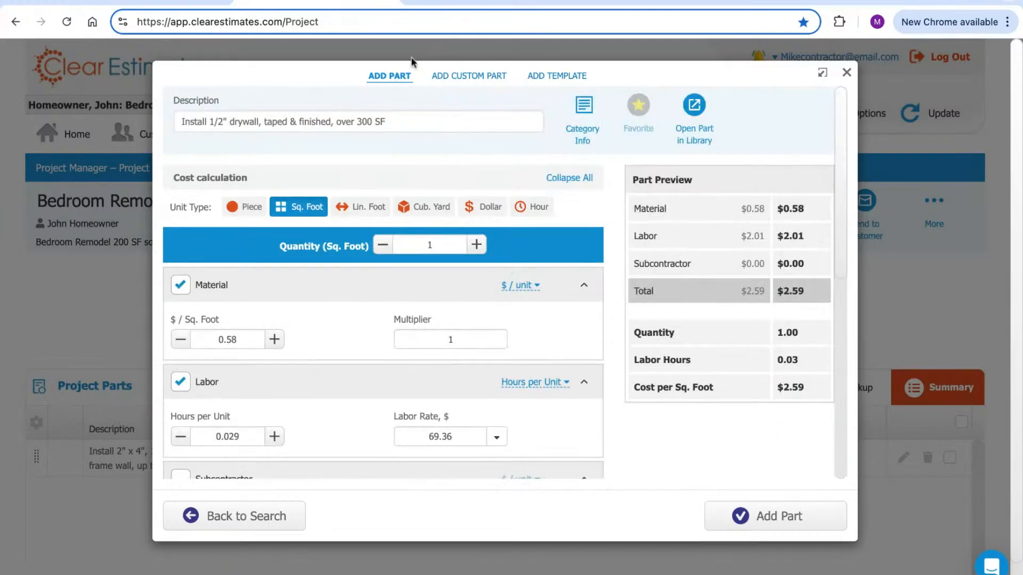
{"action": "left_click_drag", "start_coordinate": [393, 119], "coordinate": [45, 128]}
{"action": "left_click", "coordinate": [418, 150]}
{"action": "scroll", "coordinate": [417, 139], "scroll_direction": "down", "scroll_amount": 1}
{"action": "left_click_drag", "start_coordinate": [182, 112], "coordinate": [386, 112]}
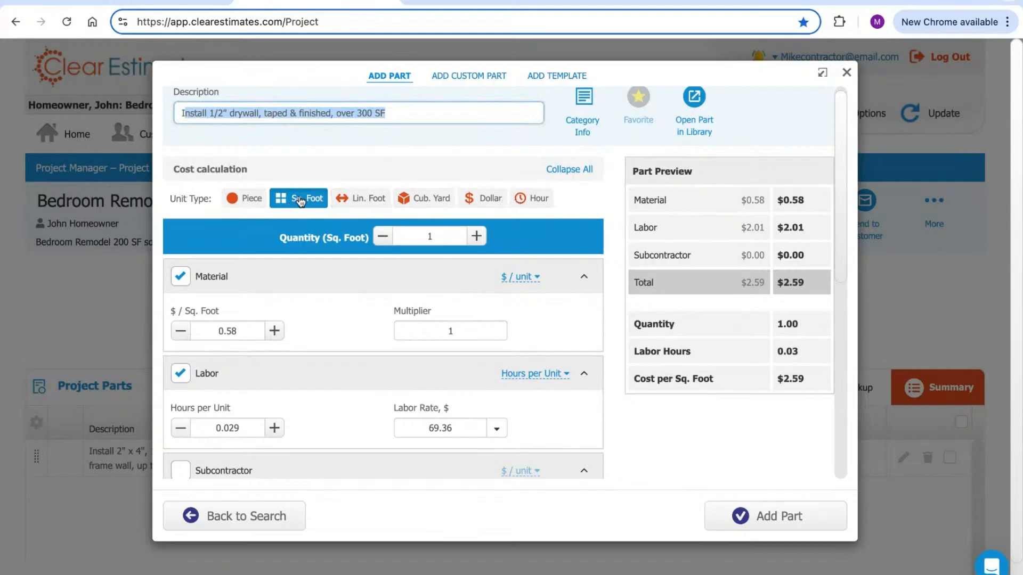
{"action": "scroll", "coordinate": [305, 202], "scroll_direction": "down", "scroll_amount": 2}
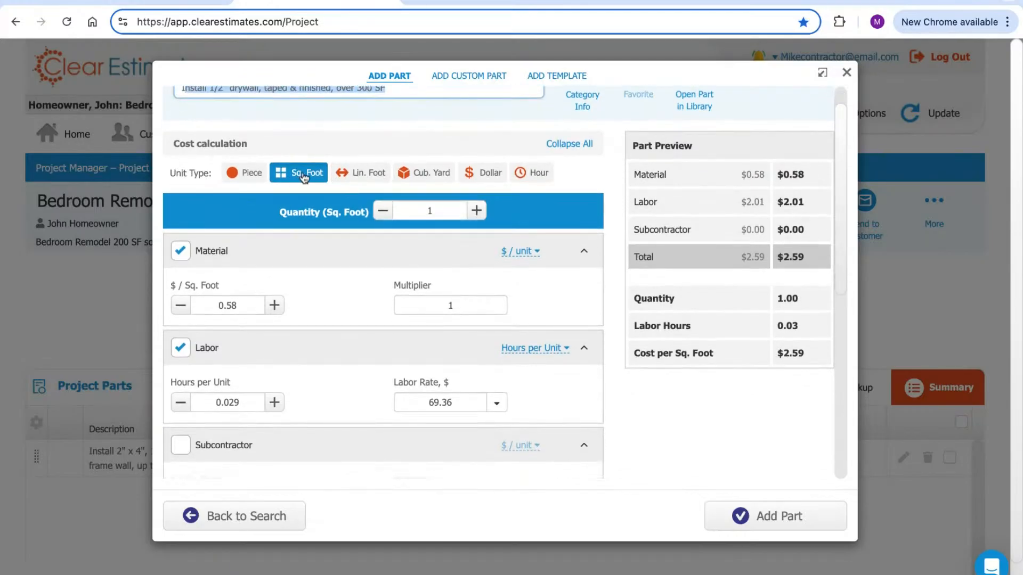
{"action": "left_click", "coordinate": [237, 306]}
{"action": "left_click", "coordinate": [237, 308]}
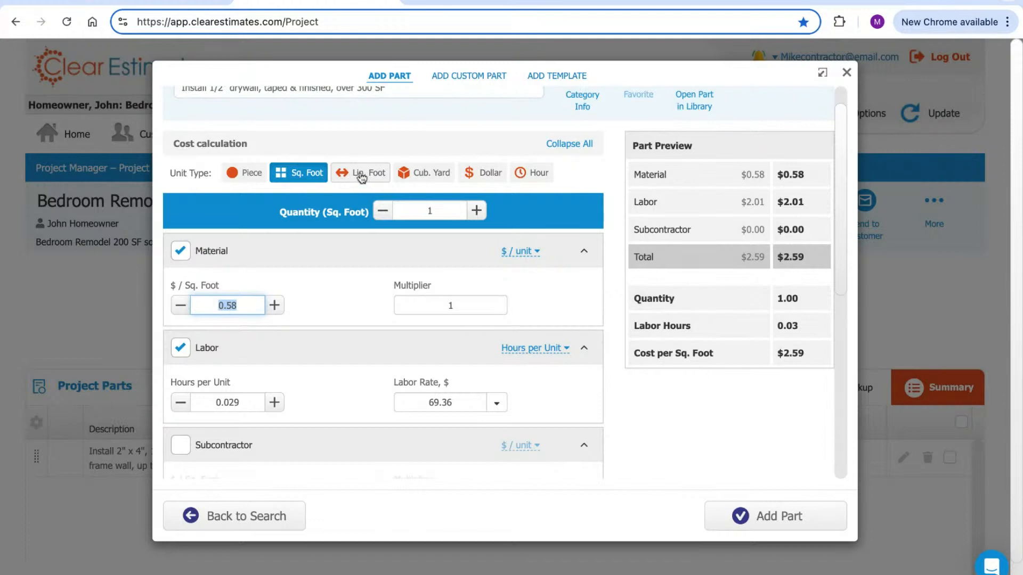
{"action": "left_click", "coordinate": [362, 177]}
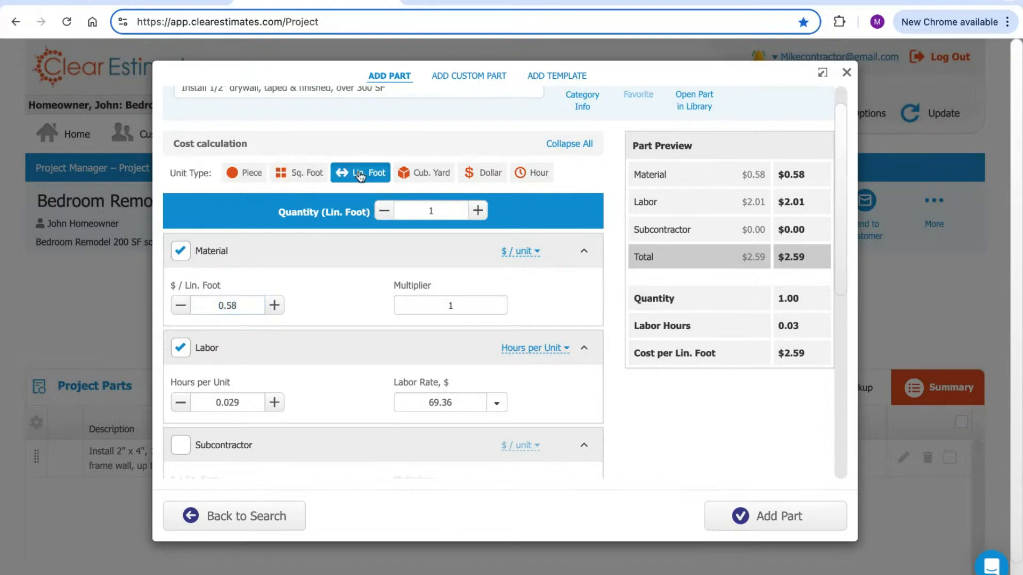
{"action": "left_click", "coordinate": [239, 312]}
{"action": "double_click", "coordinate": [239, 312]}
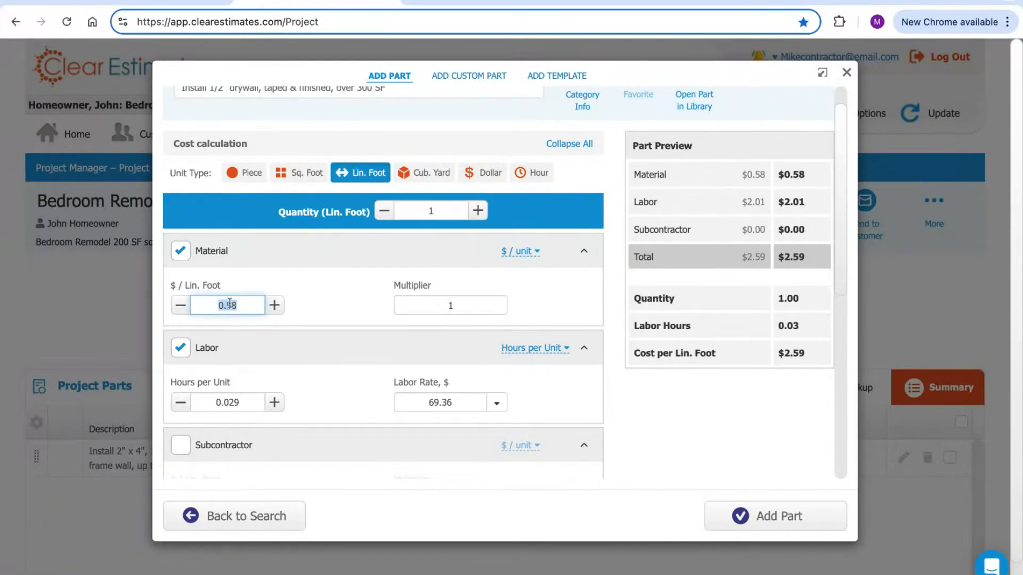
{"action": "left_click", "coordinate": [281, 173]}
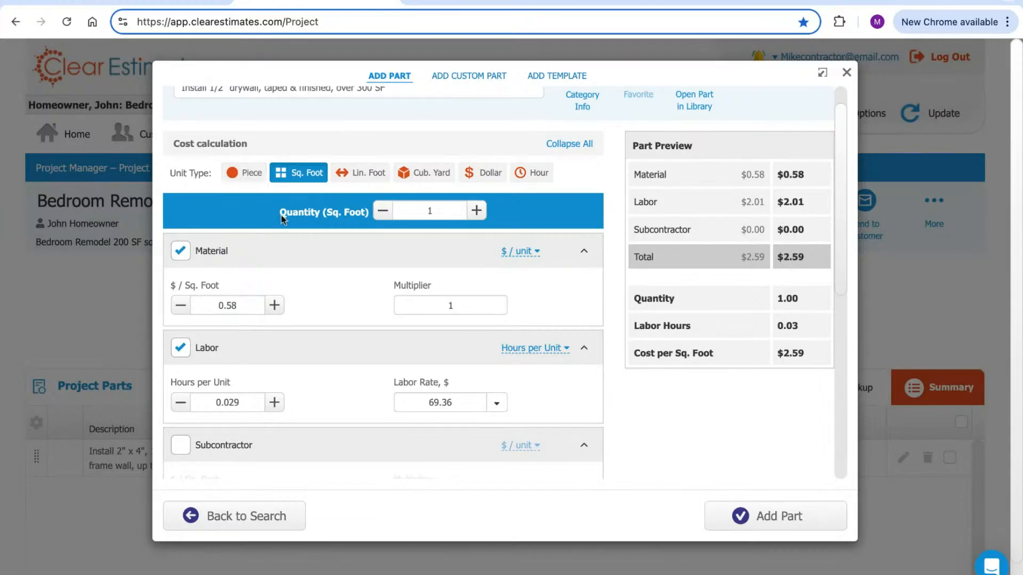
Change the drywall material cost from $0.58 to $1.00 per Sq. Foot and select the quantity of 1
{"action": "scroll", "coordinate": [285, 229], "scroll_direction": "down", "scroll_amount": 2}
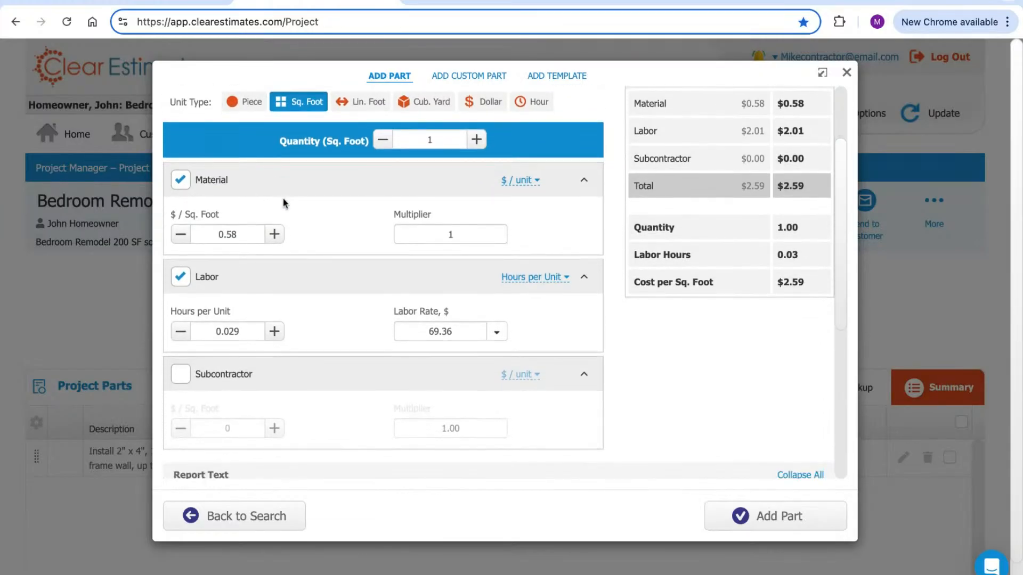
{"action": "scroll", "coordinate": [283, 198], "scroll_direction": "down", "scroll_amount": 1}
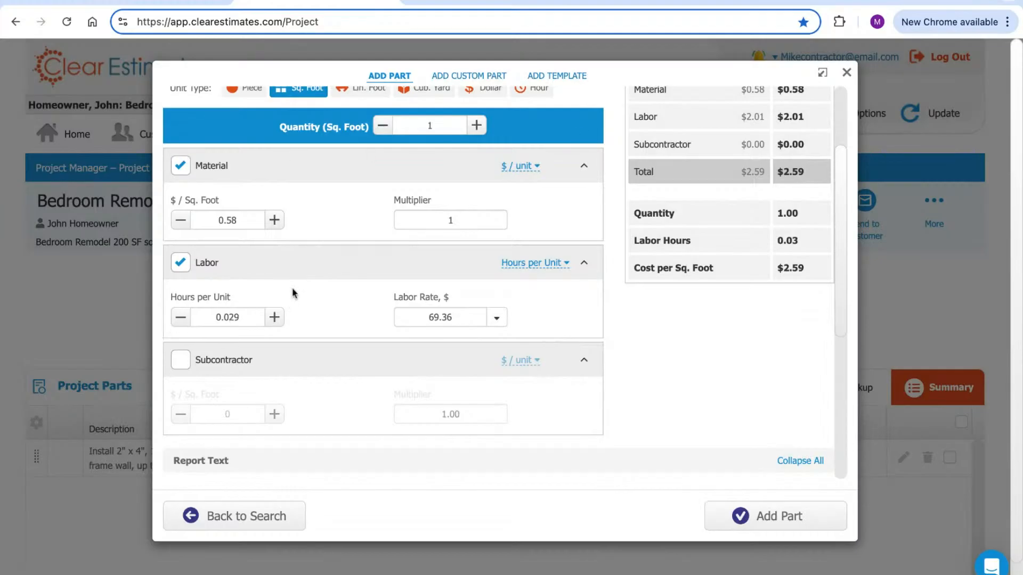
{"action": "scroll", "coordinate": [308, 284], "scroll_direction": "up", "scroll_amount": 1}
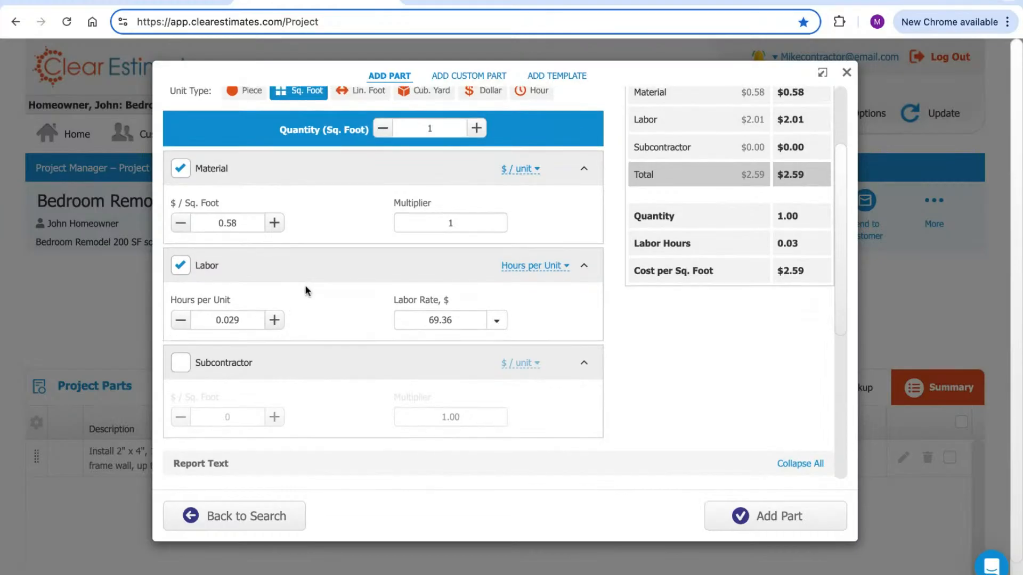
{"action": "double_click", "coordinate": [247, 322]}
{"action": "double_click", "coordinate": [239, 225]}
{"action": "left_click", "coordinate": [332, 228]}
{"action": "scroll", "coordinate": [336, 297], "scroll_direction": "up", "scroll_amount": 1}
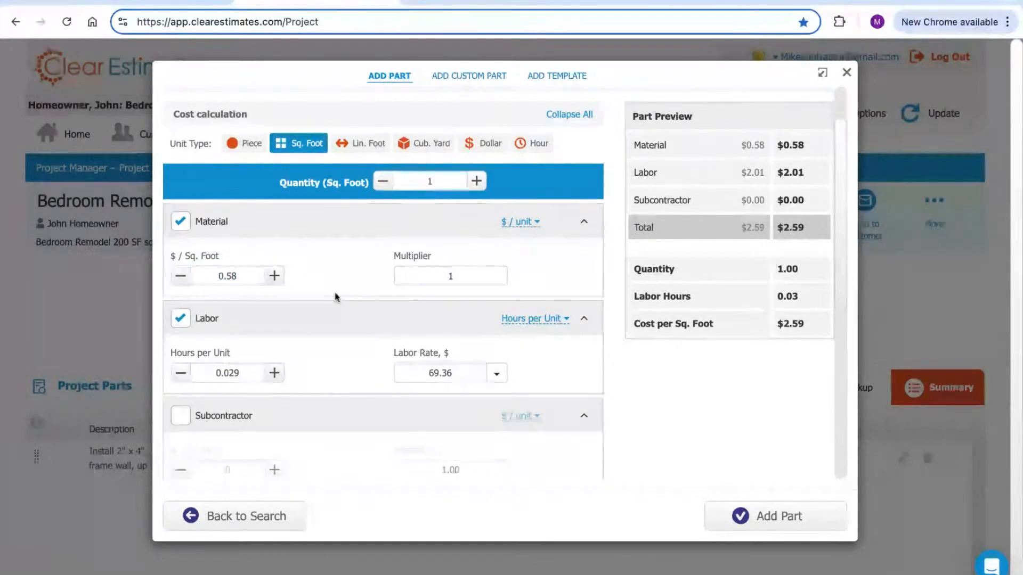
{"action": "left_click", "coordinate": [232, 275]}
{"action": "double_click", "coordinate": [232, 275]}
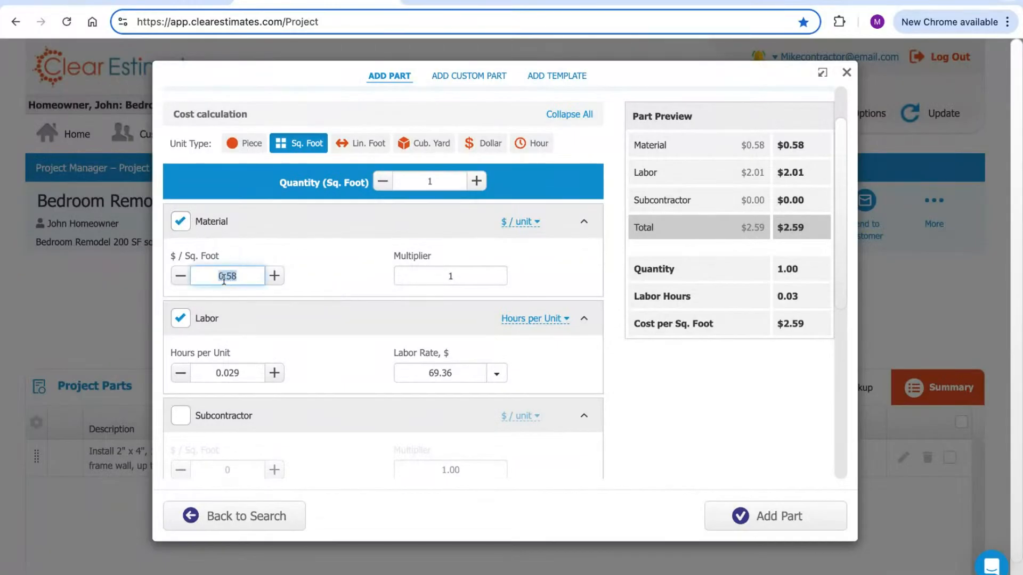
{"action": "type", "text": "1"}
{"action": "left_click", "coordinate": [352, 284]}
{"action": "scroll", "coordinate": [375, 286], "scroll_direction": "up", "scroll_amount": 1}
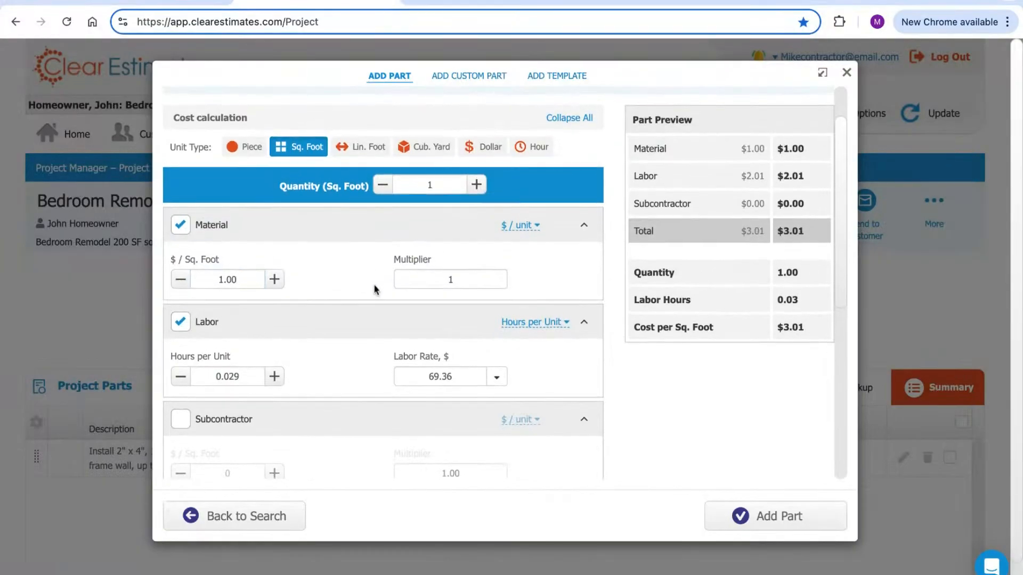
{"action": "double_click", "coordinate": [437, 190]}
Set the quantity to 300 Sq. Foot, totaling $903.43, keeping material costs included
{"action": "type", "text": "300"}
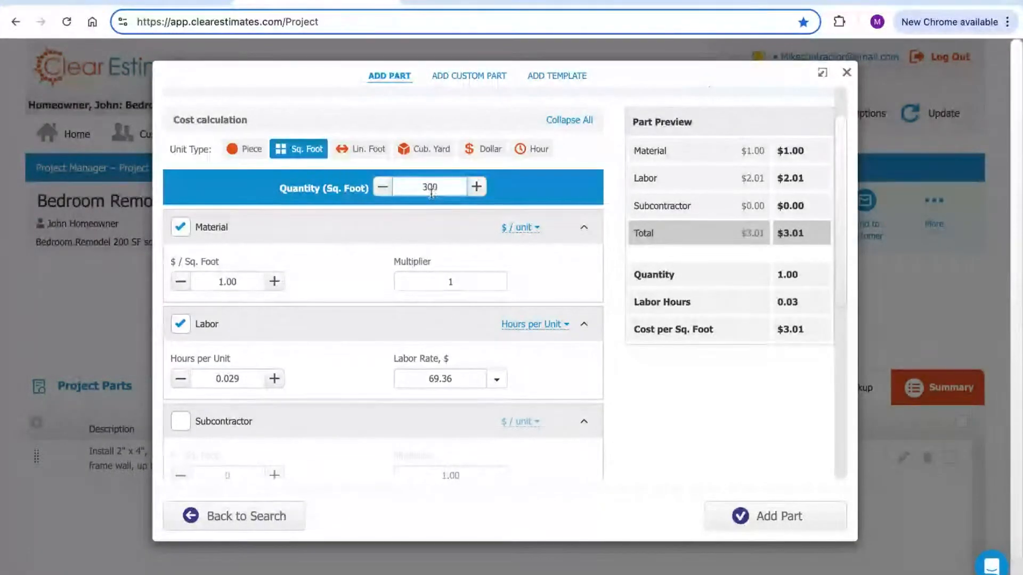
{"action": "left_click", "coordinate": [381, 251]}
{"action": "left_click_drag", "start_coordinate": [814, 158], "coordinate": [743, 175]}
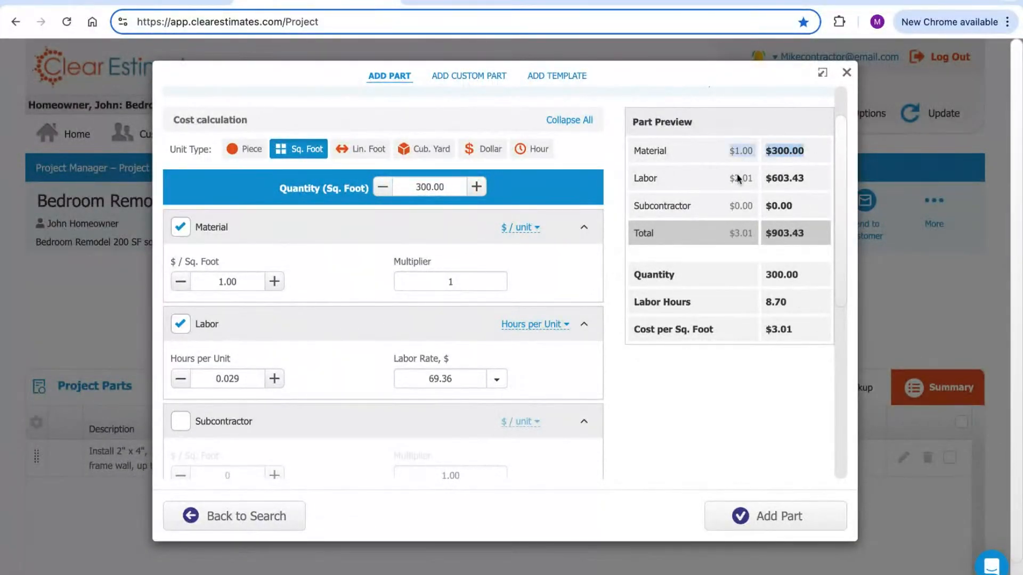
{"action": "left_click", "coordinate": [356, 282]}
{"action": "scroll", "coordinate": [366, 262], "scroll_direction": "down", "scroll_amount": 1}
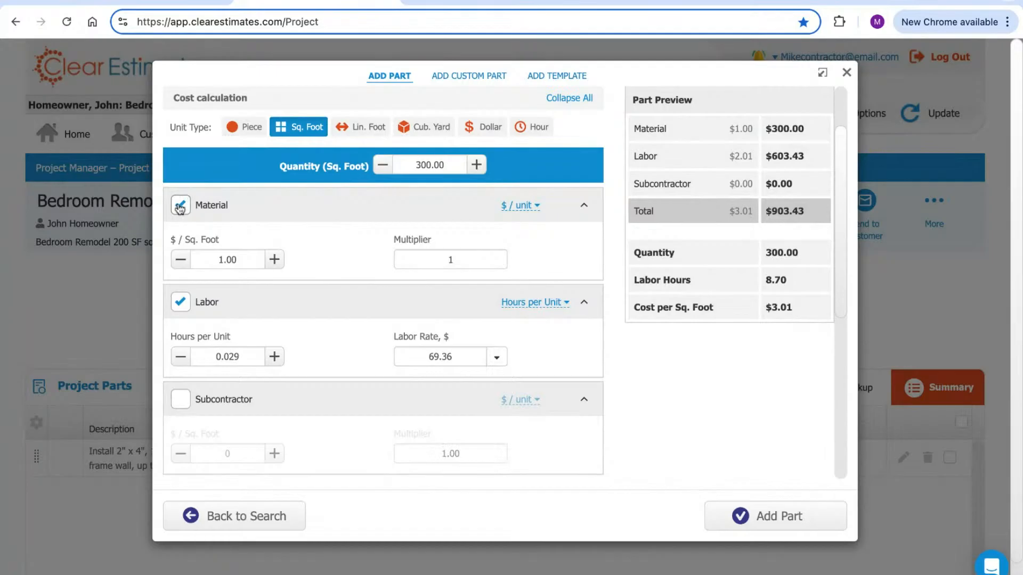
{"action": "left_click", "coordinate": [181, 208]}
{"action": "left_click", "coordinate": [182, 207]}
Inspect the 0.029 hours per unit and 69.36 labor rate, then show the preset trade rates
{"action": "scroll", "coordinate": [359, 235], "scroll_direction": "down", "scroll_amount": 2}
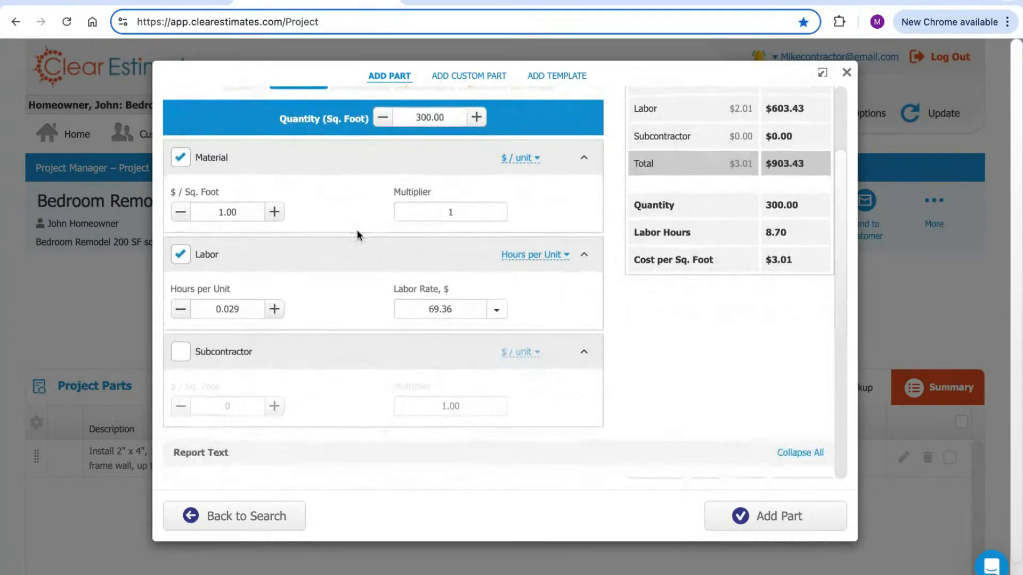
{"action": "triple_click", "coordinate": [241, 290]}
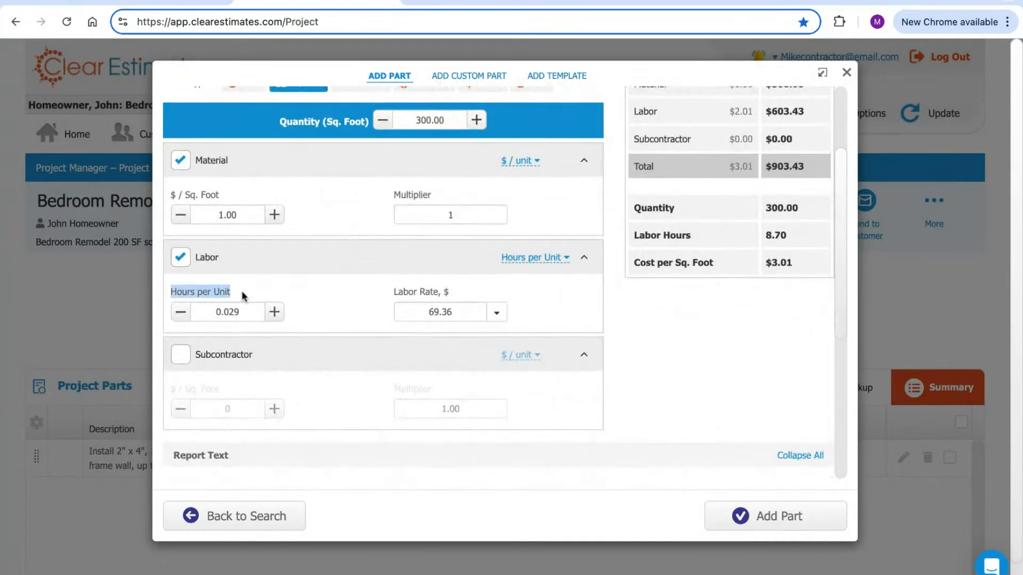
{"action": "double_click", "coordinate": [238, 310]}
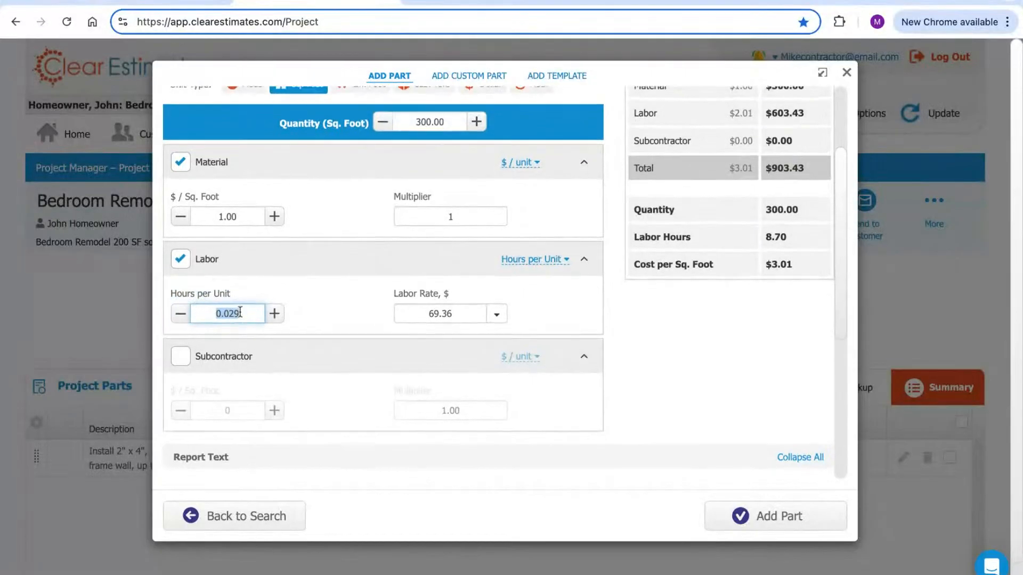
{"action": "scroll", "coordinate": [241, 312], "scroll_direction": "up", "scroll_amount": 1}
{"action": "left_click_drag", "start_coordinate": [431, 139], "coordinate": [448, 139]}
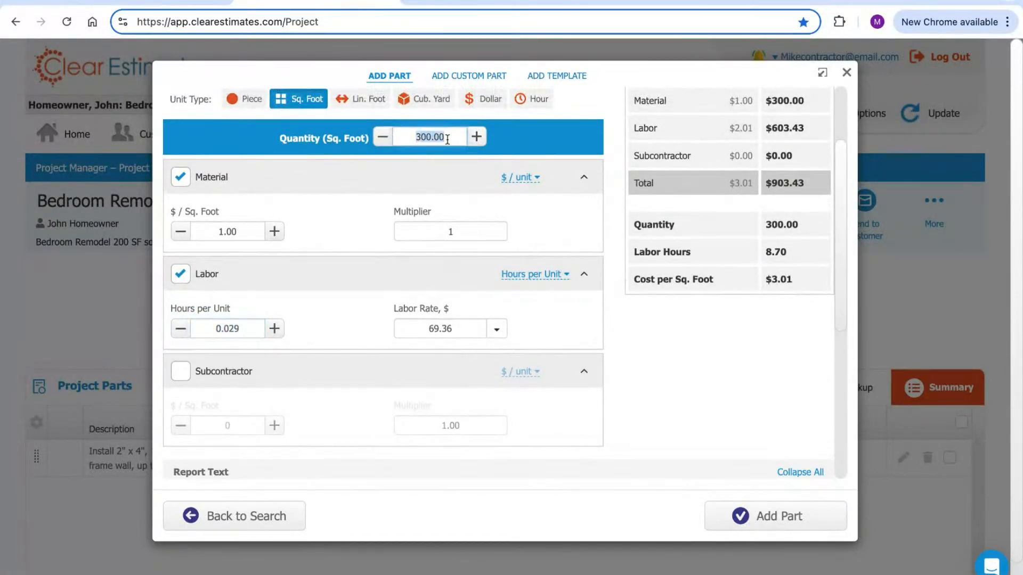
{"action": "left_click_drag", "start_coordinate": [455, 334], "coordinate": [435, 334]}
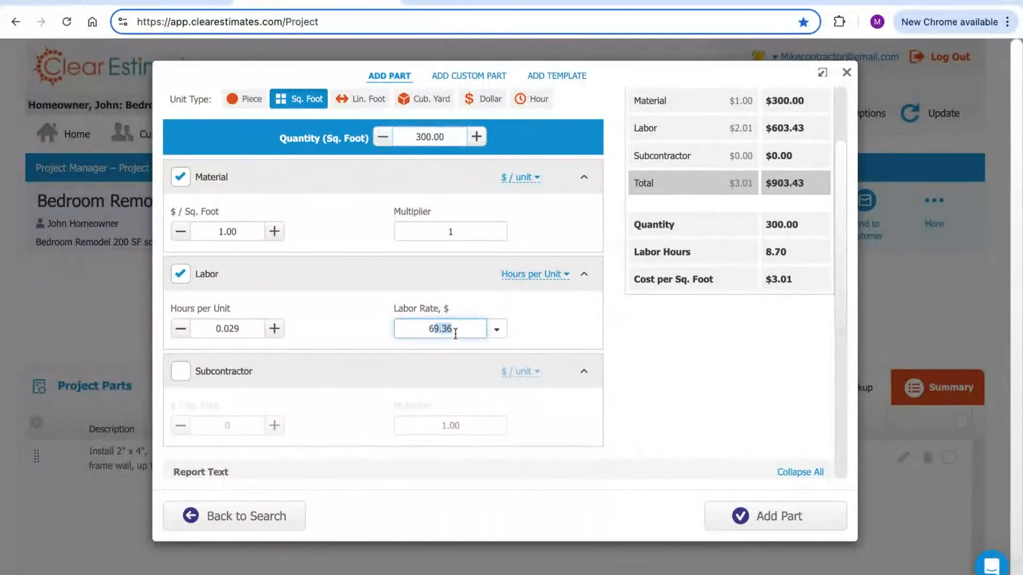
{"action": "left_click_drag", "start_coordinate": [244, 330], "coordinate": [245, 290]}
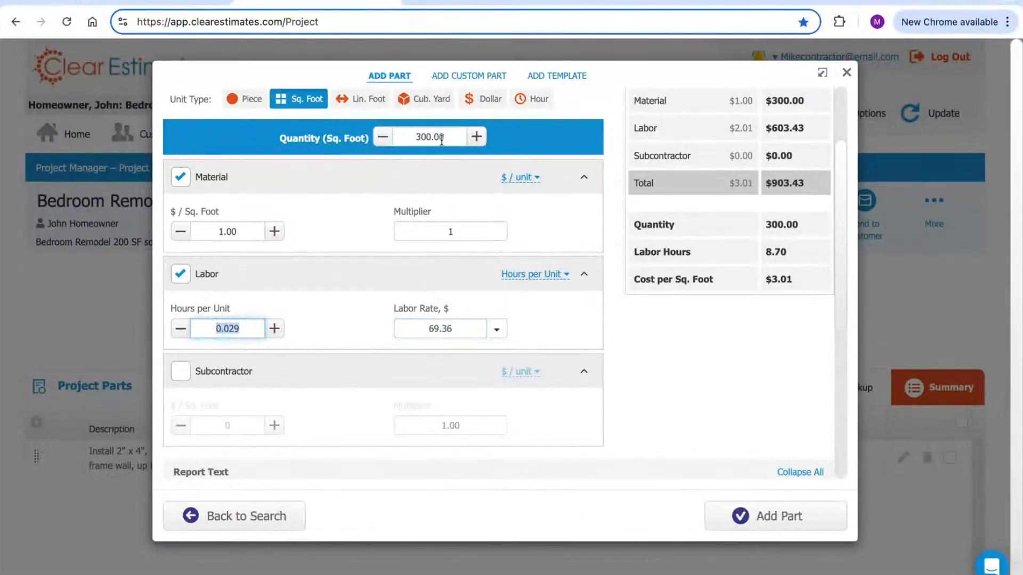
{"action": "left_click_drag", "start_coordinate": [421, 138], "coordinate": [443, 138]}
{"action": "double_click", "coordinate": [454, 335]}
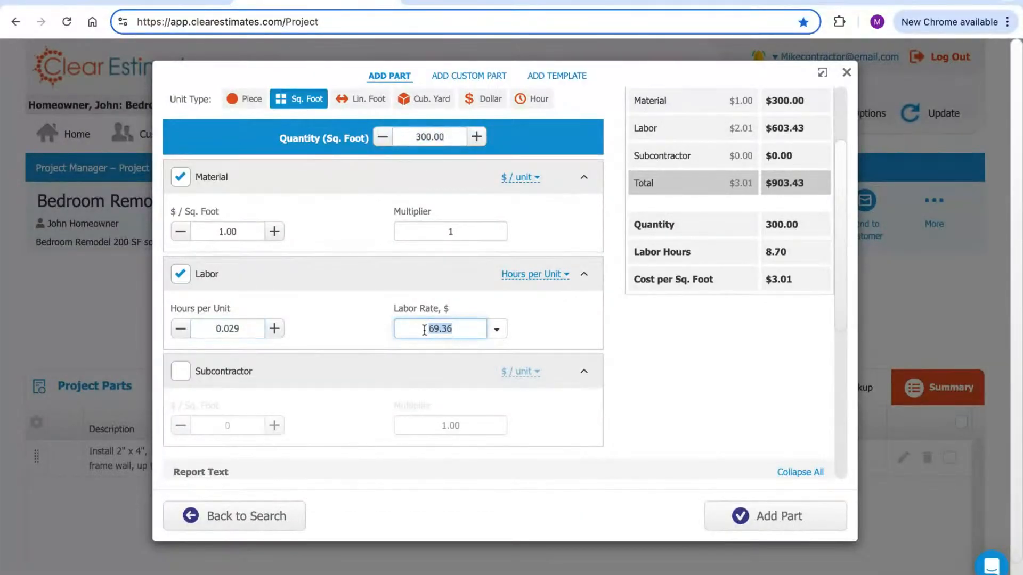
{"action": "double_click", "coordinate": [251, 334]}
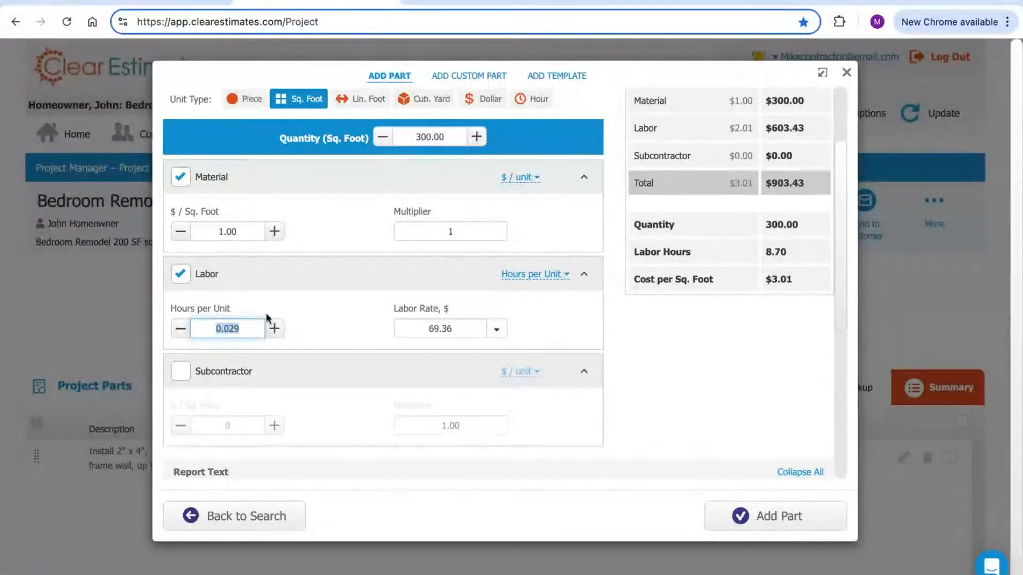
{"action": "double_click", "coordinate": [450, 136]}
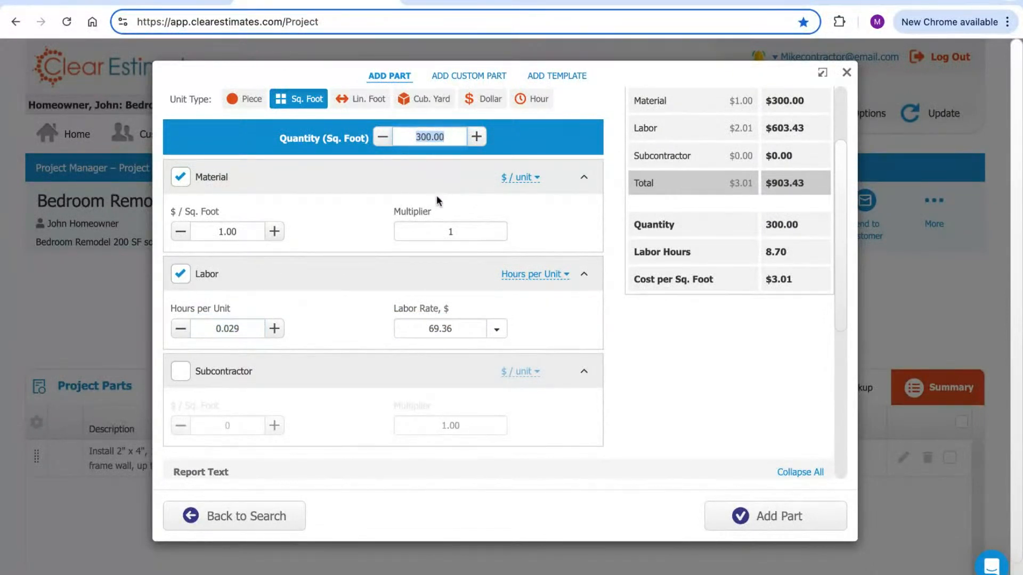
{"action": "double_click", "coordinate": [463, 331]}
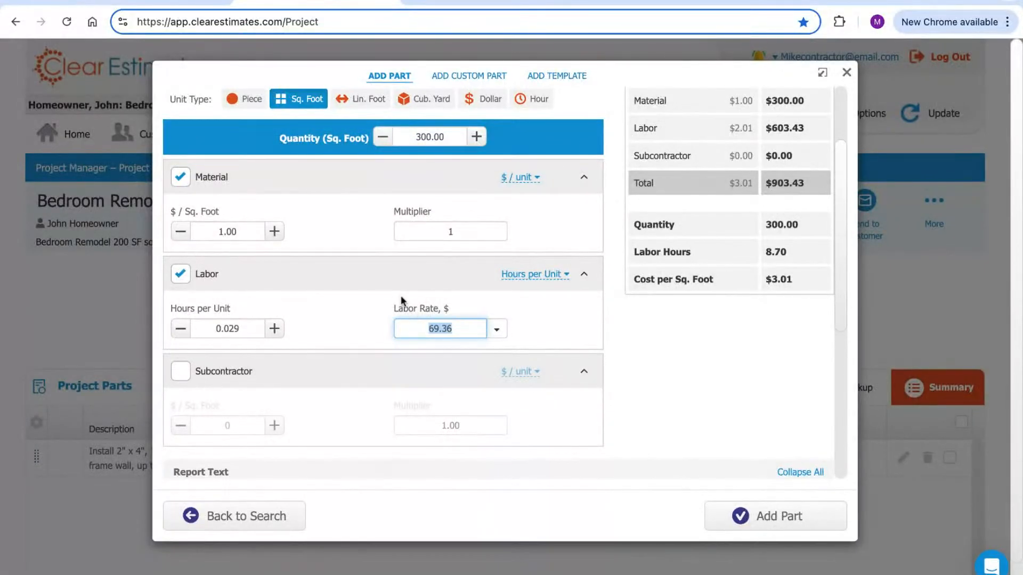
{"action": "left_click", "coordinate": [237, 329]}
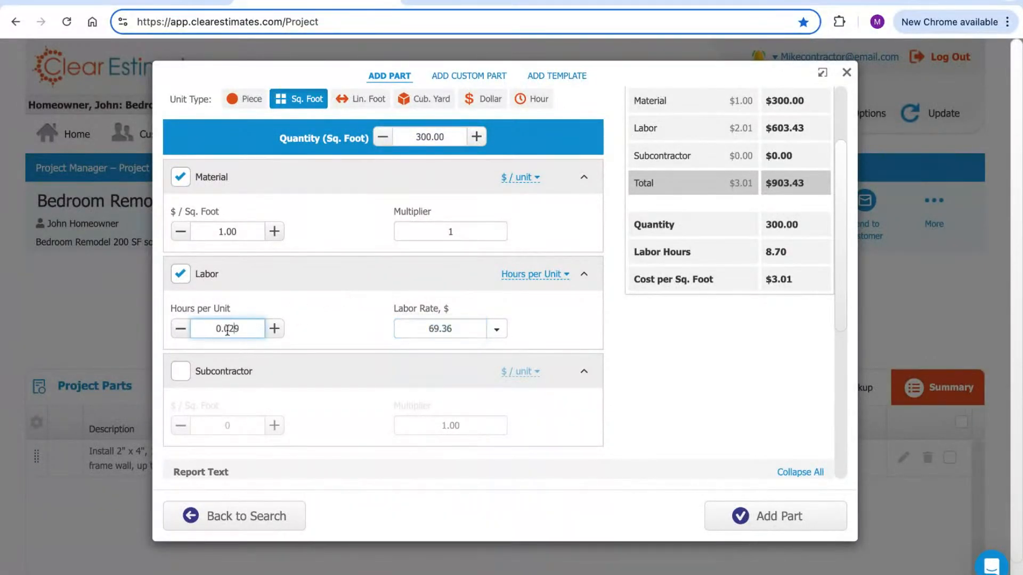
{"action": "left_click", "coordinate": [497, 329]}
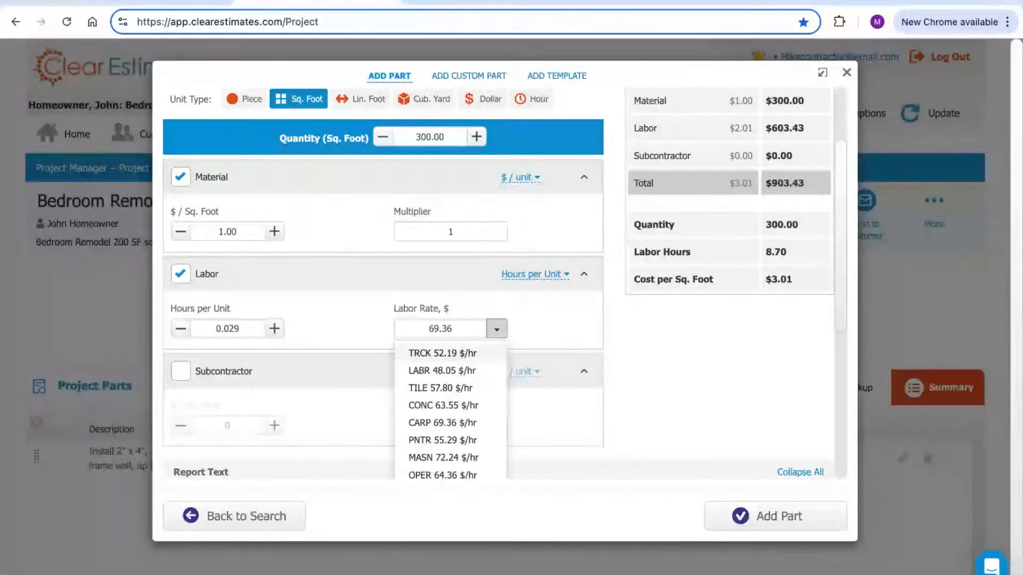
Replace the 69.36 labor rate with 75.00, raising labor to $652.50 and the total to $952.50
{"action": "left_click", "coordinate": [443, 329]}
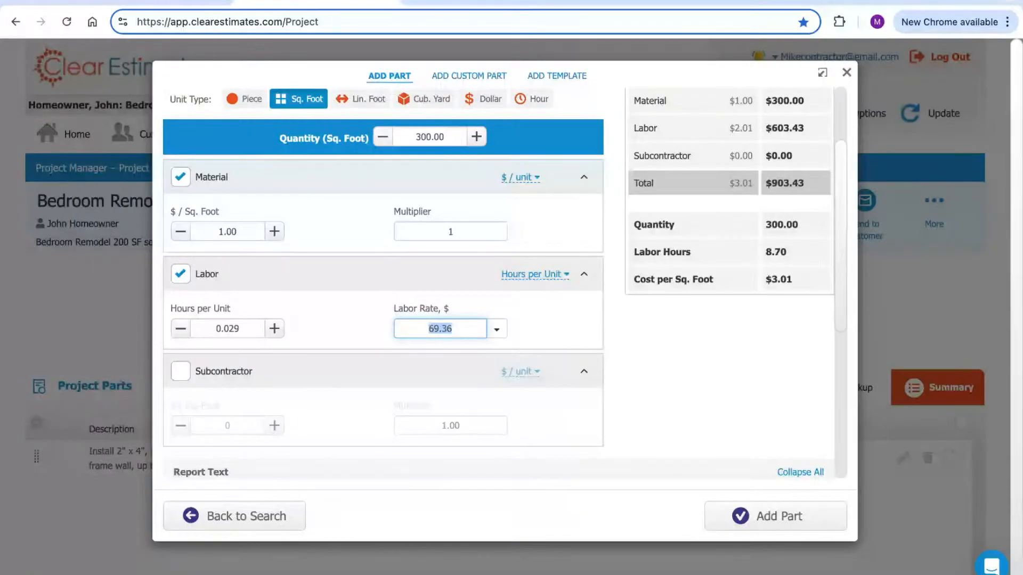
{"action": "type", "text": "75"}
{"action": "left_click", "coordinate": [499, 314]}
{"action": "mouse_move", "coordinate": [459, 310]}
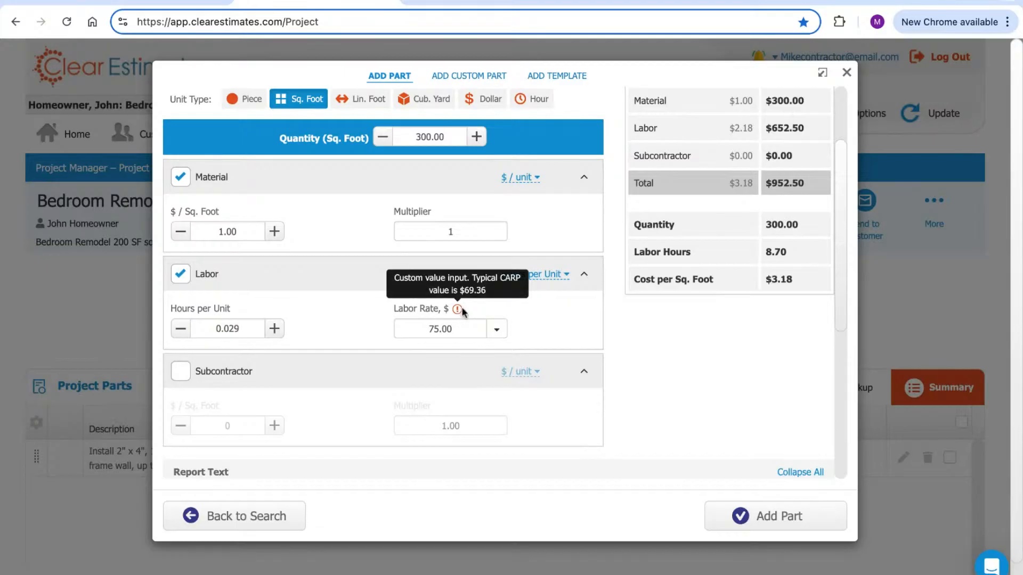
{"action": "left_click", "coordinate": [458, 327]}
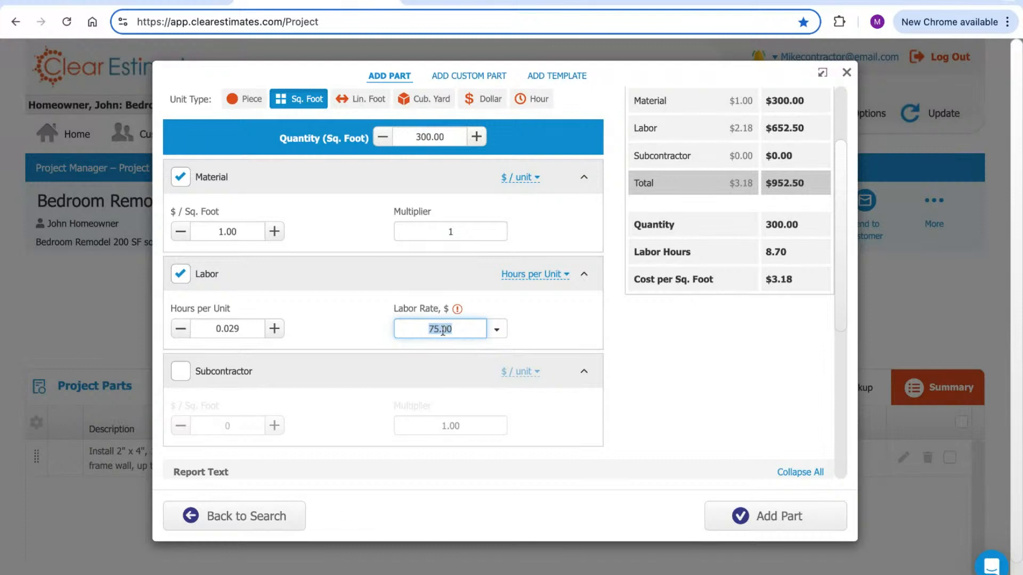
{"action": "left_click", "coordinate": [509, 304]}
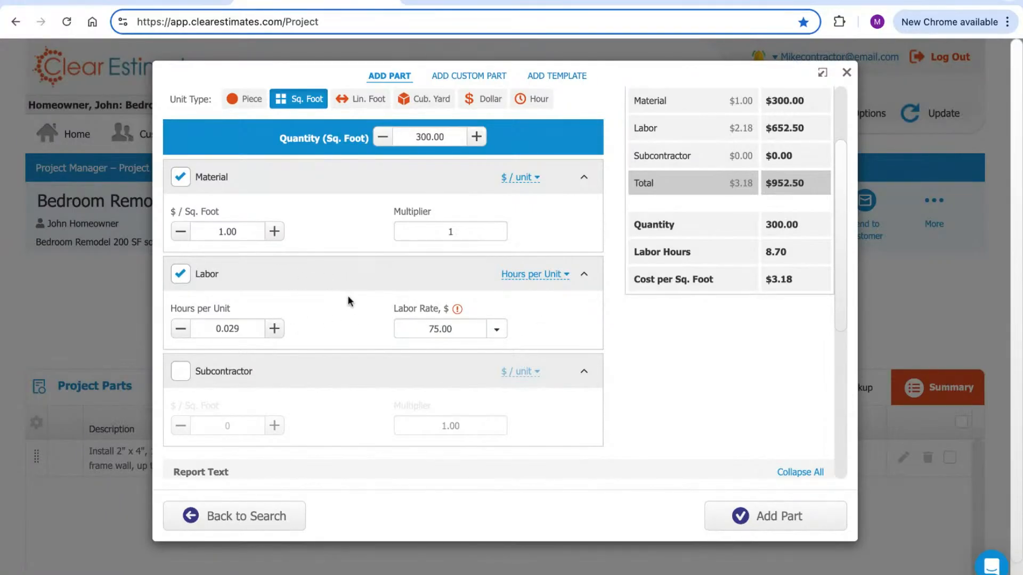
{"action": "left_click", "coordinate": [530, 280]}
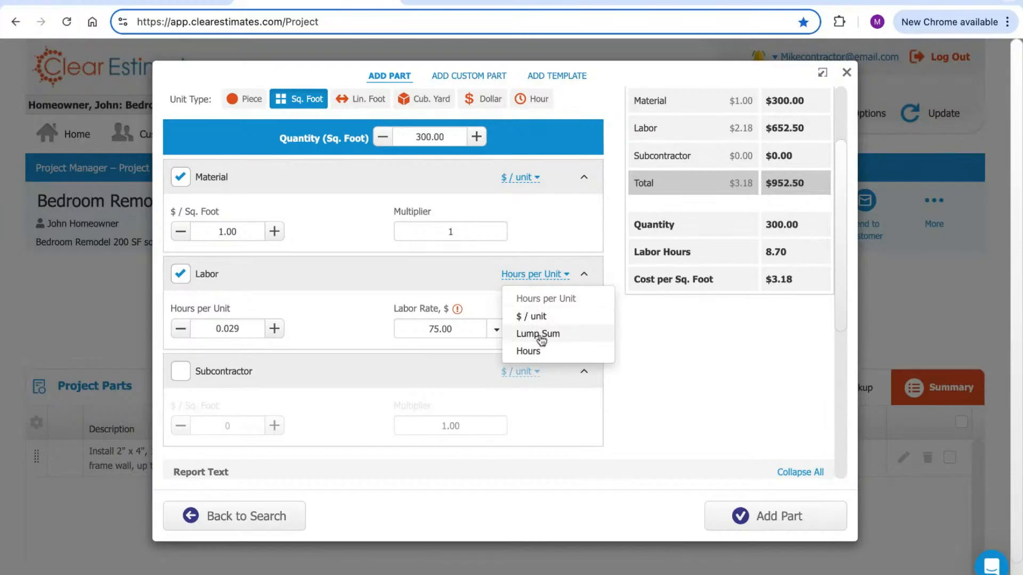
Price labor at $2.00 per square foot instead of 2.18
{"action": "left_click", "coordinate": [537, 317]}
{"action": "double_click", "coordinate": [229, 329]}
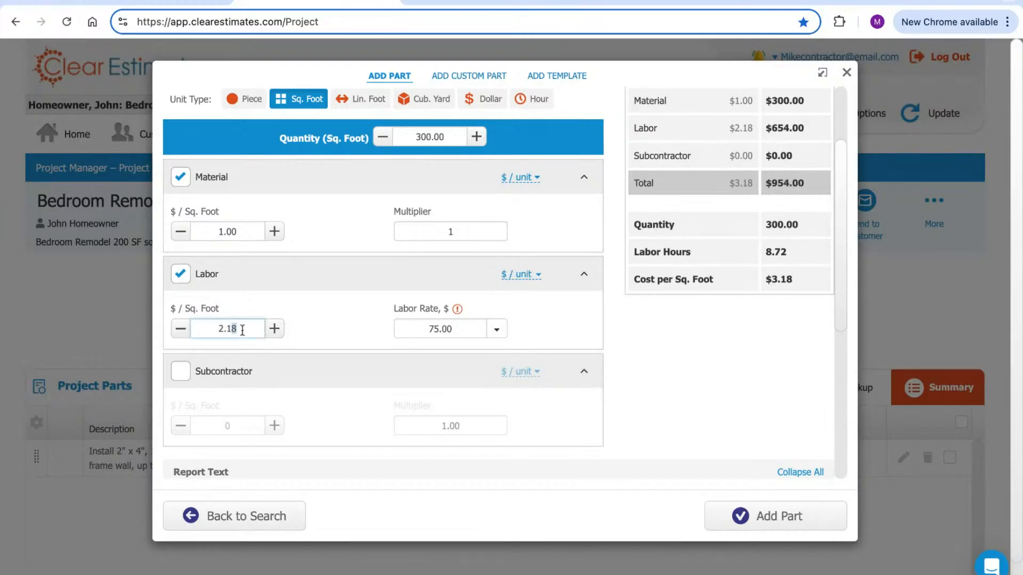
{"action": "type", "text": "2.00"}
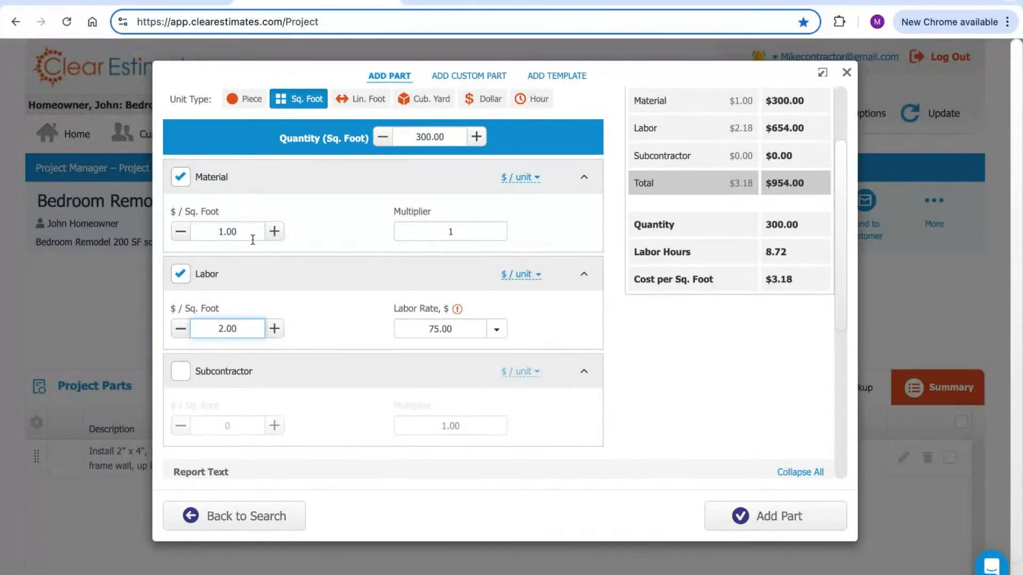
{"action": "left_click", "coordinate": [292, 332]}
Switch labor pricing to Lump Sum, dropping the part total to $300.00
{"action": "left_click", "coordinate": [237, 328]}
{"action": "double_click", "coordinate": [442, 137]}
{"action": "left_click", "coordinate": [379, 283]}
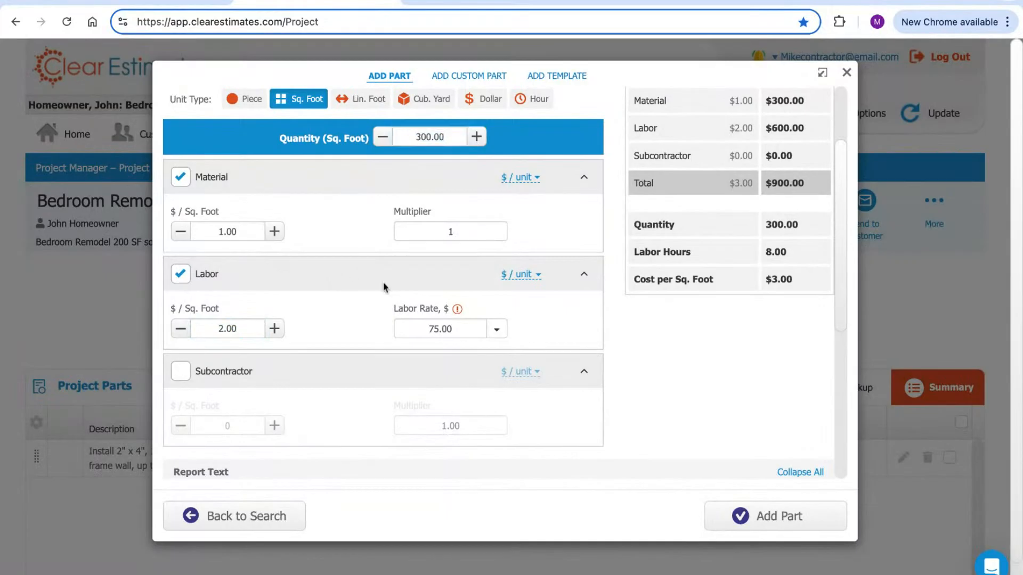
{"action": "left_click", "coordinate": [517, 275]}
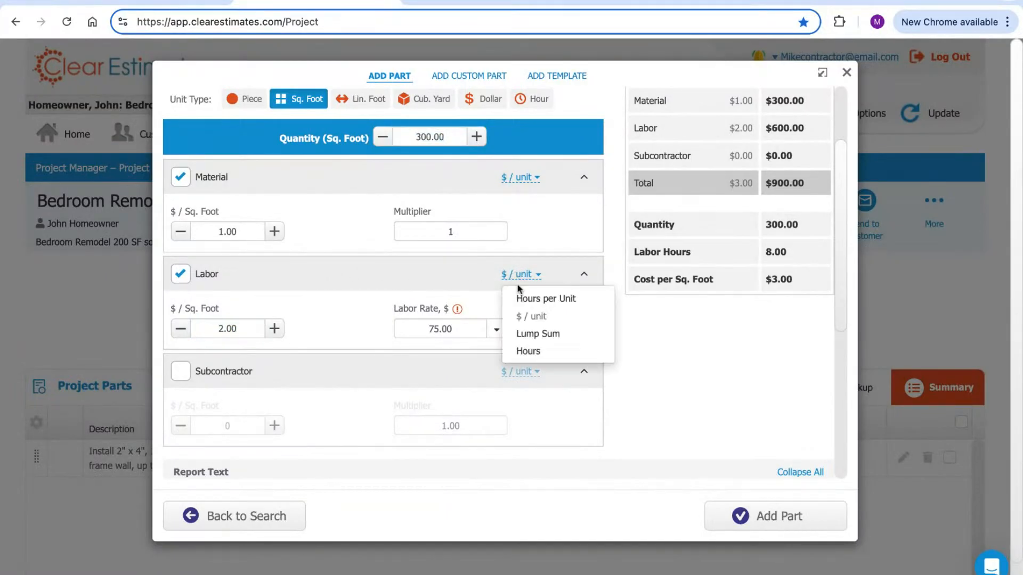
{"action": "left_click", "coordinate": [532, 336]}
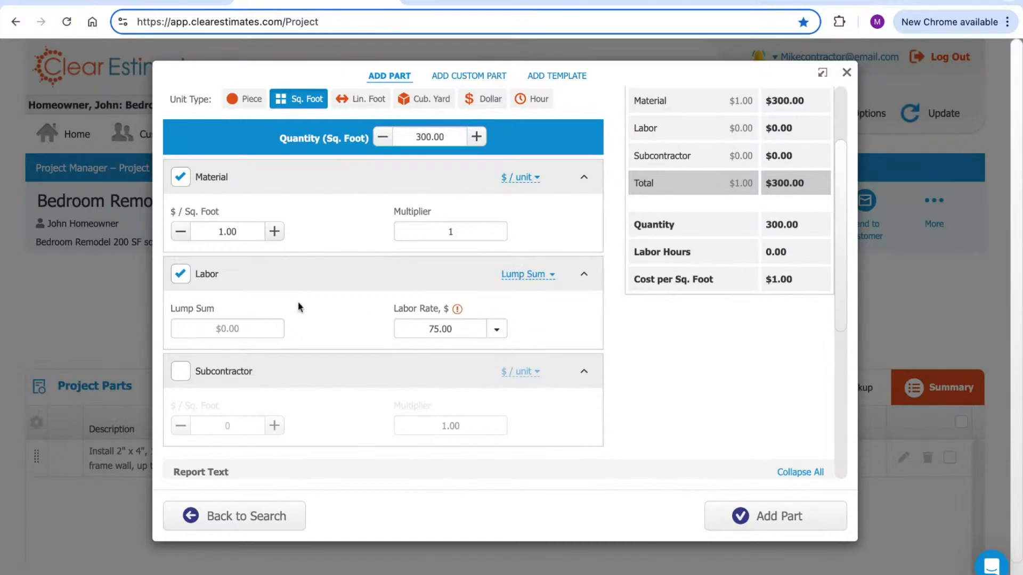
{"action": "left_click", "coordinate": [243, 327]}
{"action": "scroll", "coordinate": [338, 314], "scroll_direction": "up", "scroll_amount": 1}
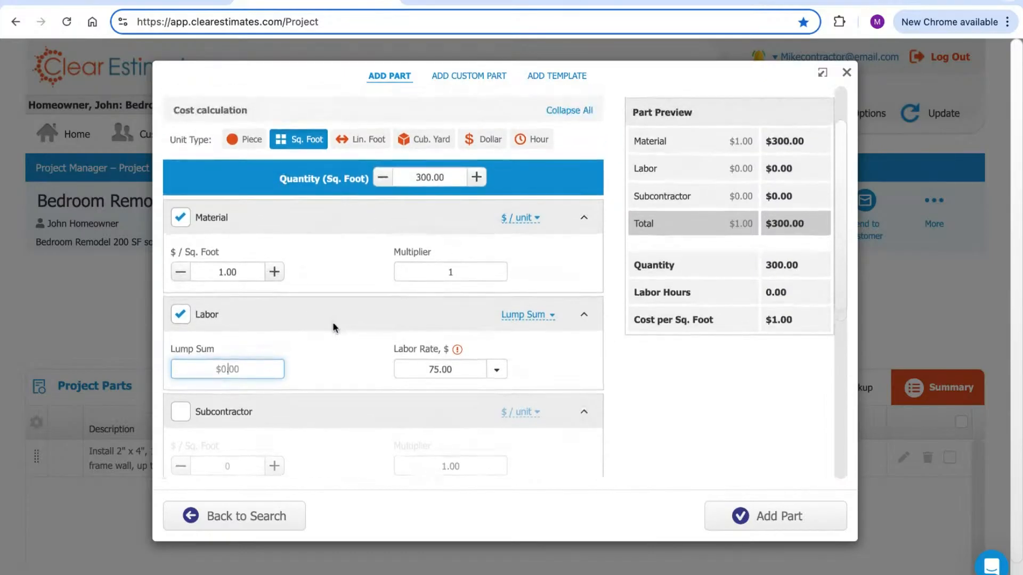
{"action": "type", "text": "500"}
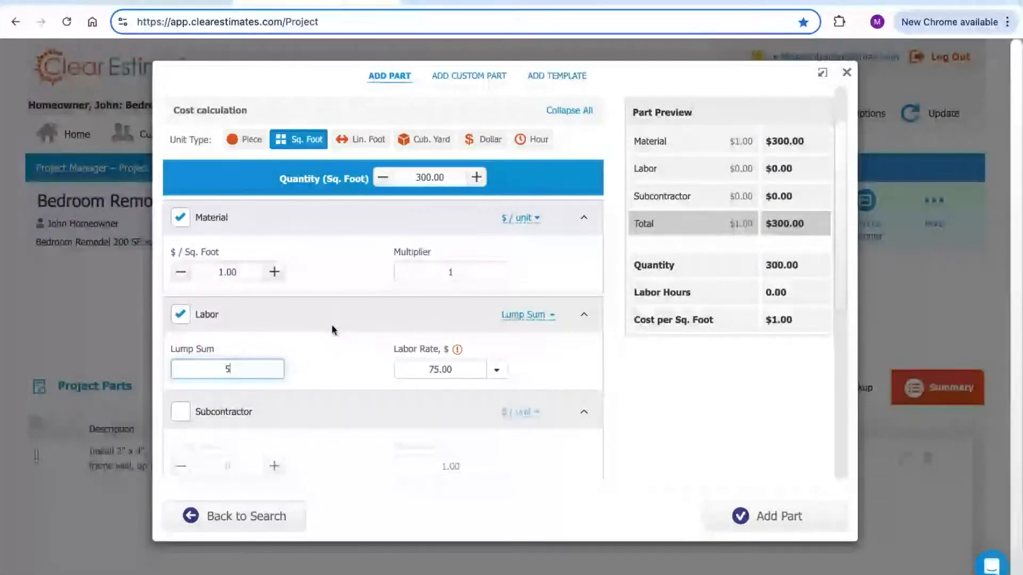
{"action": "left_click", "coordinate": [345, 344]}
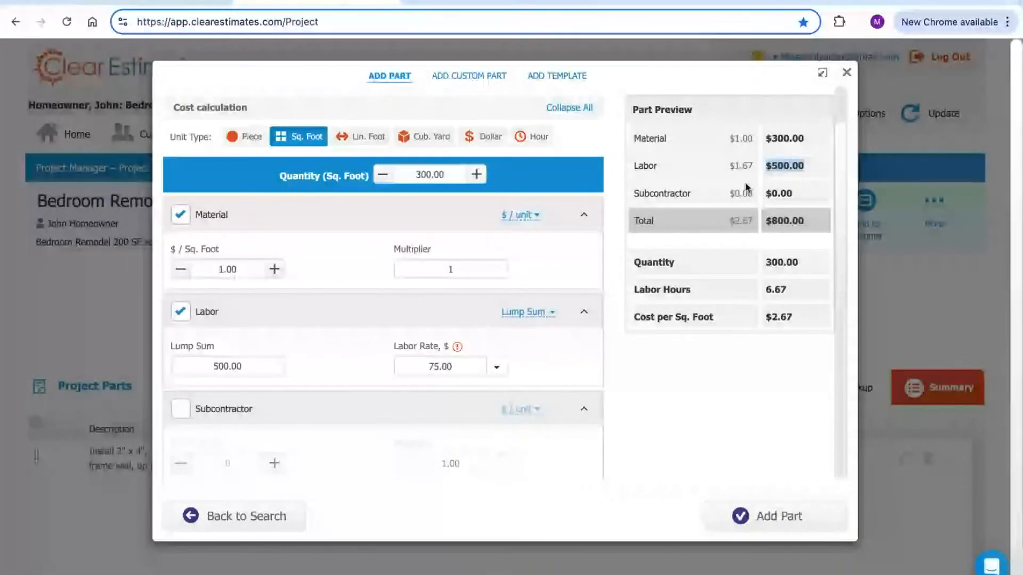
{"action": "left_click", "coordinate": [237, 367]}
{"action": "left_click", "coordinate": [352, 376]}
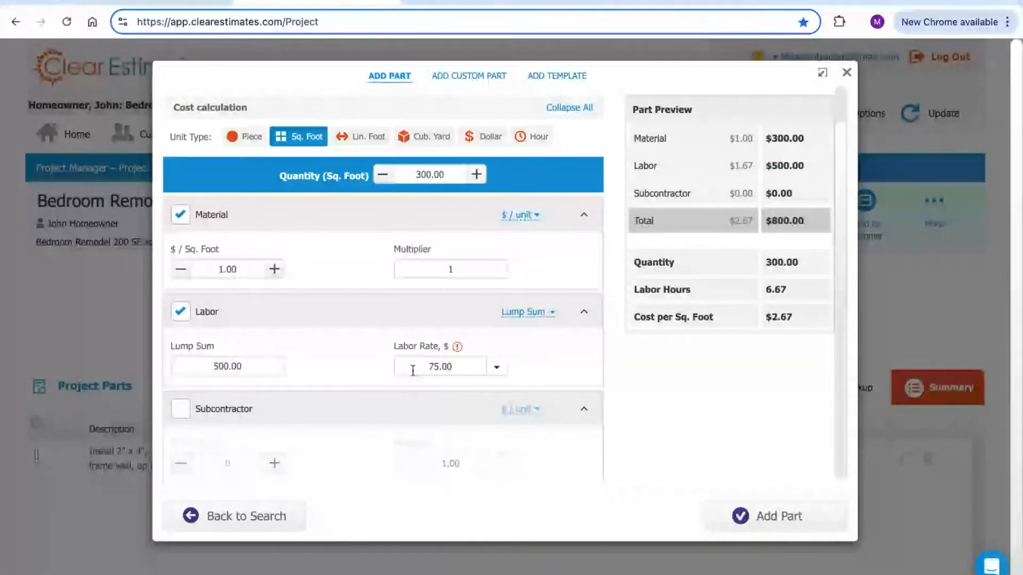
{"action": "left_click", "coordinate": [515, 315]}
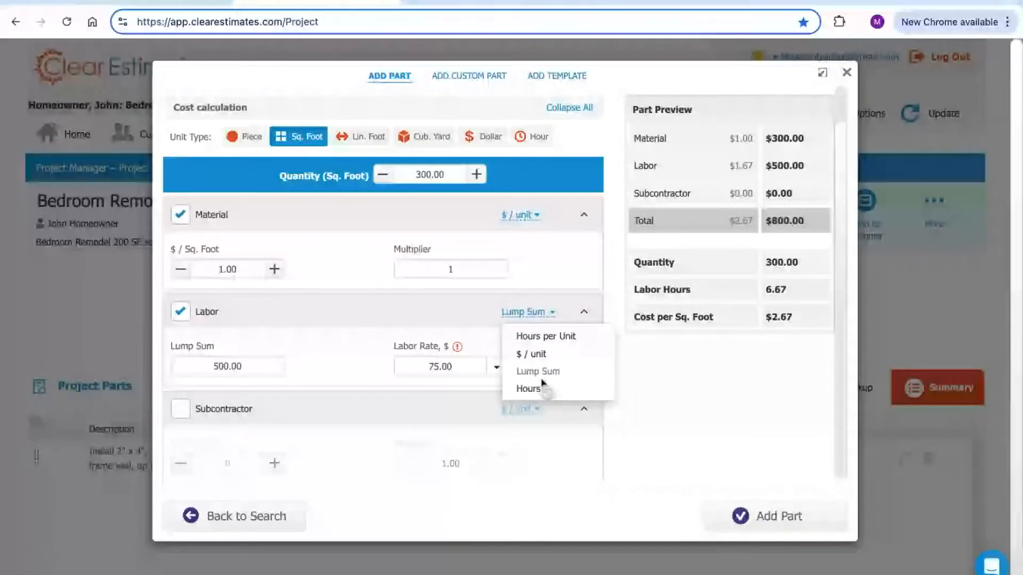
{"action": "left_click", "coordinate": [536, 393]}
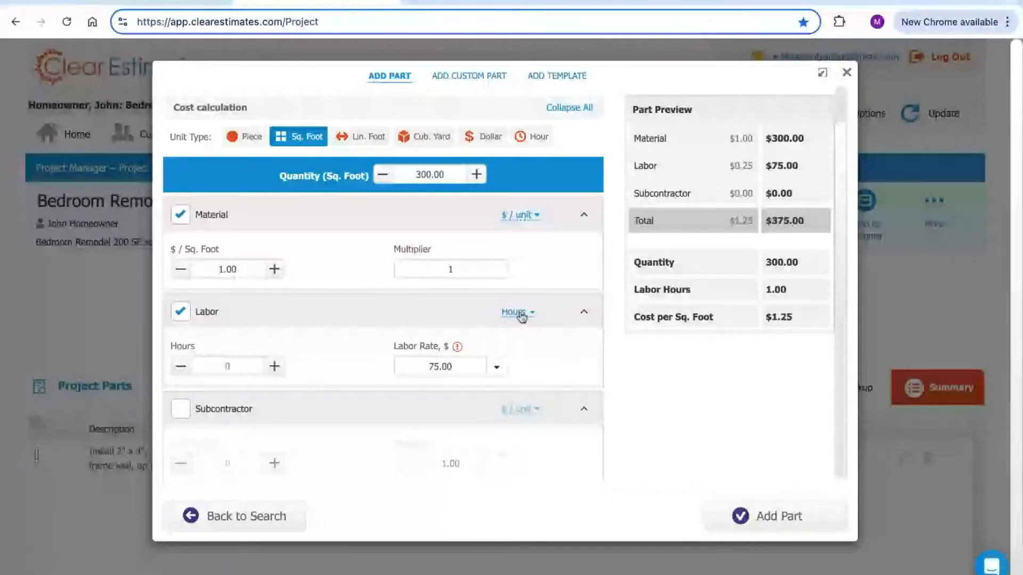
{"action": "left_click", "coordinate": [236, 368]}
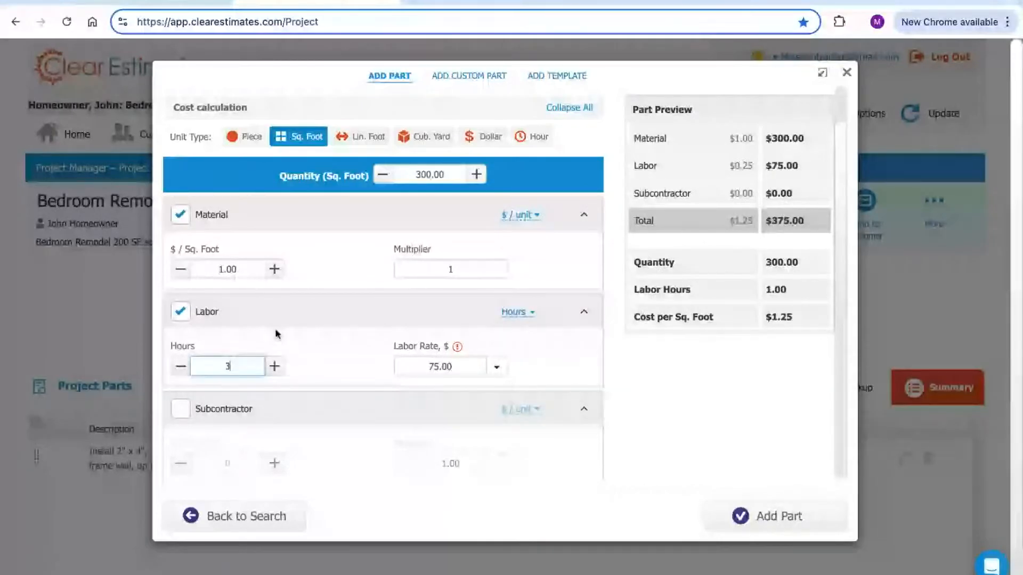
{"action": "left_click", "coordinate": [323, 352]}
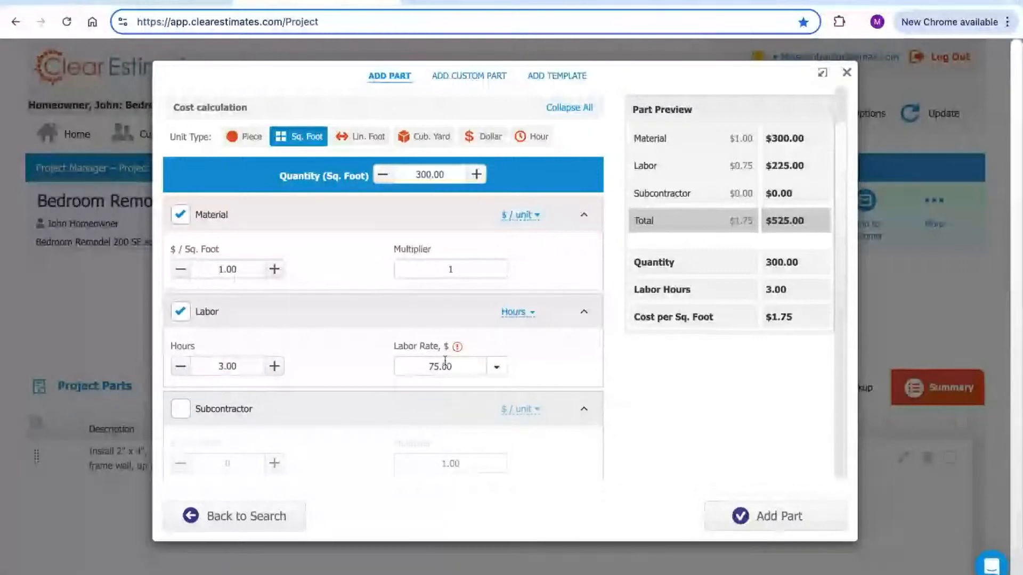
{"action": "left_click", "coordinate": [495, 369]}
{"action": "left_click", "coordinate": [495, 371]}
{"action": "left_click", "coordinate": [531, 356]}
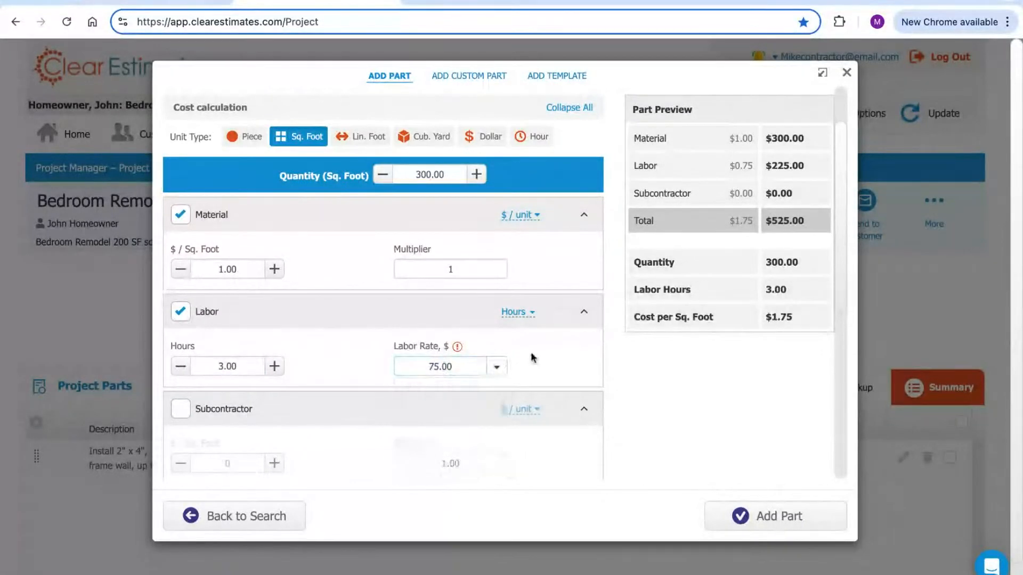
{"action": "scroll", "coordinate": [365, 323], "scroll_direction": "down", "scroll_amount": 2}
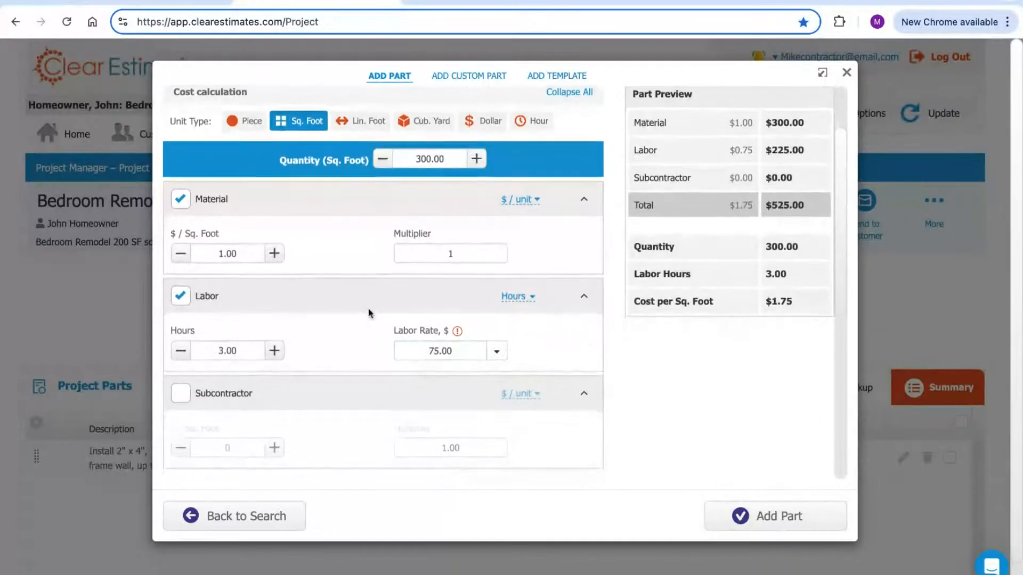
{"action": "scroll", "coordinate": [366, 305], "scroll_direction": "down", "scroll_amount": 1}
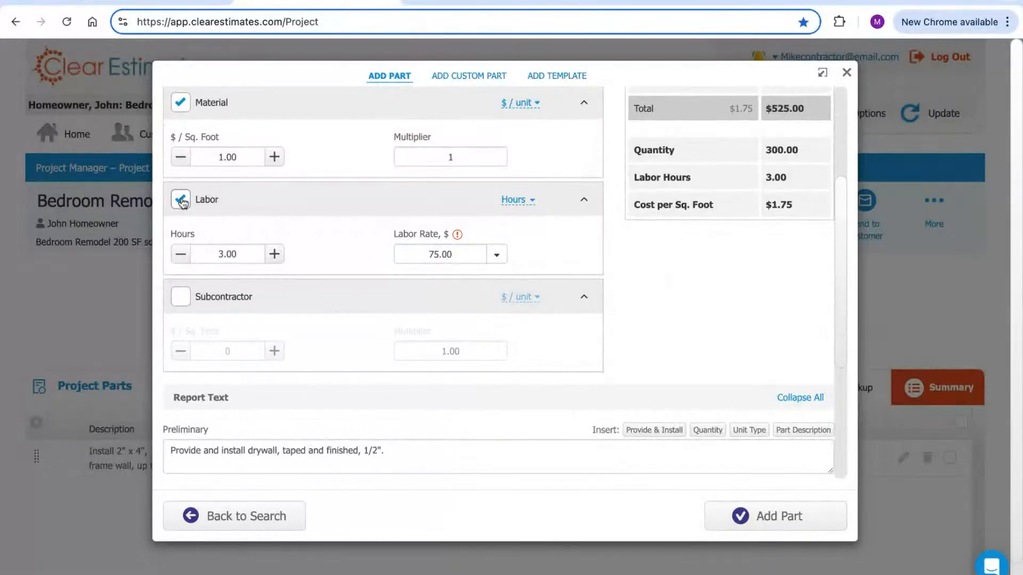
Drop labor and add a Lump Sum subcontractor cost of 500.00, making $2.67 per Sq. Foot
{"action": "left_click", "coordinate": [181, 201]}
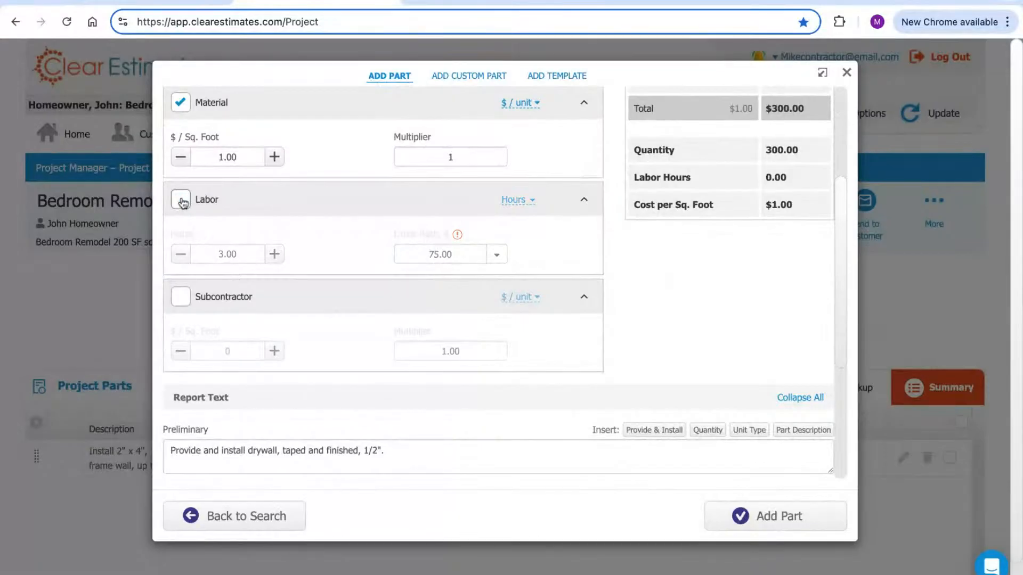
{"action": "left_click", "coordinate": [184, 296]}
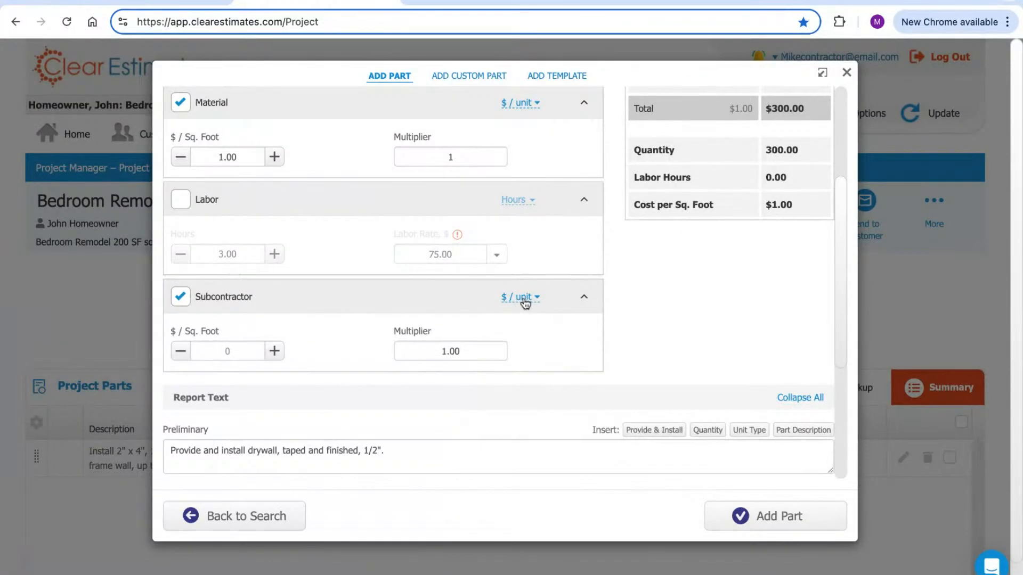
{"action": "left_click", "coordinate": [525, 299]}
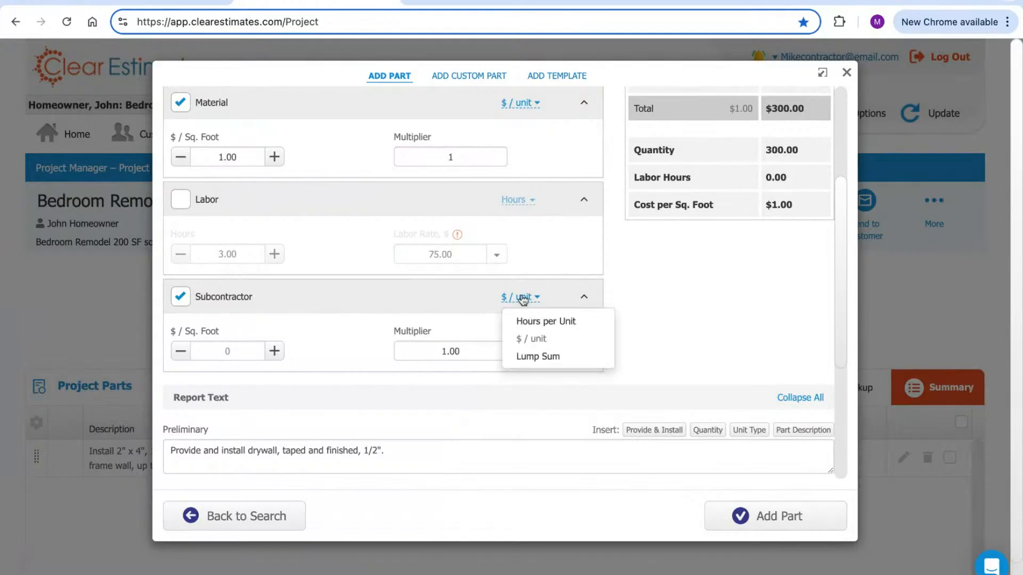
{"action": "left_click", "coordinate": [533, 356]}
{"action": "left_click", "coordinate": [228, 351]}
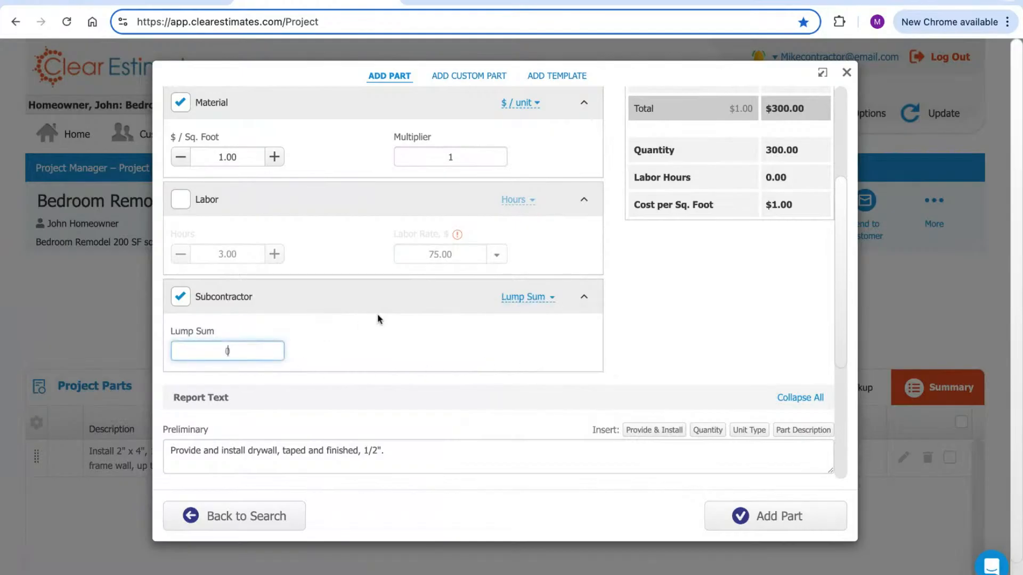
{"action": "type", "text": "500"}
{"action": "left_click", "coordinate": [441, 345]}
{"action": "scroll", "coordinate": [696, 338], "scroll_direction": "up", "scroll_amount": 4}
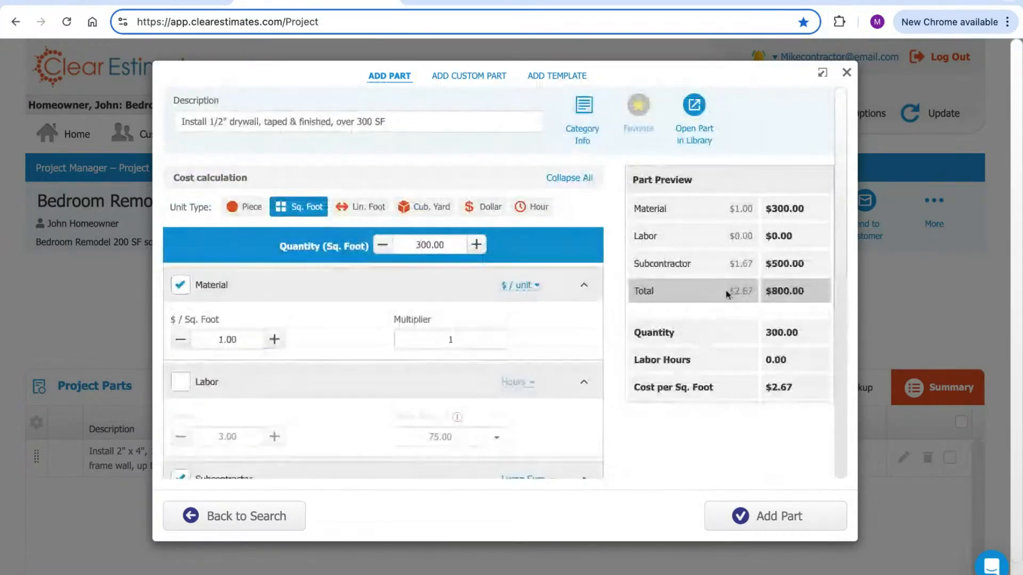
{"action": "scroll", "coordinate": [644, 397], "scroll_direction": "down", "scroll_amount": 3}
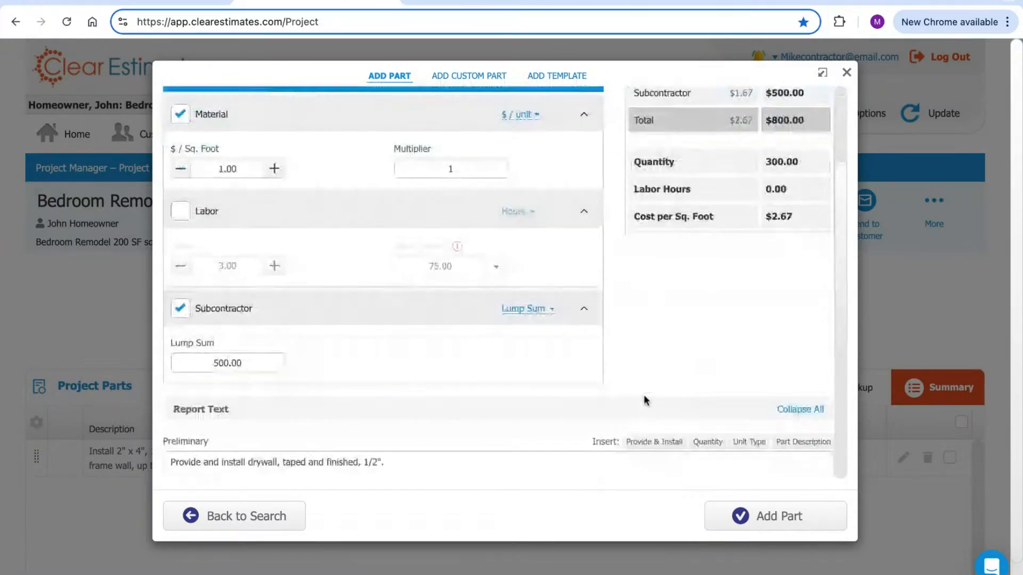
{"action": "scroll", "coordinate": [631, 371], "scroll_direction": "down", "scroll_amount": 1}
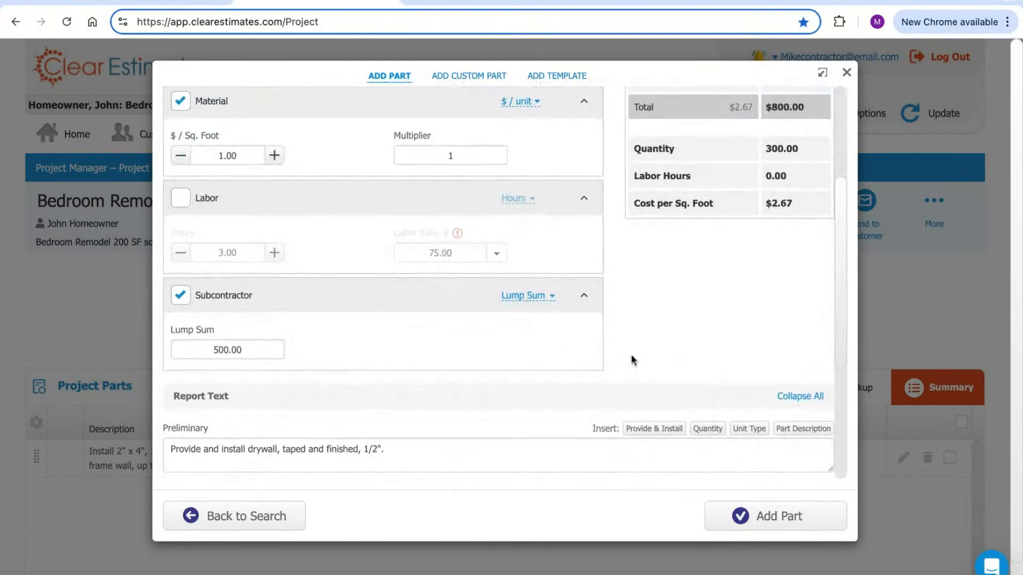
{"action": "scroll", "coordinate": [630, 360], "scroll_direction": "up", "scroll_amount": 3}
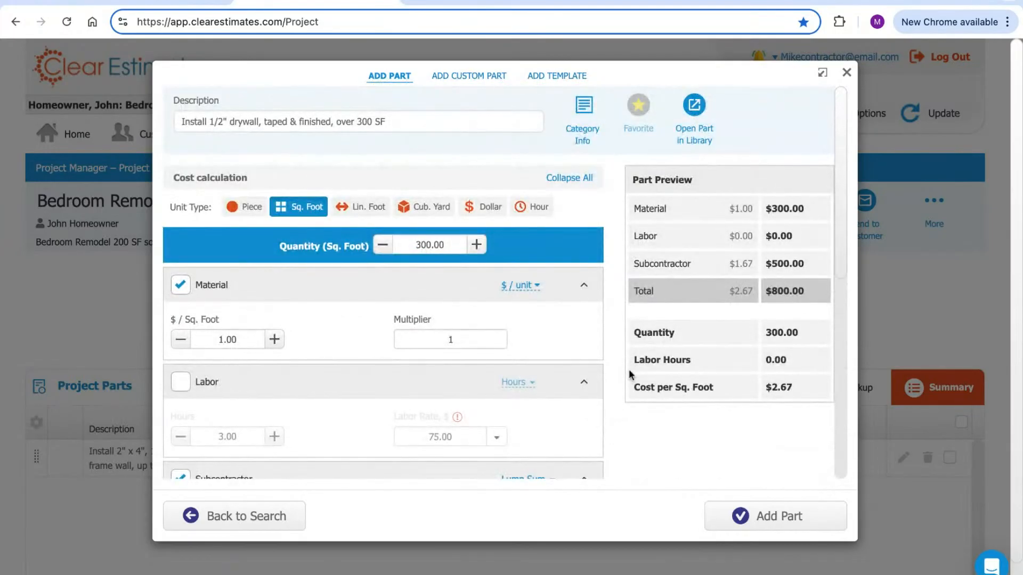
Add the 1/2" drywall part to Bedroom Remodel, listed at 300 SF, $800.00 beside wall framing
{"action": "left_click", "coordinate": [769, 516]}
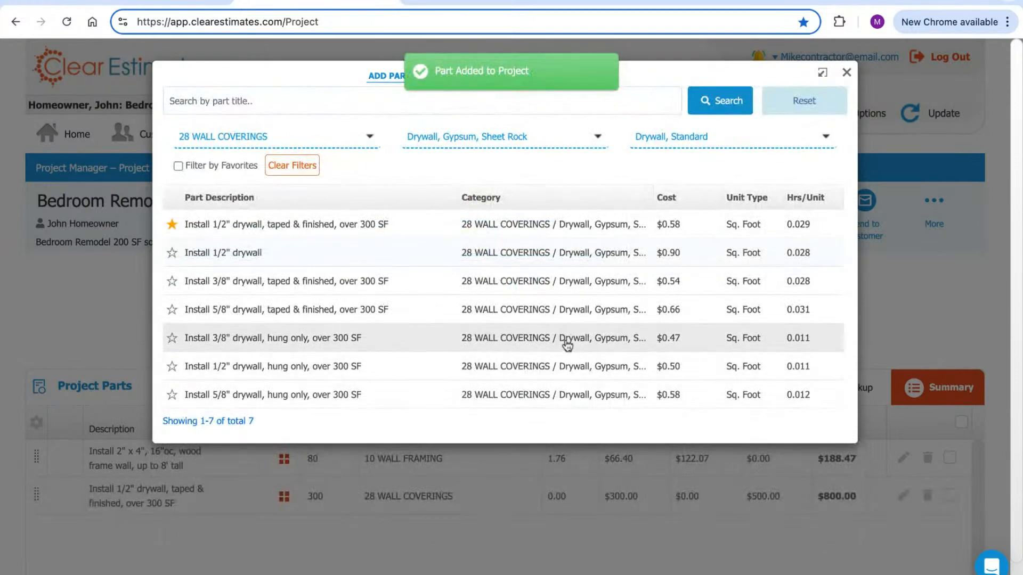
{"action": "left_click", "coordinate": [847, 73]}
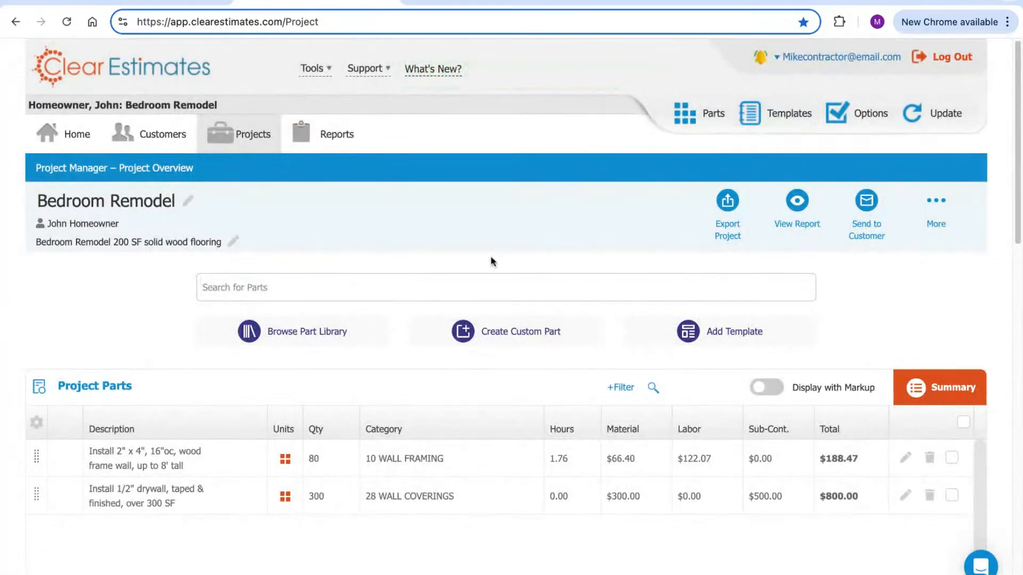
{"action": "scroll", "coordinate": [425, 276], "scroll_direction": "down", "scroll_amount": 3}
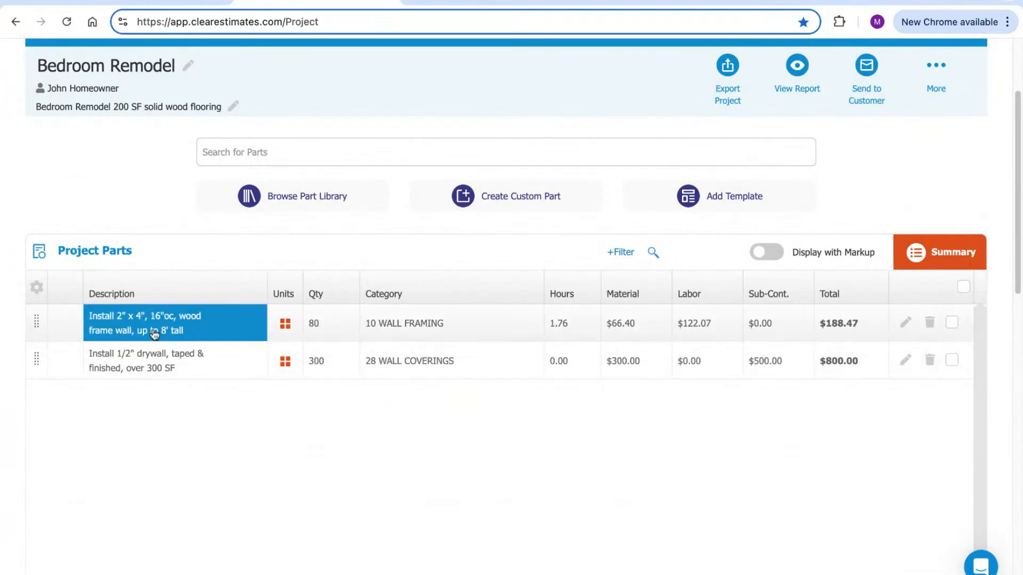
{"action": "left_click", "coordinate": [316, 325]}
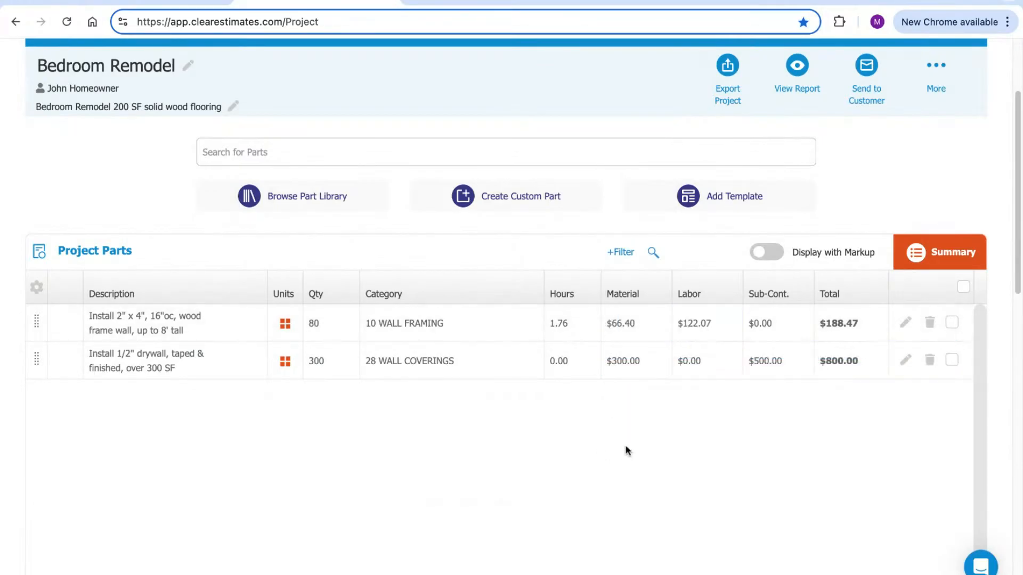
{"action": "left_click", "coordinate": [906, 325]}
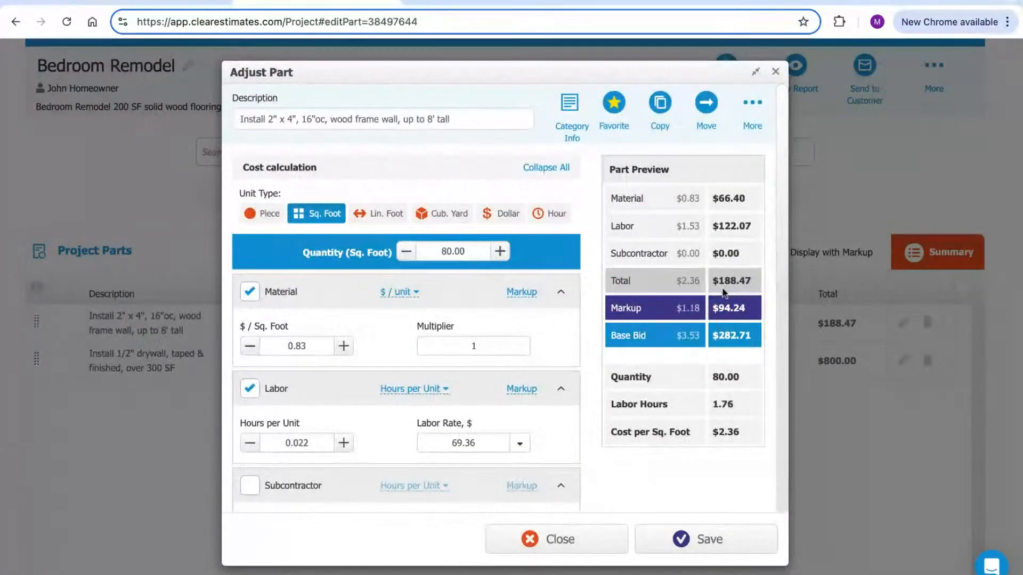
{"action": "scroll", "coordinate": [477, 258], "scroll_direction": "down", "scroll_amount": 2}
{"action": "scroll", "coordinate": [471, 363], "scroll_direction": "up", "scroll_amount": 2}
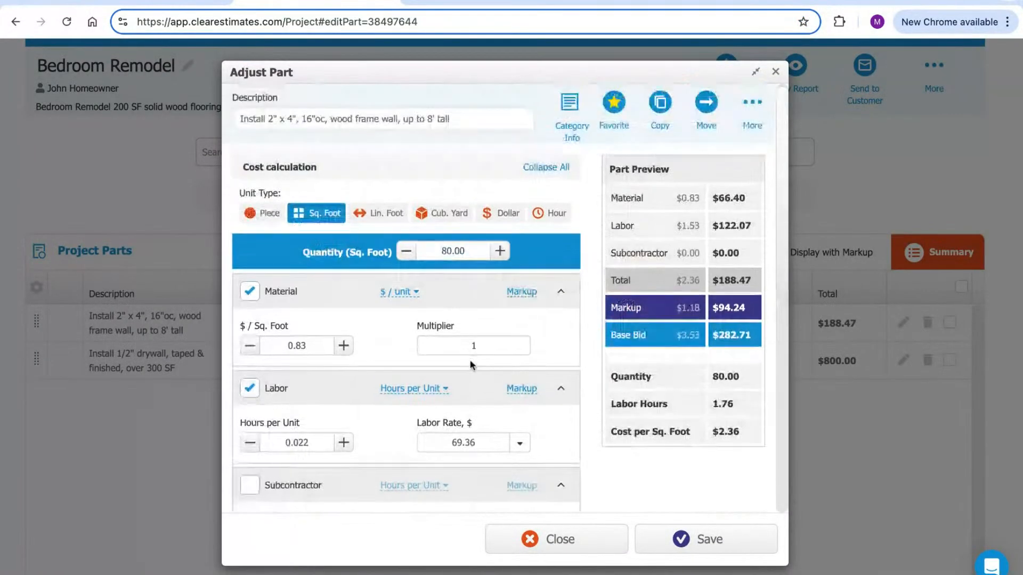
{"action": "left_click", "coordinate": [776, 71]}
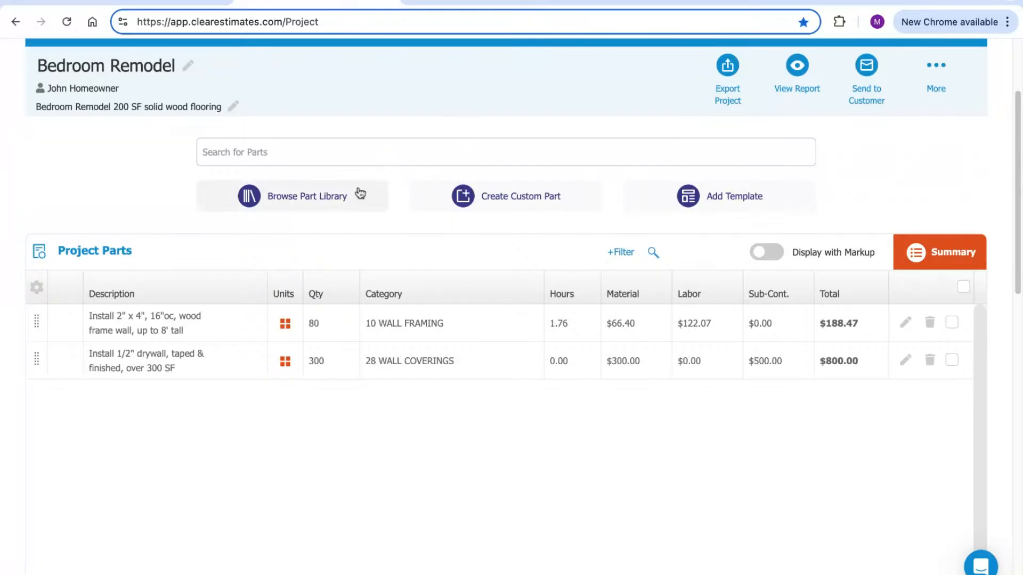
Browse the part library under 29 CEILING COVERINGS with a 'drywall' search, then reset the filters
{"action": "left_click", "coordinate": [292, 203]}
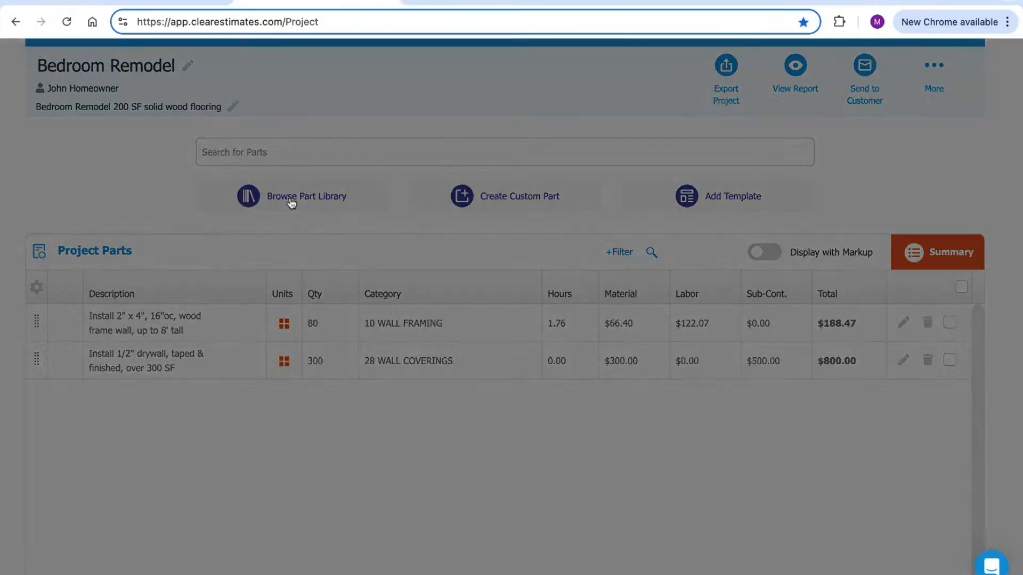
{"action": "left_click", "coordinate": [285, 138]}
{"action": "type", "text": "ceiling"}
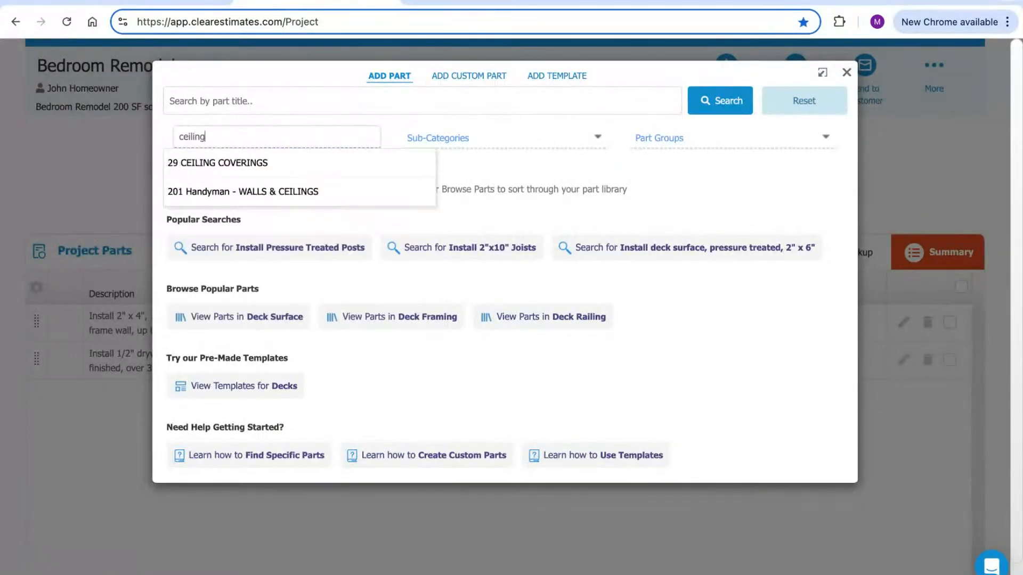
{"action": "left_click", "coordinate": [233, 163]}
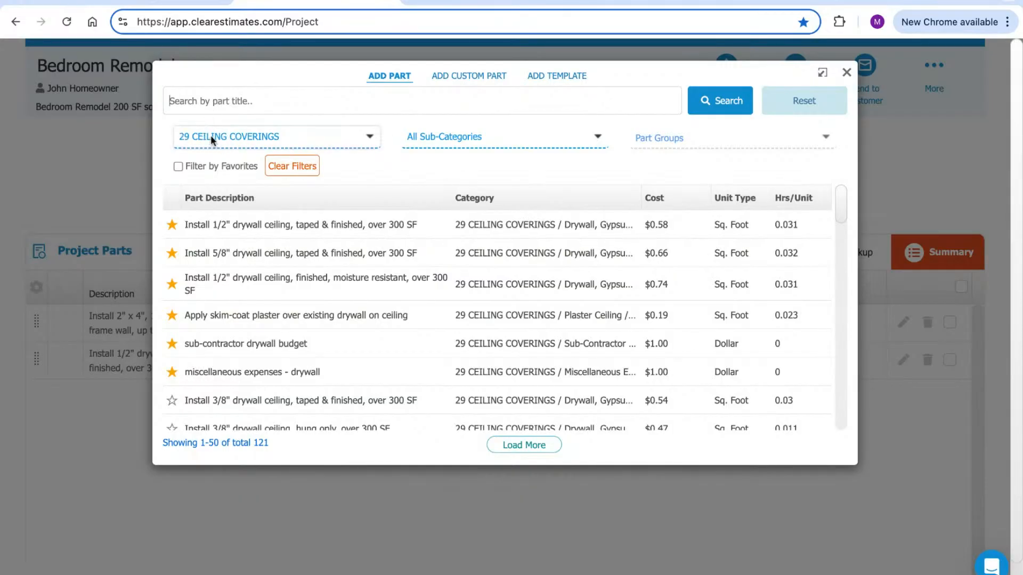
{"action": "type", "text": "dr"}
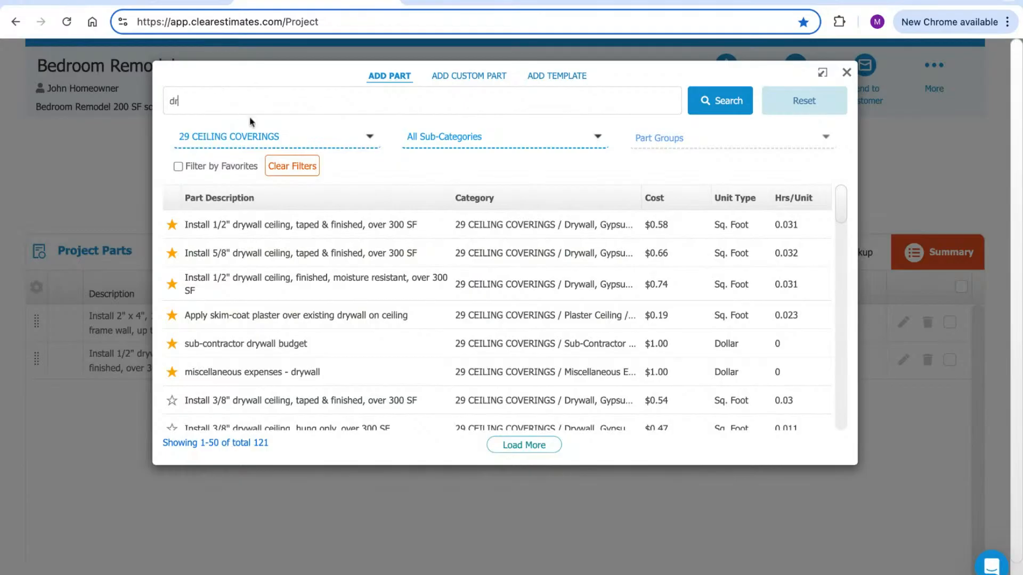
{"action": "type", "text": "ywall"}
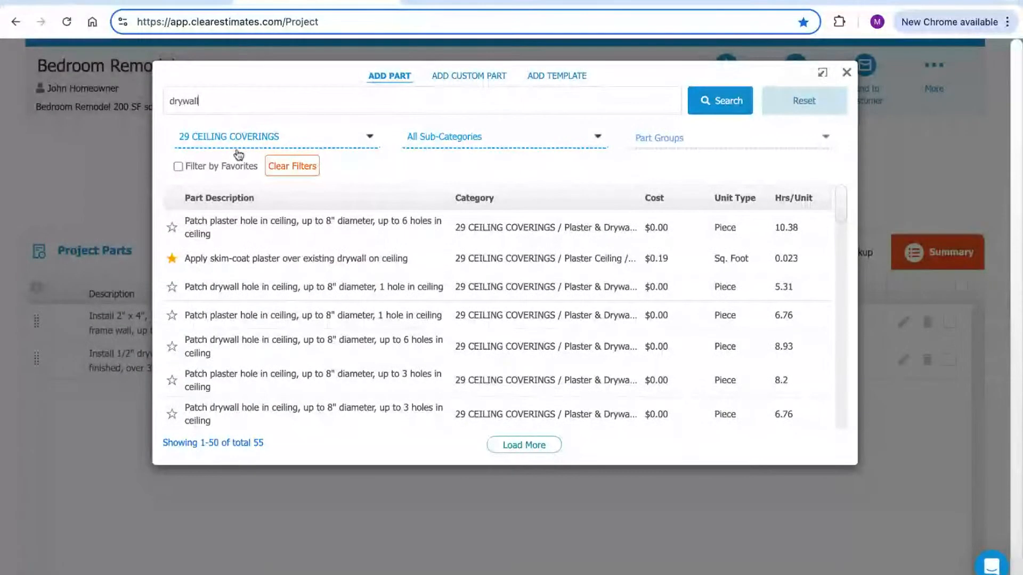
{"action": "scroll", "coordinate": [347, 267], "scroll_direction": "down", "scroll_amount": 1}
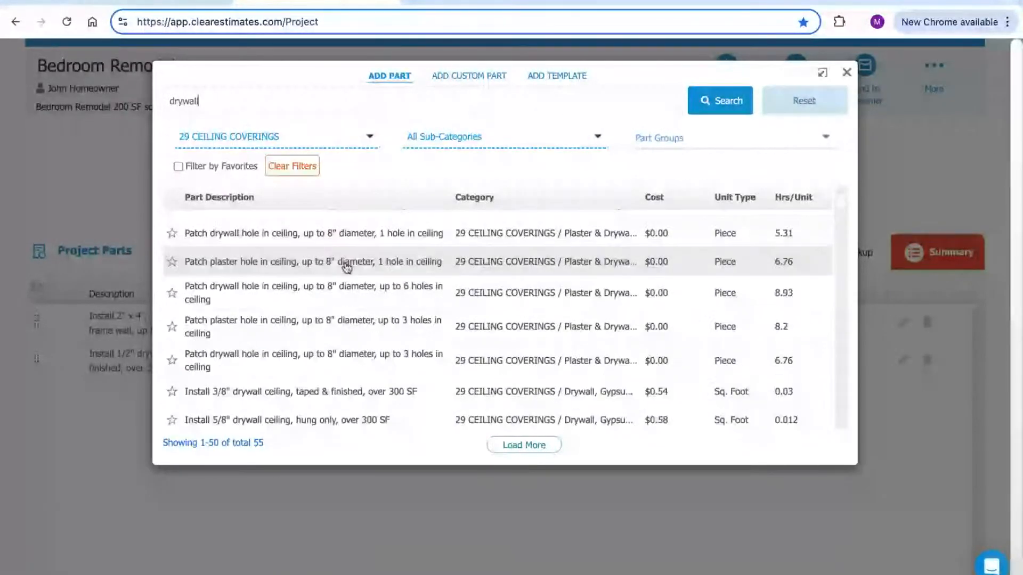
{"action": "scroll", "coordinate": [347, 267], "scroll_direction": "down", "scroll_amount": 2}
{"action": "scroll", "coordinate": [347, 267], "scroll_direction": "down", "scroll_amount": 1}
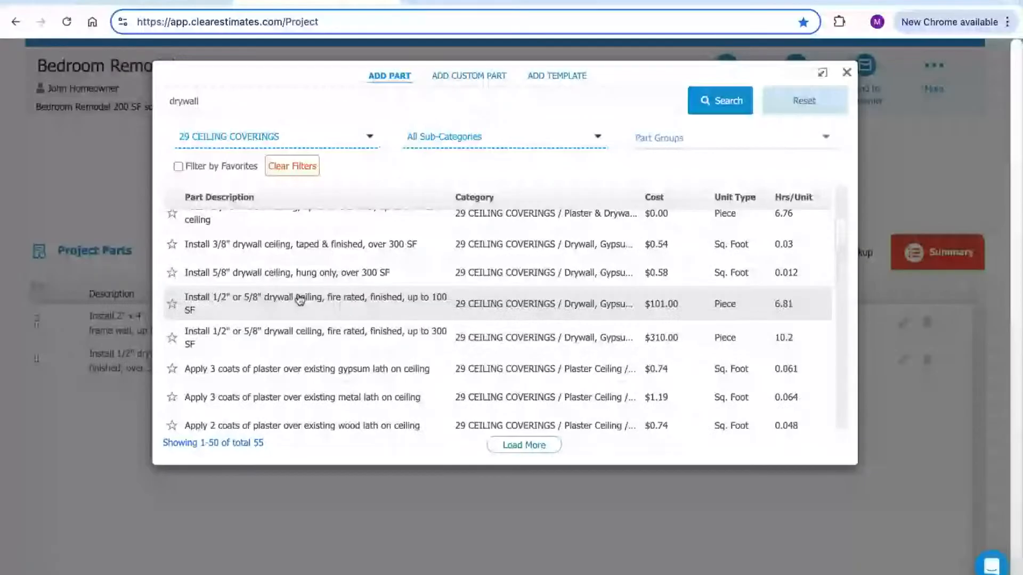
{"action": "double_click", "coordinate": [199, 101]}
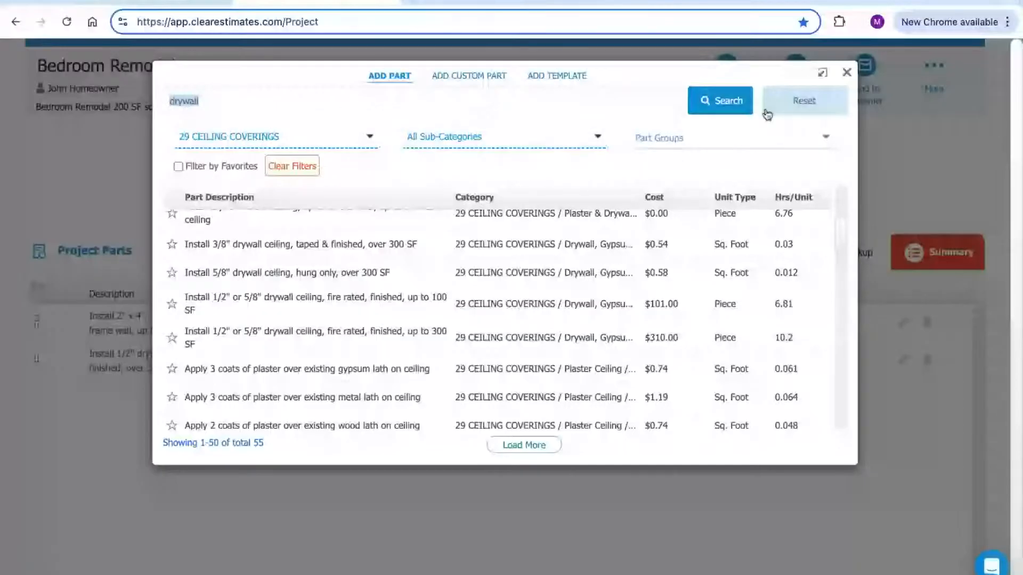
{"action": "left_click", "coordinate": [800, 107]}
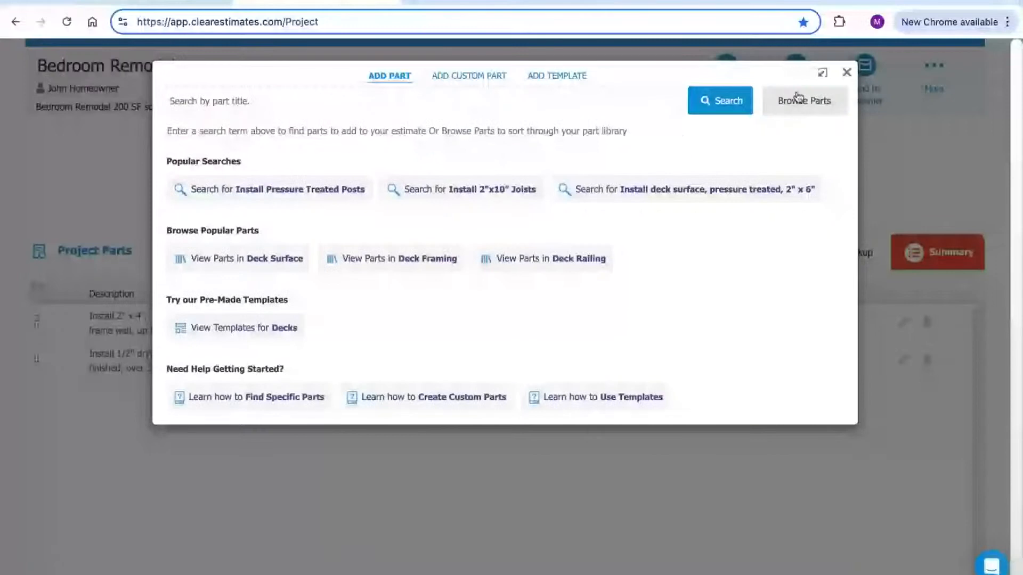
{"action": "left_click", "coordinate": [806, 105]}
{"action": "left_click", "coordinate": [802, 107]}
{"action": "left_click", "coordinate": [801, 107]}
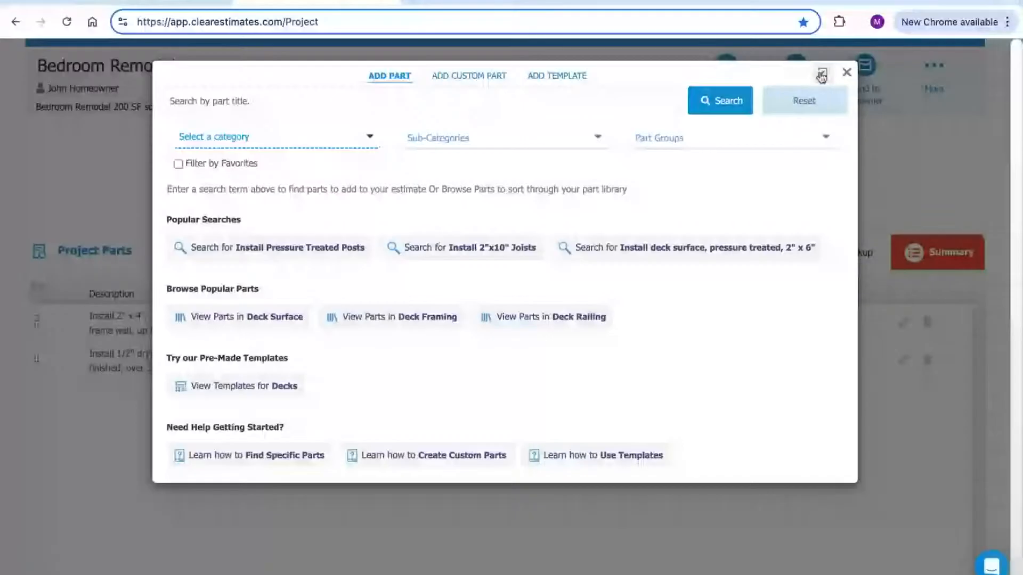
{"action": "left_click", "coordinate": [823, 77]}
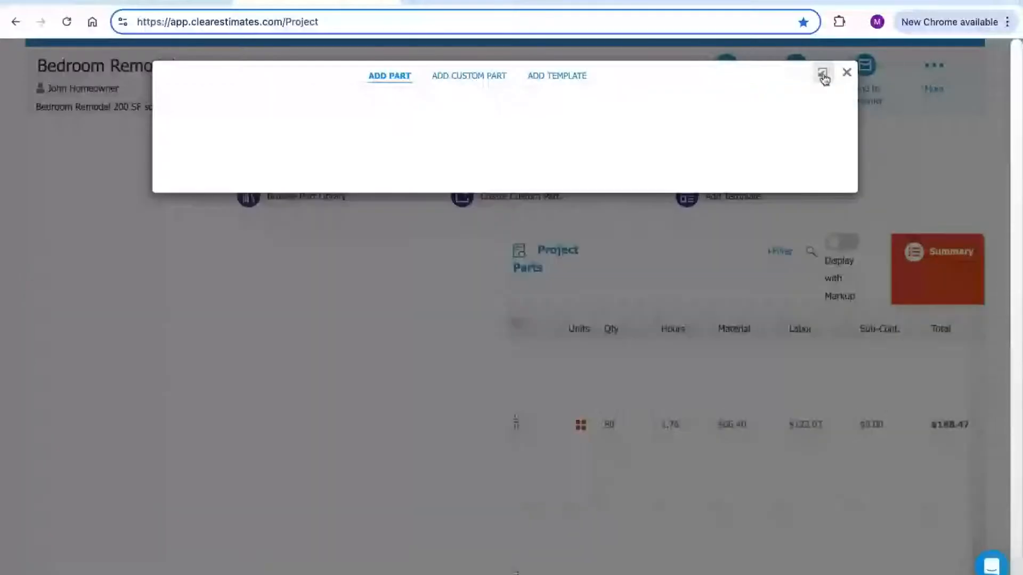
{"action": "scroll", "coordinate": [390, 168], "scroll_direction": "down", "scroll_amount": 1}
{"action": "scroll", "coordinate": [391, 168], "scroll_direction": "down", "scroll_amount": 3}
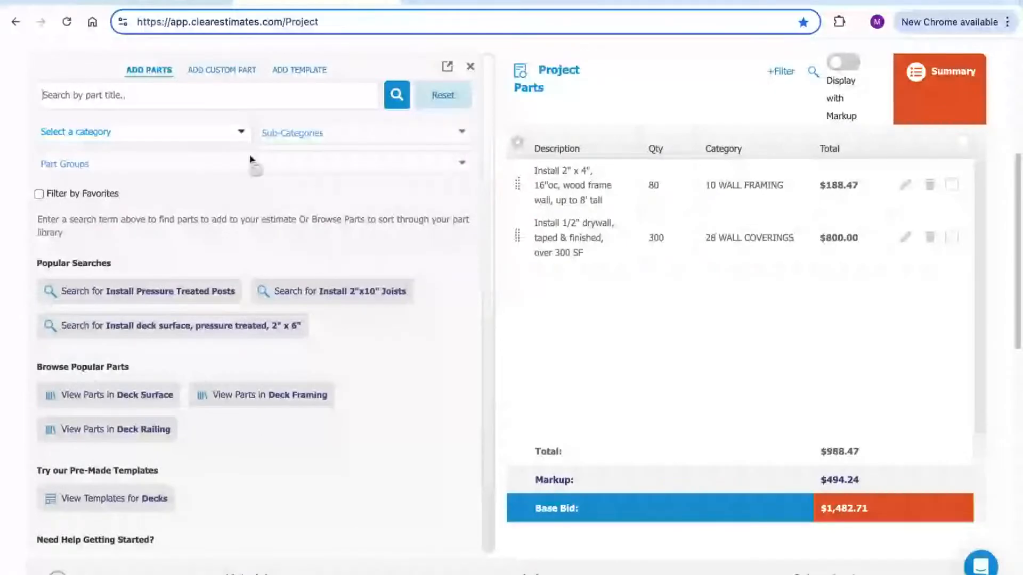
{"action": "left_click", "coordinate": [447, 69]}
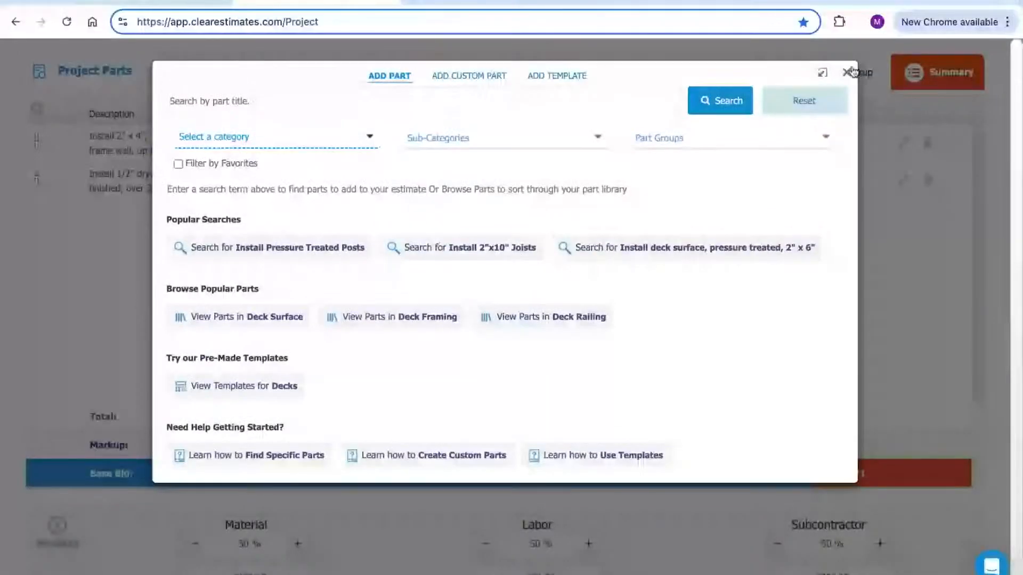
Review the $988.47 total, $494.24 markup, $1,482.71 base bid and 50 % markups
{"action": "left_click", "coordinate": [847, 73]}
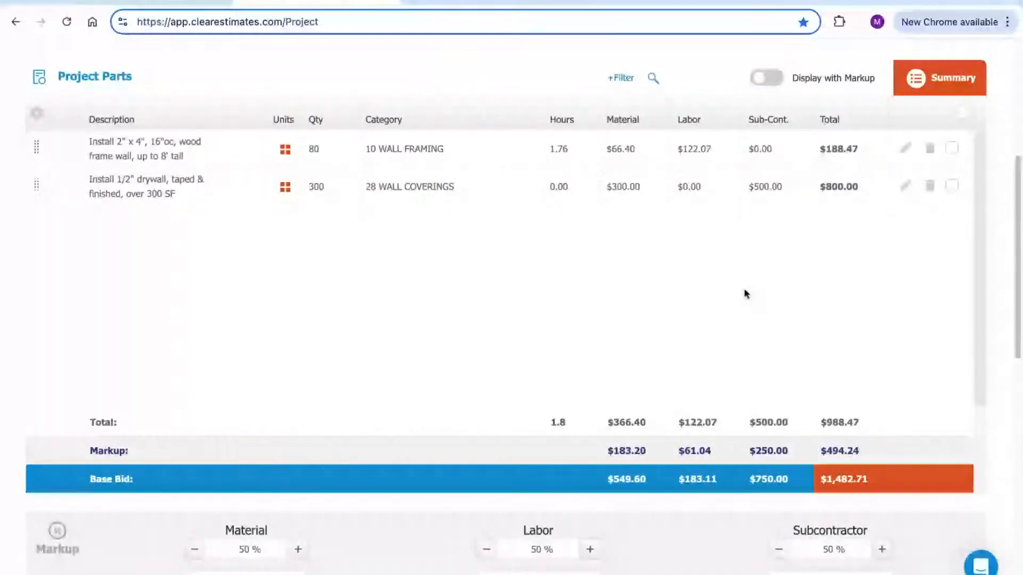
{"action": "scroll", "coordinate": [748, 258], "scroll_direction": "down", "scroll_amount": 2}
{"action": "triple_click", "coordinate": [845, 286]}
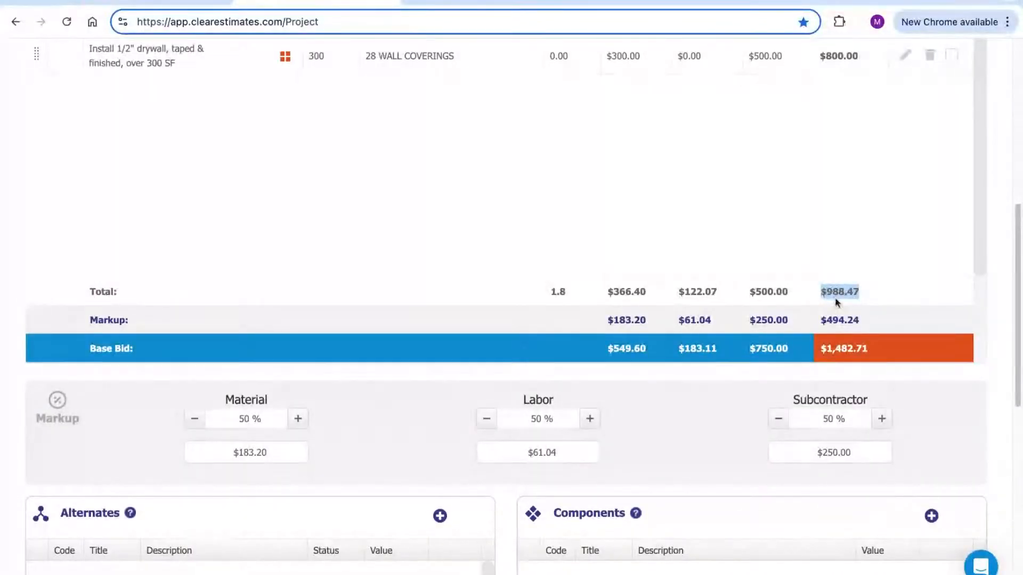
{"action": "triple_click", "coordinate": [858, 322]}
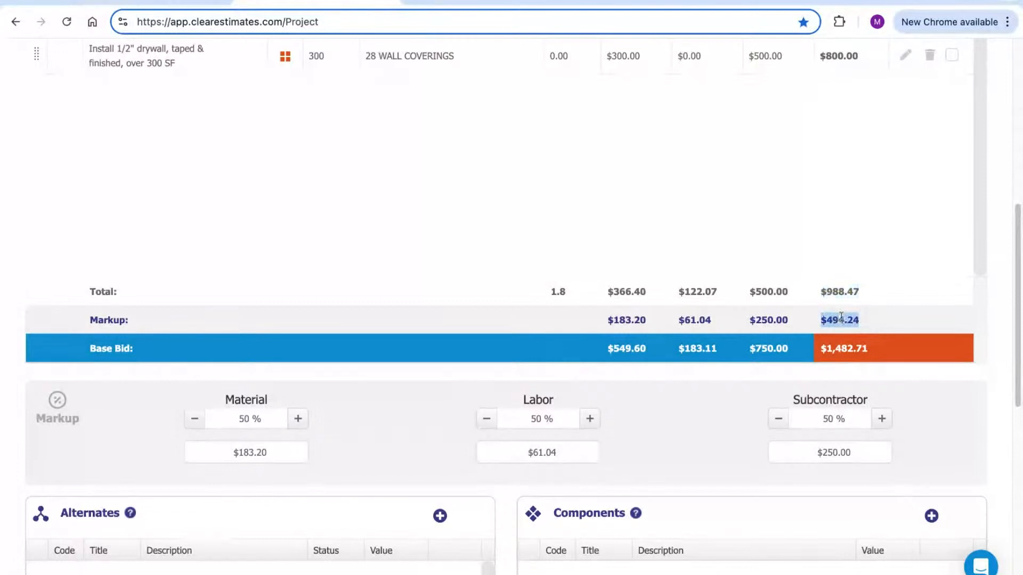
{"action": "left_click_drag", "start_coordinate": [869, 350], "coordinate": [826, 356]}
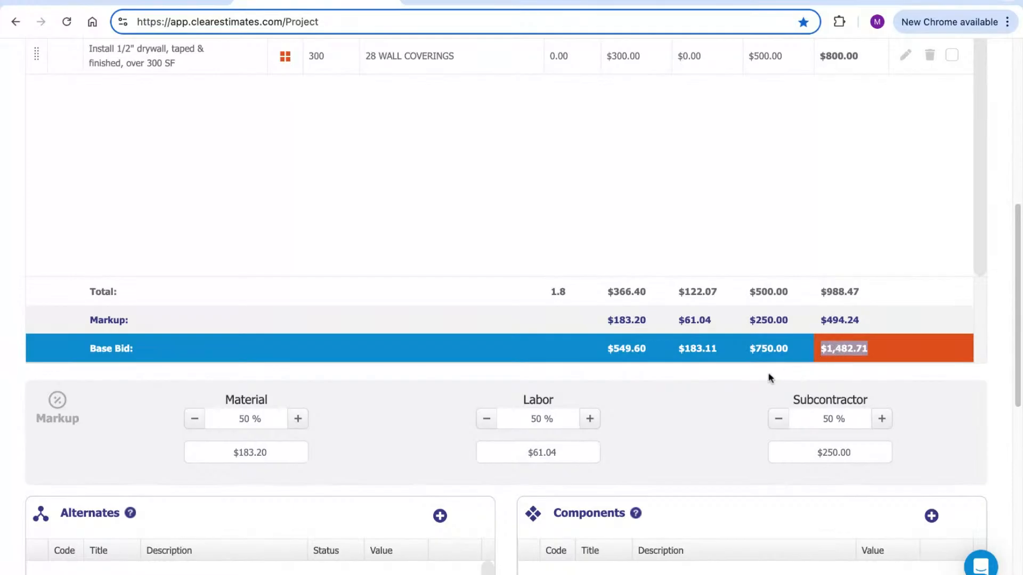
{"action": "left_click", "coordinate": [254, 418]}
{"action": "left_click", "coordinate": [554, 421]}
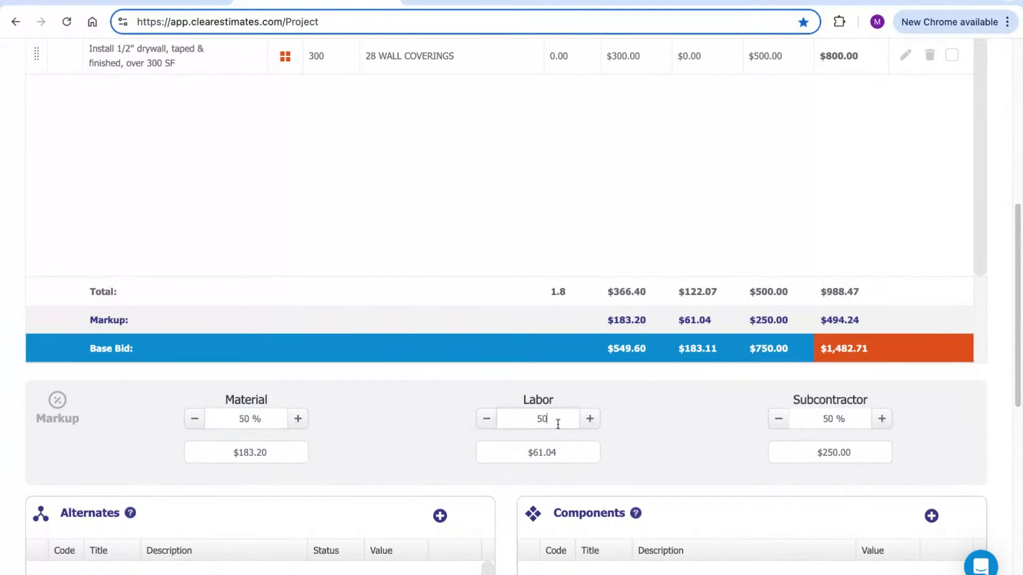
{"action": "left_click", "coordinate": [838, 418]}
{"action": "left_click", "coordinate": [258, 418]}
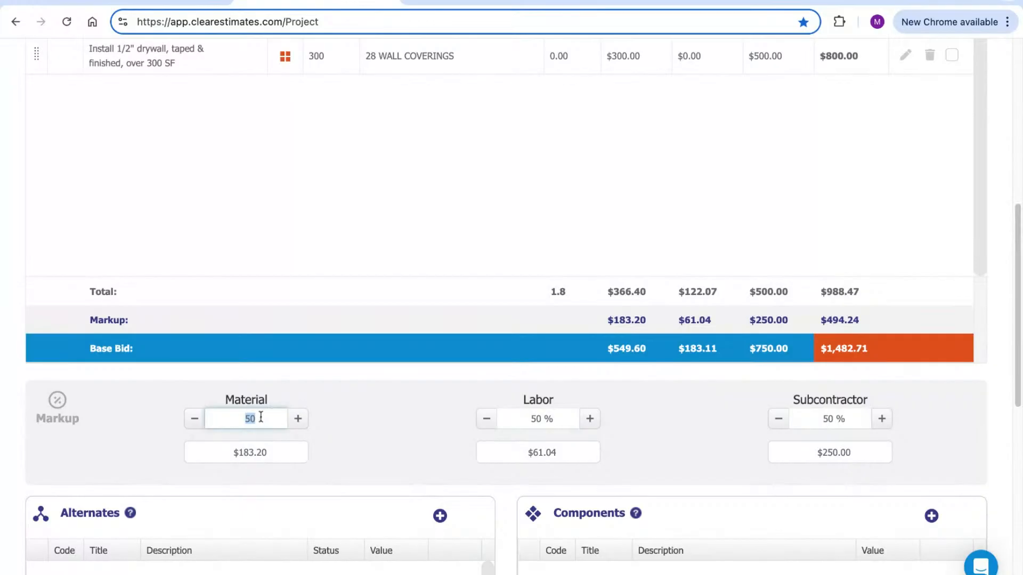
{"action": "left_click", "coordinate": [436, 396]}
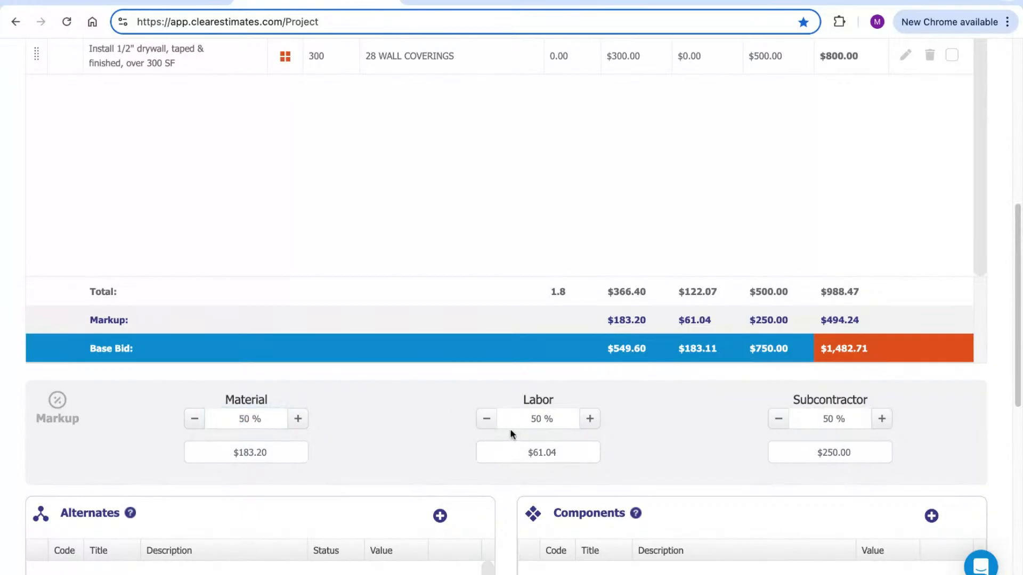
Mark the wall framing and drywall parts and show the bulk Actions menu
{"action": "scroll", "coordinate": [496, 362], "scroll_direction": "up", "scroll_amount": 1}
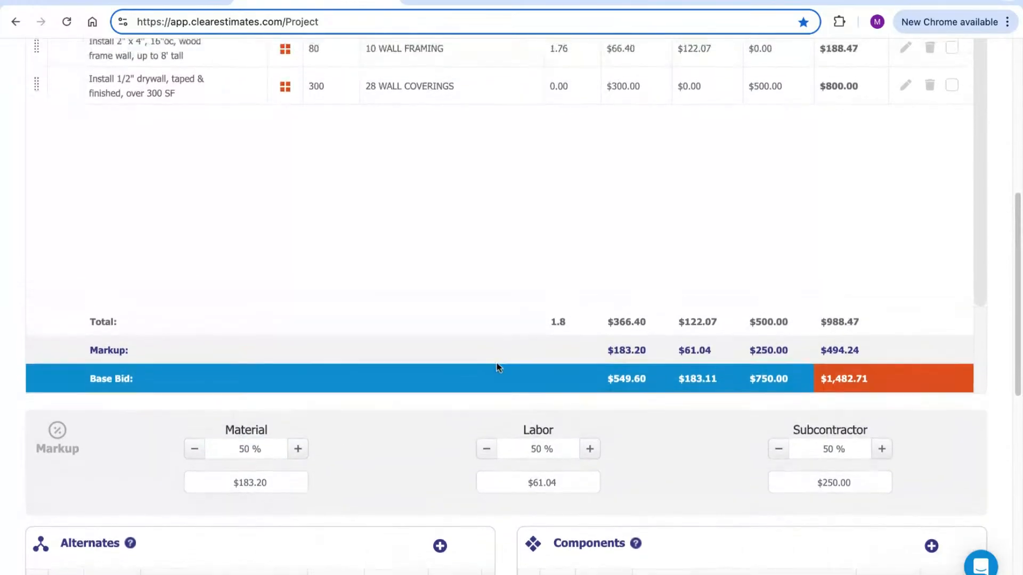
{"action": "scroll", "coordinate": [506, 368], "scroll_direction": "up", "scroll_amount": 5}
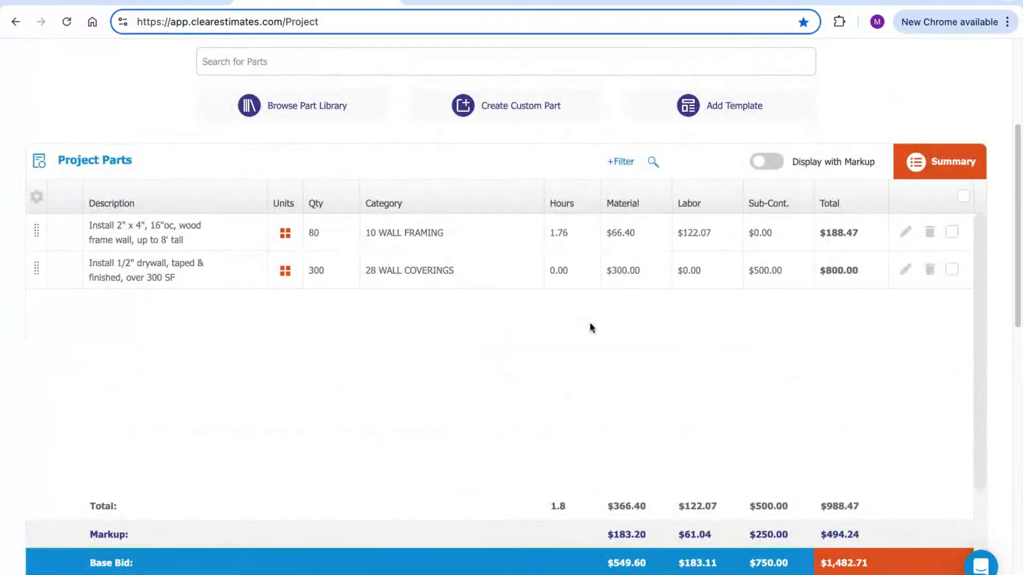
{"action": "scroll", "coordinate": [722, 379], "scroll_direction": "up", "scroll_amount": 1}
{"action": "scroll", "coordinate": [808, 386], "scroll_direction": "up", "scroll_amount": 1}
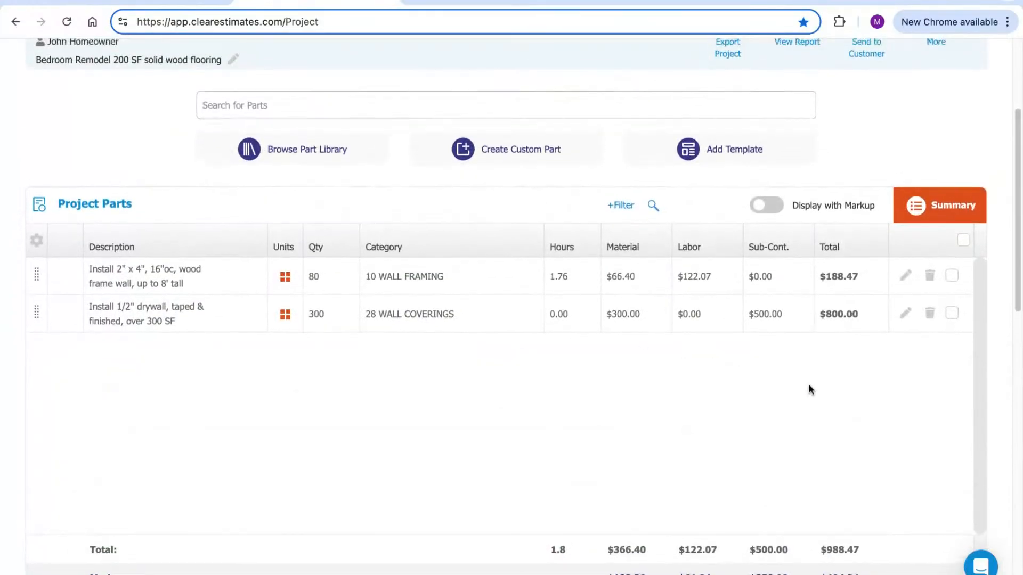
{"action": "scroll", "coordinate": [806, 405], "scroll_direction": "up", "scroll_amount": 4}
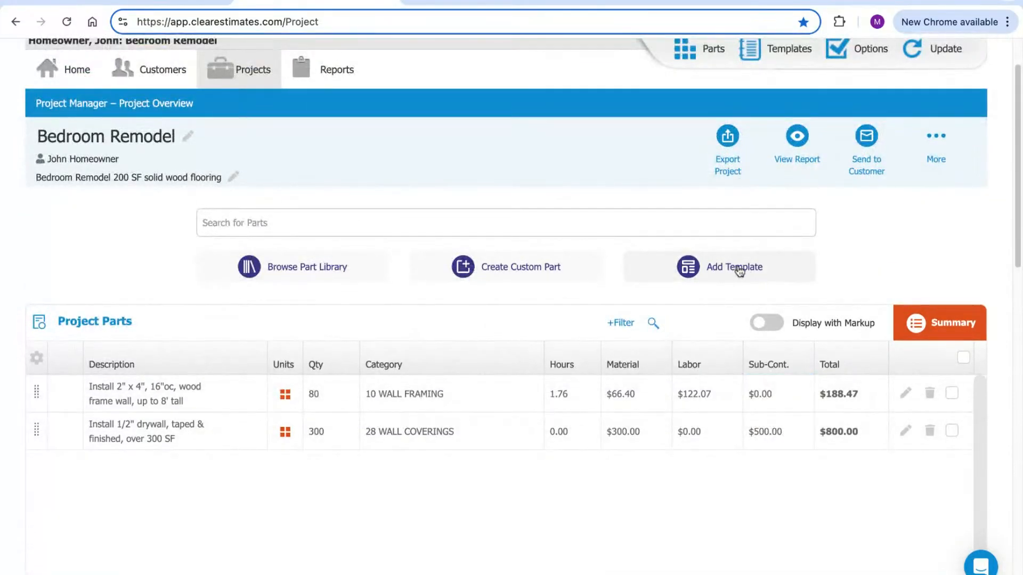
{"action": "scroll", "coordinate": [921, 256], "scroll_direction": "down", "scroll_amount": 1}
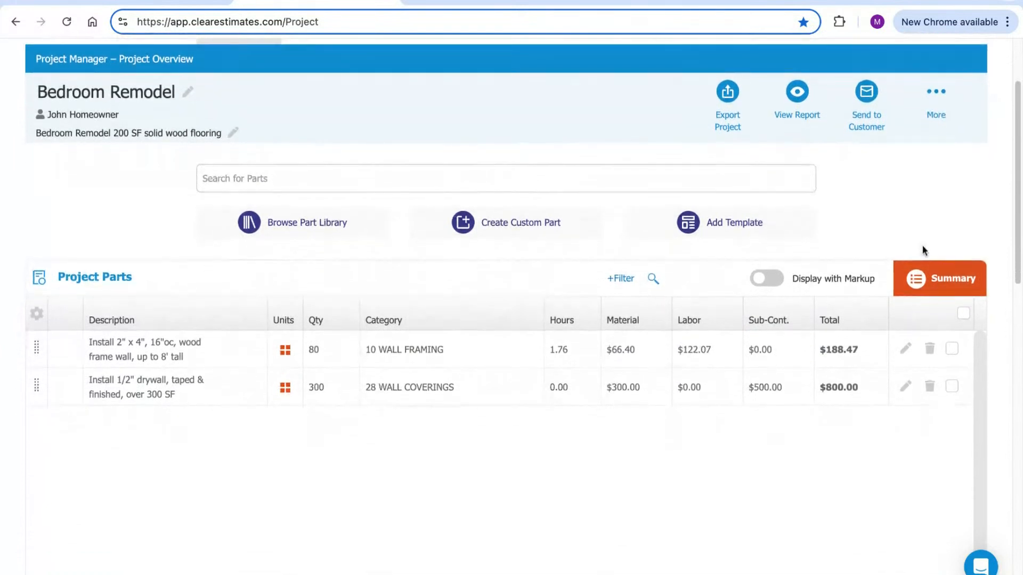
{"action": "left_click", "coordinate": [965, 316]}
{"action": "left_click", "coordinate": [959, 314]}
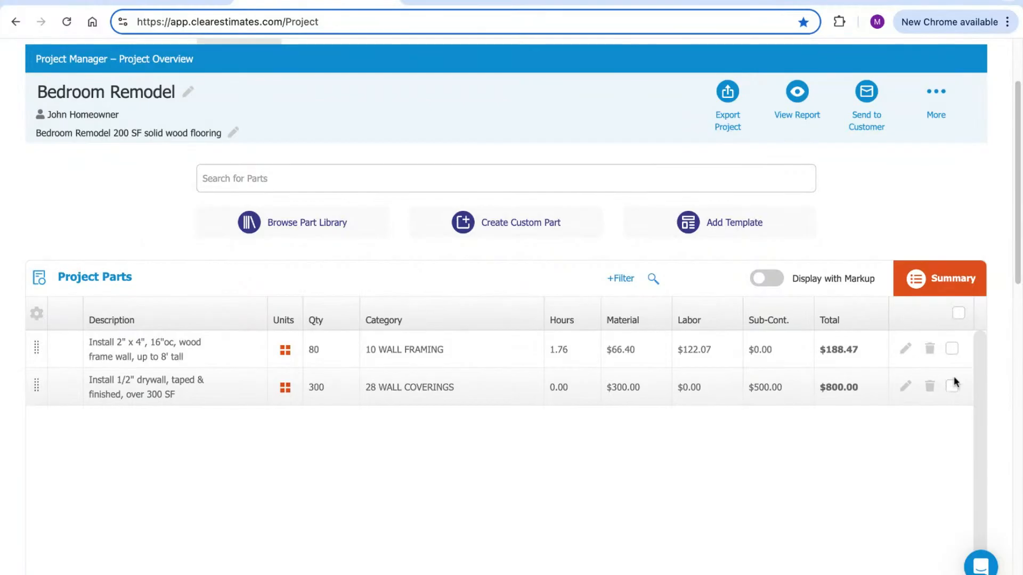
{"action": "left_click", "coordinate": [954, 389]}
{"action": "left_click", "coordinate": [953, 350]}
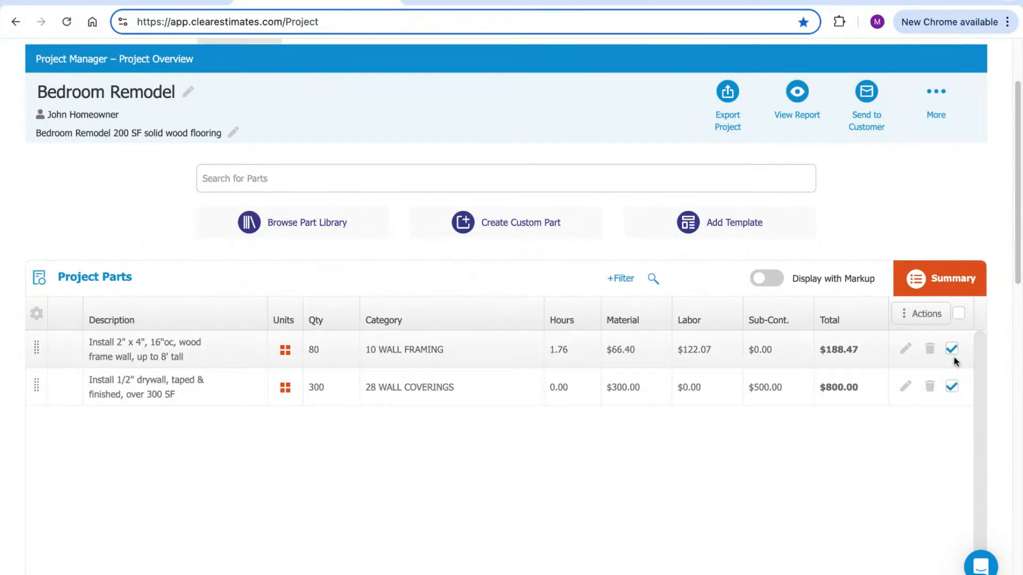
{"action": "left_click", "coordinate": [915, 319]}
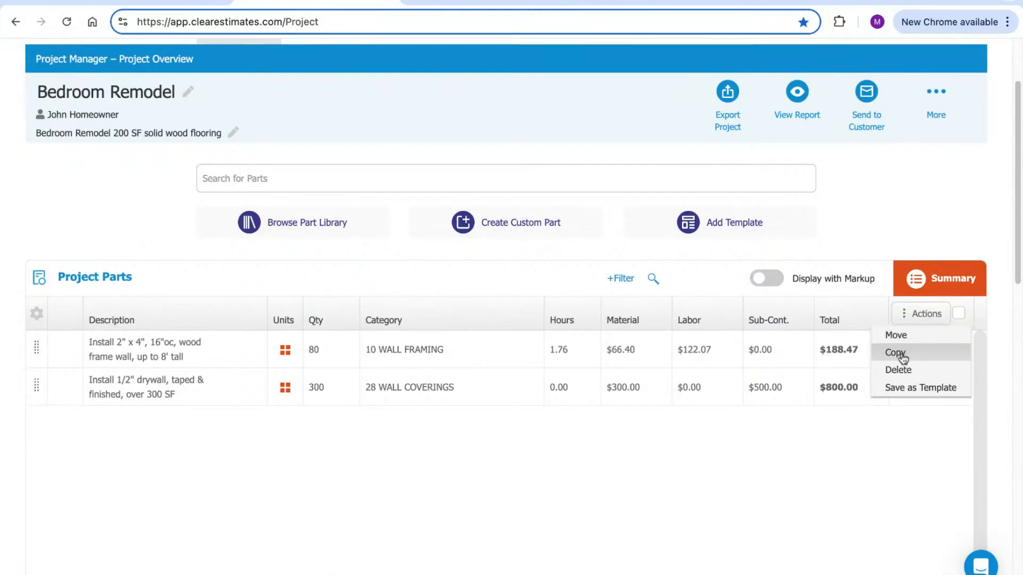
{"action": "left_click", "coordinate": [907, 371]}
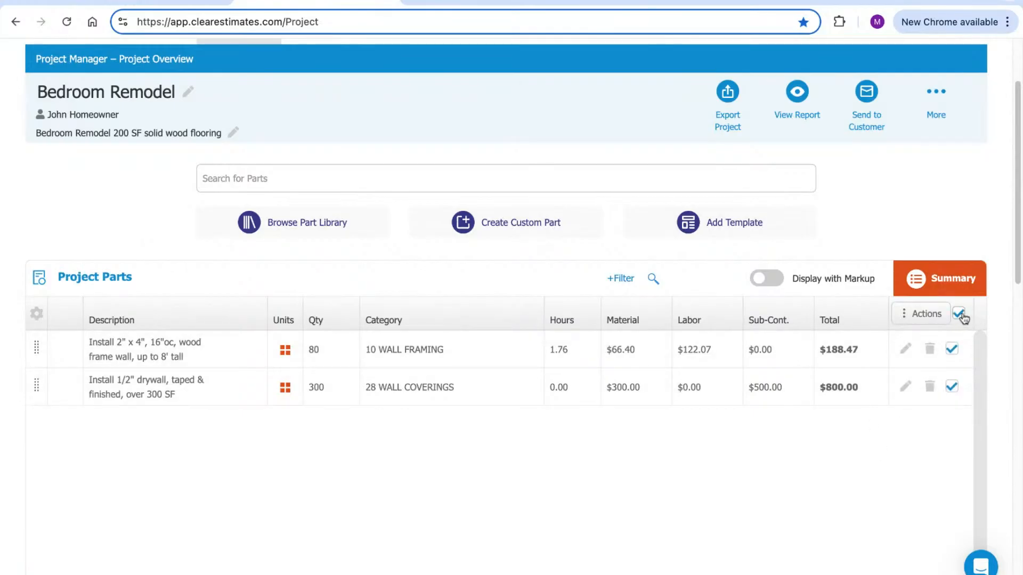
{"action": "left_click", "coordinate": [916, 318]}
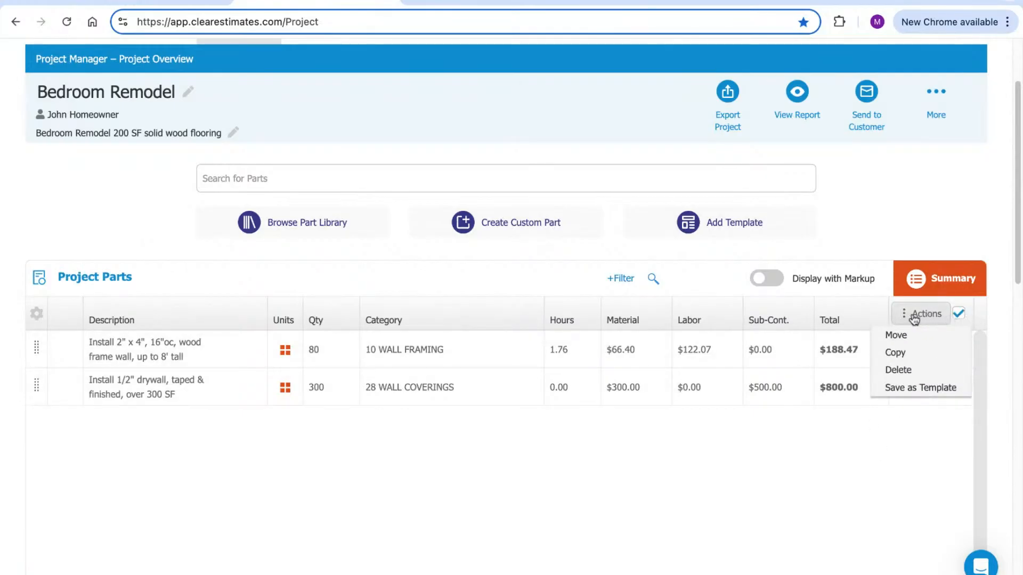
Delete the two marked parts from the Bedroom Remodel and bring up the Add Template dialog
{"action": "left_click", "coordinate": [912, 370]}
{"action": "left_click", "coordinate": [609, 373]}
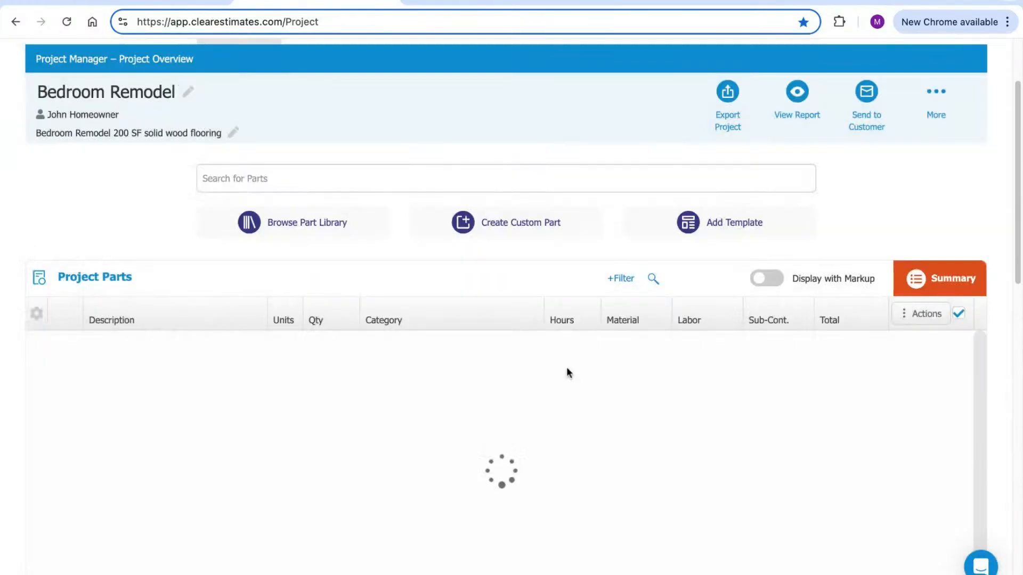
{"action": "scroll", "coordinate": [597, 421], "scroll_direction": "up", "scroll_amount": 1}
{"action": "scroll", "coordinate": [602, 434], "scroll_direction": "up", "scroll_amount": 1}
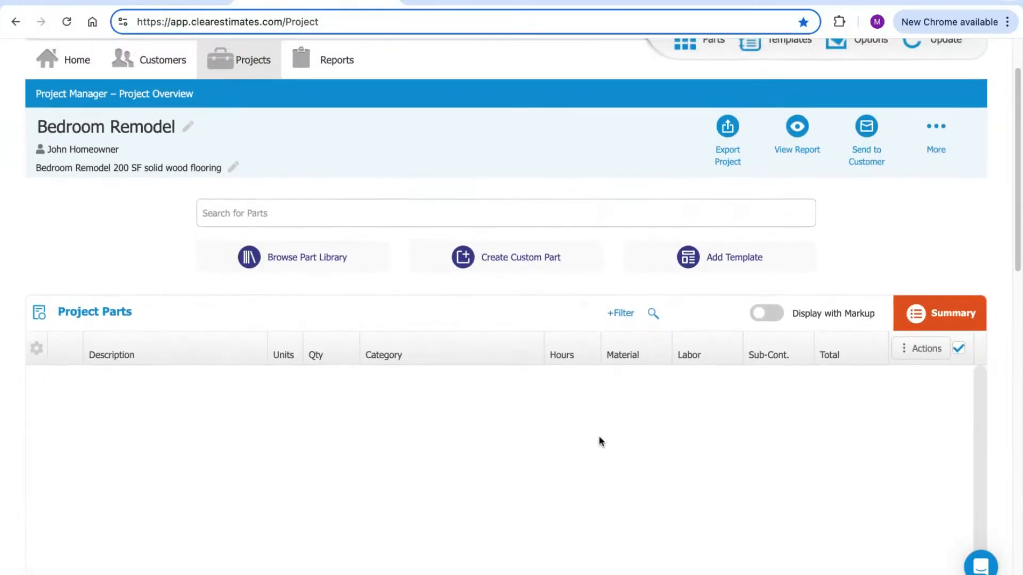
{"action": "left_click", "coordinate": [717, 262]}
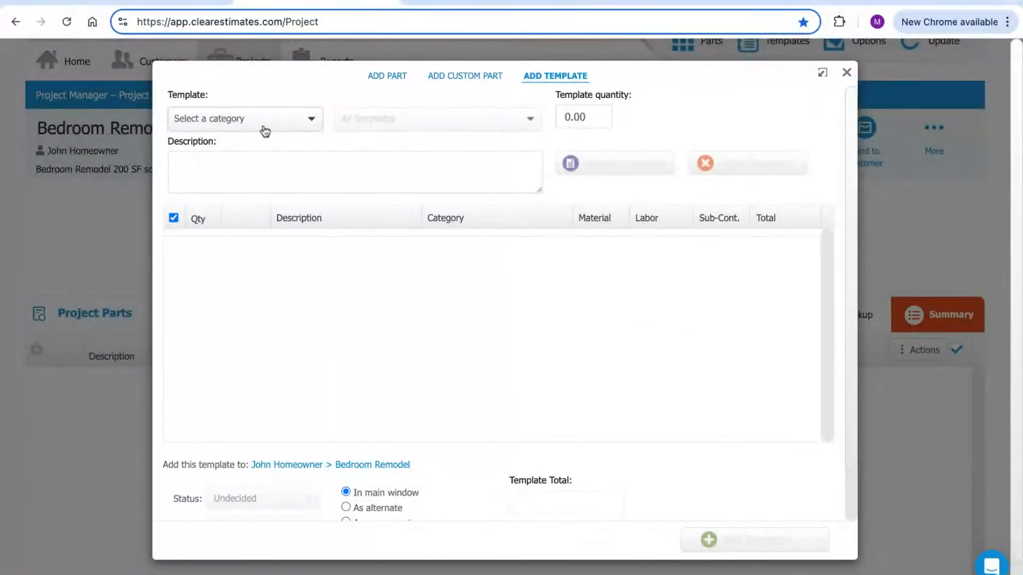
Set the Add Template category dropdown to Bathroom
{"action": "left_click", "coordinate": [218, 120]}
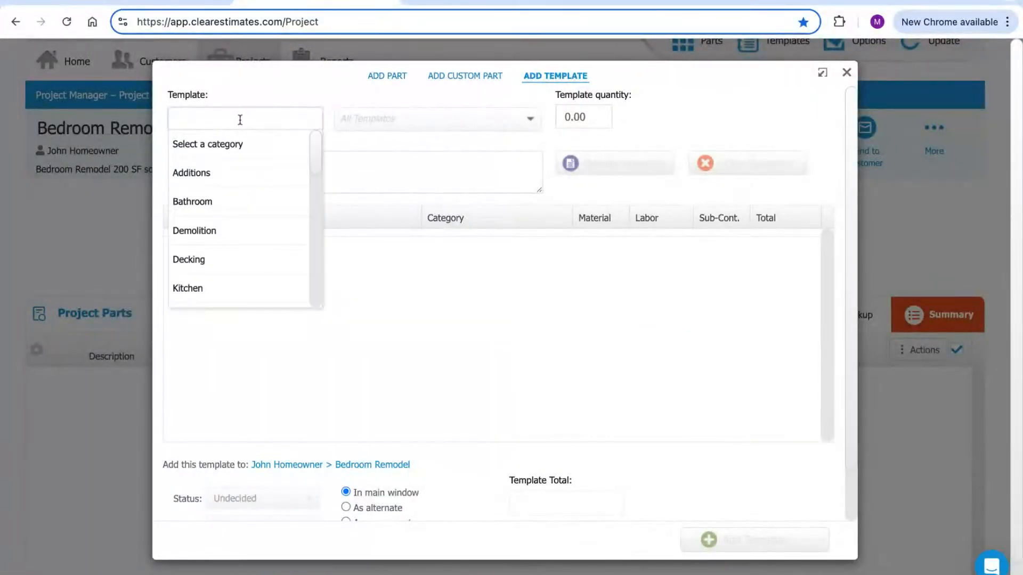
{"action": "scroll", "coordinate": [314, 153], "scroll_direction": "down", "scroll_amount": 1}
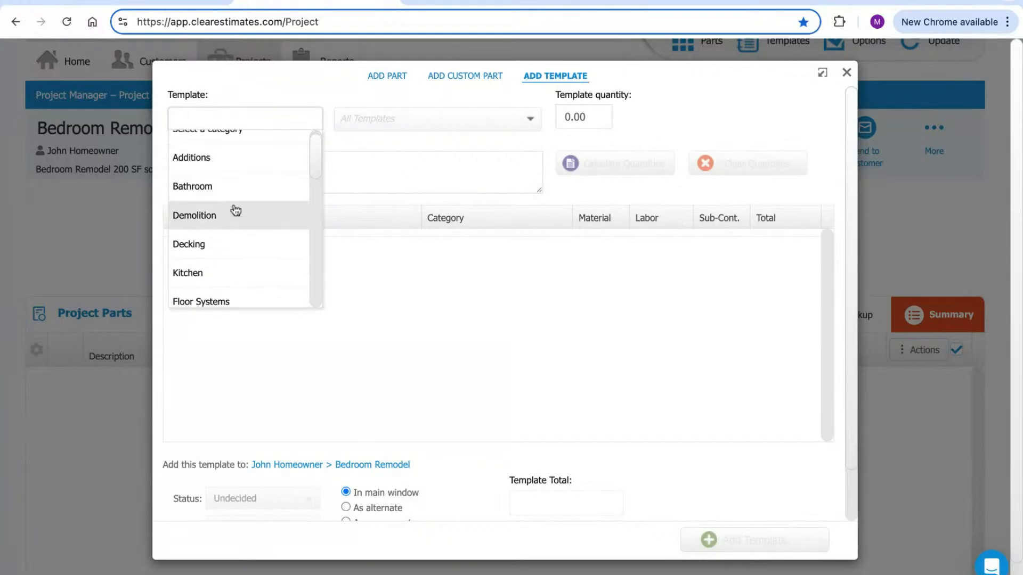
{"action": "scroll", "coordinate": [315, 171], "scroll_direction": "down", "scroll_amount": 6}
{"action": "scroll", "coordinate": [316, 169], "scroll_direction": "down", "scroll_amount": 4}
{"action": "scroll", "coordinate": [316, 170], "scroll_direction": "down", "scroll_amount": 2}
{"action": "scroll", "coordinate": [245, 216], "scroll_direction": "down", "scroll_amount": 4}
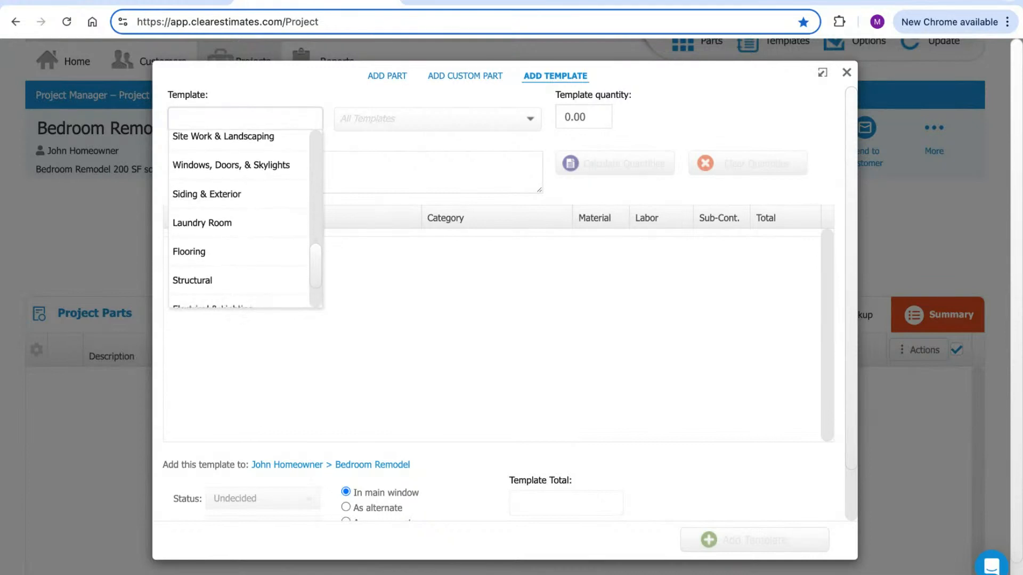
{"action": "scroll", "coordinate": [245, 216], "scroll_direction": "up", "scroll_amount": 9}
{"action": "scroll", "coordinate": [246, 216], "scroll_direction": "up", "scroll_amount": 5}
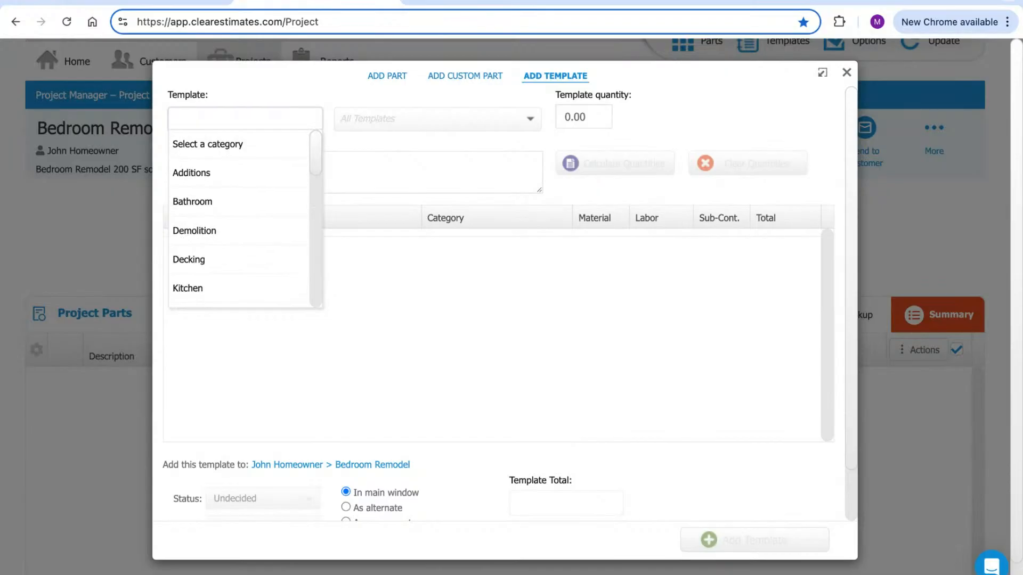
{"action": "scroll", "coordinate": [224, 166], "scroll_direction": "down", "scroll_amount": 1}
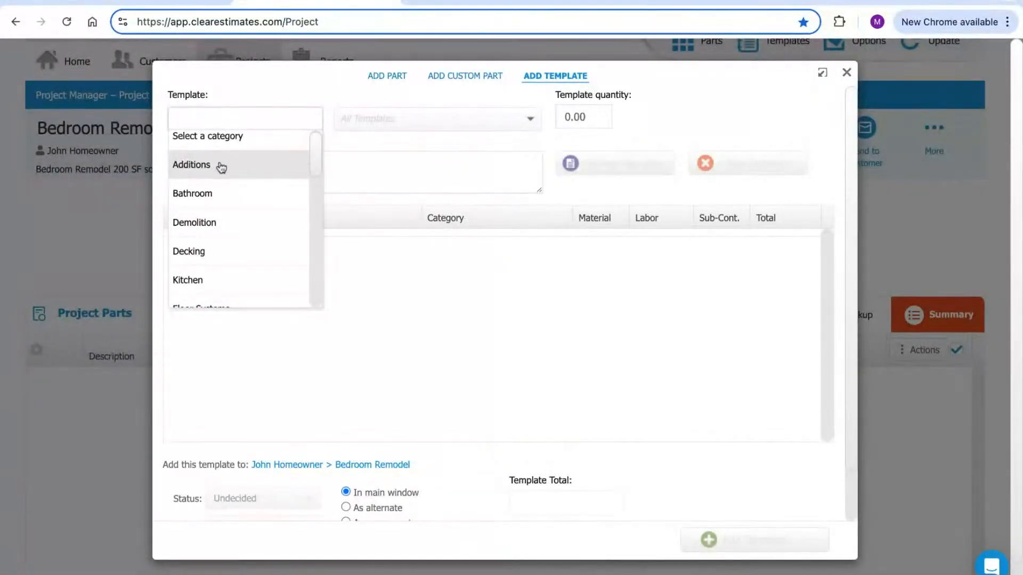
{"action": "left_click", "coordinate": [192, 198]}
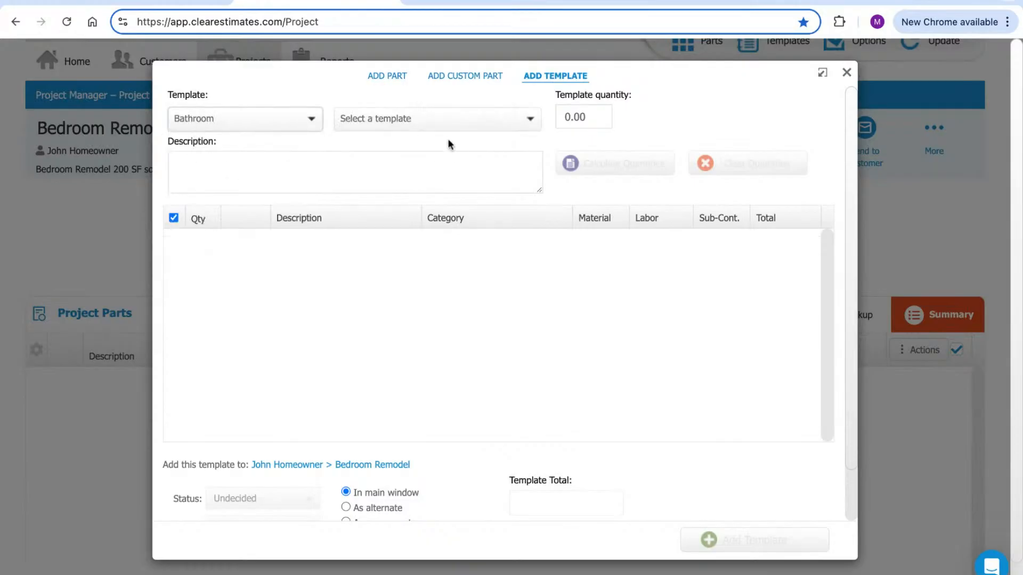
Choose the 'Bathroom, Remodel, Average Grade' template so its demolition and plumbing parts load
{"action": "left_click", "coordinate": [530, 121]}
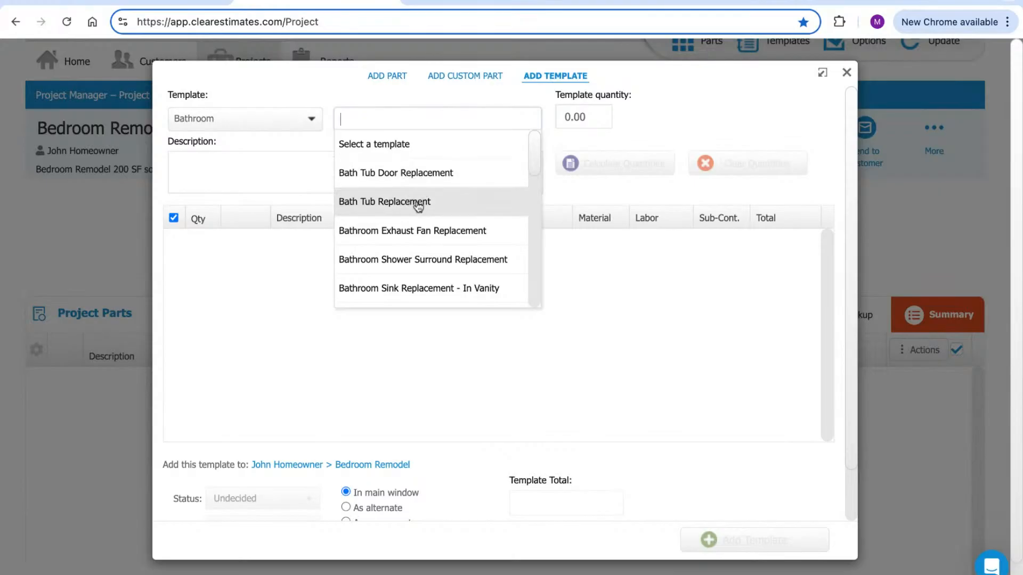
{"action": "scroll", "coordinate": [534, 161], "scroll_direction": "down", "scroll_amount": 1}
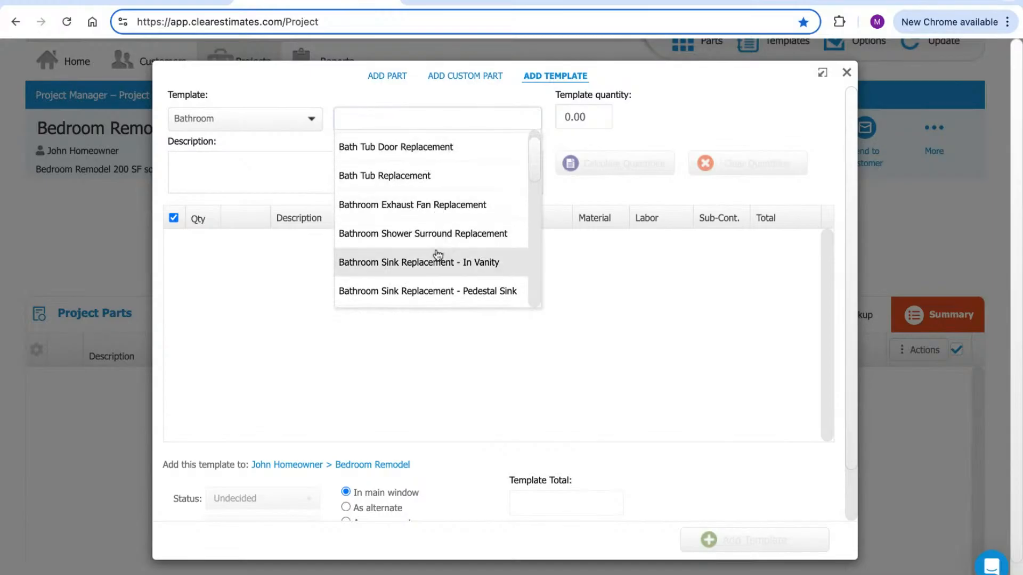
{"action": "scroll", "coordinate": [541, 171], "scroll_direction": "down", "scroll_amount": 5}
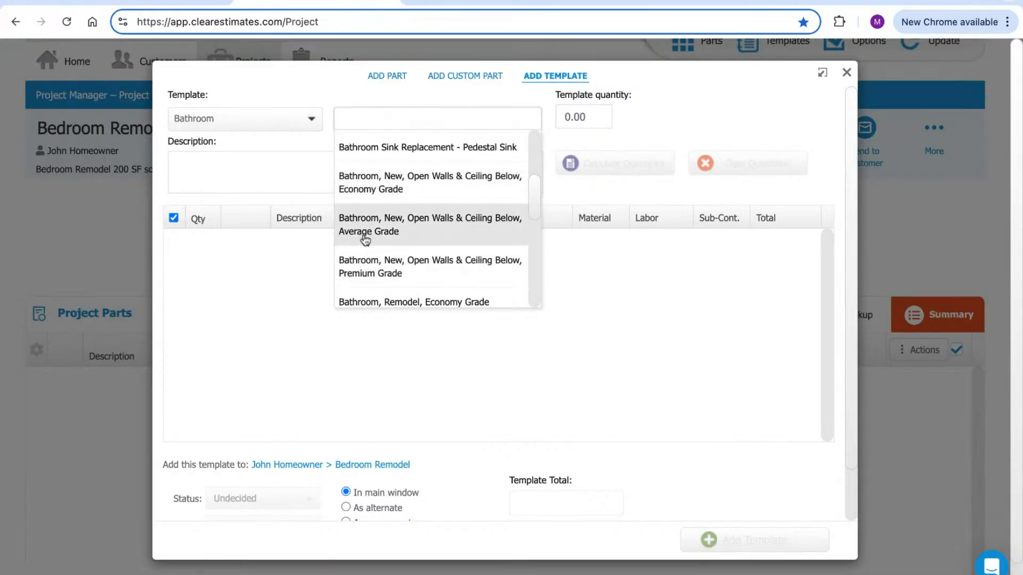
{"action": "scroll", "coordinate": [532, 201], "scroll_direction": "down", "scroll_amount": 4}
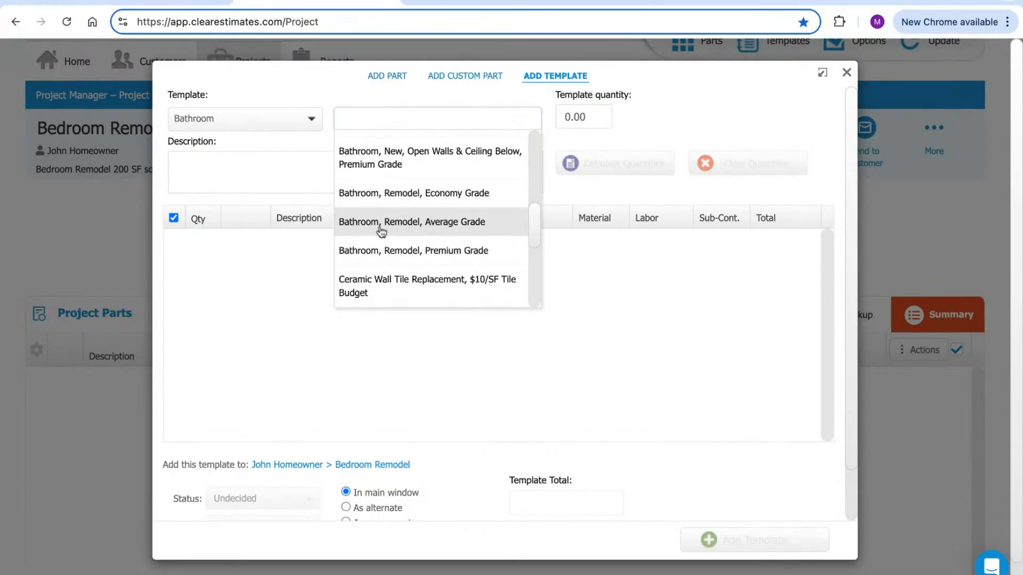
{"action": "left_click", "coordinate": [401, 228]}
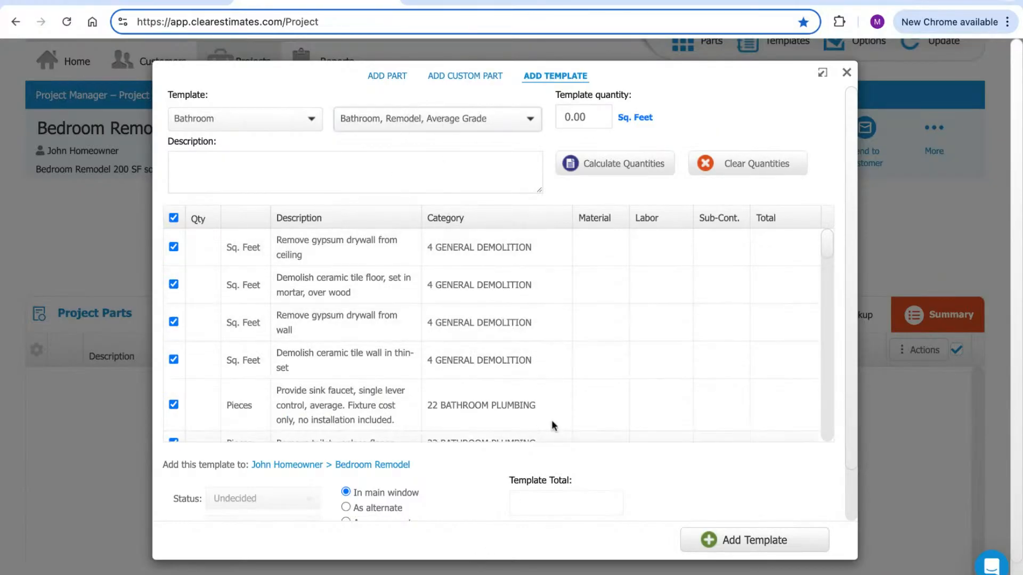
{"action": "scroll", "coordinate": [823, 247], "scroll_direction": "down", "scroll_amount": 1}
{"action": "scroll", "coordinate": [827, 251], "scroll_direction": "down", "scroll_amount": 3}
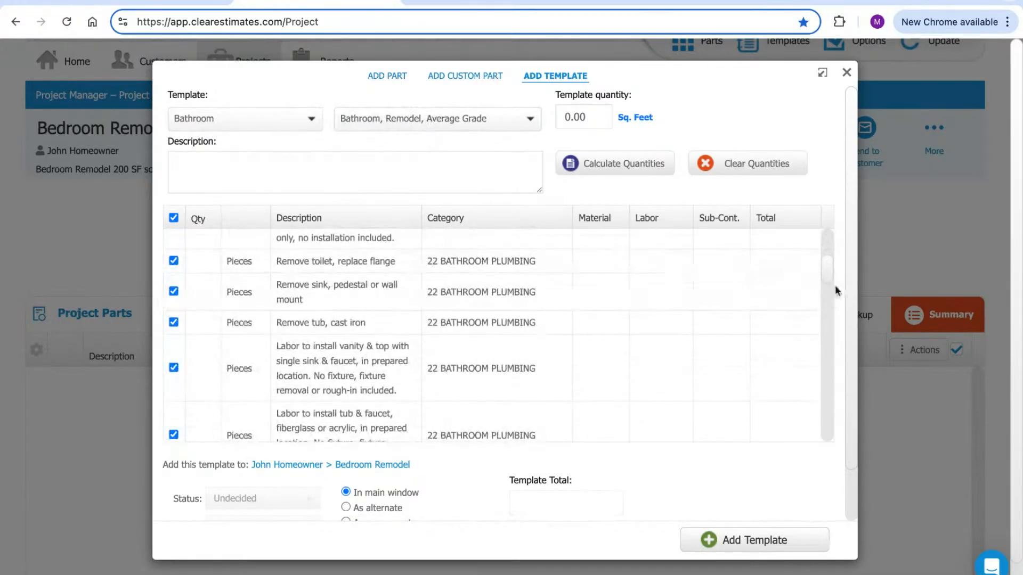
{"action": "scroll", "coordinate": [829, 271], "scroll_direction": "up", "scroll_amount": 2}
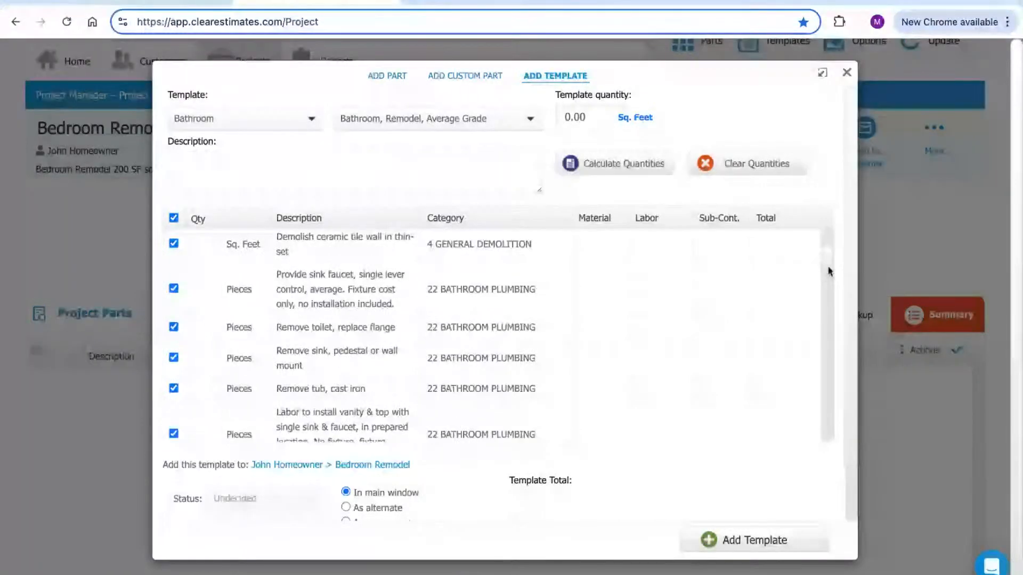
{"action": "scroll", "coordinate": [829, 270], "scroll_direction": "down", "scroll_amount": 1}
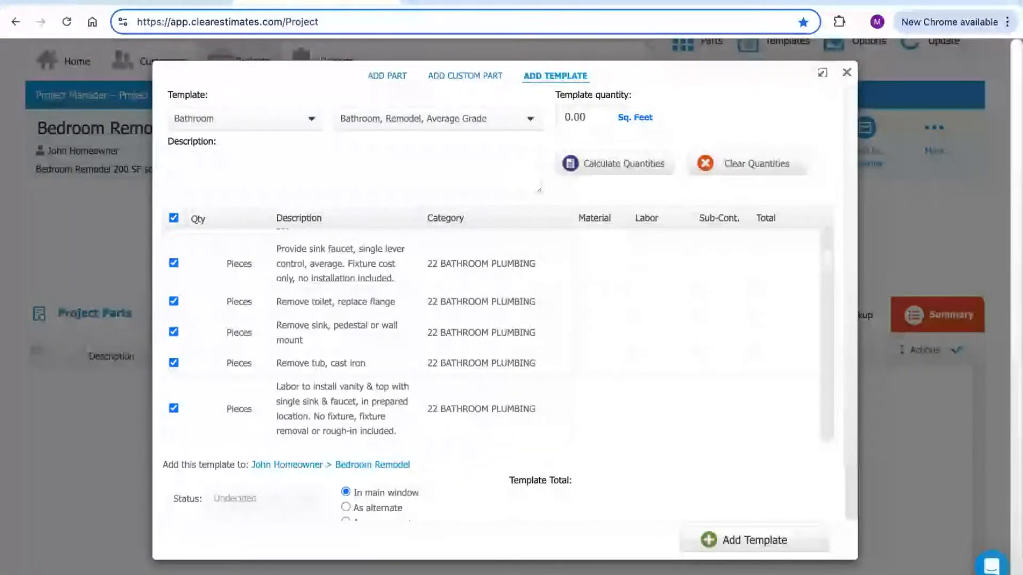
{"action": "scroll", "coordinate": [829, 271], "scroll_direction": "up", "scroll_amount": 4}
{"action": "scroll", "coordinate": [829, 271], "scroll_direction": "down", "scroll_amount": 2}
{"action": "scroll", "coordinate": [829, 271], "scroll_direction": "down", "scroll_amount": 5}
{"action": "scroll", "coordinate": [829, 271], "scroll_direction": "down", "scroll_amount": 5}
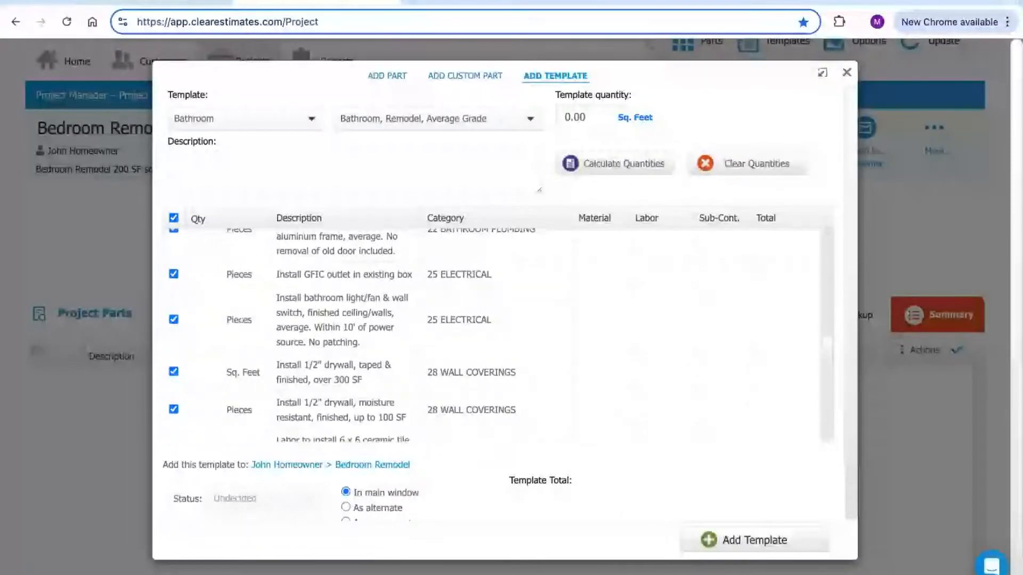
{"action": "scroll", "coordinate": [496, 335], "scroll_direction": "down", "scroll_amount": 2}
{"action": "scroll", "coordinate": [495, 336], "scroll_direction": "down", "scroll_amount": 4}
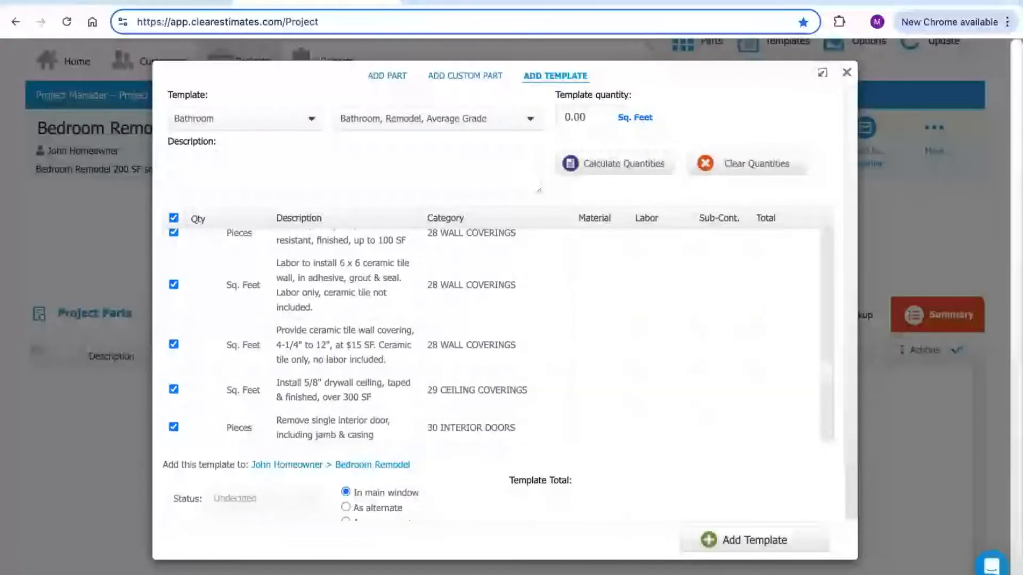
{"action": "scroll", "coordinate": [496, 336], "scroll_direction": "down", "scroll_amount": 5}
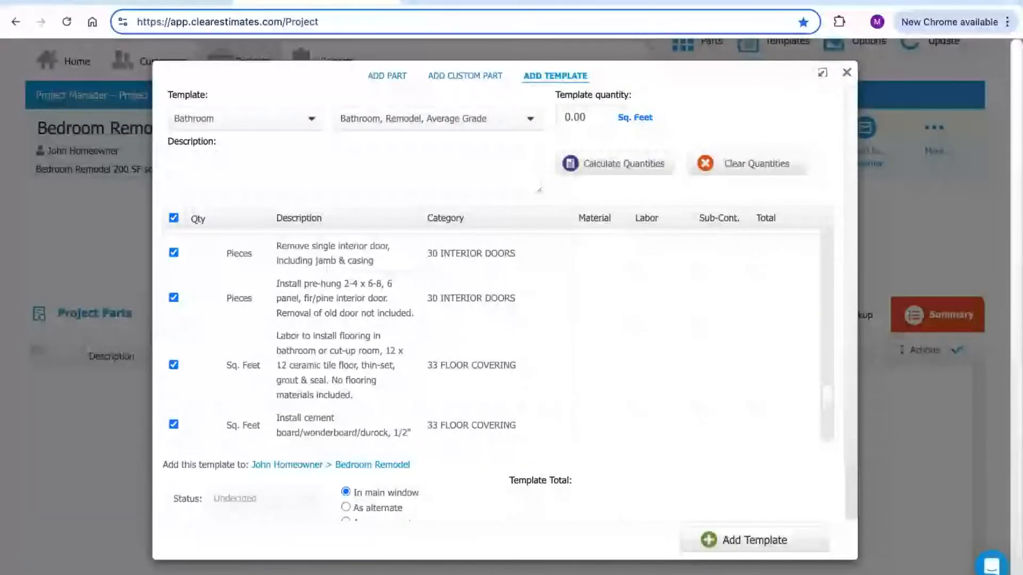
{"action": "scroll", "coordinate": [495, 336], "scroll_direction": "up", "scroll_amount": 10}
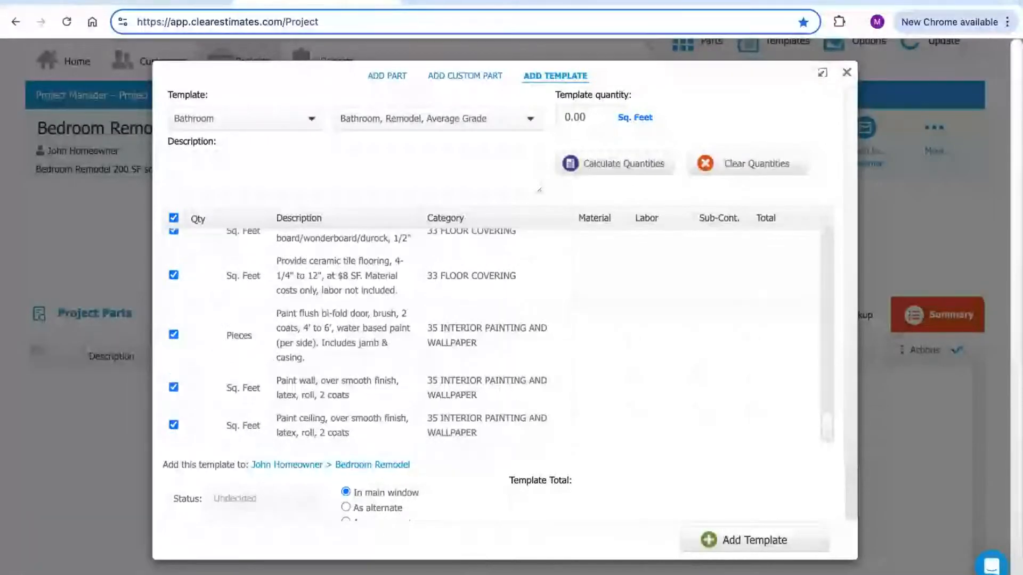
{"action": "scroll", "coordinate": [495, 335], "scroll_direction": "up", "scroll_amount": 3}
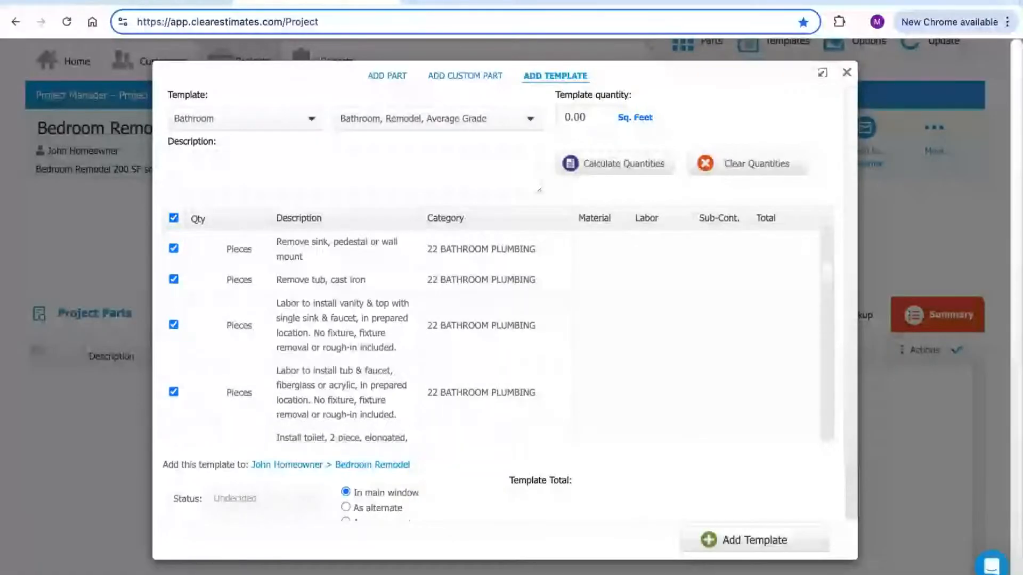
{"action": "scroll", "coordinate": [495, 335], "scroll_direction": "up", "scroll_amount": 3}
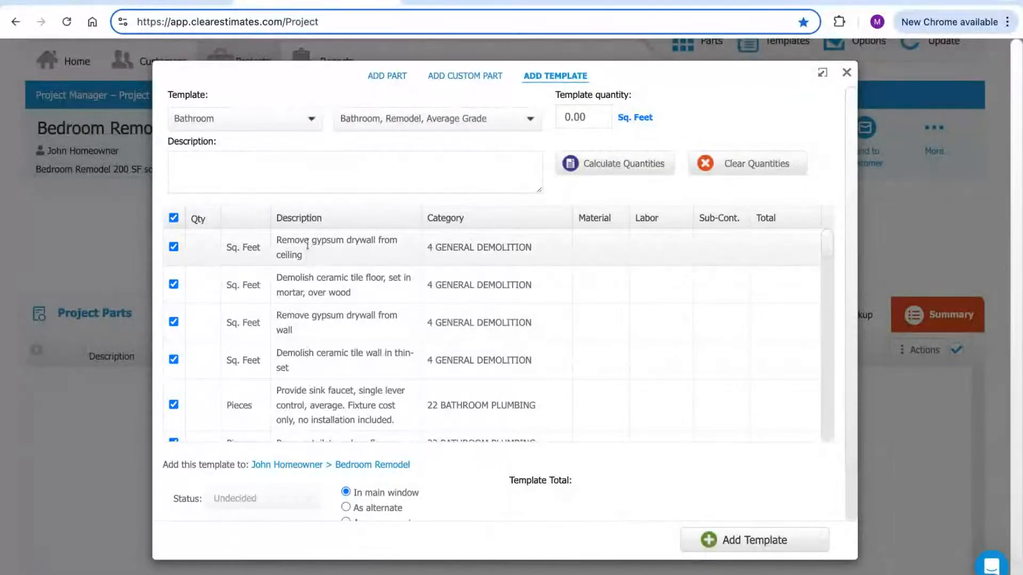
{"action": "left_click", "coordinate": [594, 117]}
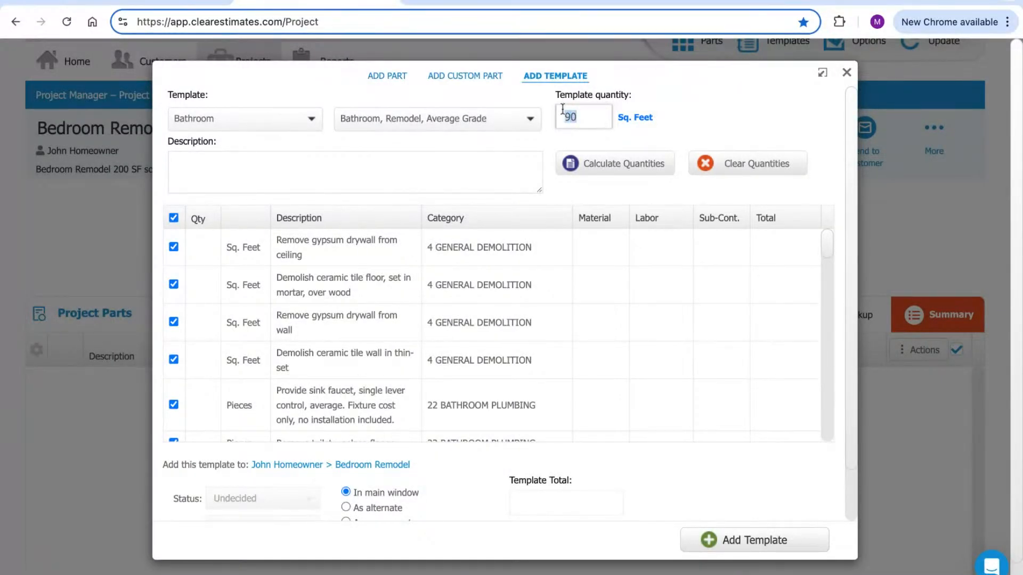
Enter 90 sq ft as the template quantity and calculate the part quantities
{"action": "triple_click", "coordinate": [650, 118]}
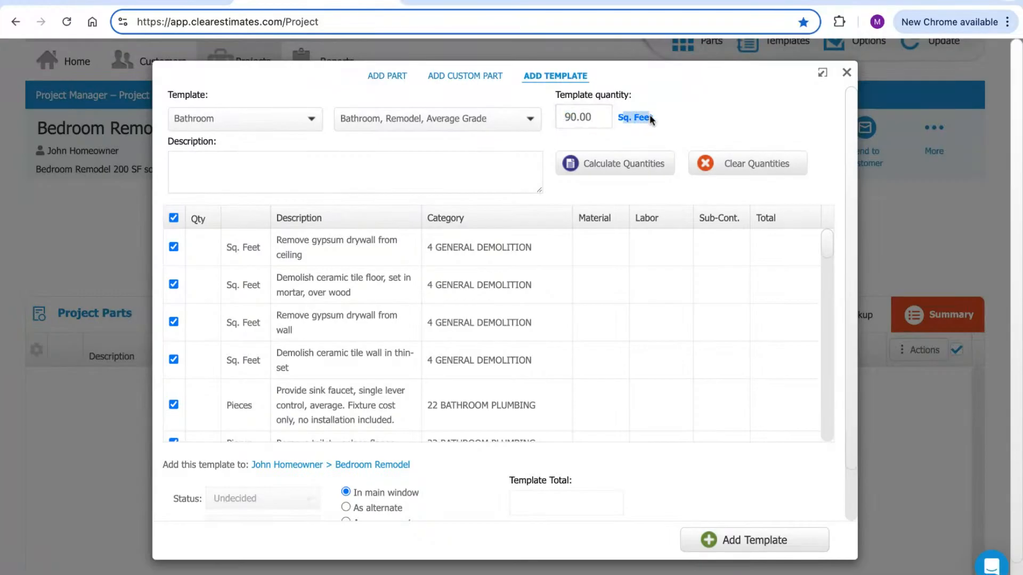
{"action": "left_click", "coordinate": [594, 127]}
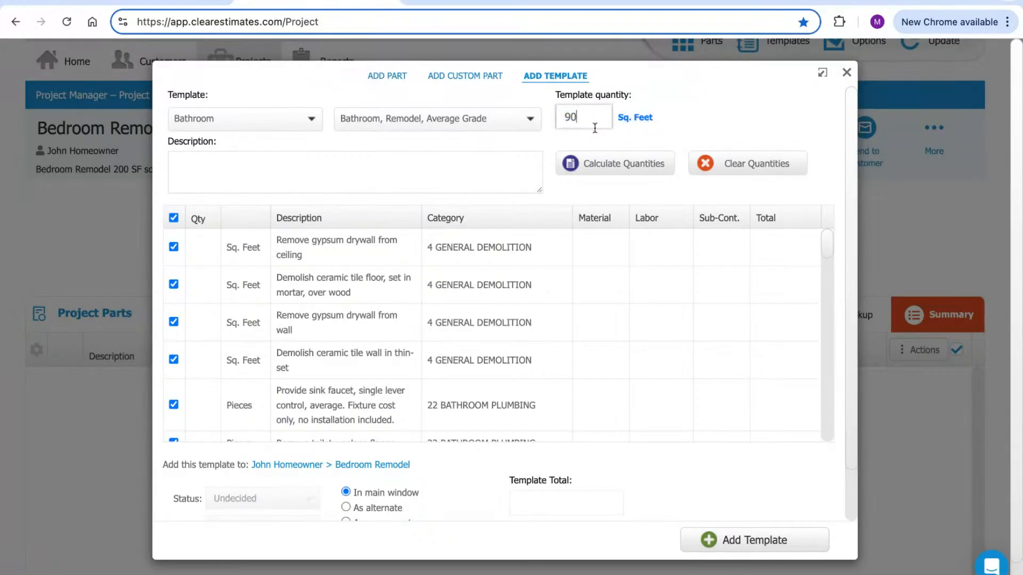
{"action": "left_click", "coordinate": [609, 165]}
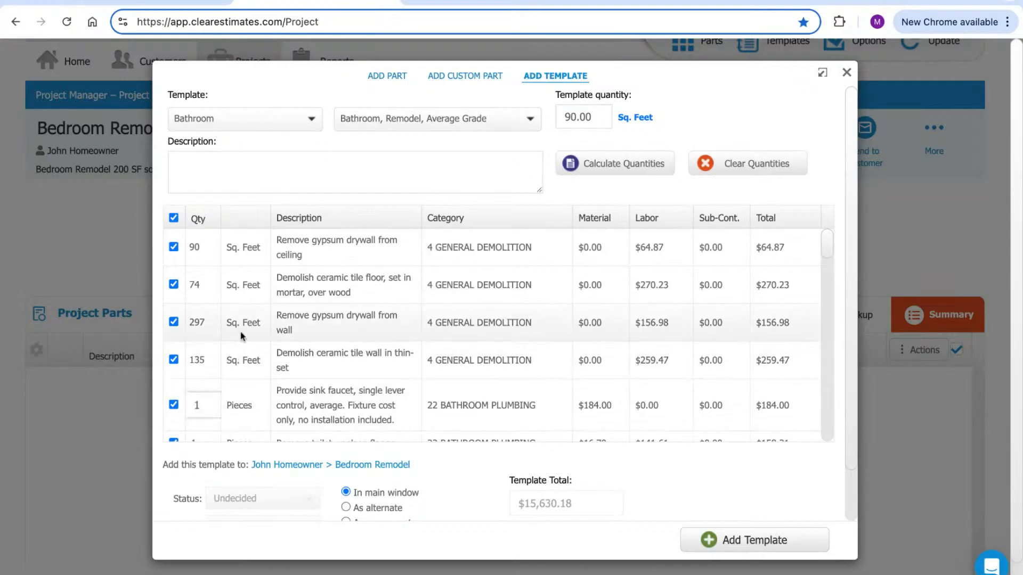
Review the part rows, unchecking wall drywall removal and keeping tile floor demolition at 74
{"action": "left_click", "coordinate": [197, 248]}
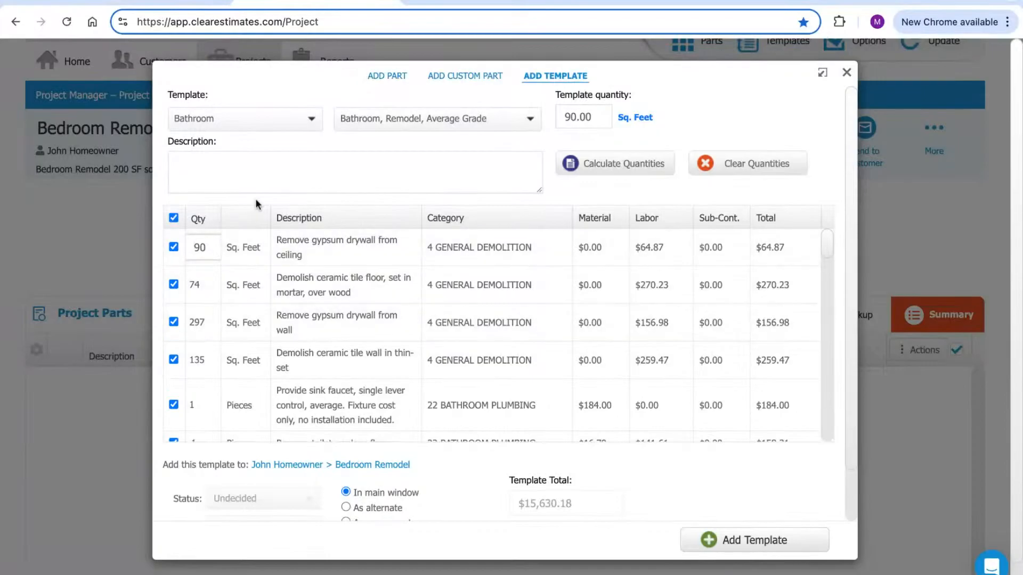
{"action": "left_click", "coordinate": [174, 322]}
{"action": "left_click", "coordinate": [174, 285]}
{"action": "left_click", "coordinate": [174, 285]}
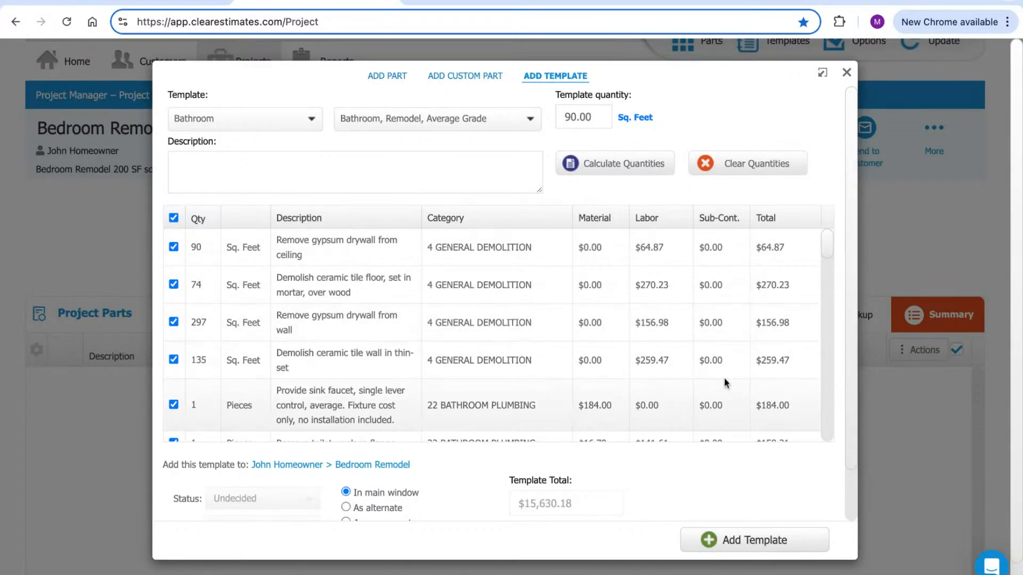
{"action": "left_click", "coordinate": [199, 286]}
{"action": "left_click", "coordinate": [400, 274]}
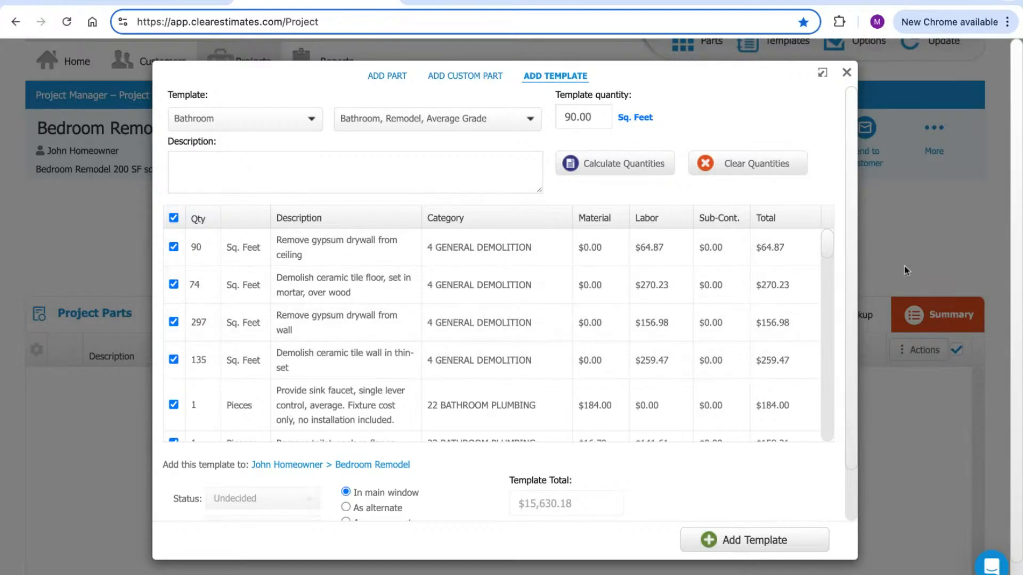
{"action": "scroll", "coordinate": [833, 247], "scroll_direction": "down", "scroll_amount": 10}
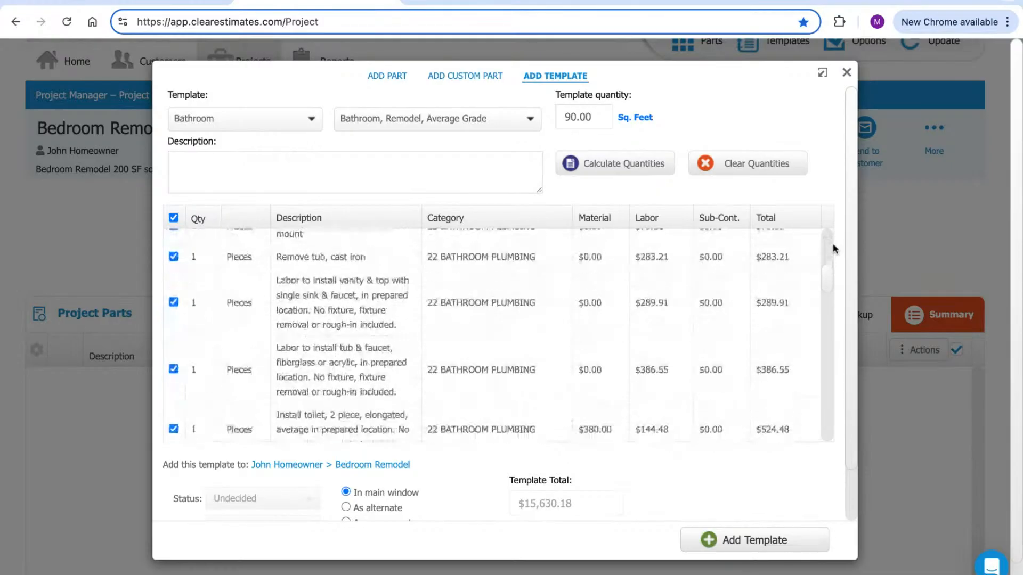
{"action": "scroll", "coordinate": [835, 248], "scroll_direction": "down", "scroll_amount": 10}
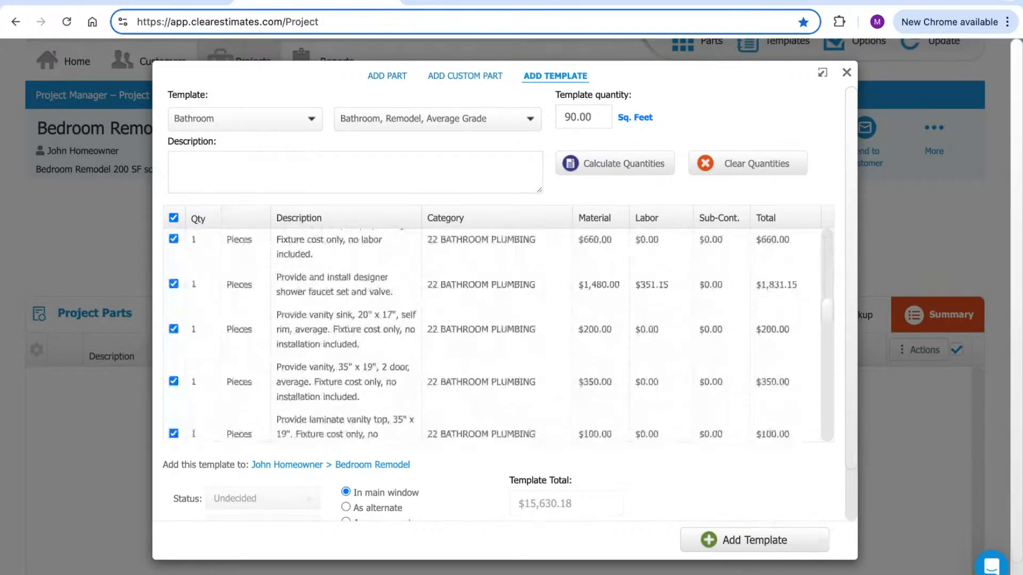
{"action": "scroll", "coordinate": [482, 338], "scroll_direction": "down", "scroll_amount": 3}
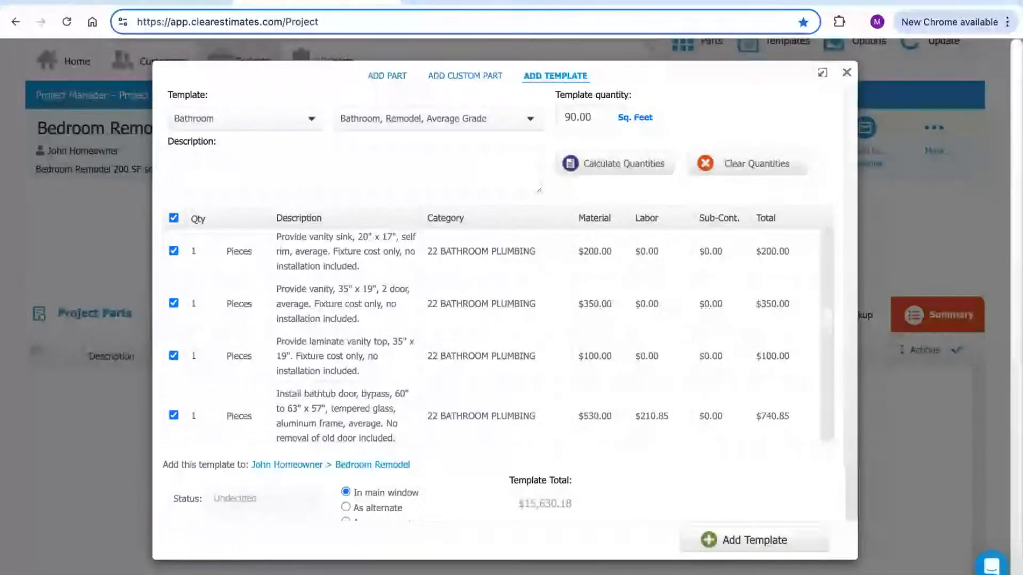
{"action": "scroll", "coordinate": [804, 372], "scroll_direction": "down", "scroll_amount": 3}
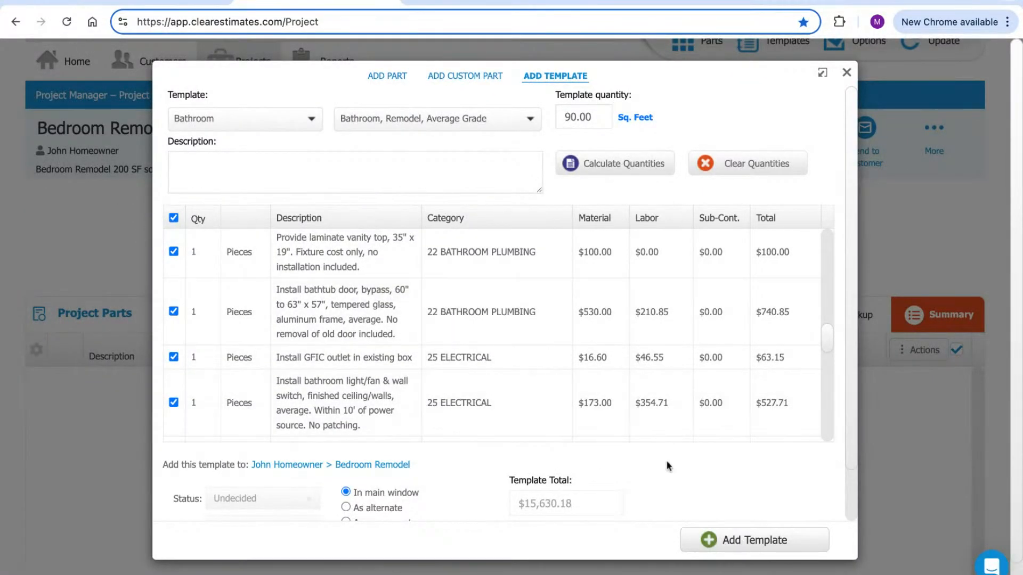
{"action": "scroll", "coordinate": [657, 410], "scroll_direction": "up", "scroll_amount": 10}
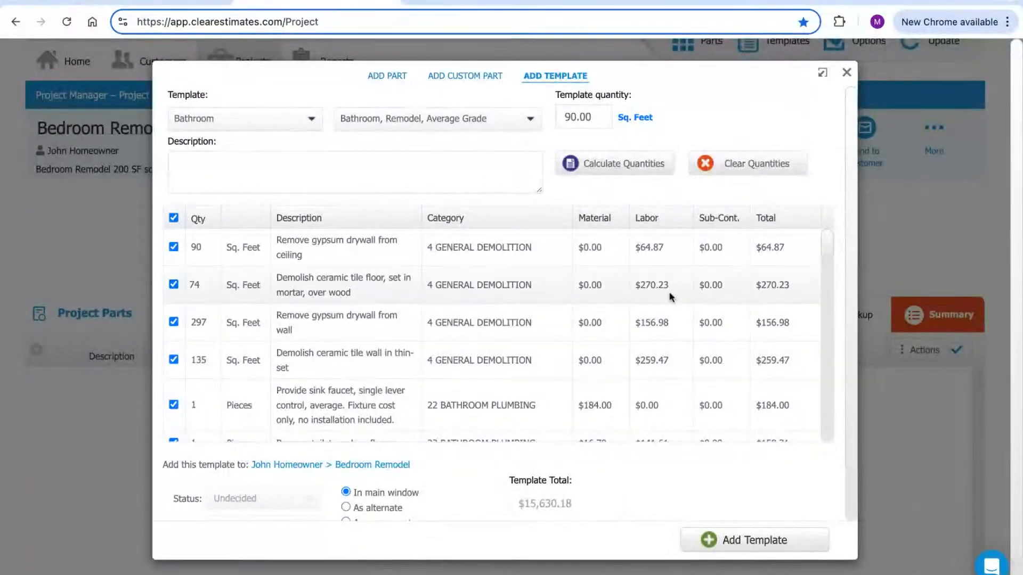
{"action": "scroll", "coordinate": [830, 184], "scroll_direction": "down", "scroll_amount": 1}
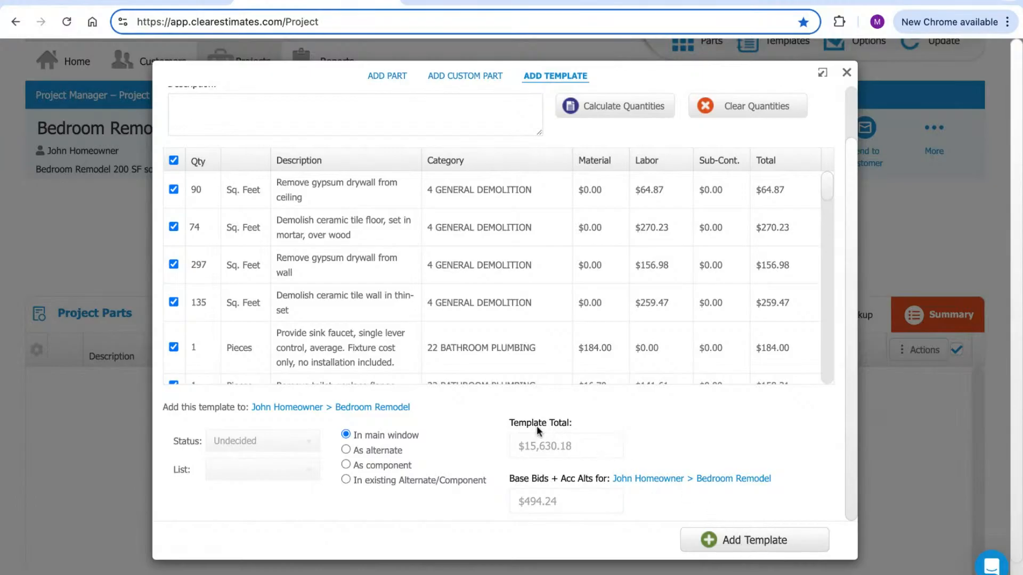
{"action": "scroll", "coordinate": [533, 449], "scroll_direction": "down", "scroll_amount": 1}
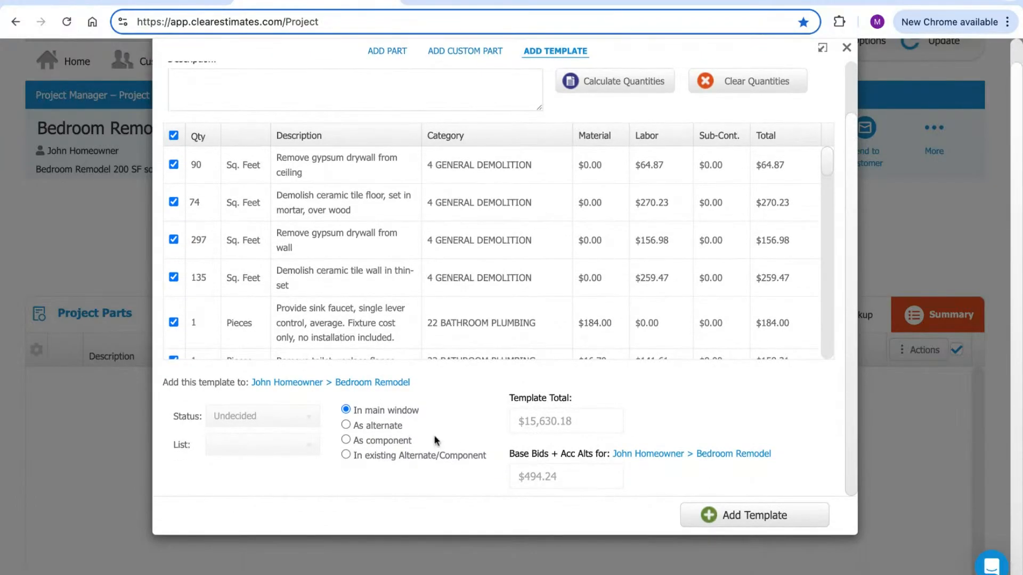
{"action": "left_click_drag", "start_coordinate": [376, 425], "coordinate": [353, 426]}
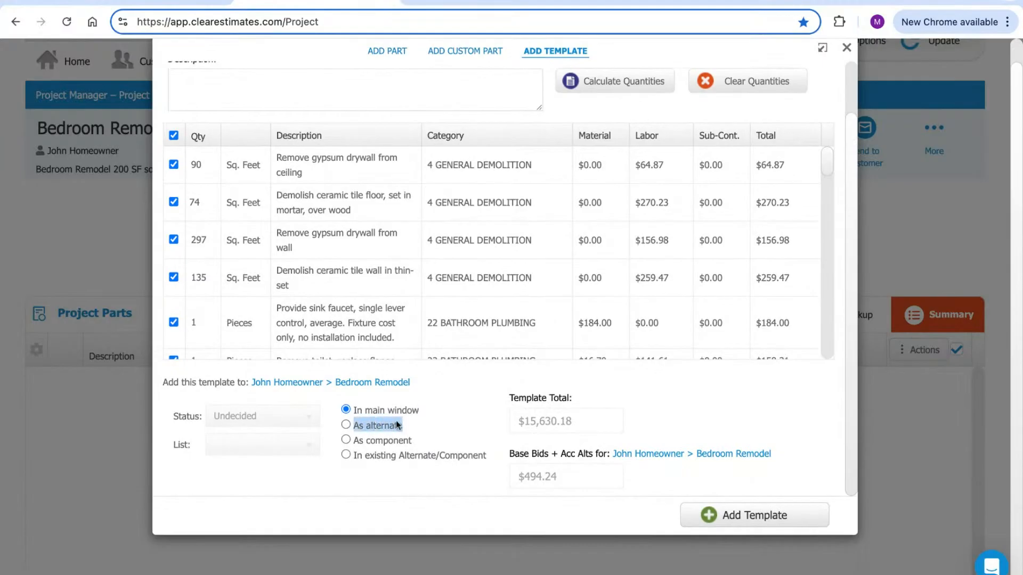
{"action": "left_click_drag", "start_coordinate": [411, 441], "coordinate": [365, 441]}
{"action": "left_click_drag", "start_coordinate": [486, 454], "coordinate": [392, 454]}
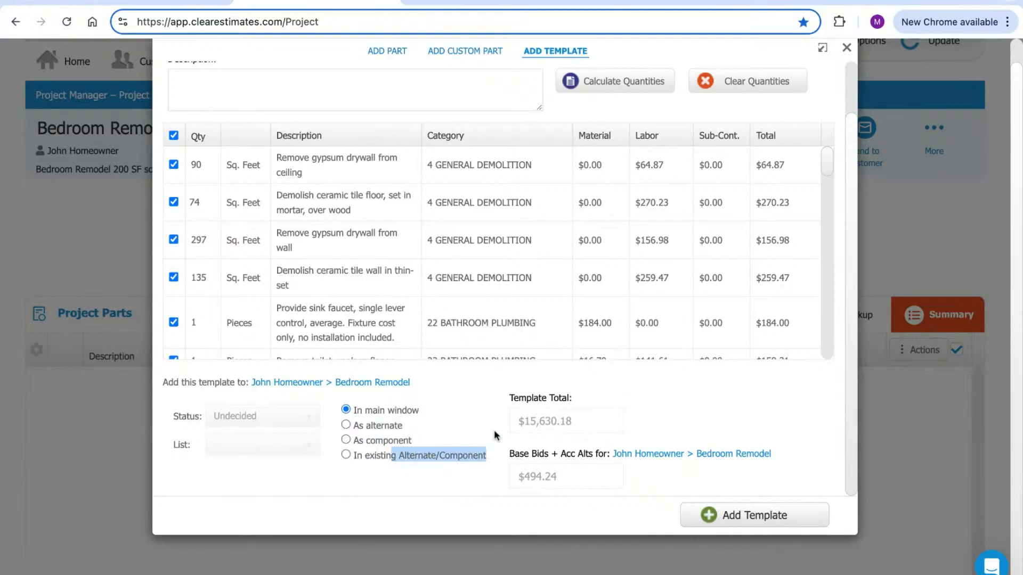
{"action": "left_click", "coordinate": [460, 405]}
{"action": "scroll", "coordinate": [726, 398], "scroll_direction": "up", "scroll_amount": 5}
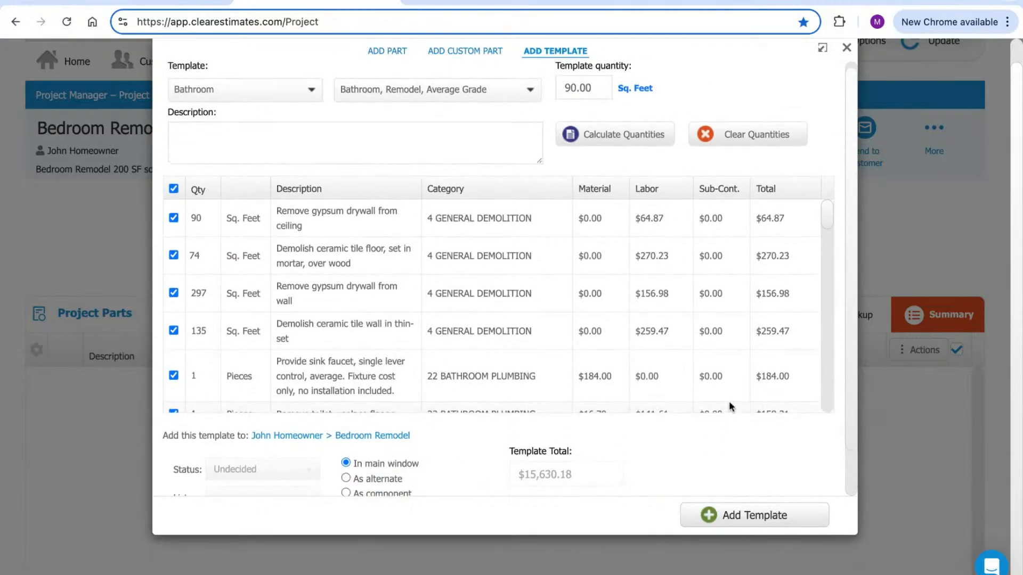
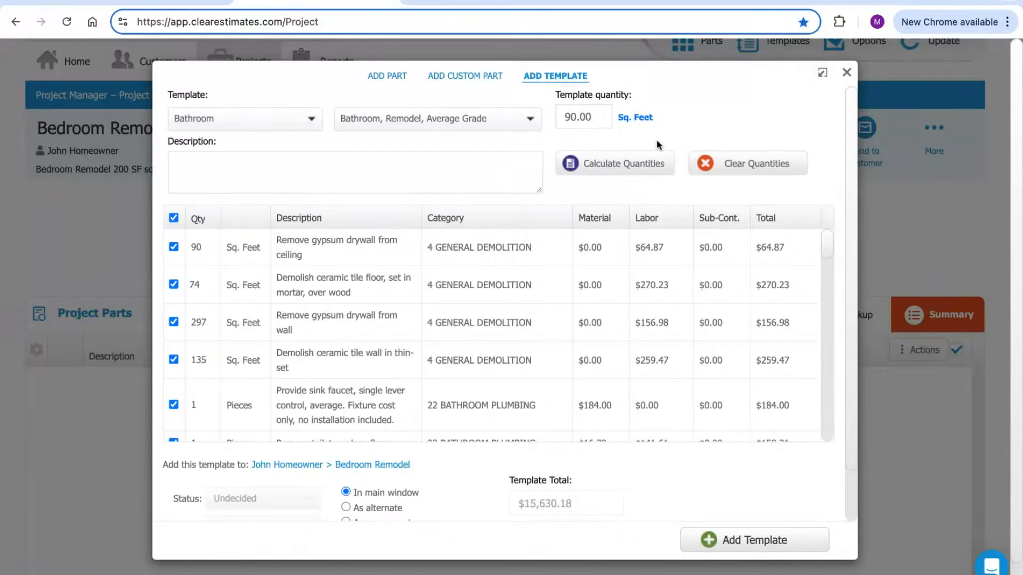
Zero out all of the Bathroom Remodel template quantities and copy its parts into the project
{"action": "left_click", "coordinate": [742, 168]}
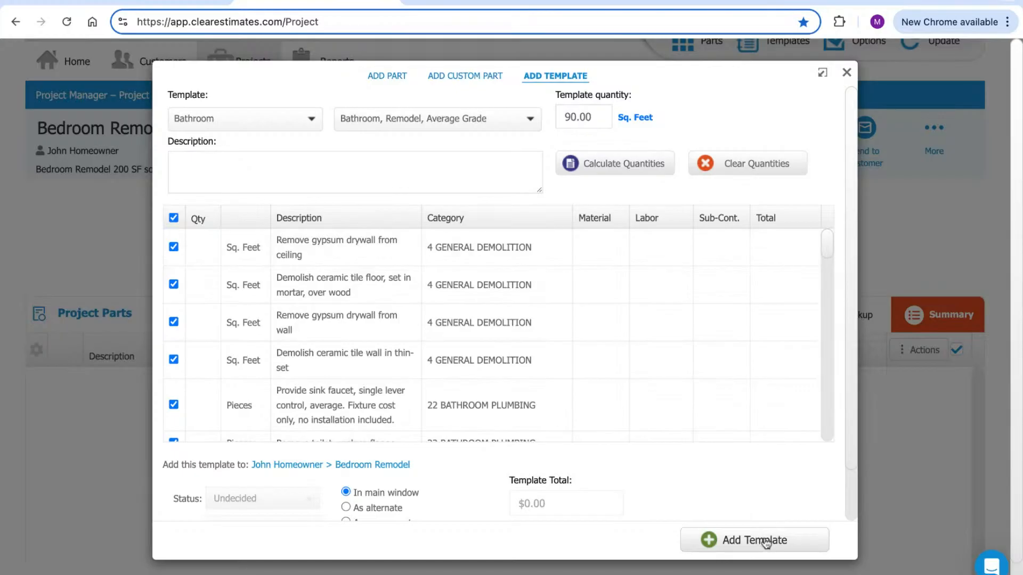
{"action": "left_click", "coordinate": [766, 542]}
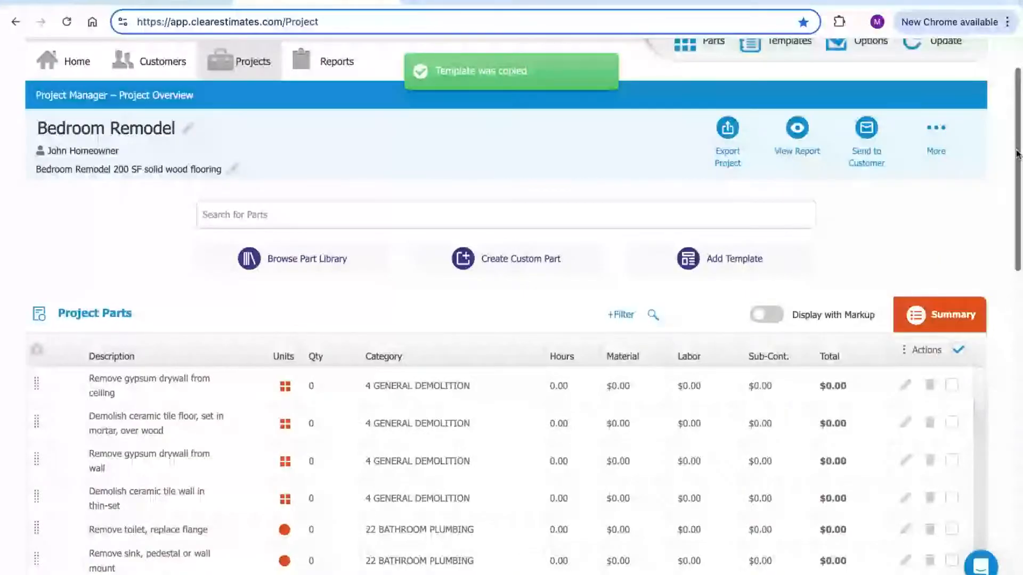
{"action": "scroll", "coordinate": [1017, 154], "scroll_direction": "down", "scroll_amount": 1}
Set the ceiling drywall removal quantity to 200 square feet
{"action": "scroll", "coordinate": [1015, 151], "scroll_direction": "down", "scroll_amount": 2}
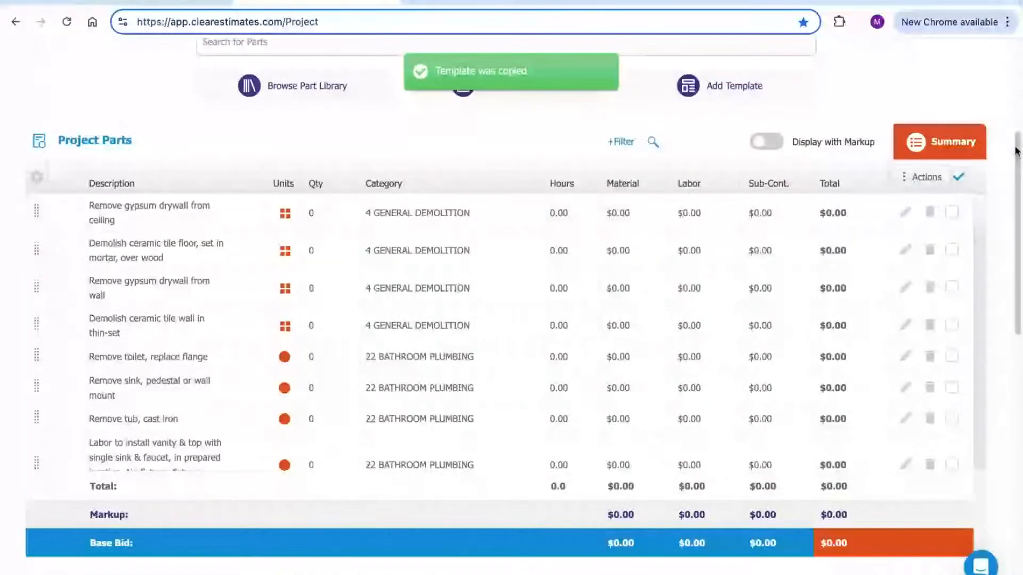
{"action": "left_click", "coordinate": [319, 228]}
{"action": "key", "text": "Tab"}
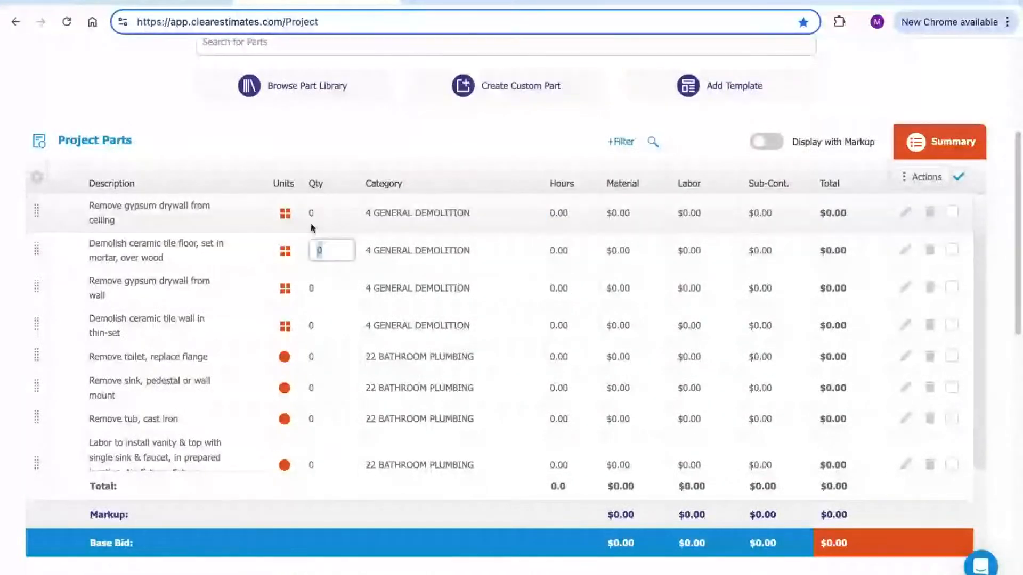
{"action": "left_click", "coordinate": [329, 220]}
{"action": "type", "text": "200"}
{"action": "left_click", "coordinate": [322, 182]}
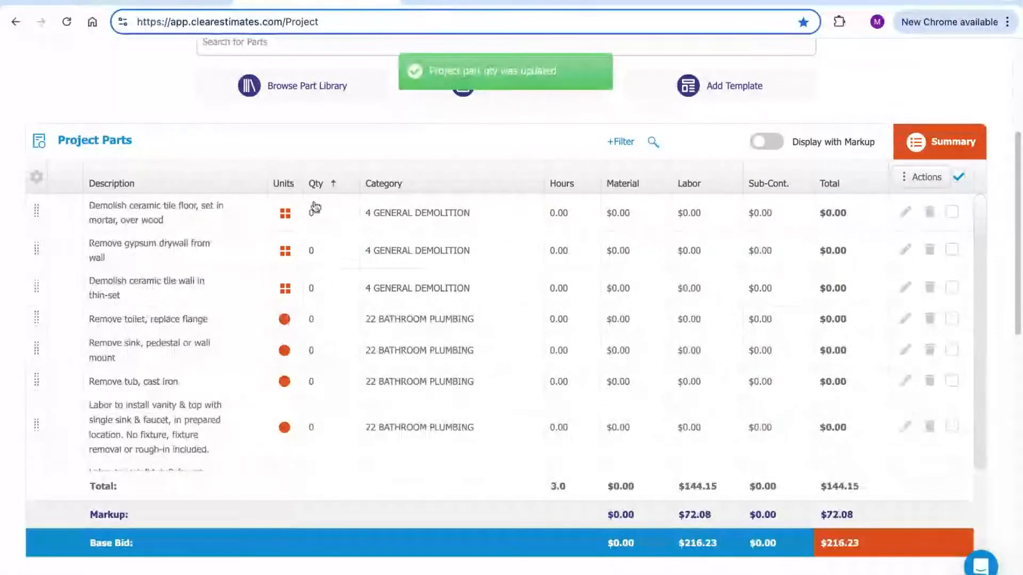
Sort the parts by quantity and set ceramic tile floor demolition to 200 square feet
{"action": "scroll", "coordinate": [323, 249], "scroll_direction": "up", "scroll_amount": 5}
{"action": "left_click", "coordinate": [334, 422]}
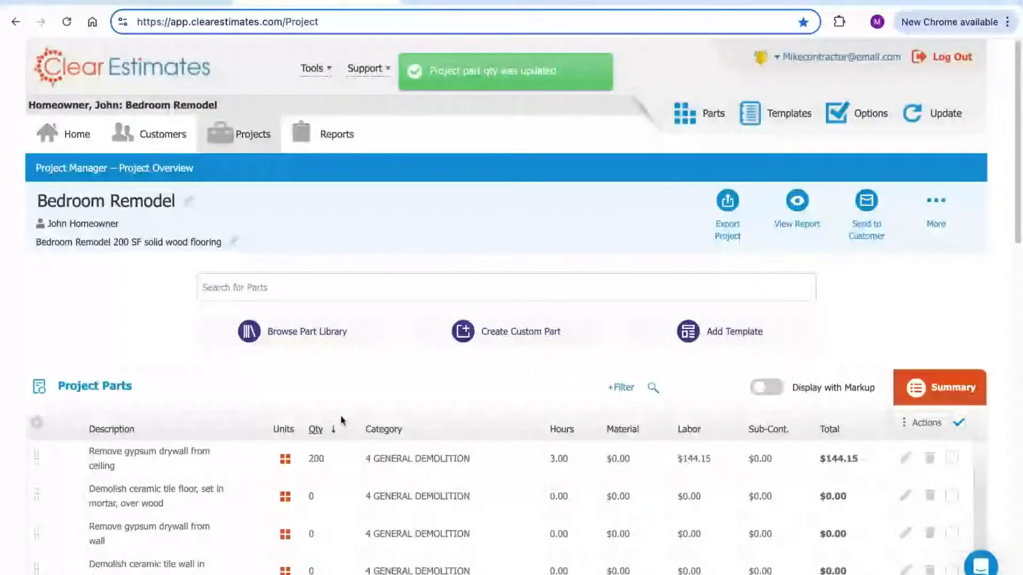
{"action": "scroll", "coordinate": [376, 380], "scroll_direction": "down", "scroll_amount": 2}
{"action": "left_click", "coordinate": [330, 407]}
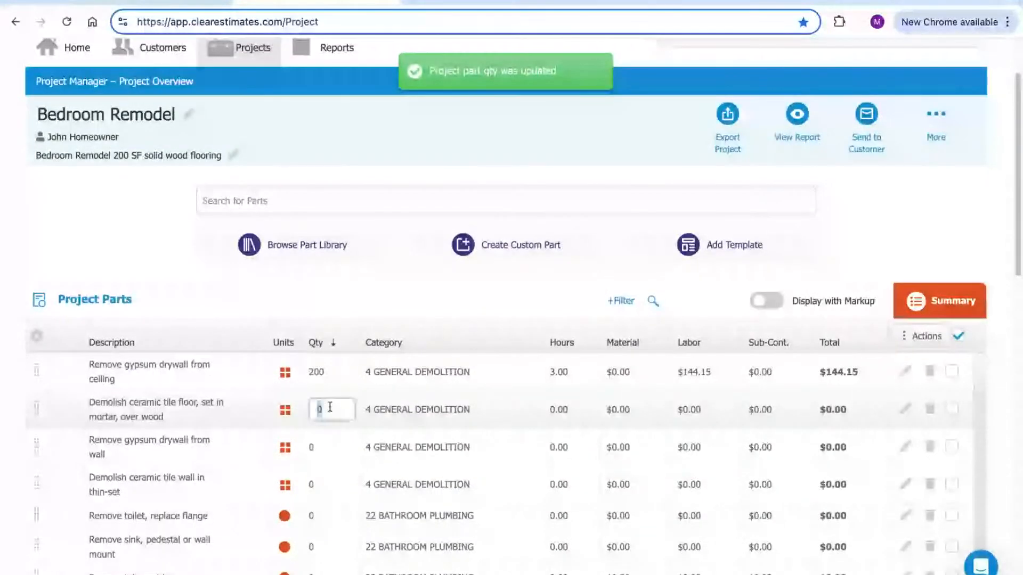
{"action": "type", "text": "200"}
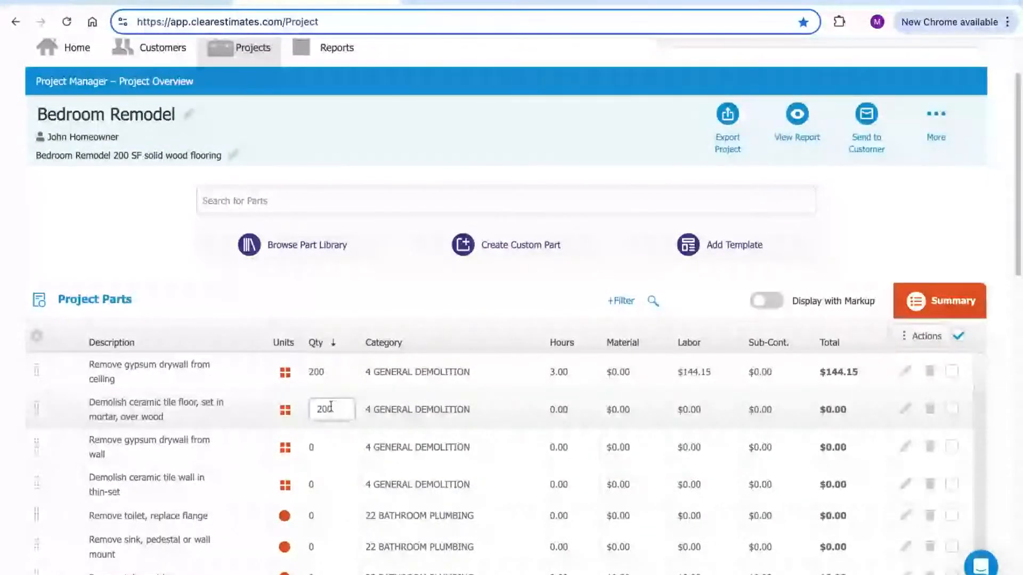
{"action": "left_click", "coordinate": [395, 323]}
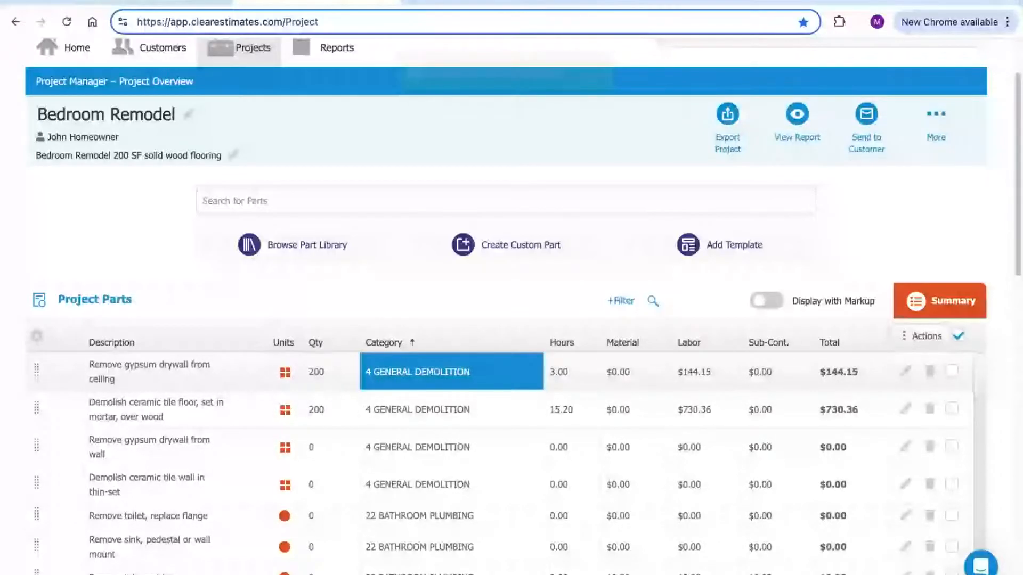
{"action": "left_click", "coordinate": [959, 338]}
Select all 32 parts and delete them from the estimate
{"action": "left_click", "coordinate": [959, 337]}
{"action": "left_click", "coordinate": [921, 336]}
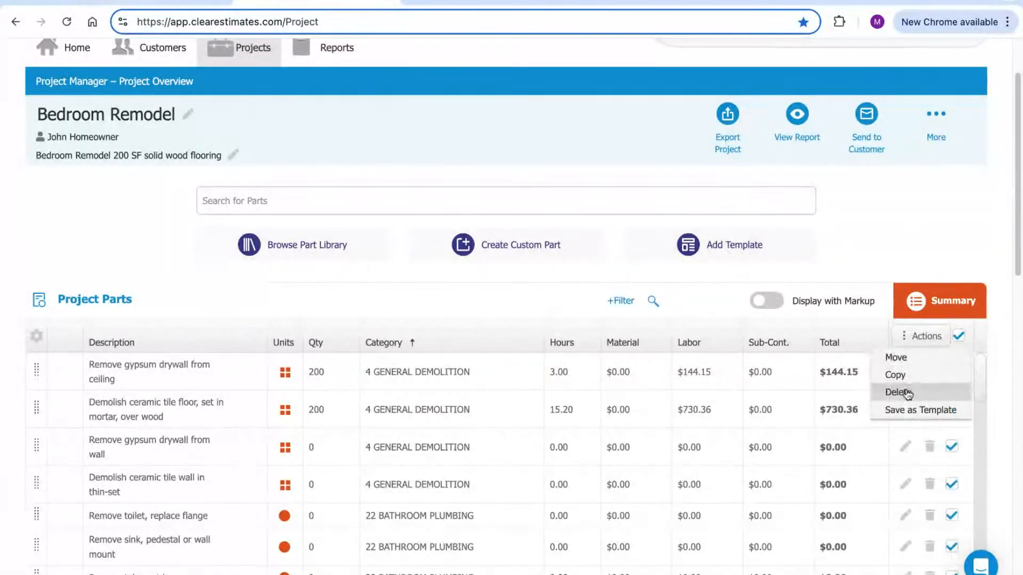
{"action": "left_click", "coordinate": [899, 392]}
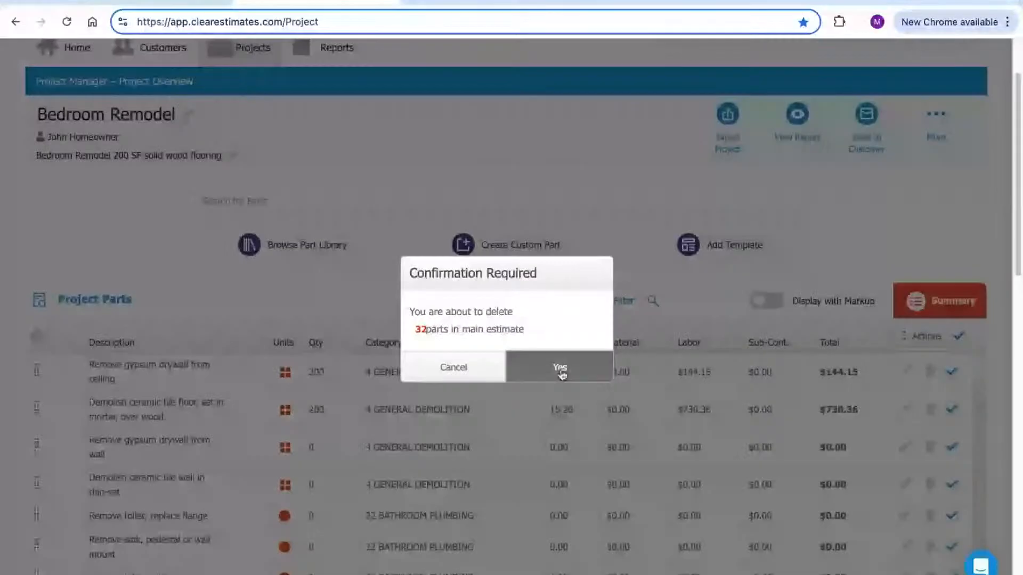
{"action": "key", "text": "Return"}
Preview the Bathroom, Remodel, Average Grade template calculated at 200 sq ft, then close it without adding
{"action": "left_click", "coordinate": [730, 247]}
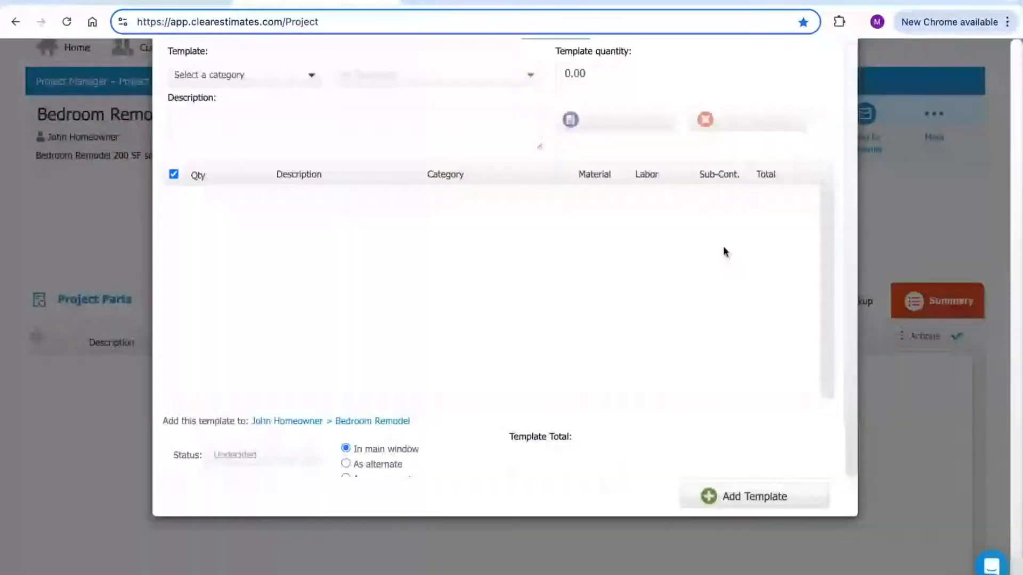
{"action": "left_click", "coordinate": [245, 120]}
{"action": "left_click", "coordinate": [228, 201]}
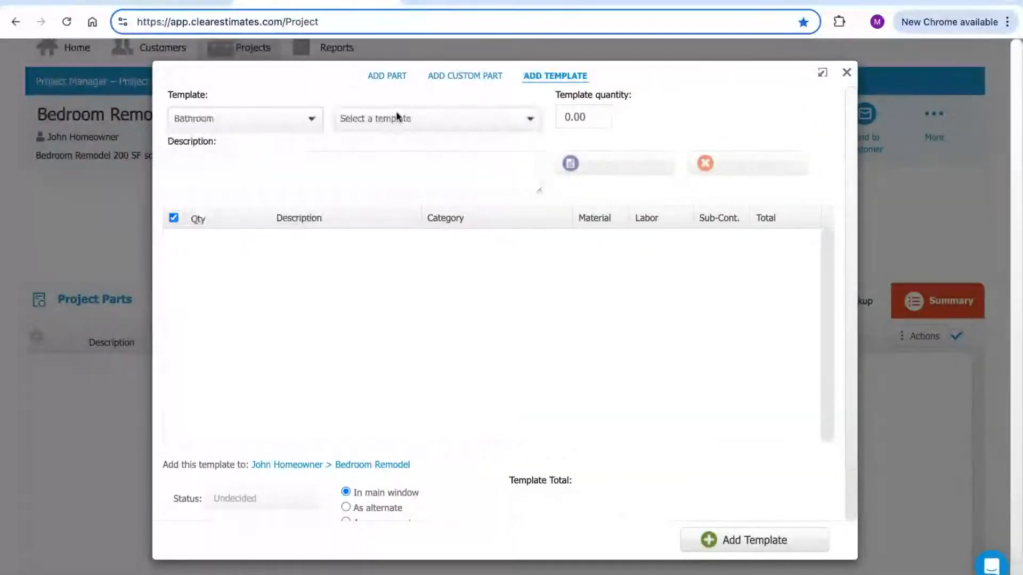
{"action": "left_click", "coordinate": [387, 120]}
{"action": "scroll", "coordinate": [406, 212], "scroll_direction": "down", "scroll_amount": 5}
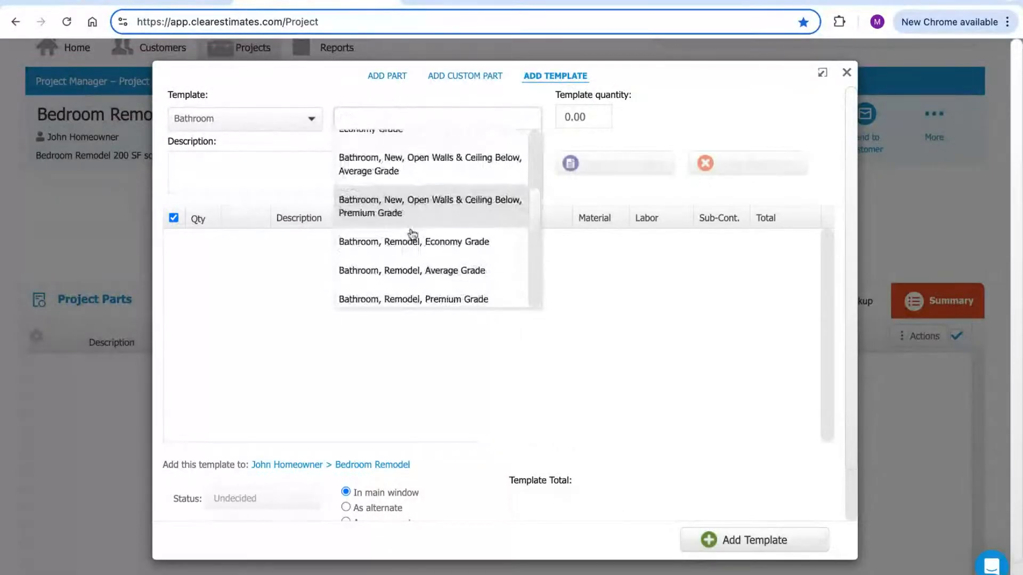
{"action": "left_click", "coordinate": [404, 252]}
{"action": "left_click", "coordinate": [563, 116]}
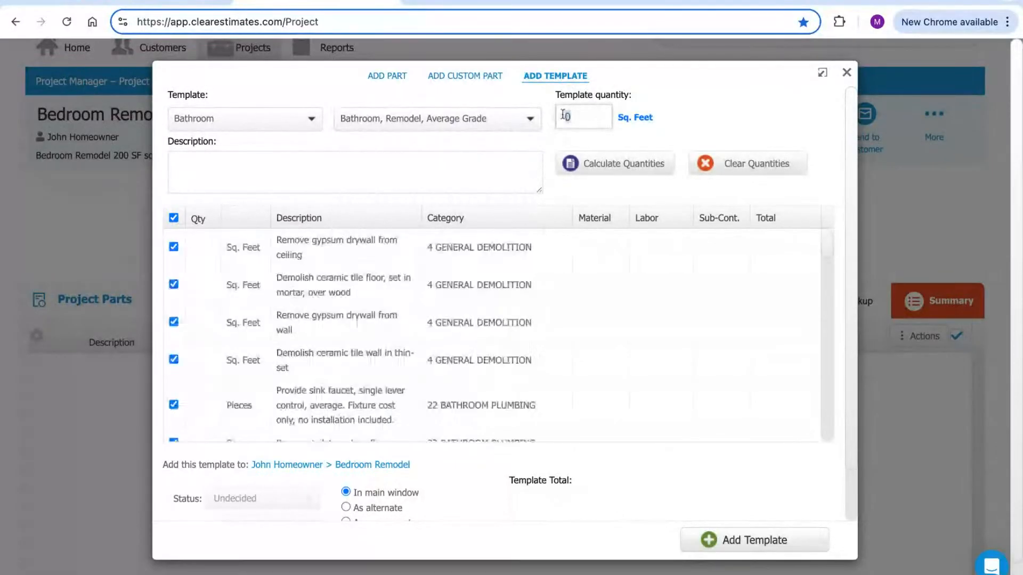
{"action": "type", "text": "200"}
{"action": "left_click", "coordinate": [598, 163]}
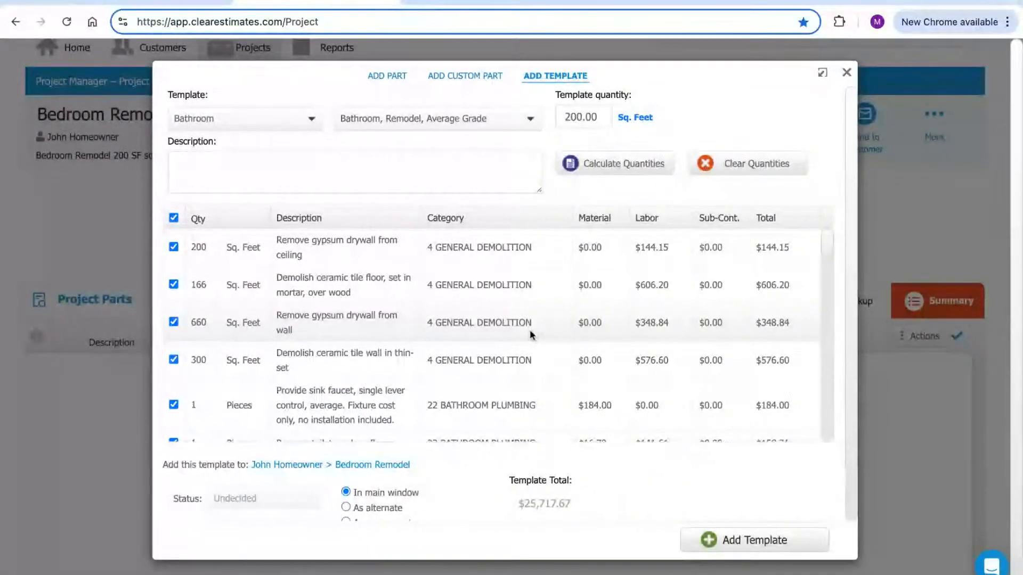
{"action": "left_click", "coordinate": [847, 72]}
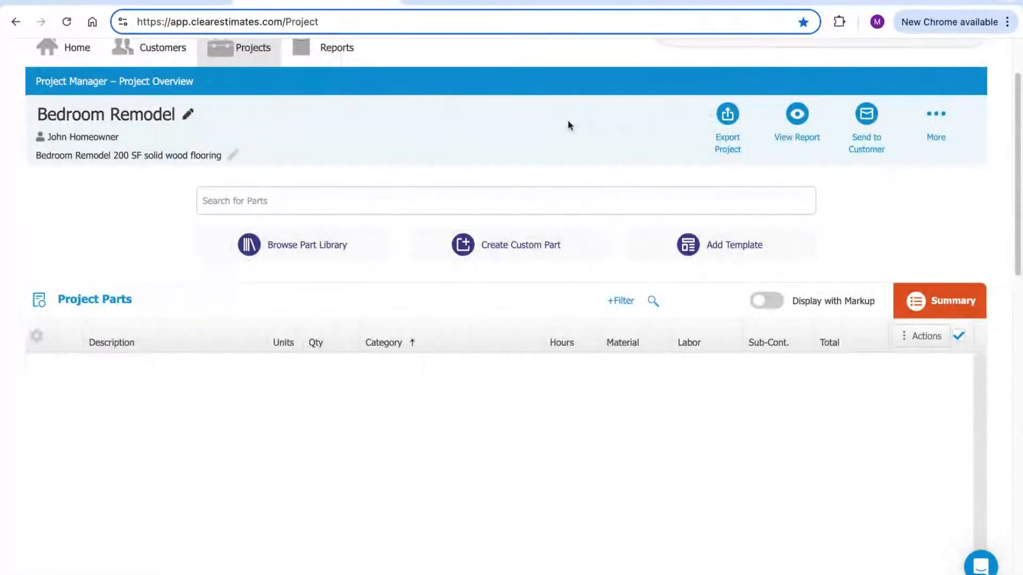
{"action": "scroll", "coordinate": [538, 200], "scroll_direction": "up", "scroll_amount": 2}
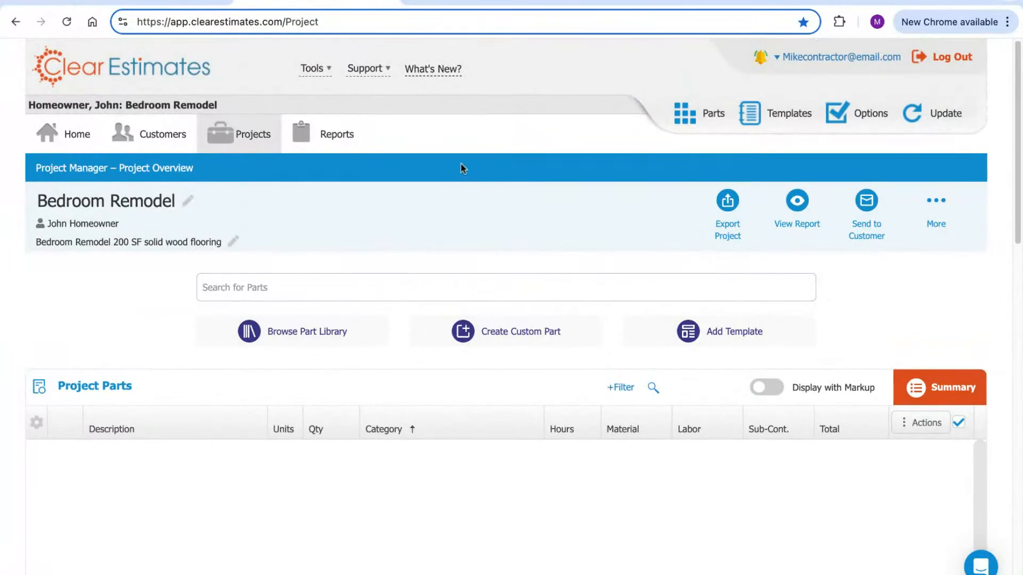
{"action": "left_click", "coordinate": [474, 1]}
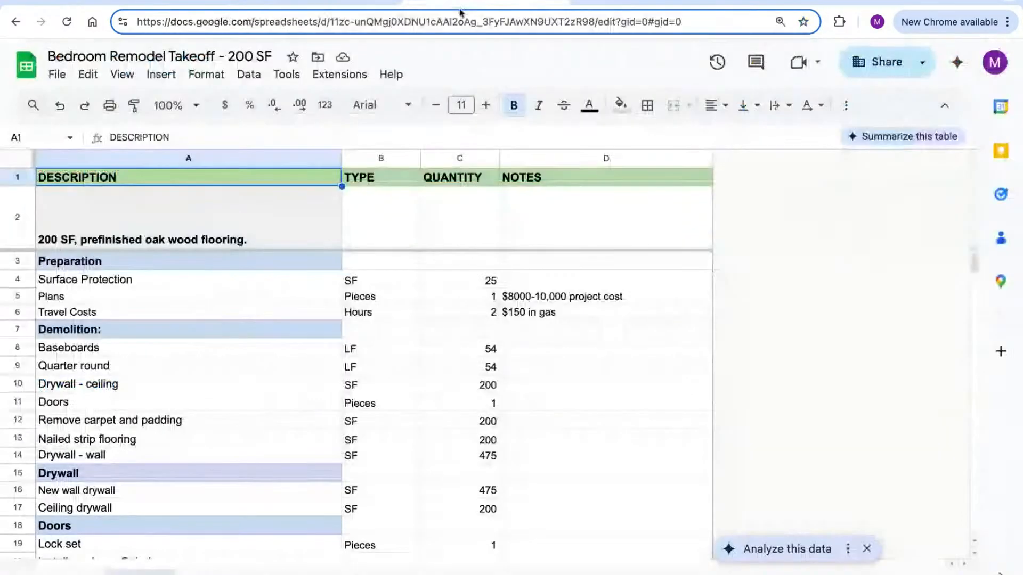
{"action": "scroll", "coordinate": [330, 203], "scroll_direction": "down", "scroll_amount": 1}
{"action": "scroll", "coordinate": [327, 214], "scroll_direction": "up", "scroll_amount": 1}
{"action": "left_click", "coordinate": [472, 158]}
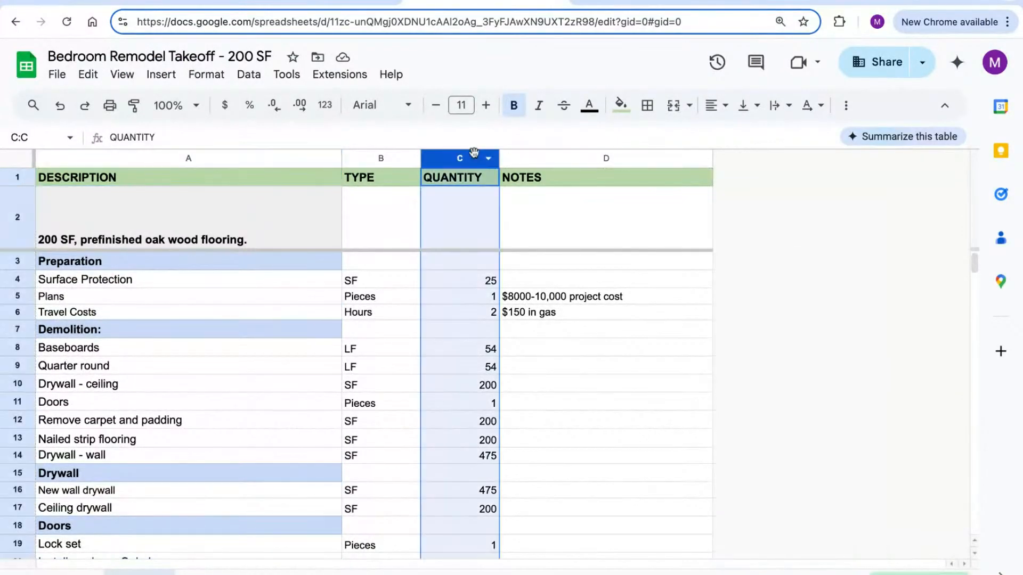
{"action": "scroll", "coordinate": [485, 192], "scroll_direction": "down", "scroll_amount": 1}
{"action": "scroll", "coordinate": [484, 191], "scroll_direction": "up", "scroll_amount": 1}
{"action": "left_click", "coordinate": [554, 236]}
{"action": "left_click", "coordinate": [455, 242]}
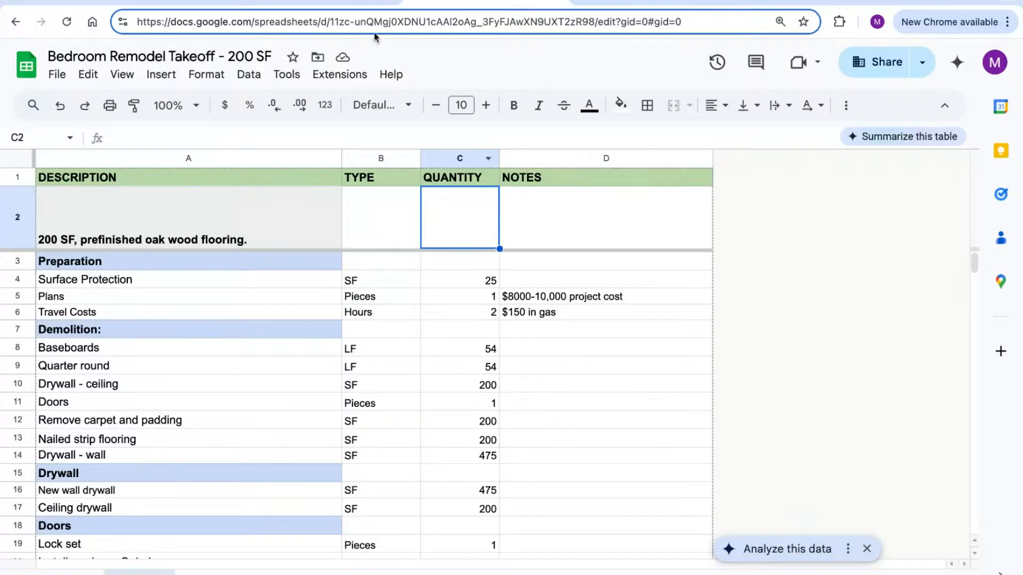
{"action": "left_click", "coordinate": [358, 3]}
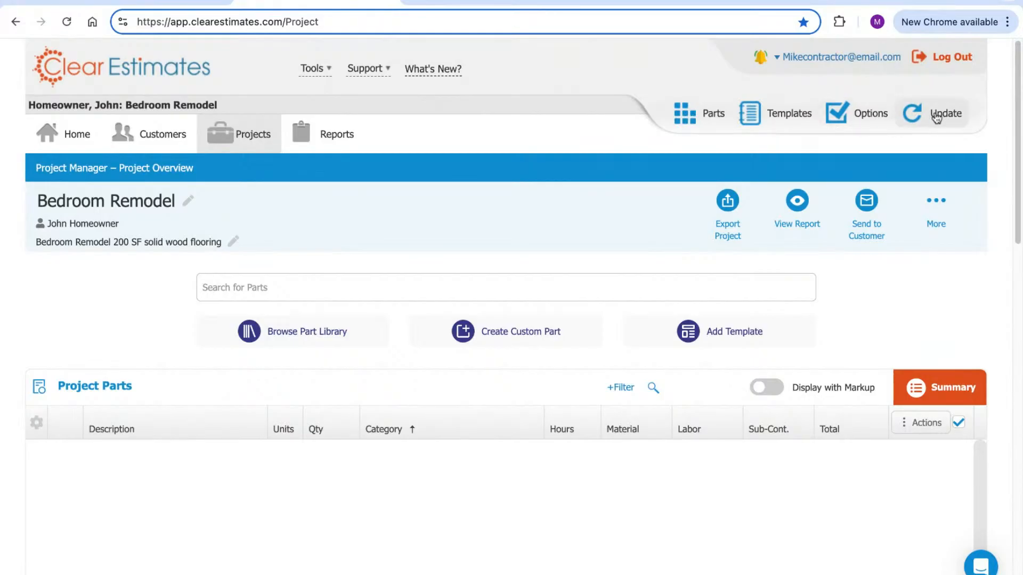
Check the Material Price Locations page, return to the project, then bring up the takeoff sheet
{"action": "left_click", "coordinate": [931, 122]}
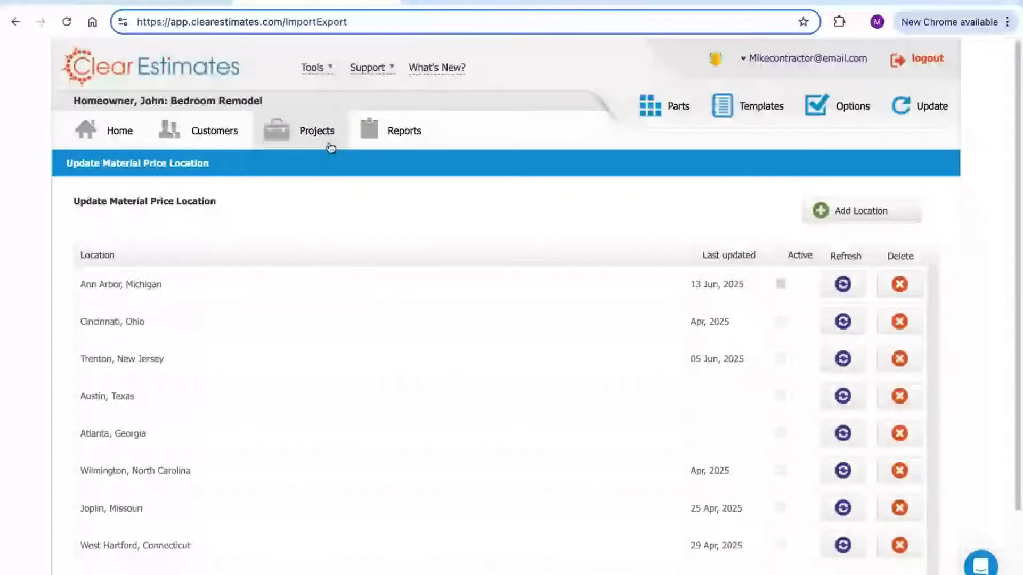
{"action": "left_click", "coordinate": [280, 131]}
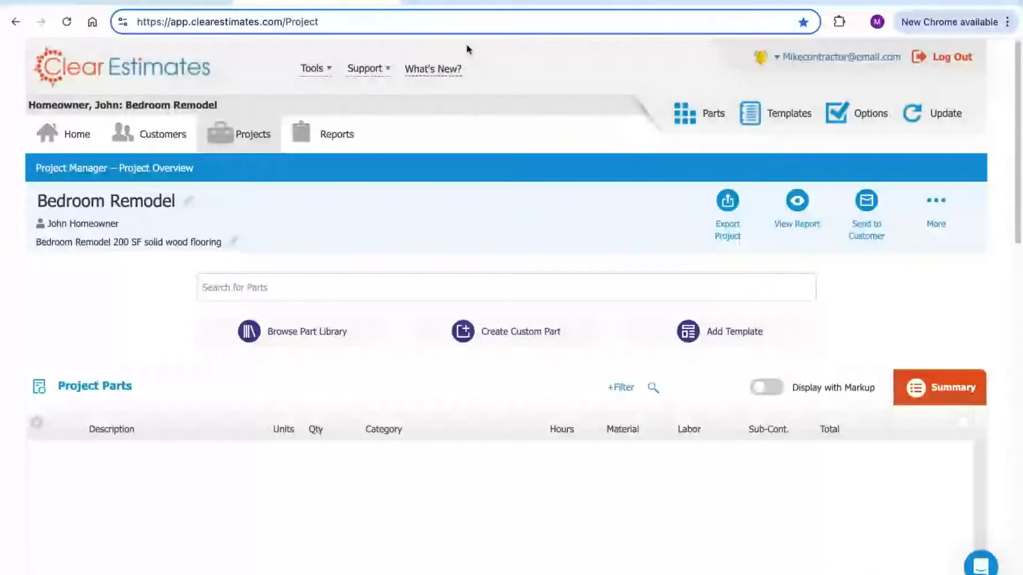
{"action": "left_click", "coordinate": [447, 1]}
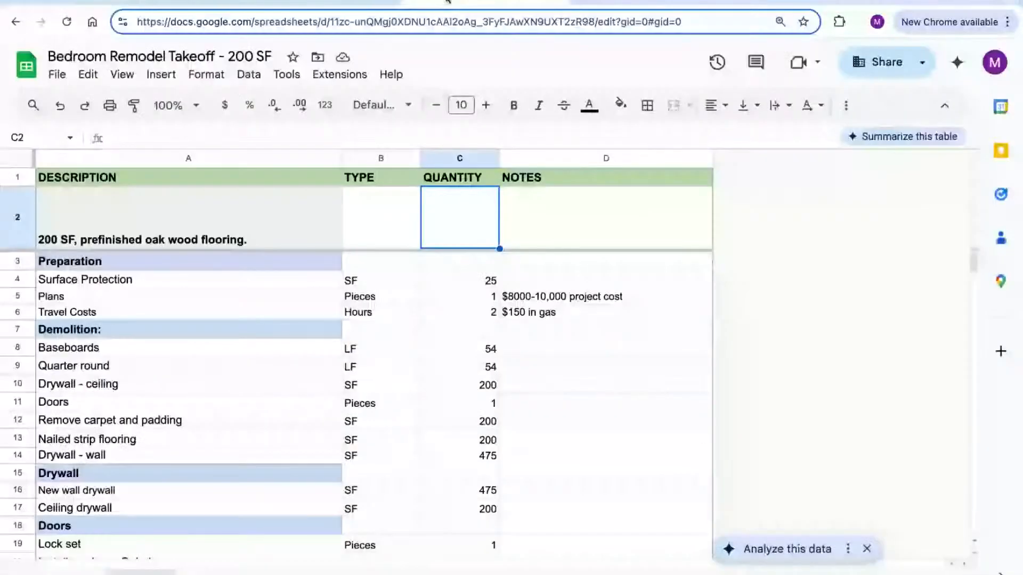
Review the 200 SF flooring entry, Surface Protection at 25, and the Preparation and Demolition rows
{"action": "left_click", "coordinate": [611, 246]}
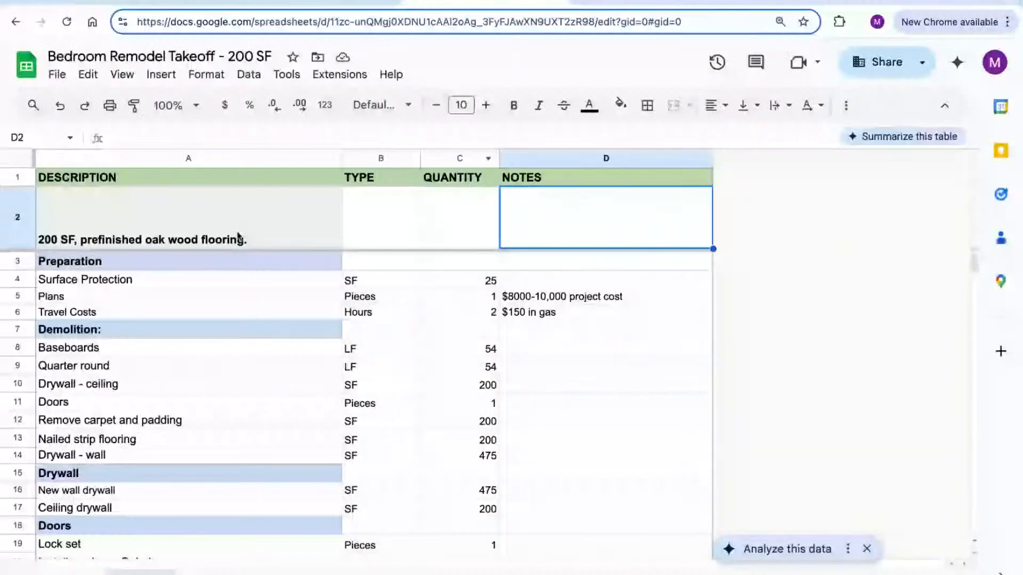
{"action": "left_click", "coordinate": [246, 202]}
{"action": "scroll", "coordinate": [265, 208], "scroll_direction": "down", "scroll_amount": 1}
{"action": "scroll", "coordinate": [265, 208], "scroll_direction": "up", "scroll_amount": 1}
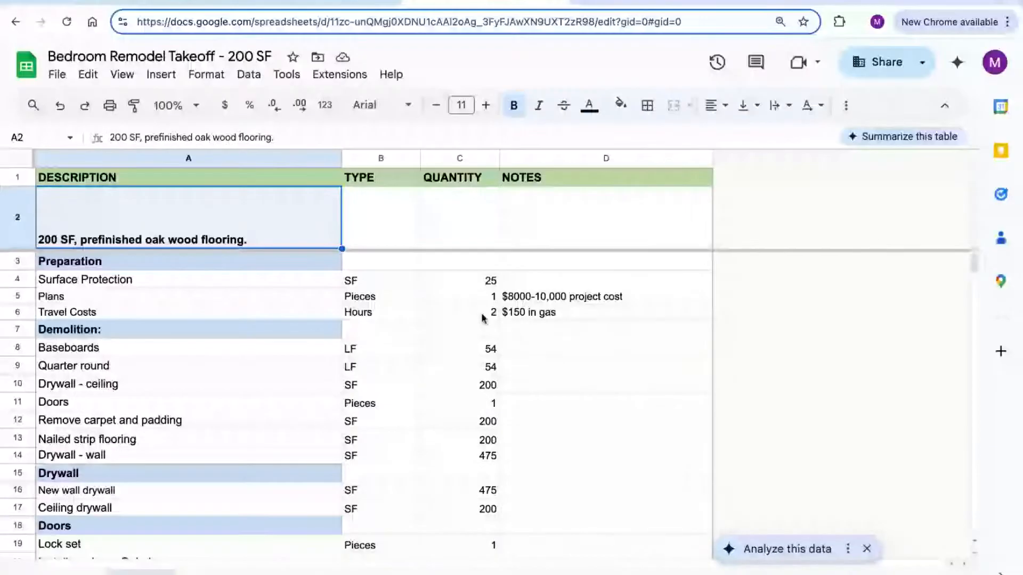
{"action": "left_click", "coordinate": [482, 281]}
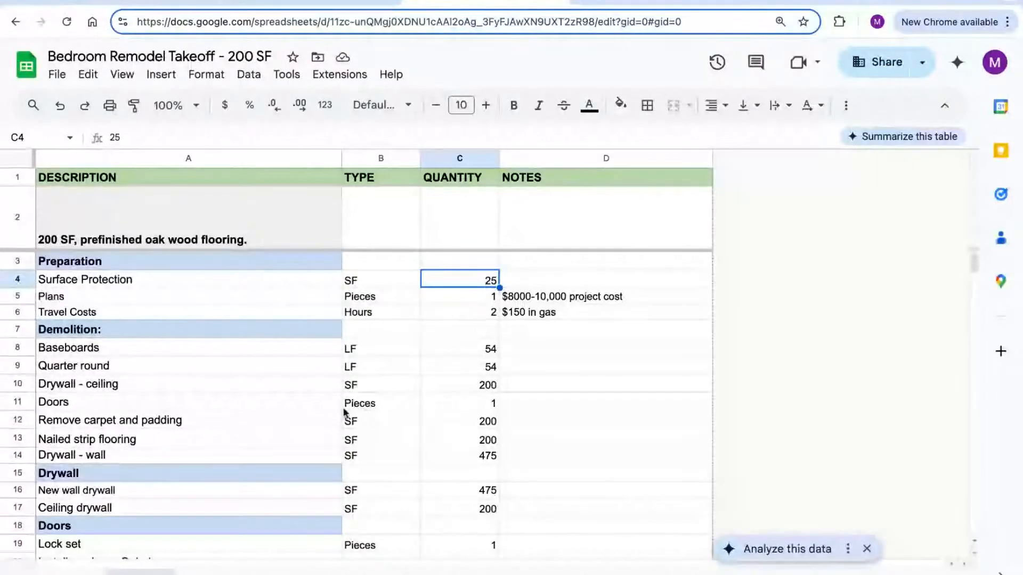
{"action": "left_click", "coordinate": [18, 260]}
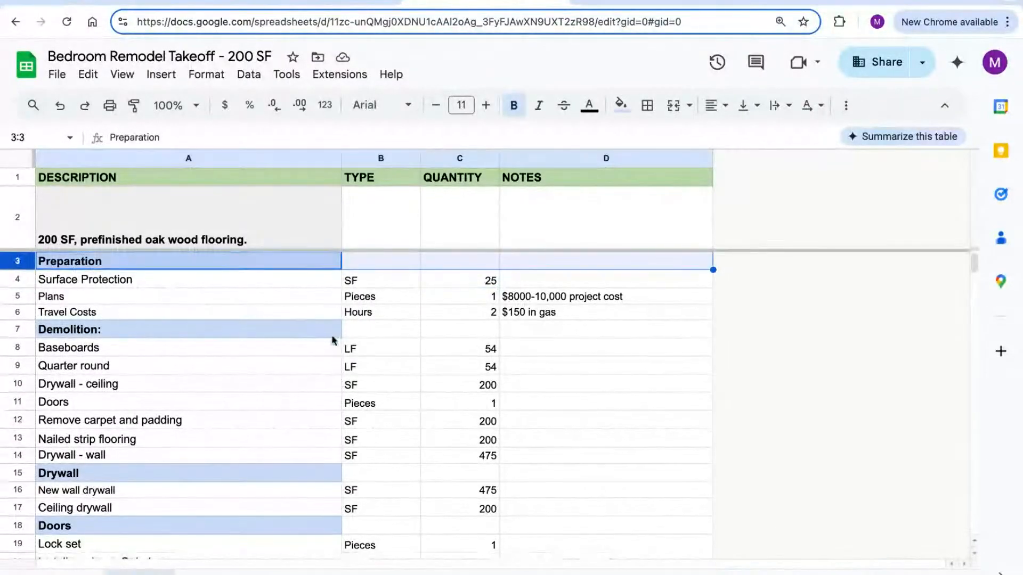
{"action": "left_click", "coordinate": [17, 330]}
Scroll through the Drywall, Doors and Trim sections of the takeoff
{"action": "scroll", "coordinate": [227, 367], "scroll_direction": "down", "scroll_amount": 1}
{"action": "scroll", "coordinate": [227, 369], "scroll_direction": "down", "scroll_amount": 3}
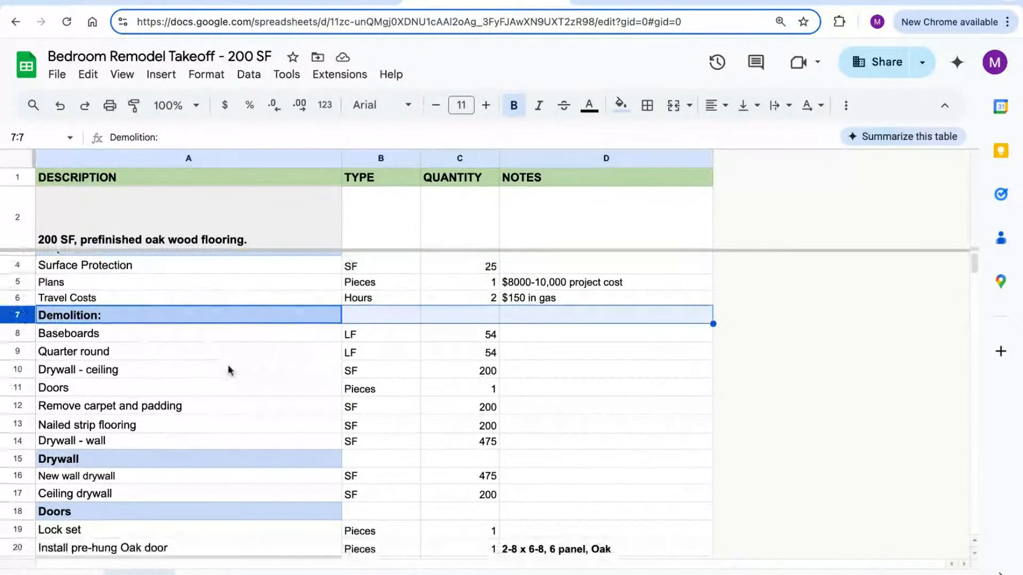
{"action": "scroll", "coordinate": [226, 365], "scroll_direction": "down", "scroll_amount": 1}
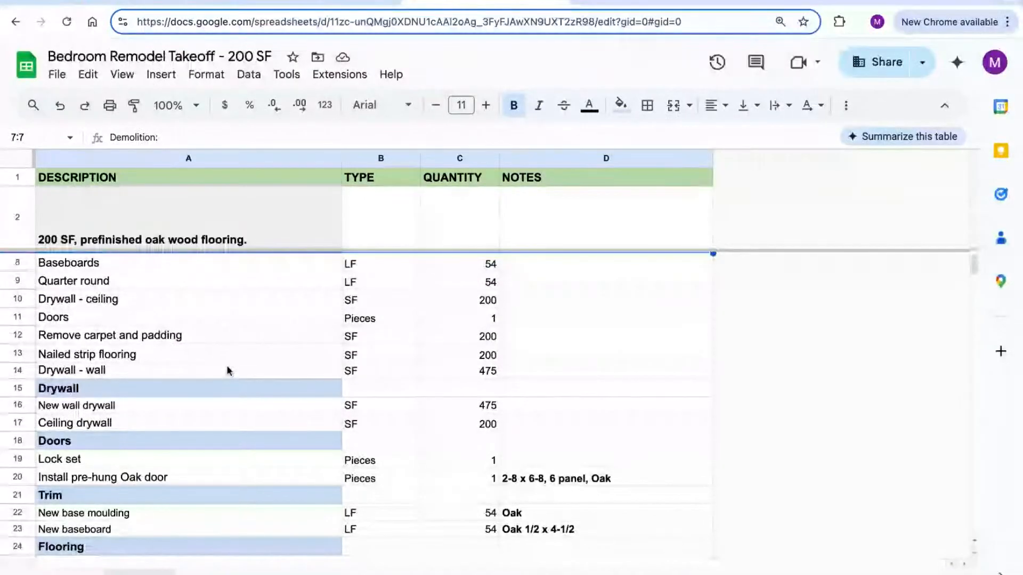
{"action": "scroll", "coordinate": [226, 378], "scroll_direction": "down", "scroll_amount": 1}
{"action": "left_click", "coordinate": [92, 362]}
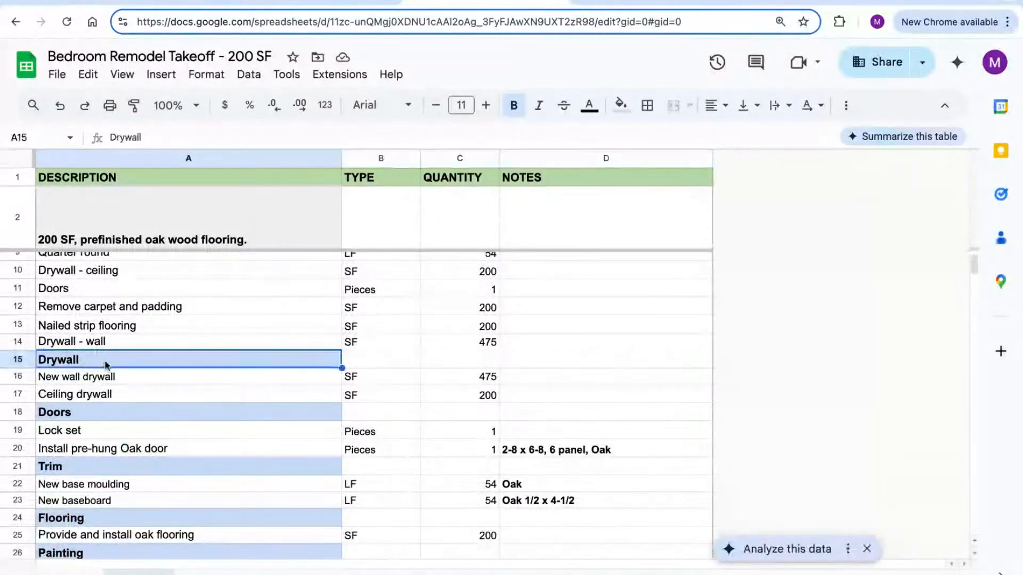
{"action": "scroll", "coordinate": [130, 365], "scroll_direction": "down", "scroll_amount": 1}
{"action": "left_click", "coordinate": [130, 379]}
{"action": "scroll", "coordinate": [130, 380], "scroll_direction": "down", "scroll_amount": 2}
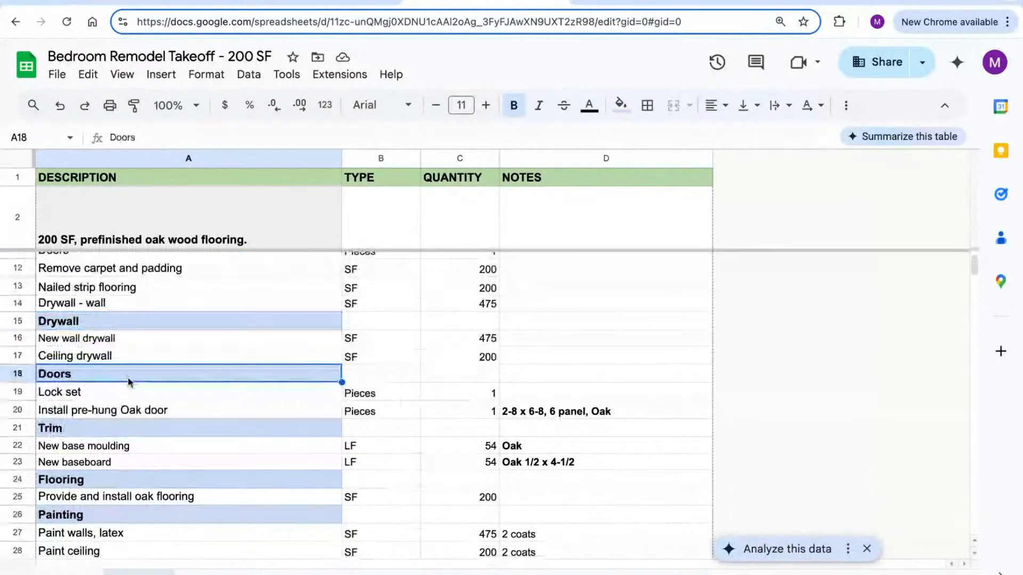
{"action": "left_click", "coordinate": [132, 385]}
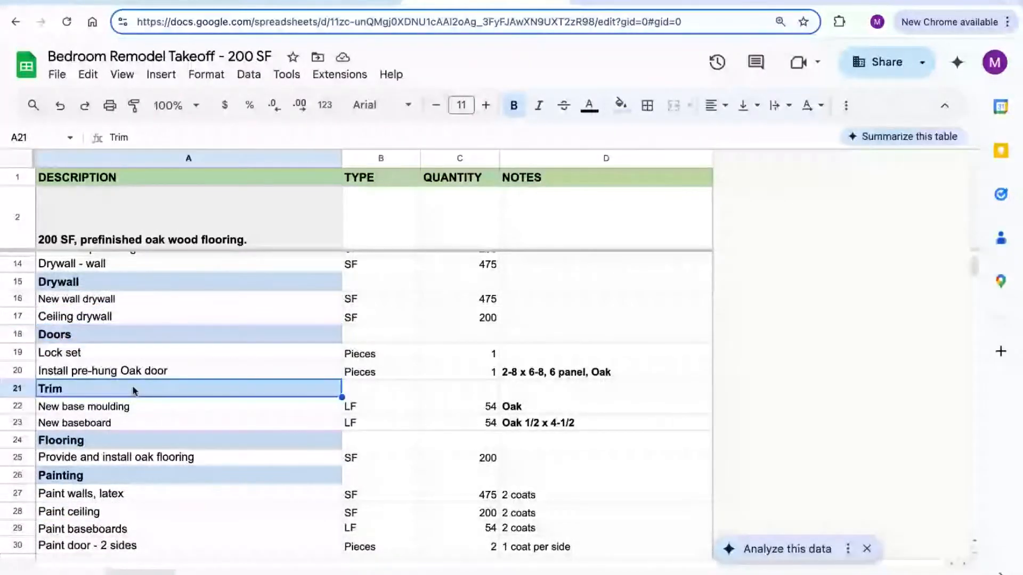
{"action": "scroll", "coordinate": [132, 386], "scroll_direction": "down", "scroll_amount": 2}
{"action": "scroll", "coordinate": [133, 385], "scroll_direction": "down", "scroll_amount": 1}
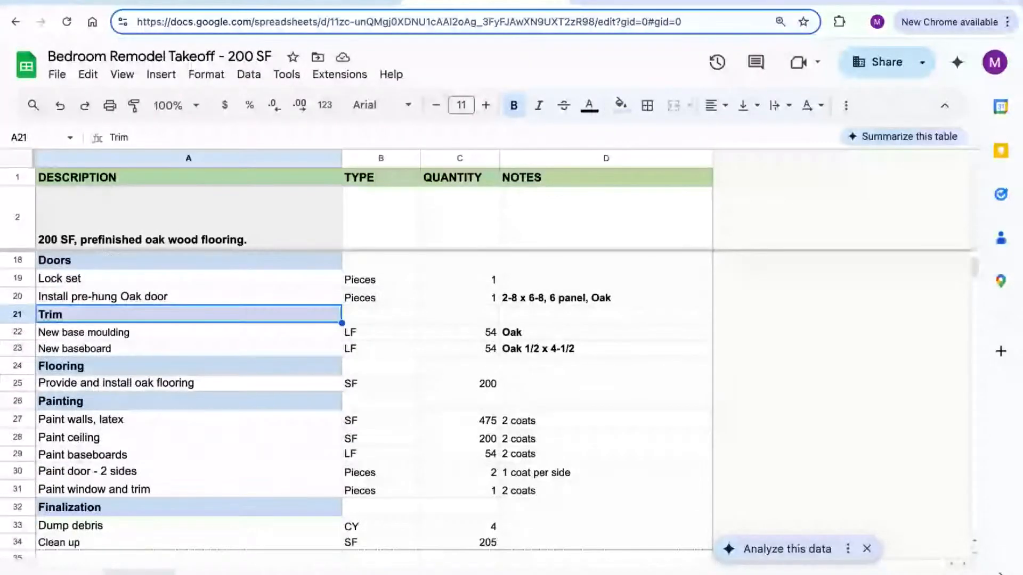
{"action": "scroll", "coordinate": [134, 385], "scroll_direction": "down", "scroll_amount": 3}
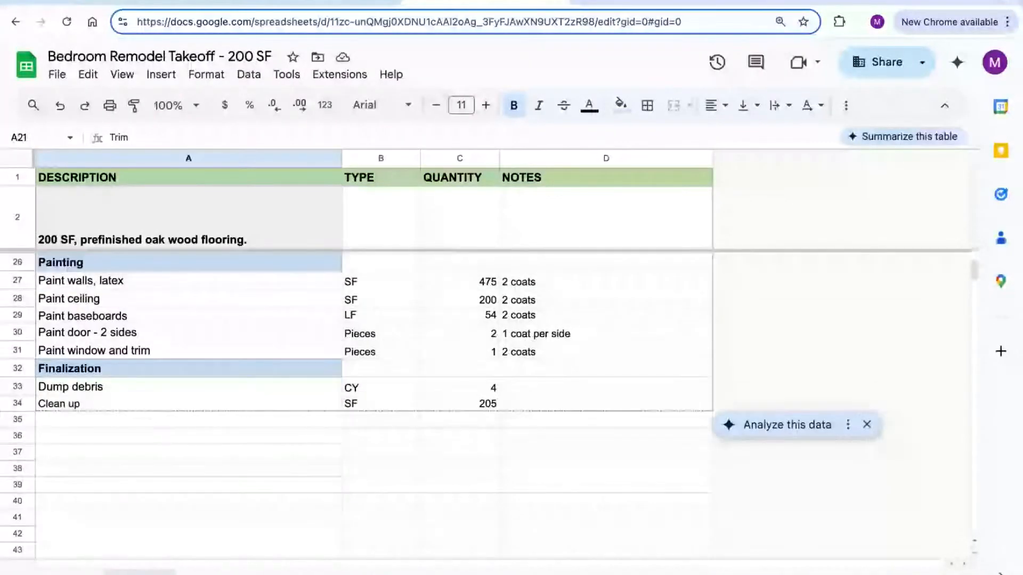
{"action": "scroll", "coordinate": [252, 443], "scroll_direction": "up", "scroll_amount": 8}
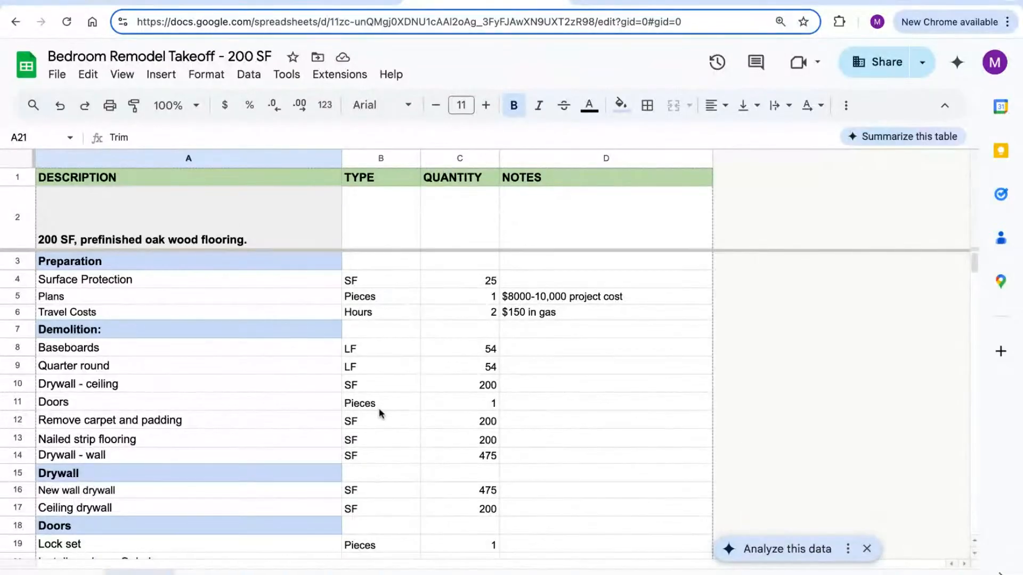
Confirm the Preparation section's Surface Protection line reads 25 SF
{"action": "left_click", "coordinate": [15, 261]}
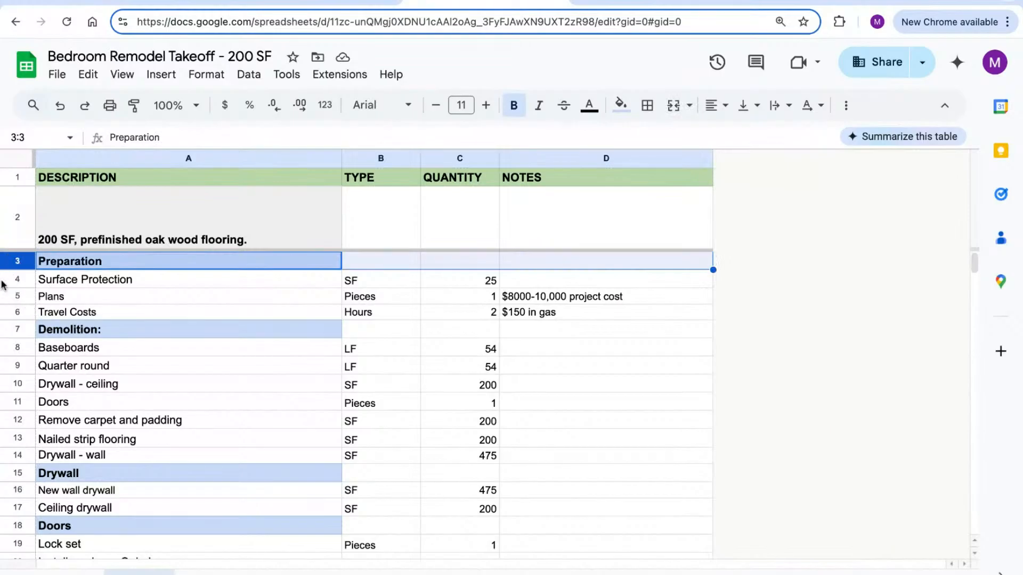
{"action": "left_click", "coordinate": [17, 280]}
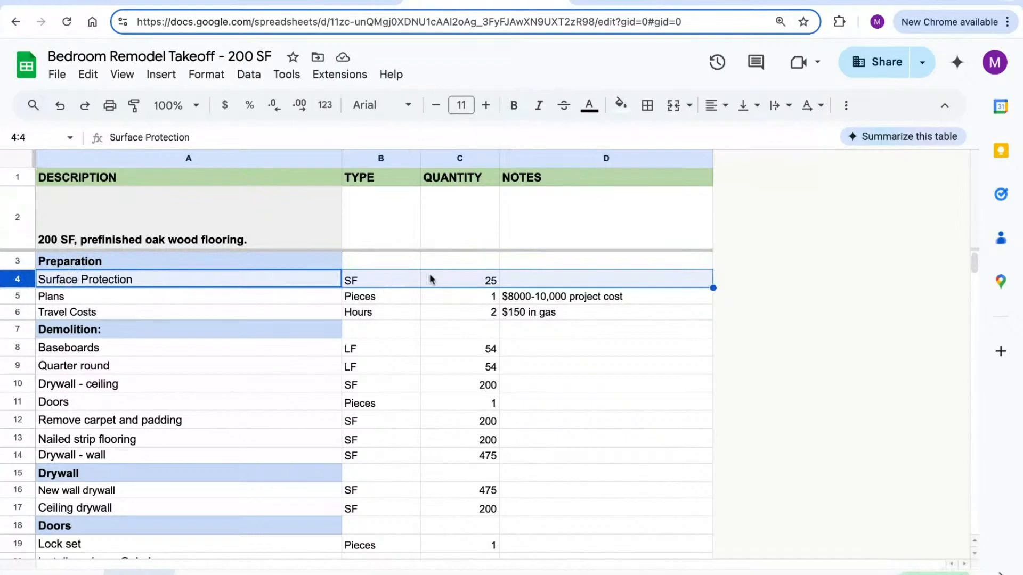
{"action": "left_click", "coordinate": [484, 280]}
{"action": "left_click", "coordinate": [409, 283]}
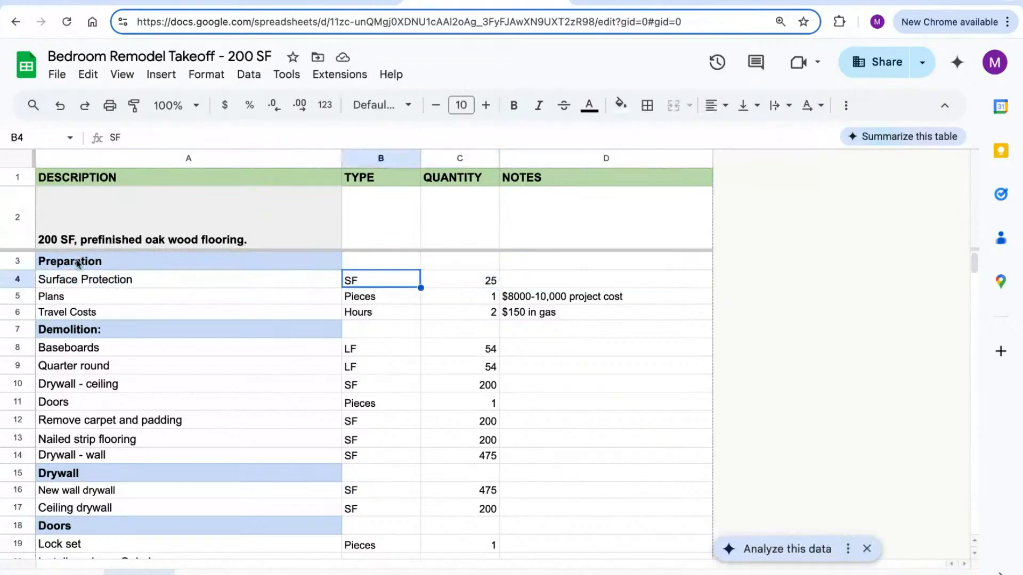
{"action": "left_click", "coordinate": [6, 284]}
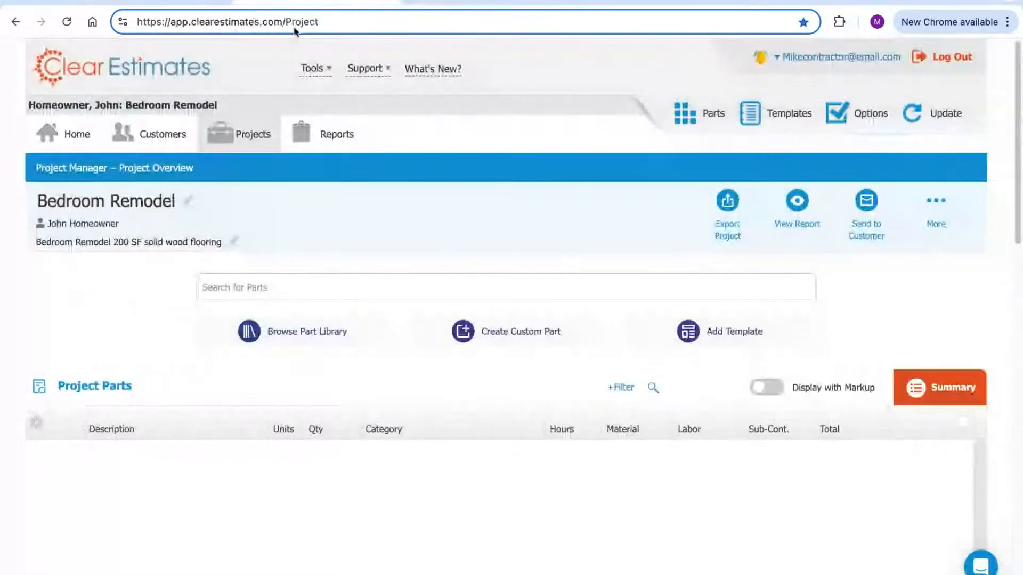
Filter the part library to 1 PROJECT PREPARATION, Surface Protection
{"action": "scroll", "coordinate": [467, 260], "scroll_direction": "down", "scroll_amount": 1}
{"action": "scroll", "coordinate": [467, 260], "scroll_direction": "down", "scroll_amount": 2}
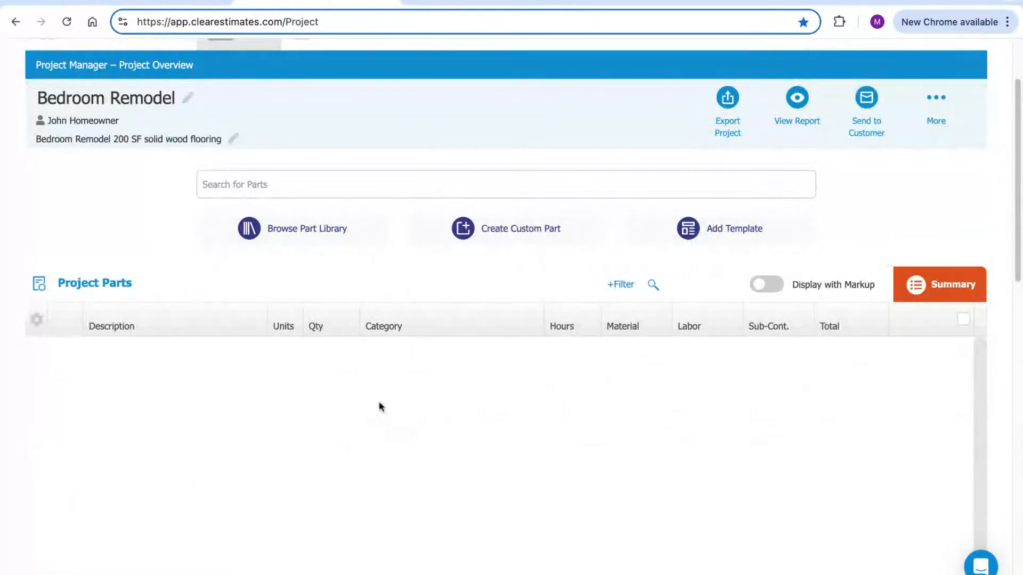
{"action": "left_click", "coordinate": [314, 234]}
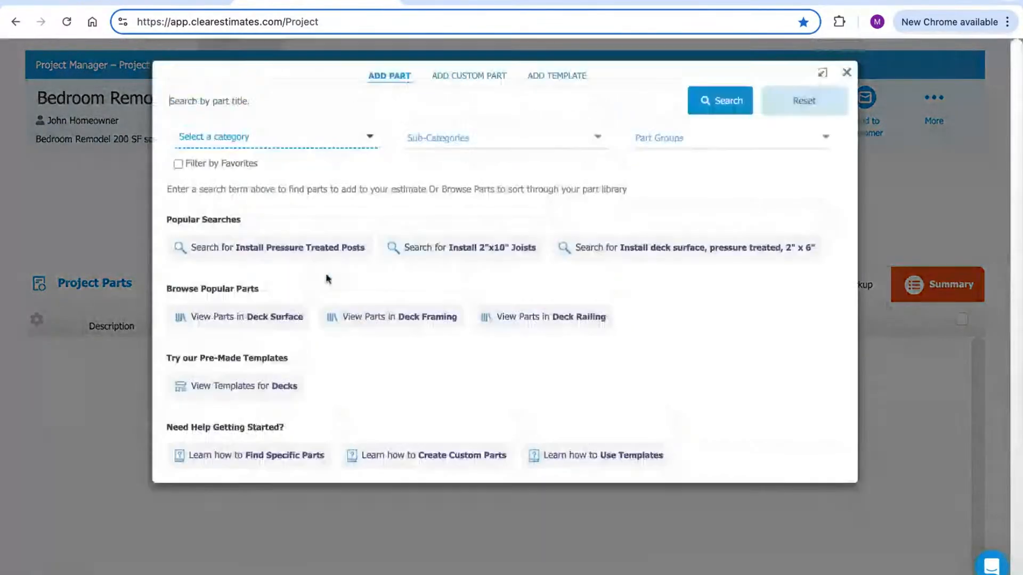
{"action": "left_click", "coordinate": [257, 141]}
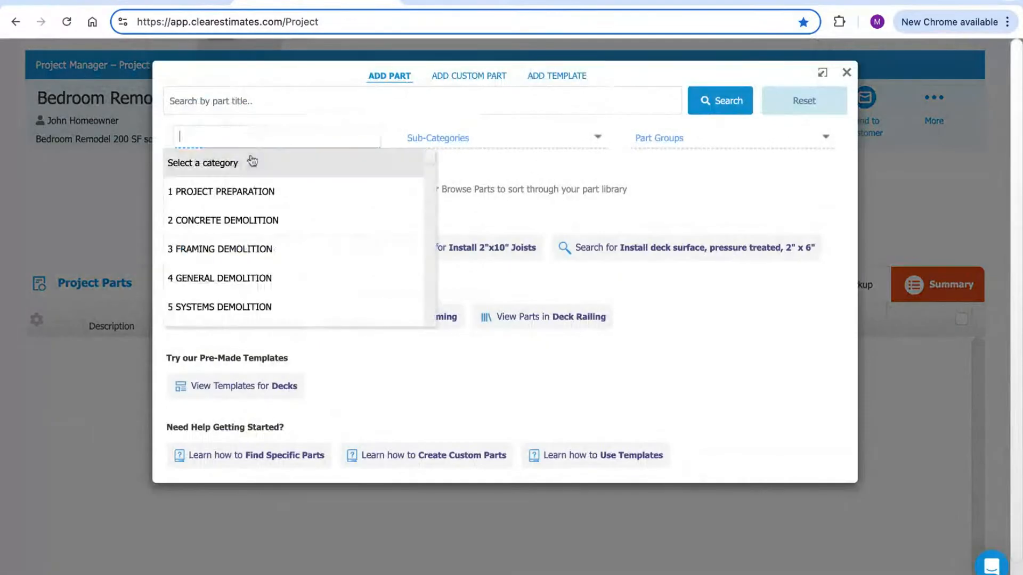
{"action": "left_click", "coordinate": [230, 196]}
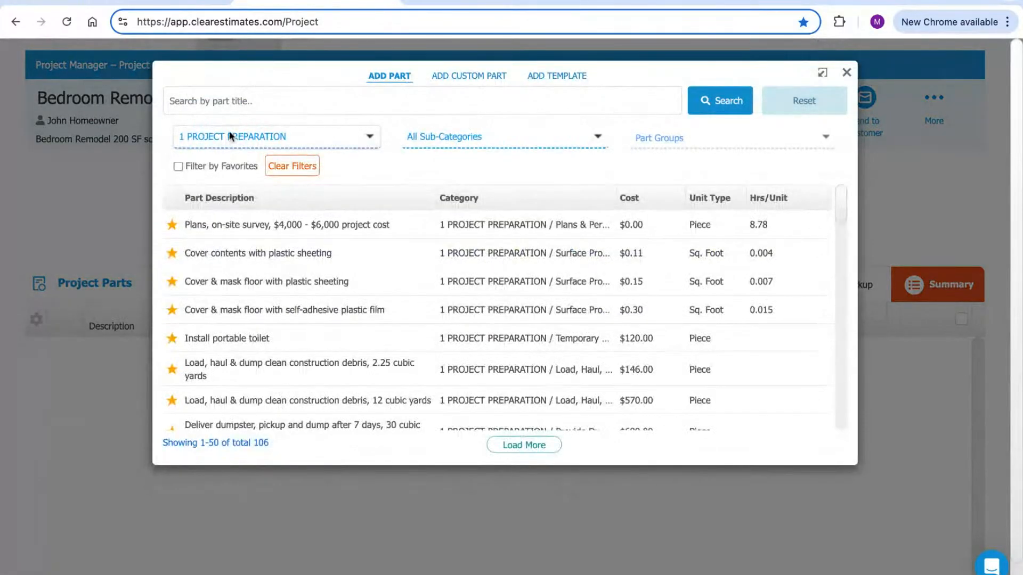
{"action": "left_click", "coordinate": [464, 138]}
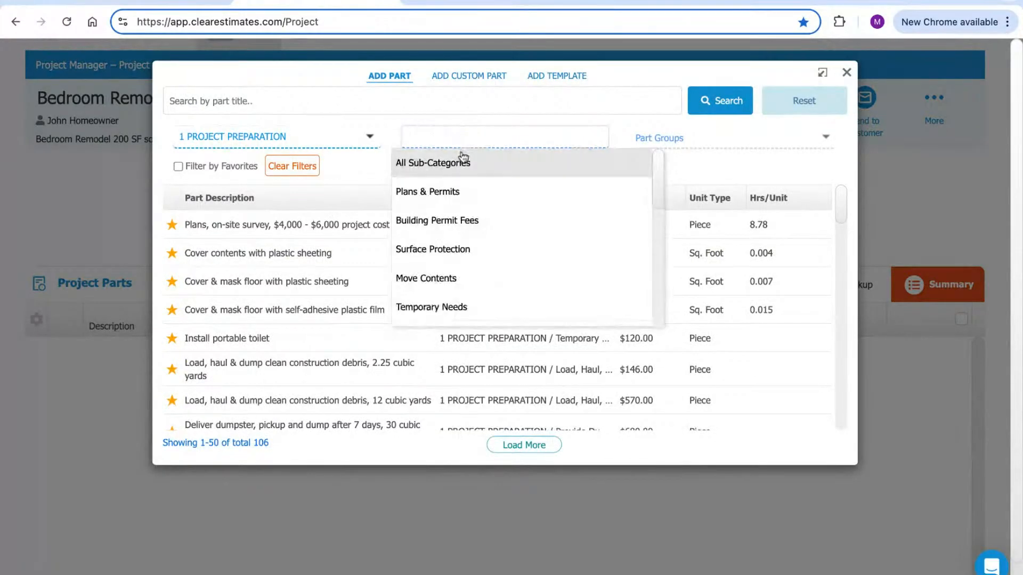
{"action": "left_click", "coordinate": [456, 258]}
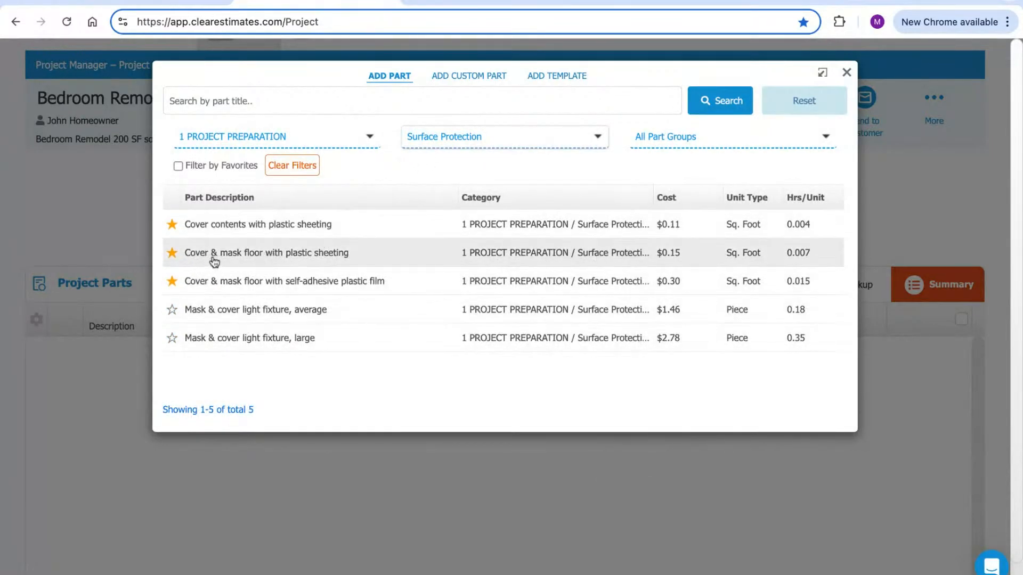
Add Cover & mask floor with plastic sheeting at 25 square feet to the project
{"action": "left_click", "coordinate": [335, 265]}
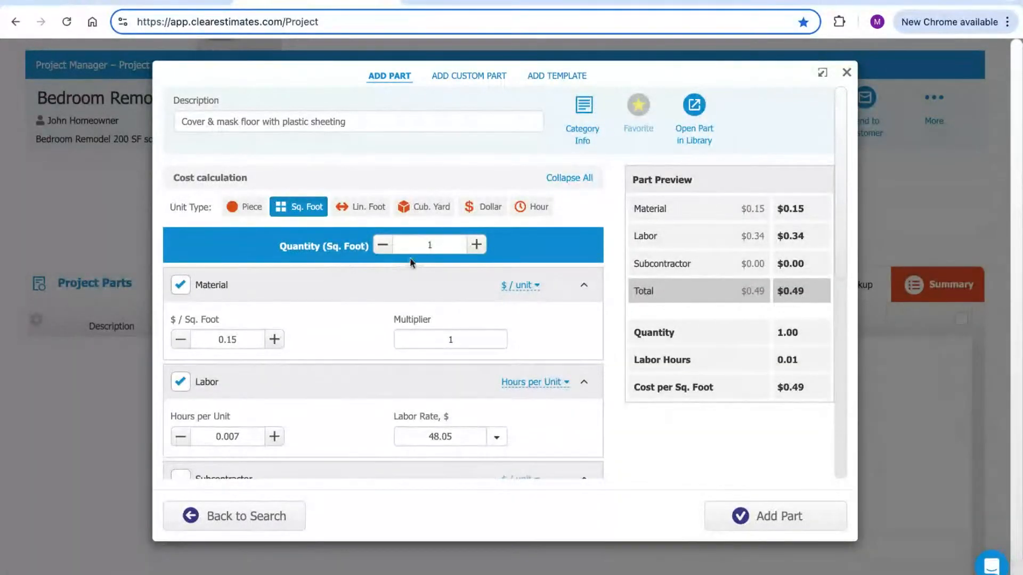
{"action": "type", "text": "25"}
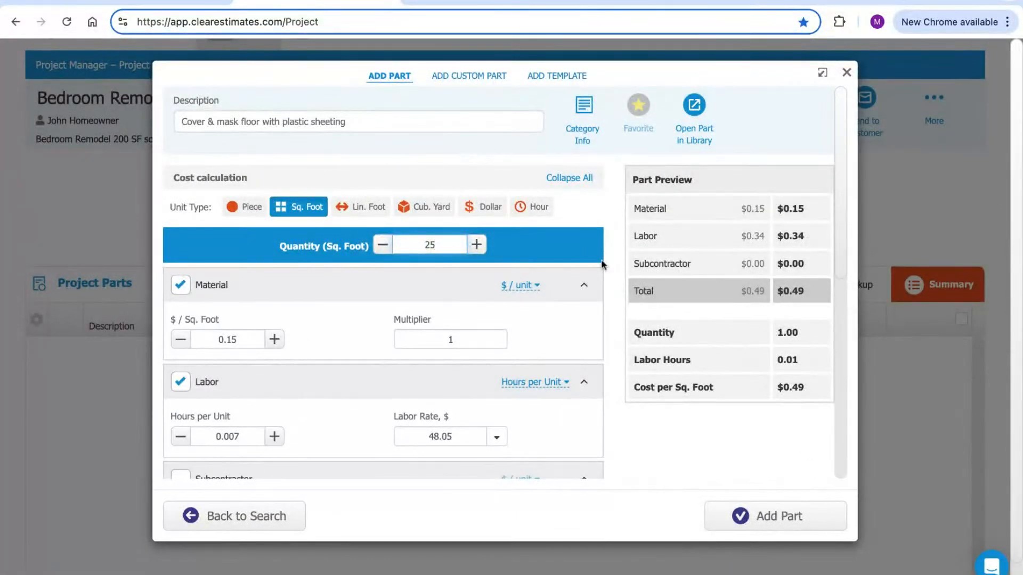
{"action": "left_click", "coordinate": [573, 244]}
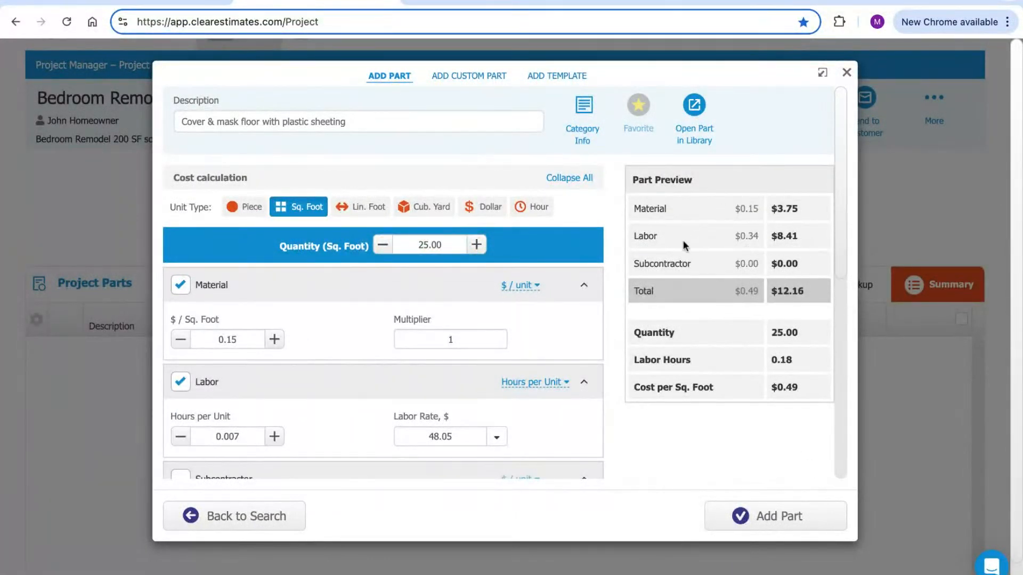
{"action": "left_click", "coordinate": [787, 515]}
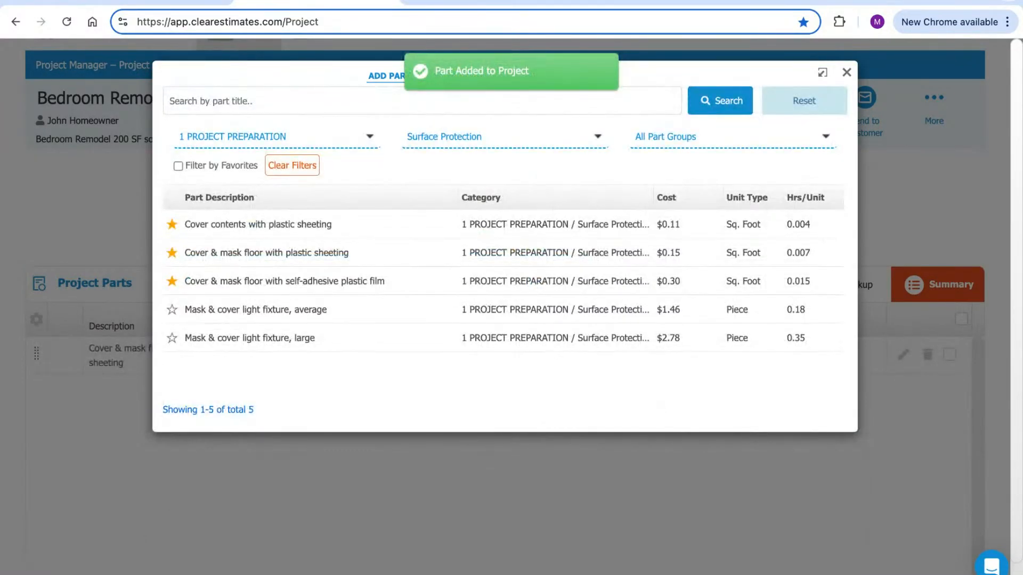
{"action": "left_click", "coordinate": [474, 1]}
Check the takeoff's Plans row, then return to the Clear Estimates part library
{"action": "left_click", "coordinate": [19, 299]}
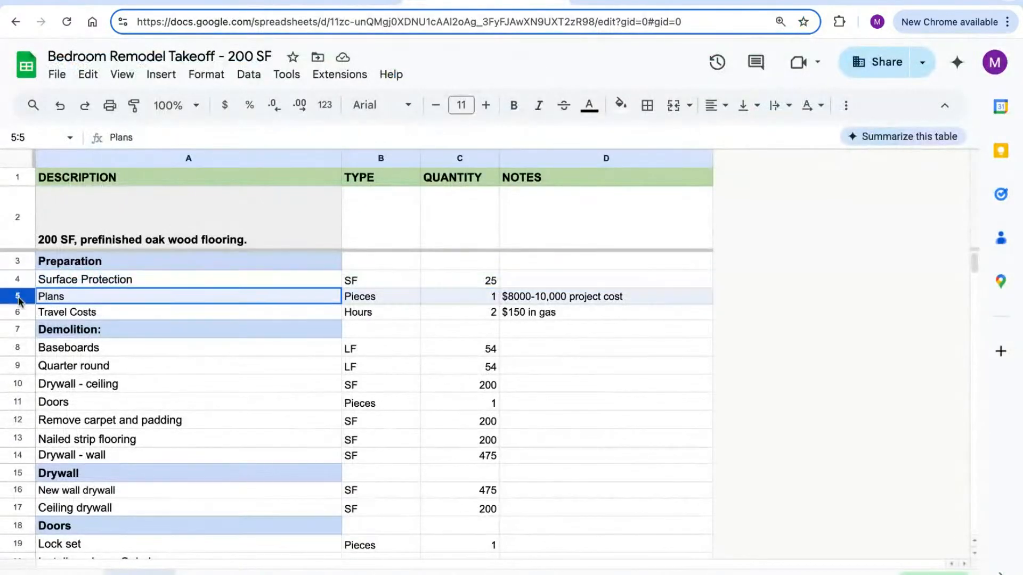
{"action": "scroll", "coordinate": [337, 315], "scroll_direction": "down", "scroll_amount": 1}
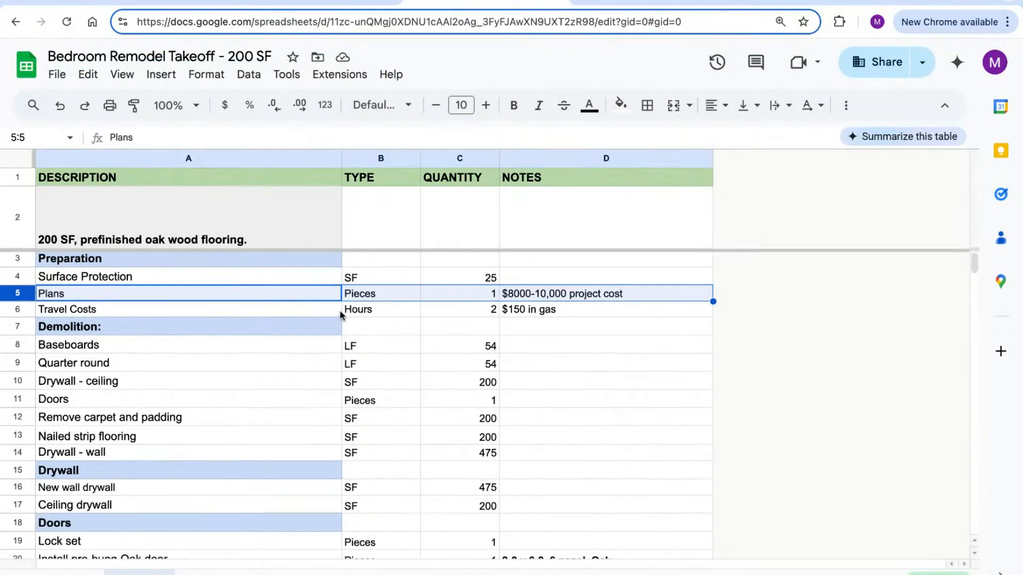
{"action": "scroll", "coordinate": [345, 315], "scroll_direction": "up", "scroll_amount": 1}
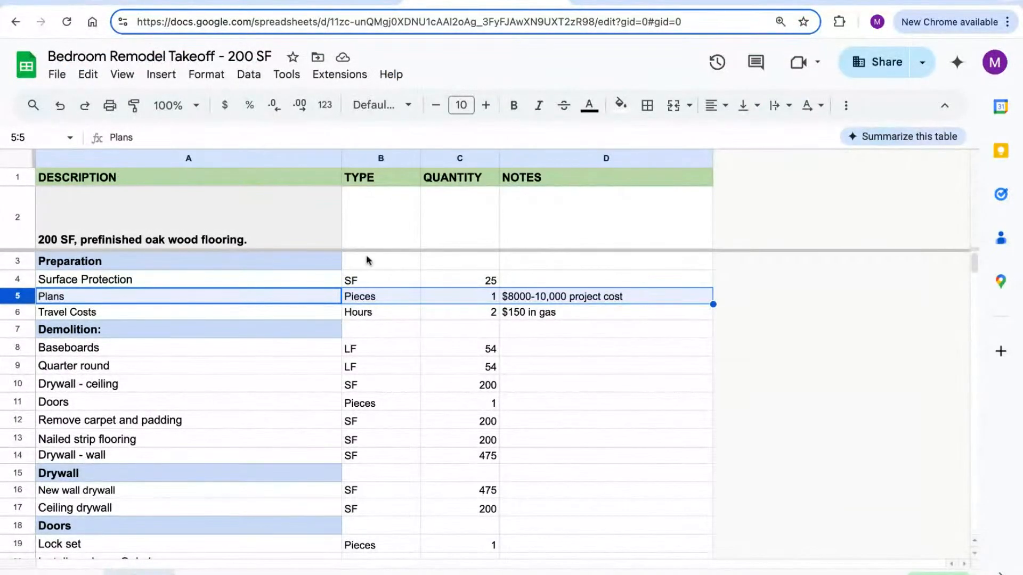
{"action": "left_click", "coordinate": [326, 5]}
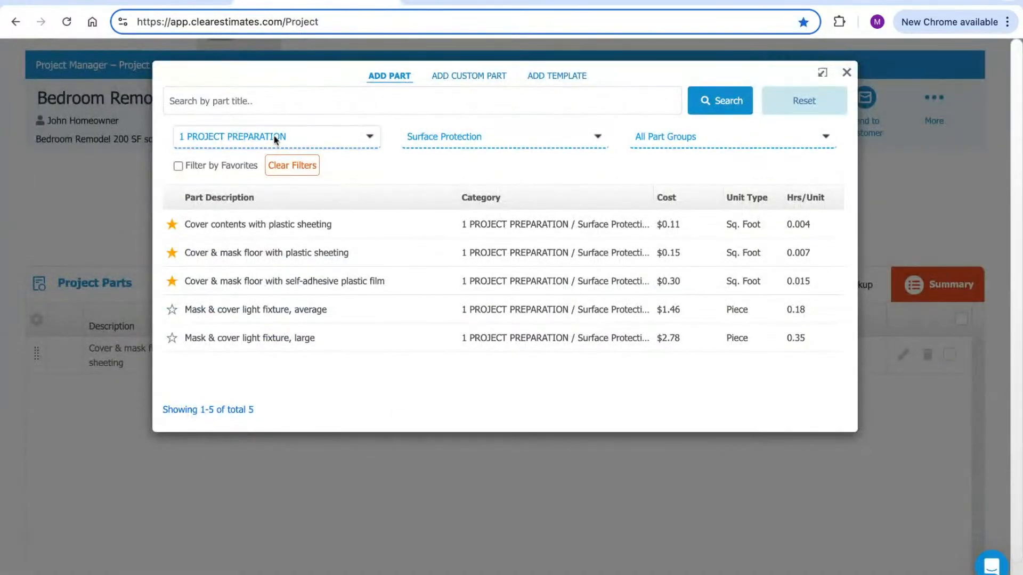
Add the $8,000 - $10,000 project building permit fee at 1 piece, $250.00
{"action": "left_click", "coordinate": [449, 137]}
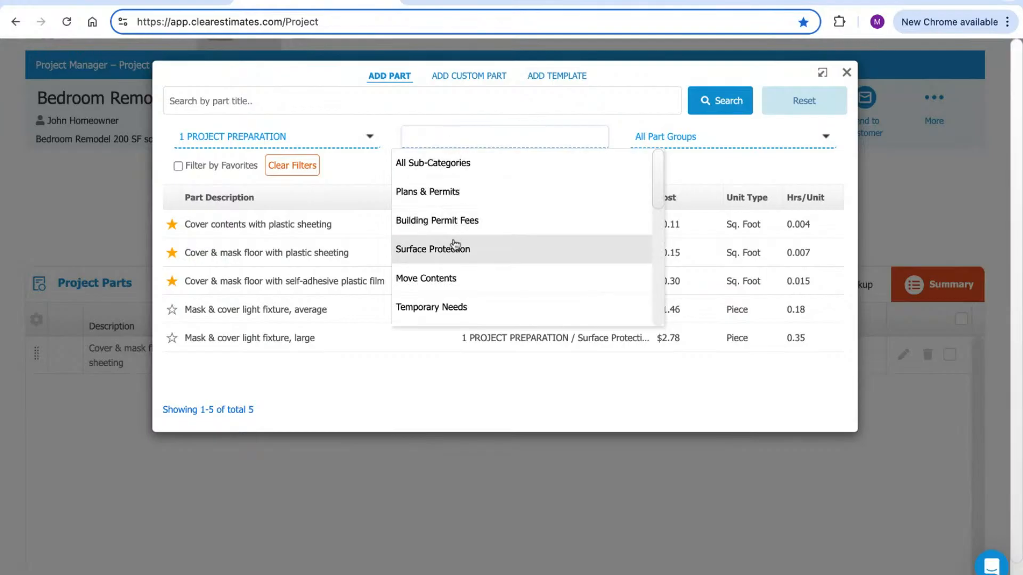
{"action": "left_click", "coordinate": [427, 225]}
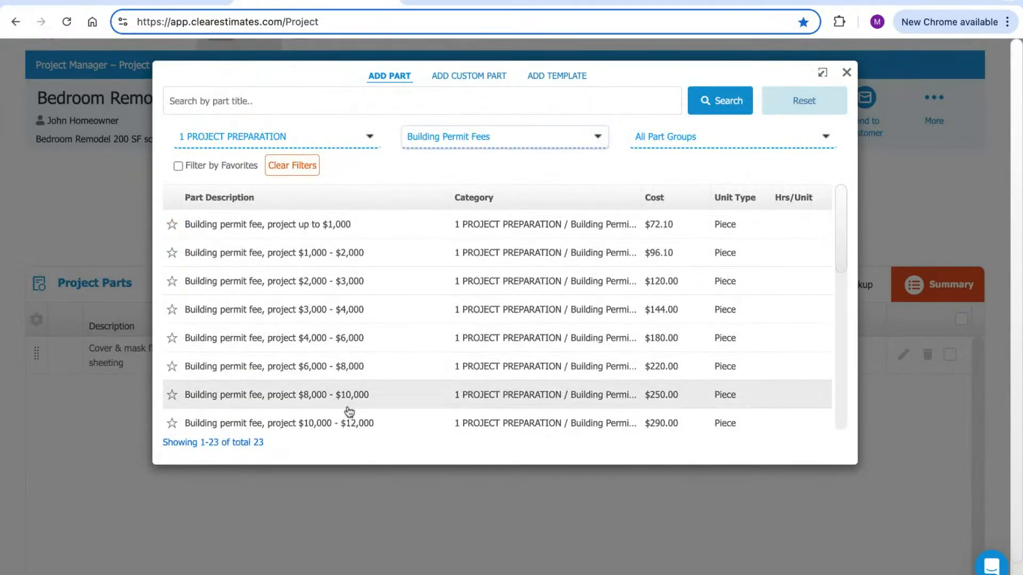
{"action": "left_click", "coordinate": [331, 397]}
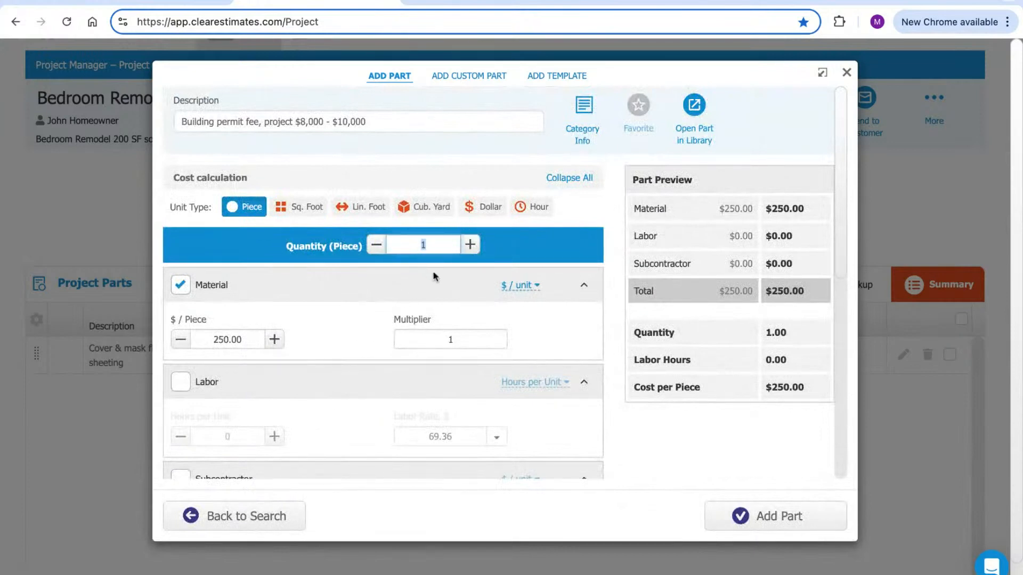
{"action": "left_click", "coordinate": [716, 516]}
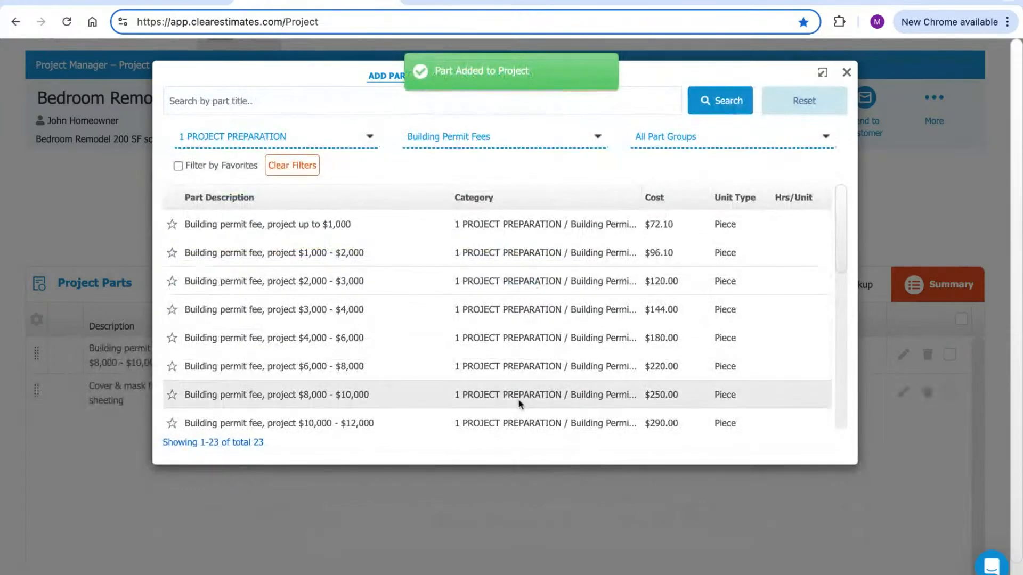
Look up the takeoff's Travel Costs row (2 hours, $150 gas) and return to Clear Estimates
{"action": "left_click", "coordinate": [469, 5]}
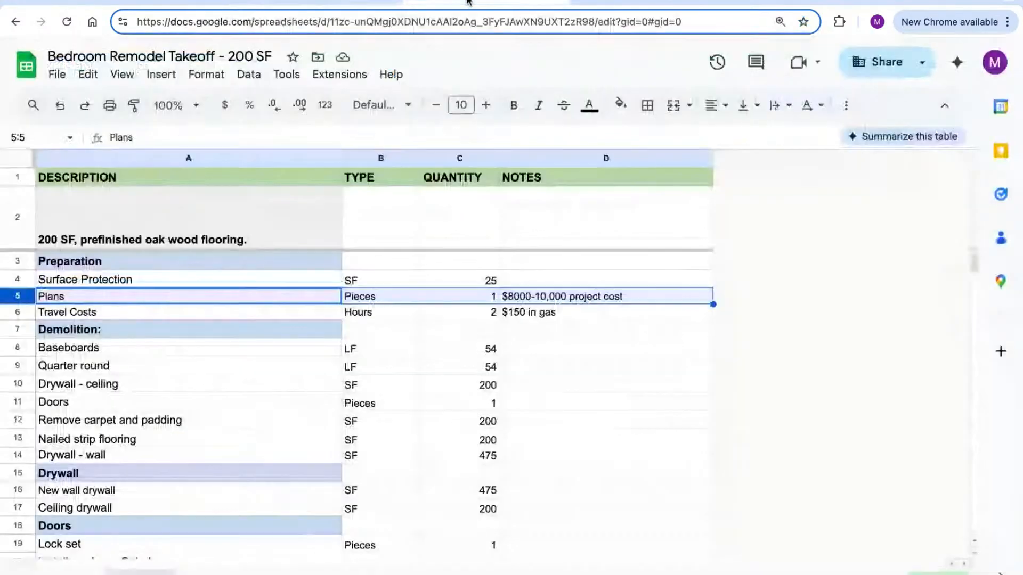
{"action": "left_click", "coordinate": [32, 312]}
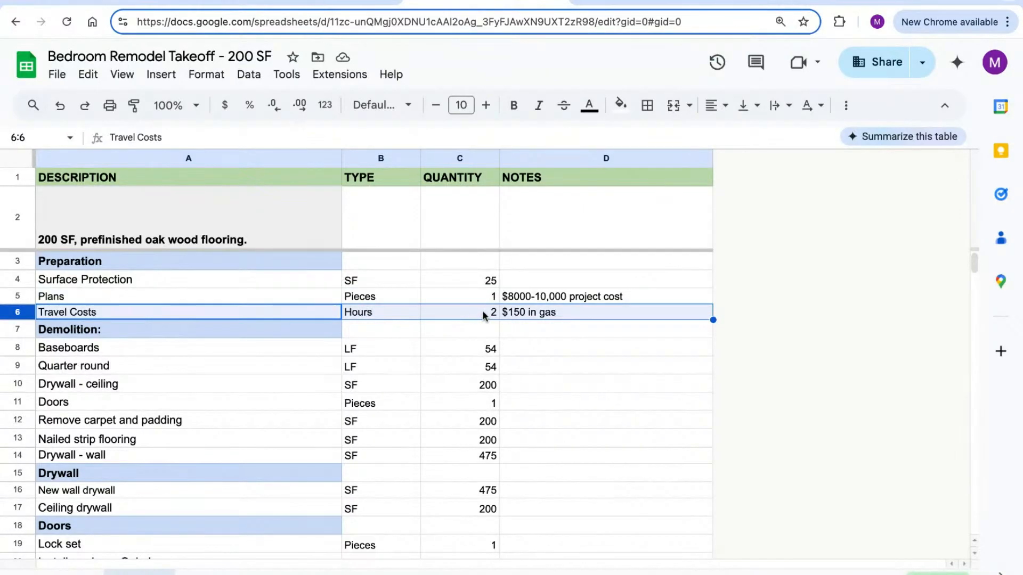
{"action": "left_click", "coordinate": [343, 2]}
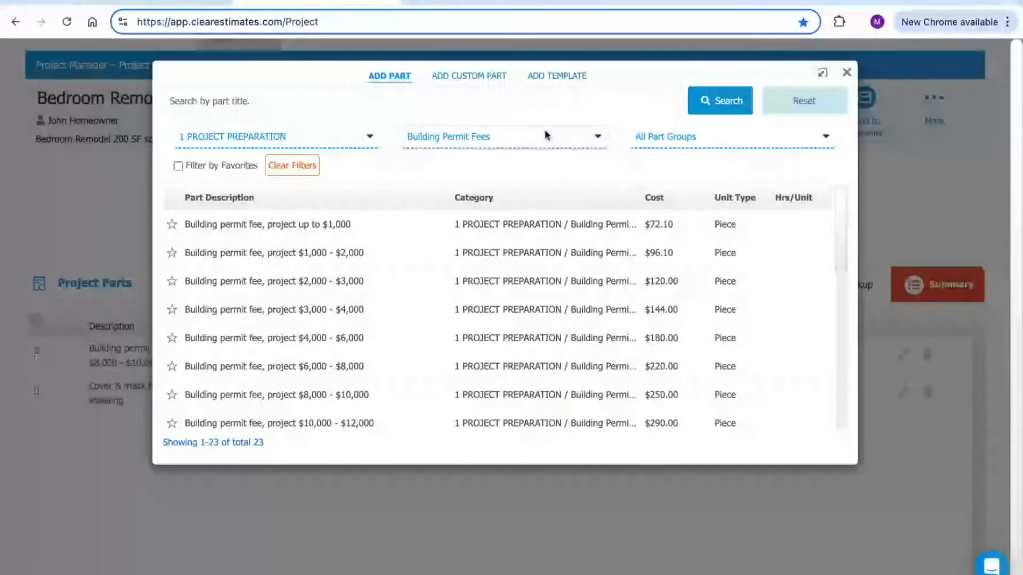
Search parts for 'travel', view Travel charge (15 minute increments), and close without adding it
{"action": "left_click", "coordinate": [801, 102]}
{"action": "left_click", "coordinate": [378, 103]}
{"action": "type", "text": "travel"}
{"action": "key", "text": "Return"}
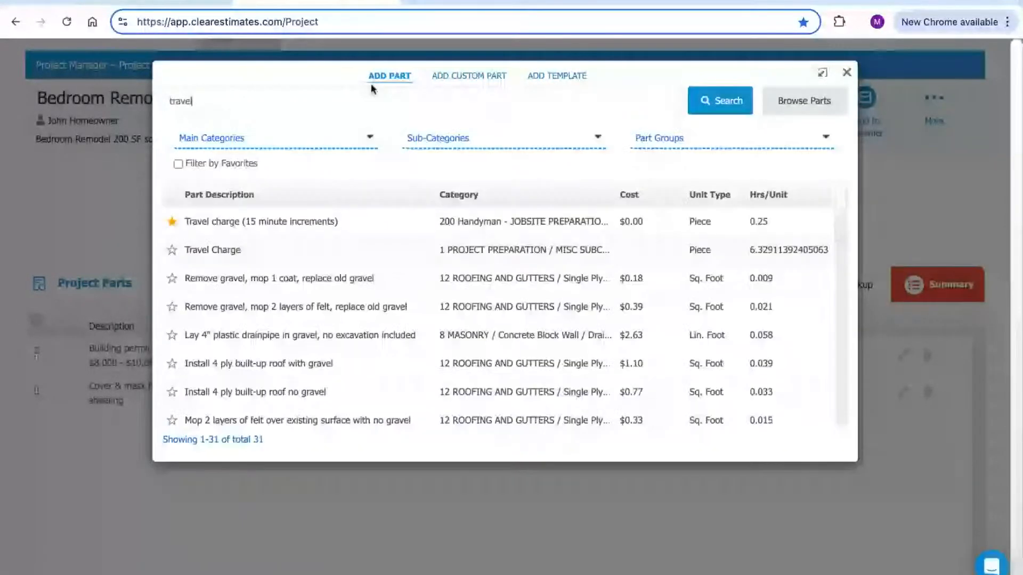
{"action": "left_click", "coordinate": [275, 223]}
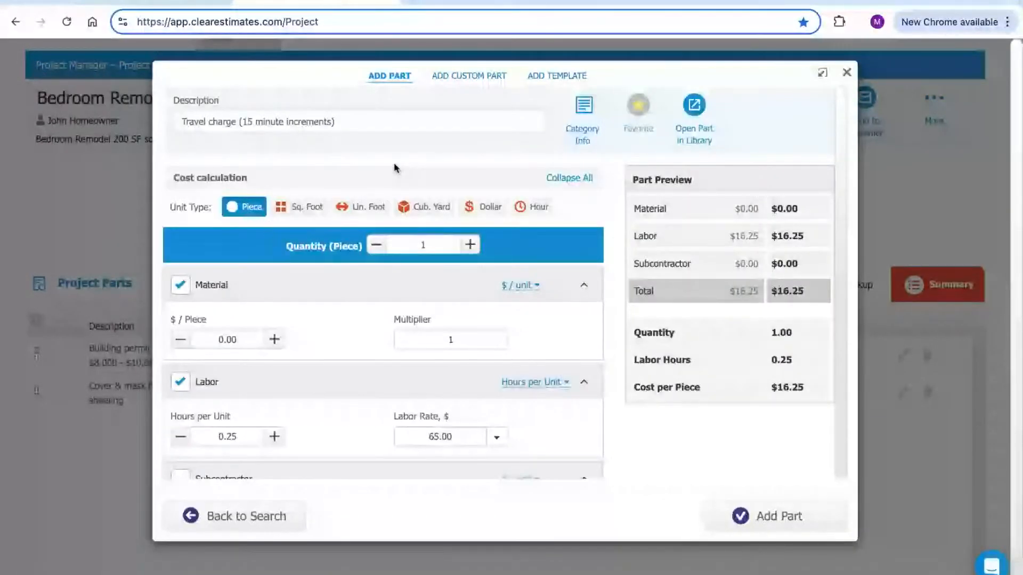
{"action": "left_click", "coordinate": [846, 72]}
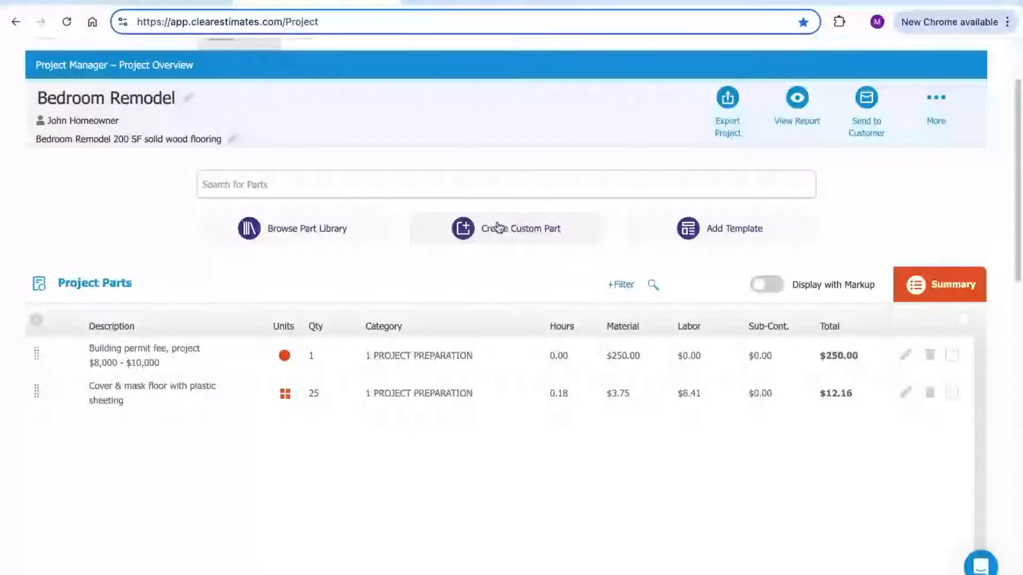
Start a custom part under 1 PROJECT PREPARATION described 'Travel charge' with a $150 labor cost
{"action": "left_click", "coordinate": [509, 236]}
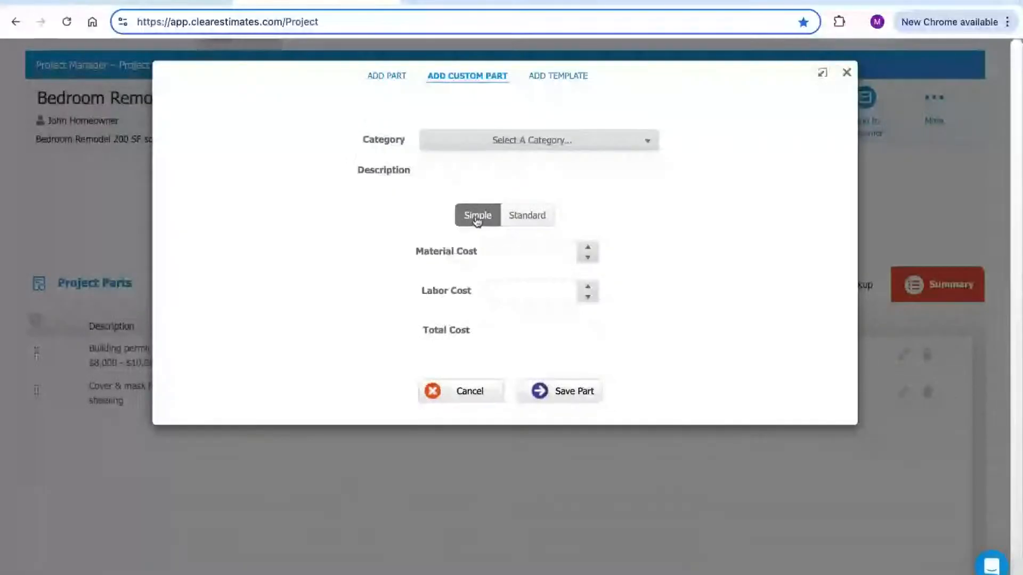
{"action": "left_click", "coordinate": [477, 174]}
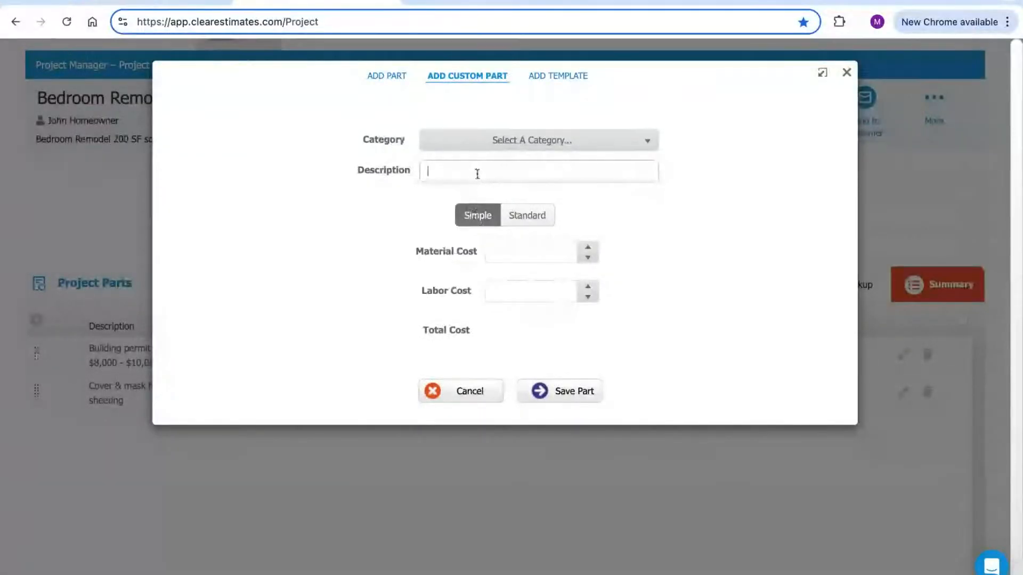
{"action": "left_click", "coordinate": [515, 138]}
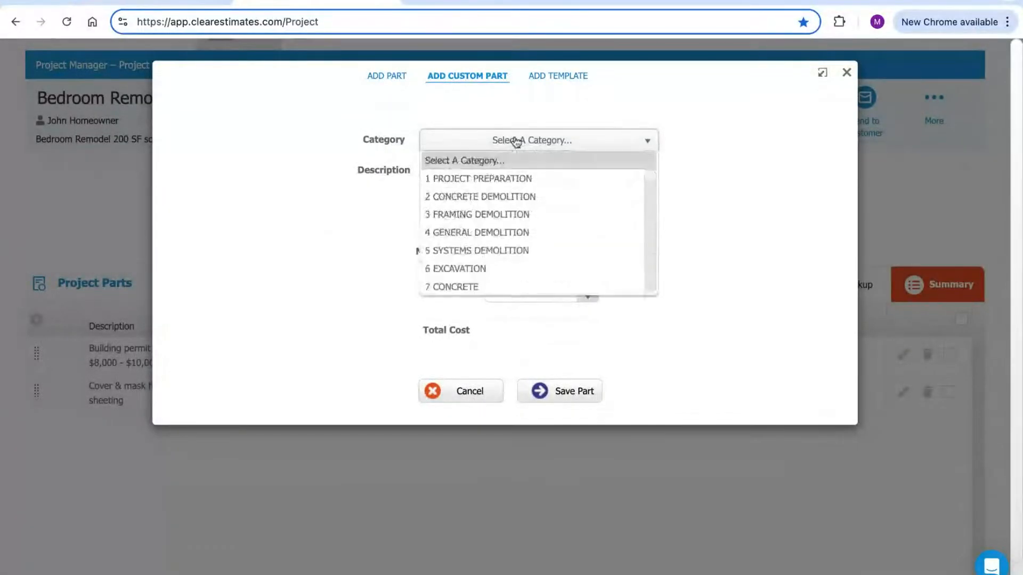
{"action": "left_click", "coordinate": [494, 179]}
{"action": "left_click", "coordinate": [475, 173]}
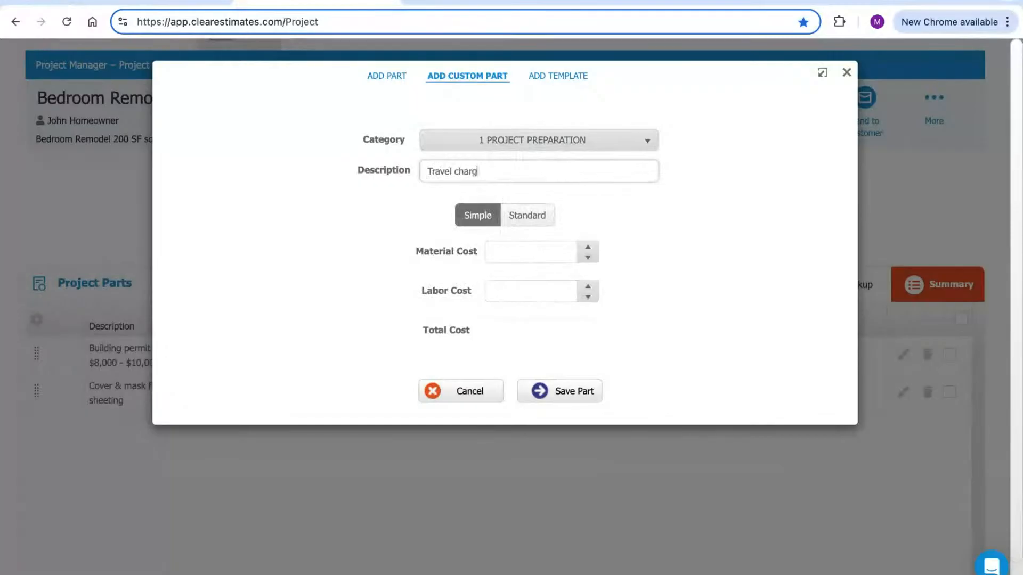
{"action": "left_click", "coordinate": [525, 283]}
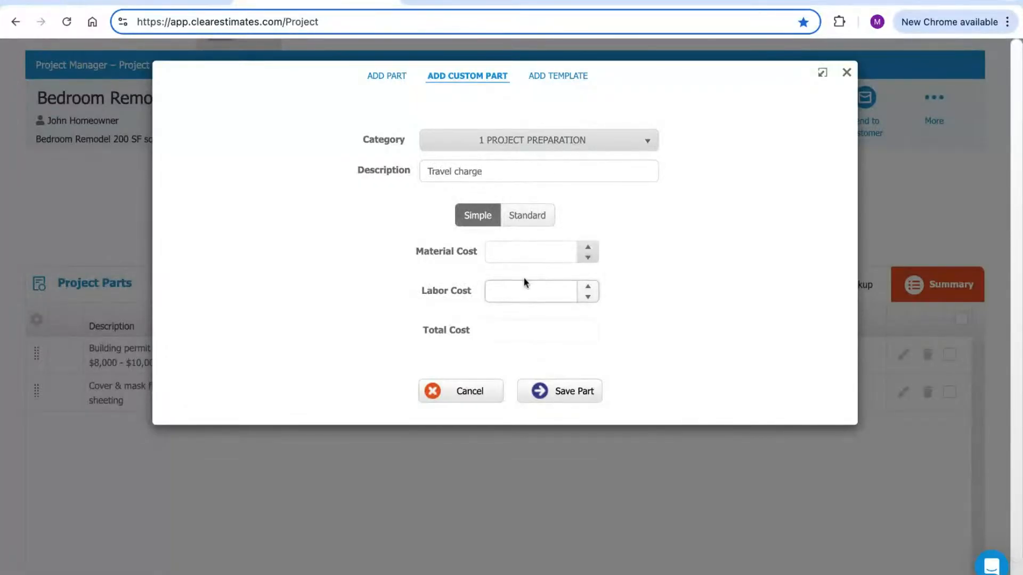
{"action": "left_click", "coordinate": [707, 234]}
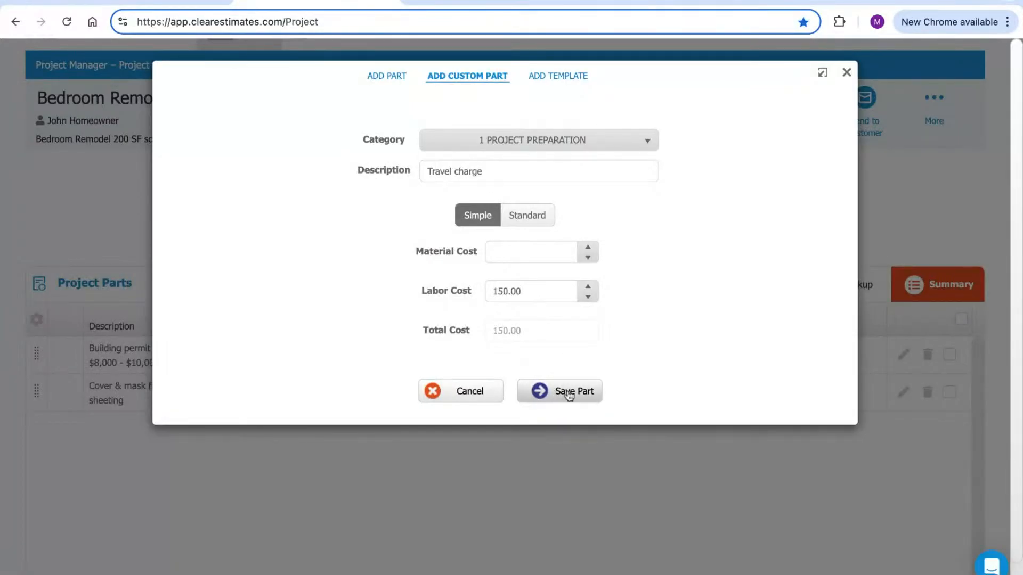
Switch the Travel charge part to the Standard form and add it to the project
{"action": "left_click", "coordinate": [525, 216]}
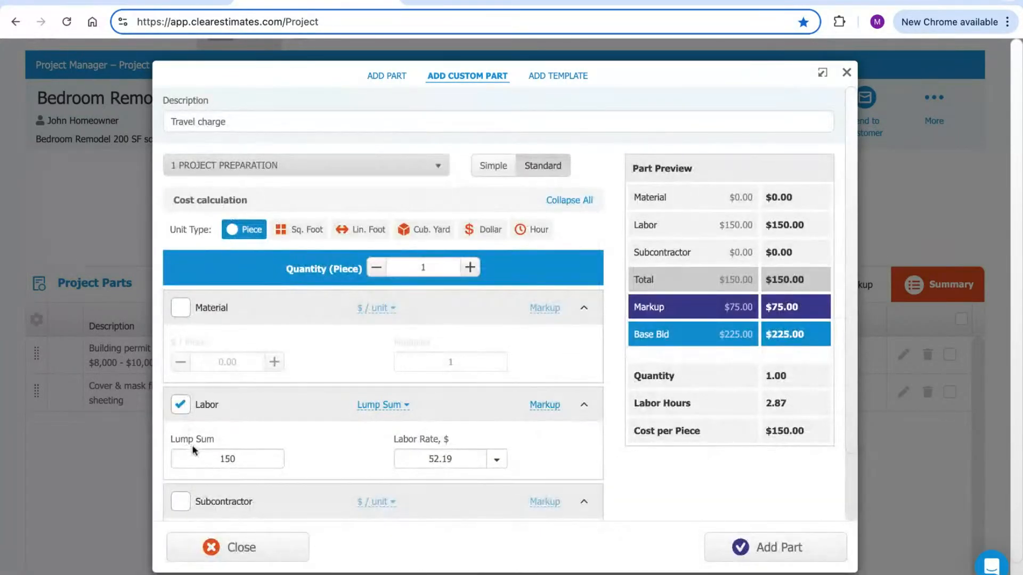
{"action": "scroll", "coordinate": [456, 376], "scroll_direction": "down", "scroll_amount": 3}
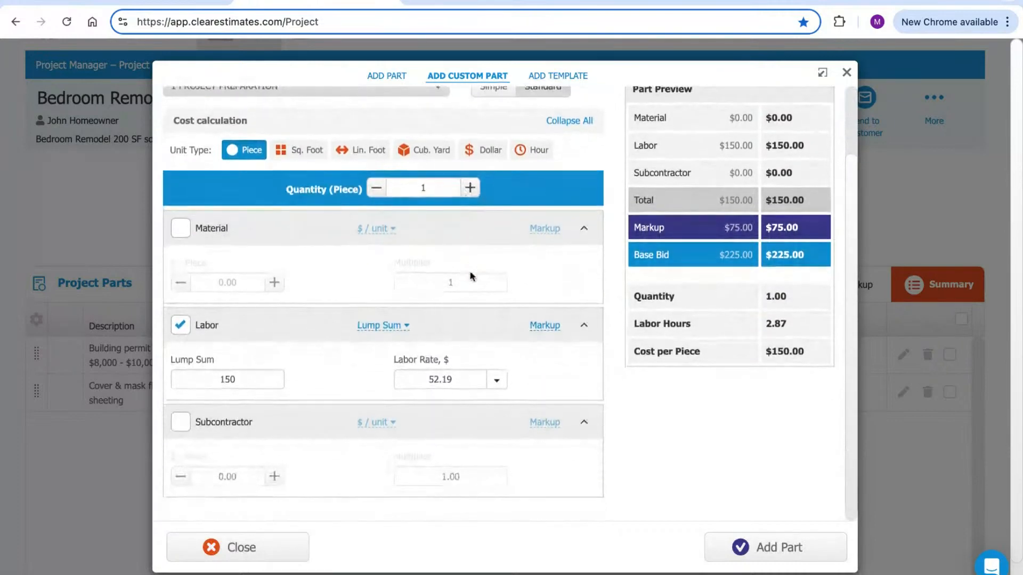
{"action": "scroll", "coordinate": [507, 325], "scroll_direction": "down", "scroll_amount": 1}
{"action": "scroll", "coordinate": [556, 326], "scroll_direction": "up", "scroll_amount": 4}
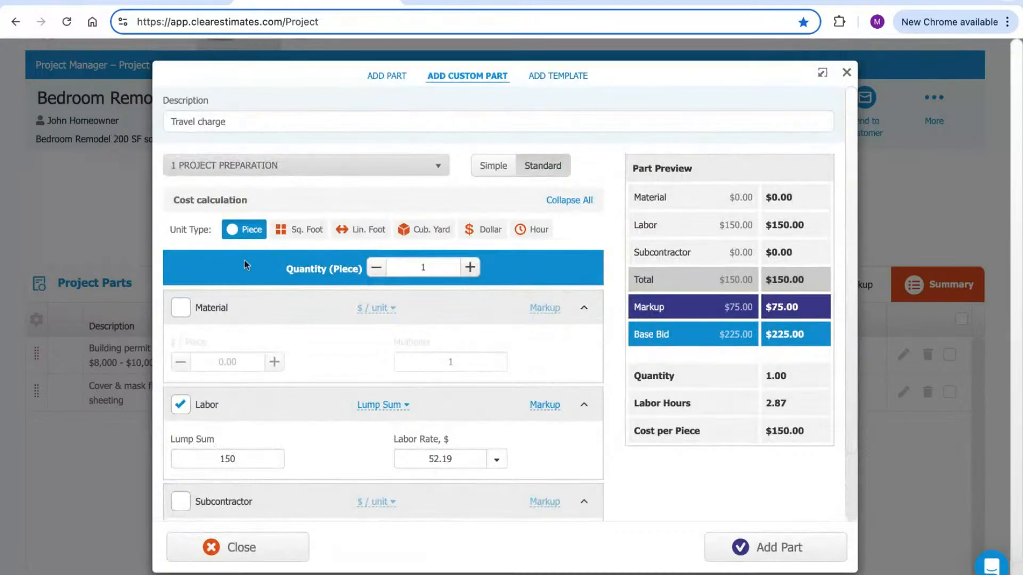
{"action": "left_click", "coordinate": [757, 549]}
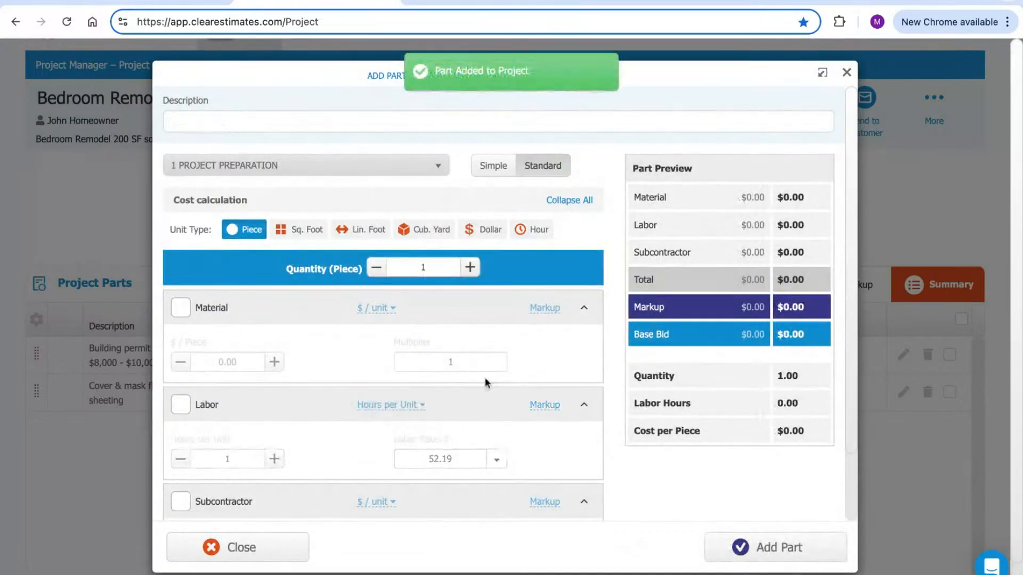
{"action": "left_click", "coordinate": [846, 71]}
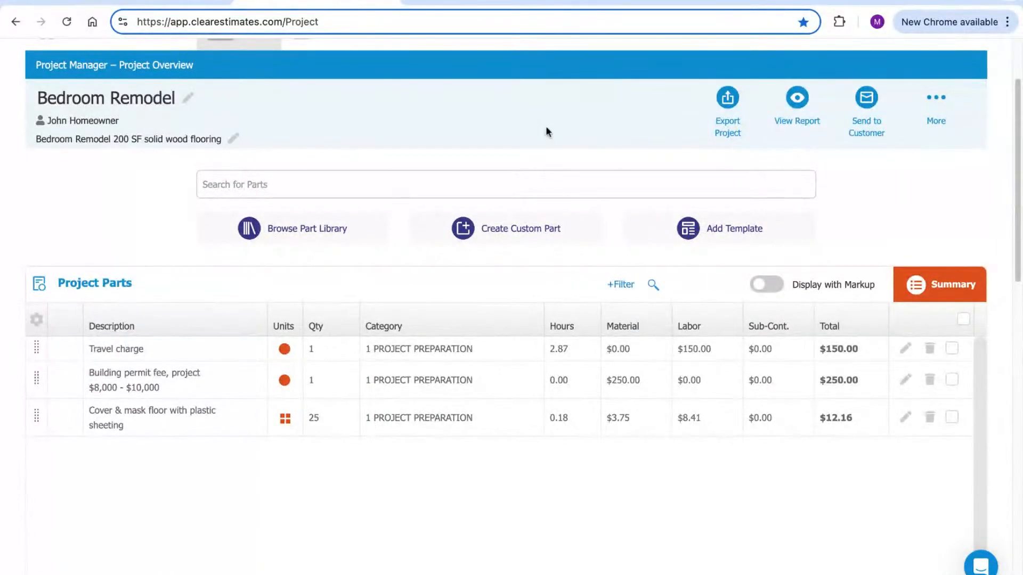
Review the parts: Travel charge $150.00, building permit fee $250.00, floor masking $12.16
{"action": "scroll", "coordinate": [548, 133], "scroll_direction": "up", "scroll_amount": 3}
{"action": "scroll", "coordinate": [550, 240], "scroll_direction": "down", "scroll_amount": 1}
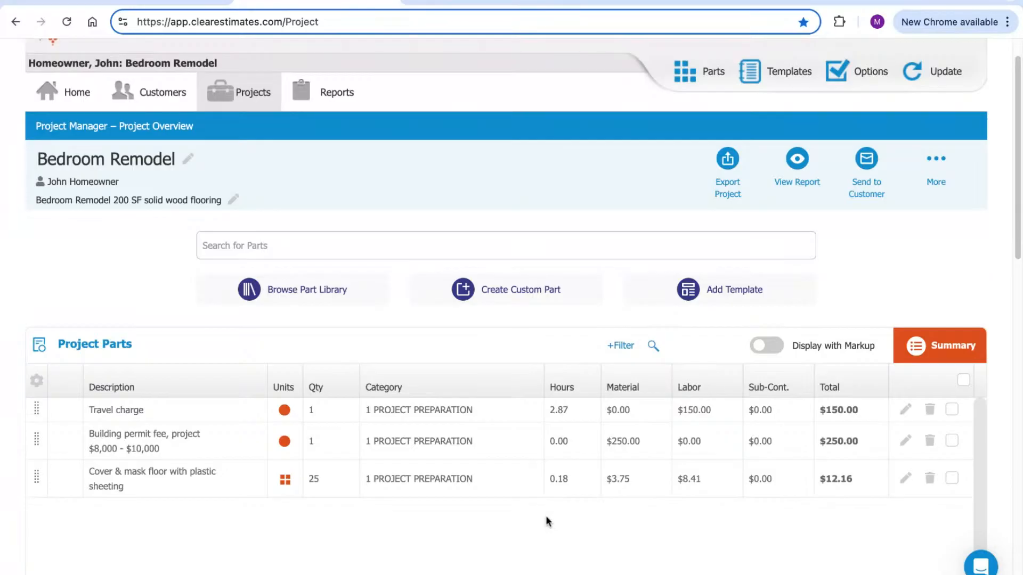
{"action": "scroll", "coordinate": [547, 521], "scroll_direction": "up", "scroll_amount": 2}
{"action": "left_click", "coordinate": [379, 68]}
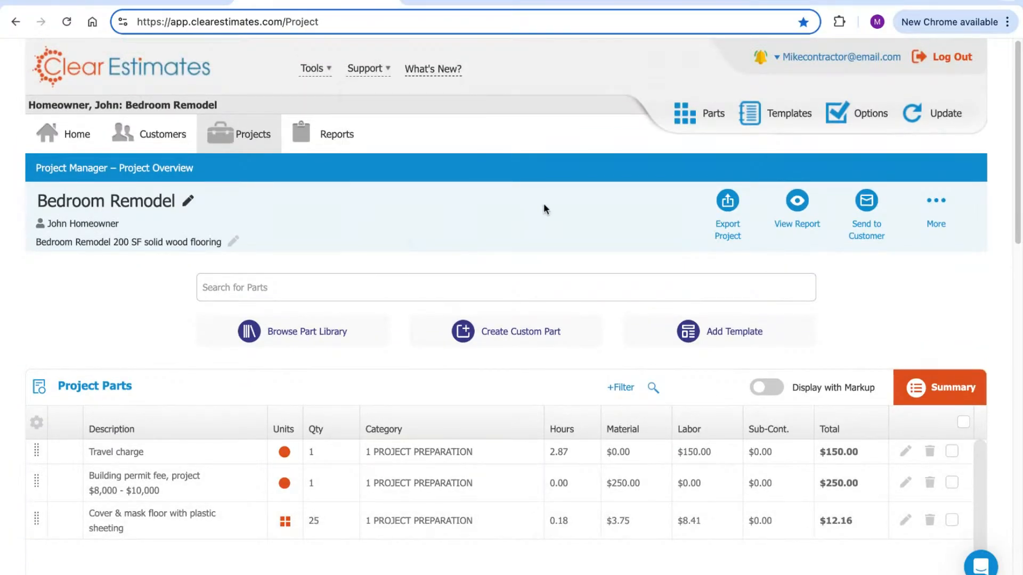
{"action": "scroll", "coordinate": [543, 202], "scroll_direction": "down", "scroll_amount": 1}
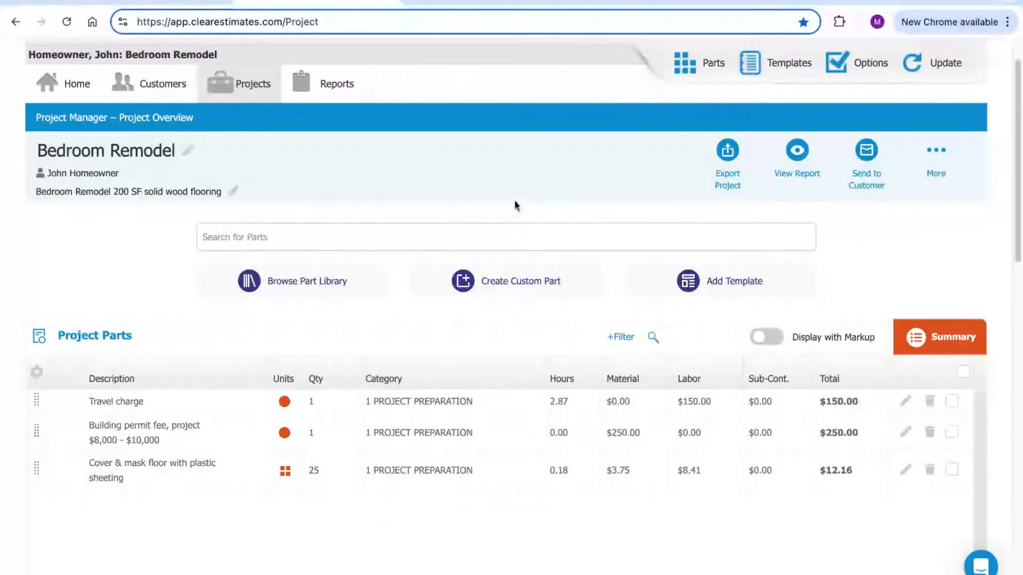
Check the takeoff's Demolition heading and Baseboards row at 54 LF, then return to the estimate
{"action": "left_click", "coordinate": [483, 2]}
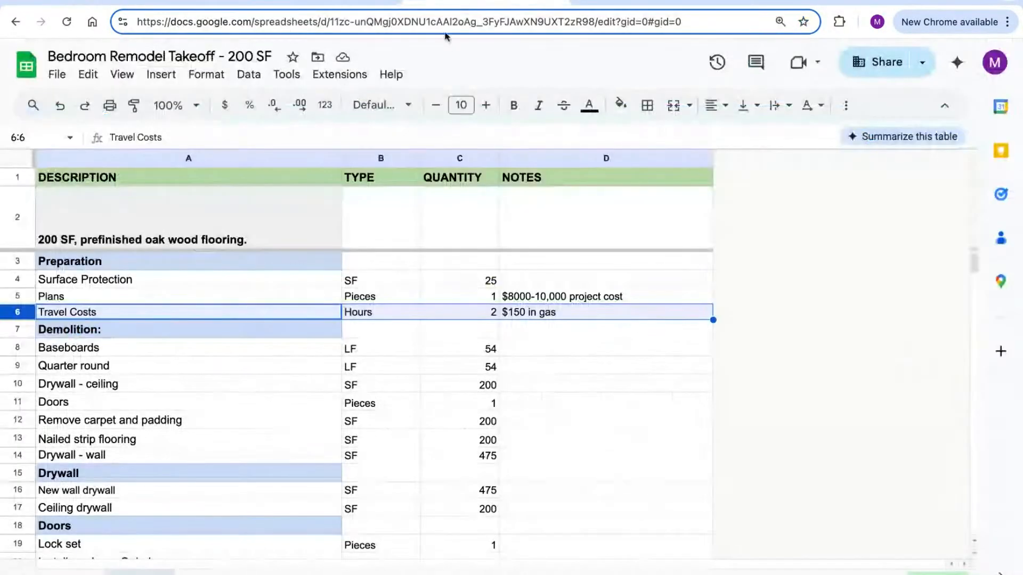
{"action": "left_click", "coordinate": [22, 333]}
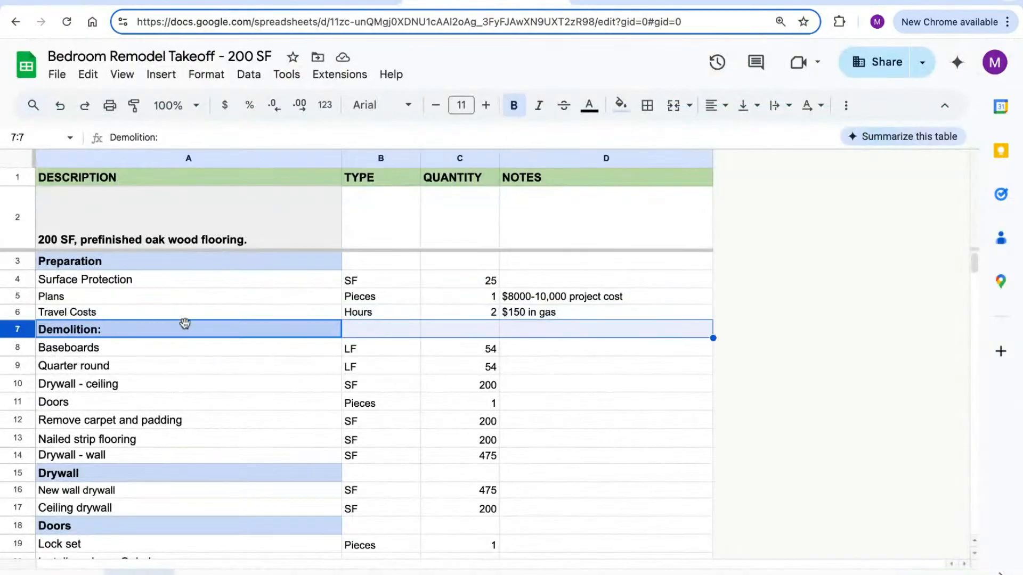
{"action": "scroll", "coordinate": [303, 281], "scroll_direction": "down", "scroll_amount": 1}
{"action": "scroll", "coordinate": [303, 282], "scroll_direction": "down", "scroll_amount": 3}
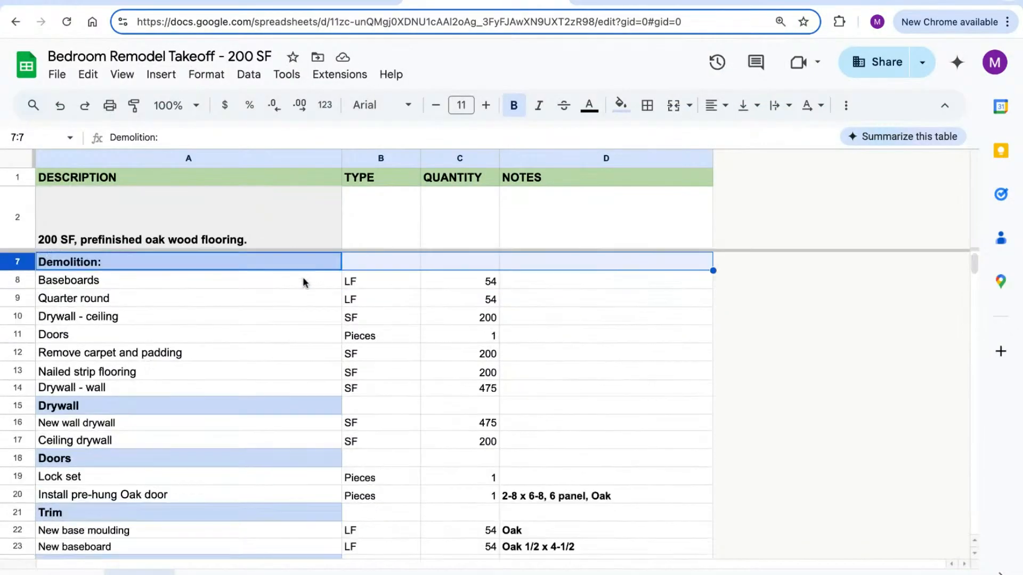
{"action": "scroll", "coordinate": [303, 280], "scroll_direction": "up", "scroll_amount": 2}
{"action": "left_click", "coordinate": [30, 320]}
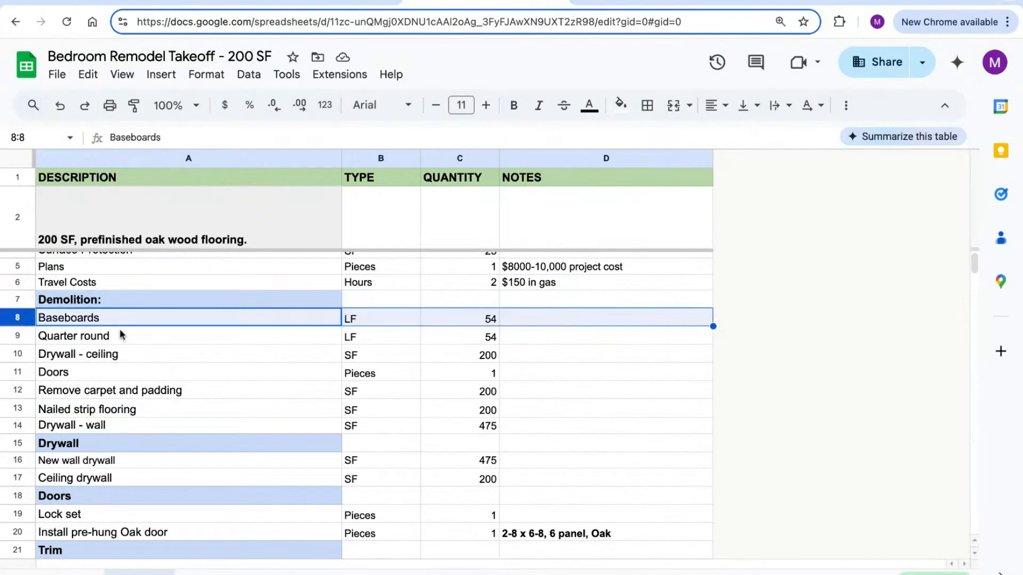
{"action": "left_click", "coordinate": [268, 2]}
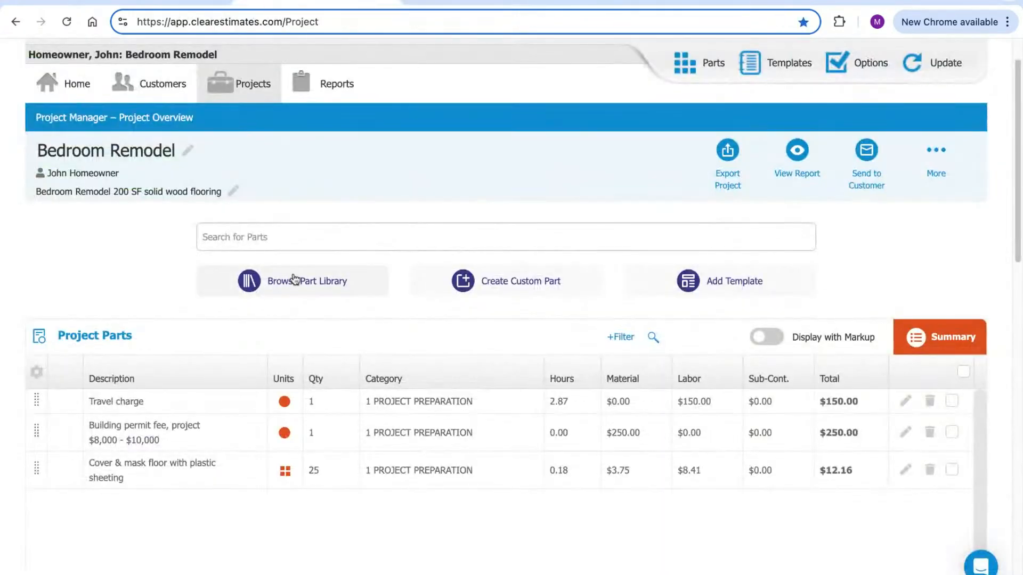
Browse the part library filtered to 4 GENERAL DEMOLITION, compare with the takeoff, then close the library
{"action": "left_click", "coordinate": [289, 282]}
{"action": "left_click", "coordinate": [254, 140]}
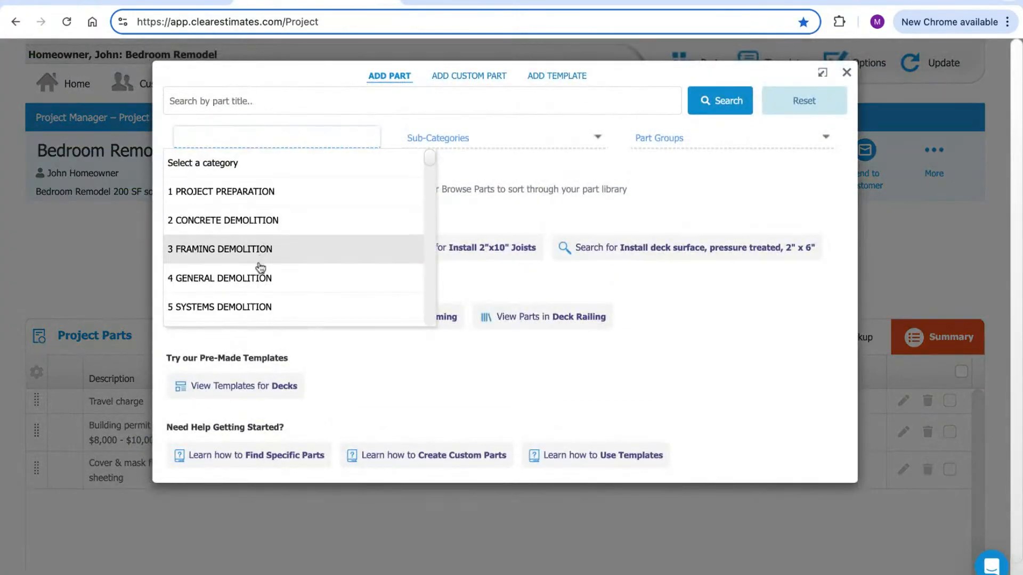
{"action": "left_click", "coordinate": [256, 281]}
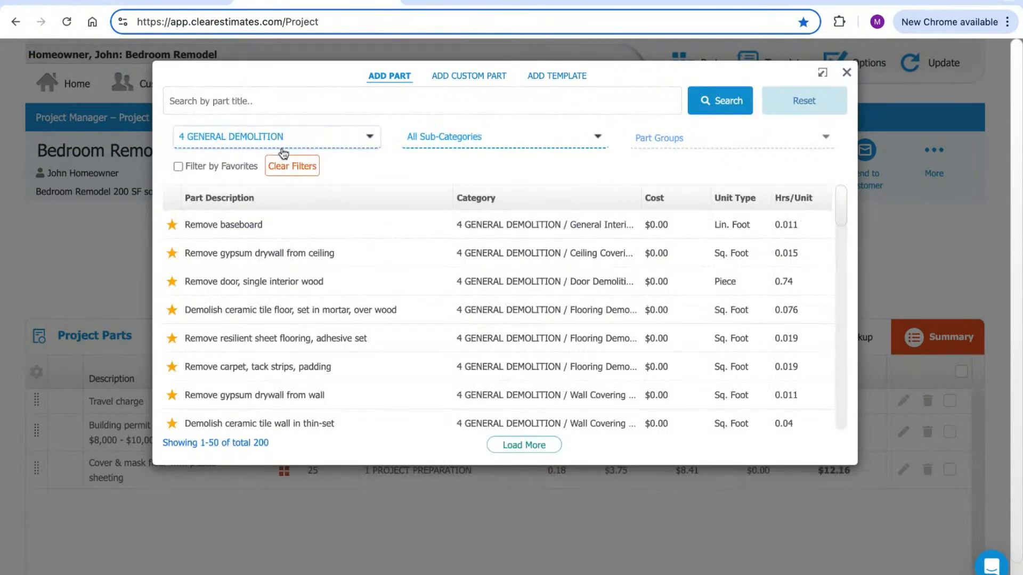
{"action": "left_click", "coordinate": [489, 140]}
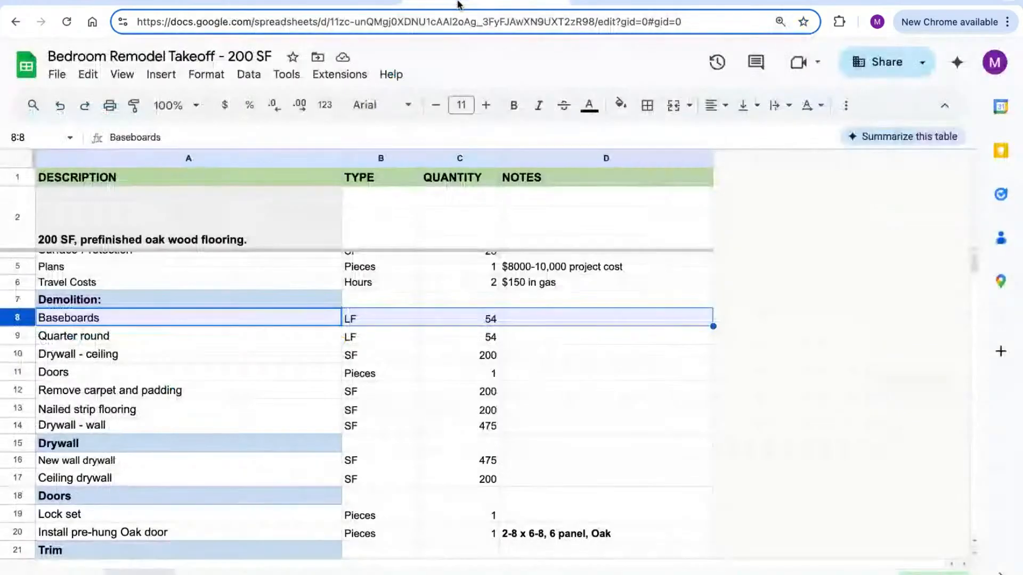
{"action": "left_click", "coordinate": [459, 5]}
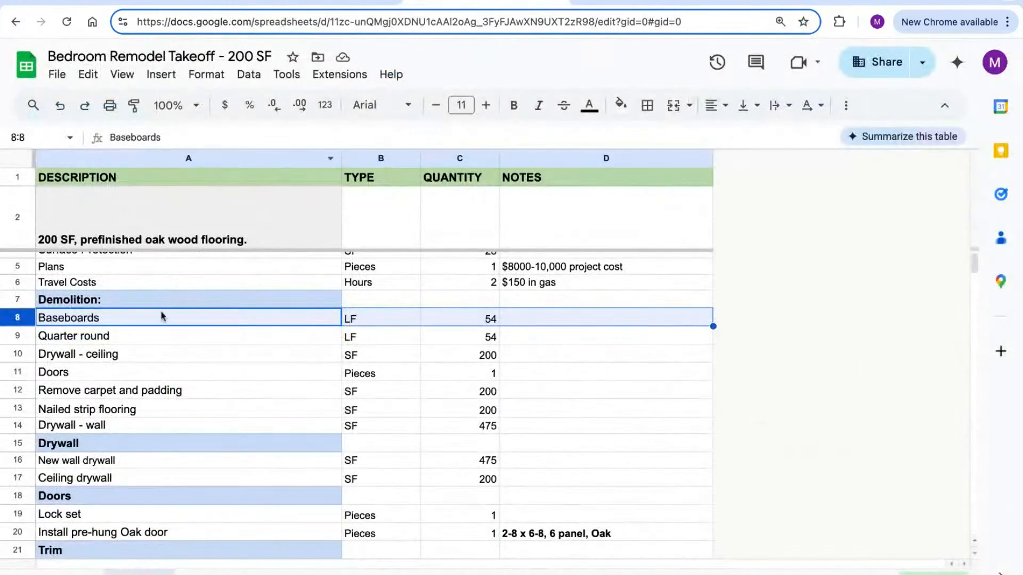
{"action": "left_click", "coordinate": [318, 6]}
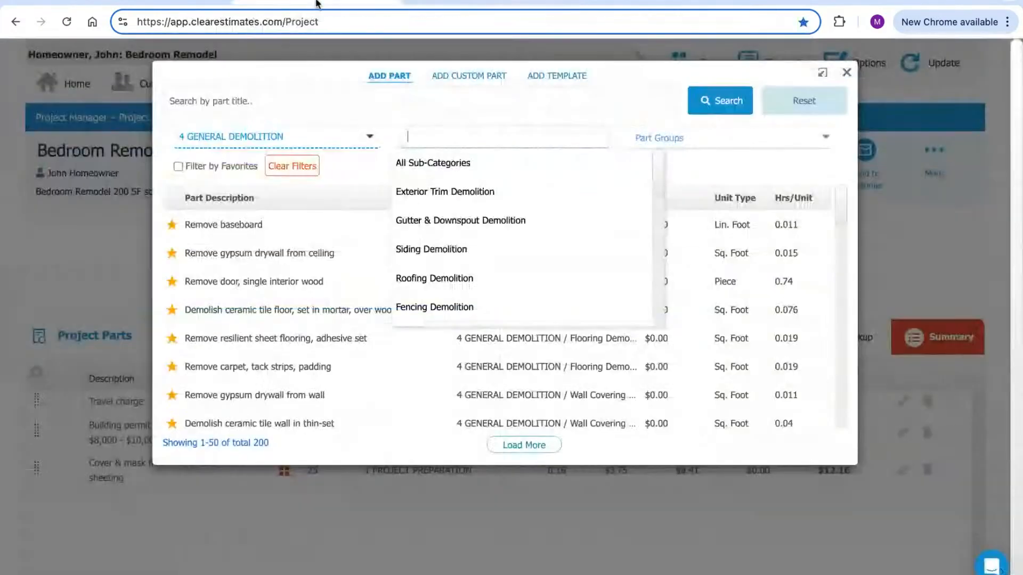
{"action": "left_click", "coordinate": [847, 78]}
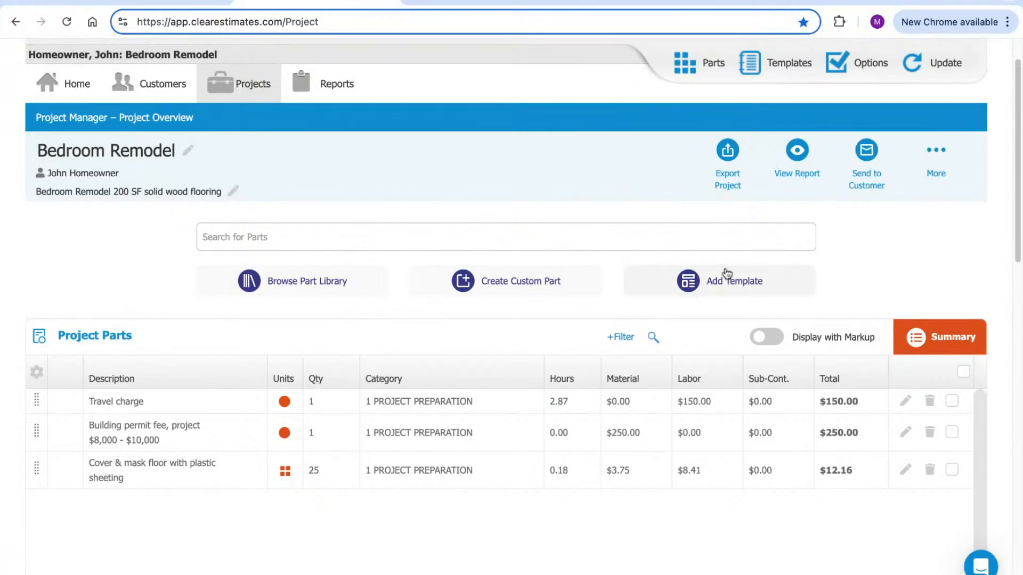
Set the template category to Room Remodels - Bedroom by searching 'bed'
{"action": "left_click", "coordinate": [717, 292]}
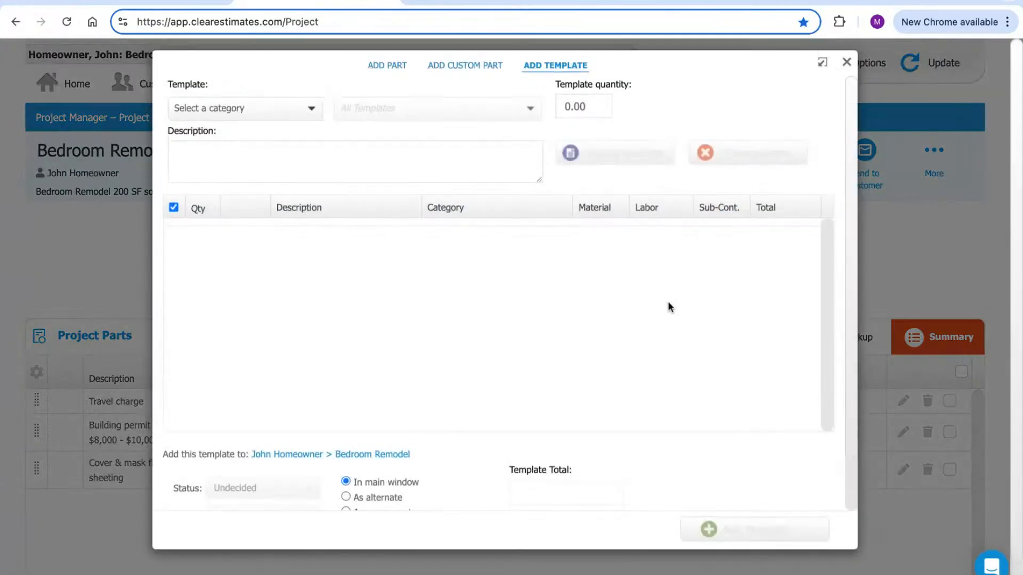
{"action": "left_click", "coordinate": [262, 117]}
{"action": "type", "text": "bedroom"}
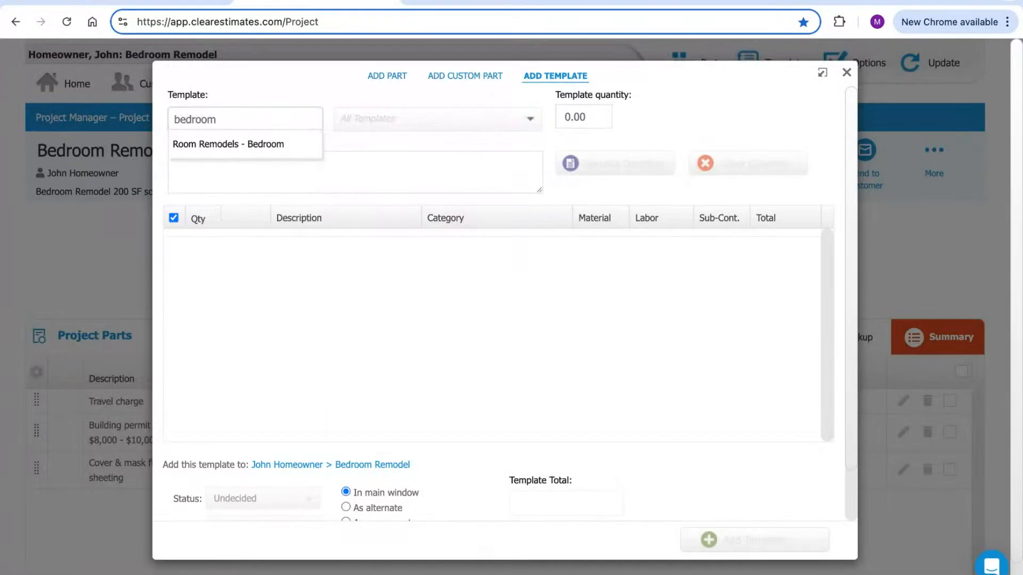
{"action": "left_click", "coordinate": [267, 144]}
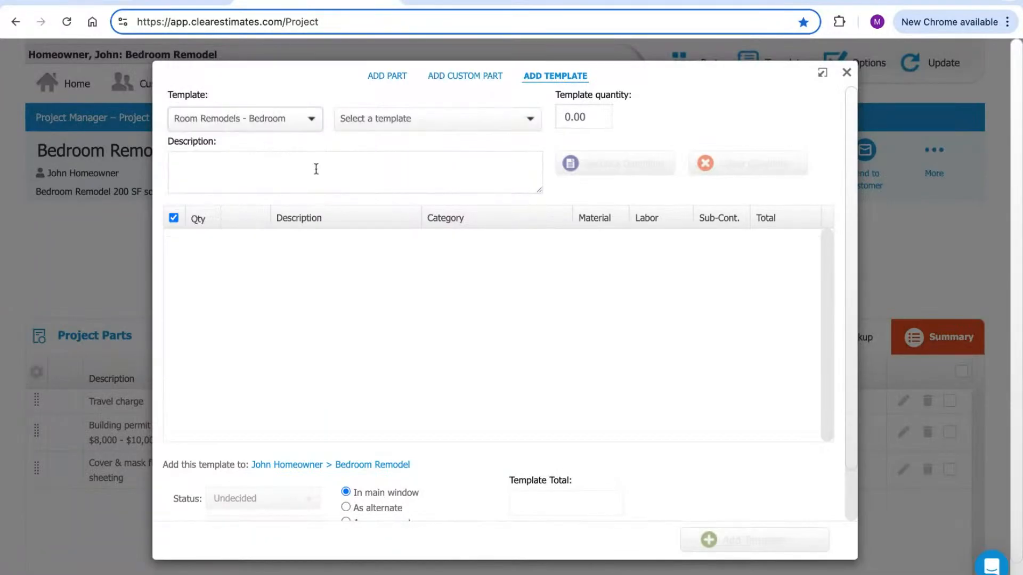
Choose the Prefinished Wood Flooring, Average template from the bedroom template list
{"action": "left_click", "coordinate": [411, 116]}
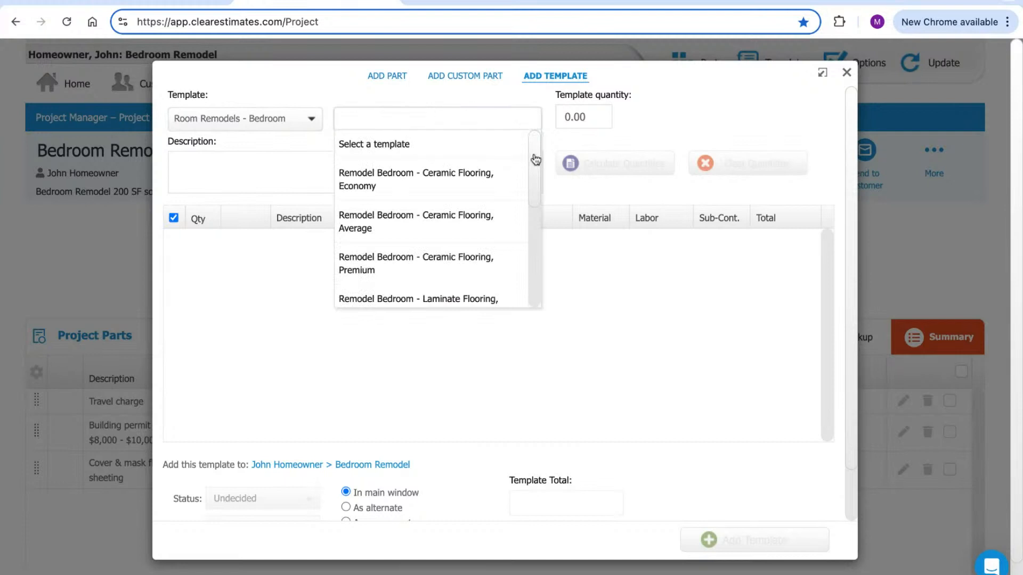
{"action": "scroll", "coordinate": [536, 160], "scroll_direction": "down", "scroll_amount": 1}
{"action": "scroll", "coordinate": [535, 170], "scroll_direction": "down", "scroll_amount": 1}
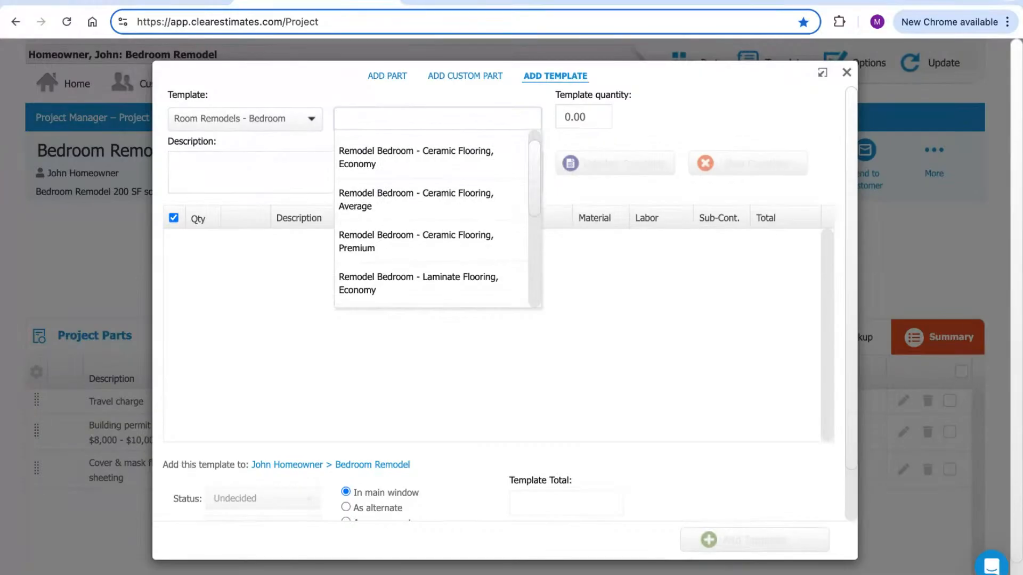
{"action": "scroll", "coordinate": [436, 218], "scroll_direction": "down", "scroll_amount": 2}
{"action": "scroll", "coordinate": [436, 218], "scroll_direction": "down", "scroll_amount": 5}
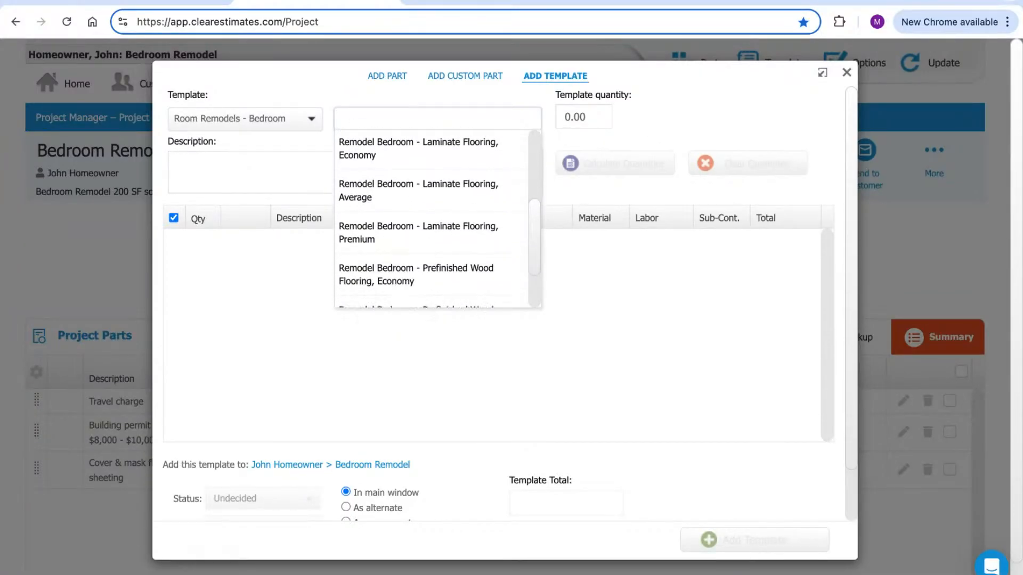
{"action": "left_click", "coordinate": [343, 5]}
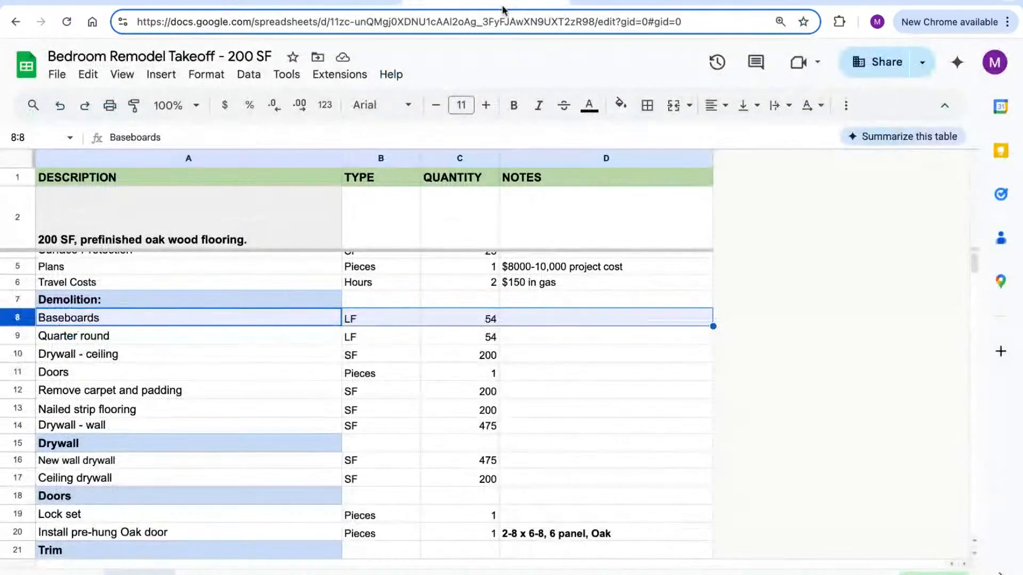
{"action": "left_click", "coordinate": [347, 3]}
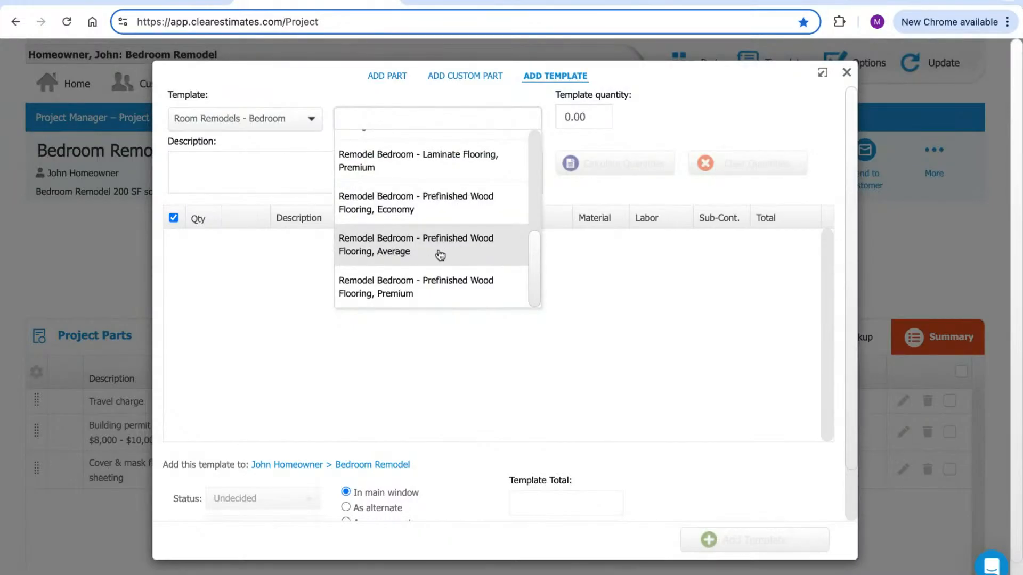
{"action": "left_click", "coordinate": [440, 254]}
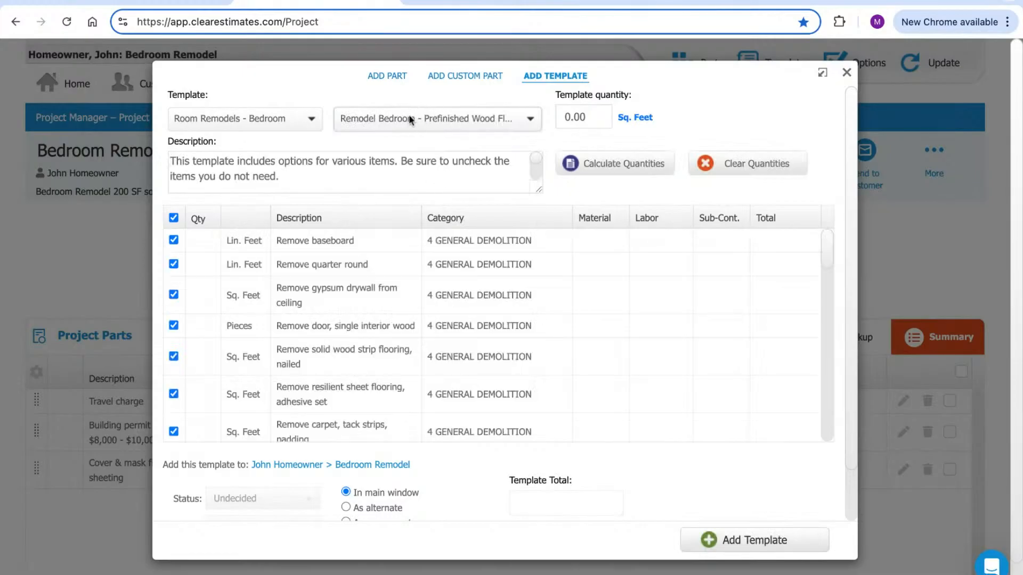
Append 'Those options include:' with lines for flooring types to remove and electrical parts
{"action": "mouse_move", "coordinate": [170, 162]}
{"action": "left_mouse_down"}
{"action": "mouse_move", "coordinate": [291, 162]}
{"action": "mouse_move", "coordinate": [304, 179]}
{"action": "mouse_move", "coordinate": [252, 162]}
{"action": "mouse_move", "coordinate": [170, 162]}
{"action": "left_mouse_up"}
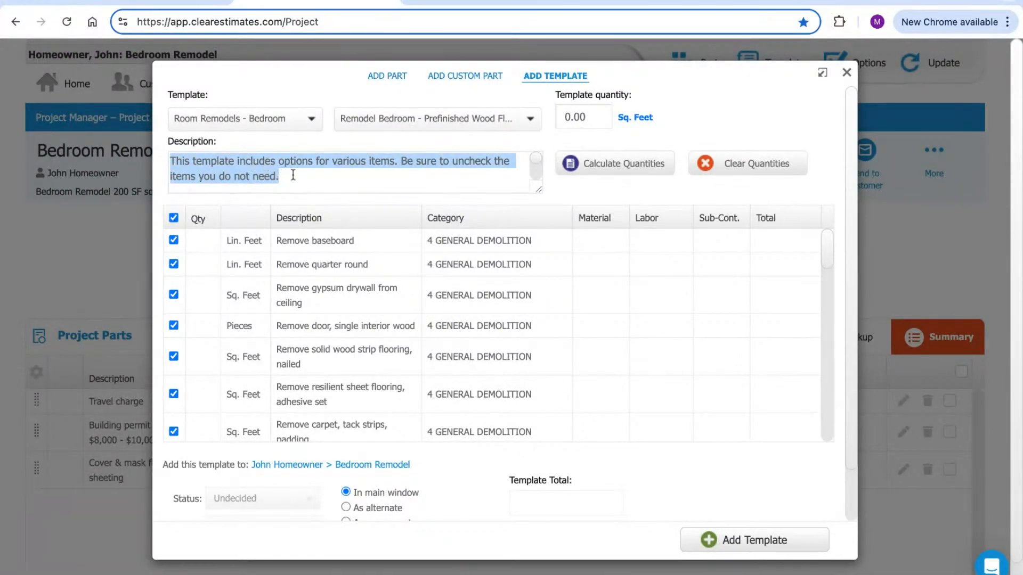
{"action": "left_click_drag", "start_coordinate": [289, 179], "coordinate": [184, 161]}
{"action": "left_click_drag", "start_coordinate": [291, 178], "coordinate": [259, 168]}
{"action": "left_click", "coordinate": [318, 178]}
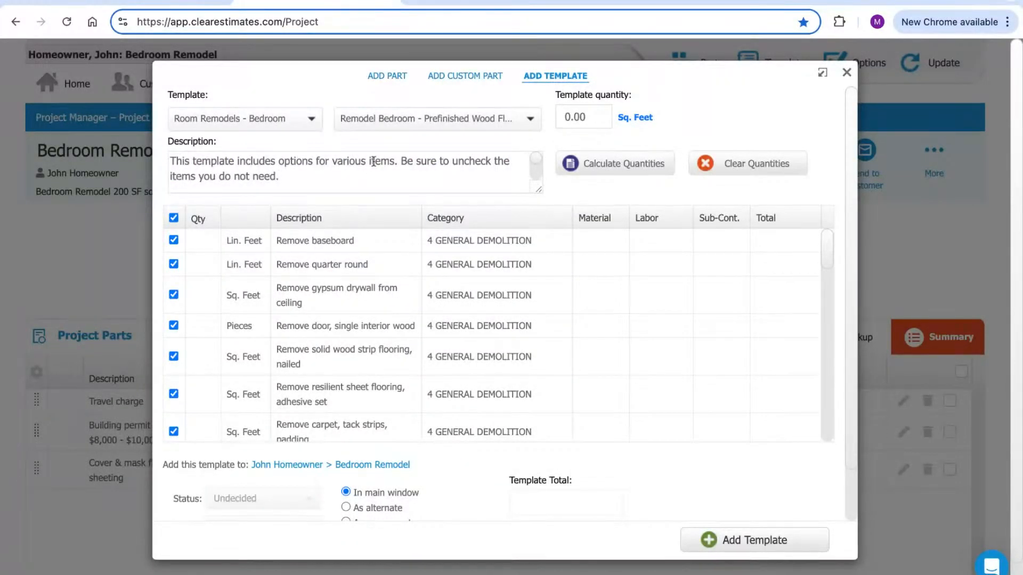
{"action": "key", "text": "Return"}
{"action": "key", "text": "Return"}
{"action": "type", "text": "Those options include:"}
{"action": "key", "text": "Return"}
{"action": "type", "text": "- Various choice of flooring type to remove"}
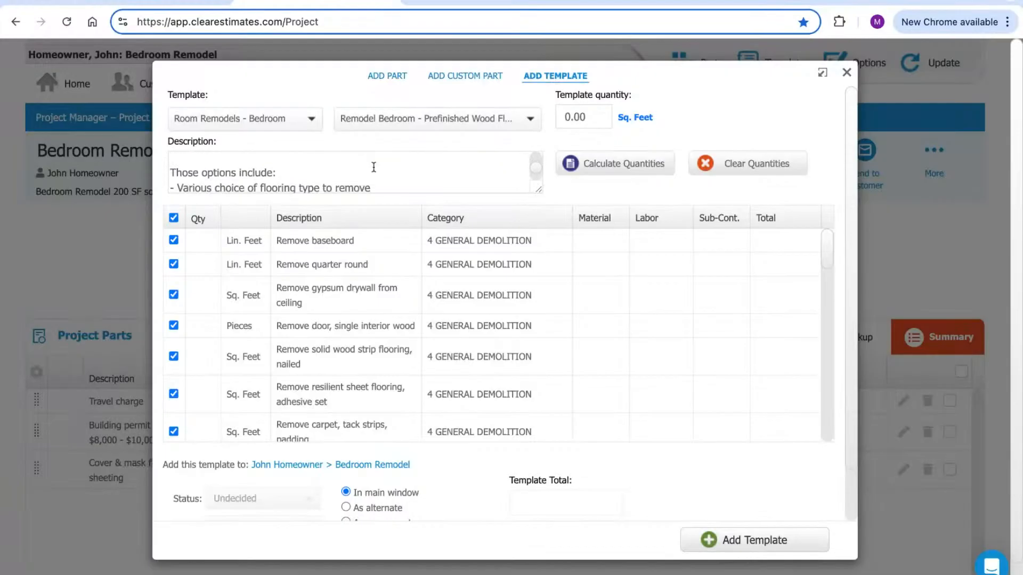
{"action": "key", "text": "Return"}
{"action": "type", "text": "- Various electrical parts to choose from"}
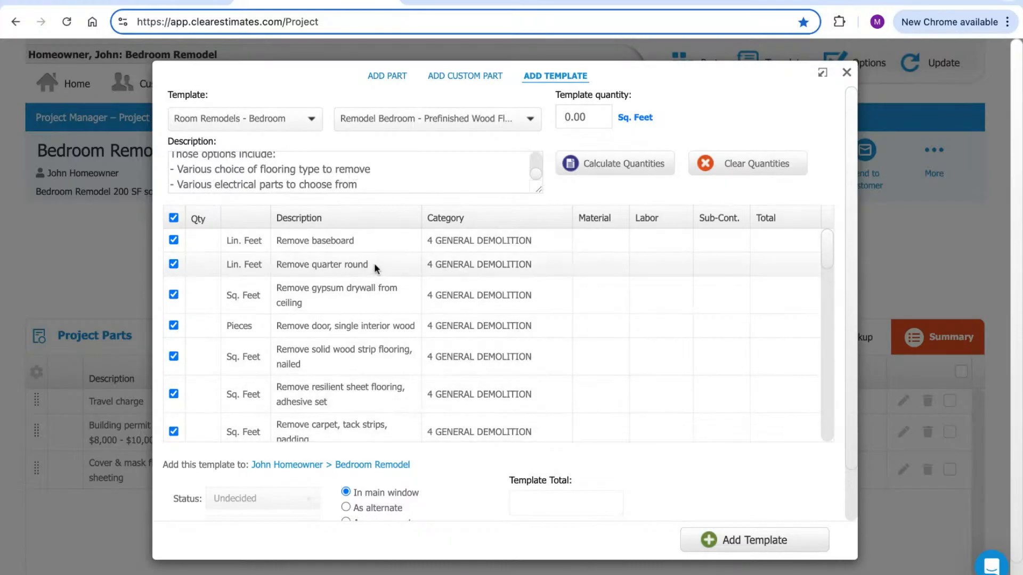
Keep ceiling drywall removal included and compare the template items against the takeoff
{"action": "left_click", "coordinate": [173, 295]}
{"action": "left_click", "coordinate": [174, 295]}
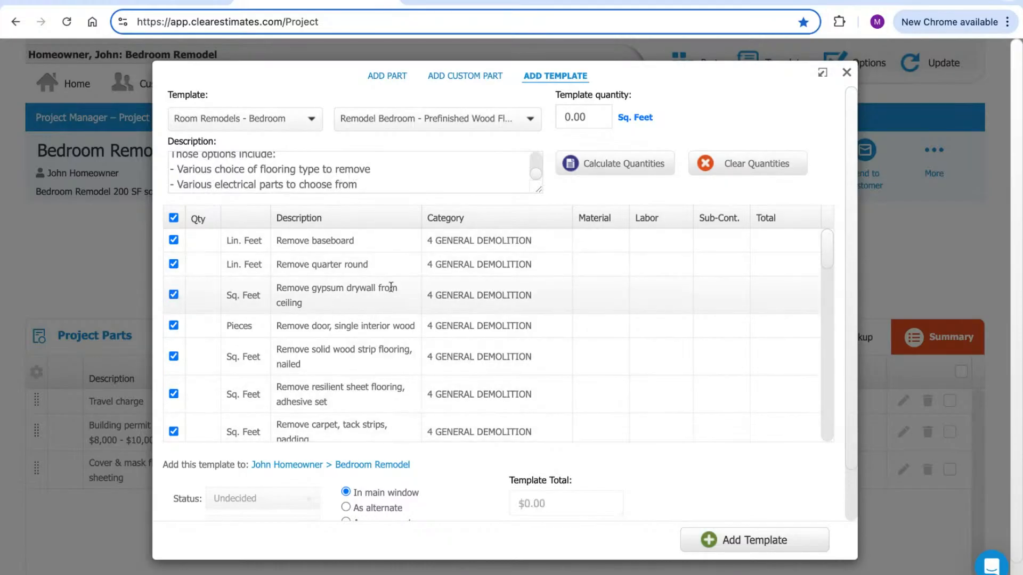
{"action": "scroll", "coordinate": [384, 174], "scroll_direction": "down", "scroll_amount": 1}
{"action": "scroll", "coordinate": [380, 185], "scroll_direction": "up", "scroll_amount": 1}
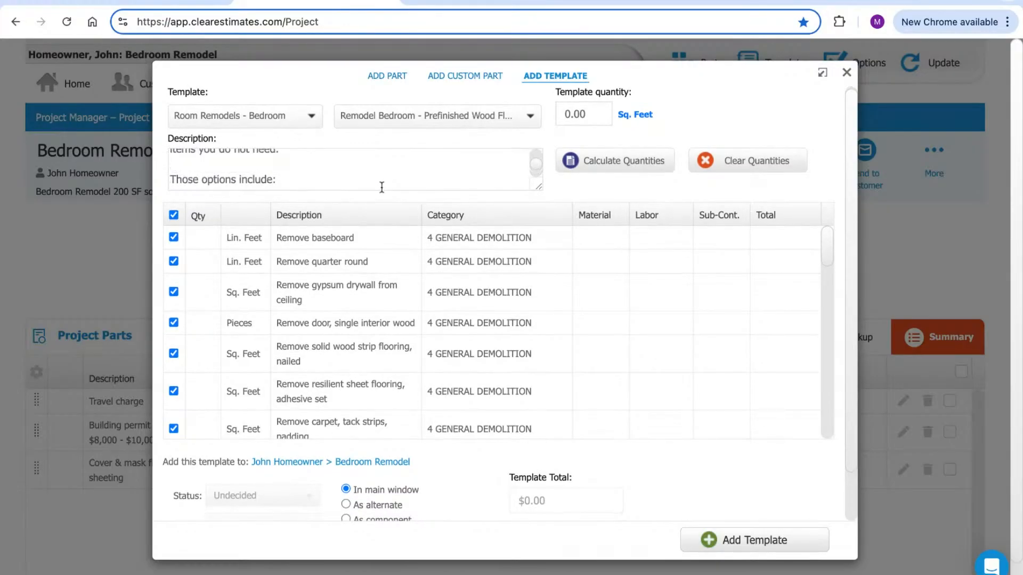
{"action": "scroll", "coordinate": [381, 186], "scroll_direction": "up", "scroll_amount": 2}
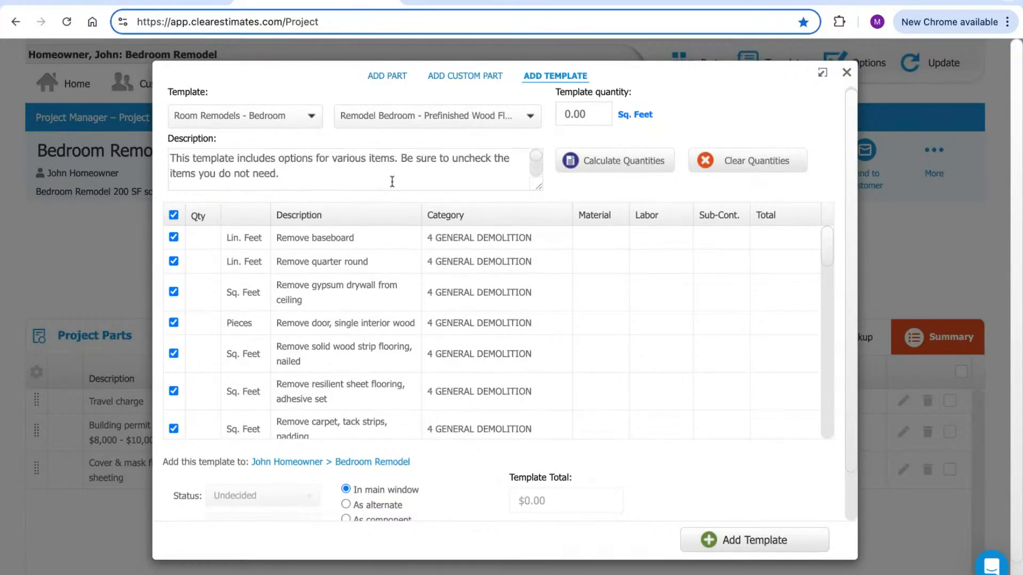
{"action": "left_click", "coordinate": [439, 1]}
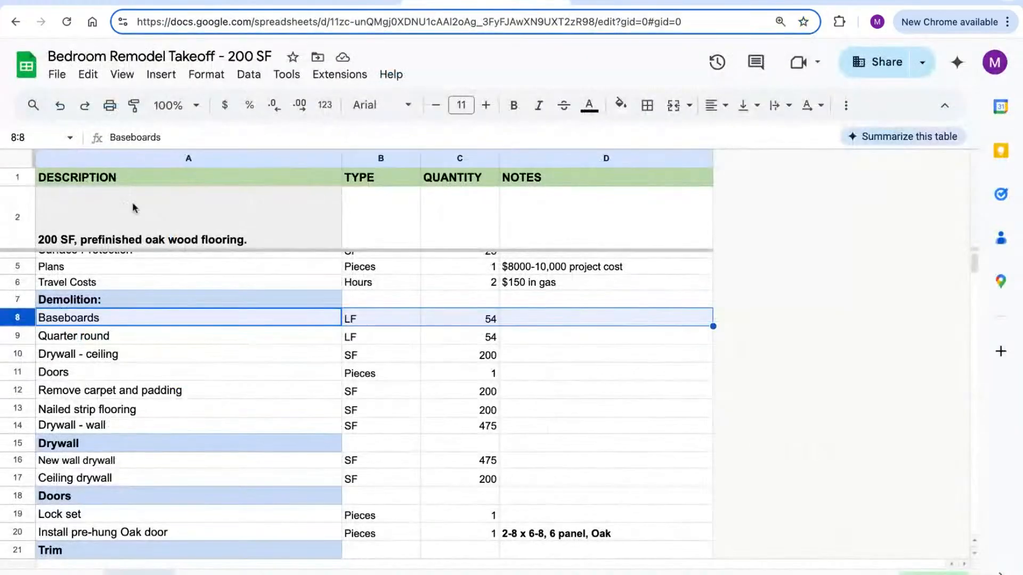
{"action": "left_click", "coordinate": [308, 3]}
Calculate quantities for 200 SF and review removal quantities, e.g. baseboard 60 LF, total $9,344.62
{"action": "left_click", "coordinate": [572, 114]}
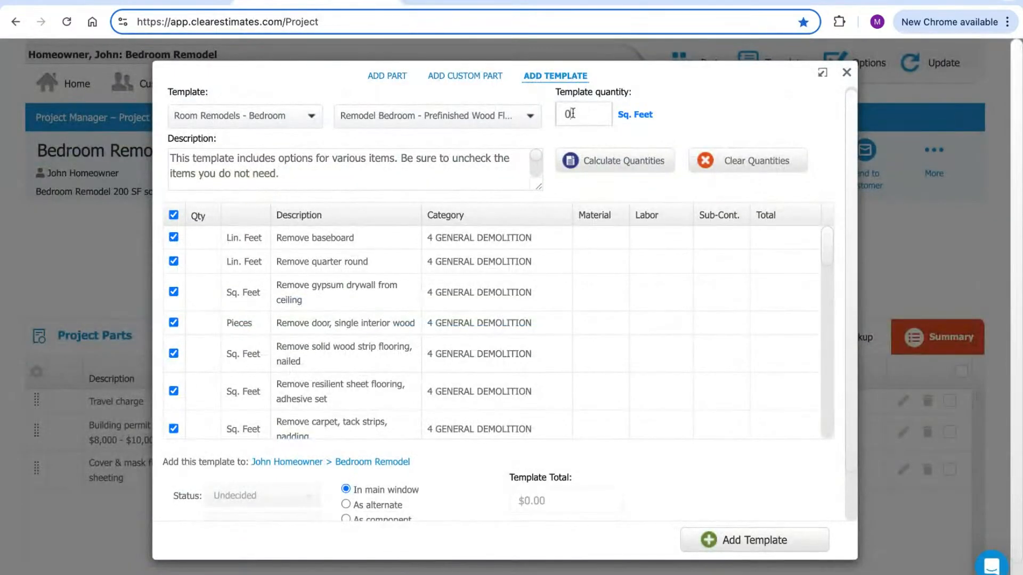
{"action": "type", "text": "200"}
{"action": "left_click", "coordinate": [610, 165]}
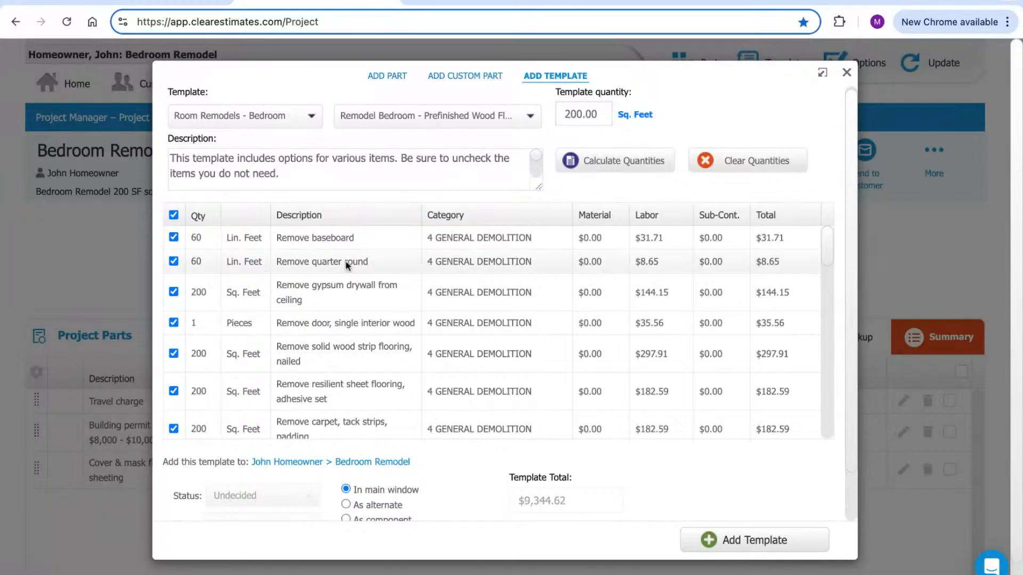
{"action": "left_click", "coordinate": [198, 237]}
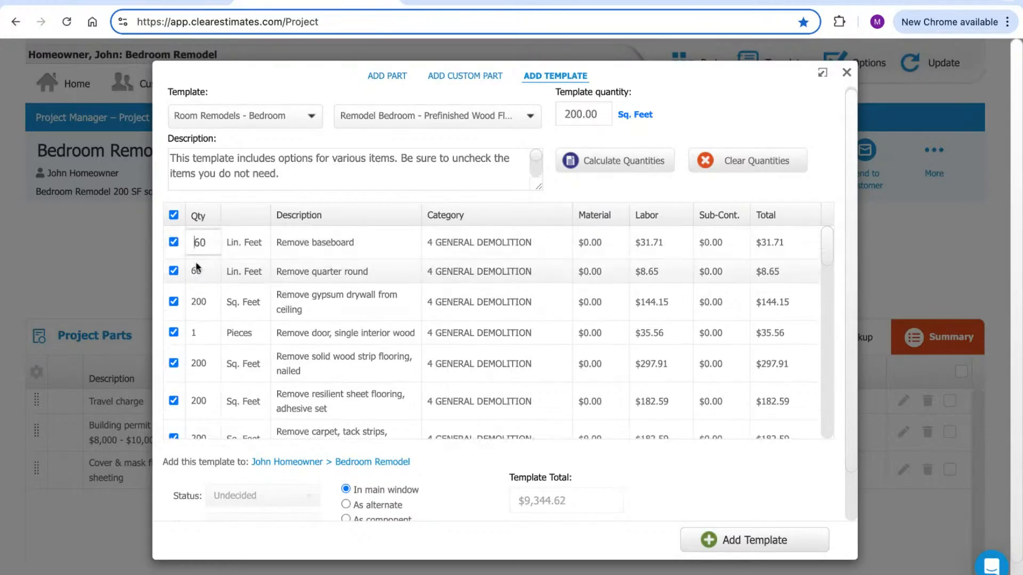
{"action": "left_click", "coordinate": [198, 273]}
{"action": "left_click", "coordinate": [198, 261]}
{"action": "left_click", "coordinate": [203, 300]}
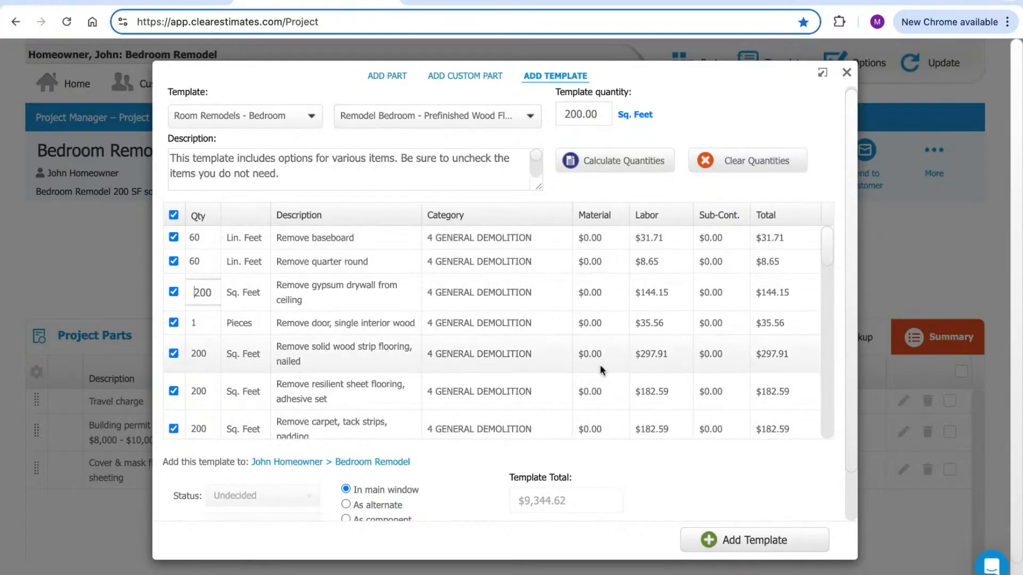
{"action": "left_click", "coordinate": [849, 196]}
{"action": "scroll", "coordinate": [828, 234], "scroll_direction": "down", "scroll_amount": 5}
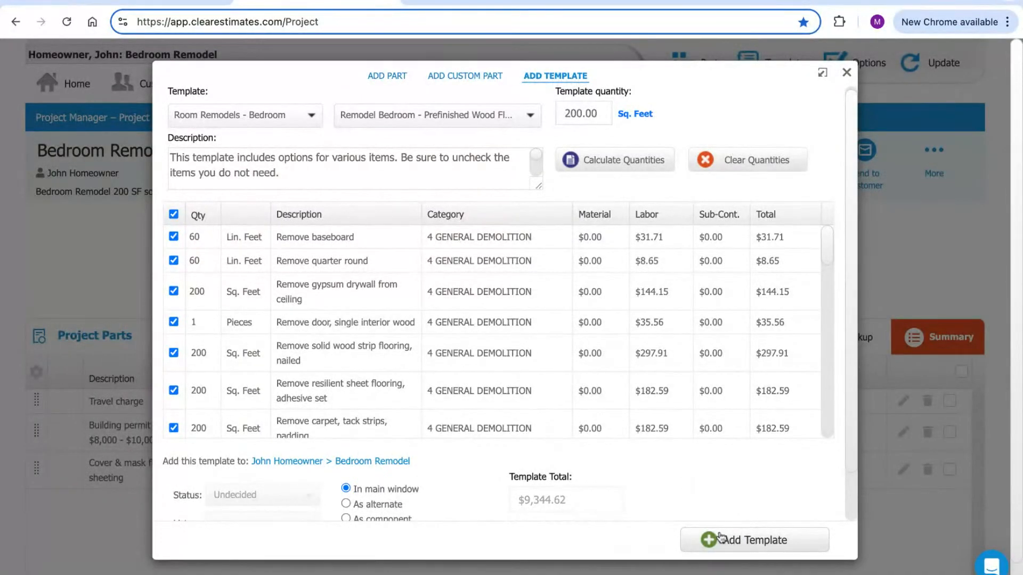
Read the takeoff's Baseboards (C8) and Quarter round (C9) quantities
{"action": "left_click", "coordinate": [469, 4]}
{"action": "scroll", "coordinate": [26, 305], "scroll_direction": "down", "scroll_amount": 2}
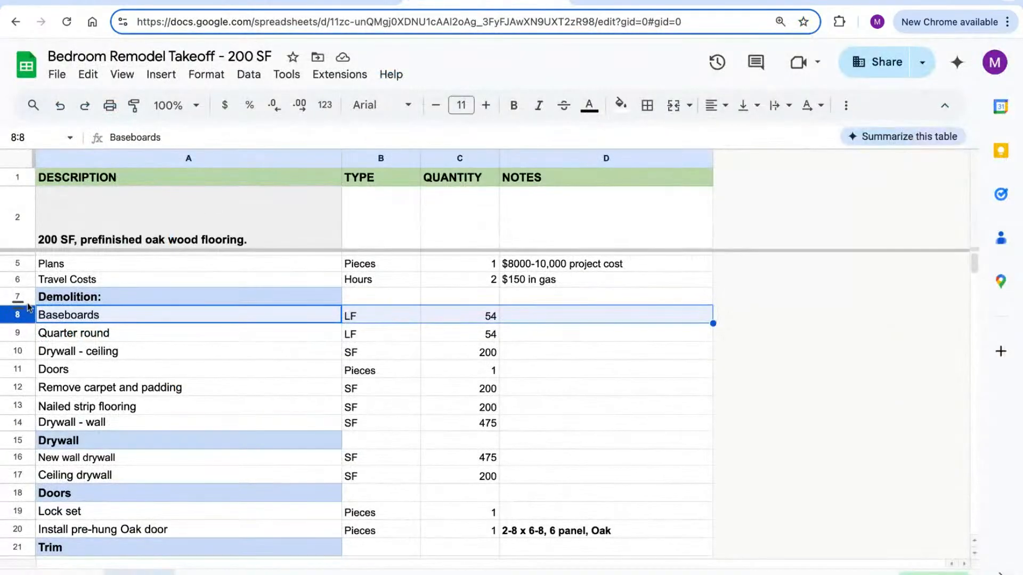
{"action": "left_click", "coordinate": [15, 321]}
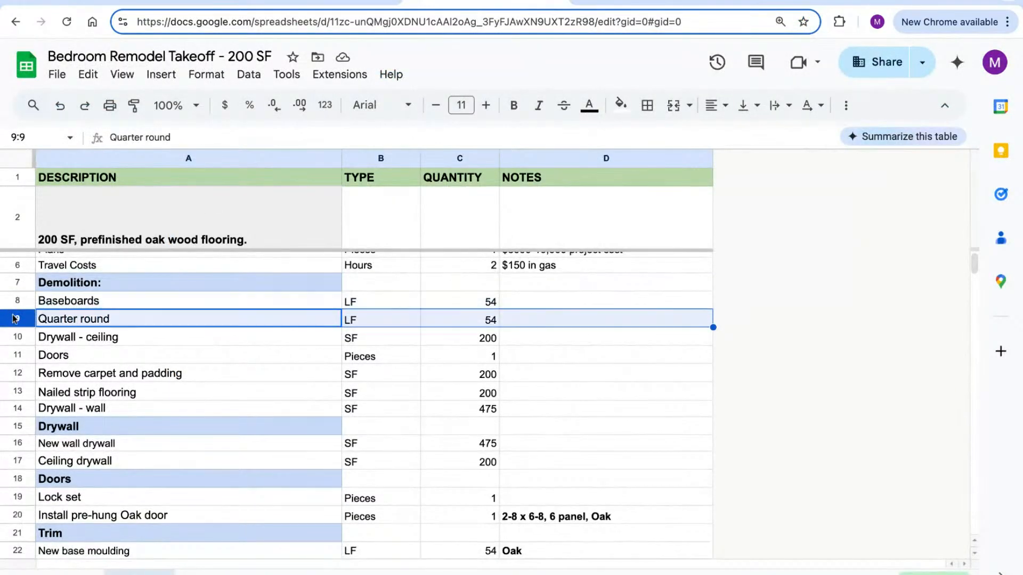
{"action": "left_click", "coordinate": [16, 301]}
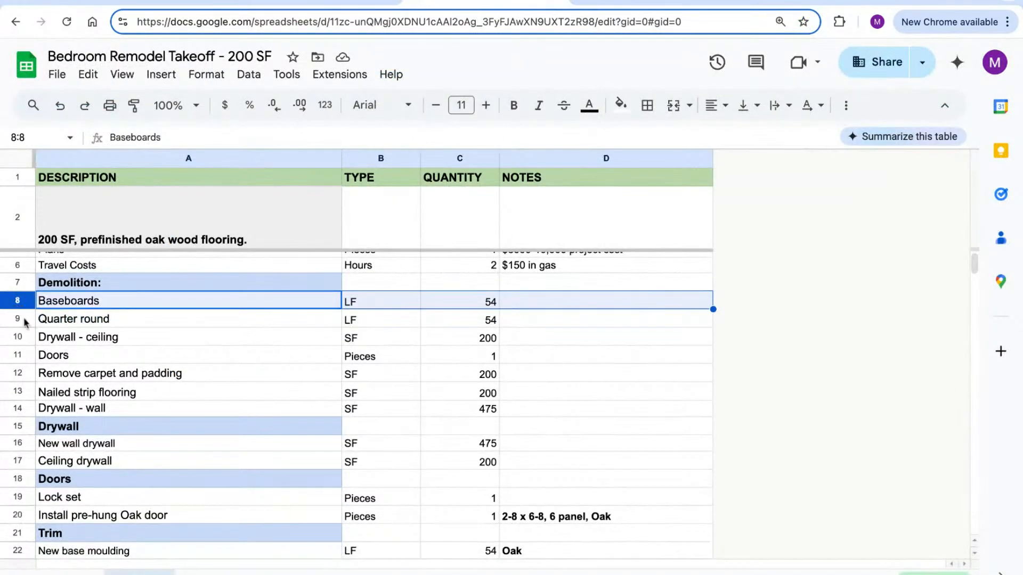
{"action": "left_click", "coordinate": [24, 320]}
{"action": "left_click", "coordinate": [491, 320]}
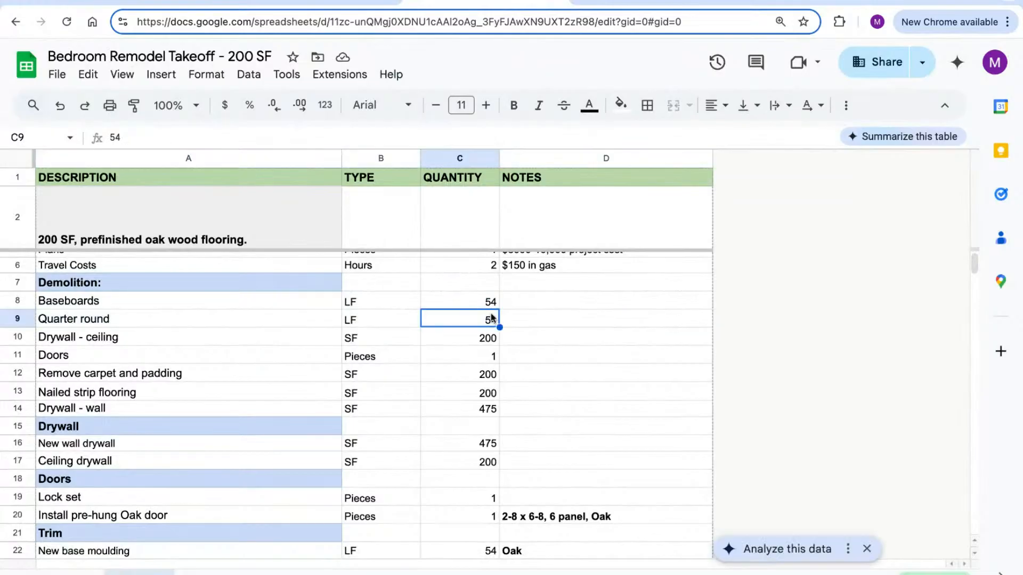
{"action": "left_click", "coordinate": [489, 301]}
{"action": "left_click", "coordinate": [351, 1]}
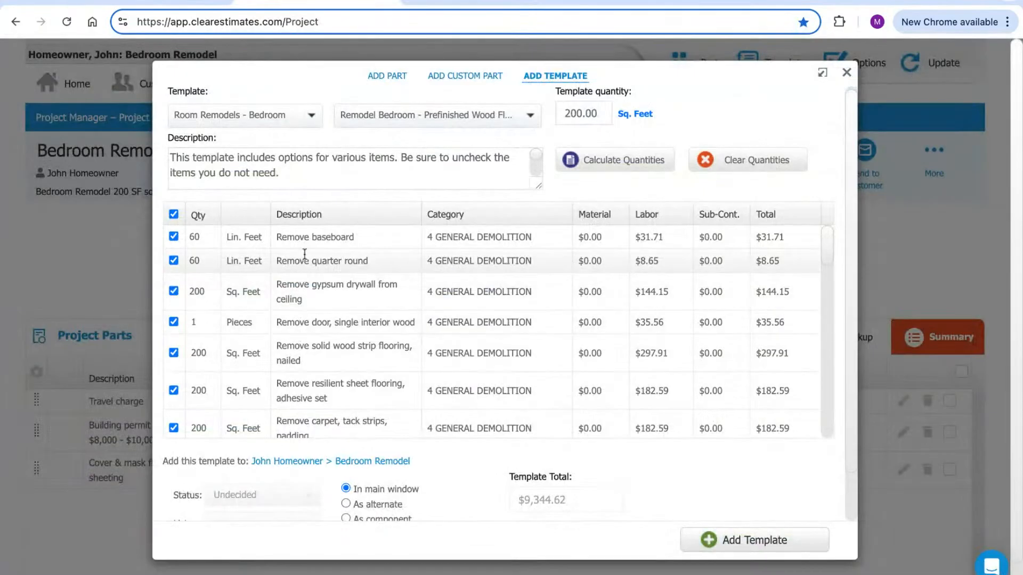
Set baseboard and quarter round removal to 54 linear feet each, bringing the total to $9,340.58
{"action": "left_click_drag", "start_coordinate": [281, 237], "coordinate": [354, 237]}
{"action": "left_click_drag", "start_coordinate": [281, 261], "coordinate": [368, 260]}
{"action": "left_click", "coordinate": [196, 236]}
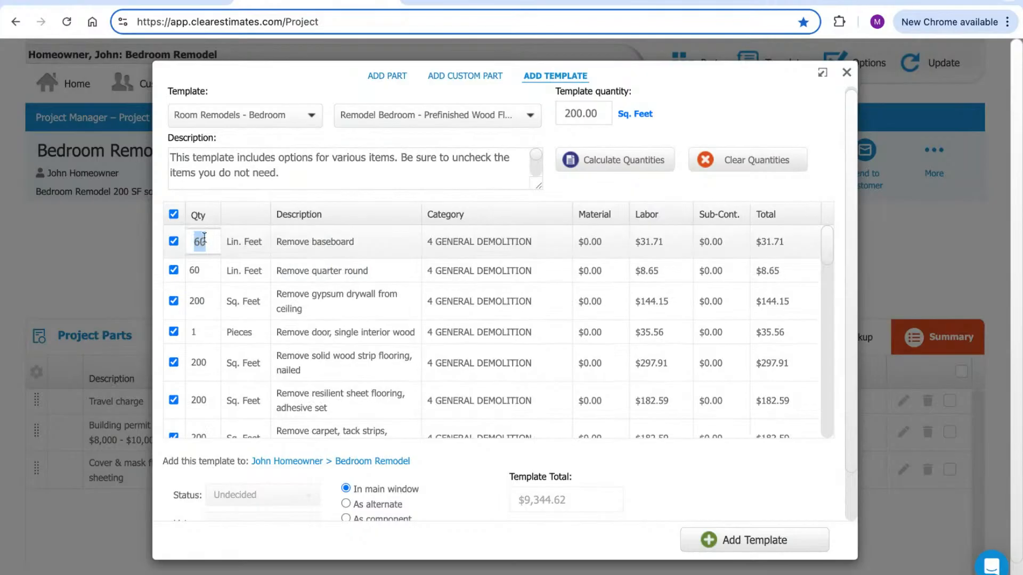
{"action": "type", "text": "54"}
{"action": "left_click", "coordinate": [200, 271]}
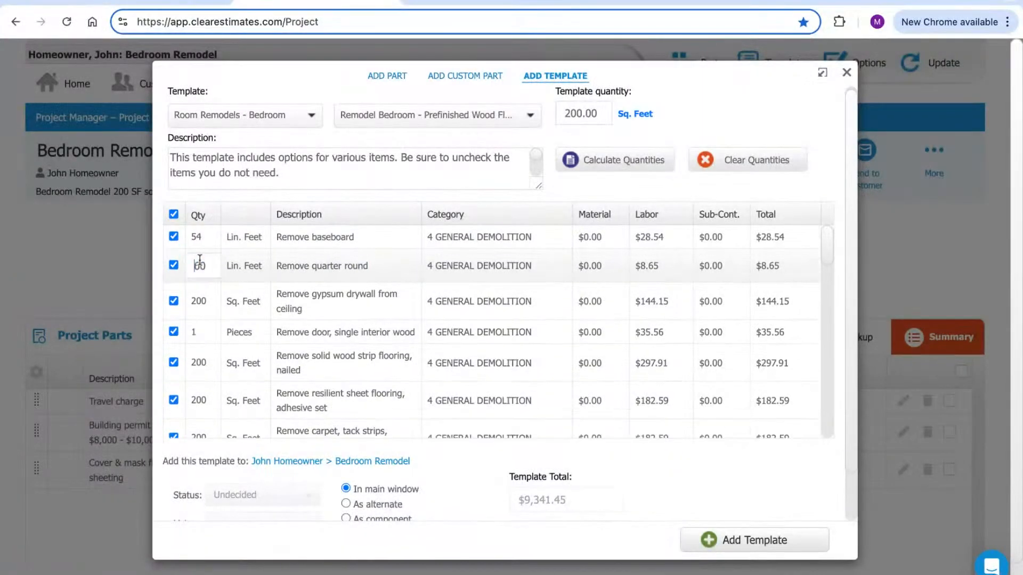
{"action": "type", "text": "54"}
{"action": "left_click", "coordinate": [280, 219]}
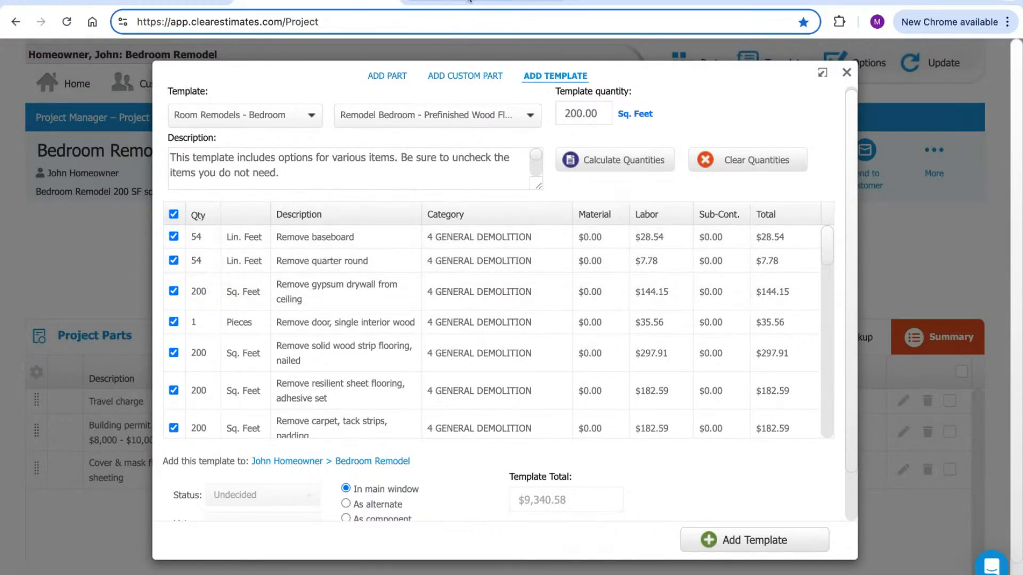
{"action": "left_click", "coordinate": [464, 2]}
{"action": "left_click", "coordinate": [18, 319]}
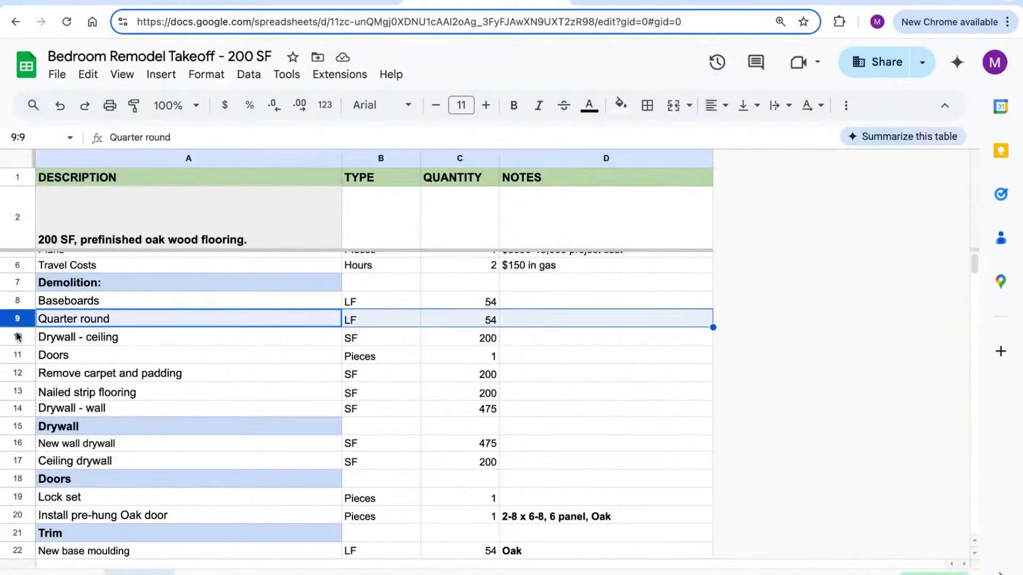
{"action": "left_click", "coordinate": [17, 337]}
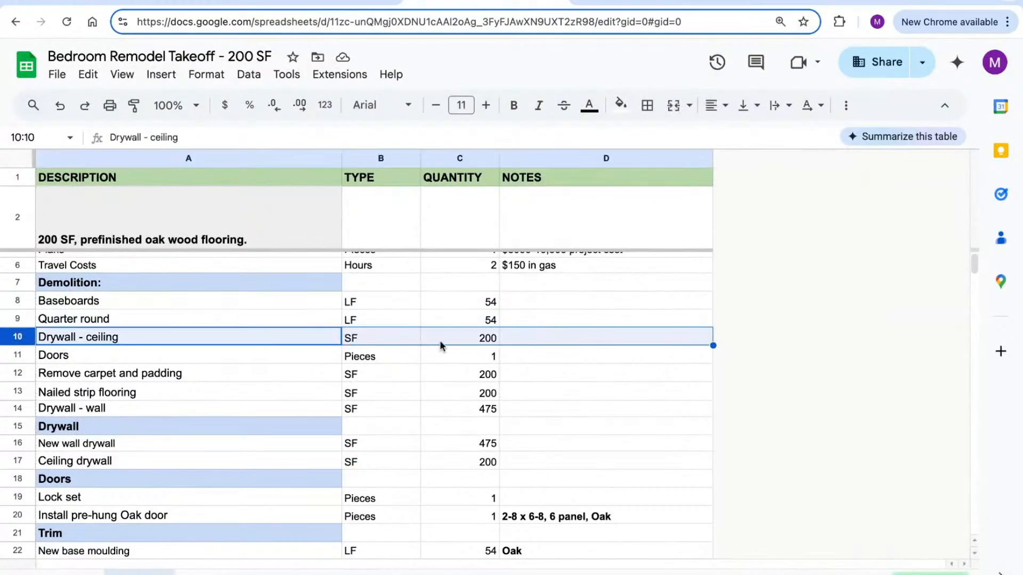
{"action": "left_click", "coordinate": [352, 3]}
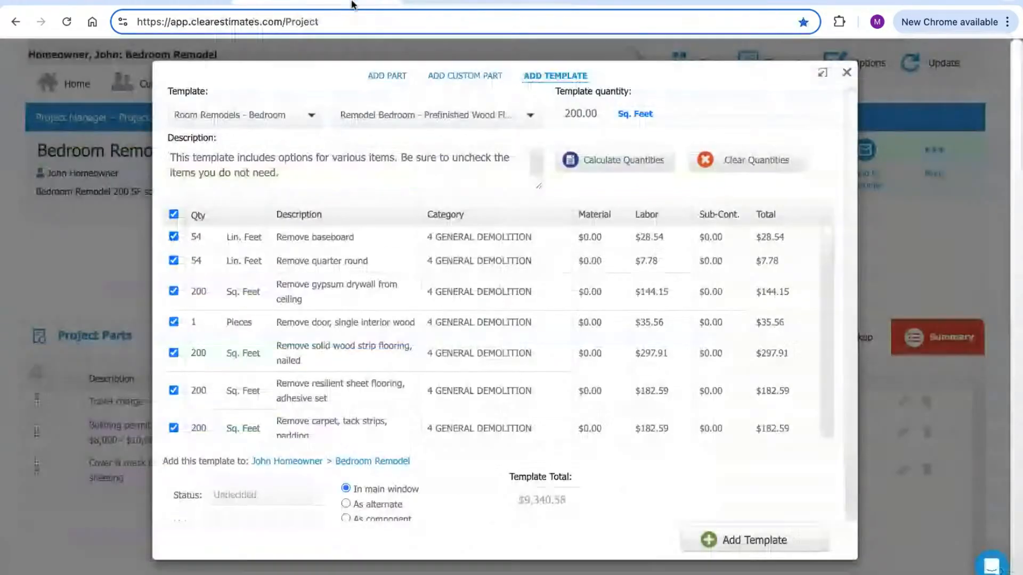
{"action": "left_click_drag", "start_coordinate": [281, 285], "coordinate": [313, 301]}
{"action": "double_click", "coordinate": [199, 292]}
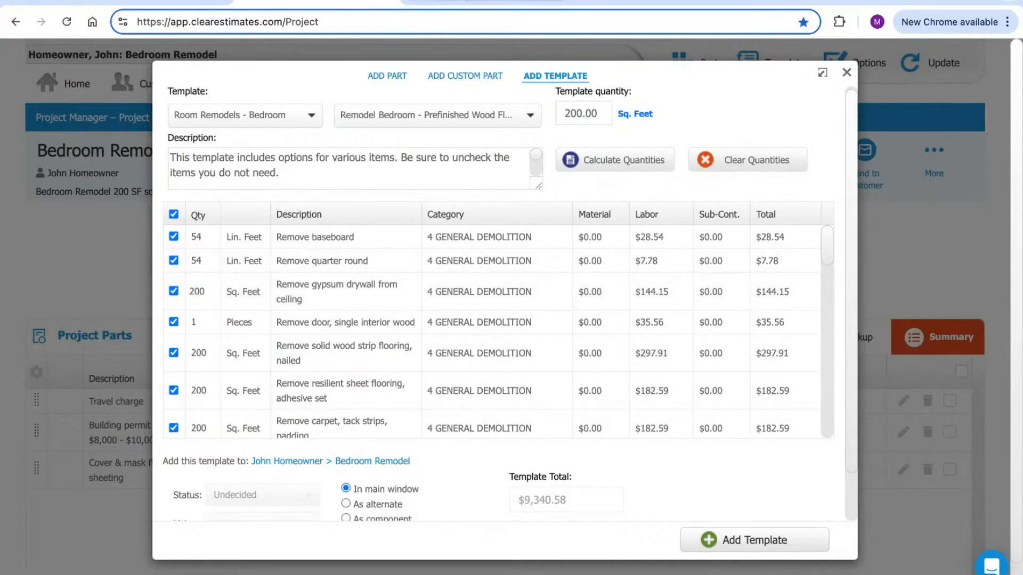
{"action": "left_click", "coordinate": [421, 3]}
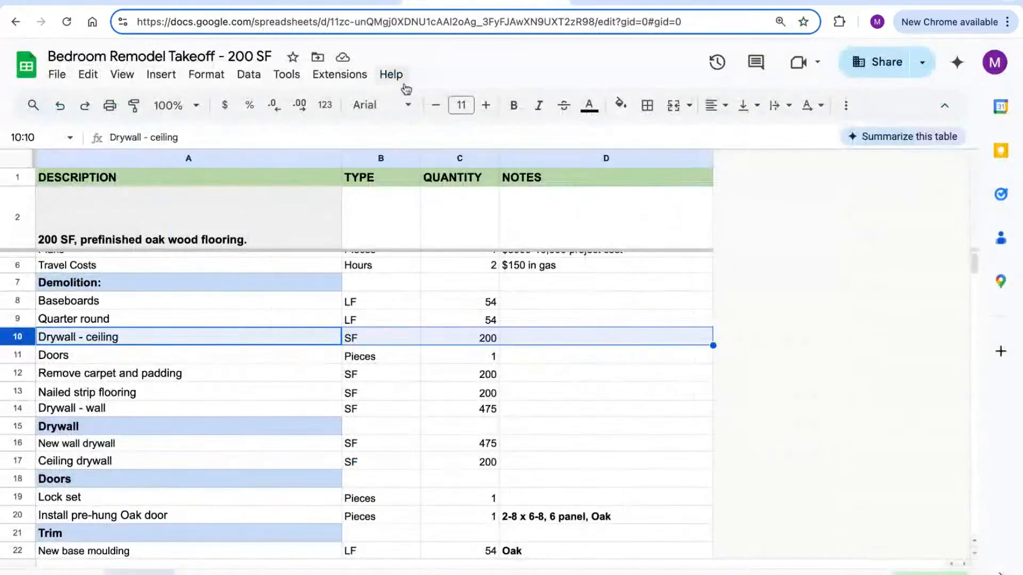
{"action": "left_click", "coordinate": [21, 355]}
{"action": "scroll", "coordinate": [204, 346], "scroll_direction": "down", "scroll_amount": 1}
{"action": "scroll", "coordinate": [205, 348], "scroll_direction": "down", "scroll_amount": 1}
{"action": "left_click", "coordinate": [312, 1]}
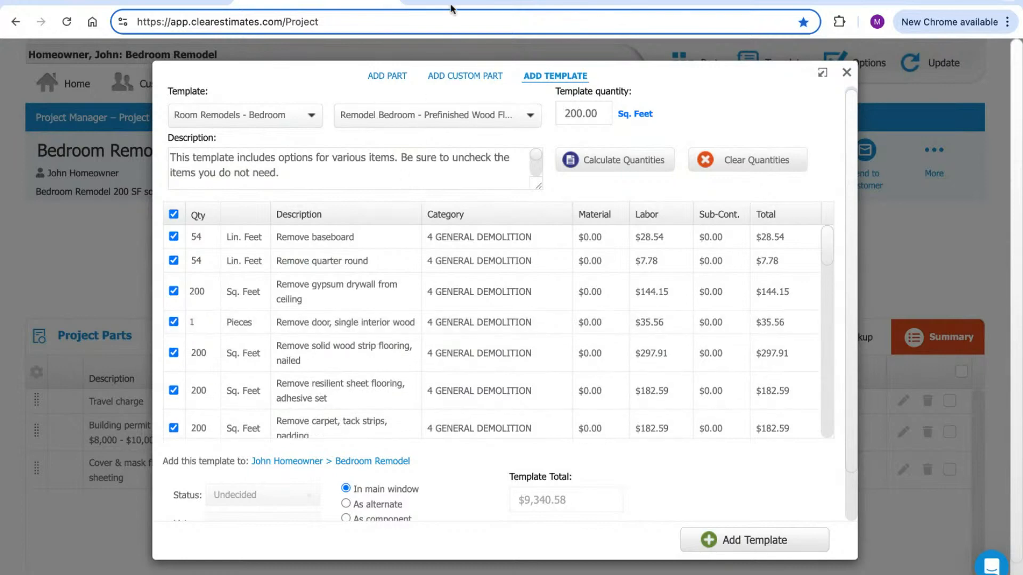
{"action": "left_click", "coordinate": [479, 2]}
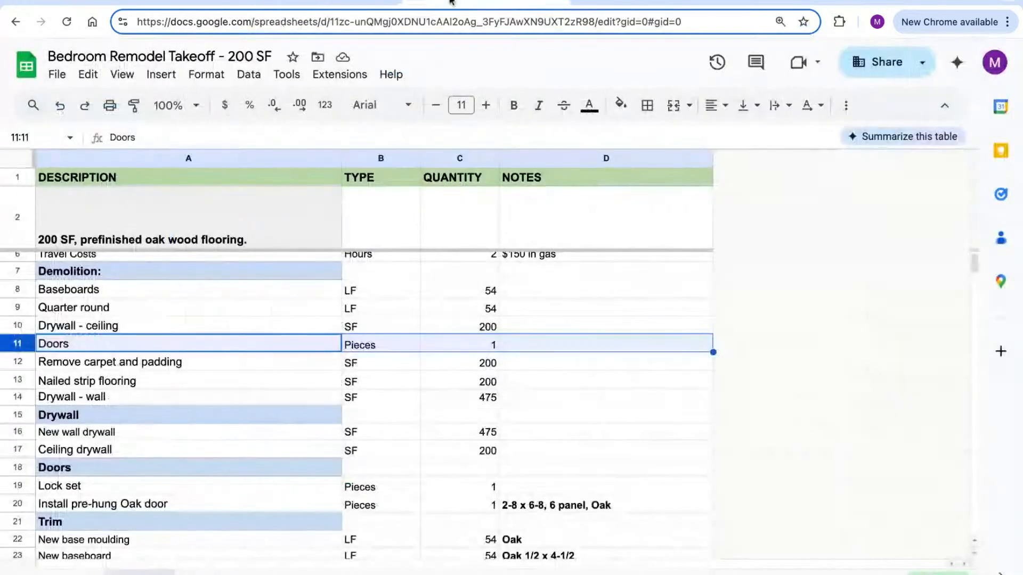
{"action": "left_click", "coordinate": [22, 364]}
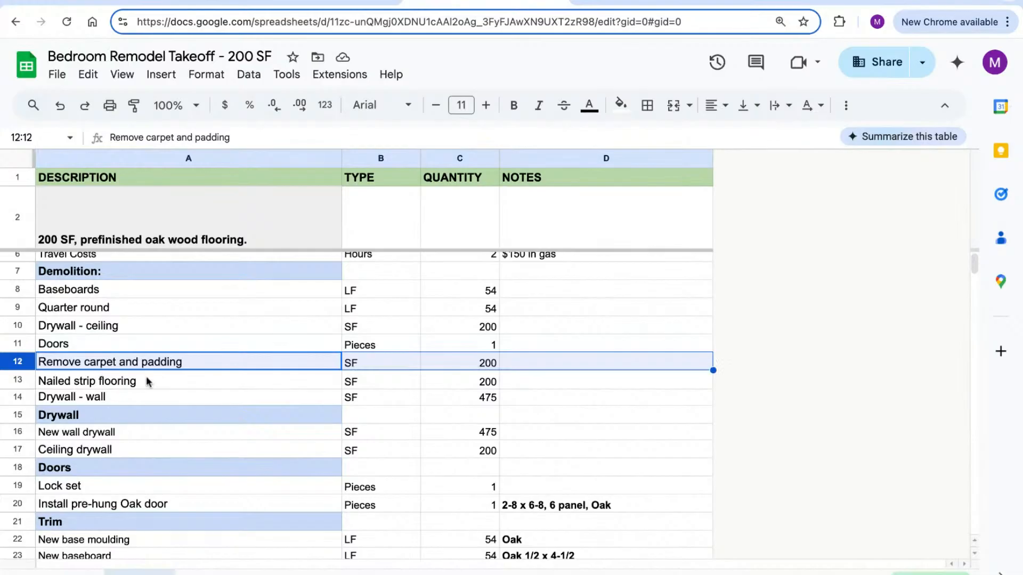
{"action": "left_click", "coordinate": [22, 382]}
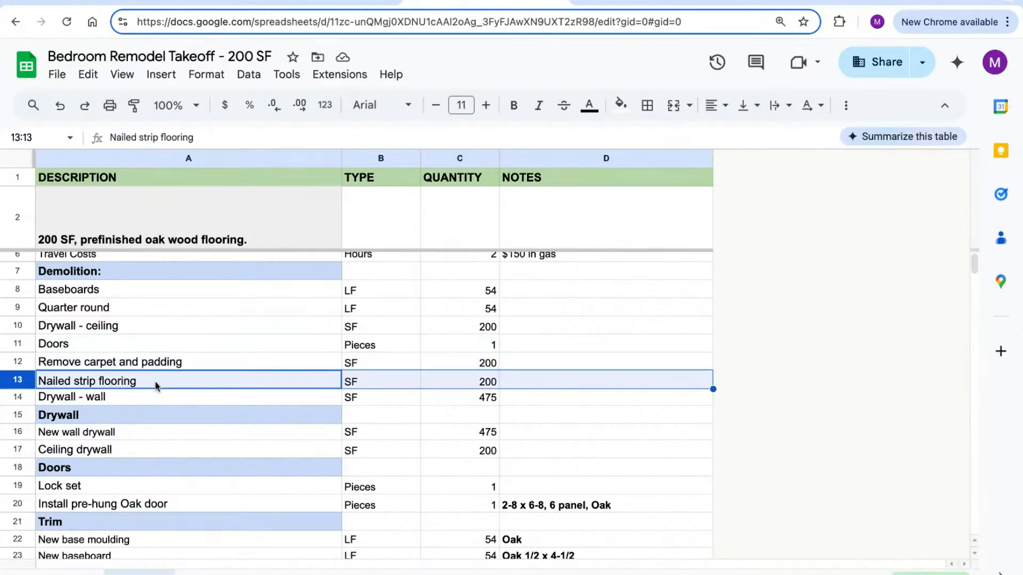
{"action": "left_click", "coordinate": [412, 7]}
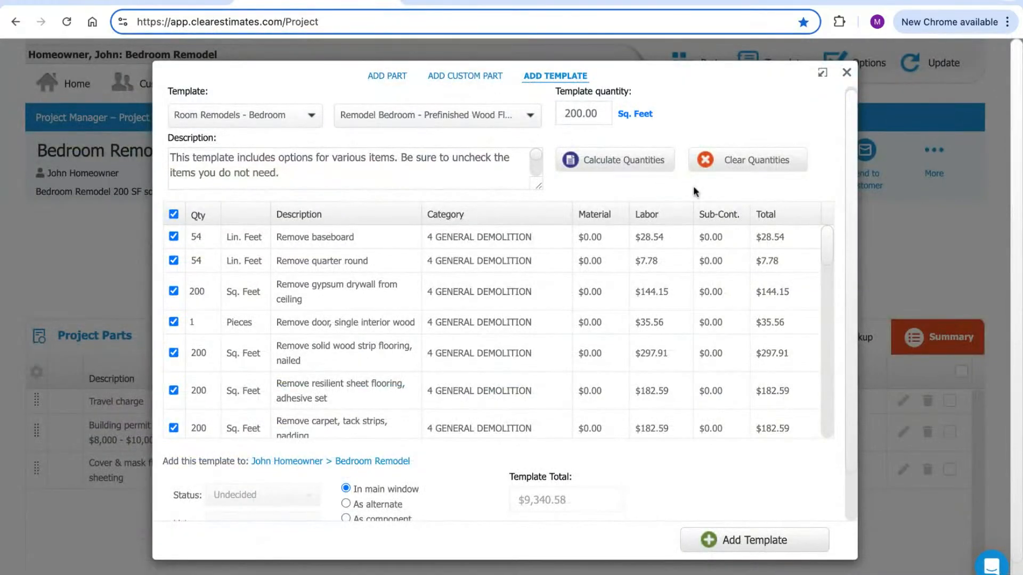
Review the flooring removal lines and uncheck Remove resilient sheet flooring
{"action": "scroll", "coordinate": [826, 258], "scroll_direction": "down", "scroll_amount": 2}
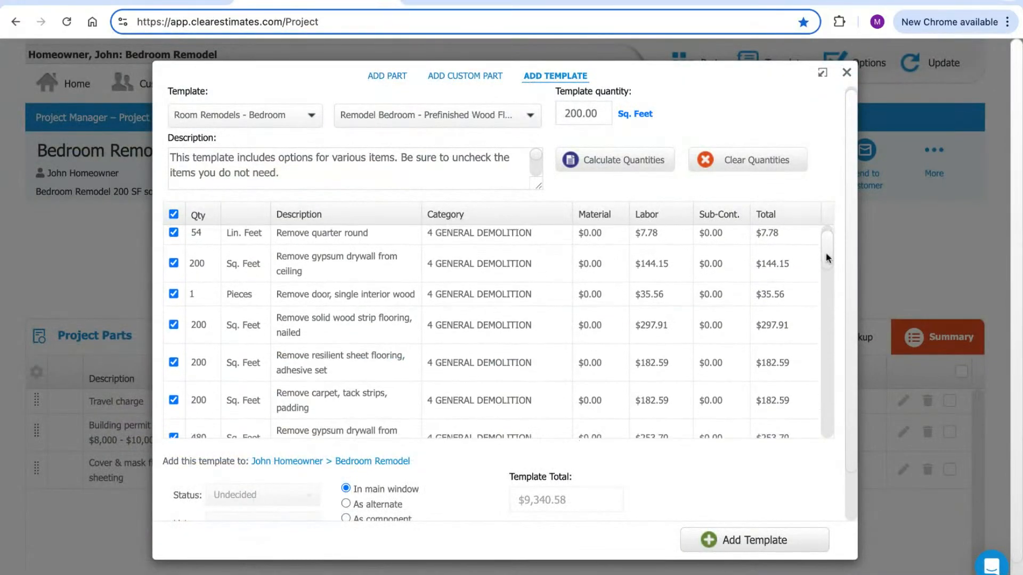
{"action": "scroll", "coordinate": [827, 258], "scroll_direction": "up", "scroll_amount": 1}
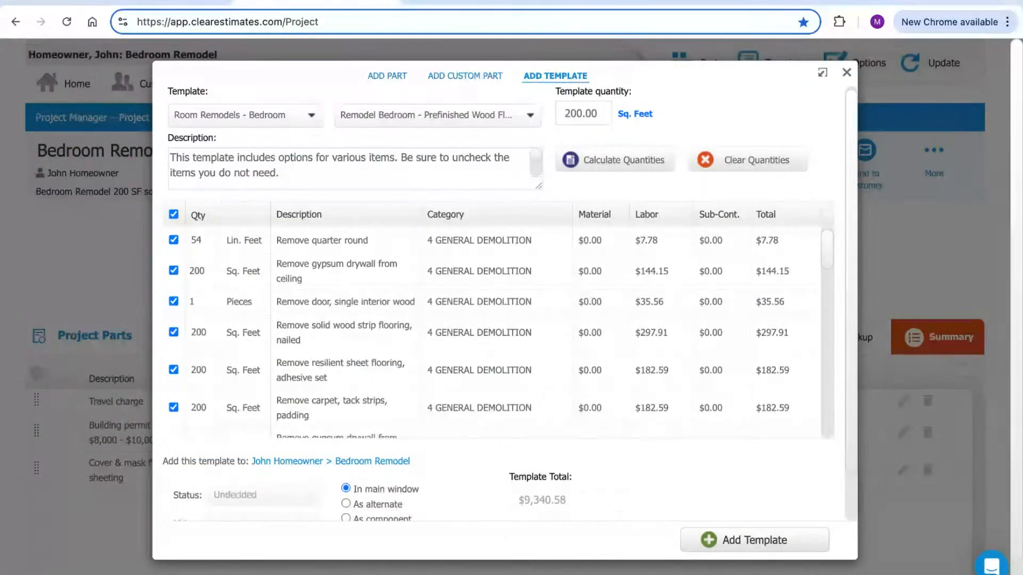
{"action": "scroll", "coordinate": [826, 258], "scroll_direction": "down", "scroll_amount": 1}
{"action": "scroll", "coordinate": [493, 331], "scroll_direction": "down", "scroll_amount": 1}
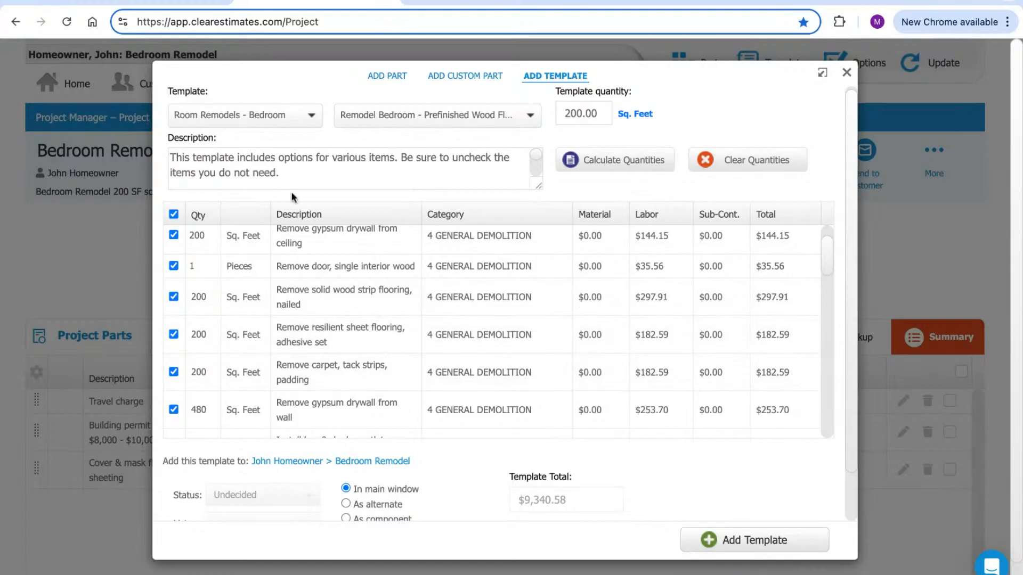
{"action": "scroll", "coordinate": [314, 167], "scroll_direction": "down", "scroll_amount": 2}
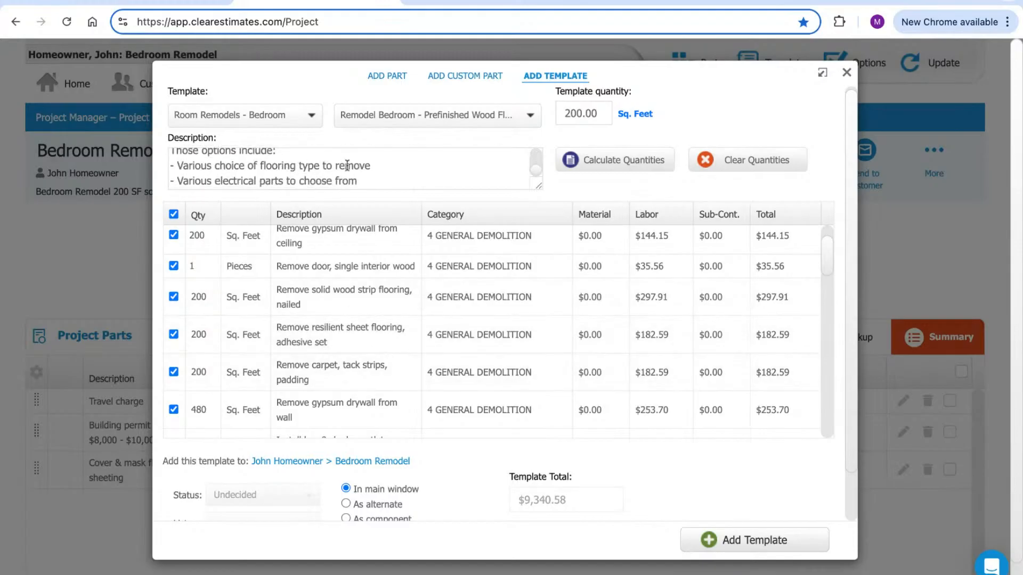
{"action": "left_click_drag", "start_coordinate": [373, 165], "coordinate": [264, 165]}
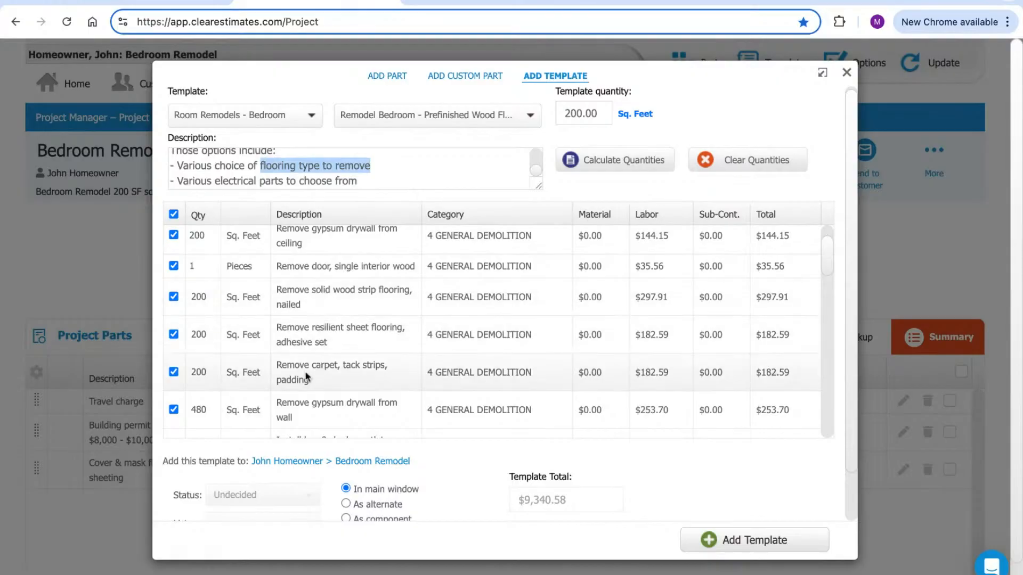
{"action": "left_click_drag", "start_coordinate": [288, 364], "coordinate": [334, 365]}
{"action": "left_click_drag", "start_coordinate": [338, 290], "coordinate": [407, 290]}
{"action": "double_click", "coordinate": [334, 345]}
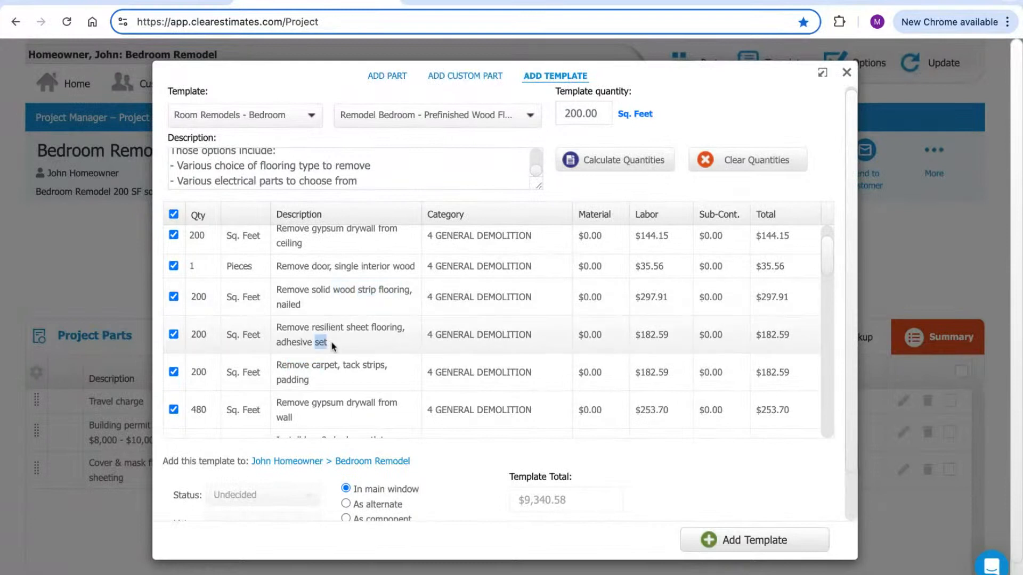
{"action": "triple_click", "coordinate": [333, 346]}
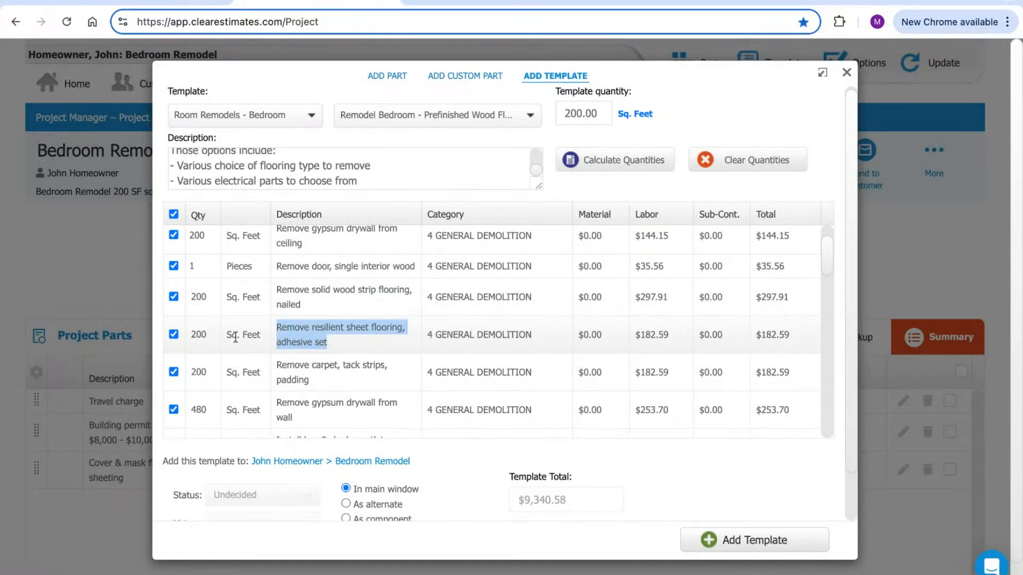
{"action": "left_click", "coordinate": [177, 334]}
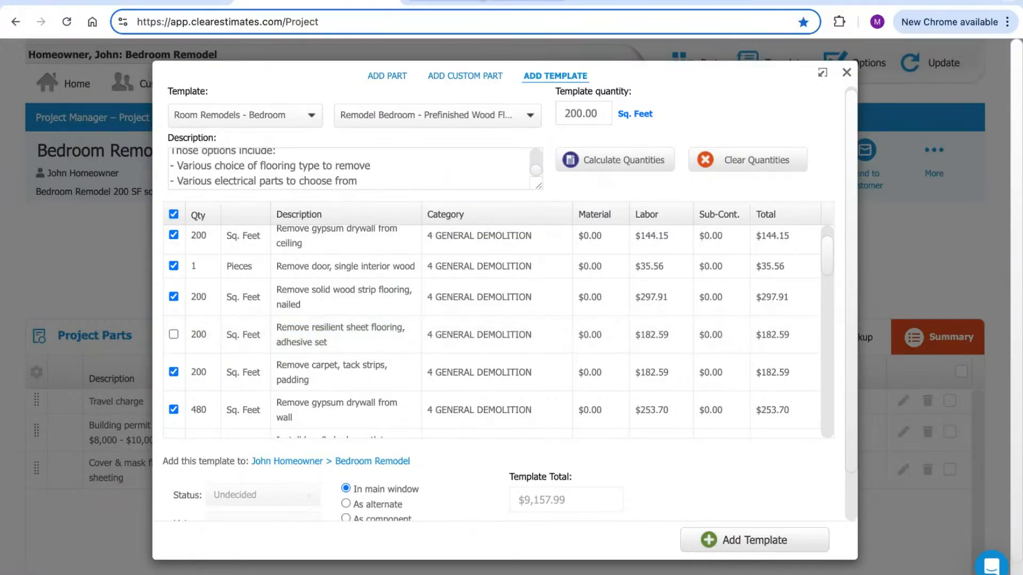
Look up the takeoff's Drywall - wall quantity of 475
{"action": "left_click", "coordinate": [469, 4]}
{"action": "left_click", "coordinate": [20, 399]}
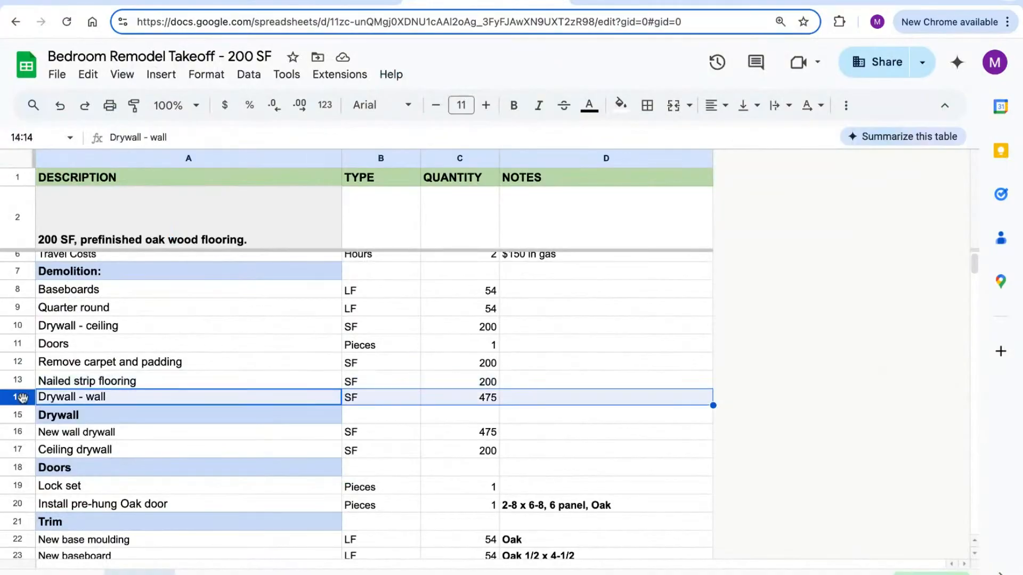
{"action": "left_click", "coordinate": [462, 403]}
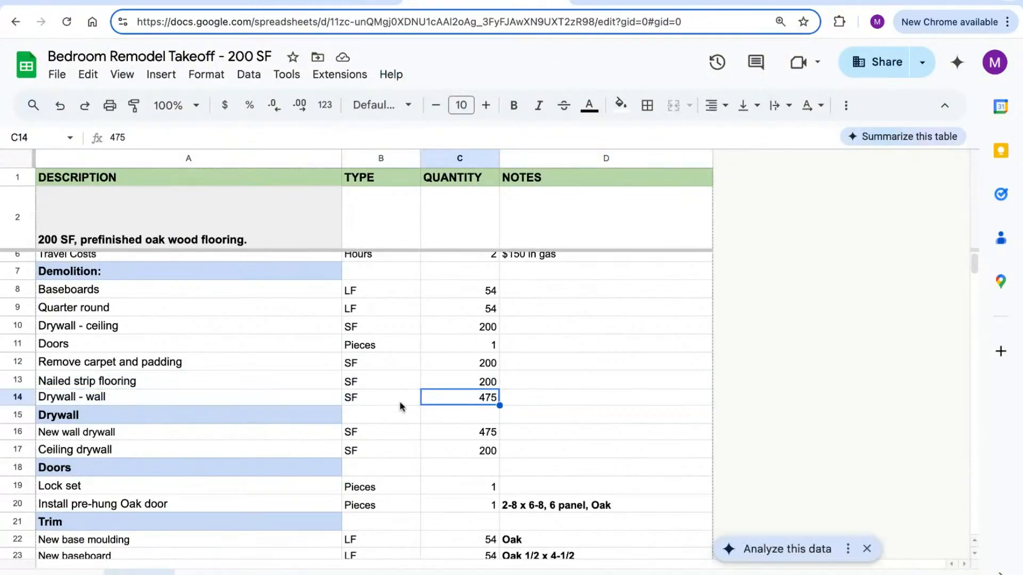
{"action": "left_click", "coordinate": [21, 398]}
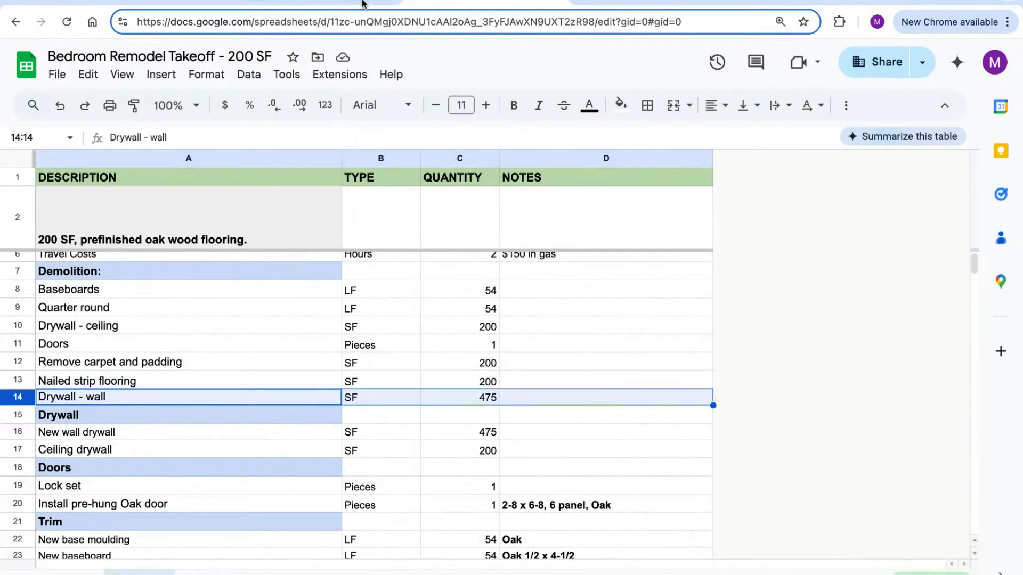
{"action": "left_click", "coordinate": [366, 5]}
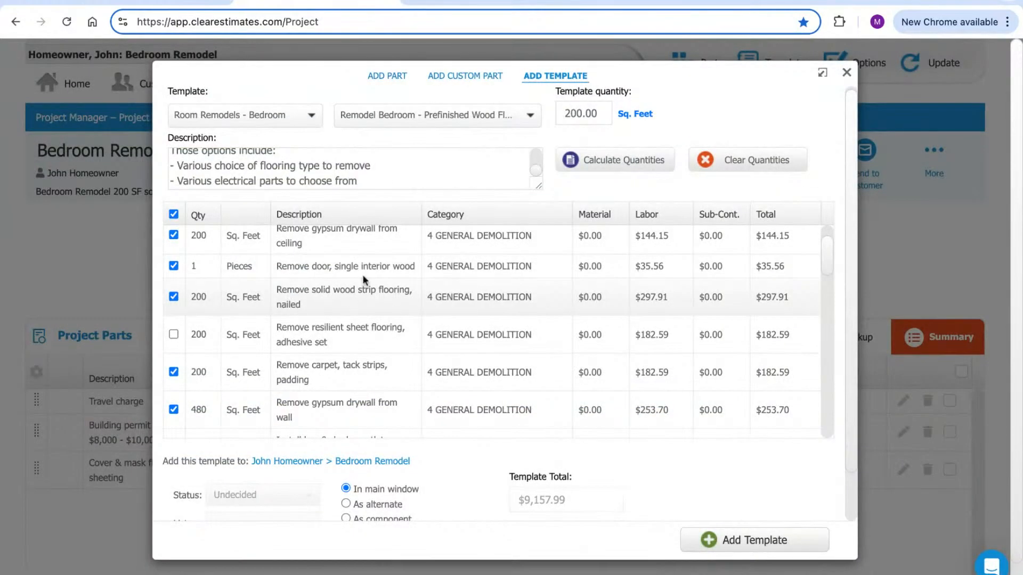
Change wall drywall removal from 480 to 475 square feet, giving a $9,155.35 total
{"action": "scroll", "coordinate": [346, 313], "scroll_direction": "down", "scroll_amount": 2}
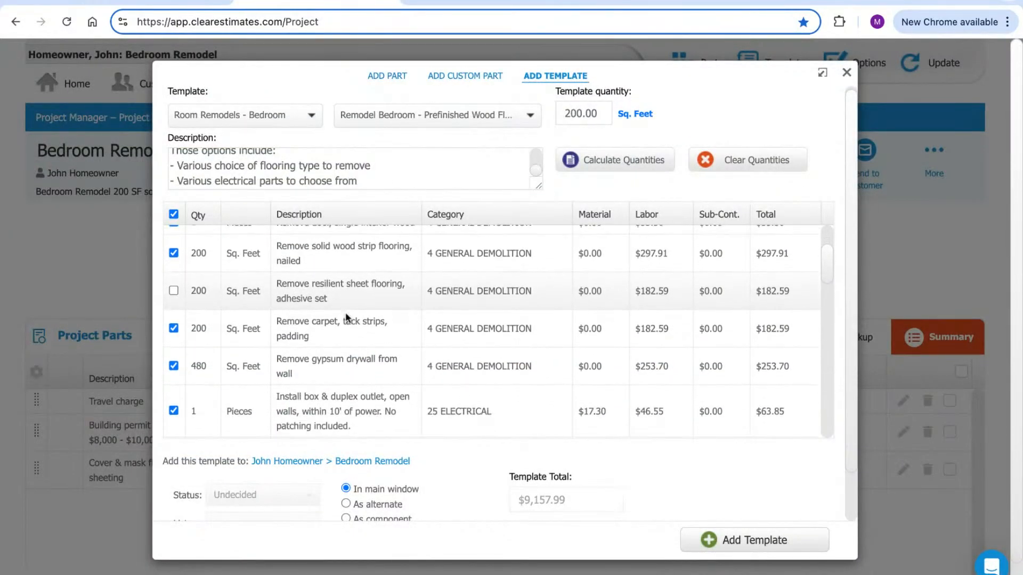
{"action": "triple_click", "coordinate": [322, 366]}
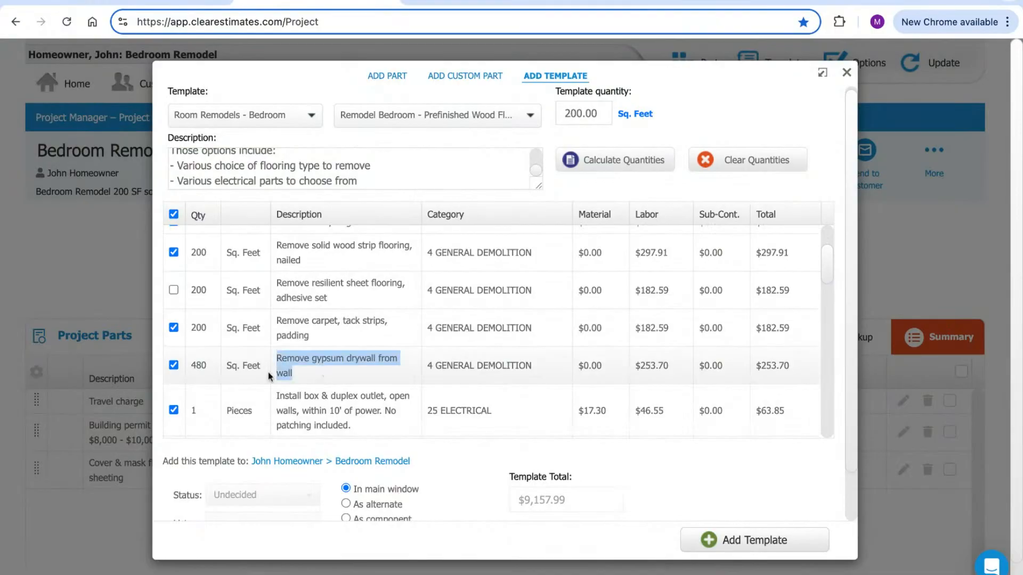
{"action": "left_click", "coordinate": [197, 364]}
{"action": "double_click", "coordinate": [206, 365]}
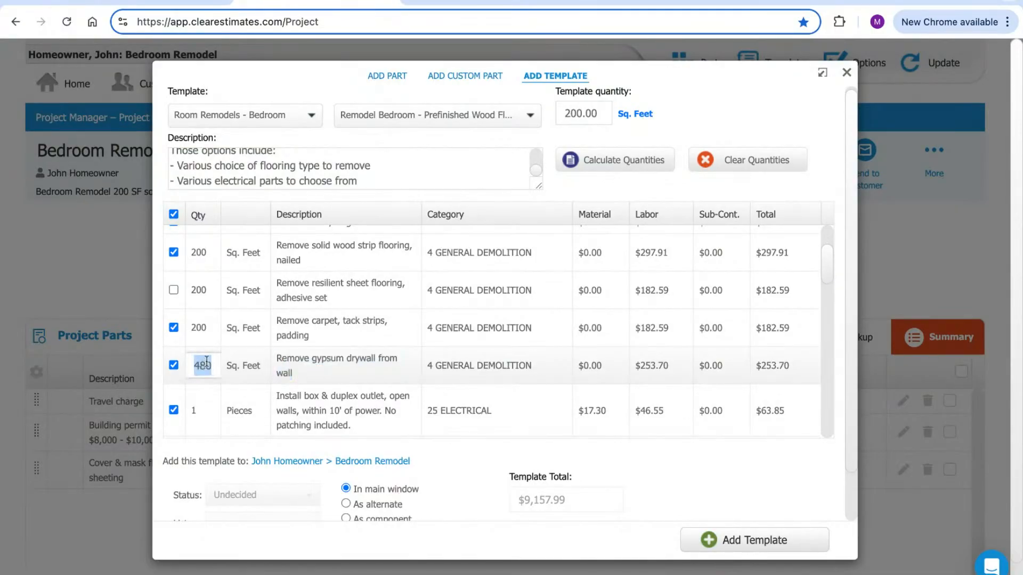
{"action": "type", "text": "475"}
{"action": "left_click", "coordinate": [241, 363]}
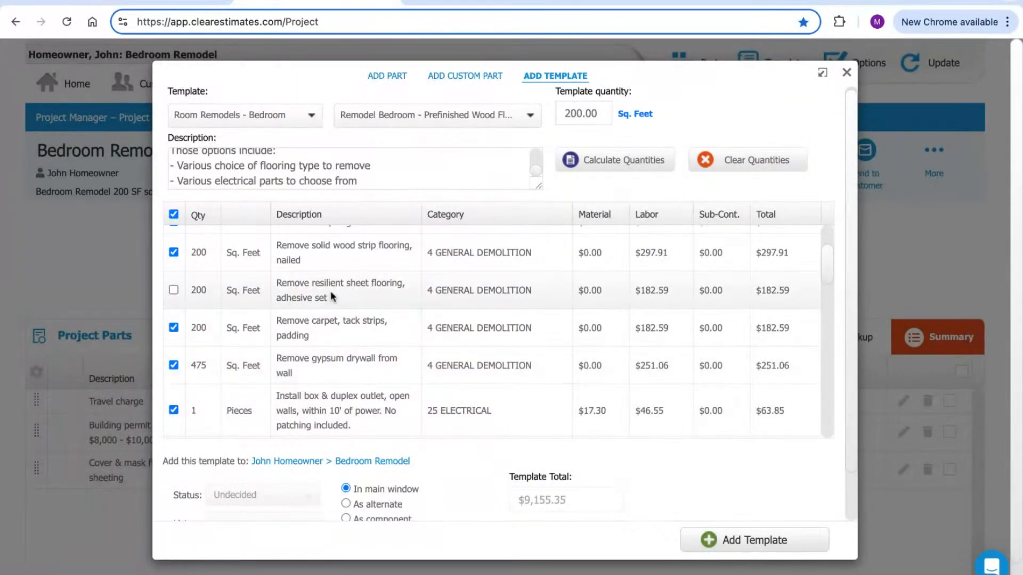
{"action": "left_click", "coordinate": [452, 3]}
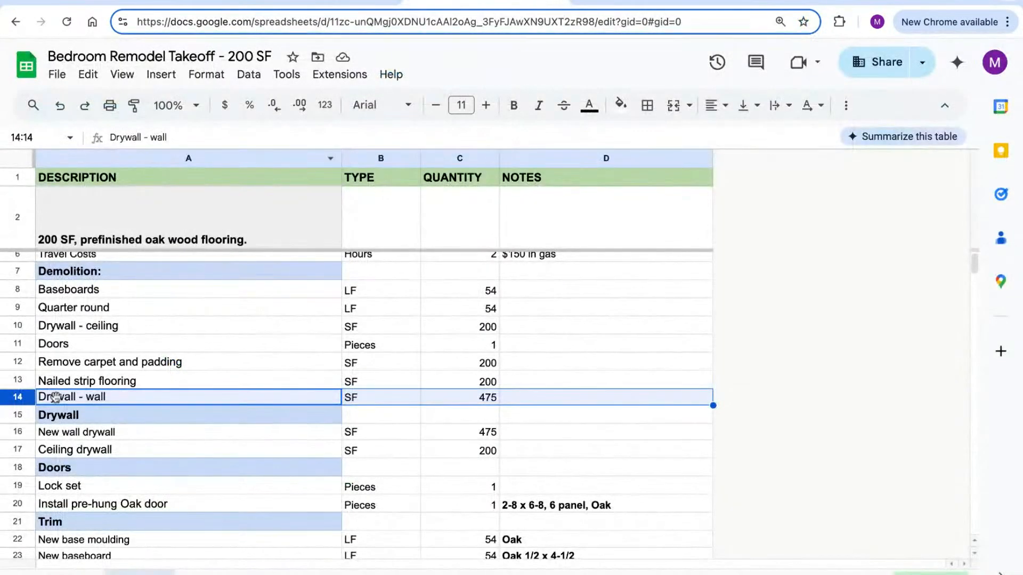
Read the takeoff's new wall drywall 475 SF and ceiling drywall 200 SF, then return to the template
{"action": "left_click", "coordinate": [18, 414]}
{"action": "scroll", "coordinate": [246, 331], "scroll_direction": "down", "scroll_amount": 1}
{"action": "scroll", "coordinate": [246, 332], "scroll_direction": "down", "scroll_amount": 3}
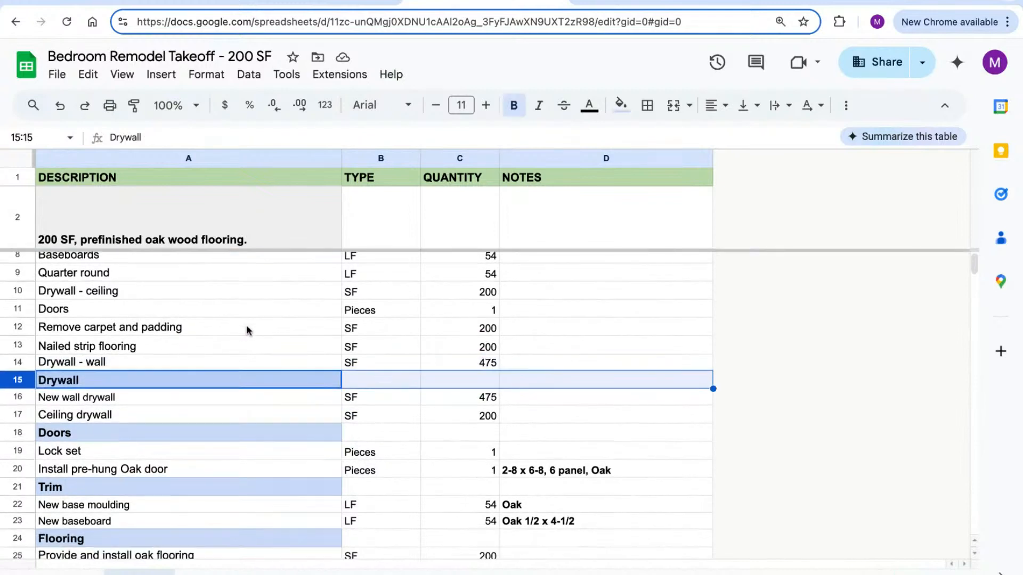
{"action": "left_click", "coordinate": [246, 332]}
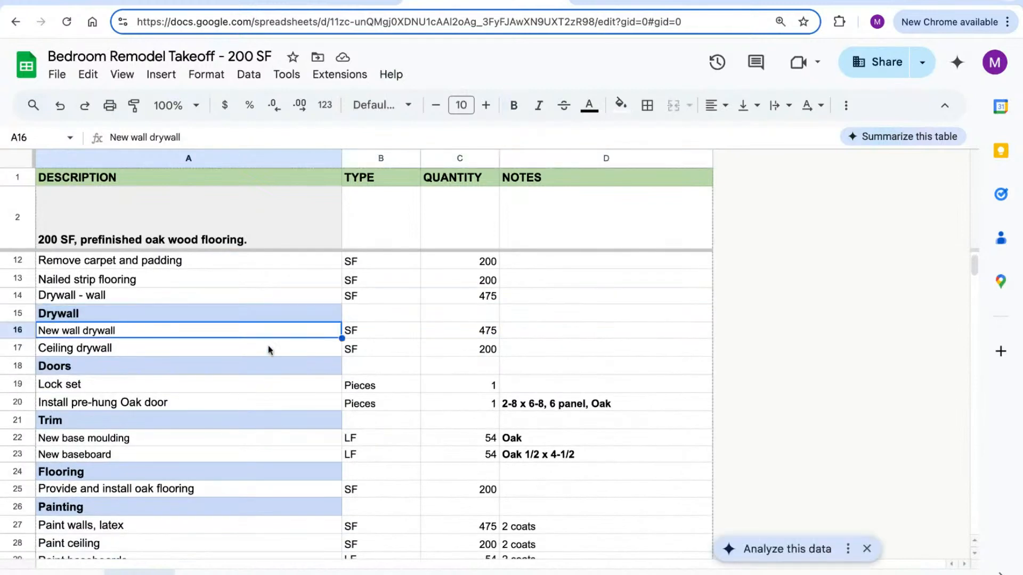
{"action": "left_click", "coordinate": [234, 347]}
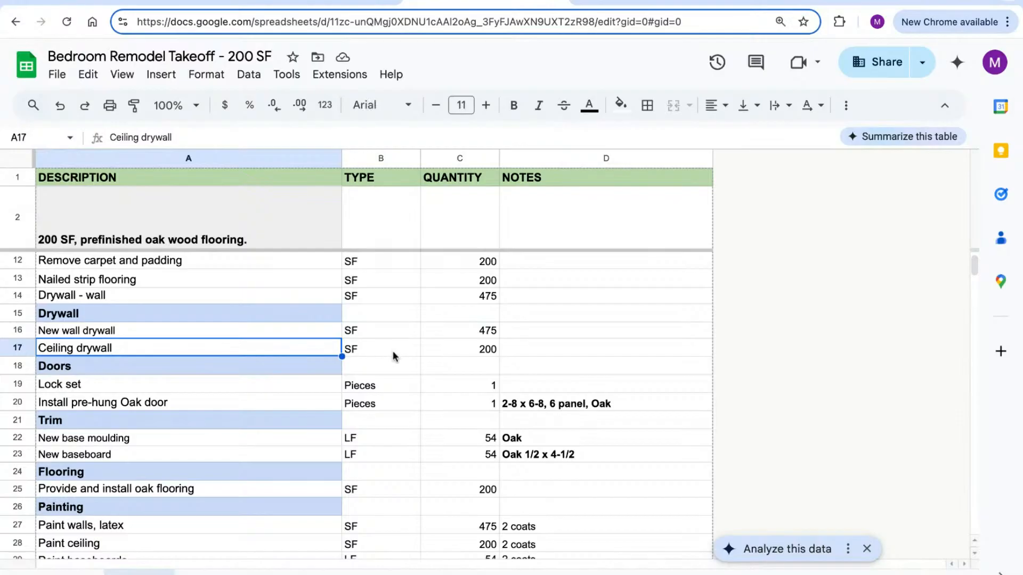
{"action": "left_click", "coordinate": [463, 334]}
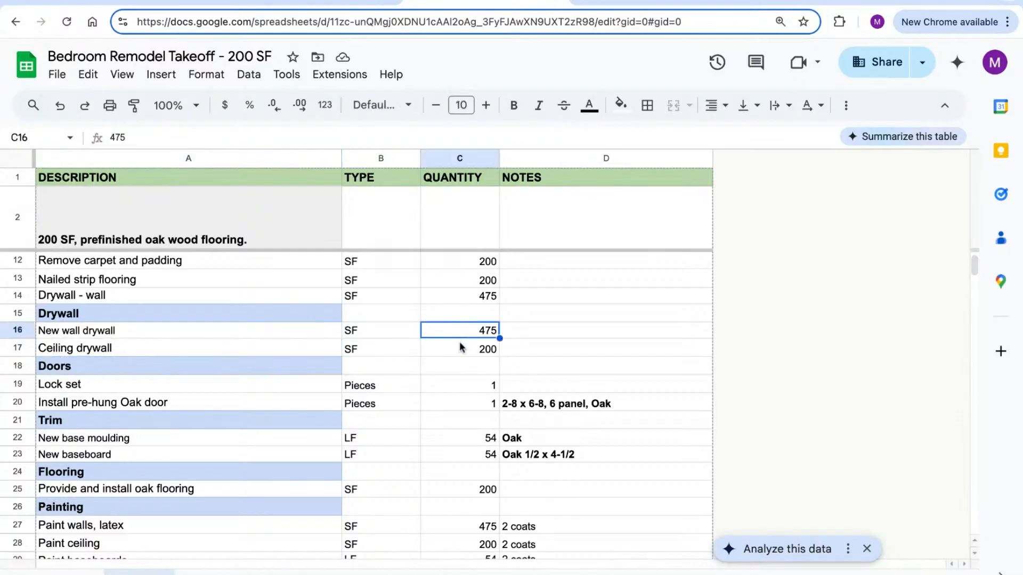
{"action": "left_click", "coordinate": [471, 351]}
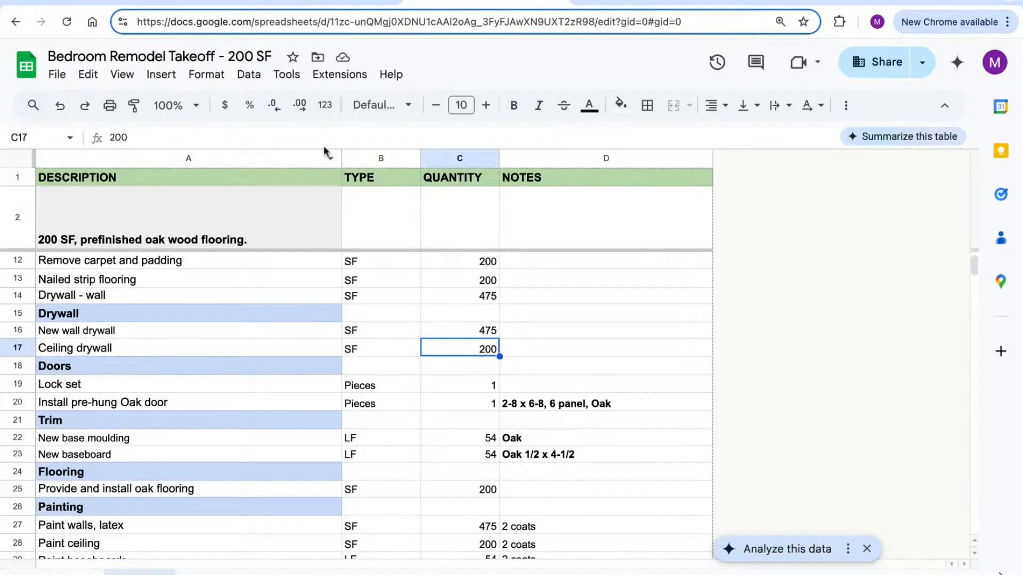
{"action": "left_click", "coordinate": [326, 2]}
{"action": "scroll", "coordinate": [464, 282], "scroll_direction": "down", "scroll_amount": 1}
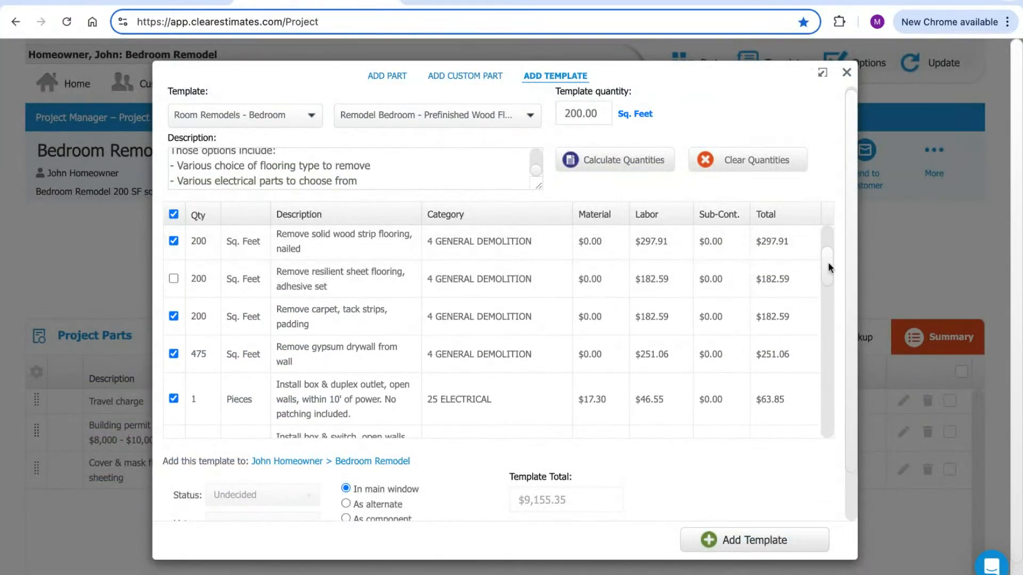
Exclude the electrical items: outlet, switch boxes, three-way switch, ceiling boxes and light fixture
{"action": "scroll", "coordinate": [828, 262], "scroll_direction": "down", "scroll_amount": 3}
{"action": "scroll", "coordinate": [828, 261], "scroll_direction": "down", "scroll_amount": 1}
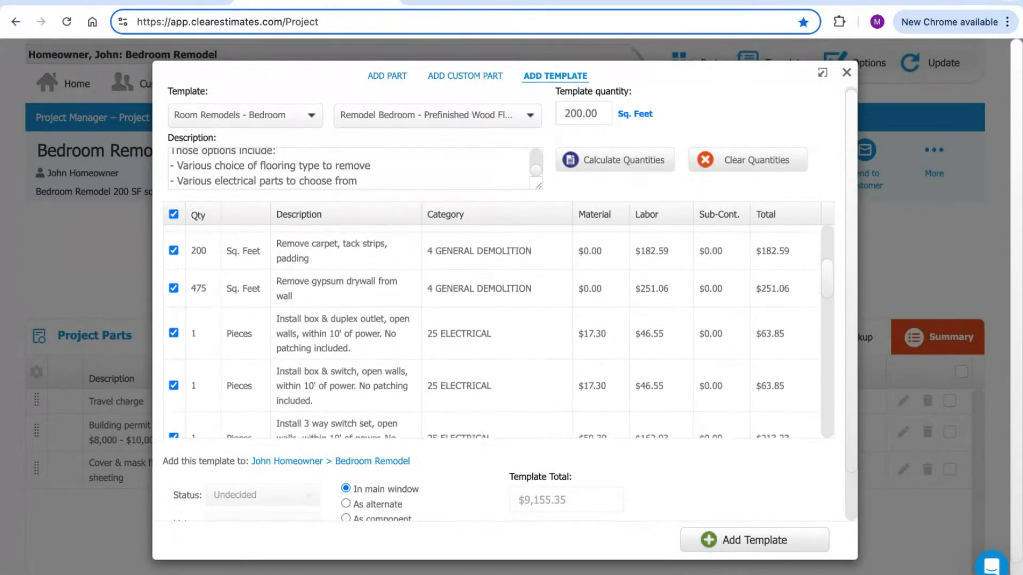
{"action": "scroll", "coordinate": [493, 330], "scroll_direction": "down", "scroll_amount": 1}
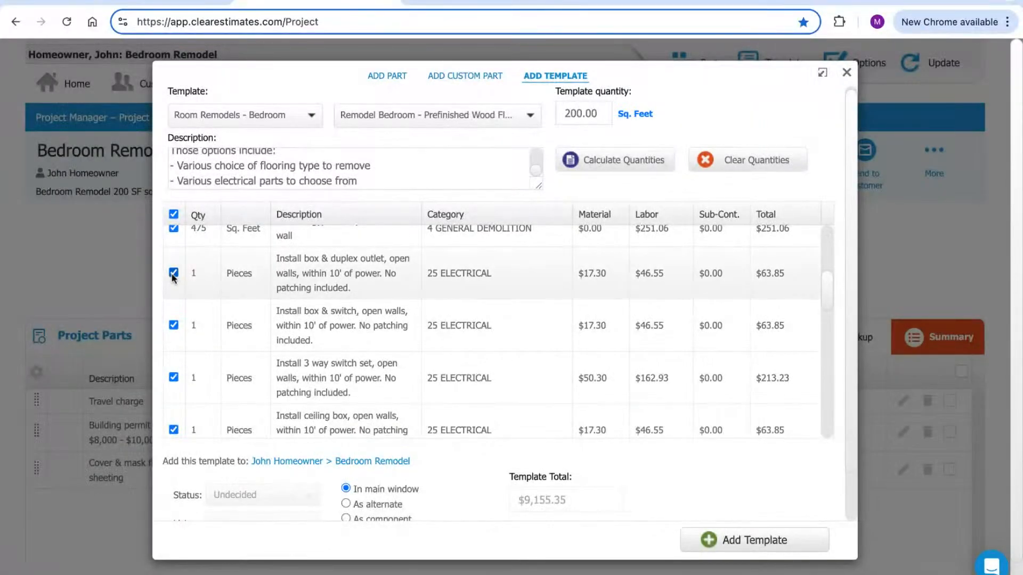
{"action": "left_click", "coordinate": [174, 325]}
{"action": "left_click", "coordinate": [174, 377]}
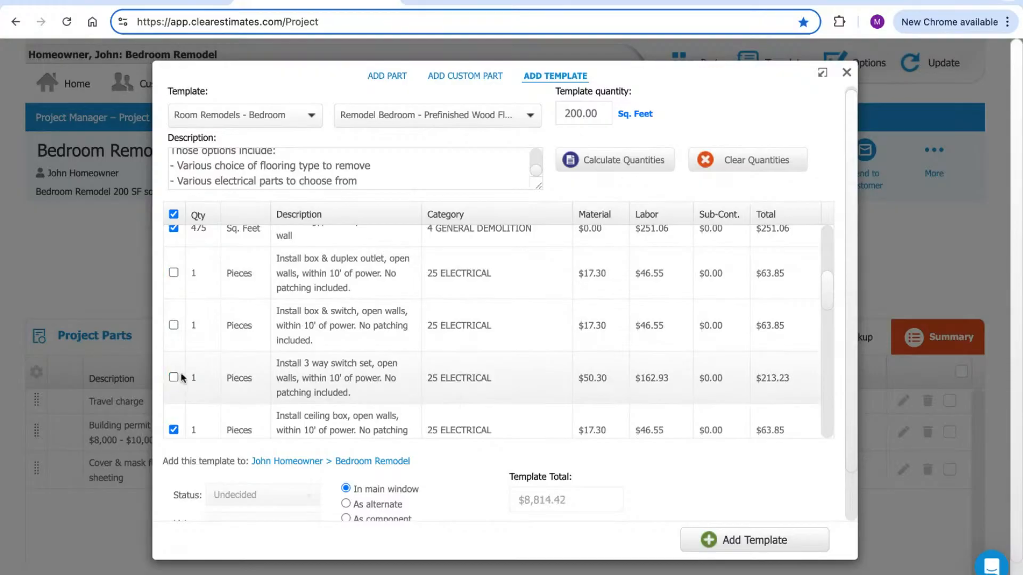
{"action": "scroll", "coordinate": [323, 325], "scroll_direction": "down", "scroll_amount": 3}
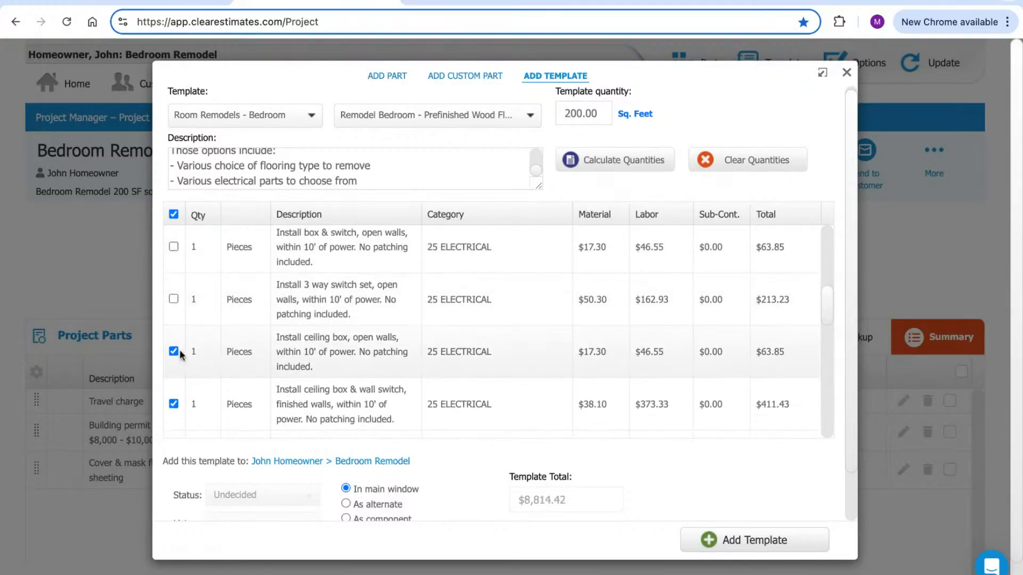
{"action": "left_click", "coordinate": [174, 351]}
{"action": "left_click", "coordinate": [174, 404]}
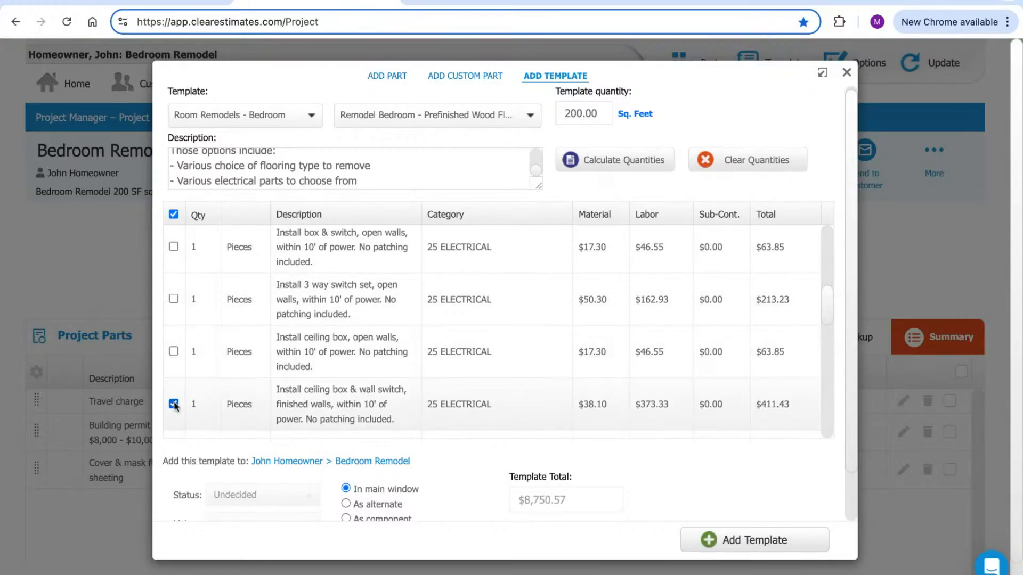
{"action": "scroll", "coordinate": [462, 314], "scroll_direction": "down", "scroll_amount": 4}
{"action": "left_click", "coordinate": [173, 347]}
{"action": "left_click", "coordinate": [173, 347]}
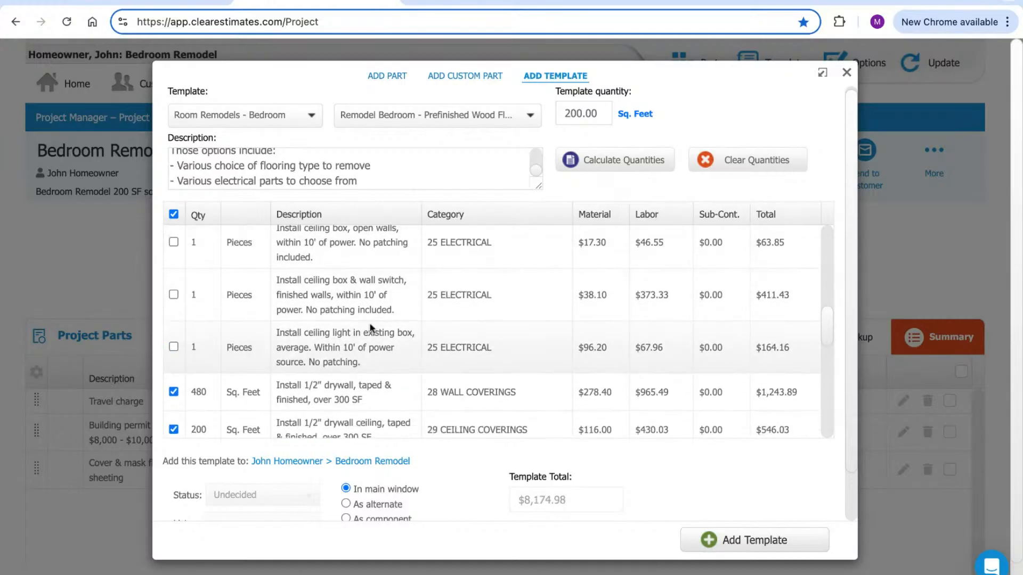
{"action": "scroll", "coordinate": [413, 314], "scroll_direction": "down", "scroll_amount": 4}
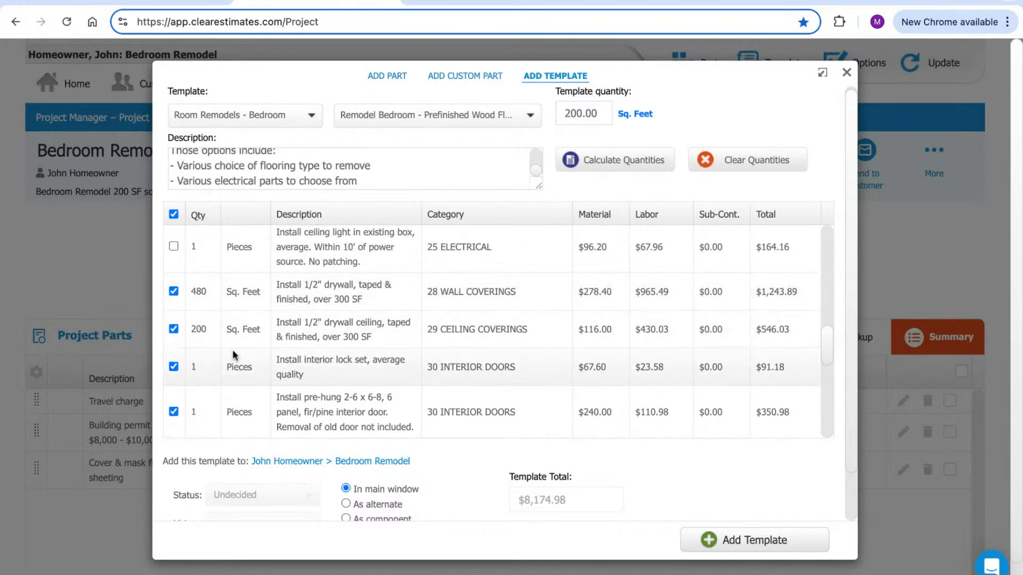
Change wall drywall from 480 to 475 sq ft, with ceiling drywall staying at 200
{"action": "left_click", "coordinate": [199, 291]}
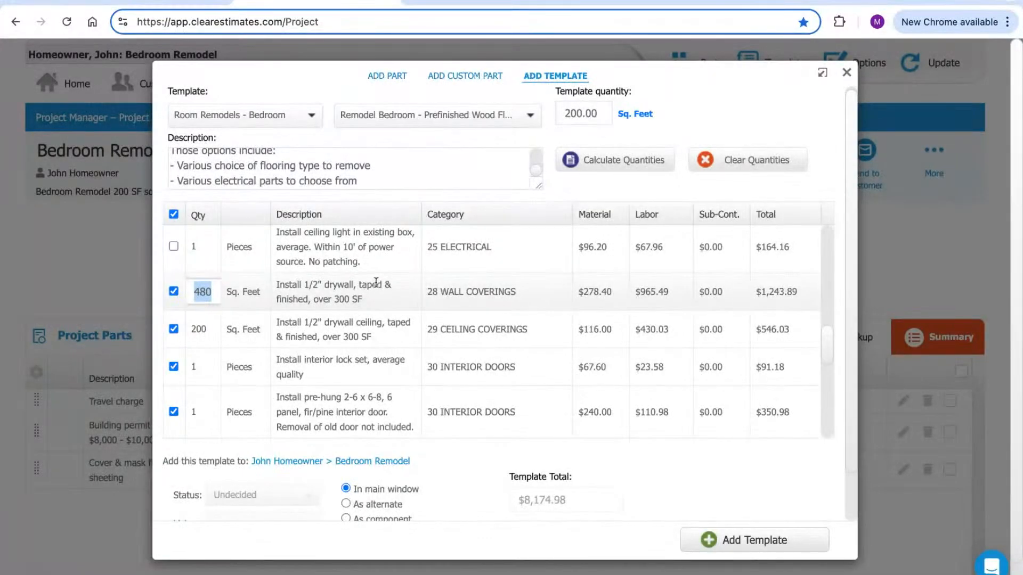
{"action": "left_click_drag", "start_coordinate": [318, 296], "coordinate": [311, 297]}
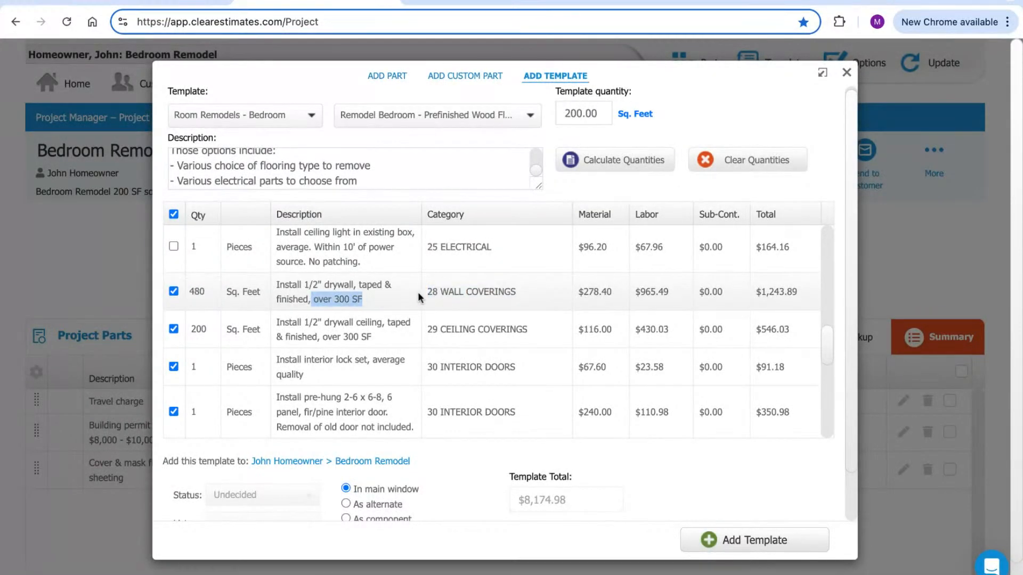
{"action": "left_click", "coordinate": [205, 296]}
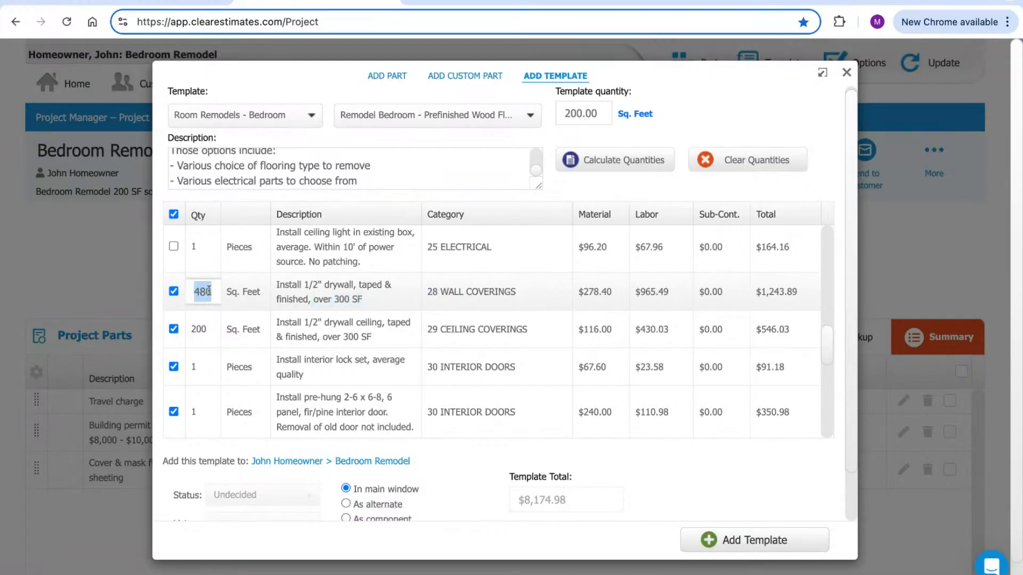
{"action": "type", "text": "475"}
{"action": "left_click", "coordinate": [235, 286]}
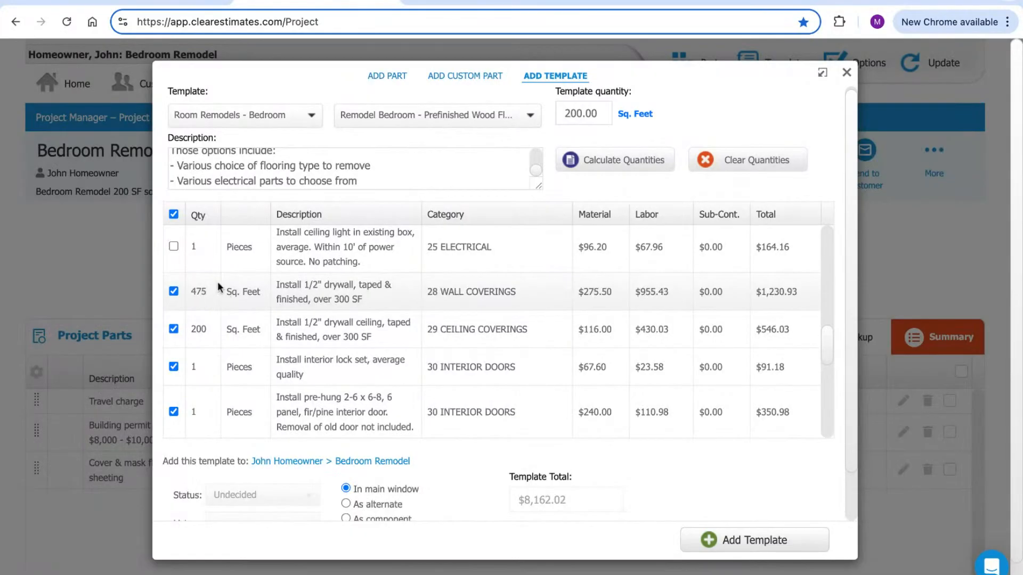
{"action": "left_click", "coordinate": [218, 330]}
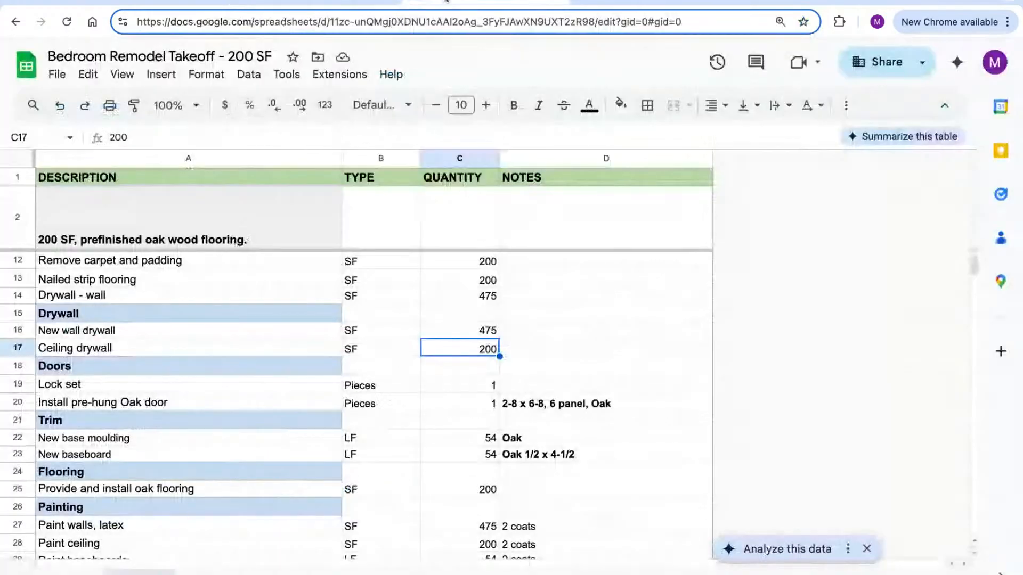
{"action": "left_click", "coordinate": [426, 3]}
Check the Doors, Lock set and pre-hung Oak door takeoff rows, each 1 piece
{"action": "left_click", "coordinate": [17, 368]}
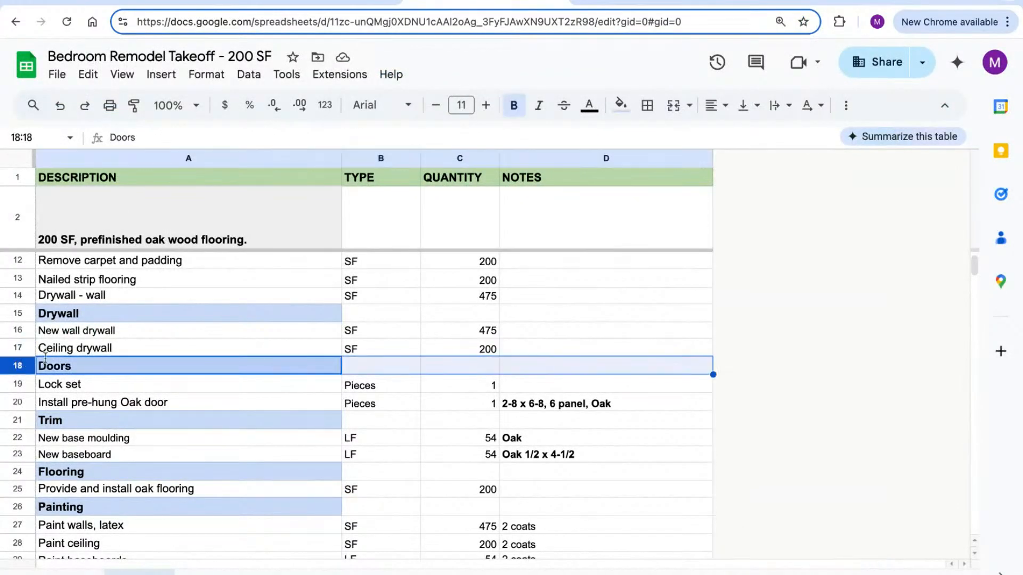
{"action": "scroll", "coordinate": [242, 312], "scroll_direction": "down", "scroll_amount": 1}
{"action": "scroll", "coordinate": [245, 312], "scroll_direction": "down", "scroll_amount": 1}
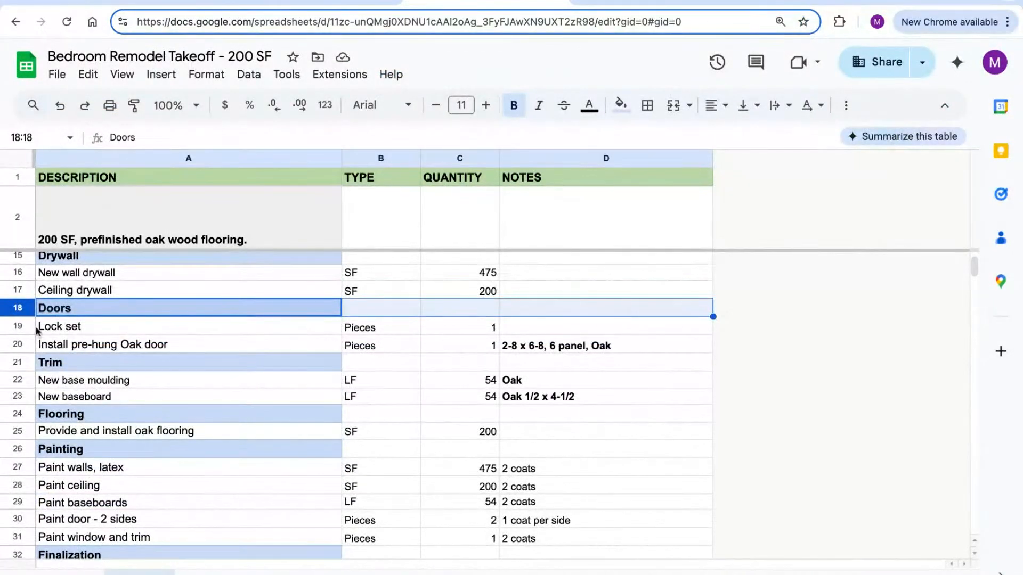
{"action": "left_click", "coordinate": [18, 327]}
{"action": "left_click", "coordinate": [21, 344]}
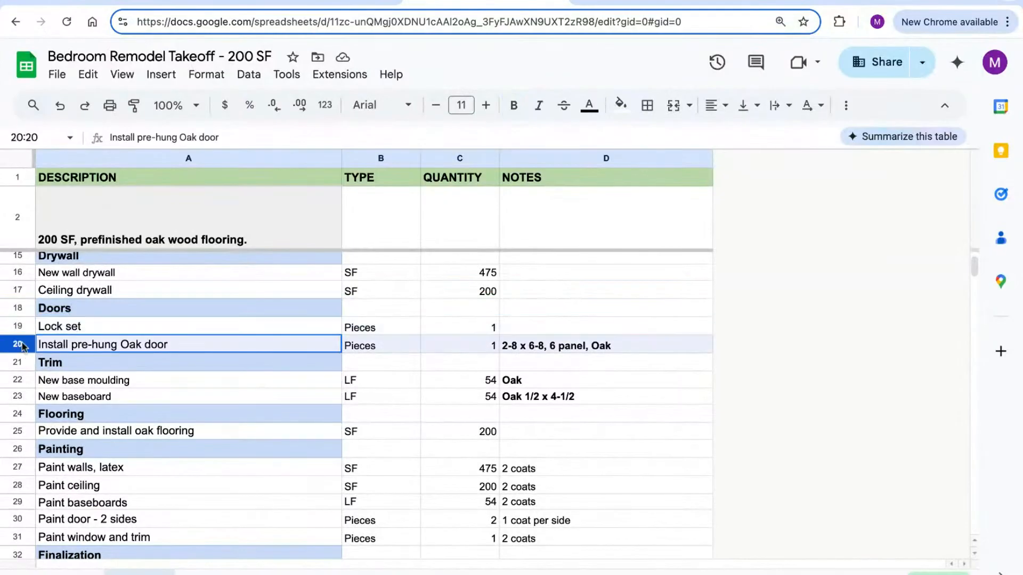
{"action": "left_click", "coordinate": [307, 2]}
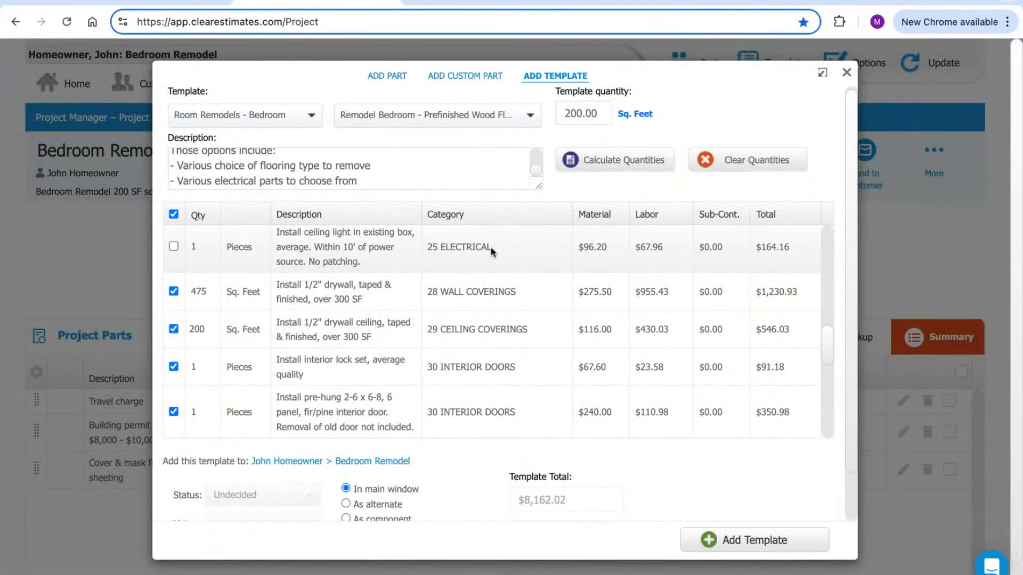
Confirm the interior lock set item in the template has quantity 1
{"action": "left_click_drag", "start_coordinate": [433, 214], "coordinate": [460, 214]}
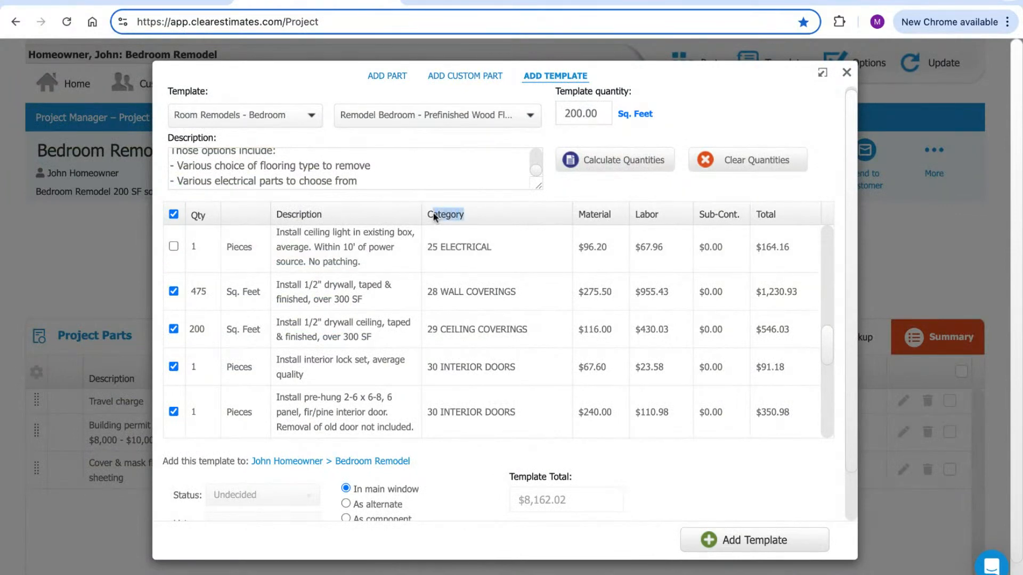
{"action": "scroll", "coordinate": [479, 257], "scroll_direction": "down", "scroll_amount": 1}
{"action": "scroll", "coordinate": [478, 257], "scroll_direction": "down", "scroll_amount": 3}
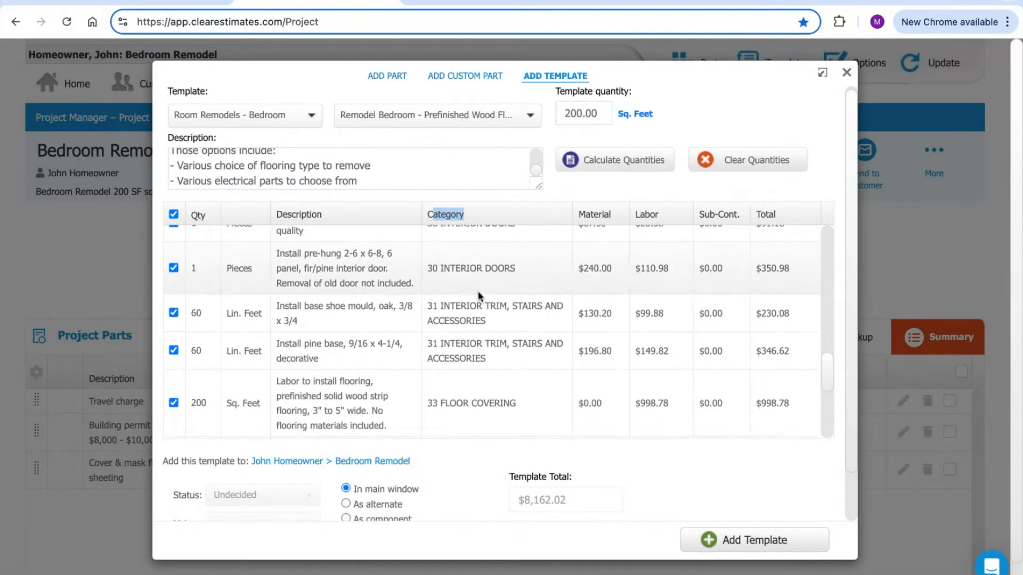
{"action": "scroll", "coordinate": [482, 282], "scroll_direction": "up", "scroll_amount": 2}
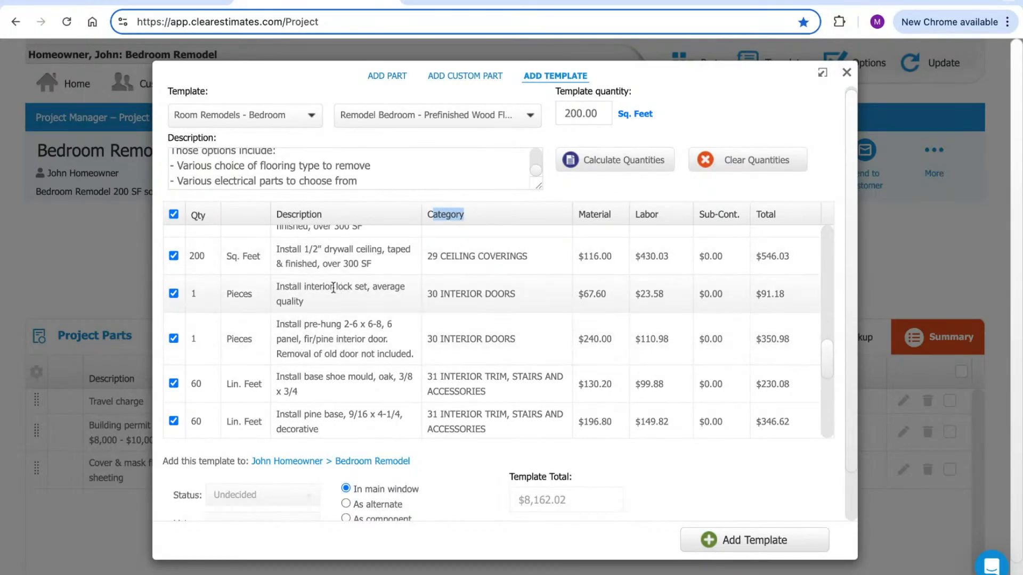
{"action": "triple_click", "coordinate": [312, 299]}
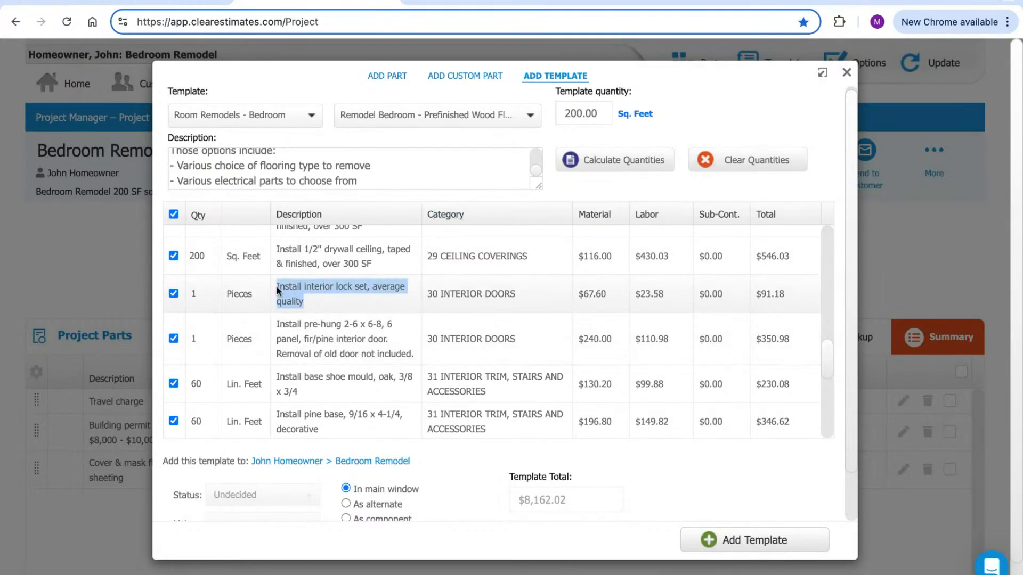
{"action": "left_click", "coordinate": [227, 285]}
{"action": "left_click", "coordinate": [195, 291]}
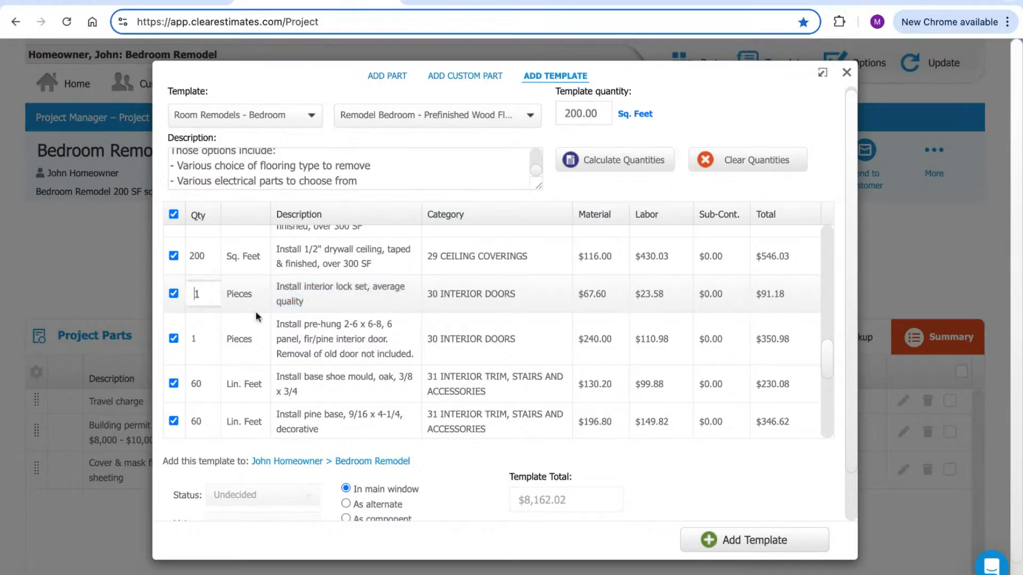
Exclude the pre-hung fir/pine 2-6 x 6-8 door, bringing the total to $7,811.04
{"action": "left_click_drag", "start_coordinate": [286, 325], "coordinate": [323, 339]}
{"action": "left_click", "coordinate": [381, 349]}
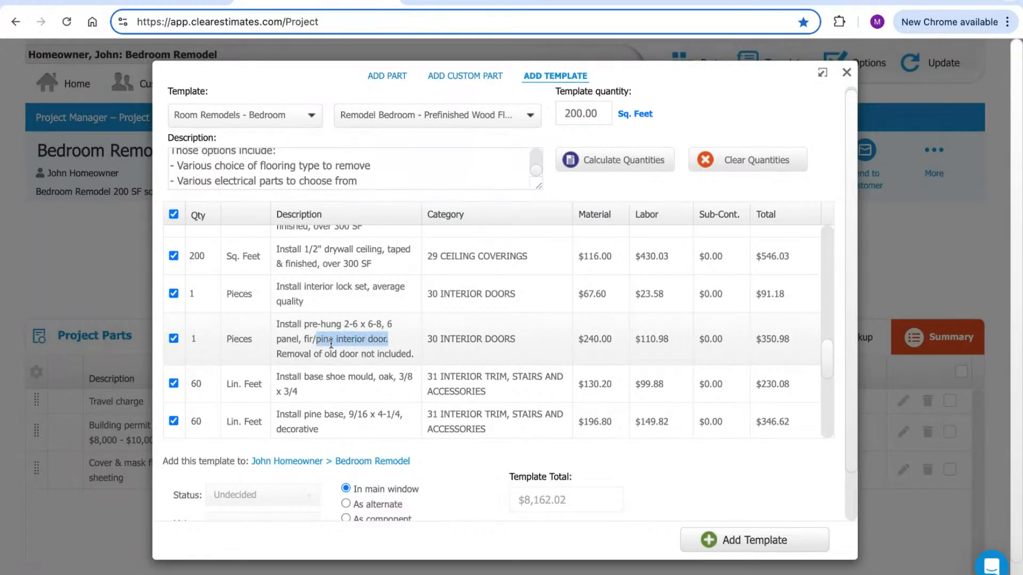
{"action": "left_click", "coordinate": [485, 5]}
{"action": "left_click", "coordinate": [300, 350]}
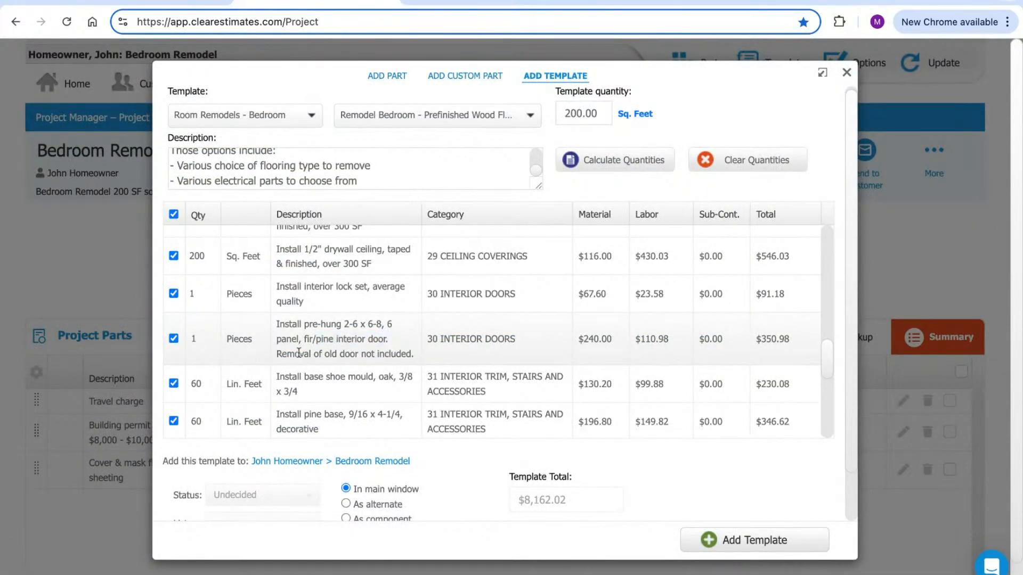
{"action": "left_click", "coordinate": [173, 339]}
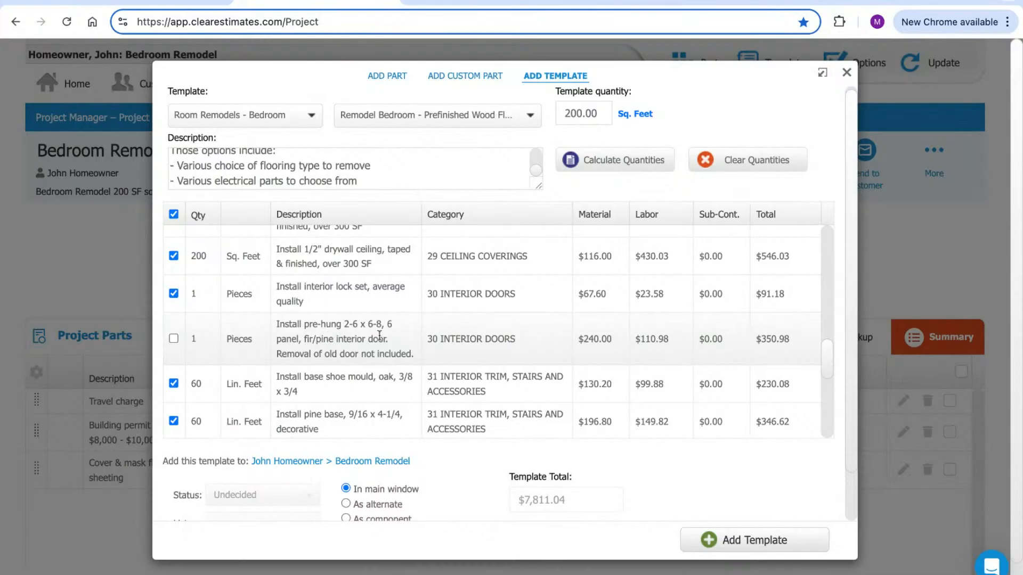
{"action": "left_click", "coordinate": [479, 2]}
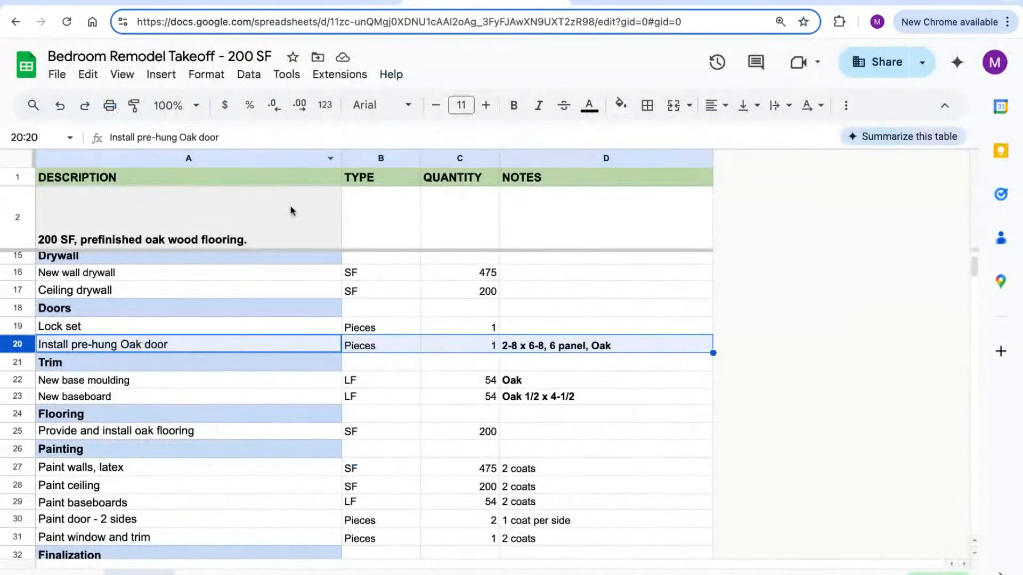
Shade the pre-hung Oak door row pink and select the Trim heading row
{"action": "left_click", "coordinate": [620, 105]}
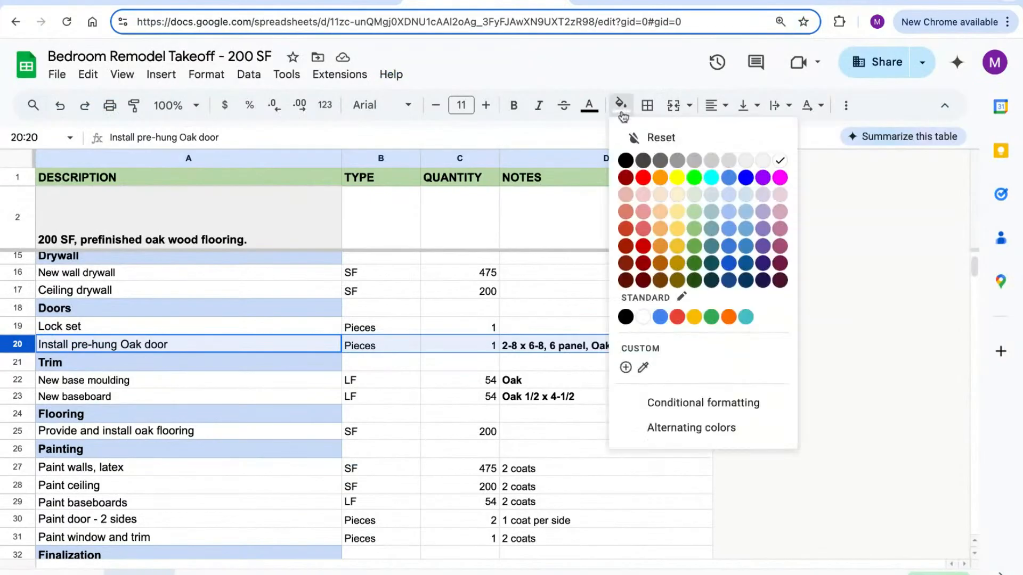
{"action": "left_click", "coordinate": [637, 202]}
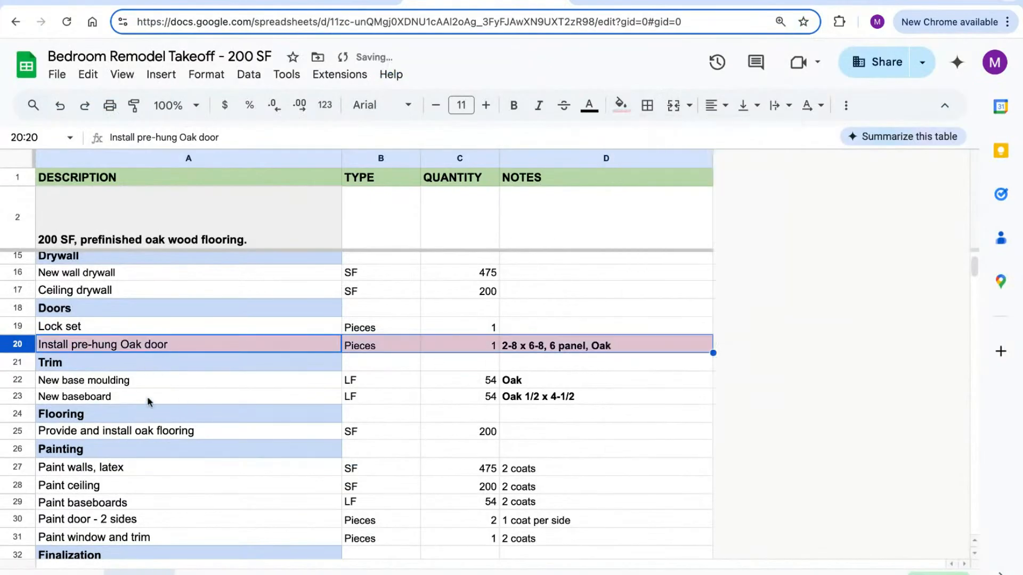
{"action": "left_click", "coordinate": [24, 366]}
{"action": "scroll", "coordinate": [325, 269], "scroll_direction": "down", "scroll_amount": 1}
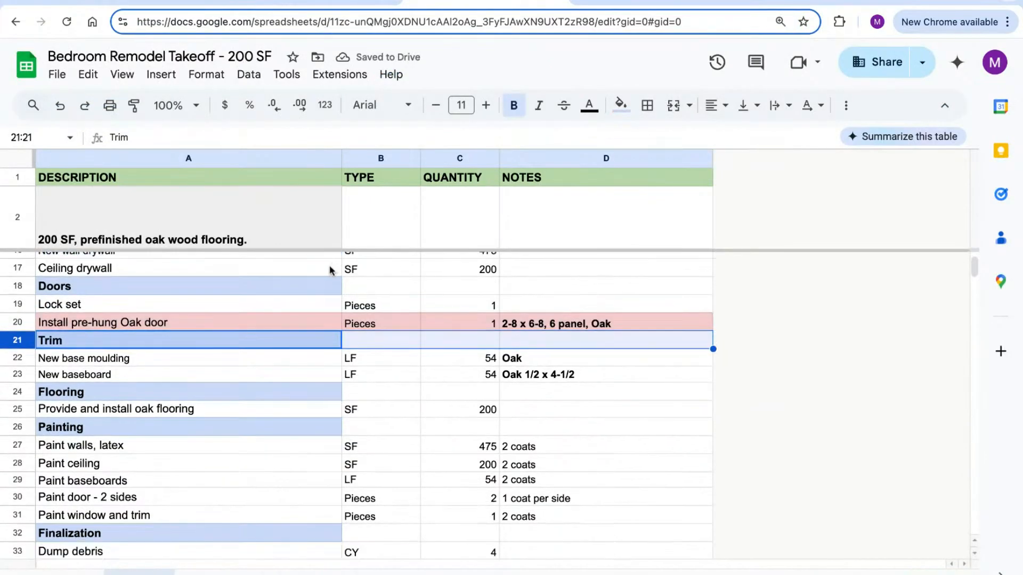
{"action": "scroll", "coordinate": [243, 379], "scroll_direction": "down", "scroll_amount": 1}
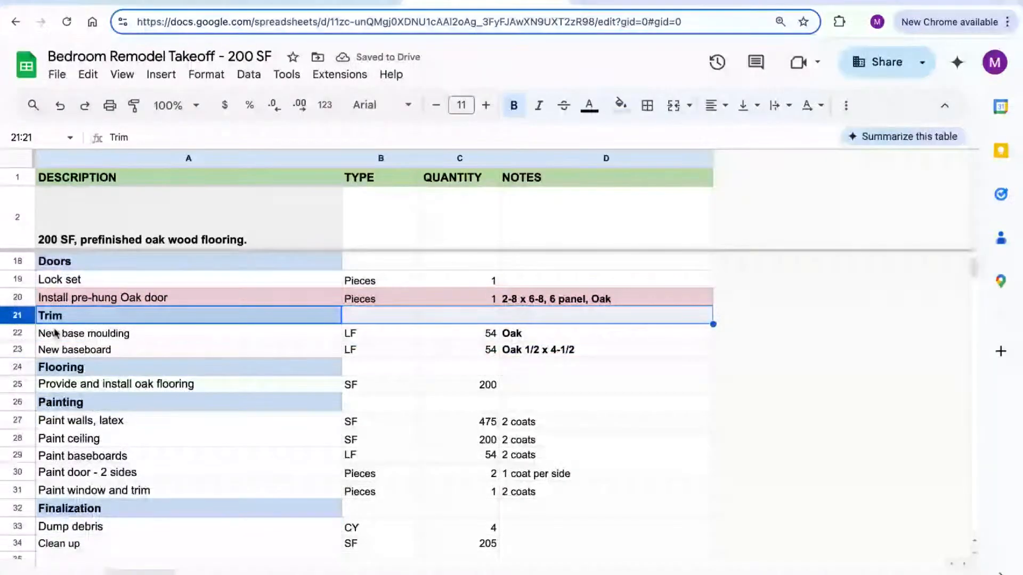
Review the Trim rows down to the New baseboard entry at 54 LF
{"action": "key", "text": "Down"}
{"action": "scroll", "coordinate": [209, 320], "scroll_direction": "down", "scroll_amount": 1}
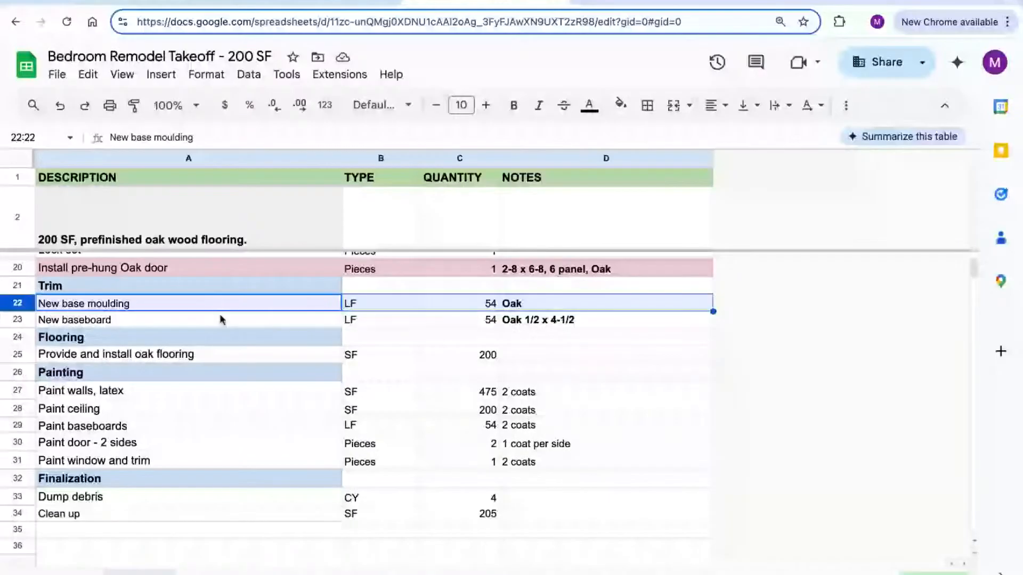
{"action": "left_click", "coordinate": [221, 320]}
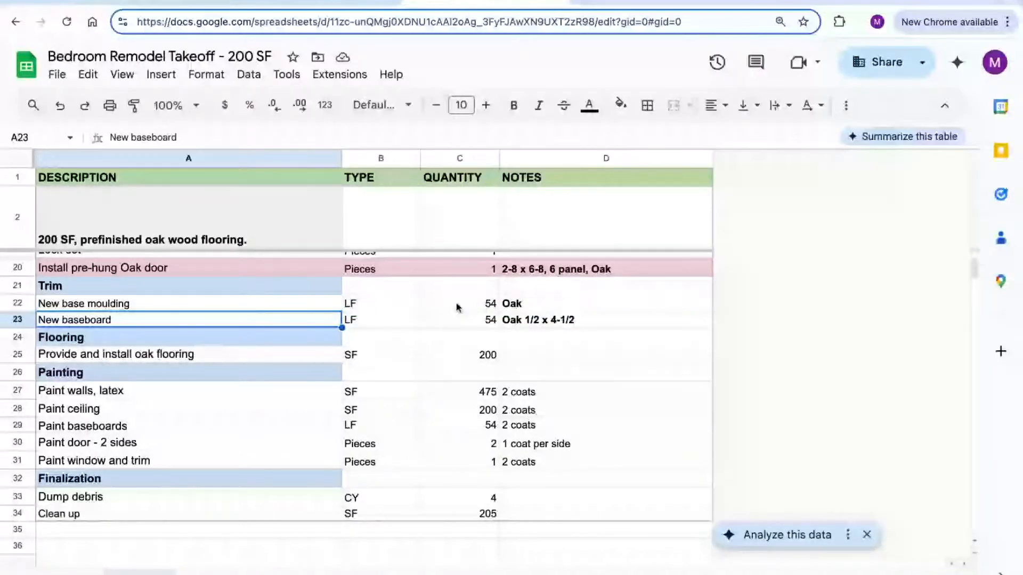
{"action": "left_click", "coordinate": [309, 2]}
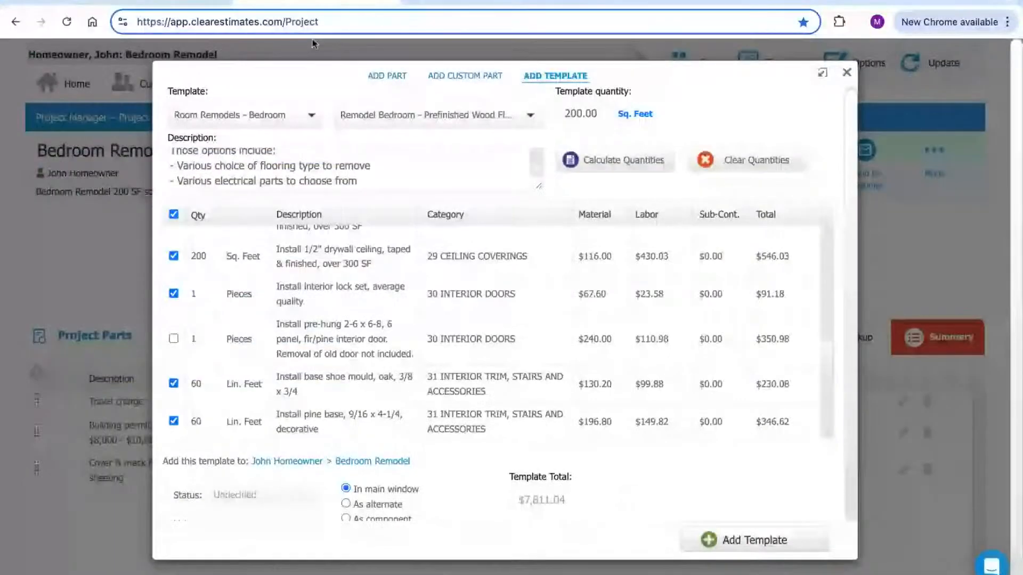
Set the oak base shoe mould quantity to 54 linear feet
{"action": "scroll", "coordinate": [469, 255], "scroll_direction": "down", "scroll_amount": 2}
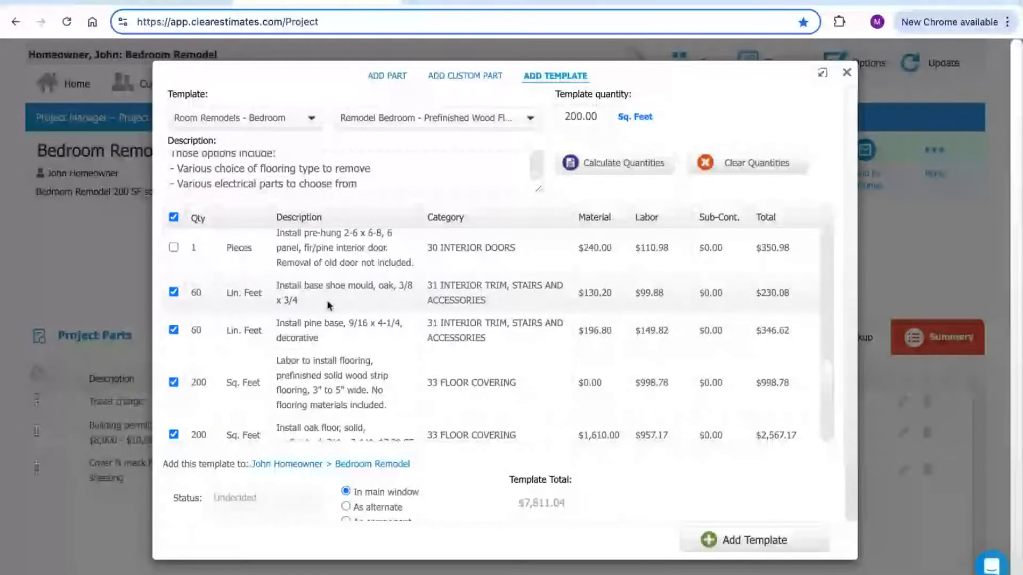
{"action": "left_click_drag", "start_coordinate": [396, 285], "coordinate": [276, 295]}
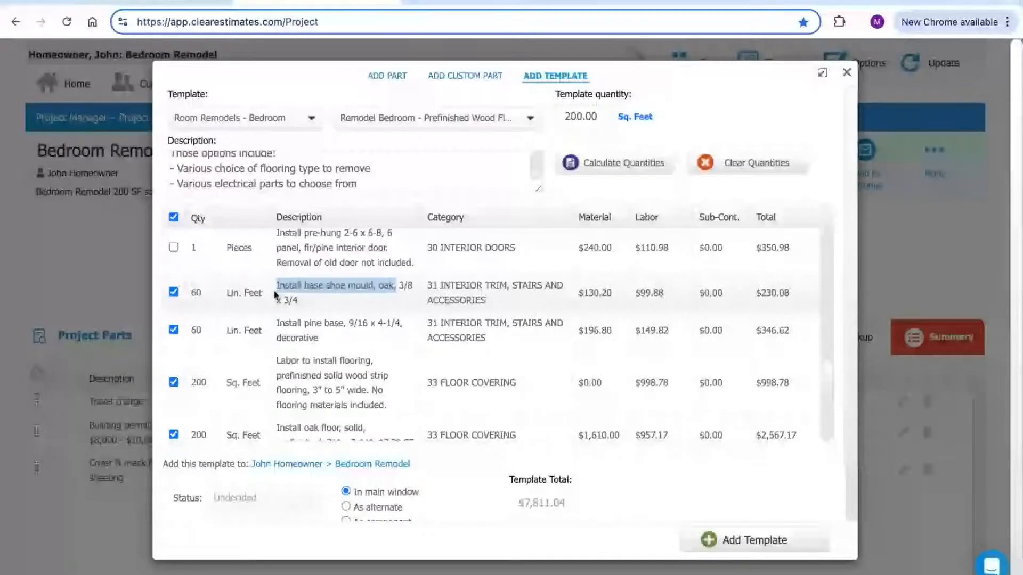
{"action": "left_click", "coordinate": [197, 295]}
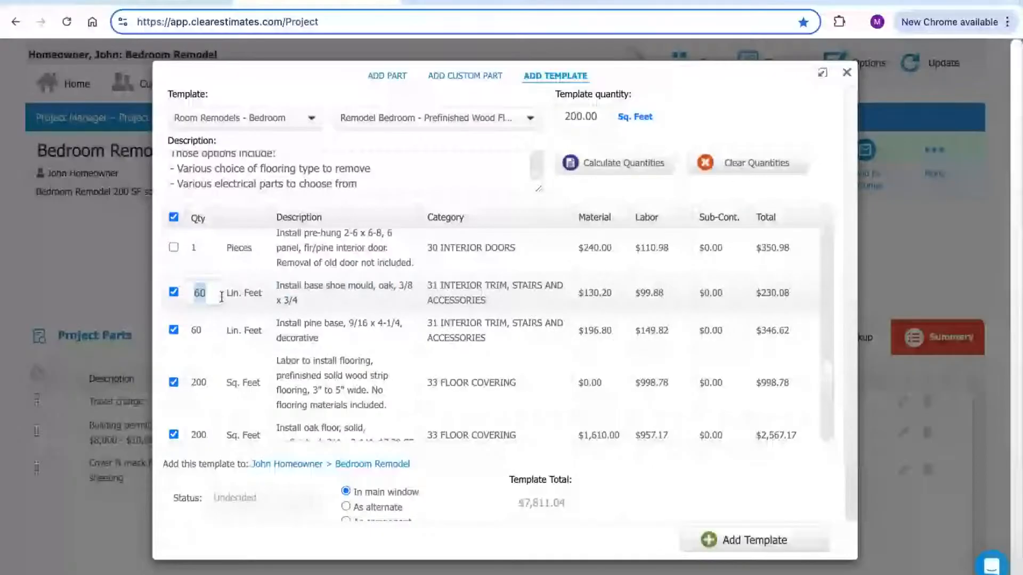
{"action": "type", "text": "54"}
{"action": "key", "text": "Return"}
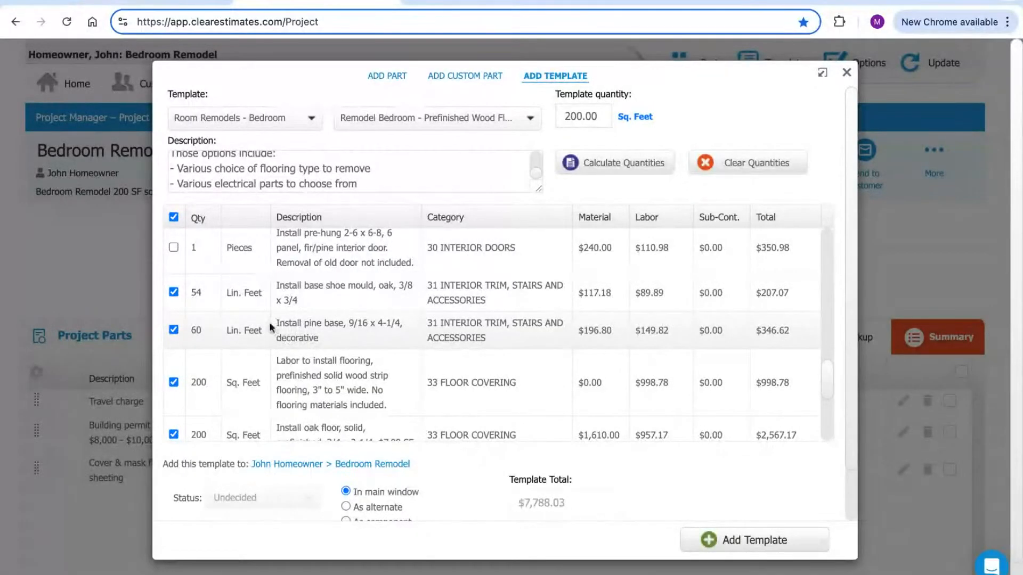
Exclude the pine base line, dropping the template total to $7,441.41
{"action": "left_click_drag", "start_coordinate": [275, 324], "coordinate": [344, 324]}
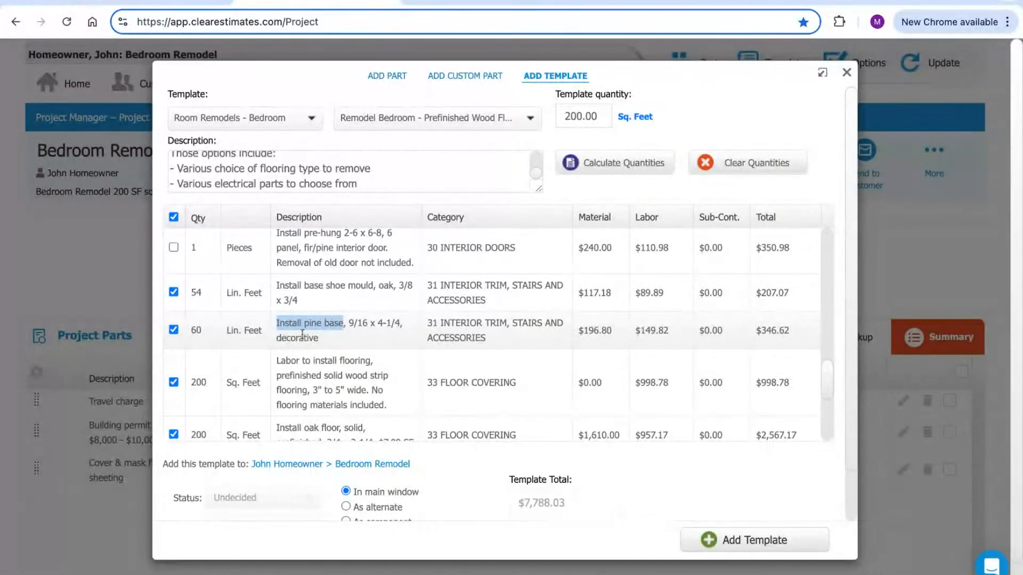
{"action": "left_click", "coordinate": [174, 331]}
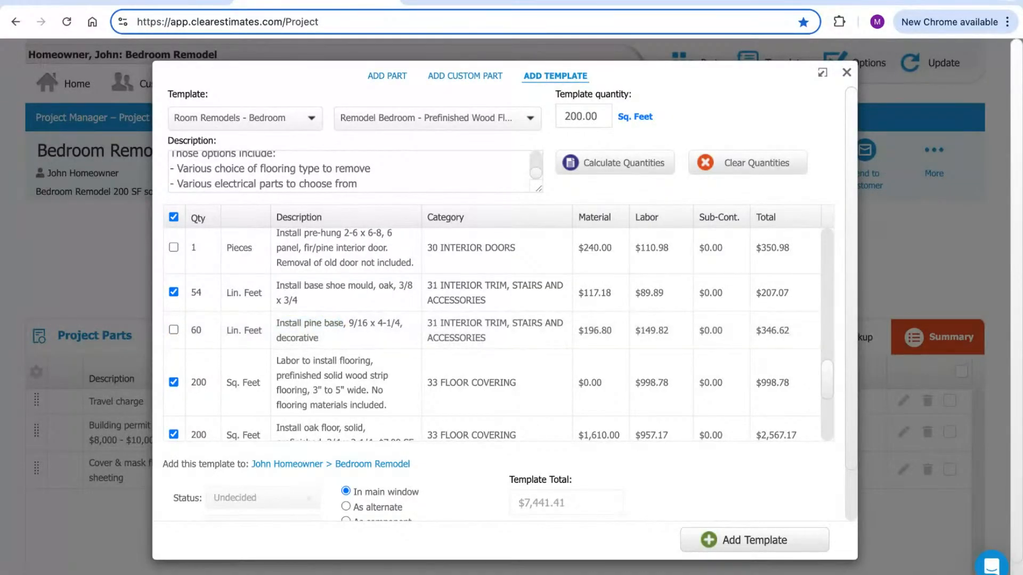
{"action": "left_click", "coordinate": [509, 2]}
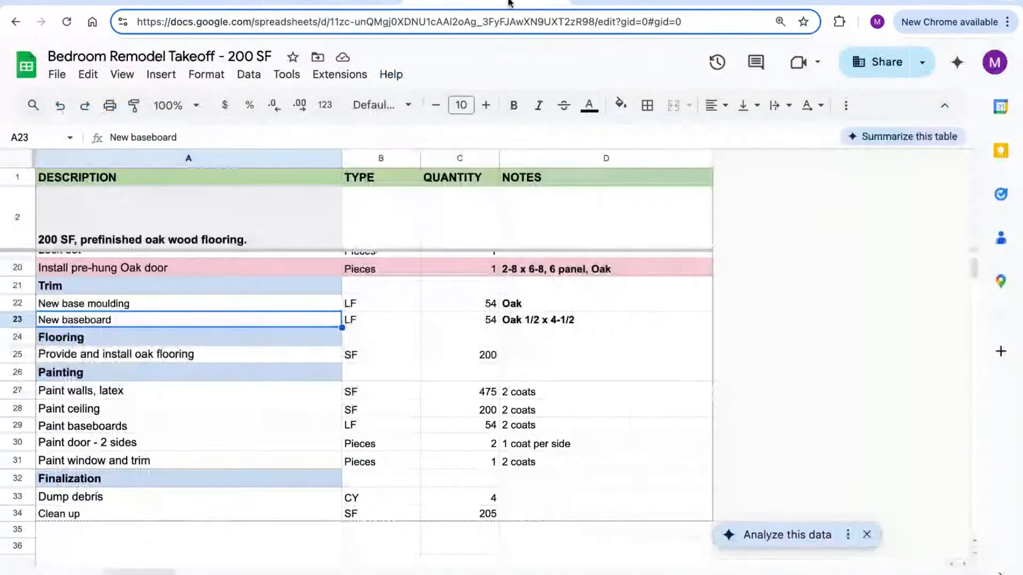
Fill the New baseboard row light red, then select the oak flooring row
{"action": "left_click", "coordinate": [18, 319]}
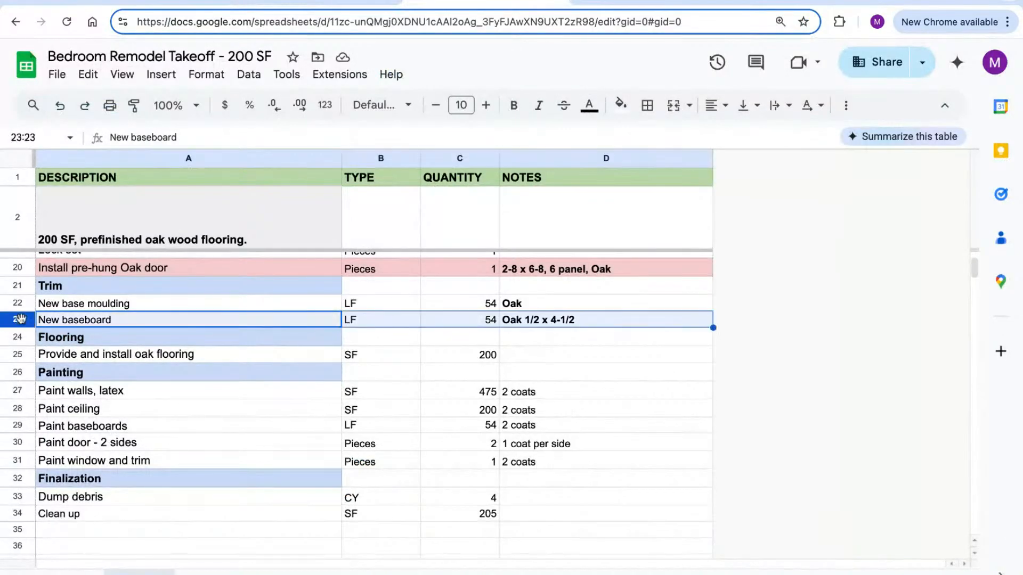
{"action": "left_click", "coordinate": [618, 103]}
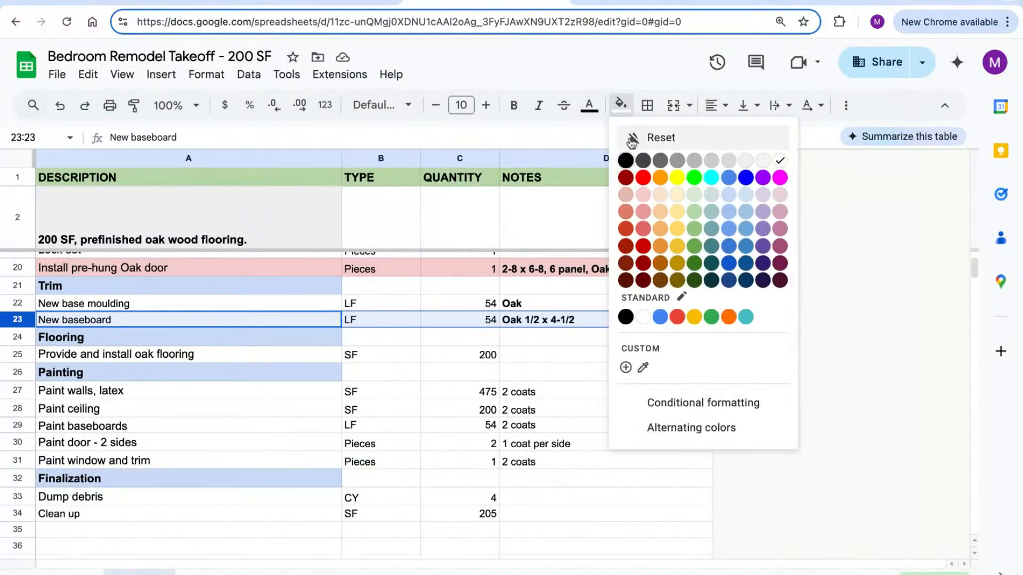
{"action": "left_click", "coordinate": [640, 213]}
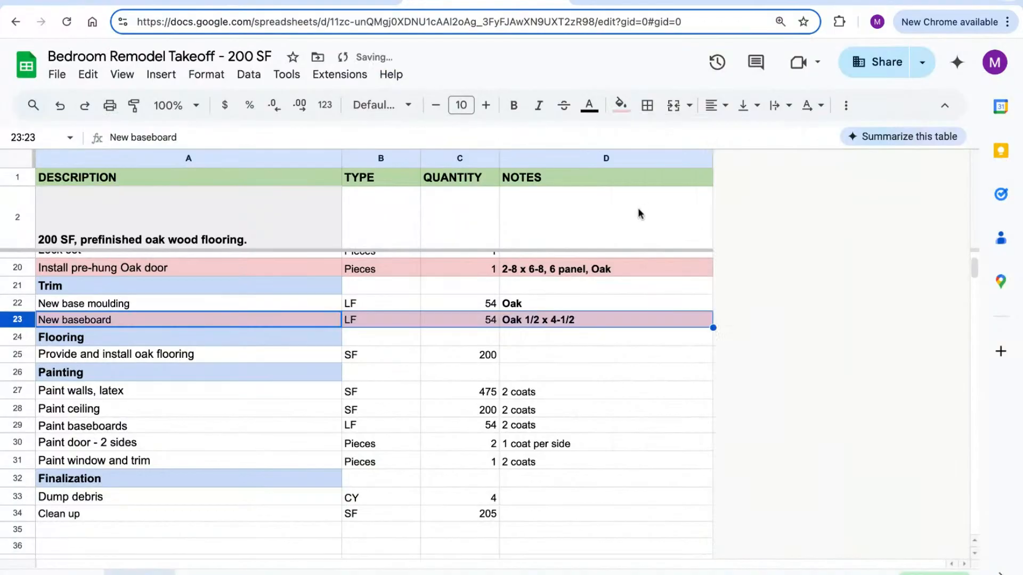
{"action": "left_click", "coordinate": [400, 377]}
{"action": "scroll", "coordinate": [194, 337], "scroll_direction": "down", "scroll_amount": 3}
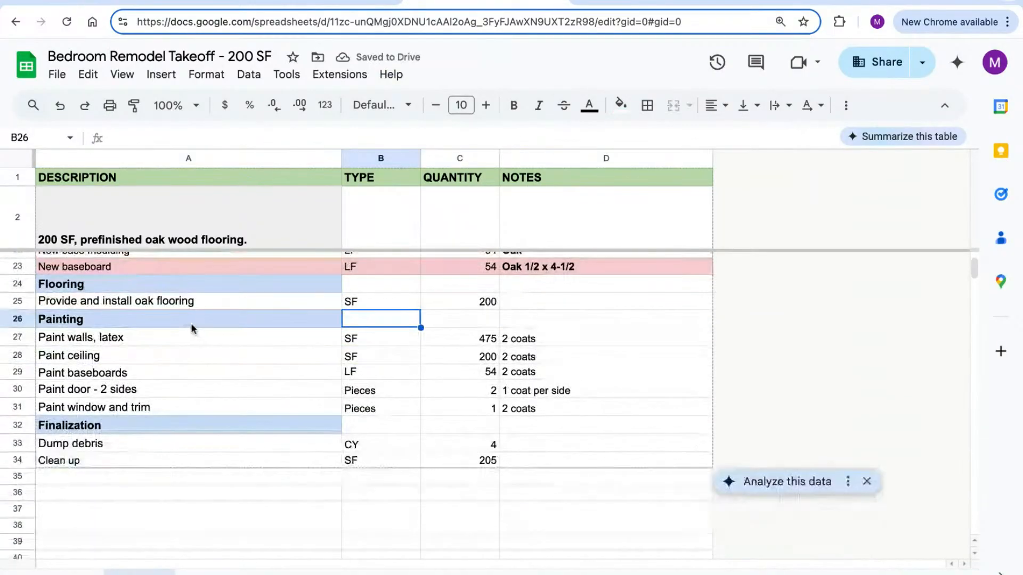
{"action": "left_click", "coordinate": [18, 303]}
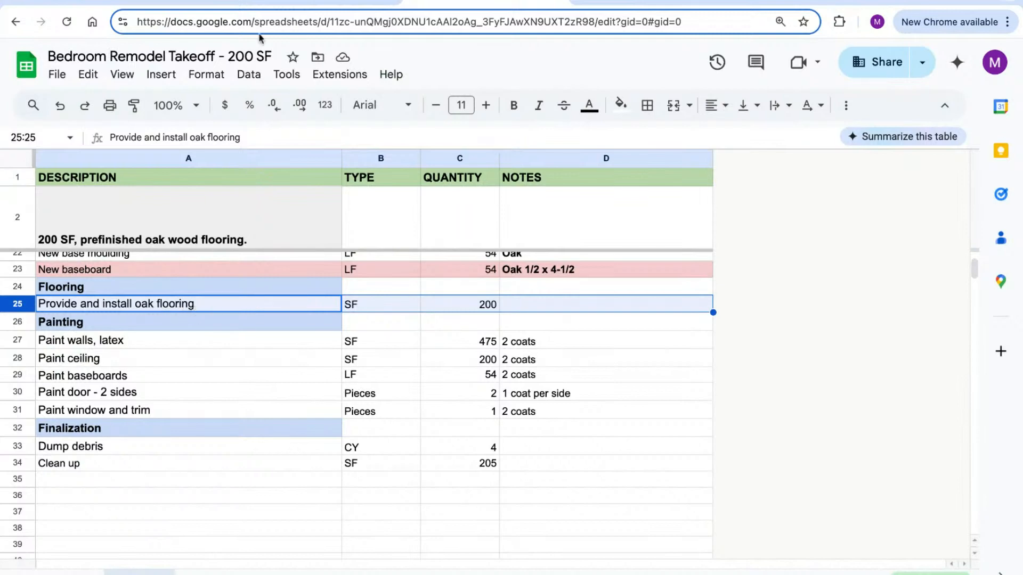
{"action": "left_click", "coordinate": [306, 2]}
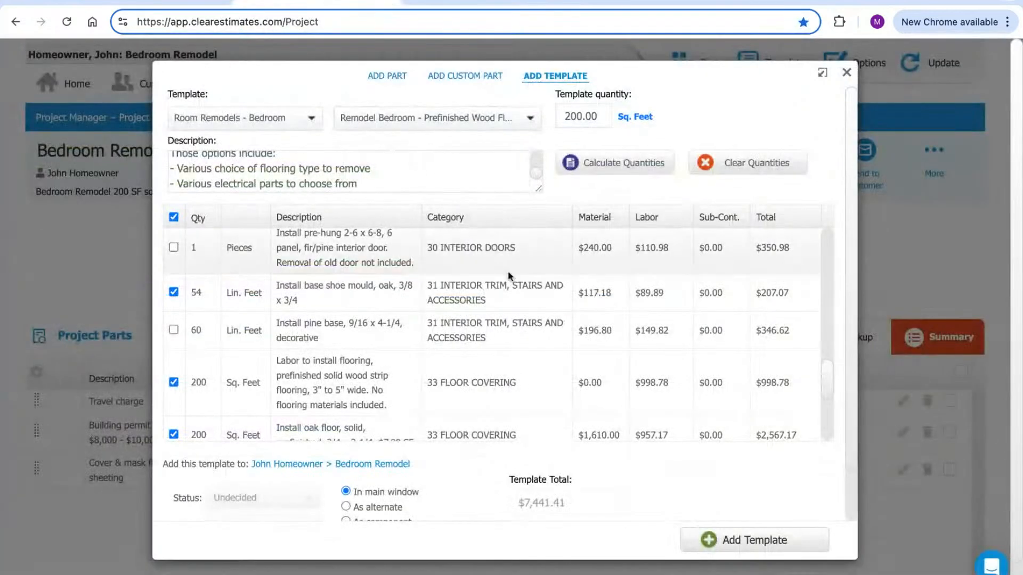
Verify the flooring labor ($998.78) and oak floor lines in 33 FLOOR COVERING read 200 square feet
{"action": "scroll", "coordinate": [482, 251], "scroll_direction": "down", "scroll_amount": 1}
{"action": "scroll", "coordinate": [467, 307], "scroll_direction": "down", "scroll_amount": 1}
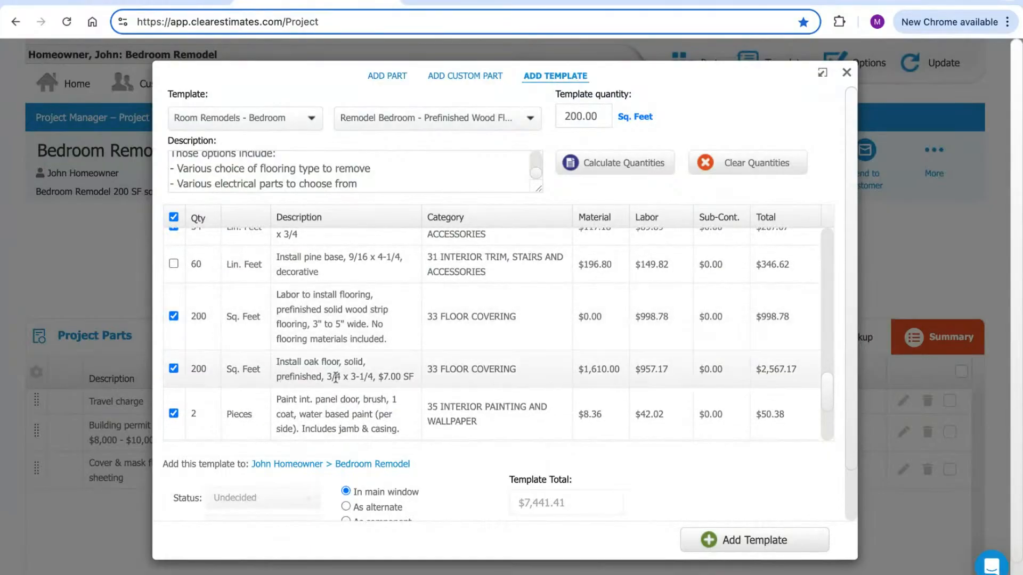
{"action": "scroll", "coordinate": [287, 333], "scroll_direction": "down", "scroll_amount": 1}
{"action": "scroll", "coordinate": [287, 340], "scroll_direction": "down", "scroll_amount": 1}
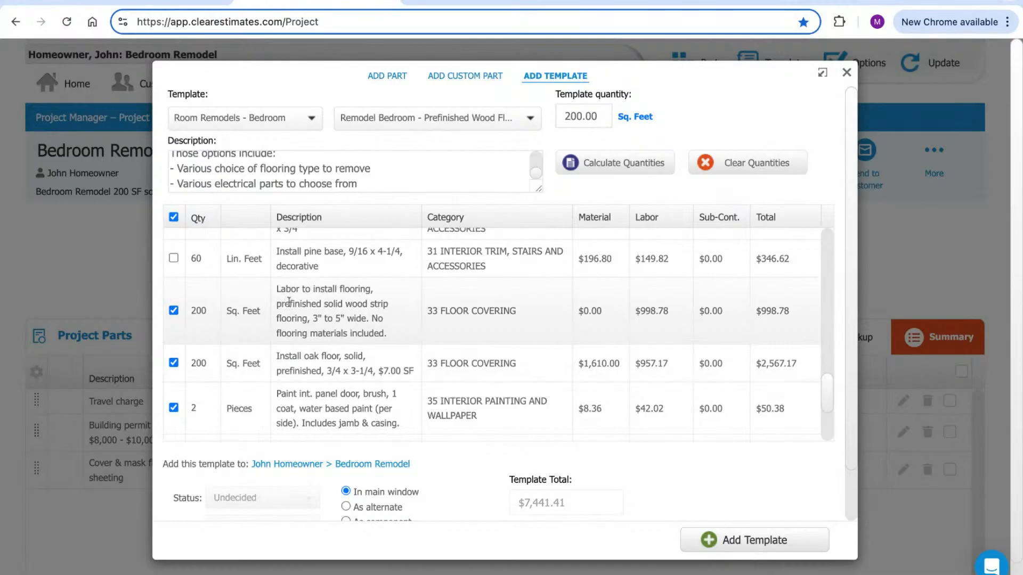
{"action": "left_click_drag", "start_coordinate": [279, 289], "coordinate": [373, 289]}
{"action": "left_click_drag", "start_coordinate": [668, 312], "coordinate": [590, 309]}
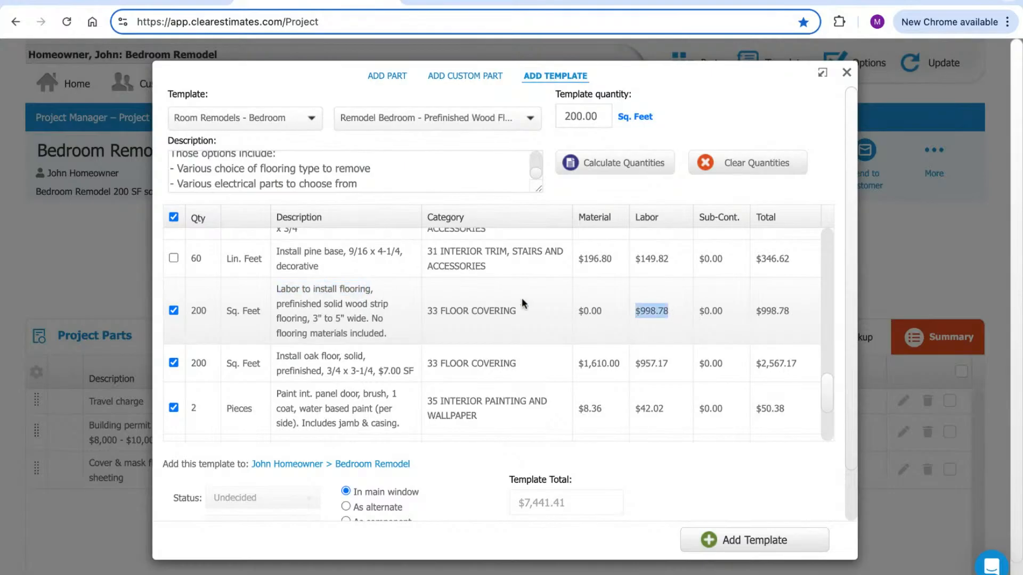
{"action": "left_click_drag", "start_coordinate": [339, 356], "coordinate": [275, 356]}
{"action": "left_click", "coordinate": [337, 316]}
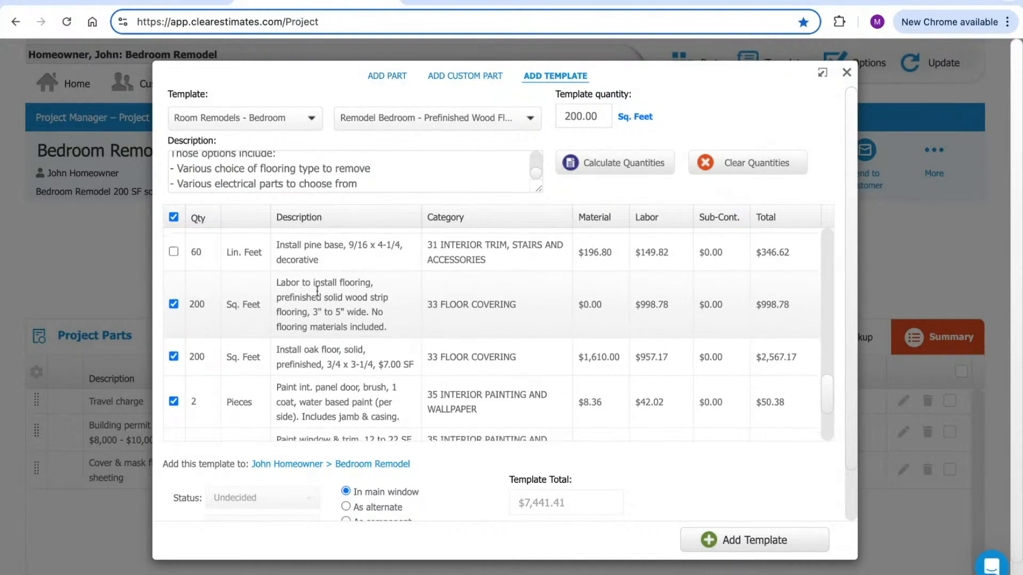
{"action": "scroll", "coordinate": [309, 310], "scroll_direction": "down", "scroll_amount": 3}
{"action": "left_click", "coordinate": [470, 1]}
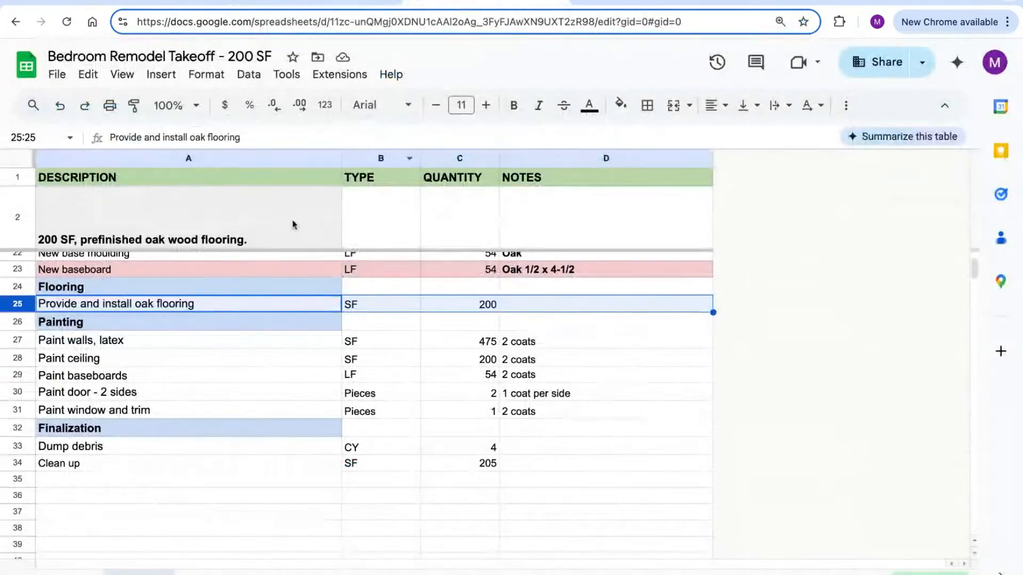
Review the Painting heading, Paint walls latex (475 SF) and Paint ceiling (200 SF) rows
{"action": "left_click", "coordinate": [17, 322]}
{"action": "scroll", "coordinate": [238, 331], "scroll_direction": "down", "scroll_amount": 1}
{"action": "scroll", "coordinate": [216, 352], "scroll_direction": "down", "scroll_amount": 1}
{"action": "left_click", "coordinate": [26, 320]}
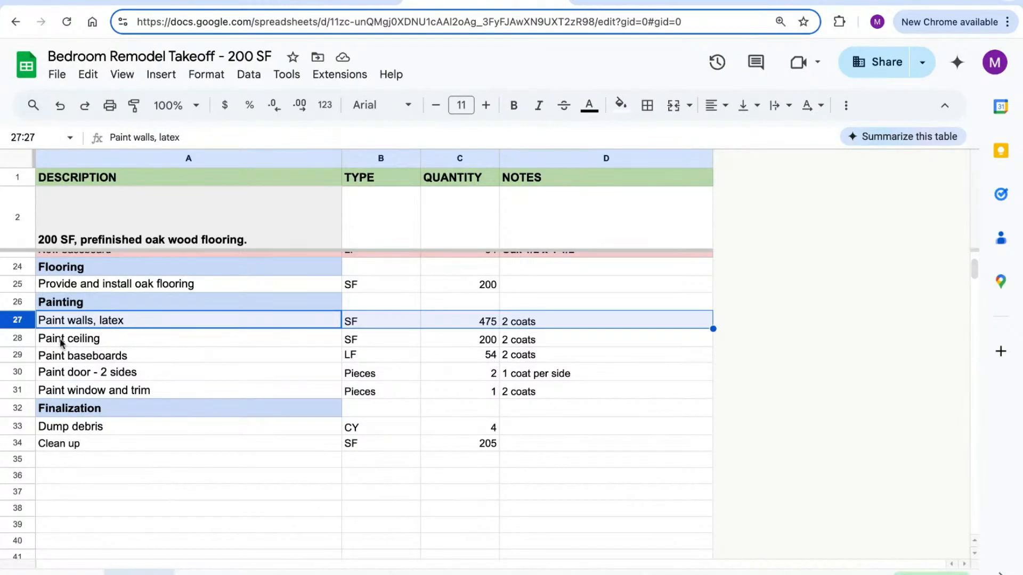
{"action": "left_click", "coordinate": [27, 339]}
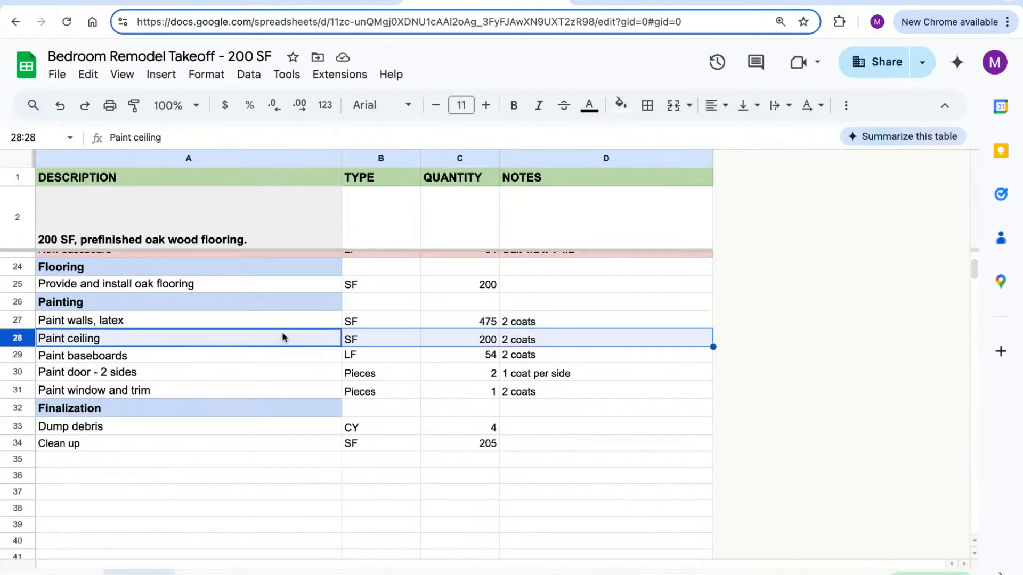
{"action": "left_click", "coordinate": [285, 1]}
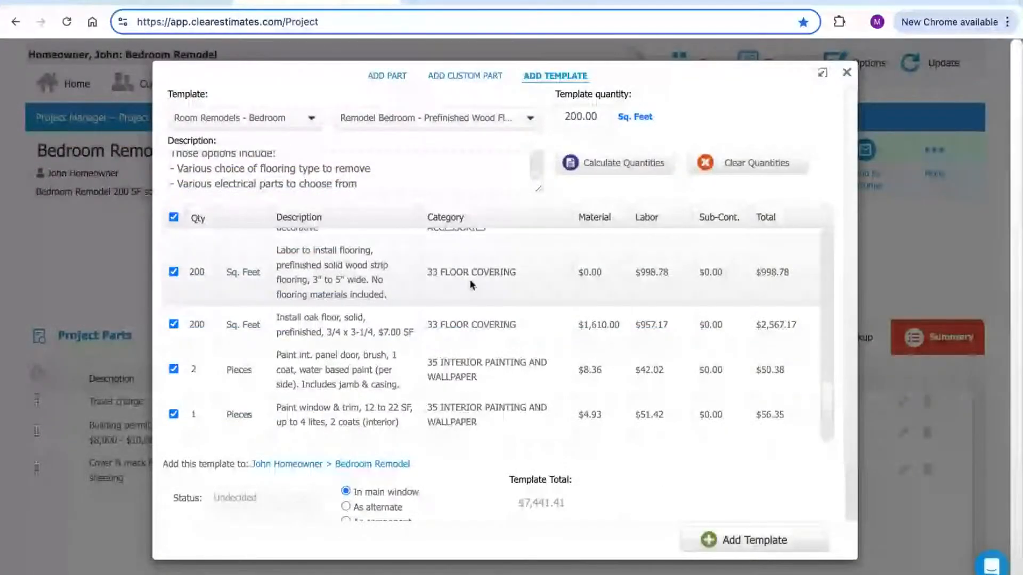
Change wall painting from 480 to 475 square feet, confirming ceiling painting at 200
{"action": "scroll", "coordinate": [485, 254], "scroll_direction": "down", "scroll_amount": 1}
{"action": "scroll", "coordinate": [482, 266], "scroll_direction": "down", "scroll_amount": 1}
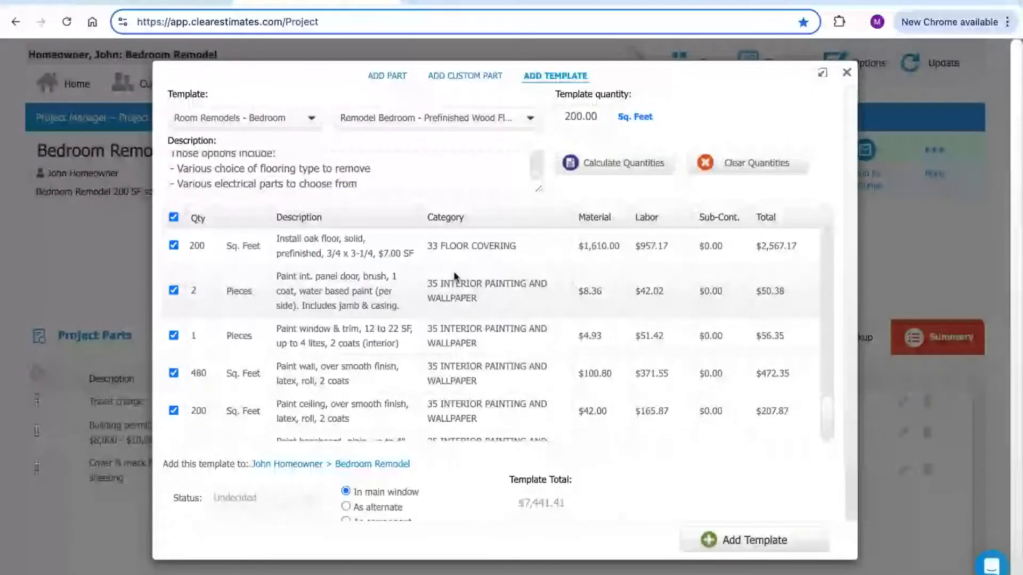
{"action": "scroll", "coordinate": [448, 319], "scroll_direction": "down", "scroll_amount": 1}
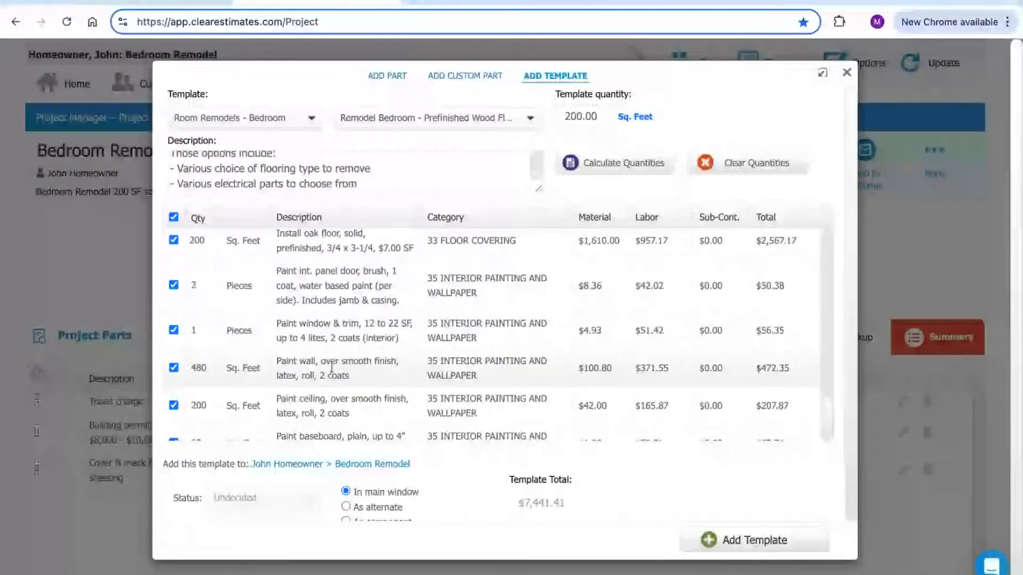
{"action": "left_click_drag", "start_coordinate": [283, 362], "coordinate": [366, 376]}
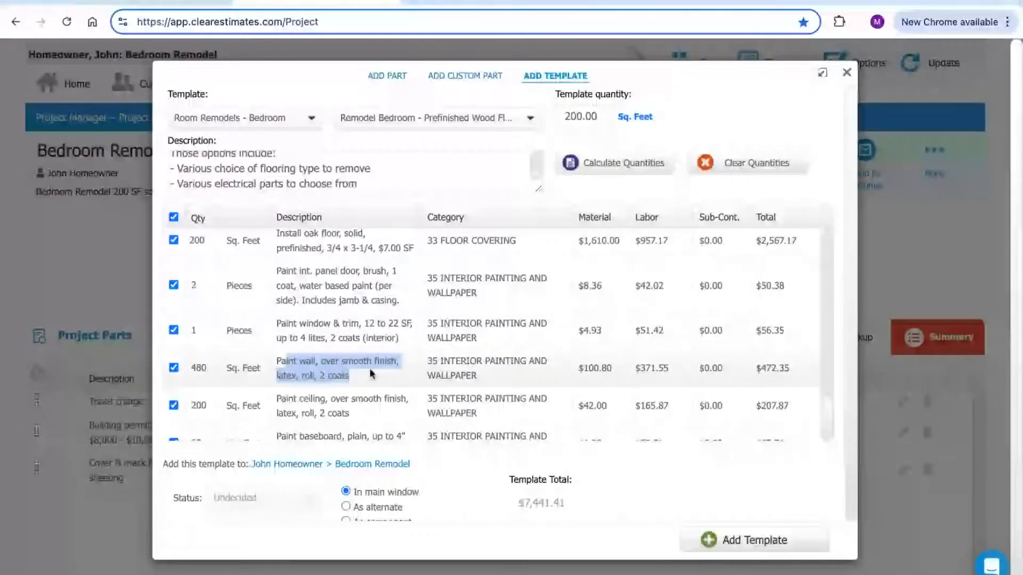
{"action": "left_click", "coordinate": [311, 373]}
{"action": "left_click_drag", "start_coordinate": [302, 376], "coordinate": [351, 378]}
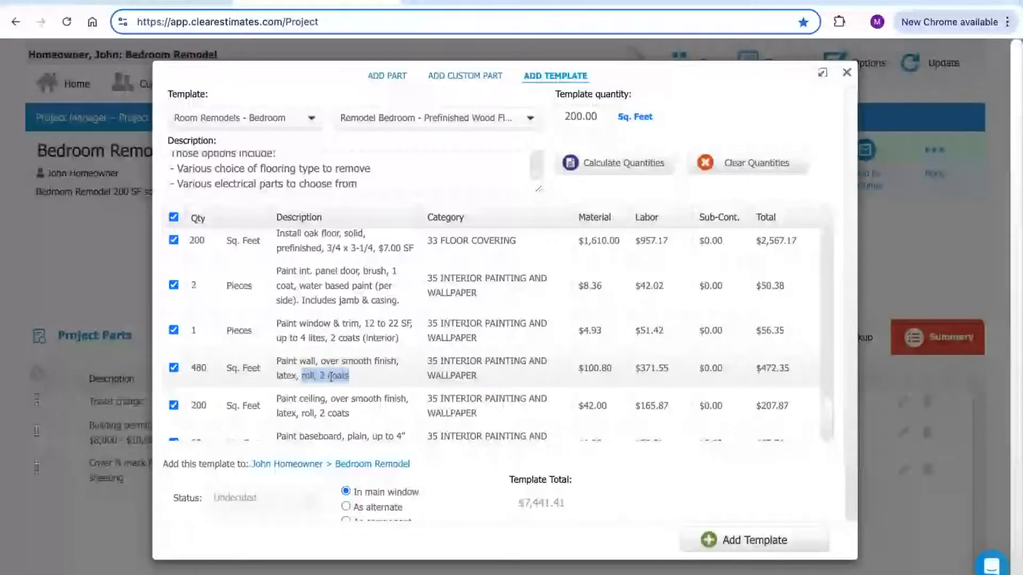
{"action": "left_click", "coordinate": [174, 368]}
{"action": "left_click", "coordinate": [174, 367]}
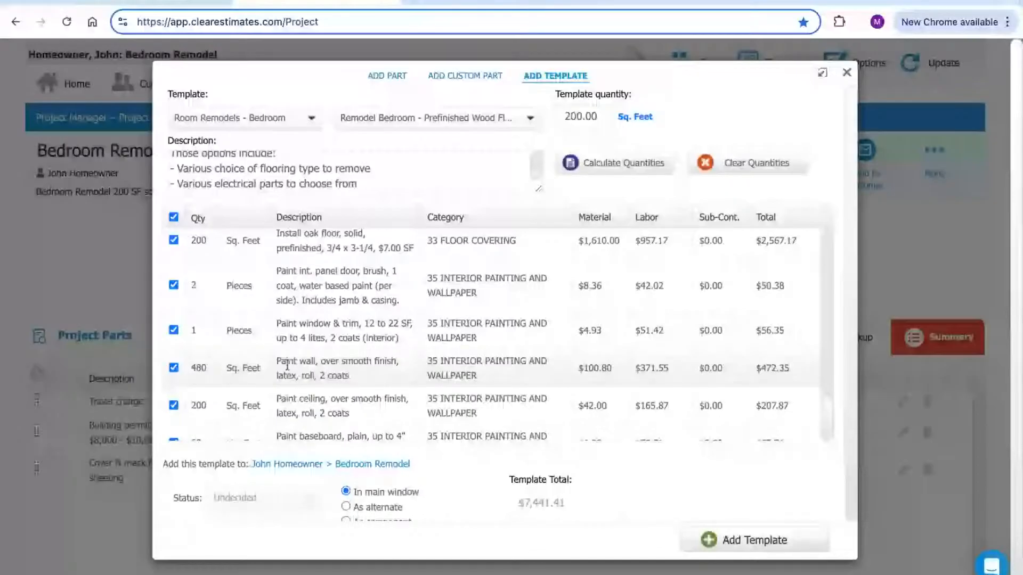
{"action": "left_click", "coordinate": [197, 368]}
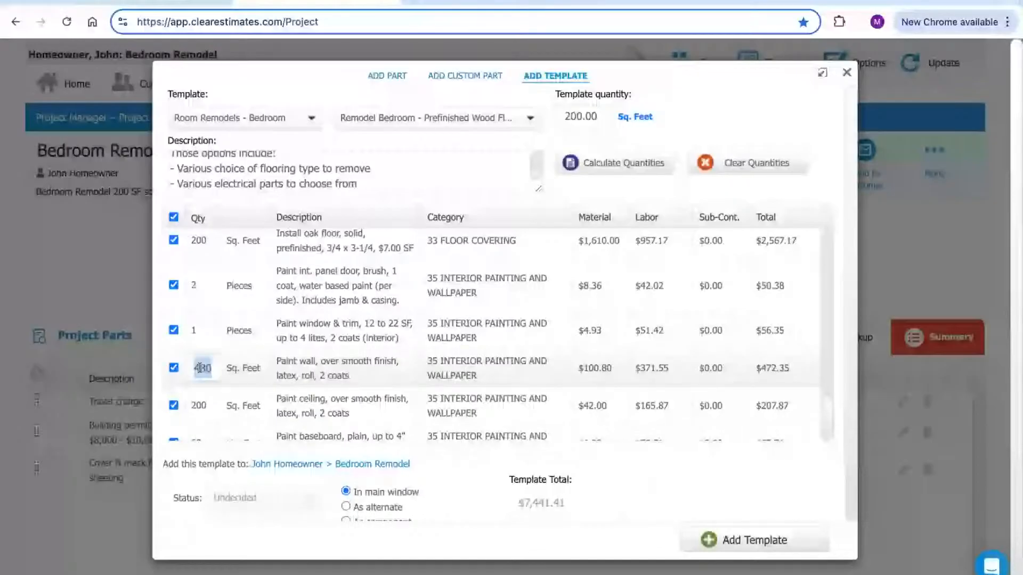
{"action": "type", "text": "475"}
{"action": "left_click", "coordinate": [331, 368]}
{"action": "left_click", "coordinate": [194, 406]}
Look up Paint baseboards in the takeoff and find the baseboard painting line
{"action": "left_click", "coordinate": [474, 1]}
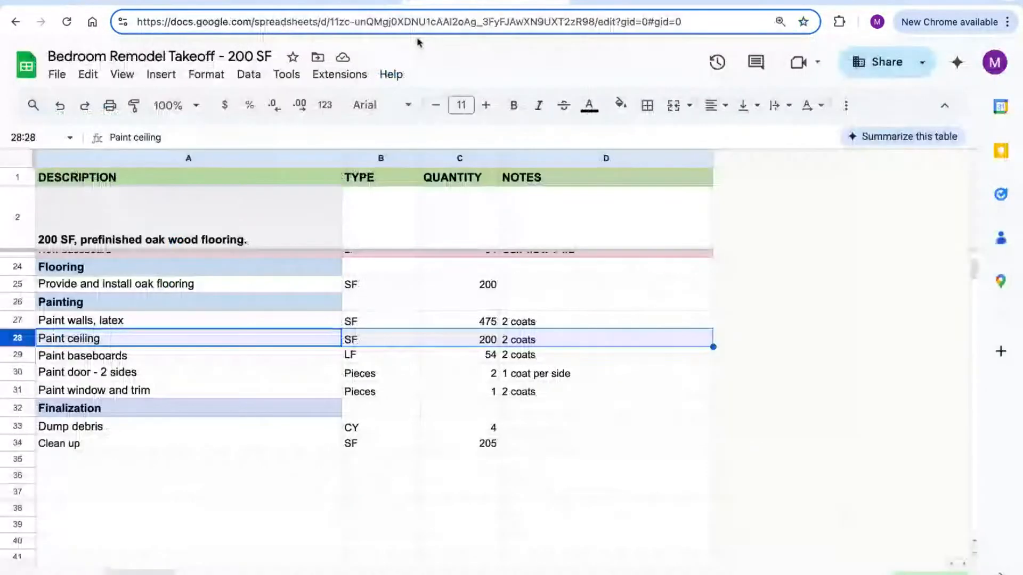
{"action": "left_click", "coordinate": [29, 356]}
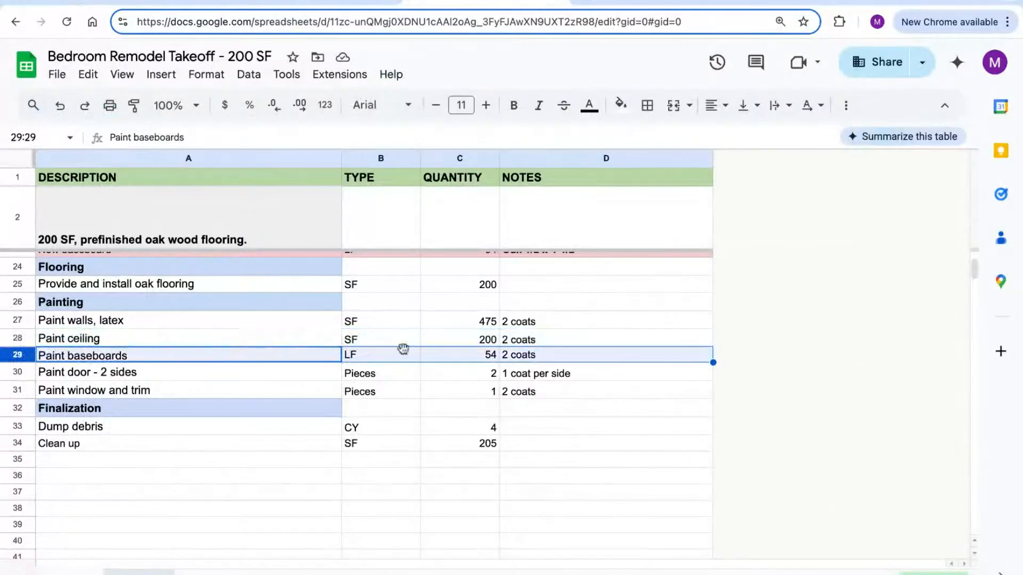
{"action": "left_click", "coordinate": [351, 5]}
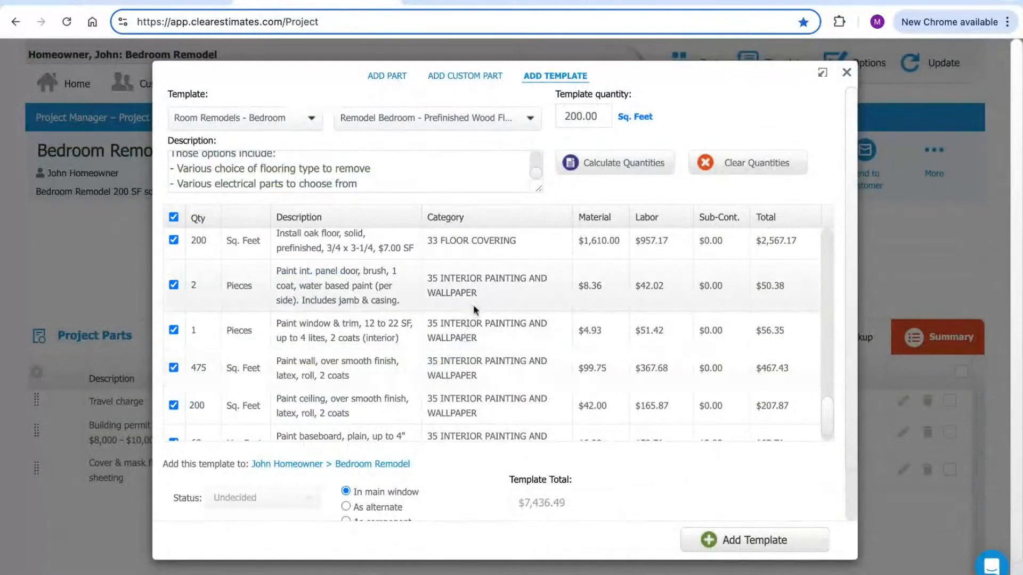
{"action": "scroll", "coordinate": [469, 303], "scroll_direction": "down", "scroll_amount": 2}
{"action": "scroll", "coordinate": [478, 305], "scroll_direction": "up", "scroll_amount": 1}
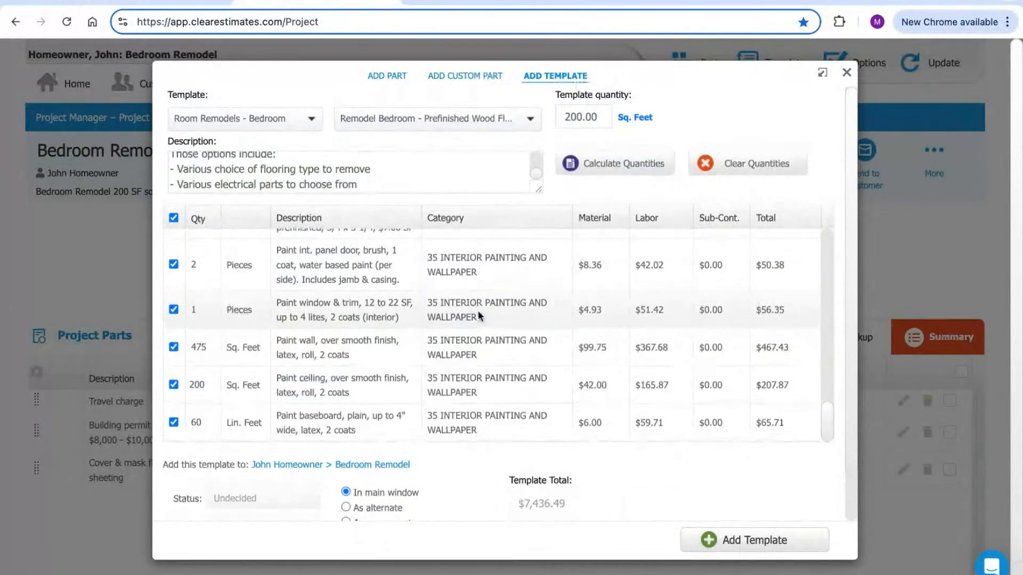
{"action": "scroll", "coordinate": [334, 353], "scroll_direction": "up", "scroll_amount": 2}
{"action": "scroll", "coordinate": [339, 356], "scroll_direction": "down", "scroll_amount": 2}
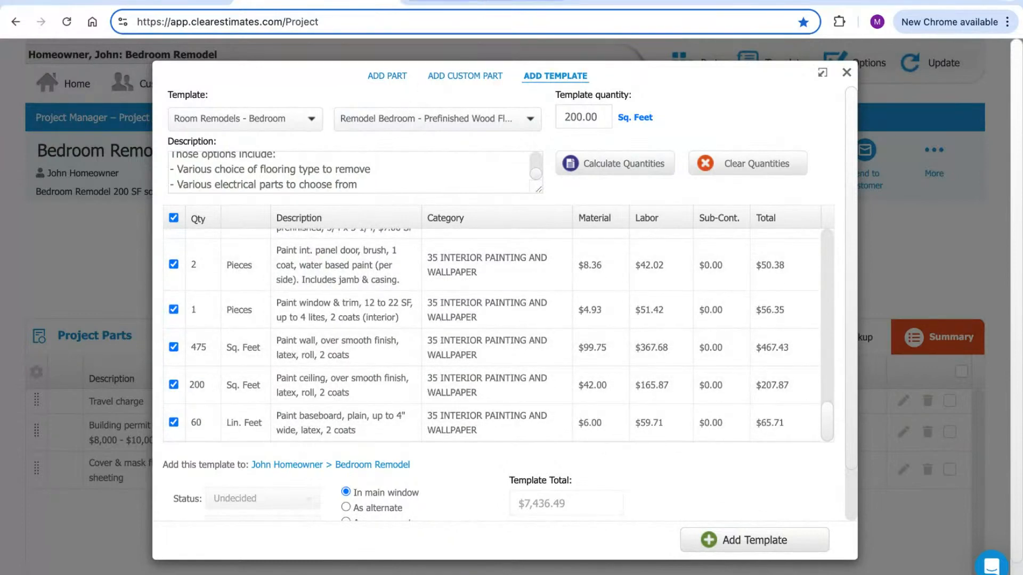
Change baseboard painting from 60 to 54 linear feet, making the total $7,429.92
{"action": "left_click", "coordinate": [486, 1]}
{"action": "left_click", "coordinate": [319, 2]}
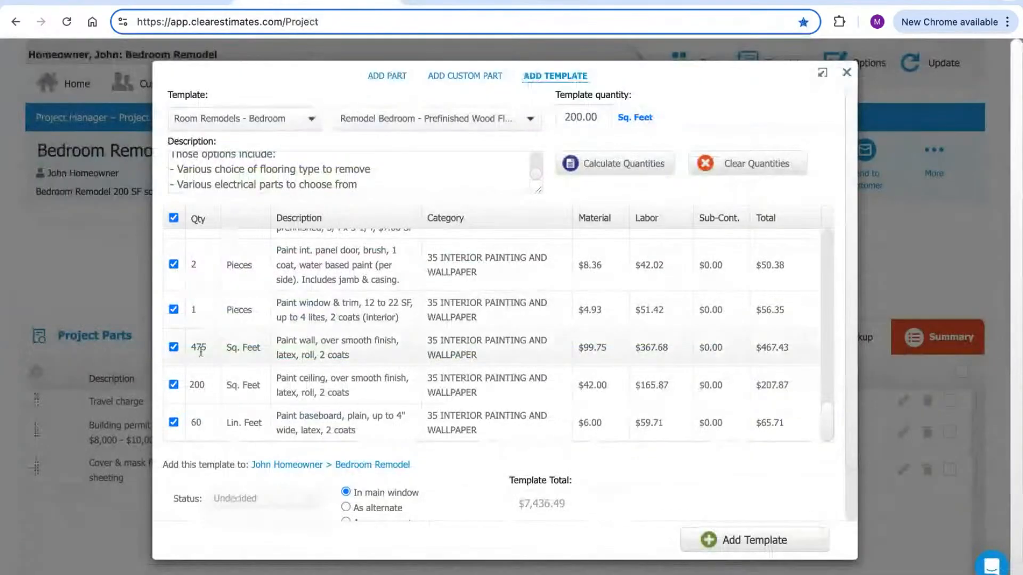
{"action": "left_click", "coordinate": [196, 423]}
{"action": "type", "text": "54"}
{"action": "left_click", "coordinate": [479, 95]}
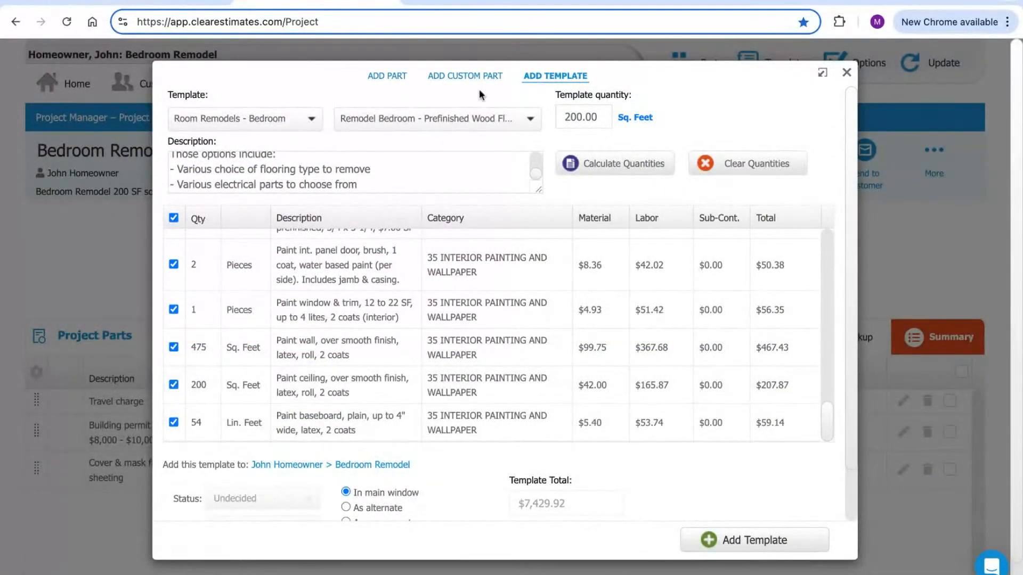
{"action": "left_click", "coordinate": [482, 2]}
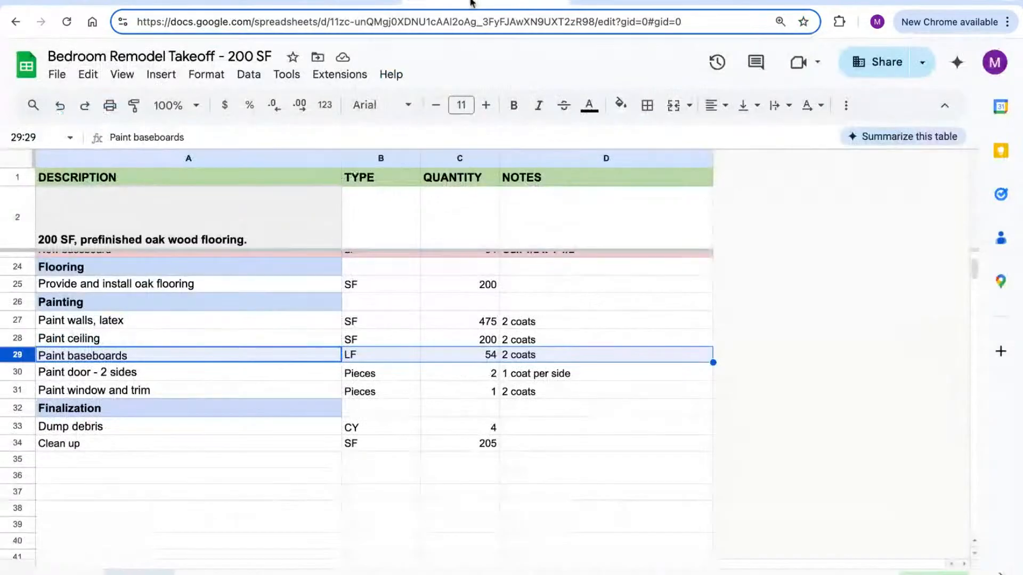
{"action": "left_click", "coordinate": [27, 380]}
{"action": "left_click", "coordinate": [354, 7]}
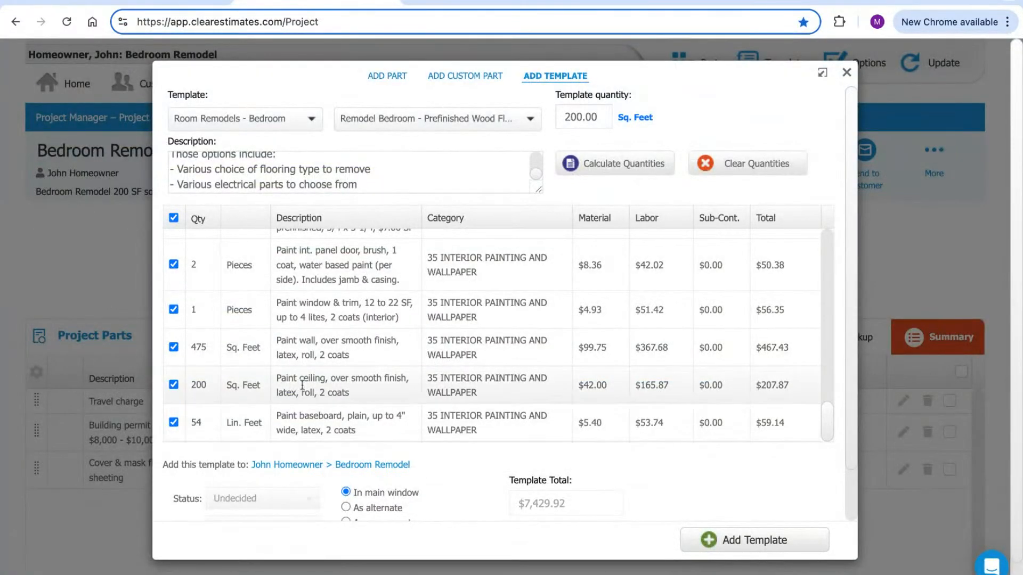
{"action": "scroll", "coordinate": [319, 298], "scroll_direction": "up", "scroll_amount": 1}
{"action": "left_click_drag", "start_coordinate": [279, 283], "coordinate": [376, 301]}
{"action": "left_click", "coordinate": [377, 308]}
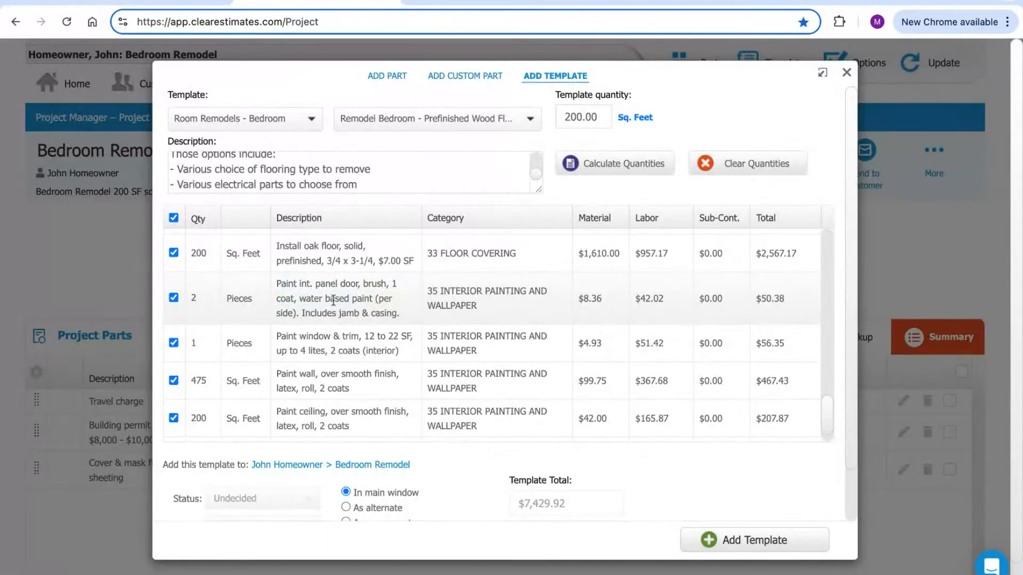
{"action": "left_click", "coordinate": [195, 299]}
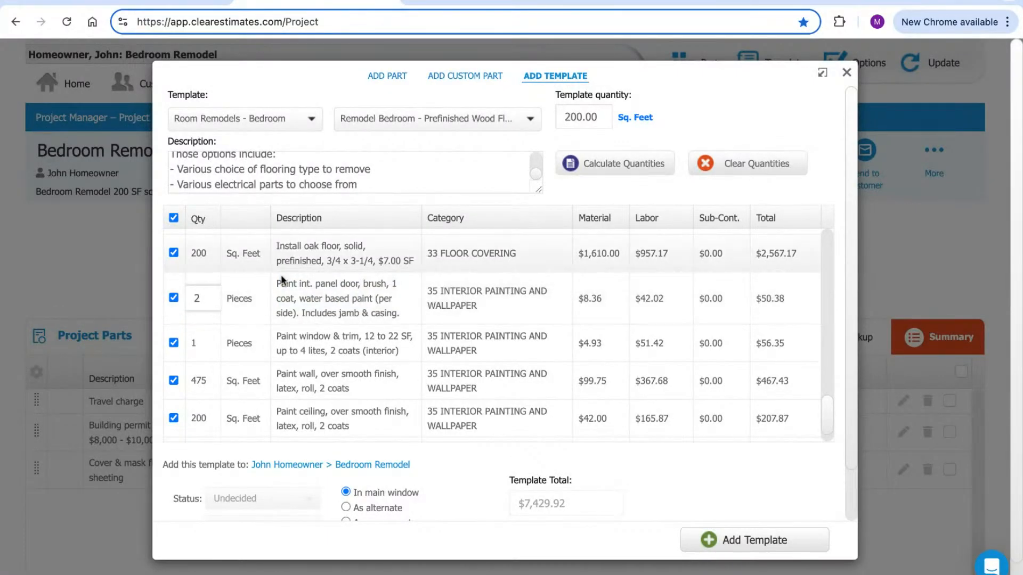
{"action": "mouse_move", "coordinate": [277, 285]}
{"action": "left_mouse_down"}
{"action": "mouse_move", "coordinate": [362, 314]}
{"action": "mouse_move", "coordinate": [399, 313]}
{"action": "left_mouse_up"}
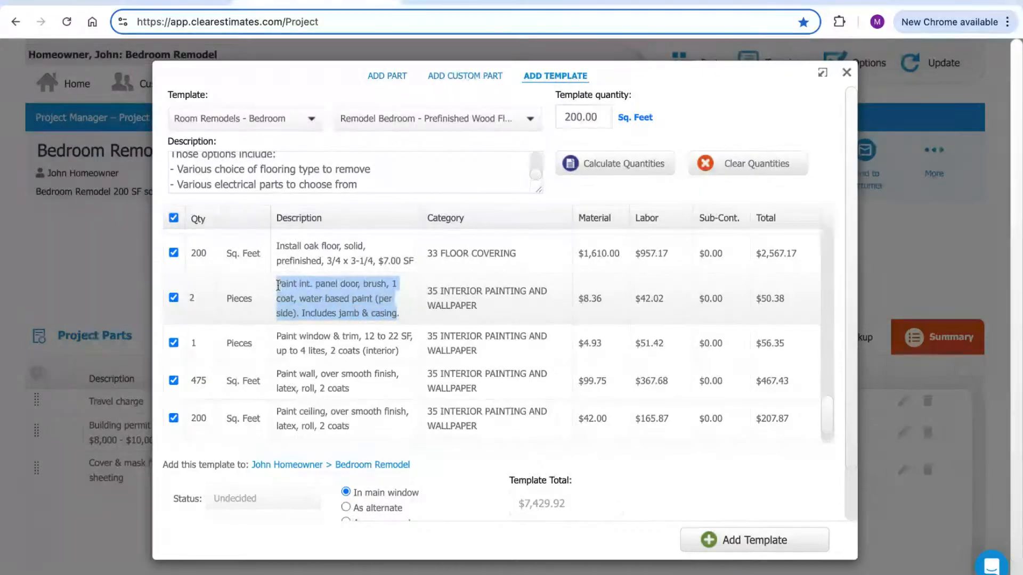
{"action": "left_click", "coordinate": [400, 310]}
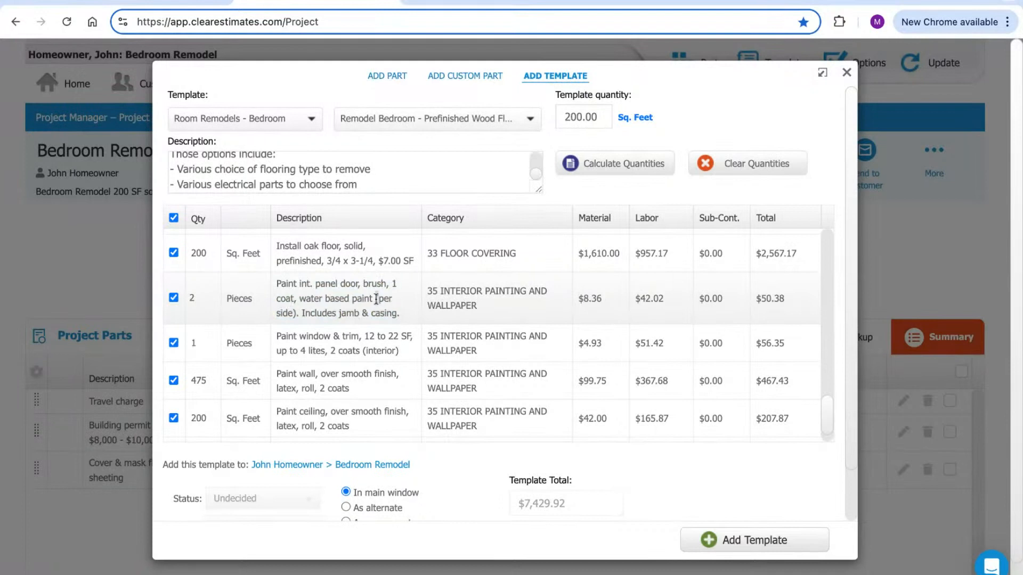
{"action": "left_click_drag", "start_coordinate": [376, 299], "coordinate": [297, 313]}
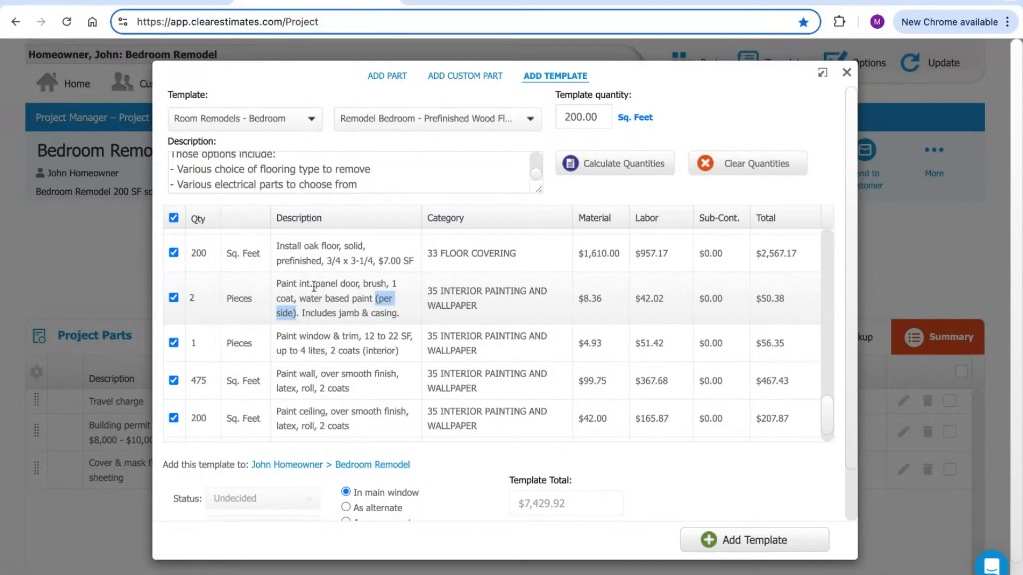
{"action": "left_click", "coordinate": [199, 296]}
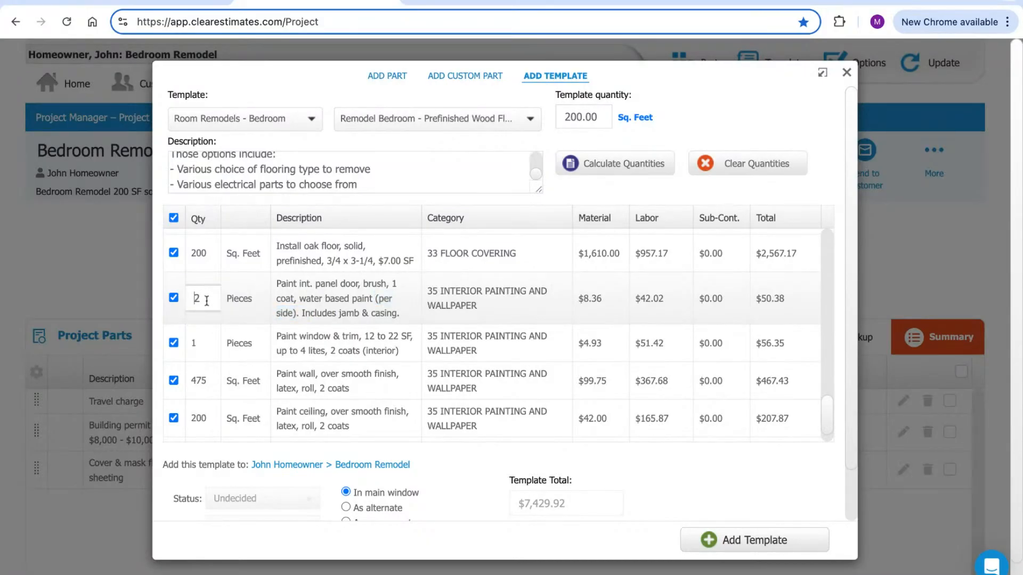
{"action": "left_click_drag", "start_coordinate": [377, 299], "coordinate": [305, 313]}
{"action": "left_click_drag", "start_coordinate": [376, 299], "coordinate": [309, 313]}
{"action": "left_click", "coordinate": [331, 306]}
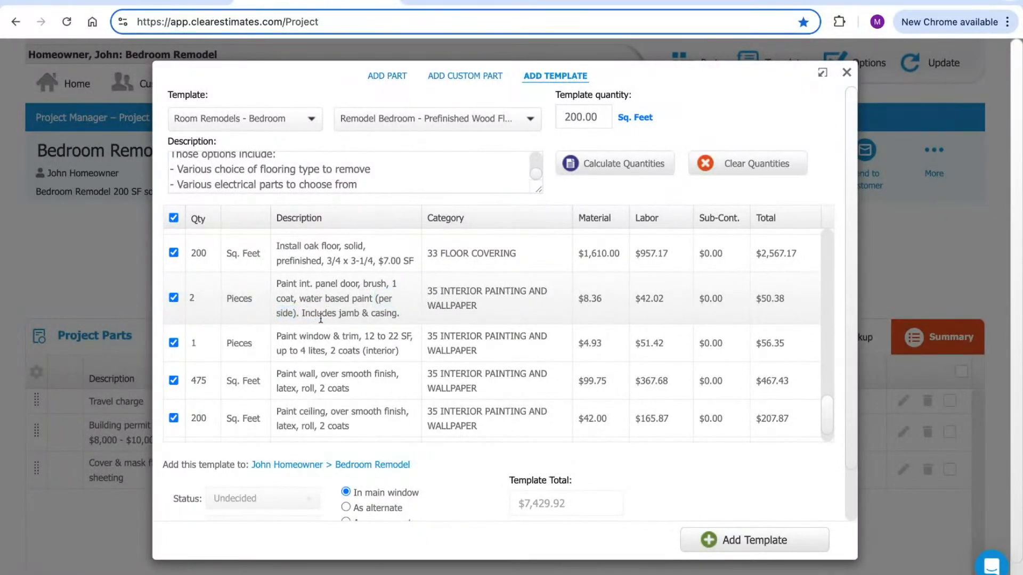
{"action": "scroll", "coordinate": [342, 300], "scroll_direction": "down", "scroll_amount": 1}
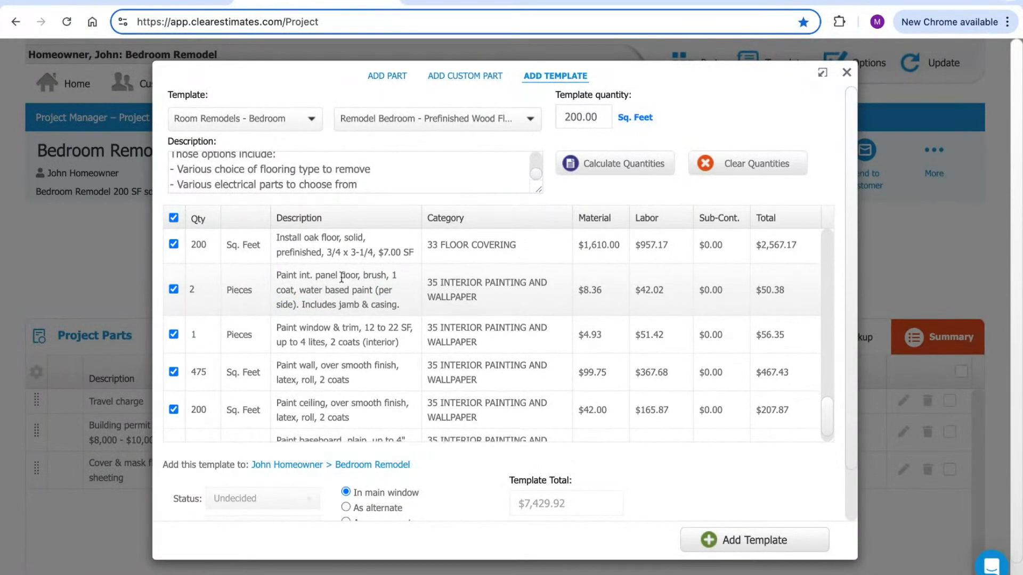
Compare the Paint window and trim takeoff row against the template
{"action": "left_click", "coordinate": [486, 3]}
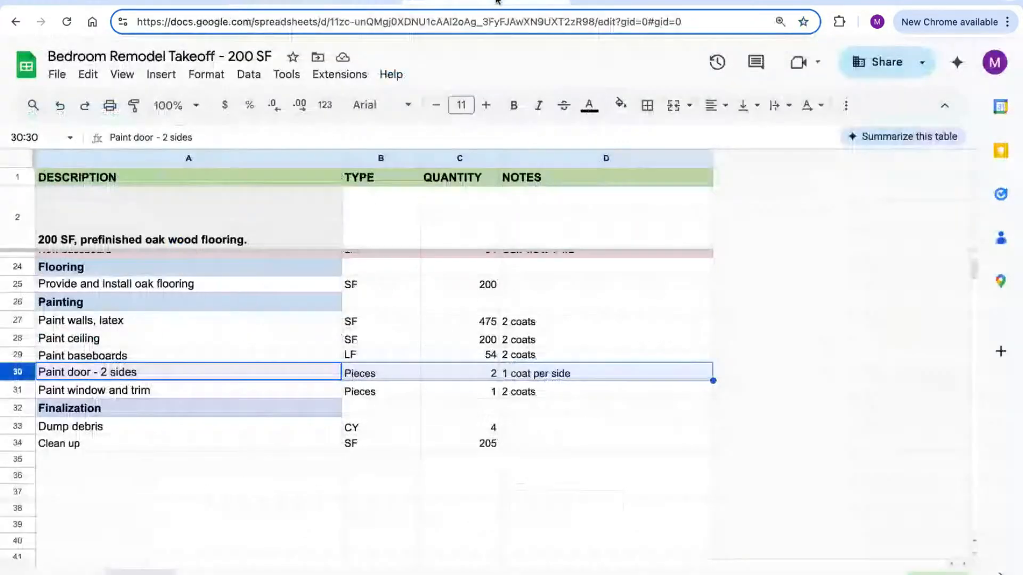
{"action": "left_click", "coordinate": [18, 393]}
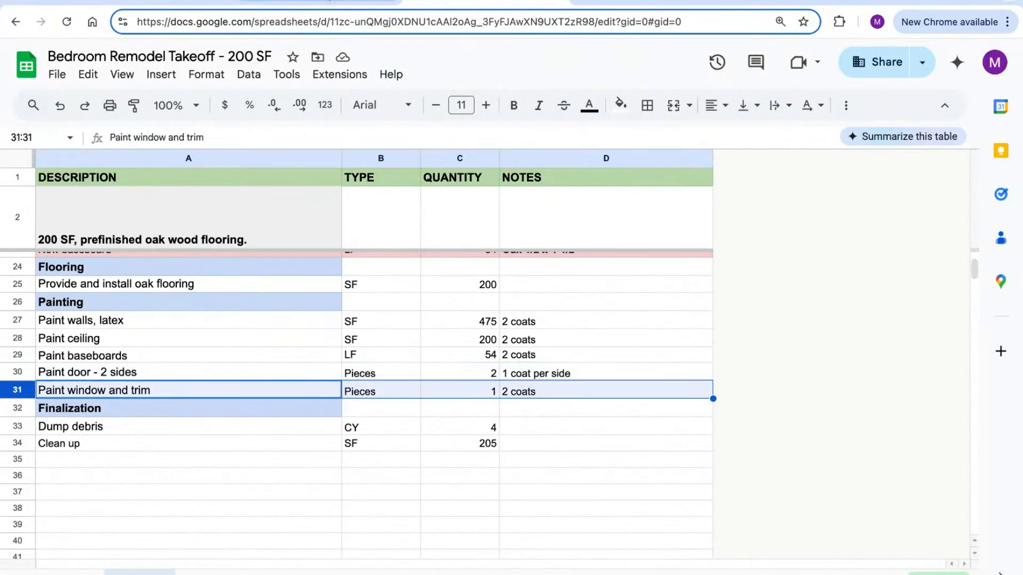
{"action": "left_click", "coordinate": [326, 7]}
{"action": "scroll", "coordinate": [351, 338], "scroll_direction": "down", "scroll_amount": 1}
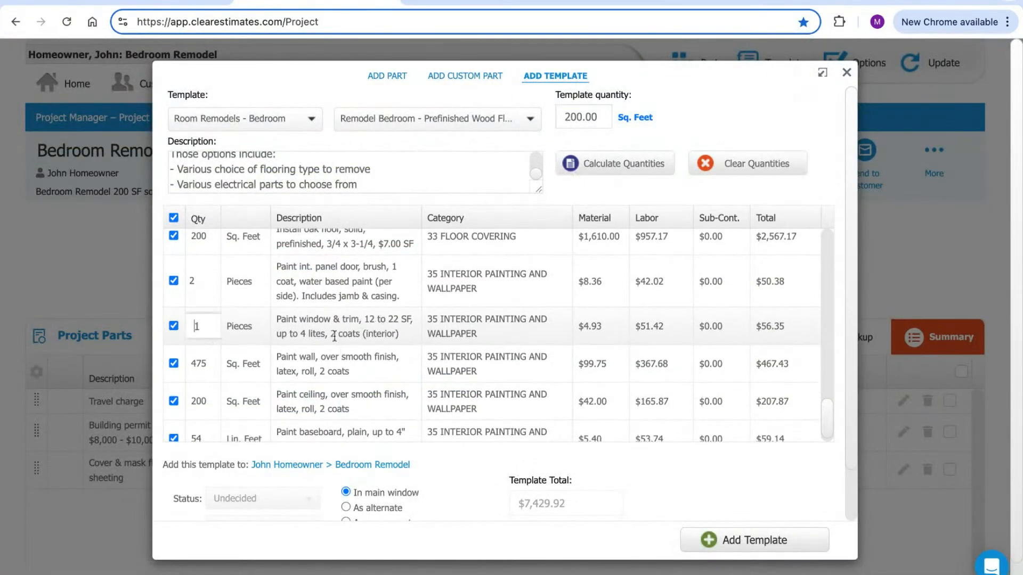
Review the Finalization rows, Dump debris and Clean up, then check the template at $7,429.92
{"action": "left_click", "coordinate": [465, 8]}
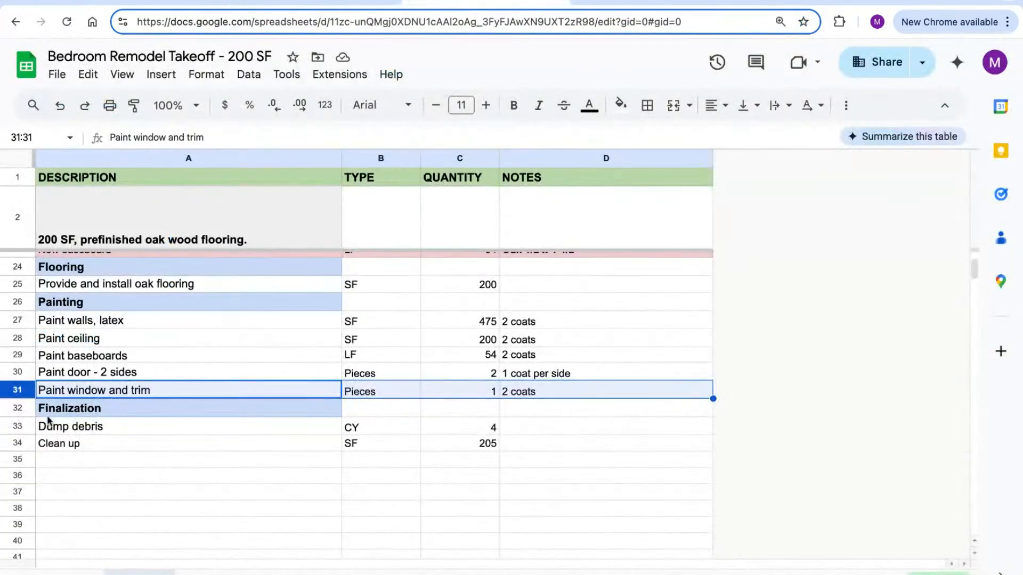
{"action": "left_click", "coordinate": [19, 410]}
{"action": "scroll", "coordinate": [137, 418], "scroll_direction": "down", "scroll_amount": 1}
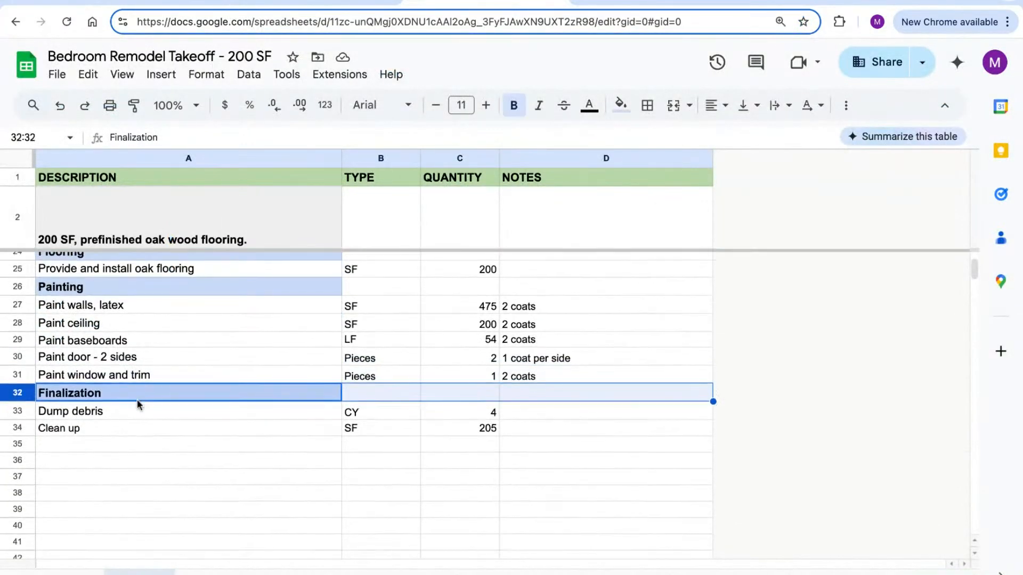
{"action": "scroll", "coordinate": [171, 431], "scroll_direction": "up", "scroll_amount": 7}
{"action": "scroll", "coordinate": [173, 429], "scroll_direction": "down", "scroll_amount": 3}
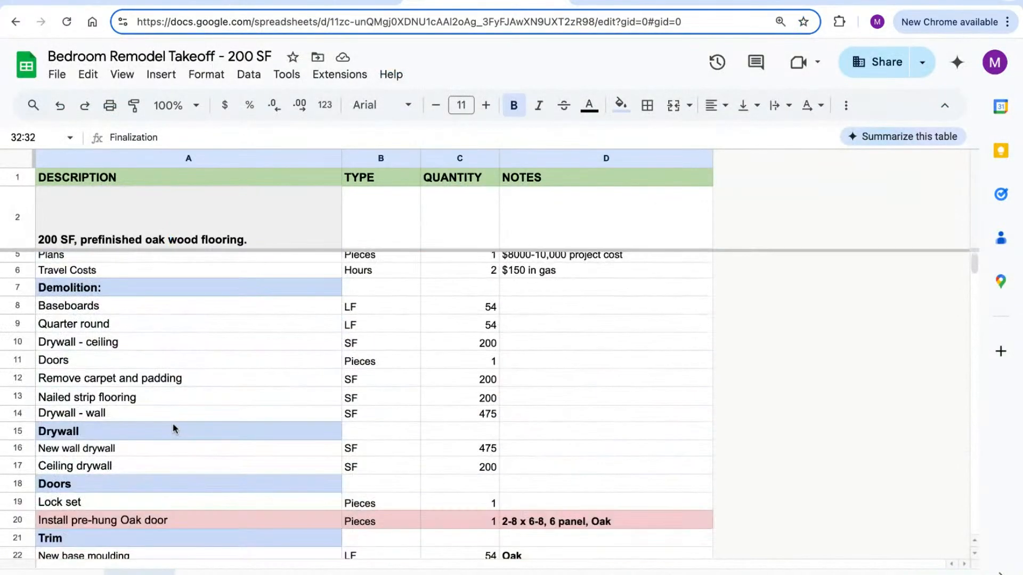
{"action": "scroll", "coordinate": [174, 429], "scroll_direction": "down", "scroll_amount": 5}
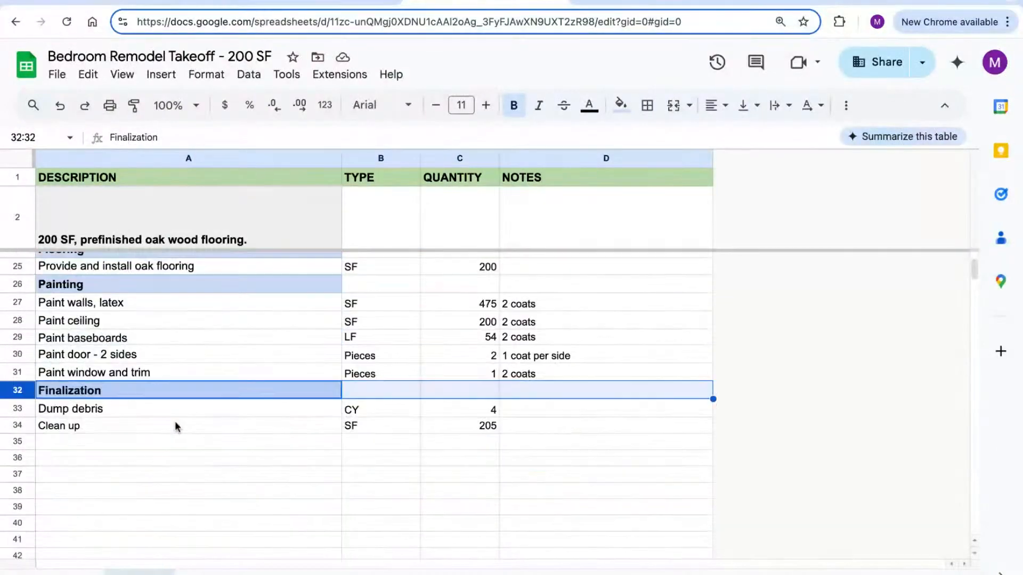
{"action": "left_click", "coordinate": [122, 415]}
{"action": "left_click", "coordinate": [119, 424]}
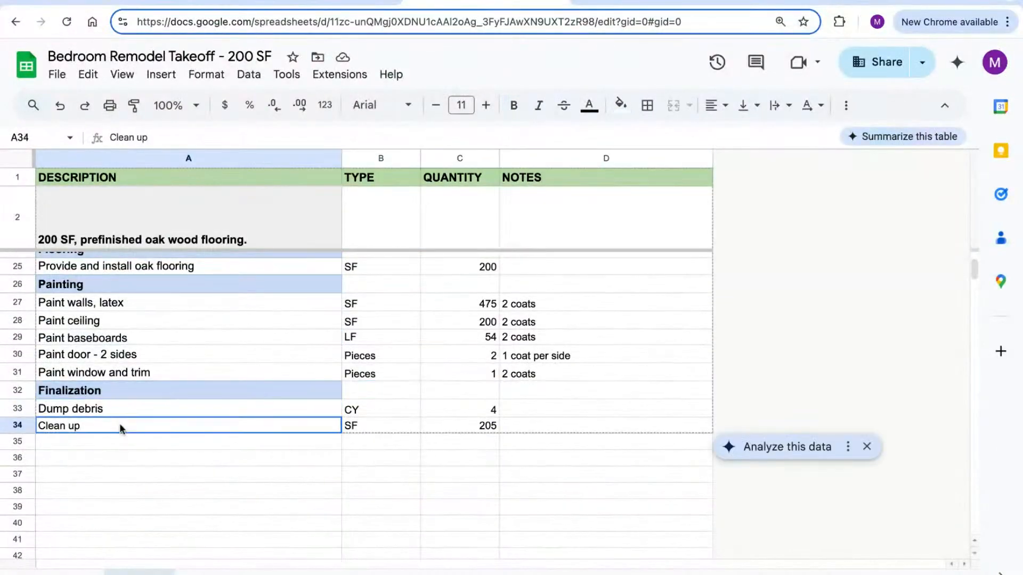
{"action": "left_click", "coordinate": [192, 409]}
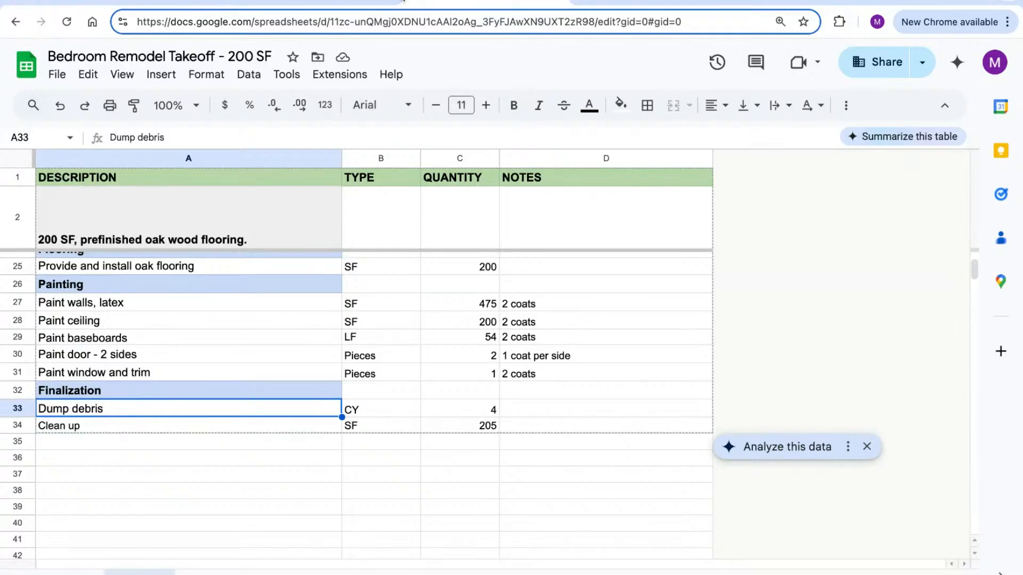
{"action": "left_click", "coordinate": [373, 3]}
{"action": "scroll", "coordinate": [391, 426], "scroll_direction": "down", "scroll_amount": 3}
{"action": "scroll", "coordinate": [391, 427], "scroll_direction": "up", "scroll_amount": 15}
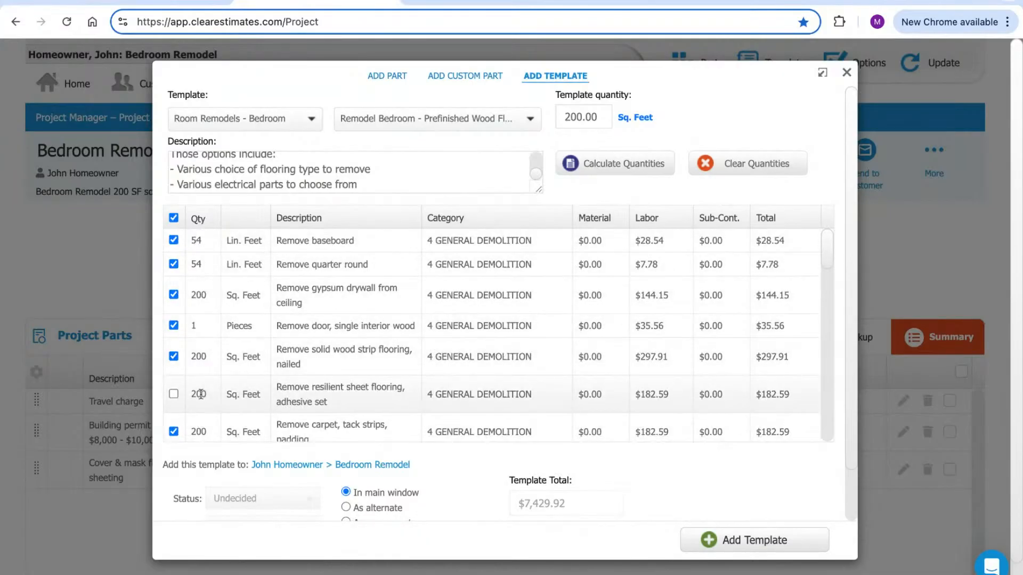
Review the checked flooring template items, including baseboard removal, and copy them into the project
{"action": "left_click", "coordinate": [198, 243]}
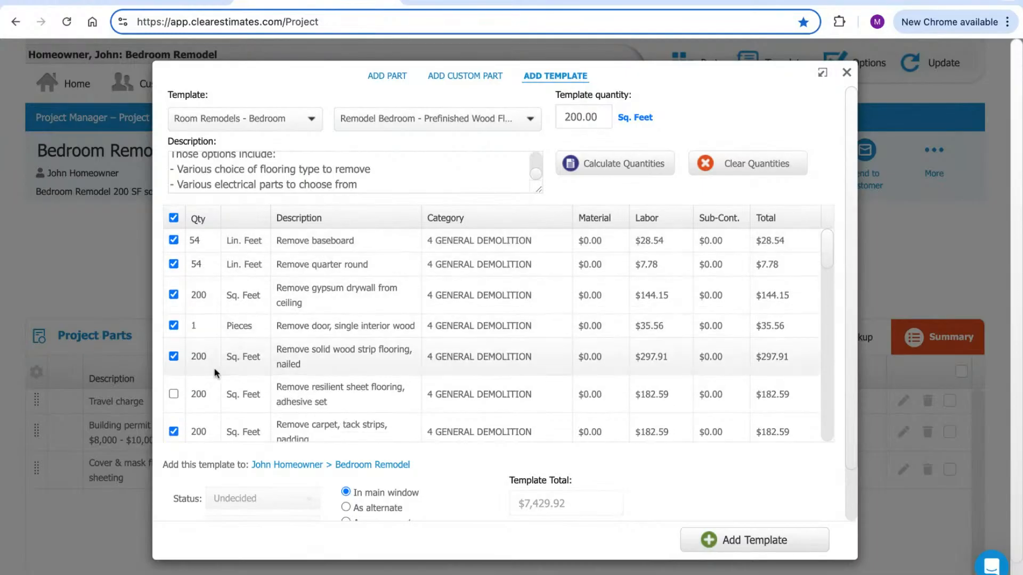
{"action": "scroll", "coordinate": [183, 385], "scroll_direction": "down", "scroll_amount": 2}
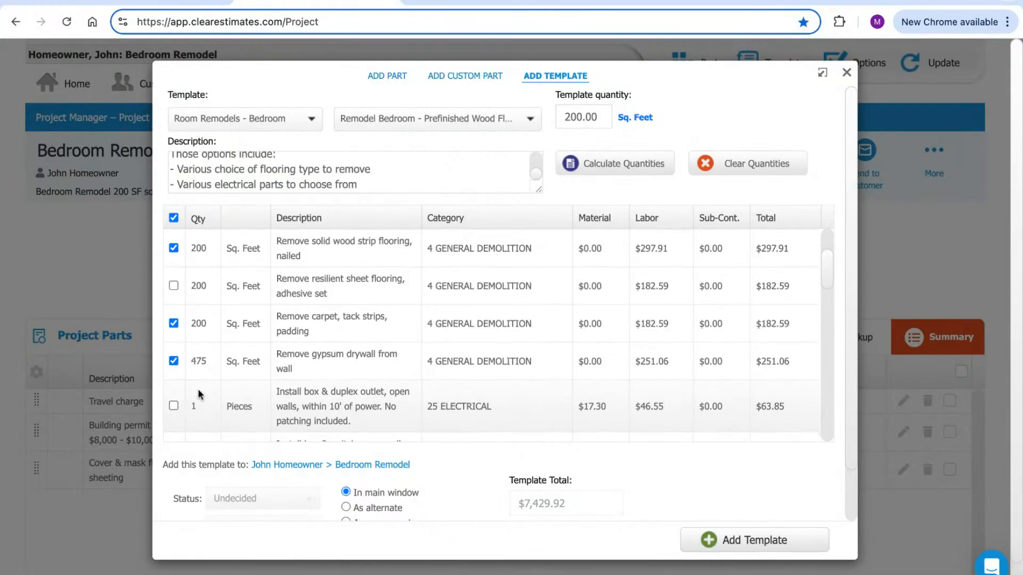
{"action": "scroll", "coordinate": [190, 395], "scroll_direction": "down", "scroll_amount": 3}
{"action": "scroll", "coordinate": [318, 351], "scroll_direction": "down", "scroll_amount": 5}
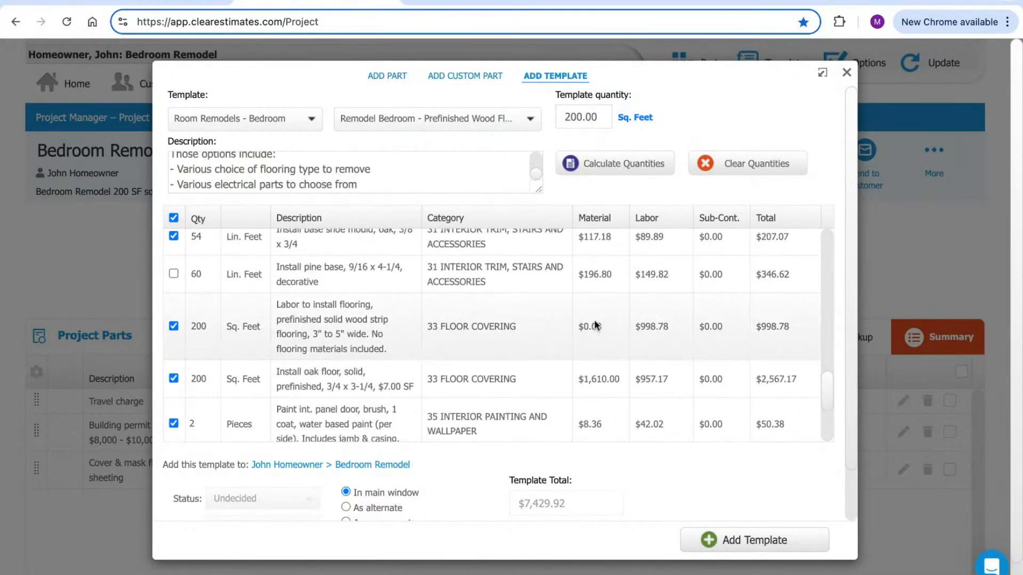
{"action": "scroll", "coordinate": [568, 322], "scroll_direction": "down", "scroll_amount": 3}
{"action": "scroll", "coordinate": [829, 137], "scroll_direction": "down", "scroll_amount": 1}
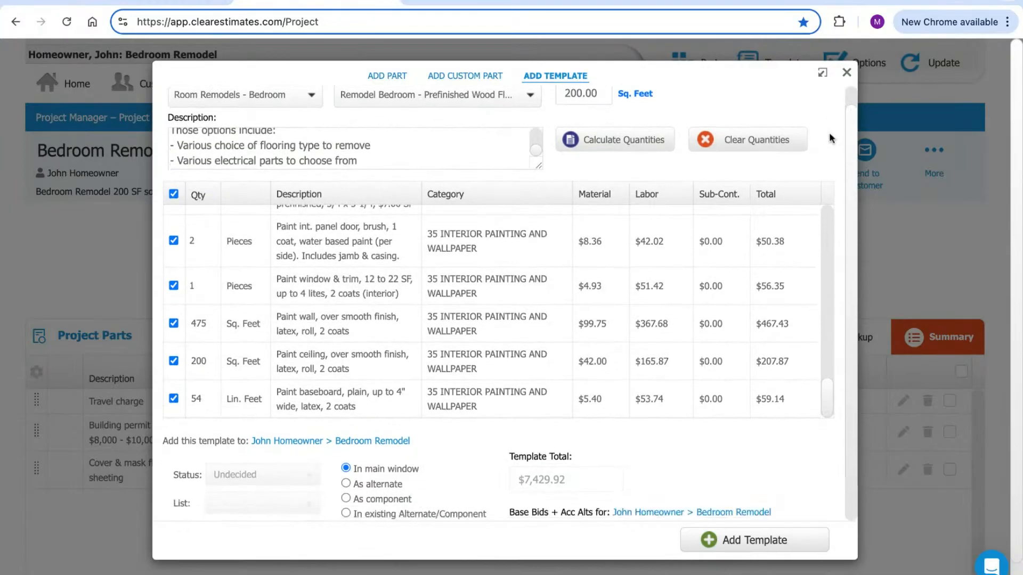
{"action": "scroll", "coordinate": [829, 133], "scroll_direction": "down", "scroll_amount": 1}
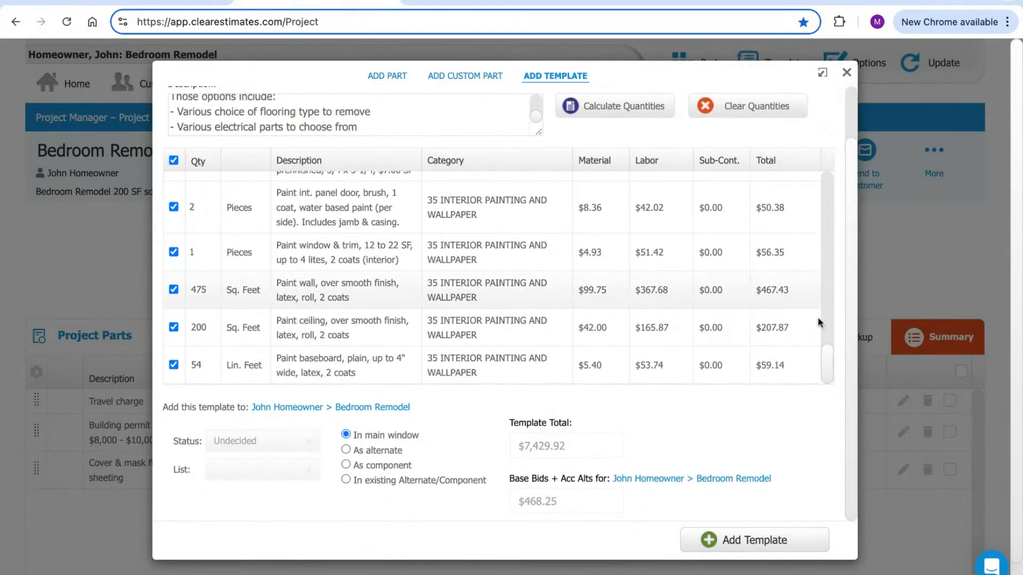
{"action": "left_click", "coordinate": [752, 544]}
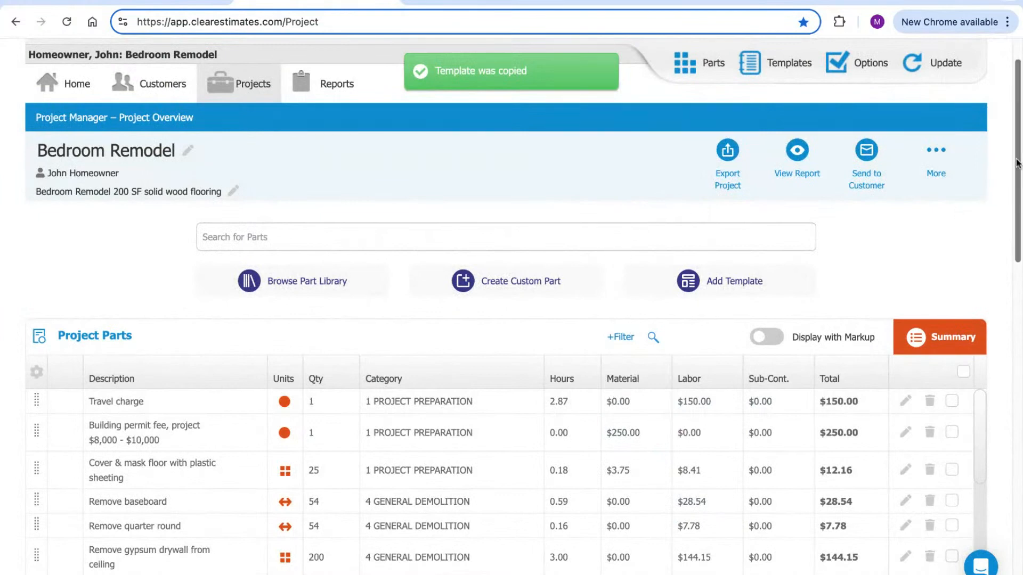
Review the newly added parts and leave the Remove baseboard quantity unchanged
{"action": "scroll", "coordinate": [1016, 151], "scroll_direction": "down", "scroll_amount": 1}
{"action": "scroll", "coordinate": [1016, 151], "scroll_direction": "down", "scroll_amount": 3}
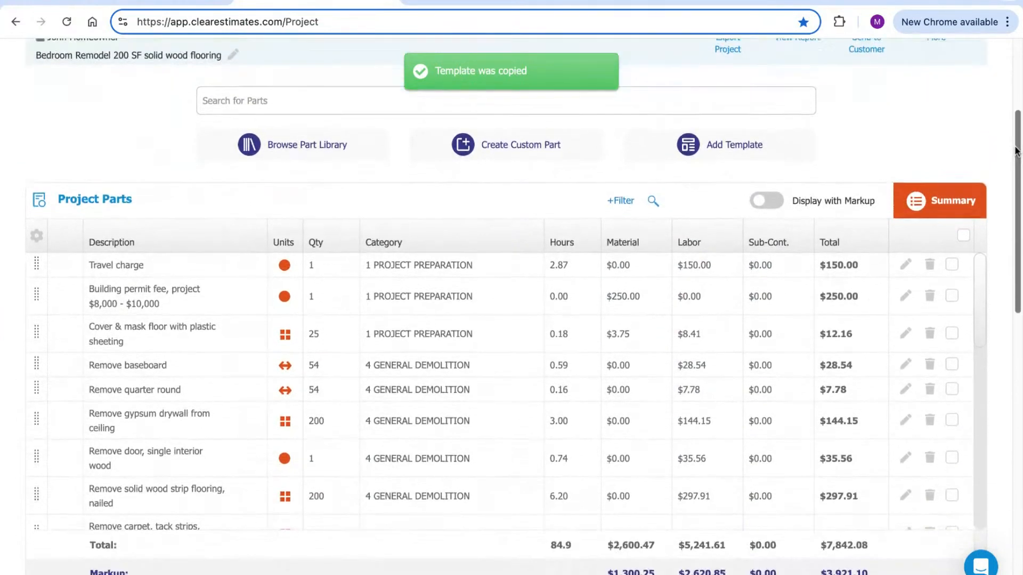
{"action": "scroll", "coordinate": [979, 240], "scroll_direction": "down", "scroll_amount": 3}
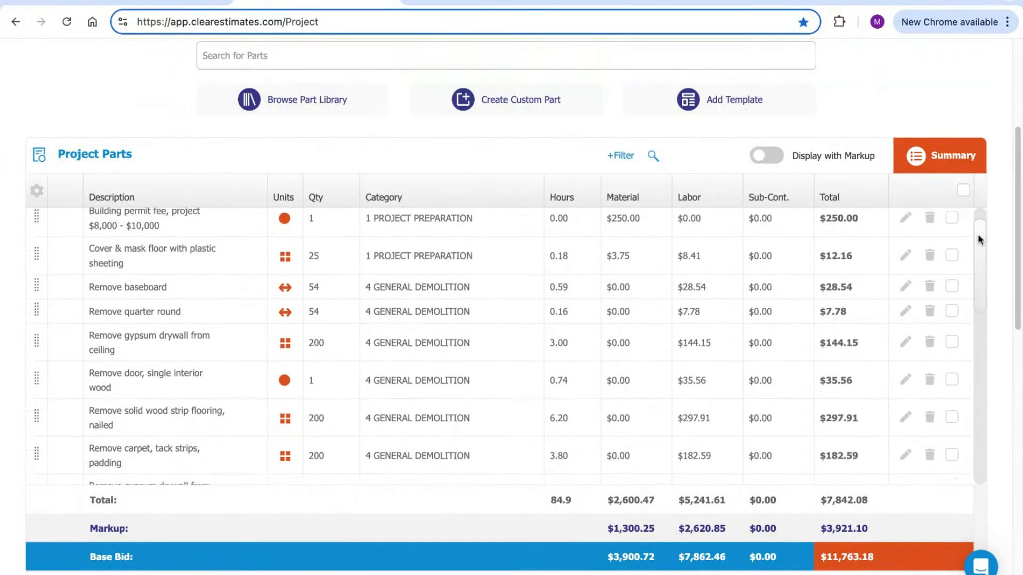
{"action": "scroll", "coordinate": [979, 239], "scroll_direction": "up", "scroll_amount": 3}
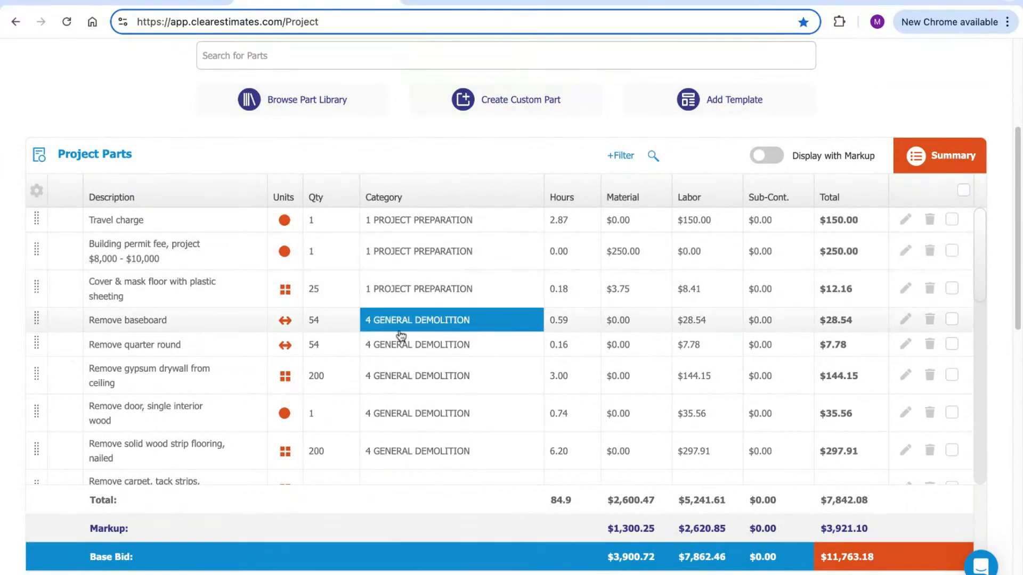
{"action": "left_click", "coordinate": [318, 319]}
{"action": "left_click", "coordinate": [552, 145]}
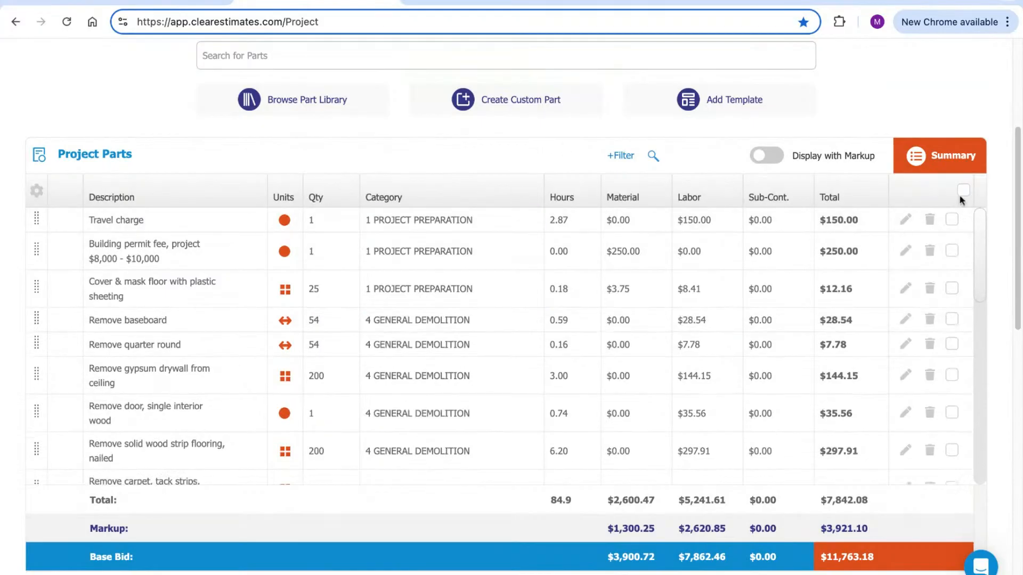
Inspect the Remove quarter round part without changes, then bring up the takeoff spreadsheet
{"action": "scroll", "coordinate": [1004, 186], "scroll_direction": "down", "scroll_amount": 2}
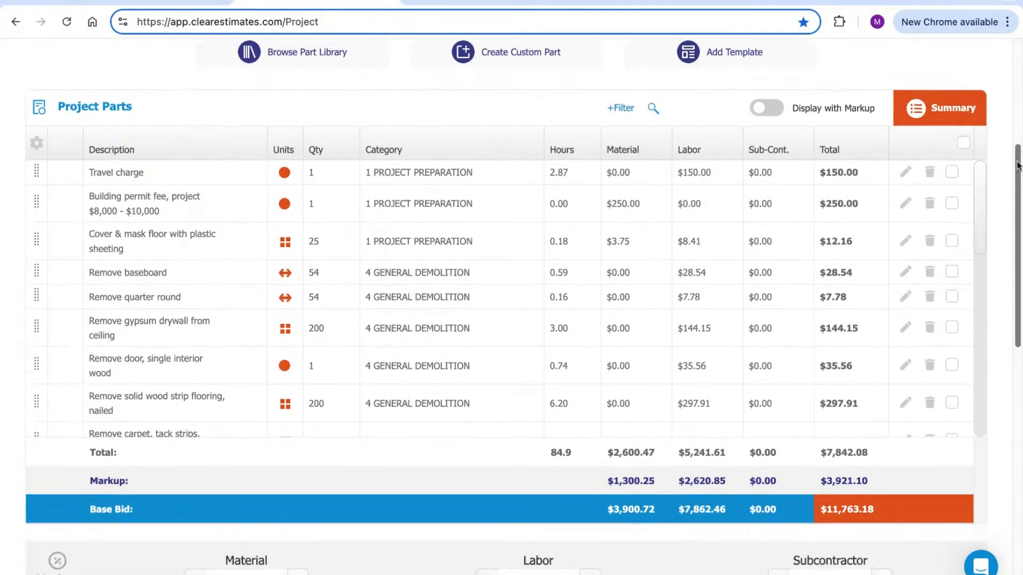
{"action": "scroll", "coordinate": [983, 198], "scroll_direction": "down", "scroll_amount": 1}
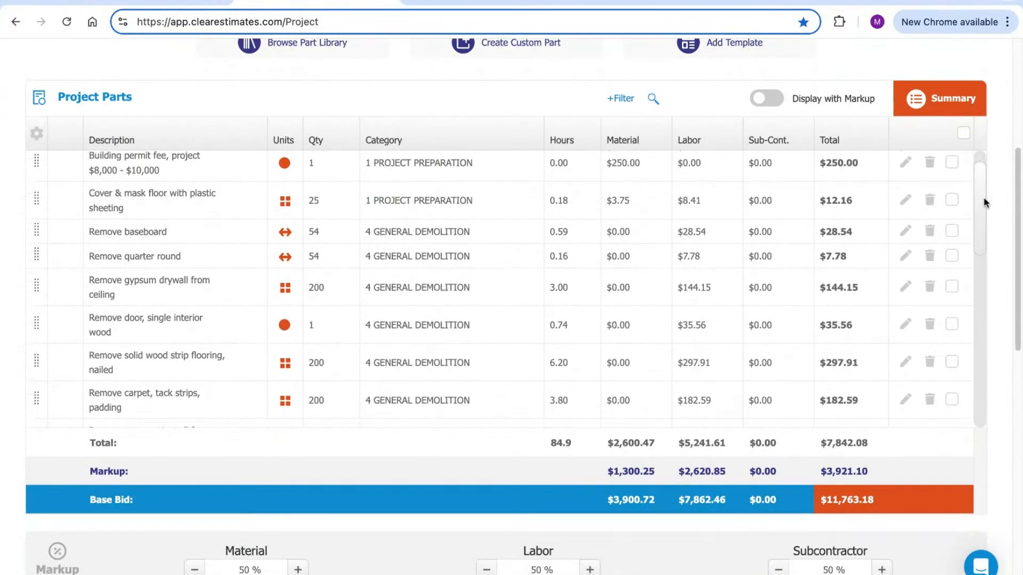
{"action": "left_click", "coordinate": [906, 257]}
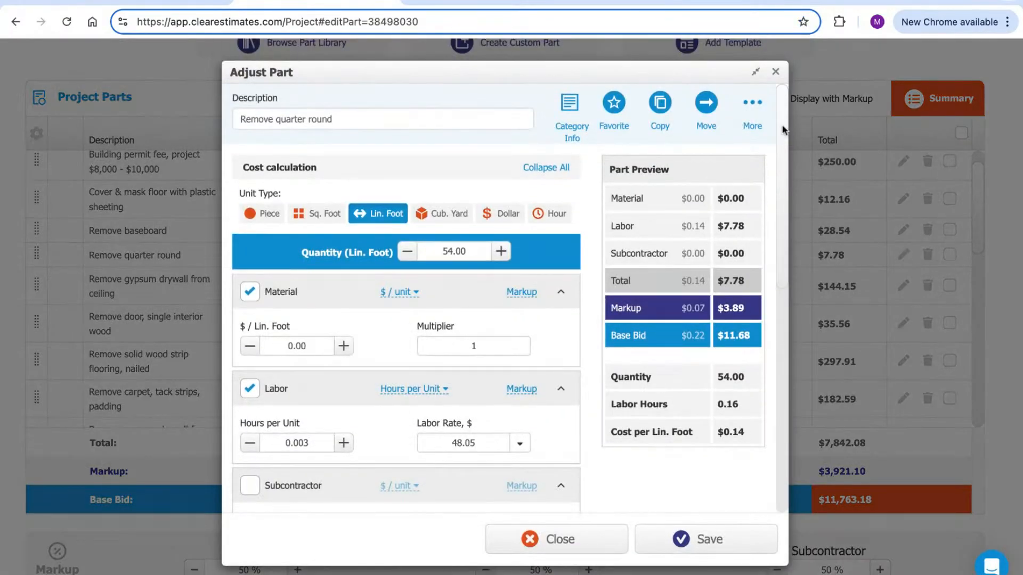
{"action": "left_click", "coordinate": [777, 73]}
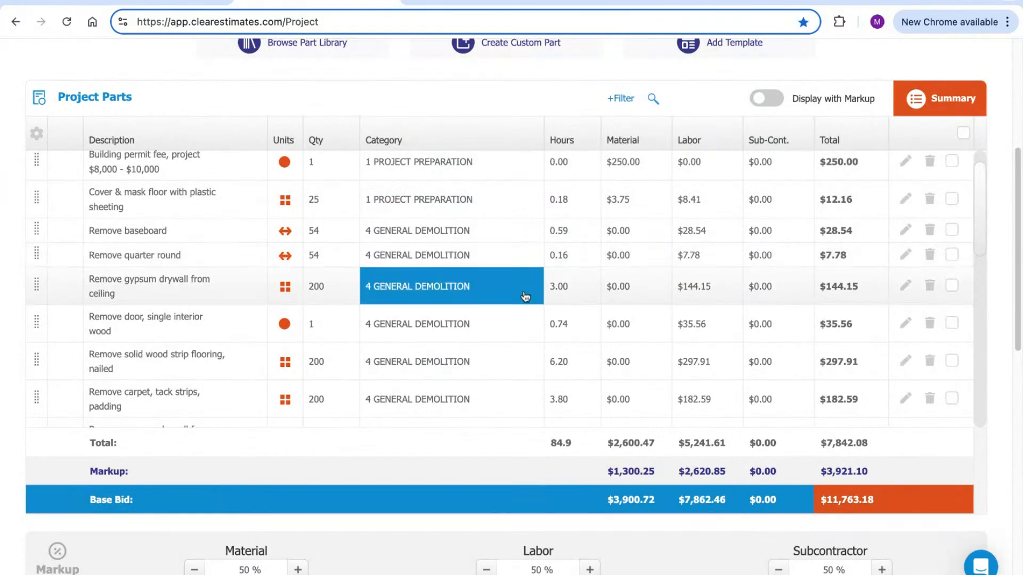
{"action": "scroll", "coordinate": [518, 277], "scroll_direction": "up", "scroll_amount": 1}
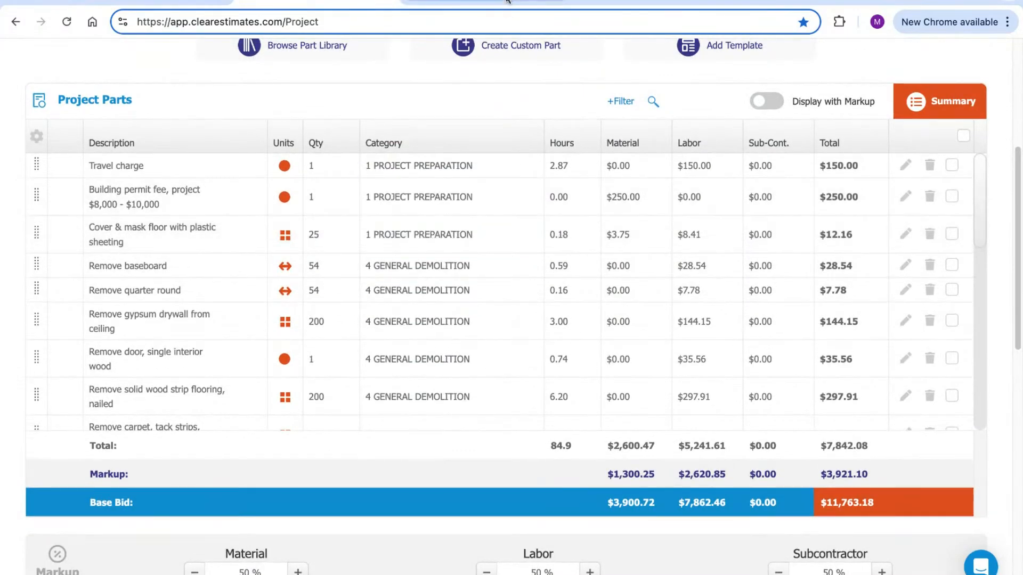
{"action": "left_click", "coordinate": [506, 9]}
Check the Install pre-hung Oak door (row 20) and New baseboard (row 23) takeoff rows, then return to the estimate
{"action": "scroll", "coordinate": [375, 403], "scroll_direction": "up", "scroll_amount": 2}
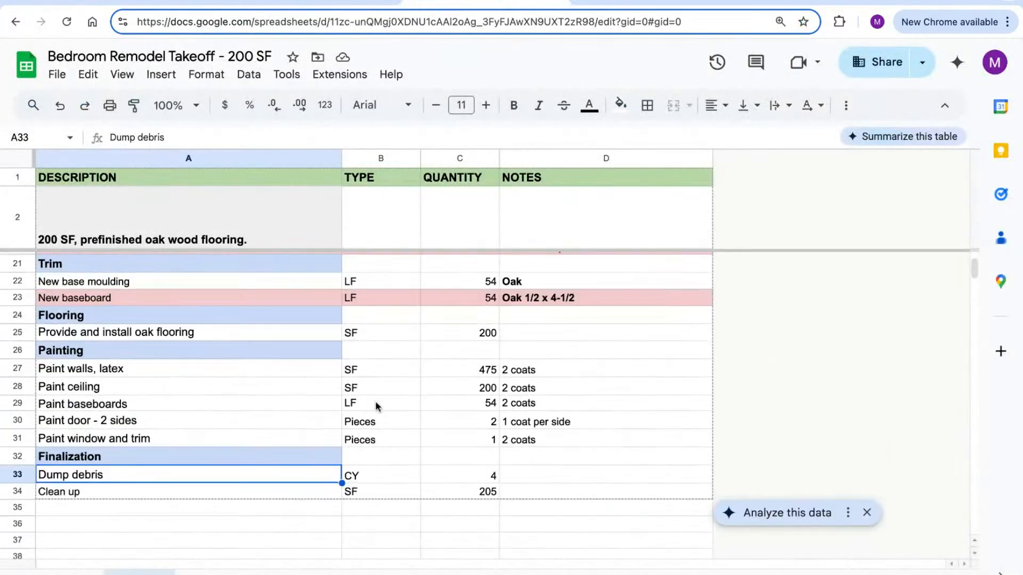
{"action": "scroll", "coordinate": [376, 408], "scroll_direction": "up", "scroll_amount": 1}
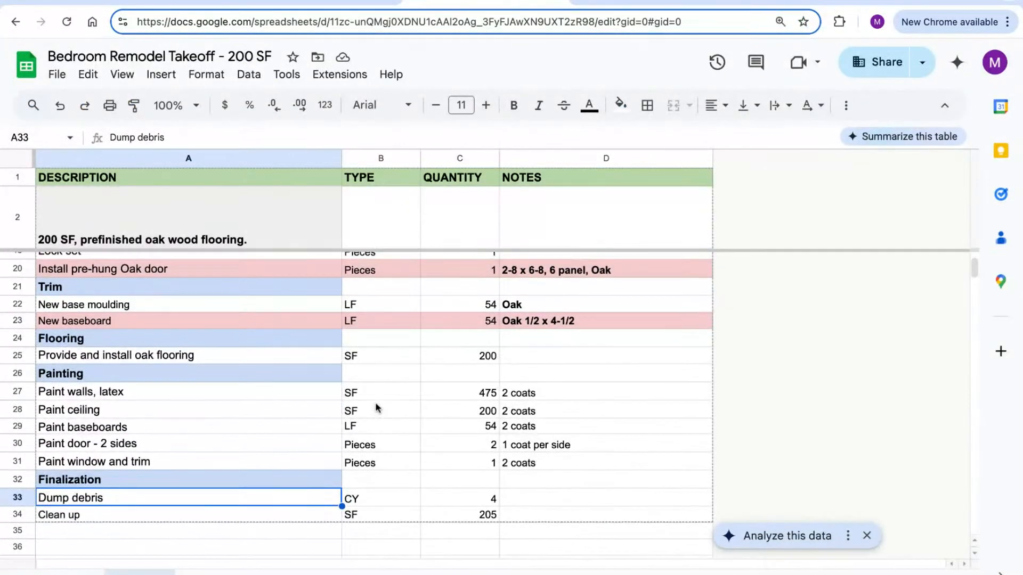
{"action": "scroll", "coordinate": [377, 404], "scroll_direction": "down", "scroll_amount": 1}
{"action": "scroll", "coordinate": [377, 398], "scroll_direction": "up", "scroll_amount": 1}
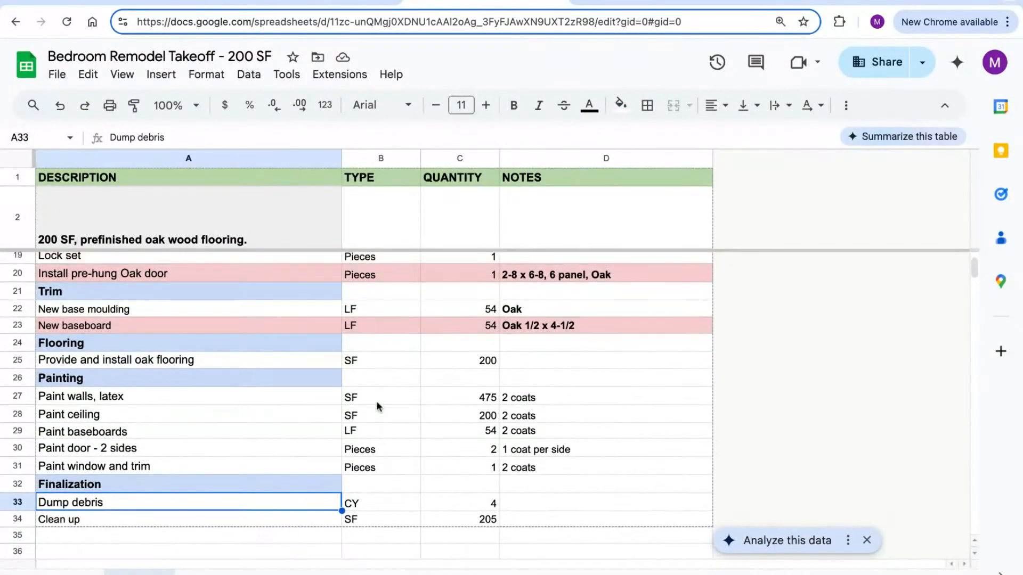
{"action": "left_click", "coordinate": [16, 274]}
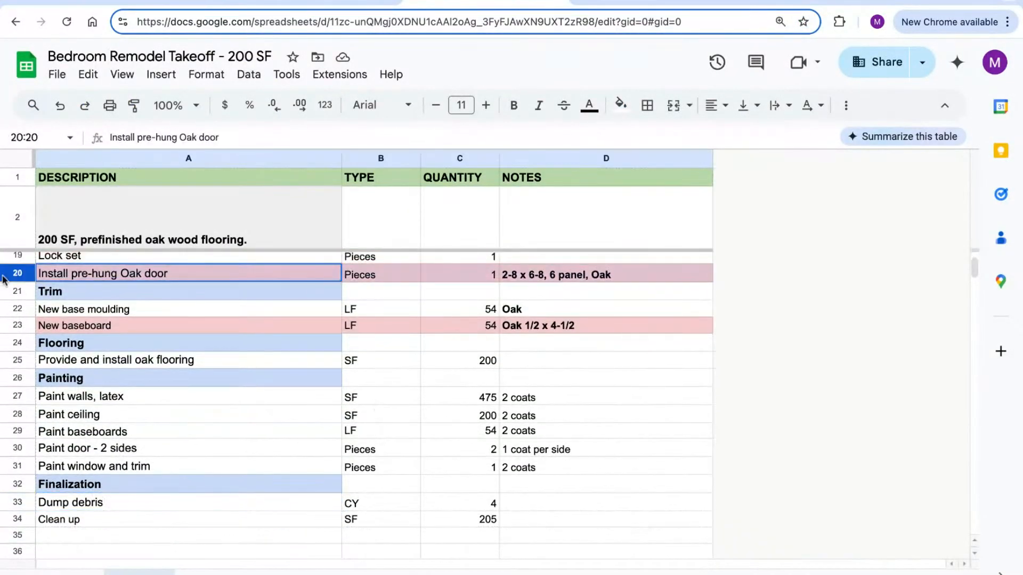
{"action": "left_click", "coordinate": [18, 325]}
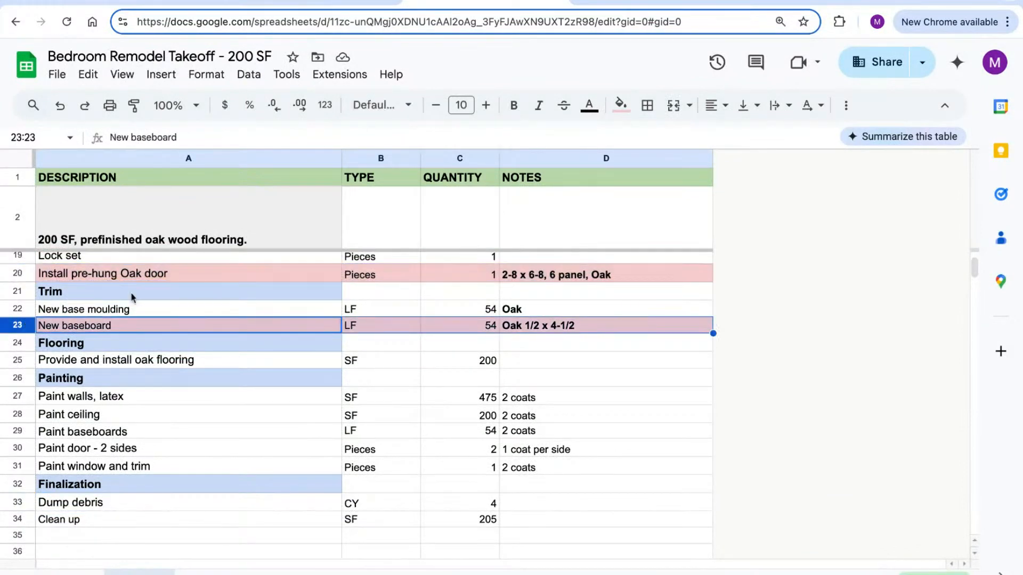
{"action": "left_click", "coordinate": [7, 275]}
{"action": "left_click", "coordinate": [280, 3]}
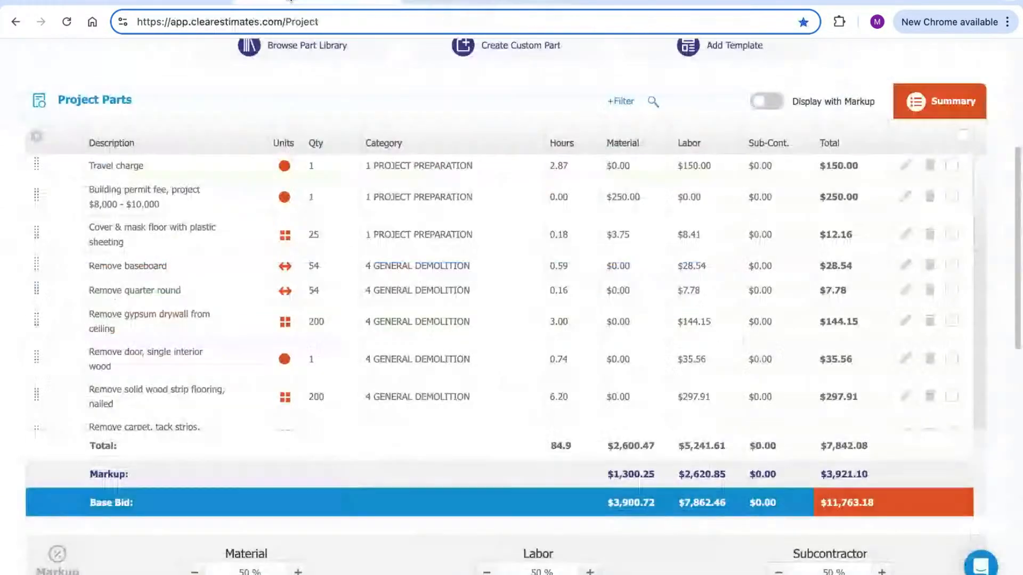
{"action": "scroll", "coordinate": [346, 219], "scroll_direction": "down", "scroll_amount": 9}
{"action": "scroll", "coordinate": [327, 91], "scroll_direction": "up", "scroll_amount": 4}
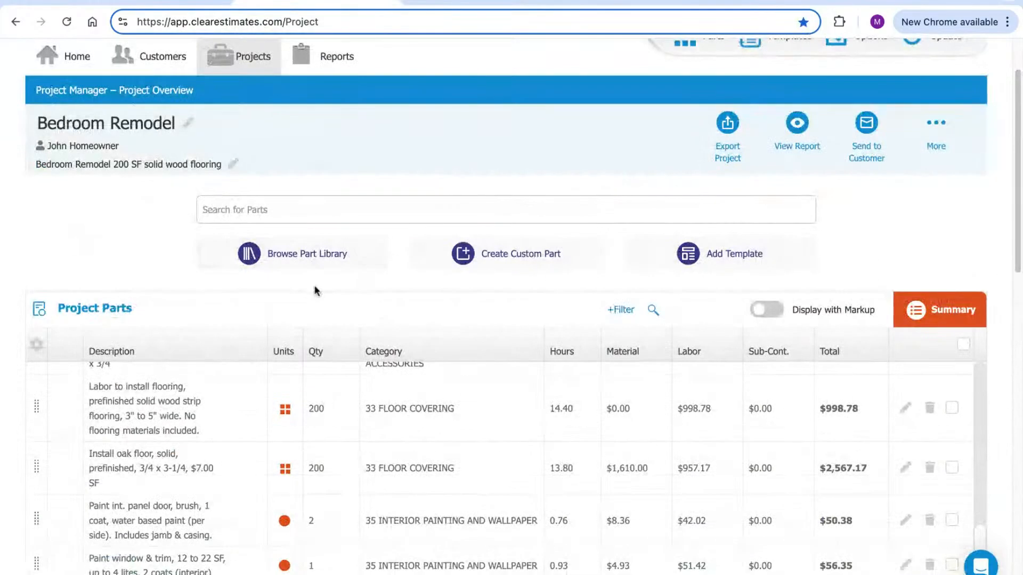
Search the 30 INTERIOR DOORS category for 'pre hung oak panel door'
{"action": "left_click", "coordinate": [315, 263]}
{"action": "left_click", "coordinate": [265, 139]}
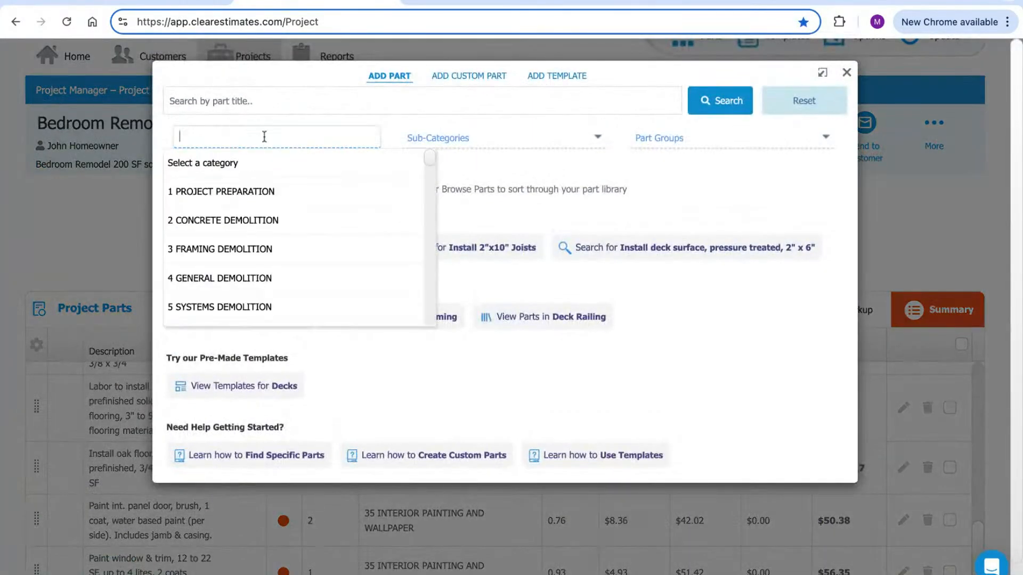
{"action": "type", "text": "door"}
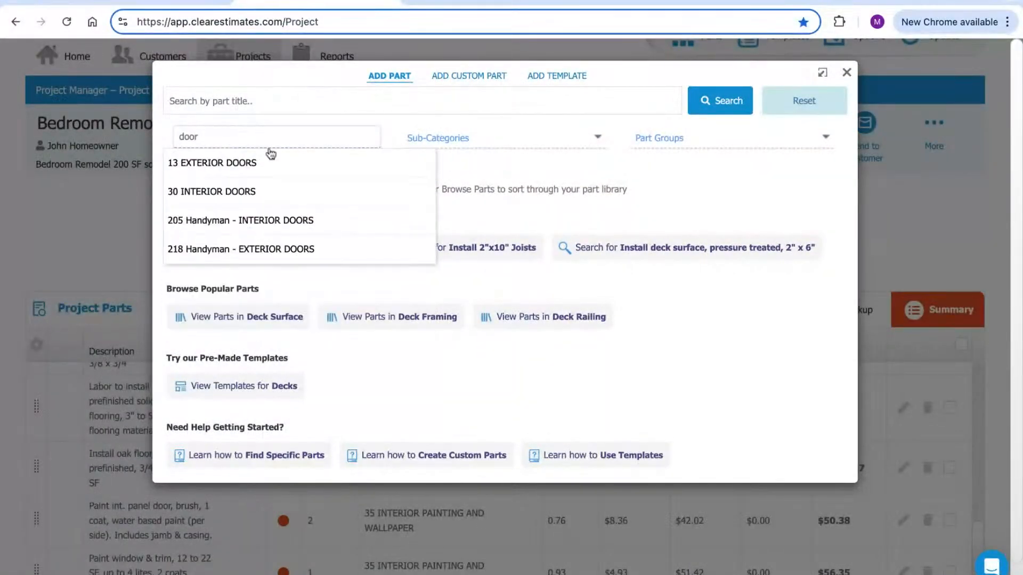
{"action": "left_click", "coordinate": [255, 194]}
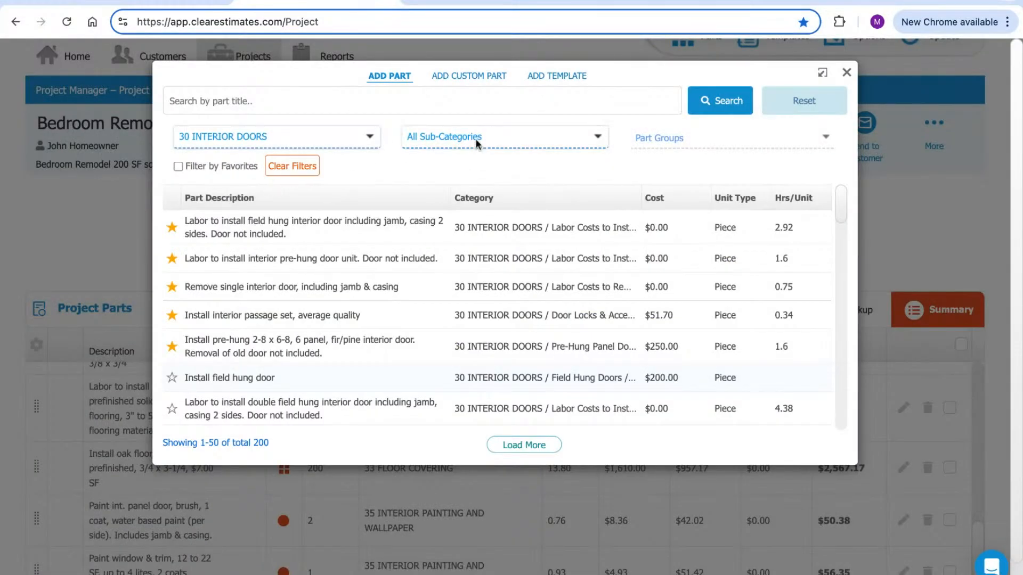
{"action": "left_click", "coordinate": [250, 100]}
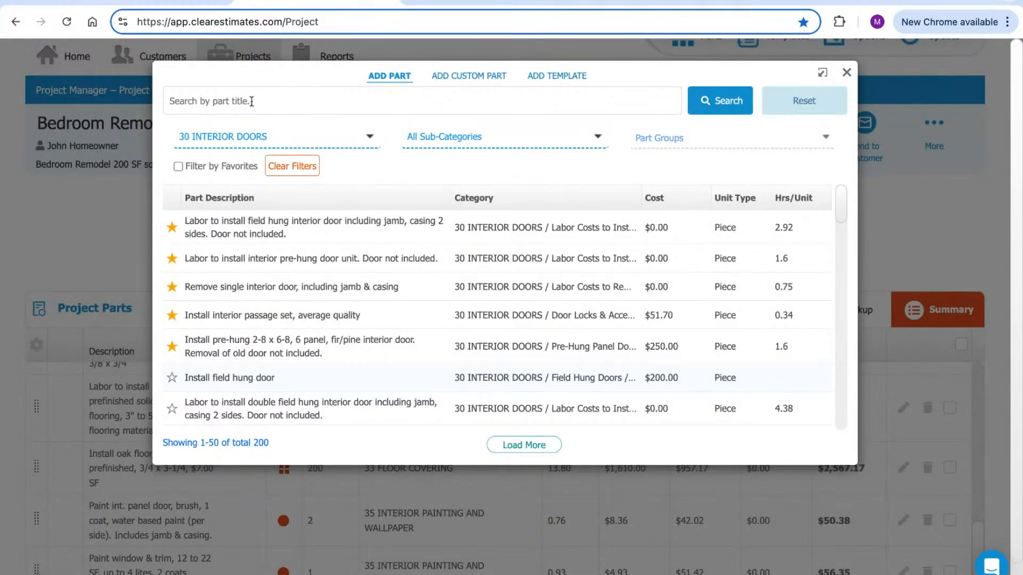
{"action": "type", "text": "pre hung oak panel door"}
{"action": "key", "text": "Return"}
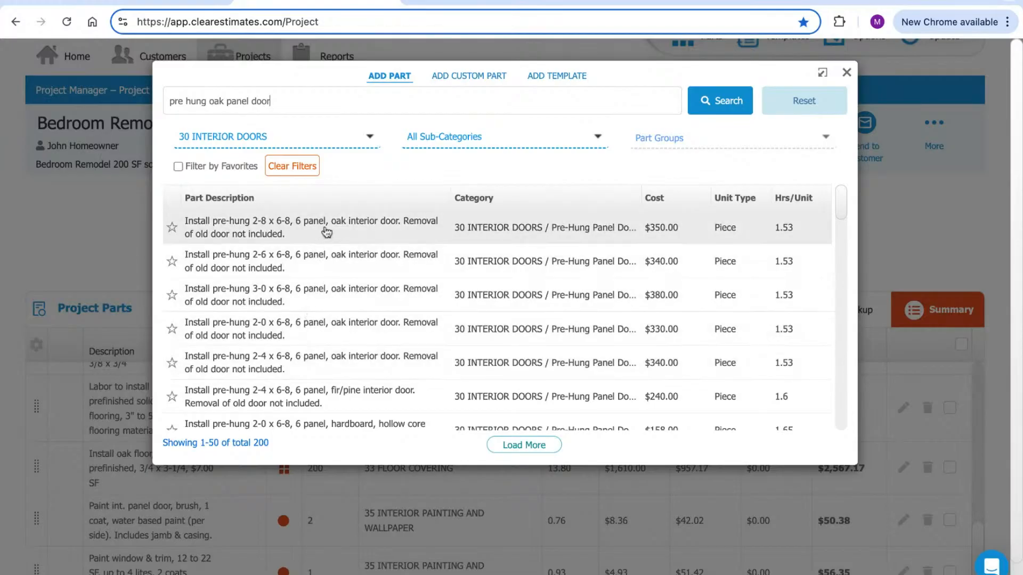
Check the D20 door notes and add the 2-8 x 6-8 six-panel oak door, 1 piece at $456.12
{"action": "left_click", "coordinate": [474, 6]}
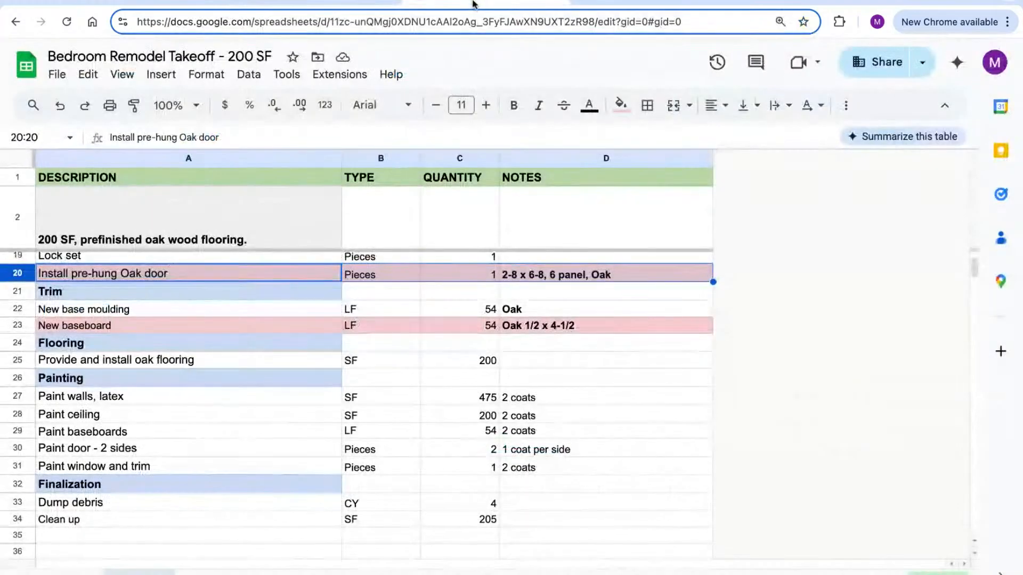
{"action": "left_click", "coordinate": [539, 288]}
{"action": "left_click", "coordinate": [523, 276]}
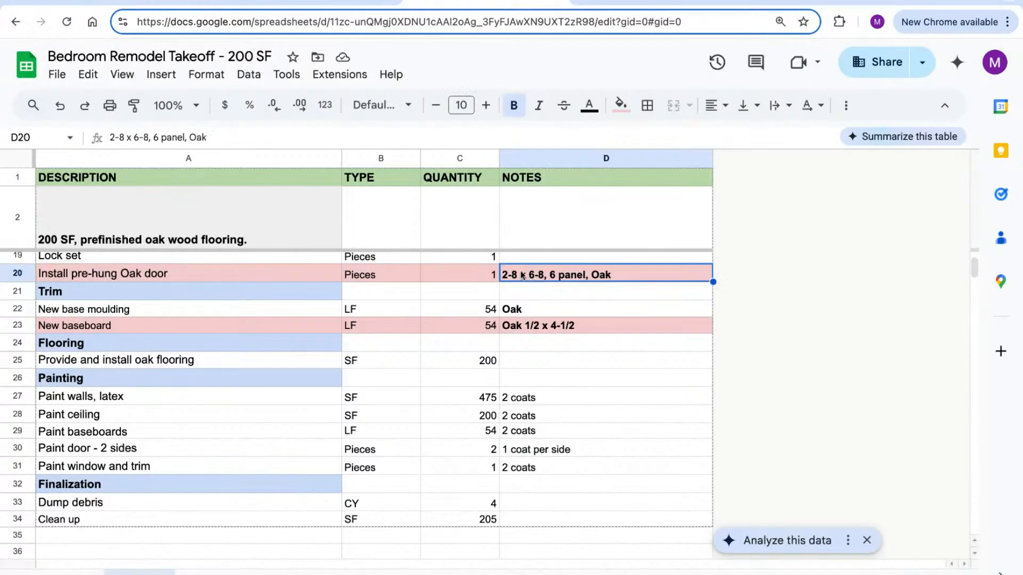
{"action": "left_click", "coordinate": [349, 1]}
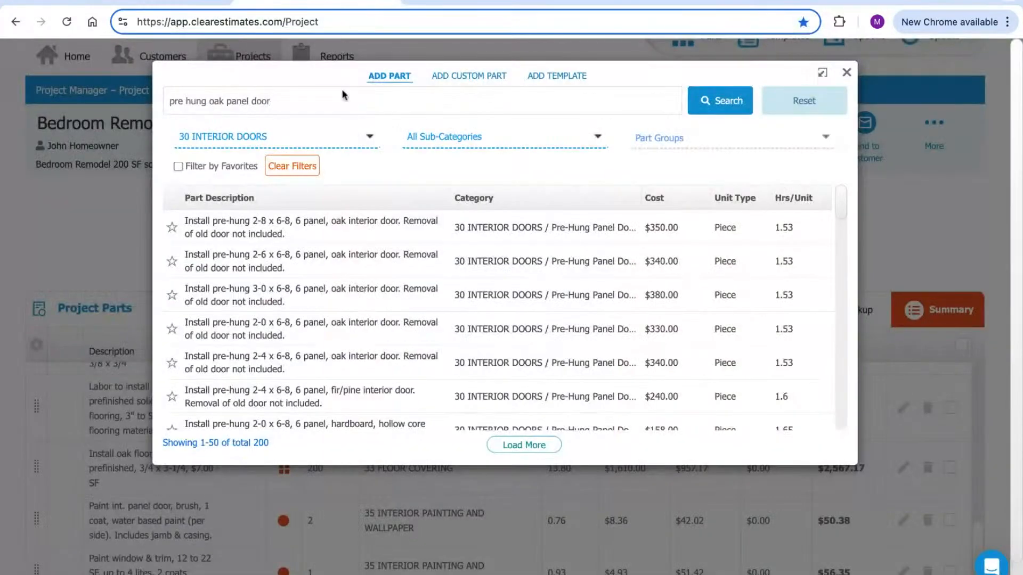
{"action": "left_click", "coordinate": [352, 240]}
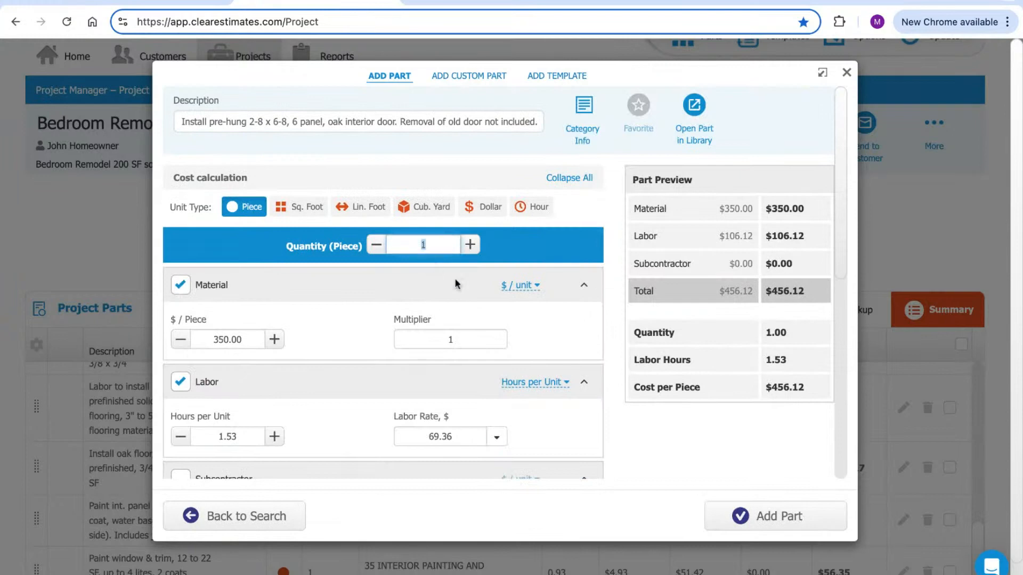
{"action": "left_click", "coordinate": [759, 514]}
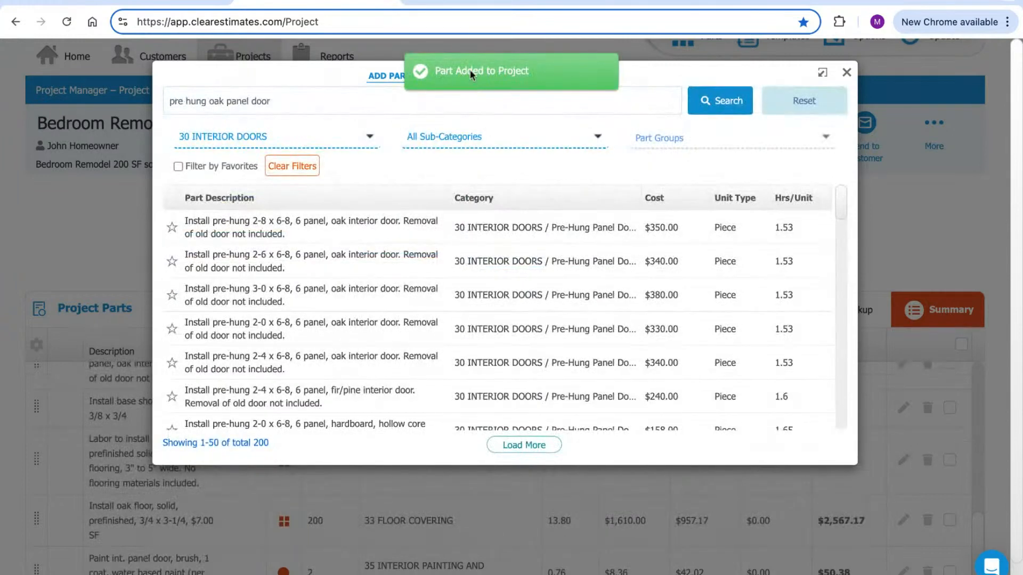
{"action": "left_click", "coordinate": [477, 3]}
Remove the pink fill from takeoff row 20, the pre-hung Oak door item
{"action": "left_click", "coordinate": [19, 275]}
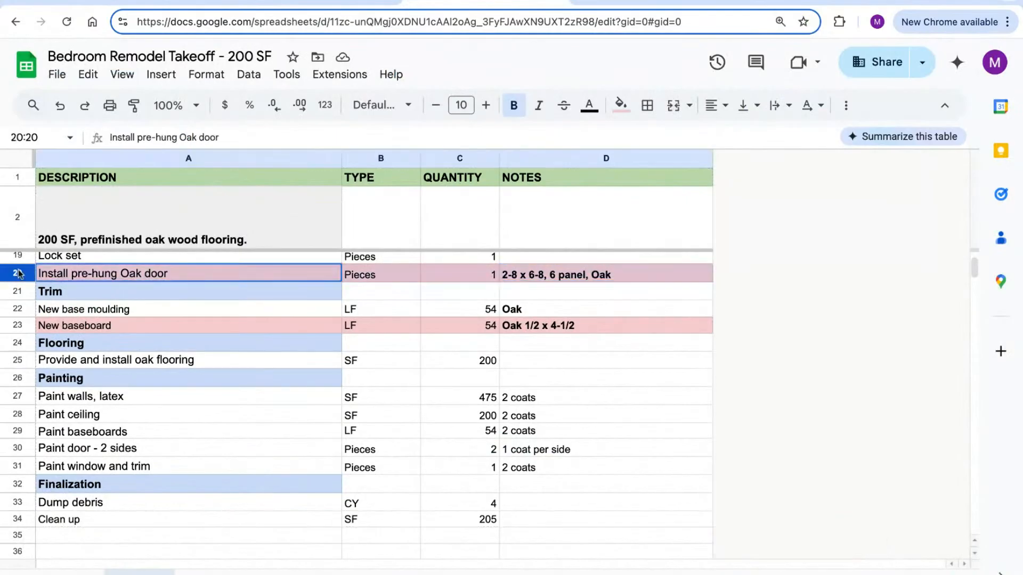
{"action": "left_click", "coordinate": [620, 105]}
{"action": "left_click", "coordinate": [660, 137]}
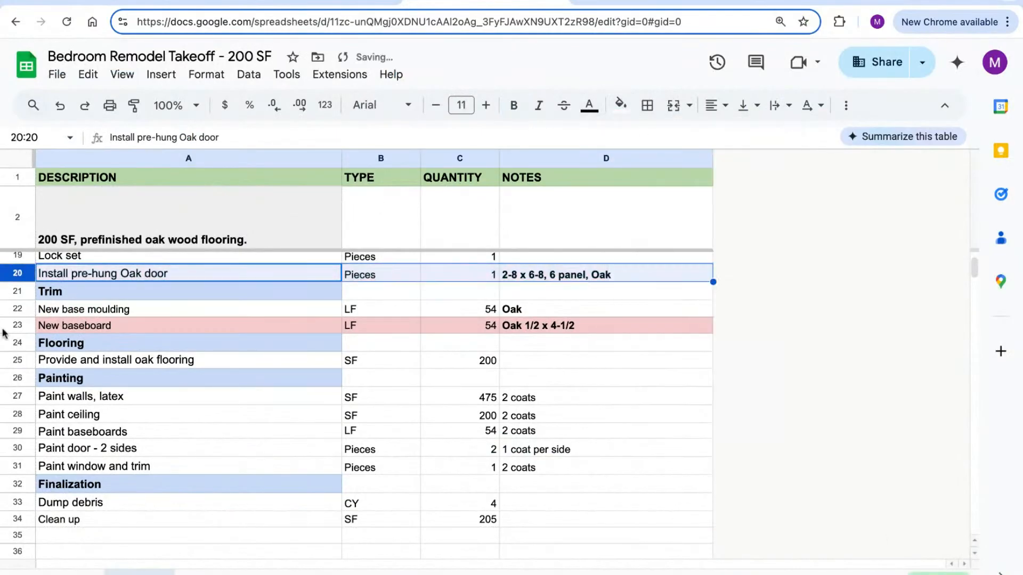
{"action": "left_click", "coordinate": [10, 329]}
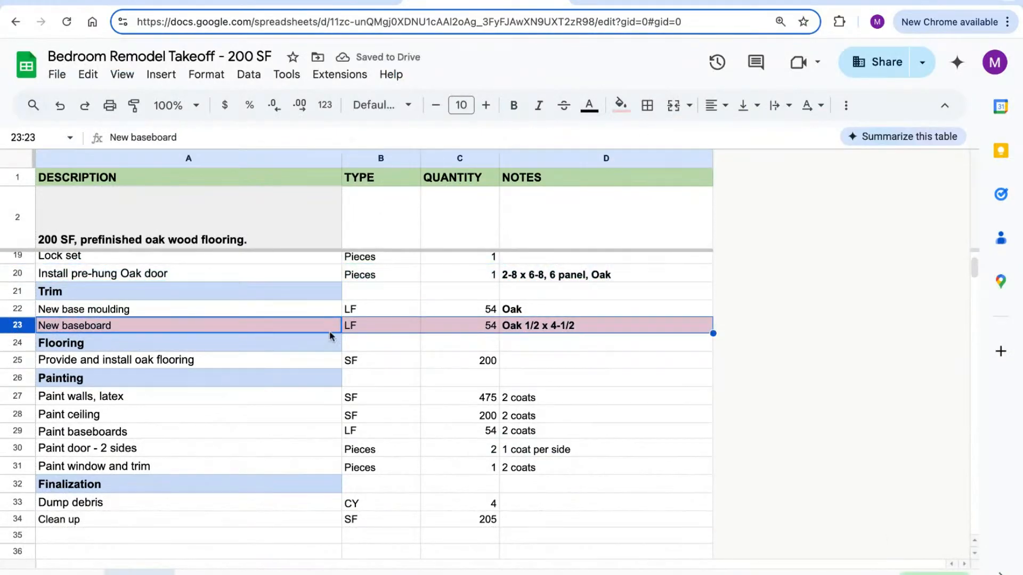
Search the parts for oak base and check the baseboard size note in D23
{"action": "left_click", "coordinate": [317, 4]}
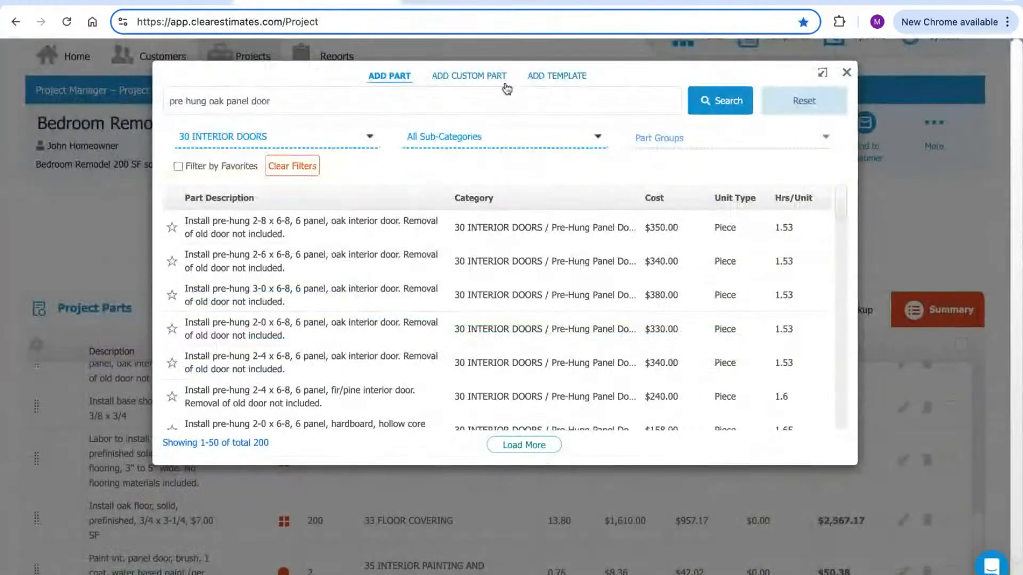
{"action": "left_click", "coordinate": [805, 104]}
{"action": "type", "text": "d"}
{"action": "type", "text": "ak base"}
{"action": "key", "text": "Return"}
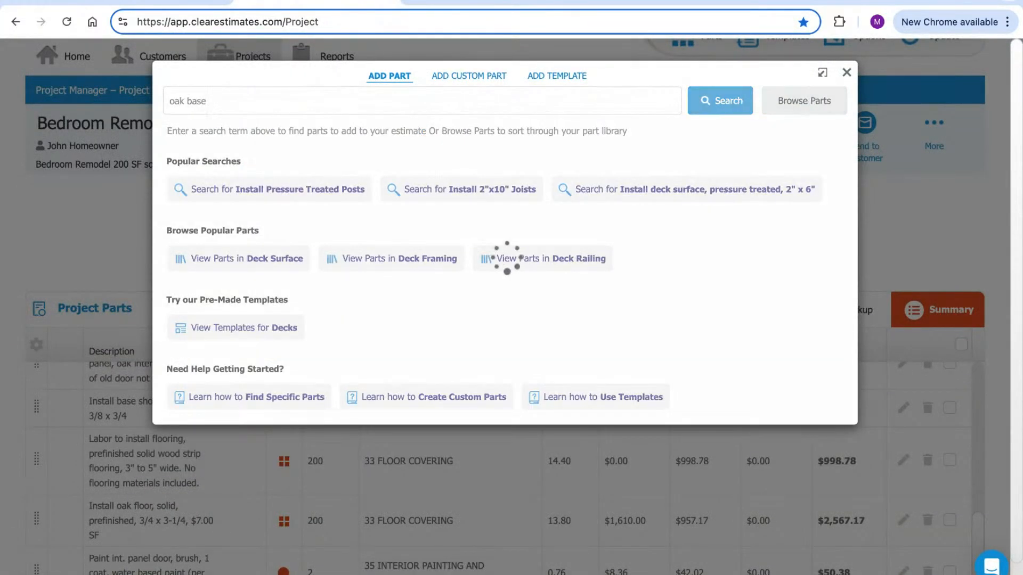
{"action": "scroll", "coordinate": [270, 293], "scroll_direction": "down", "scroll_amount": 2}
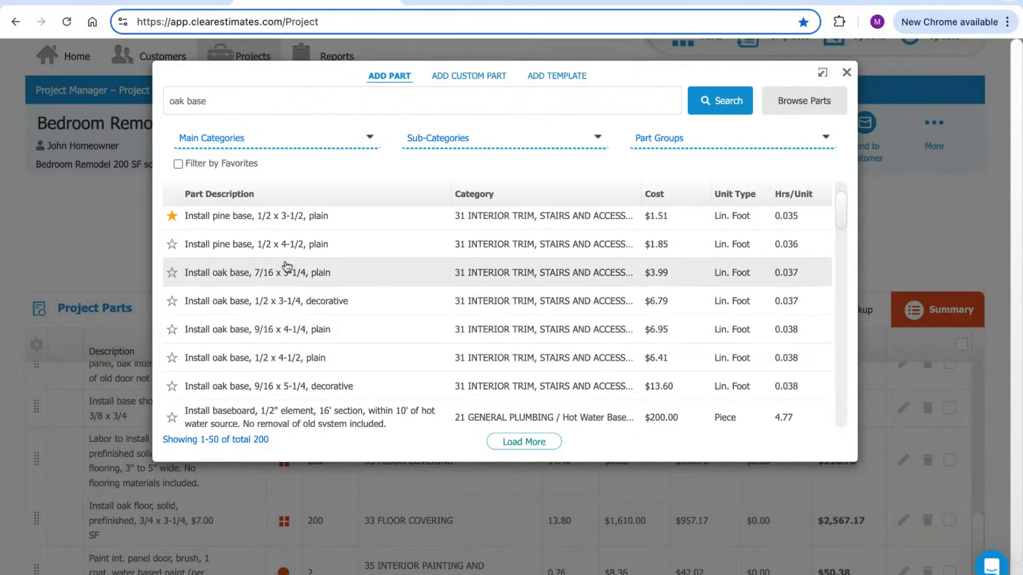
{"action": "left_click", "coordinate": [447, 2]}
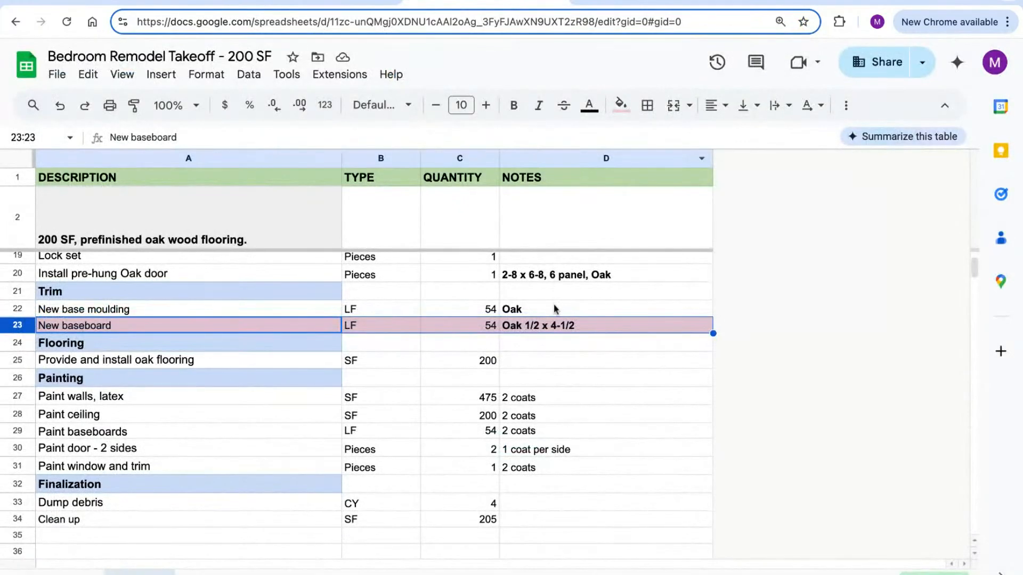
{"action": "left_click", "coordinate": [555, 326]}
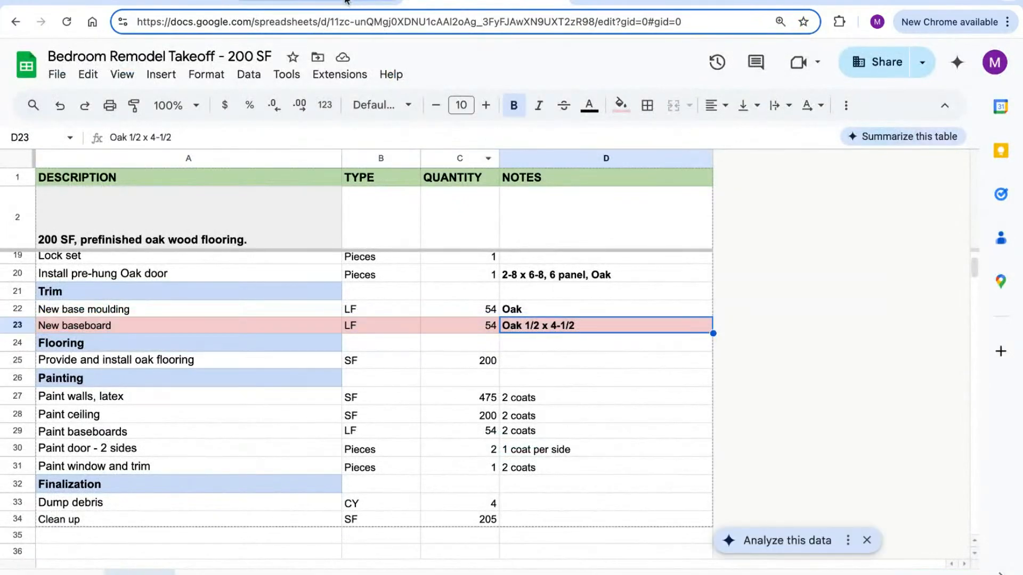
{"action": "left_click", "coordinate": [349, 2]}
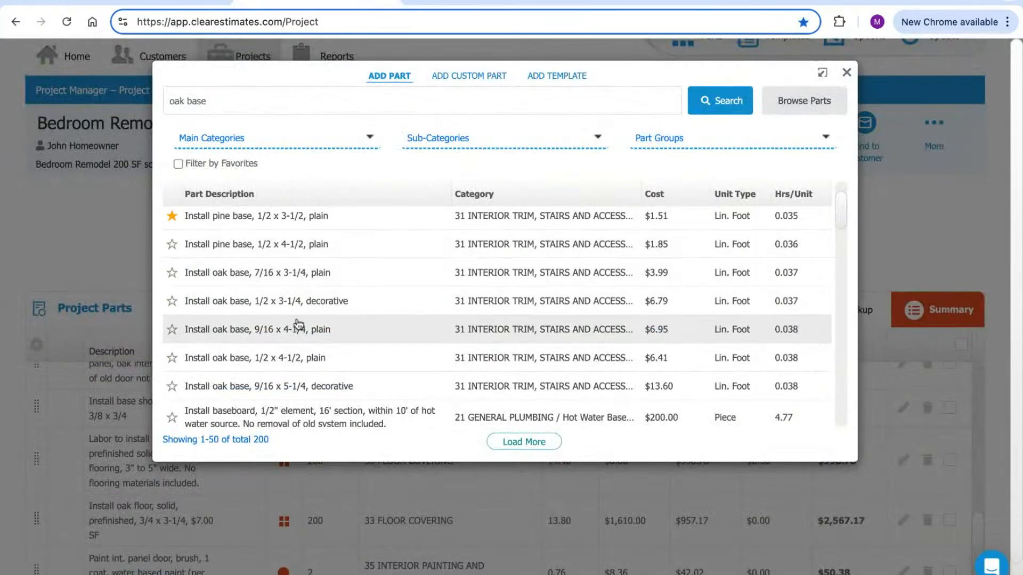
{"action": "scroll", "coordinate": [294, 352], "scroll_direction": "down", "scroll_amount": 1}
Add the plain 1/2 x 4-1/2 oak base at 54 linear feet ($488.47)
{"action": "left_click", "coordinate": [289, 358]}
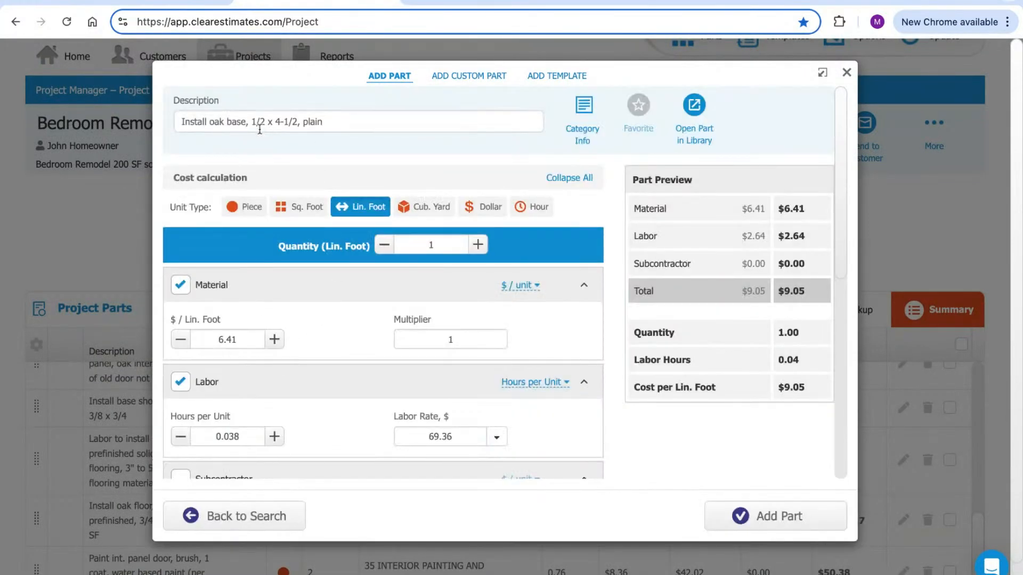
{"action": "left_click_drag", "start_coordinate": [436, 244], "coordinate": [421, 246]}
{"action": "type", "text": "54"}
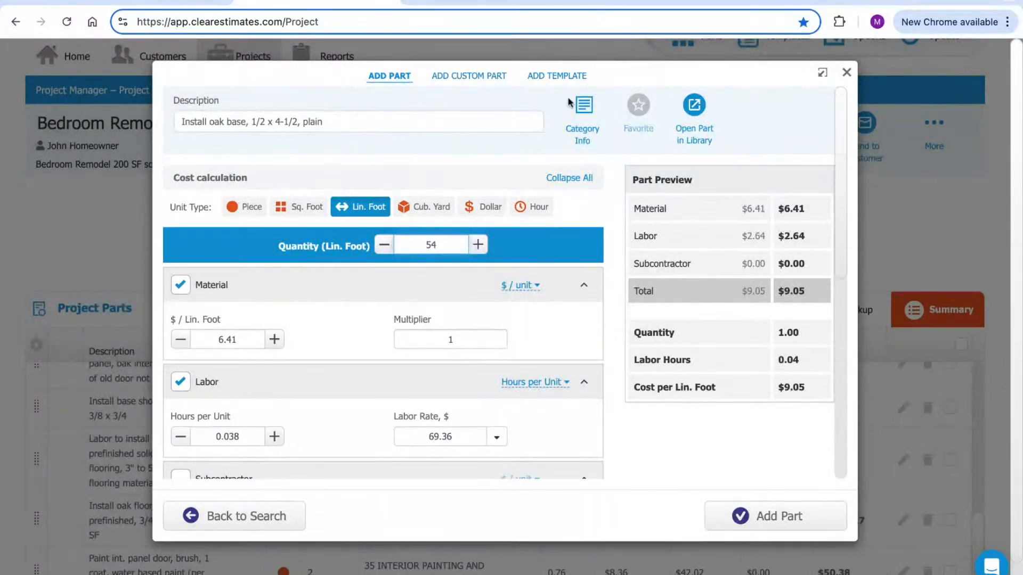
{"action": "left_click", "coordinate": [559, 323]}
{"action": "left_click", "coordinate": [742, 514]}
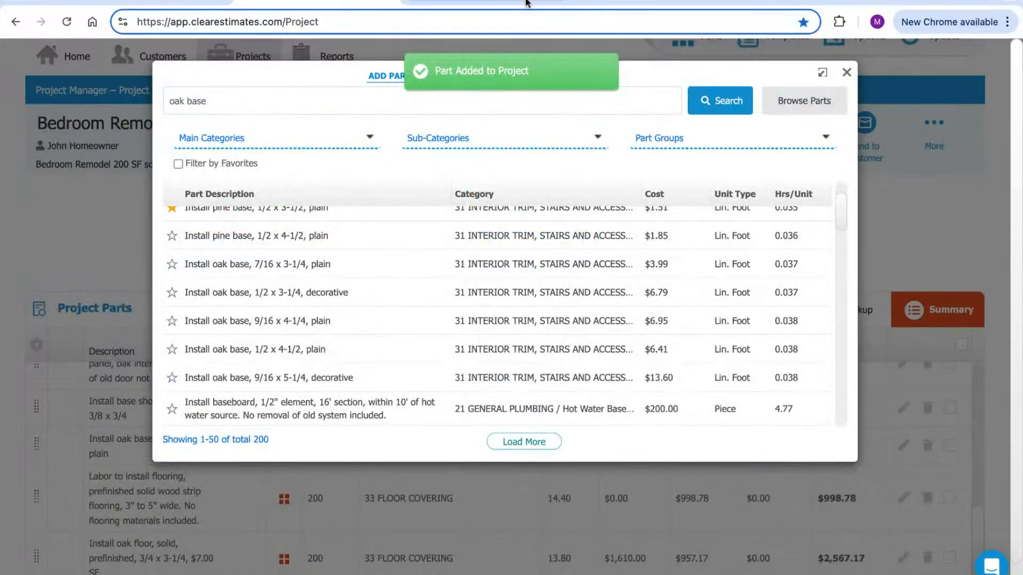
Remove the pink fill from takeoff row 23, the New baseboard item
{"action": "left_click", "coordinate": [525, 2]}
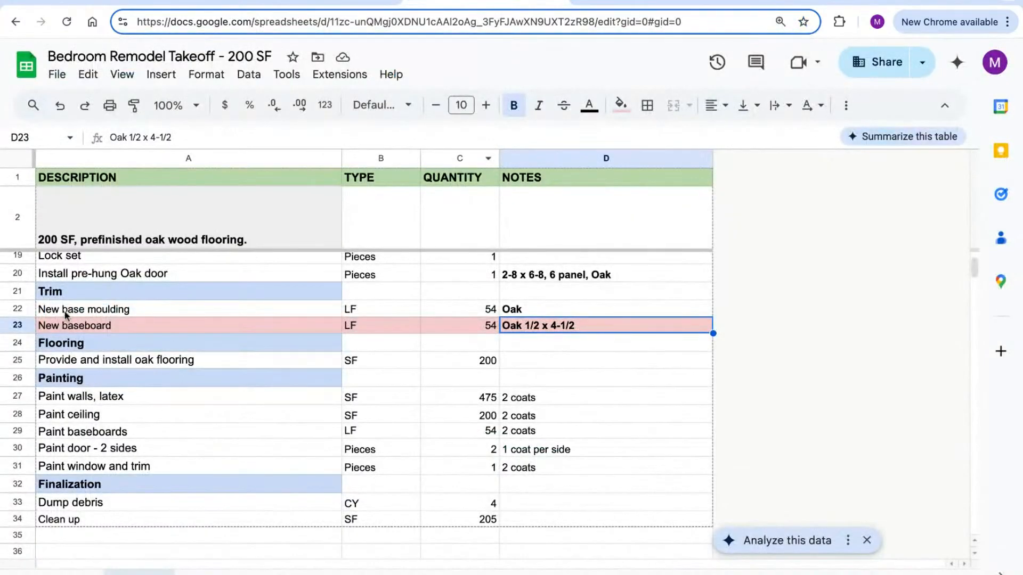
{"action": "left_click", "coordinate": [18, 326]}
{"action": "left_click", "coordinate": [620, 105]}
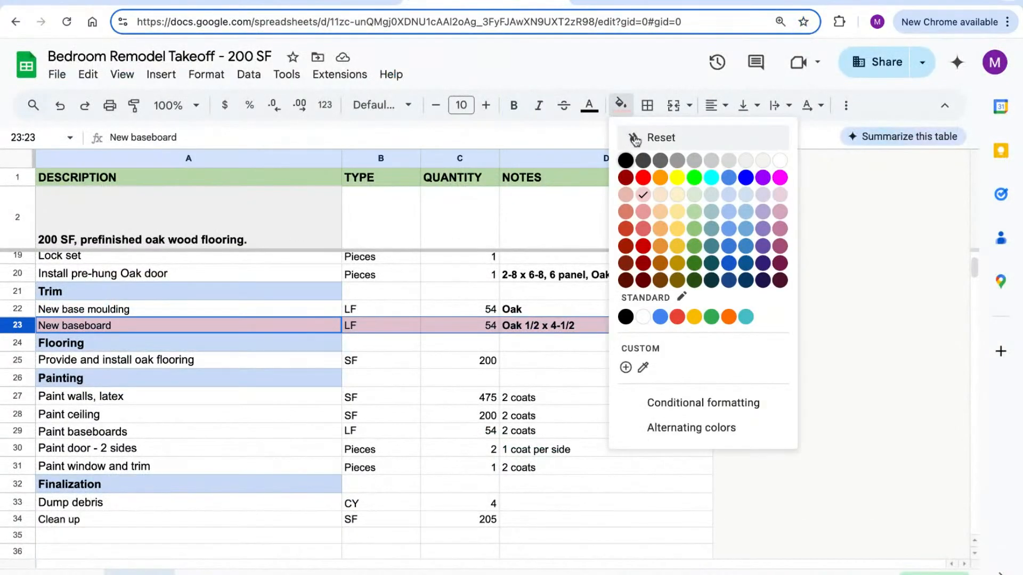
{"action": "left_click", "coordinate": [637, 138]}
{"action": "scroll", "coordinate": [555, 289], "scroll_direction": "down", "scroll_amount": 3}
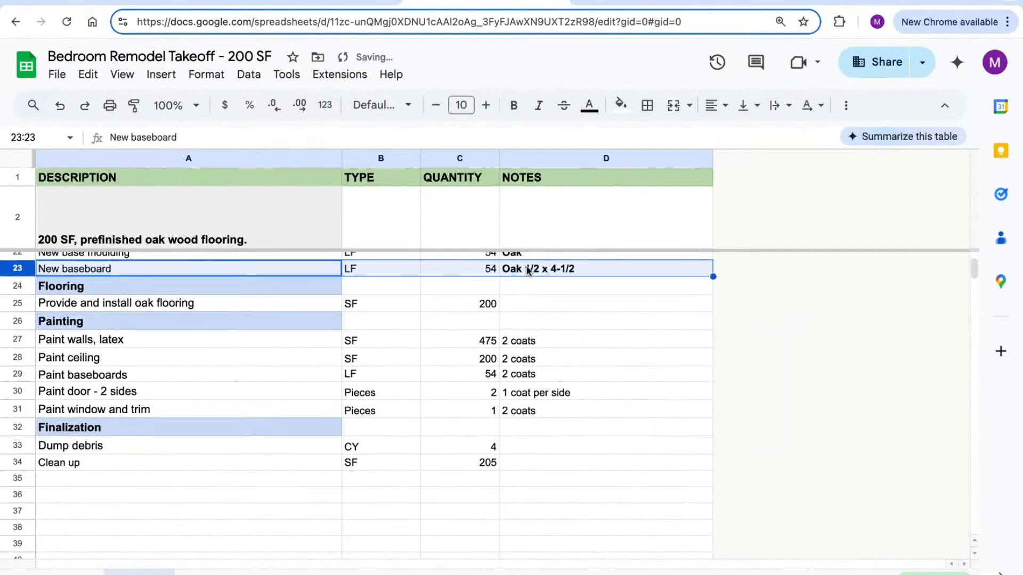
Review the Finalization rows and filter parts to 37 PROJECT FINALIZATION, Load, Haul & Dump Debris
{"action": "left_click", "coordinate": [12, 430]}
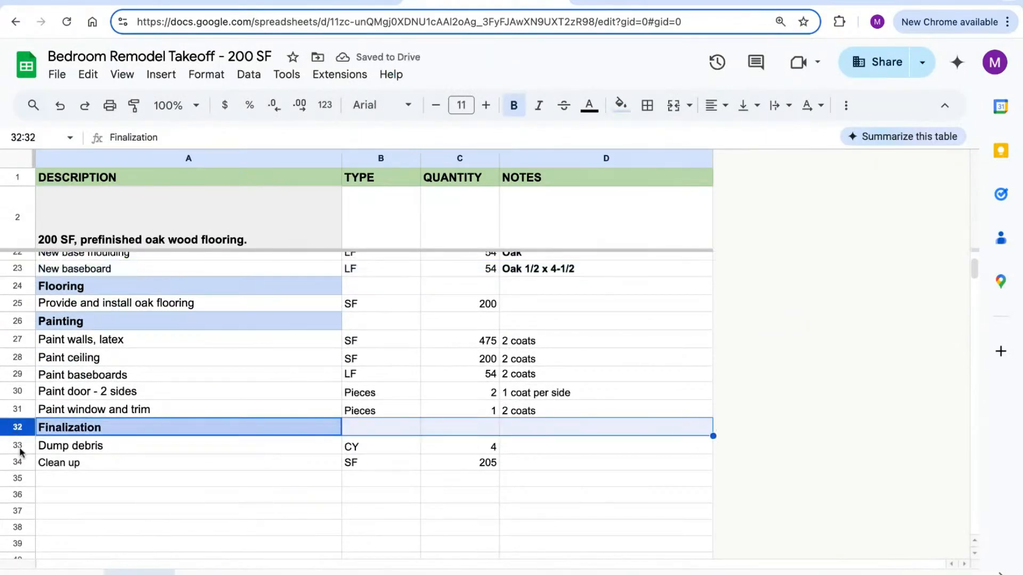
{"action": "left_click", "coordinate": [18, 446]}
{"action": "left_click", "coordinate": [17, 462]}
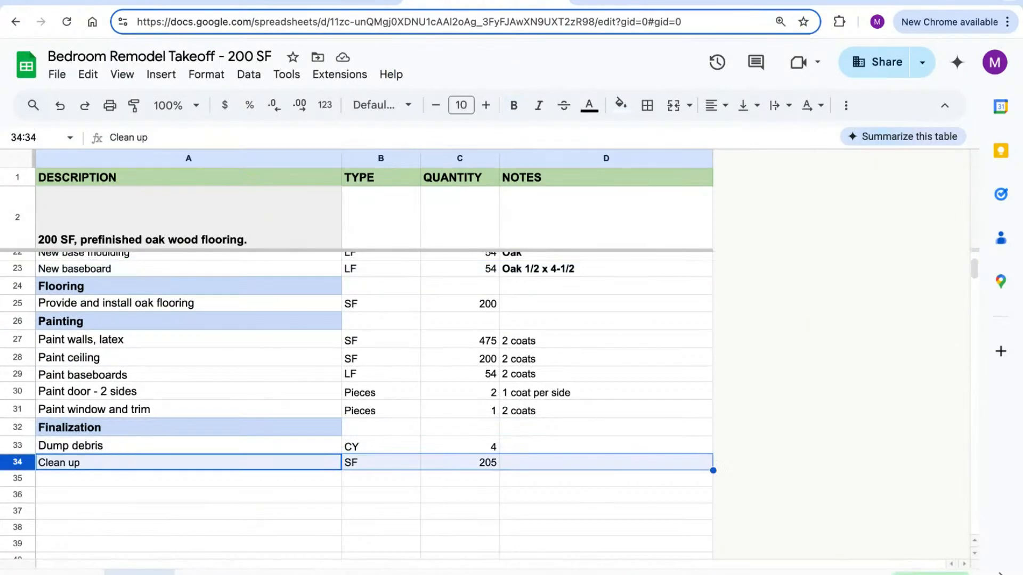
{"action": "left_click", "coordinate": [336, 1]}
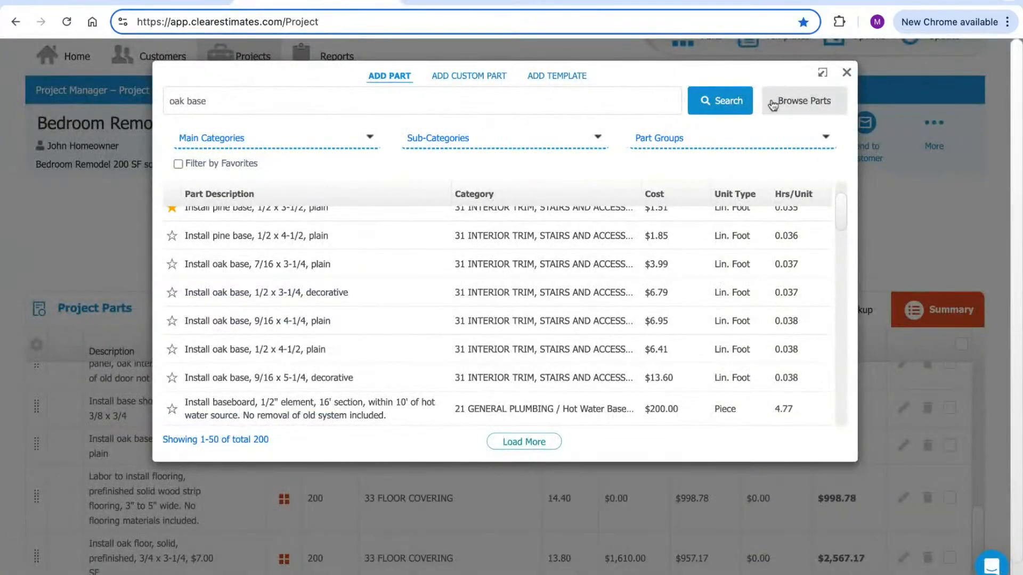
{"action": "left_click", "coordinate": [795, 109]}
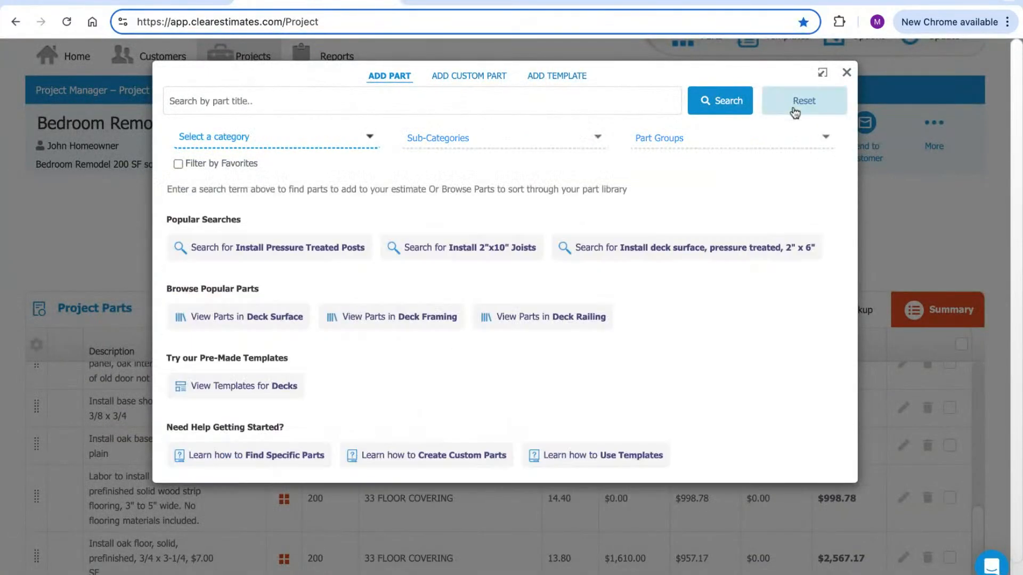
{"action": "left_click", "coordinate": [303, 137]}
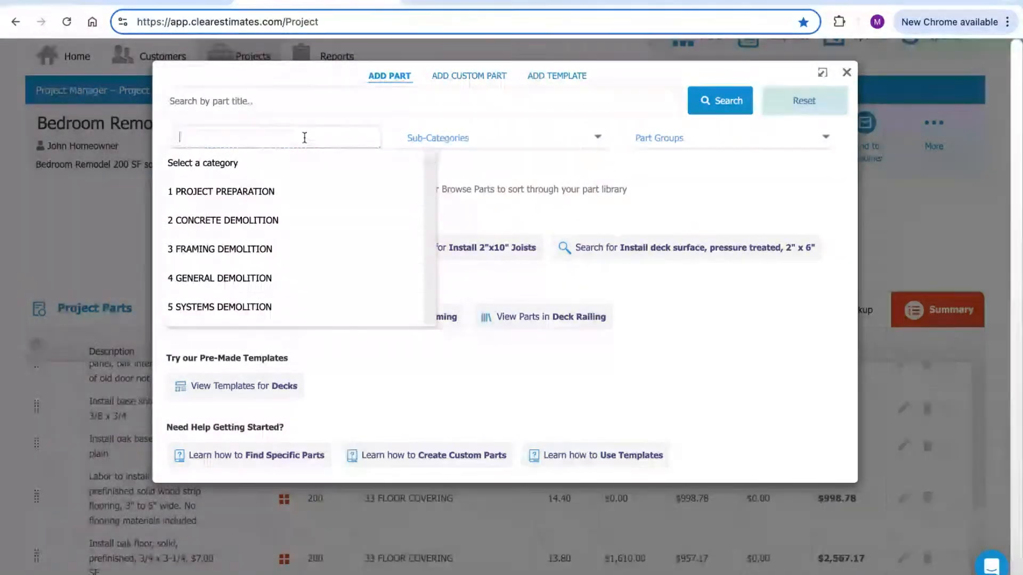
{"action": "type", "text": "final"}
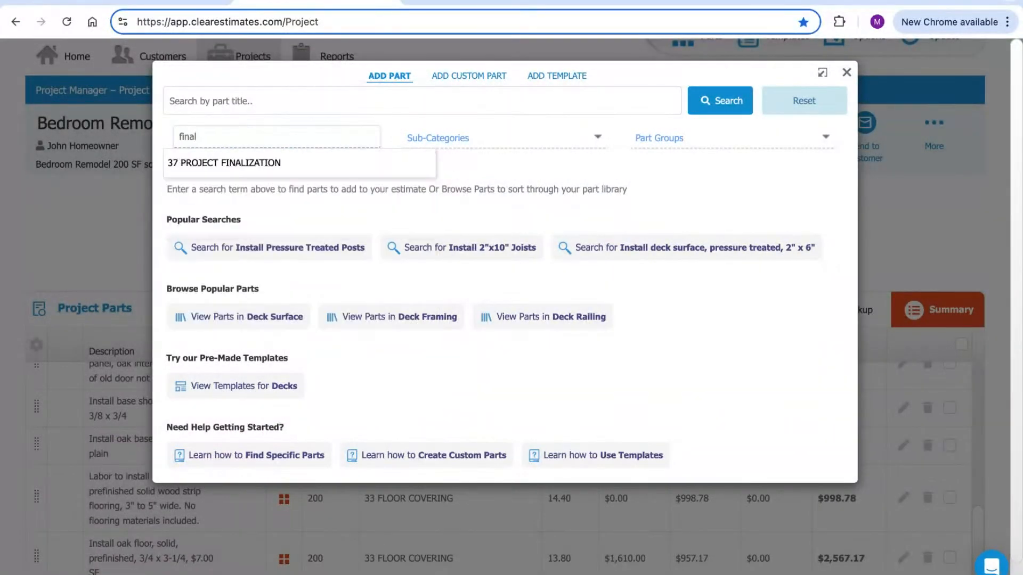
{"action": "left_click", "coordinate": [239, 167]}
{"action": "left_click", "coordinate": [509, 137]}
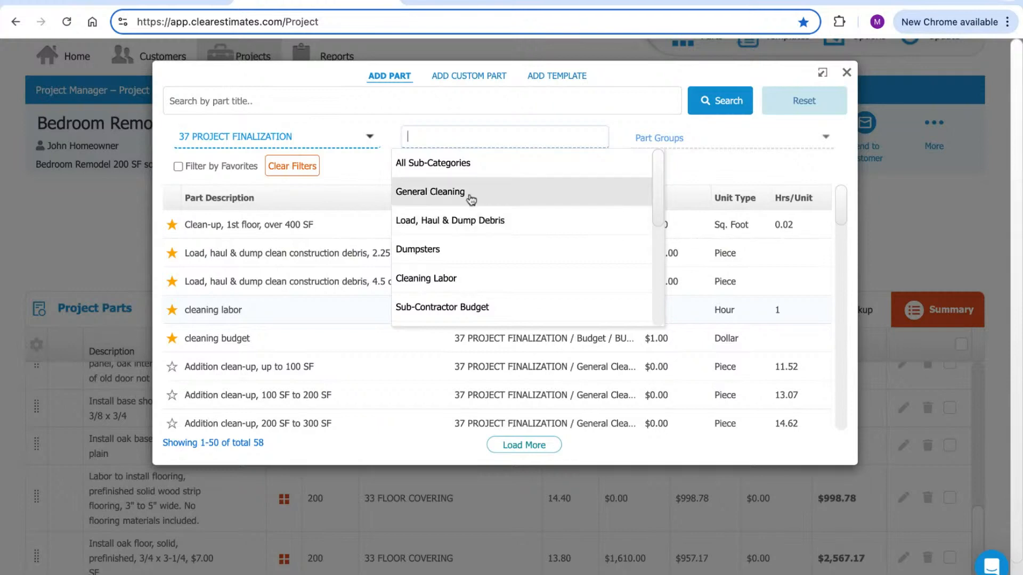
{"action": "left_click", "coordinate": [462, 223]}
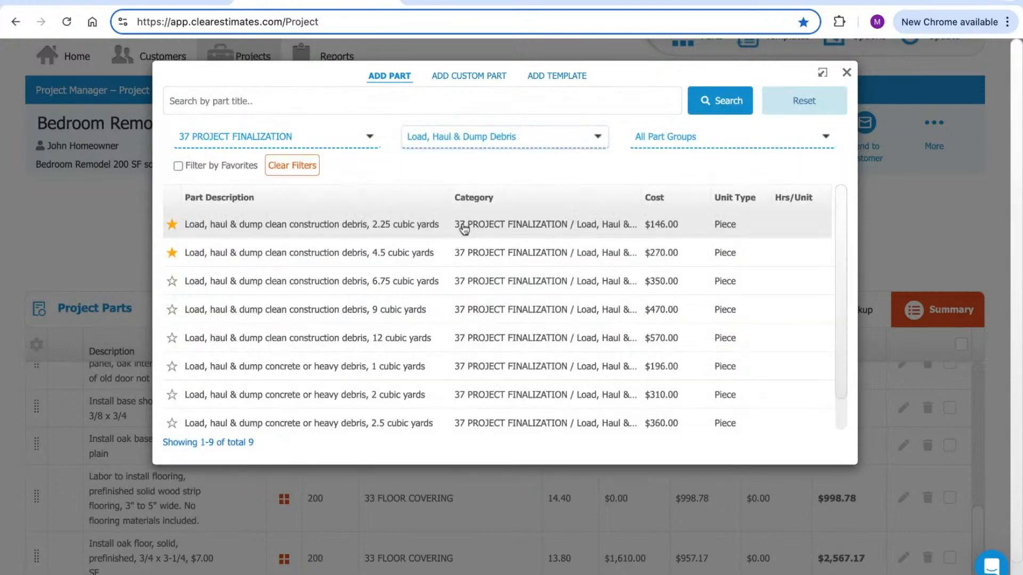
Recheck the Dump debris row and open the 4.5 cubic yards debris hauling part
{"action": "left_click", "coordinate": [472, 3]}
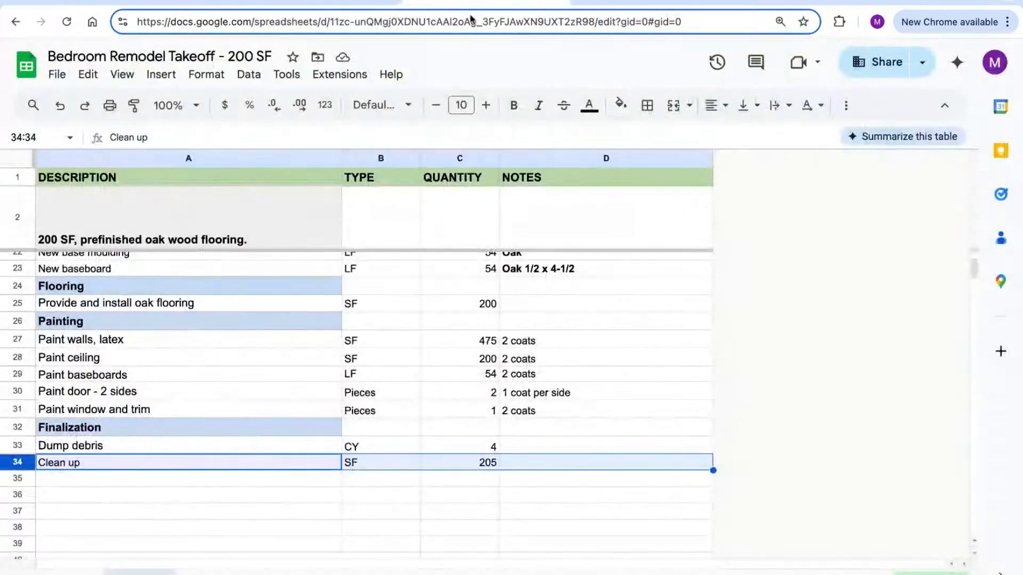
{"action": "left_click", "coordinate": [17, 445]}
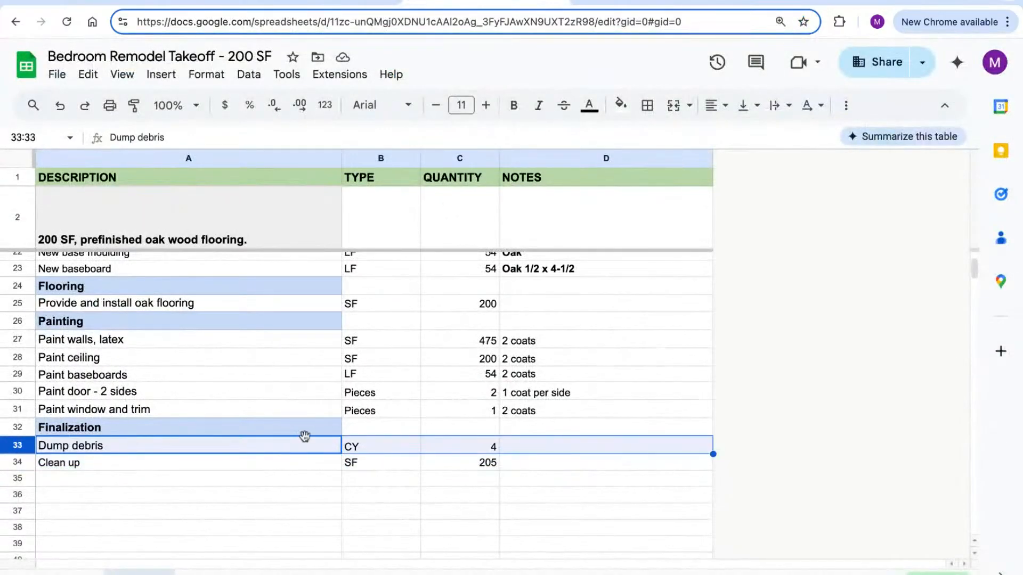
{"action": "left_click", "coordinate": [362, 3]}
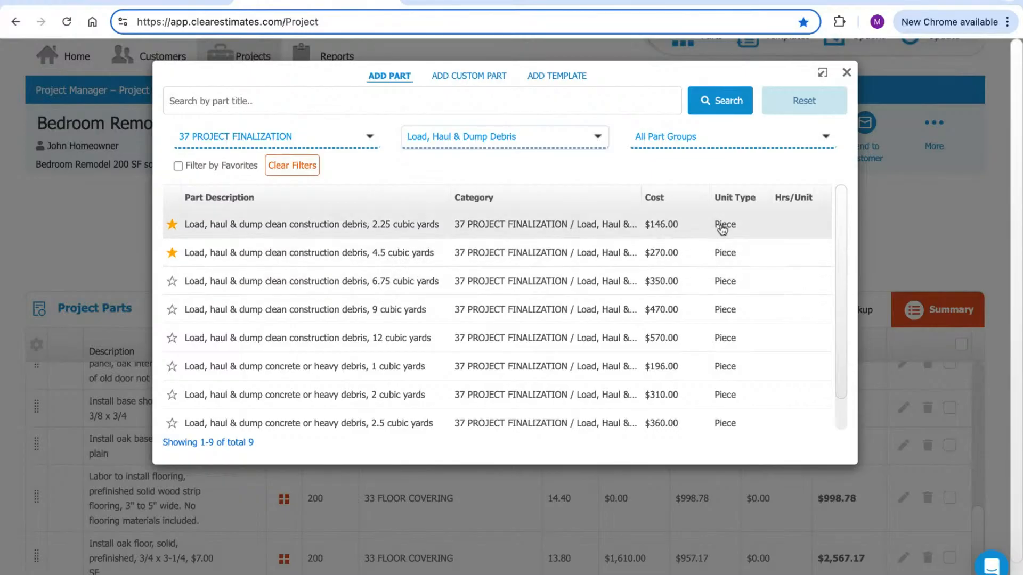
{"action": "left_click", "coordinate": [327, 253]}
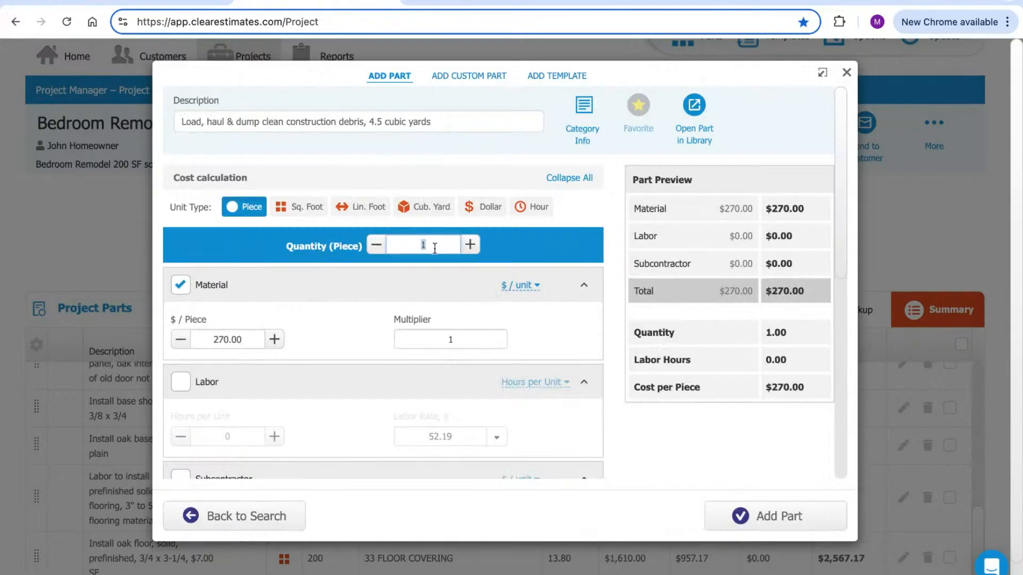
{"action": "left_click", "coordinate": [437, 122]}
{"action": "key", "text": "shift+Left"}
{"action": "key", "text": "shift+Left"}
{"action": "key", "text": "shift+Left"}
{"action": "key", "text": "shift+Left"}
{"action": "key", "text": "shift+Left"}
{"action": "key", "text": "shift+Left"}
{"action": "key", "text": "shift+Left"}
{"action": "key", "text": "shift+Left"}
{"action": "key", "text": "shift+Left"}
{"action": "key", "text": "shift+Left"}
{"action": "key", "text": "shift+Left"}
{"action": "key", "text": "shift+Left"}
{"action": "key", "text": "shift+Left"}
{"action": "key", "text": "shift+Left"}
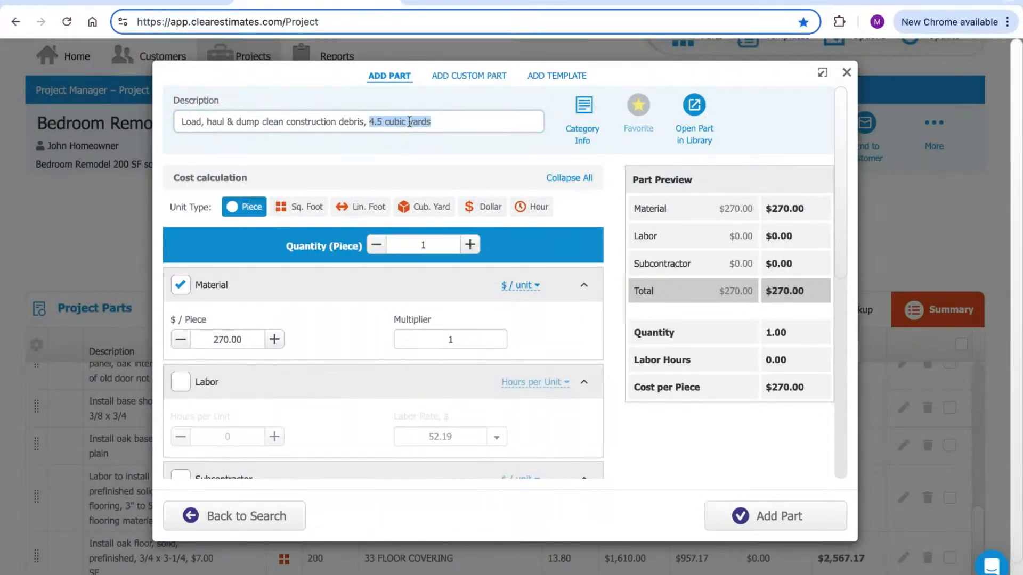
{"action": "left_click", "coordinate": [405, 151]}
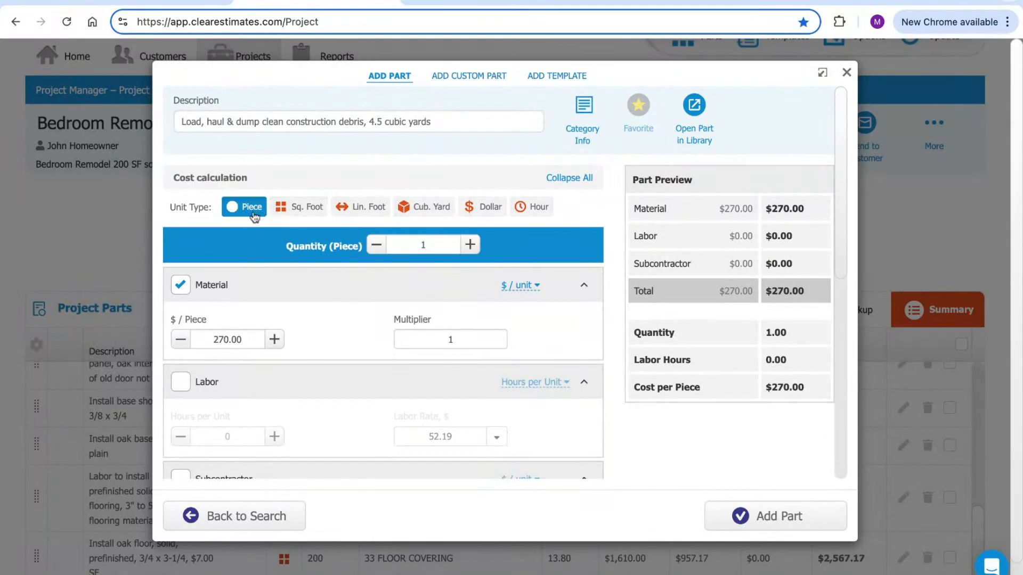
Keep quantity 1 and add the 4.5 cubic yards debris part at $270.00
{"action": "left_click", "coordinate": [429, 246]}
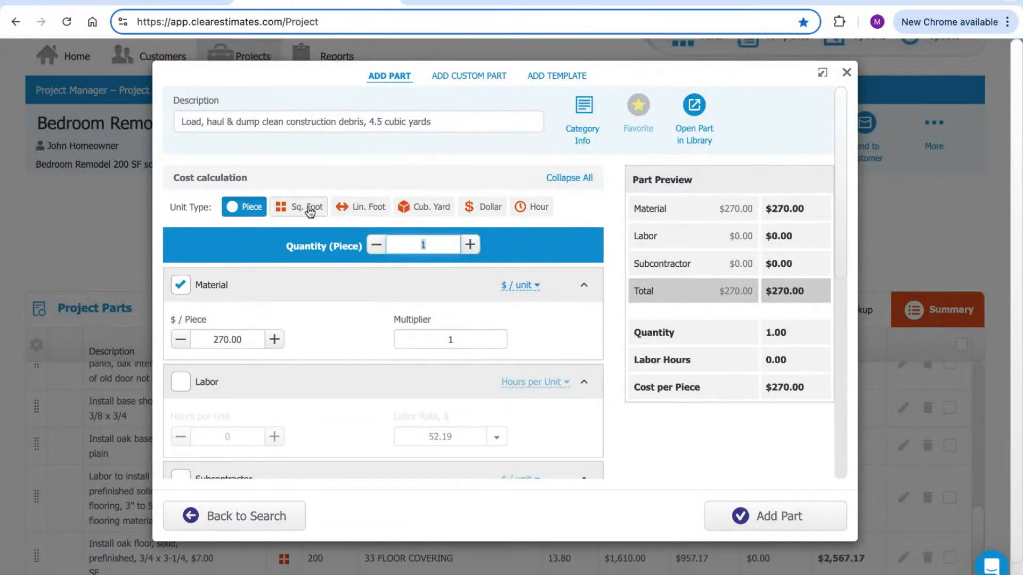
{"action": "left_click_drag", "start_coordinate": [438, 120], "coordinate": [374, 120]}
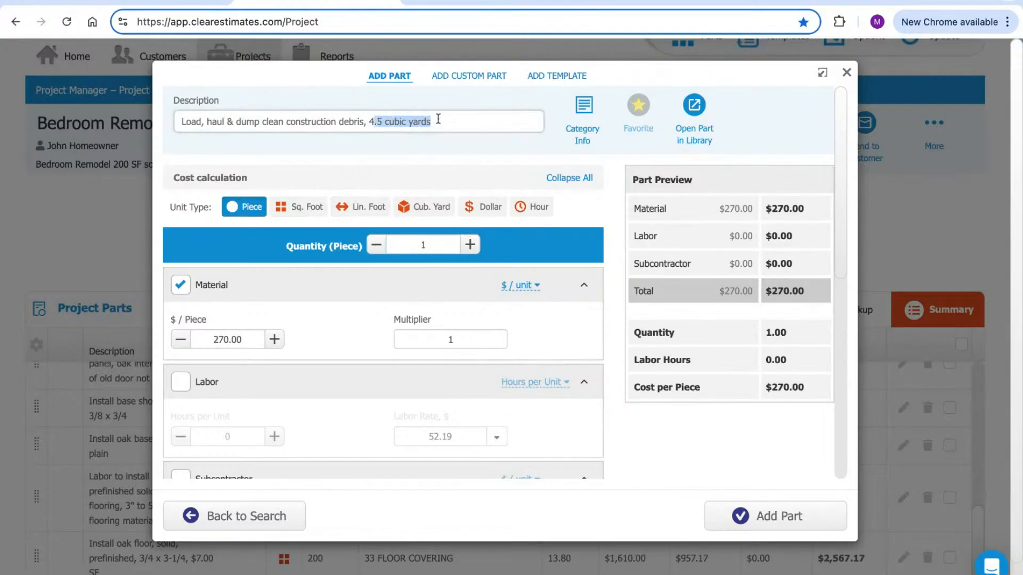
{"action": "left_click", "coordinate": [436, 243]}
{"action": "left_click_drag", "start_coordinate": [438, 122], "coordinate": [369, 122]}
{"action": "left_click", "coordinate": [505, 185]}
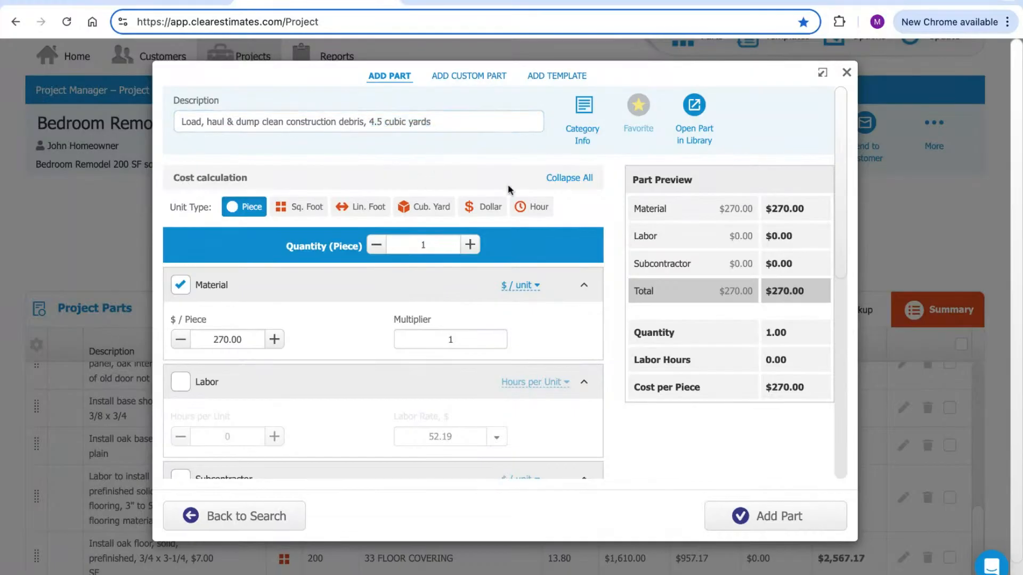
{"action": "left_click", "coordinate": [771, 515]}
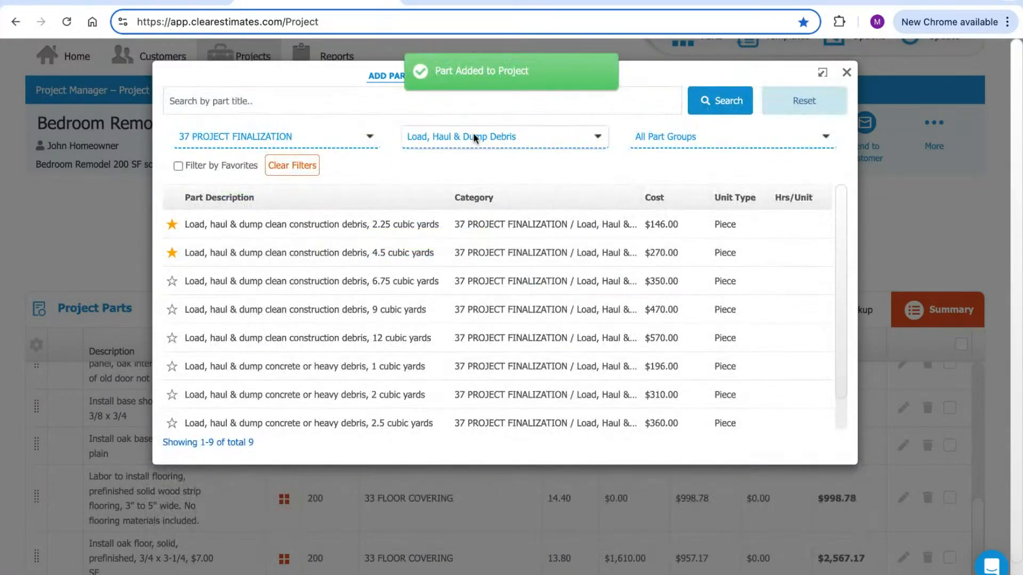
Filter to General Cleaning and add 'Clean-up, above 1st floor, 200 SF to 300 SF' at $554.50
{"action": "left_click", "coordinate": [479, 138]}
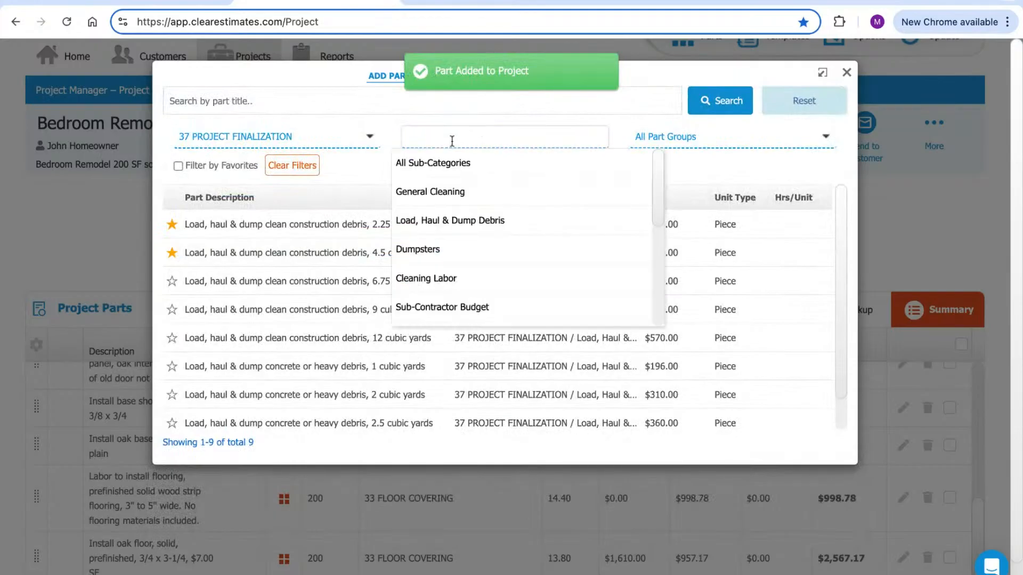
{"action": "left_click", "coordinate": [440, 193]}
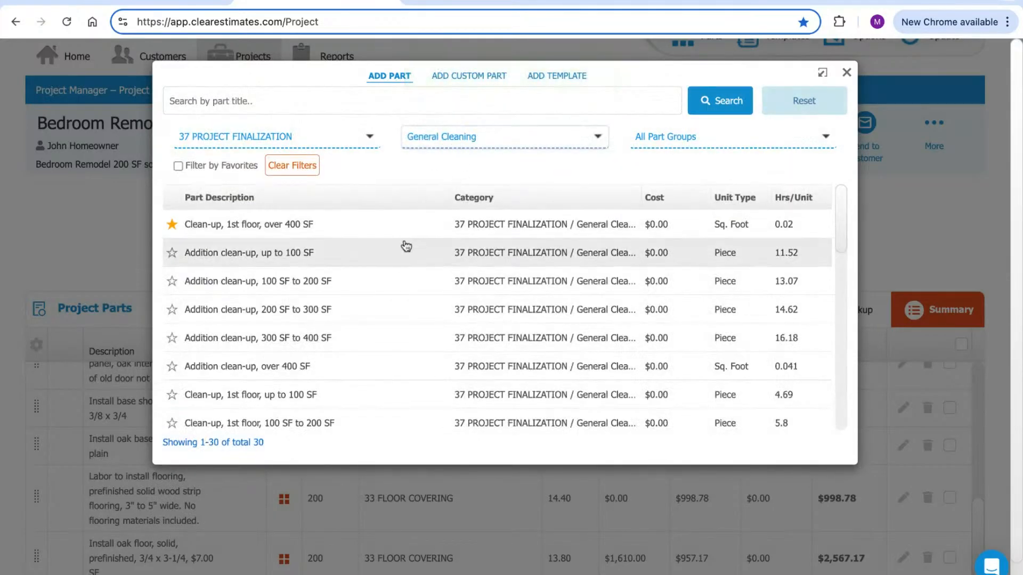
{"action": "scroll", "coordinate": [407, 241], "scroll_direction": "down", "scroll_amount": 1}
{"action": "scroll", "coordinate": [377, 297], "scroll_direction": "down", "scroll_amount": 3}
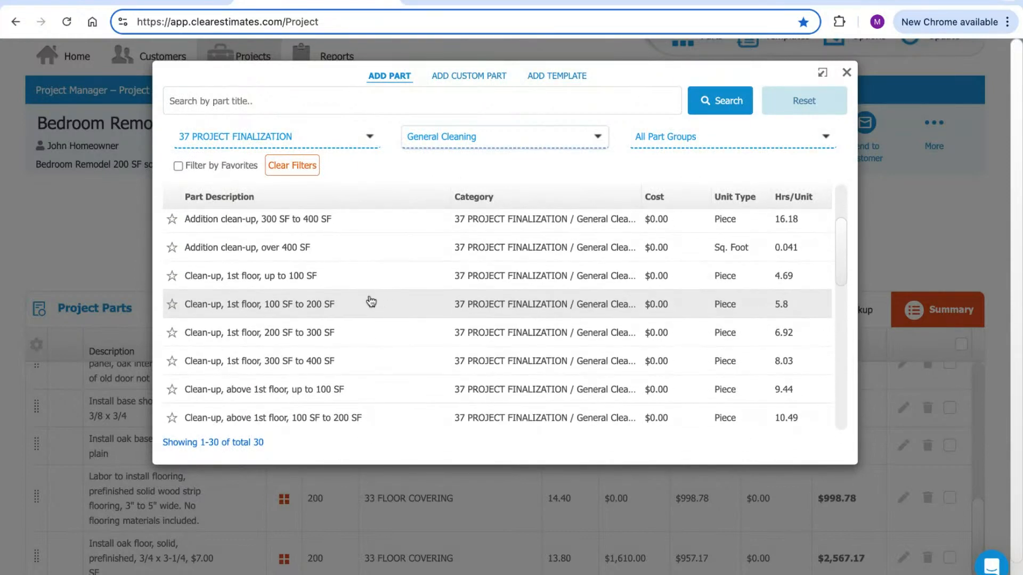
{"action": "scroll", "coordinate": [358, 324], "scroll_direction": "down", "scroll_amount": 3}
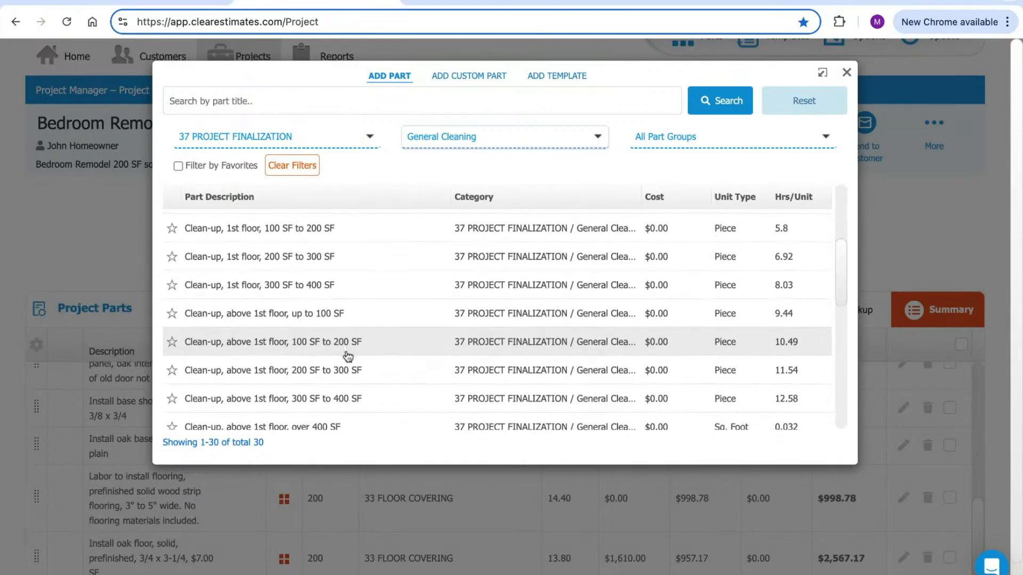
{"action": "scroll", "coordinate": [348, 341], "scroll_direction": "down", "scroll_amount": 1}
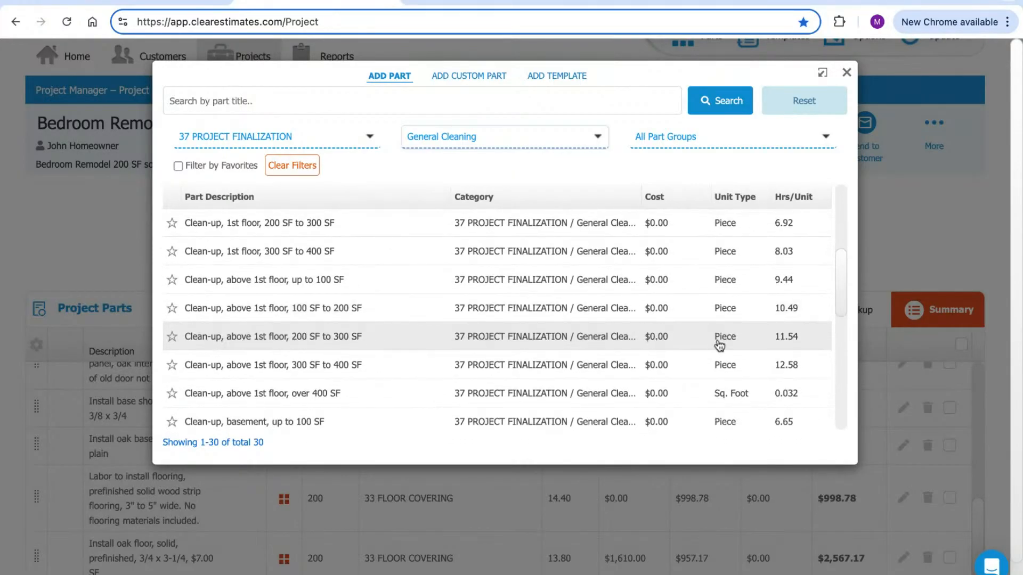
{"action": "left_click", "coordinate": [303, 346]}
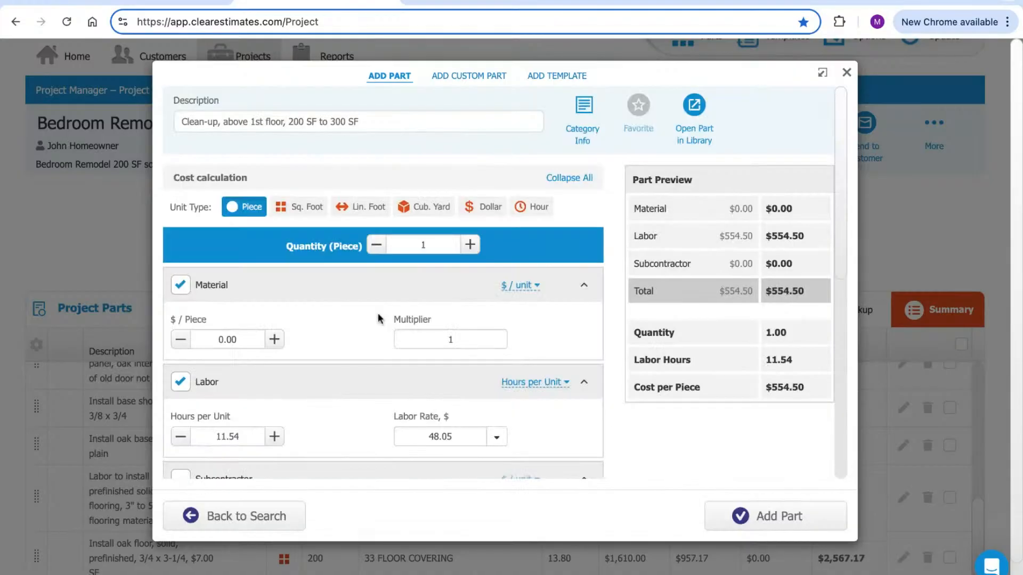
{"action": "left_click", "coordinate": [437, 245]}
{"action": "mouse_move", "coordinate": [373, 124]}
{"action": "left_mouse_down"}
{"action": "mouse_move", "coordinate": [299, 124]}
{"action": "mouse_move", "coordinate": [365, 124]}
{"action": "left_mouse_up"}
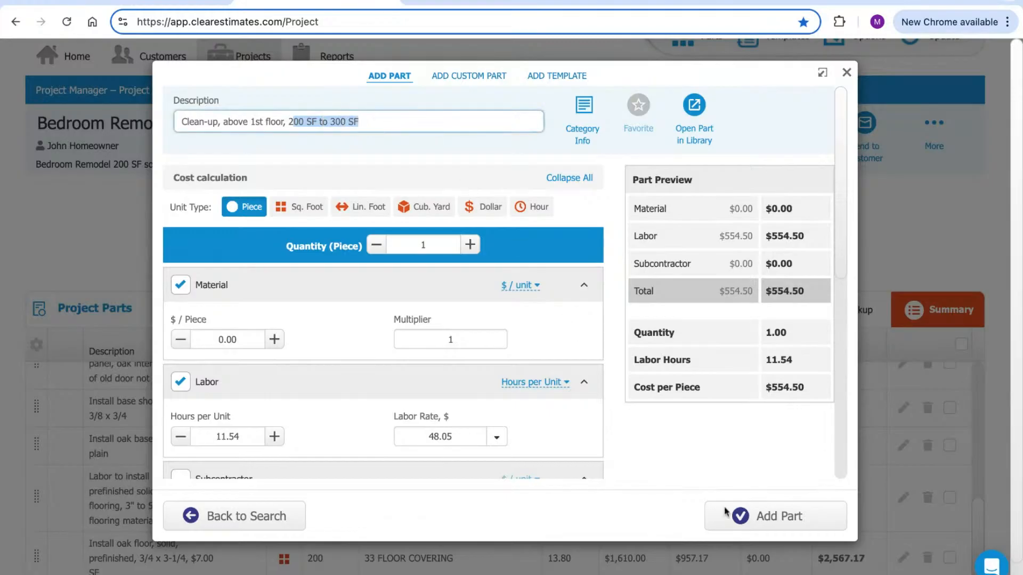
{"action": "left_click", "coordinate": [760, 524]}
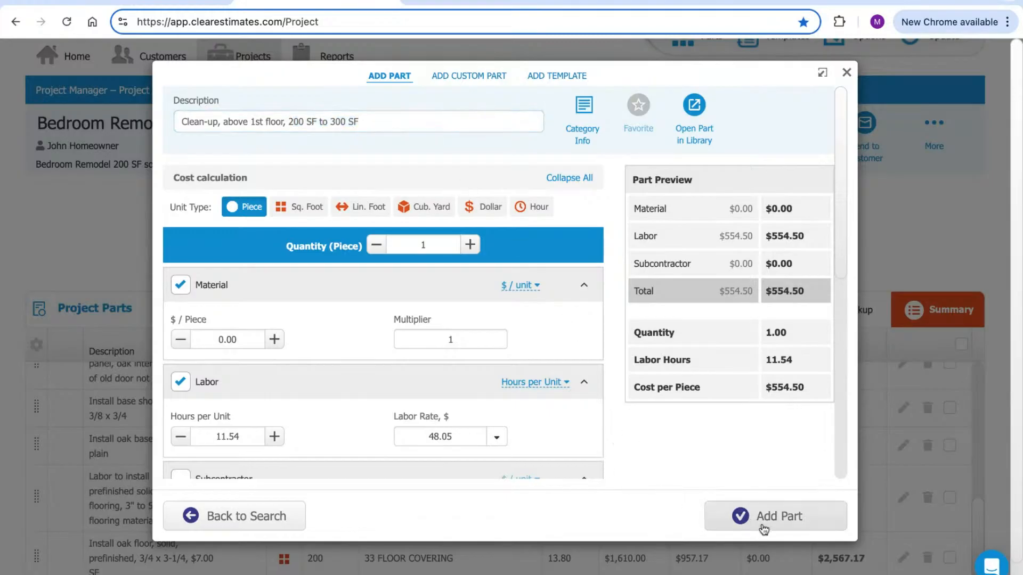
{"action": "left_click", "coordinate": [761, 529]}
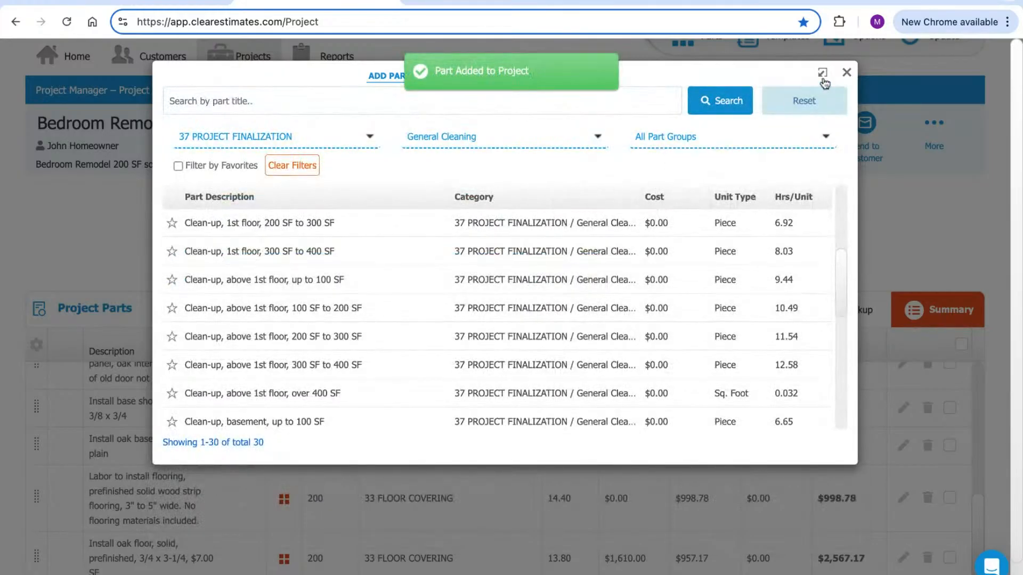
{"action": "left_click", "coordinate": [847, 73]}
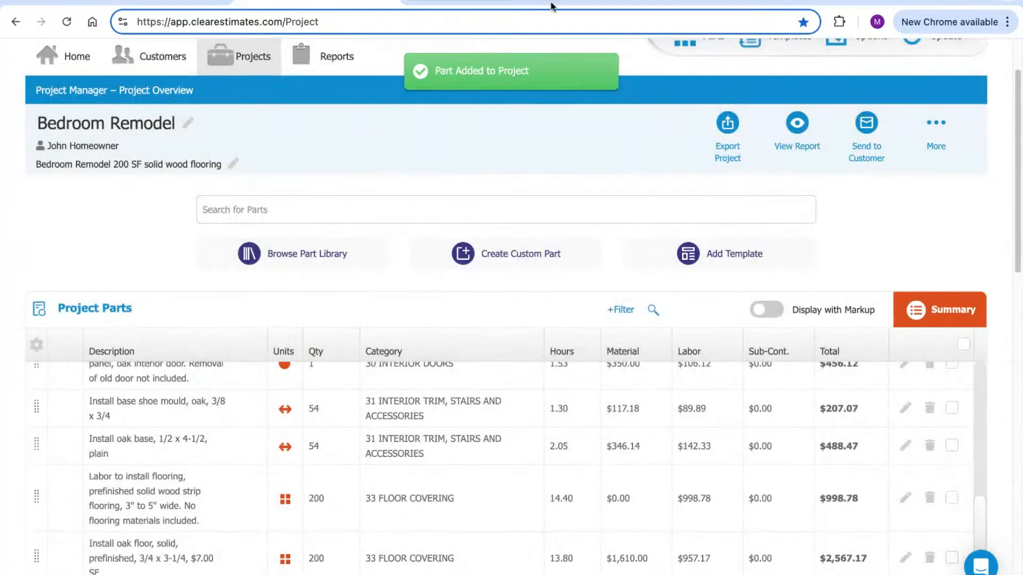
{"action": "left_click", "coordinate": [532, 5]}
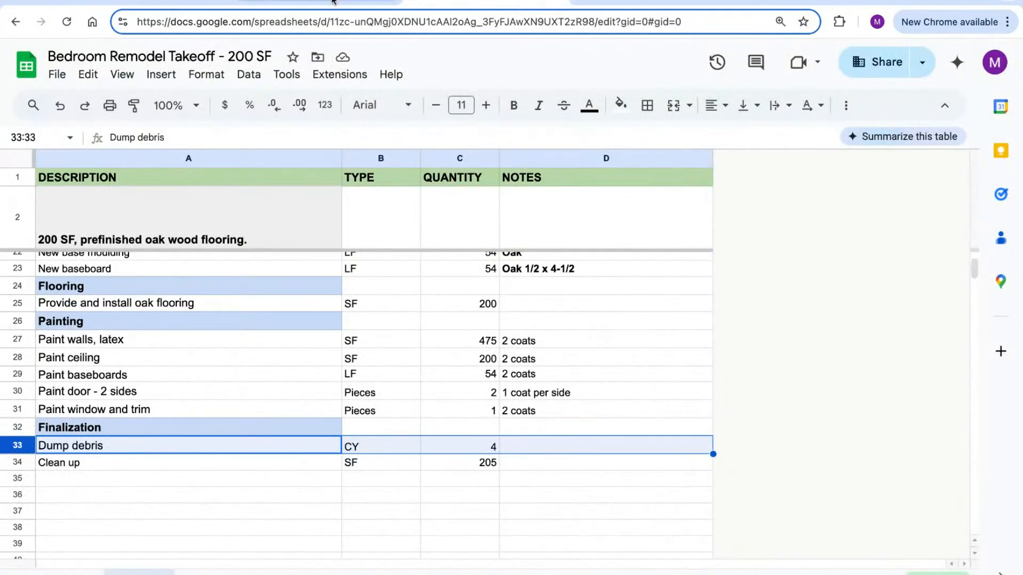
{"action": "left_click", "coordinate": [334, 1]}
{"action": "scroll", "coordinate": [1014, 183], "scroll_direction": "down", "scroll_amount": 3}
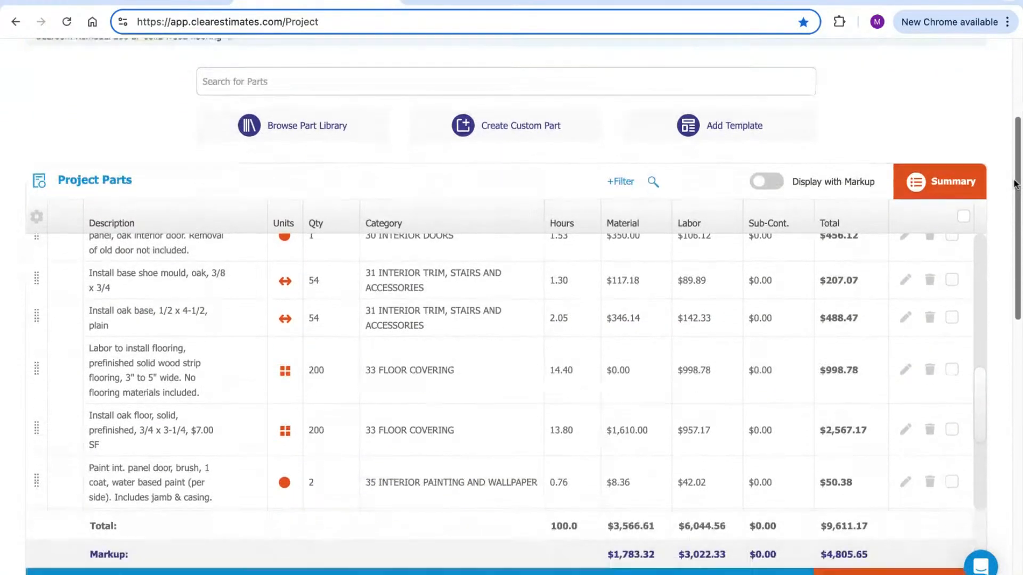
{"action": "scroll", "coordinate": [981, 378], "scroll_direction": "down", "scroll_amount": 2}
{"action": "scroll", "coordinate": [980, 374], "scroll_direction": "down", "scroll_amount": 5}
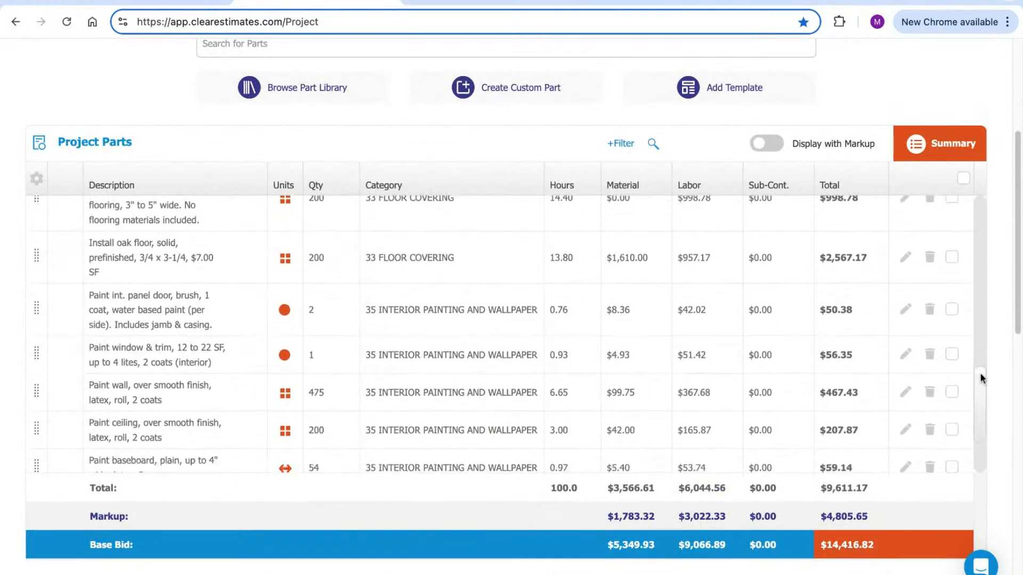
{"action": "scroll", "coordinate": [980, 375], "scroll_direction": "up", "scroll_amount": 6}
{"action": "scroll", "coordinate": [503, 333], "scroll_direction": "up", "scroll_amount": 10}
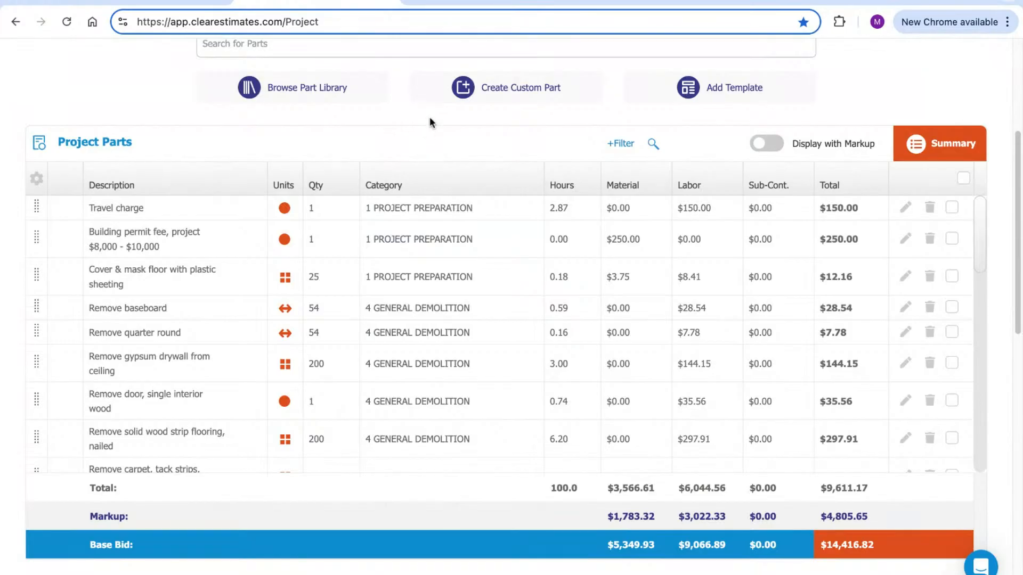
{"action": "scroll", "coordinate": [520, 158], "scroll_direction": "down", "scroll_amount": 1}
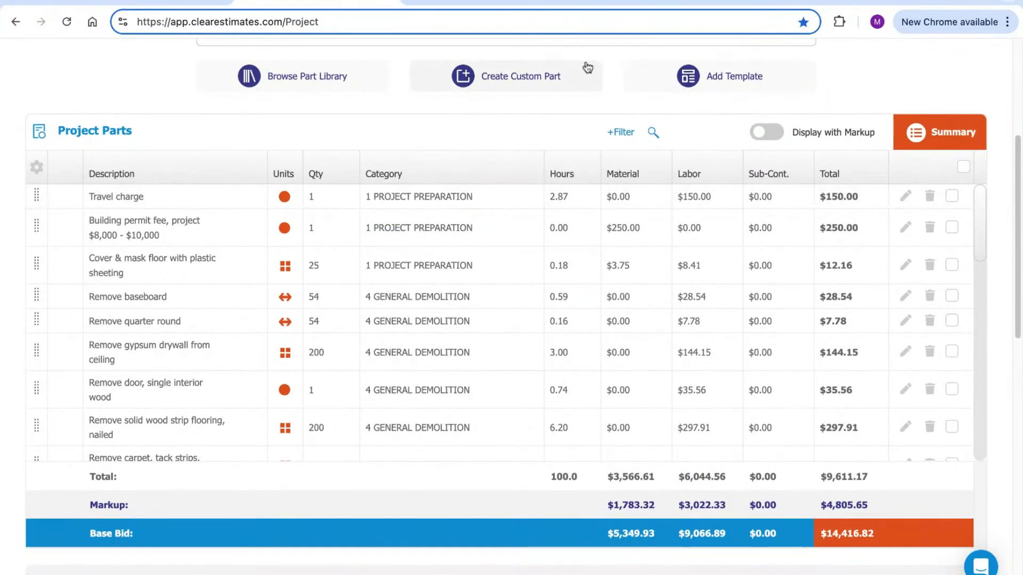
{"action": "scroll", "coordinate": [579, 116], "scroll_direction": "down", "scroll_amount": 1}
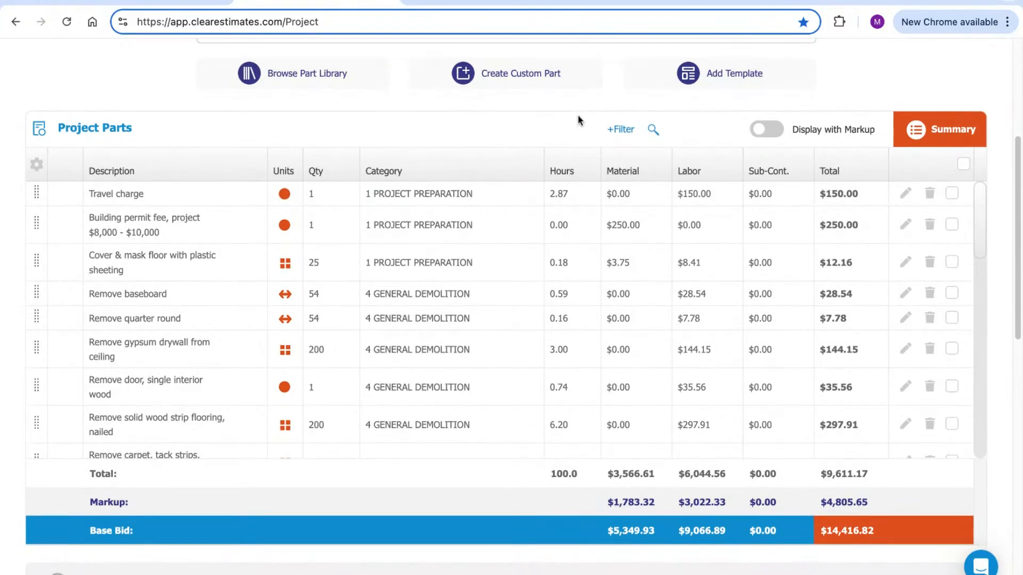
{"action": "scroll", "coordinate": [586, 127], "scroll_direction": "up", "scroll_amount": 3}
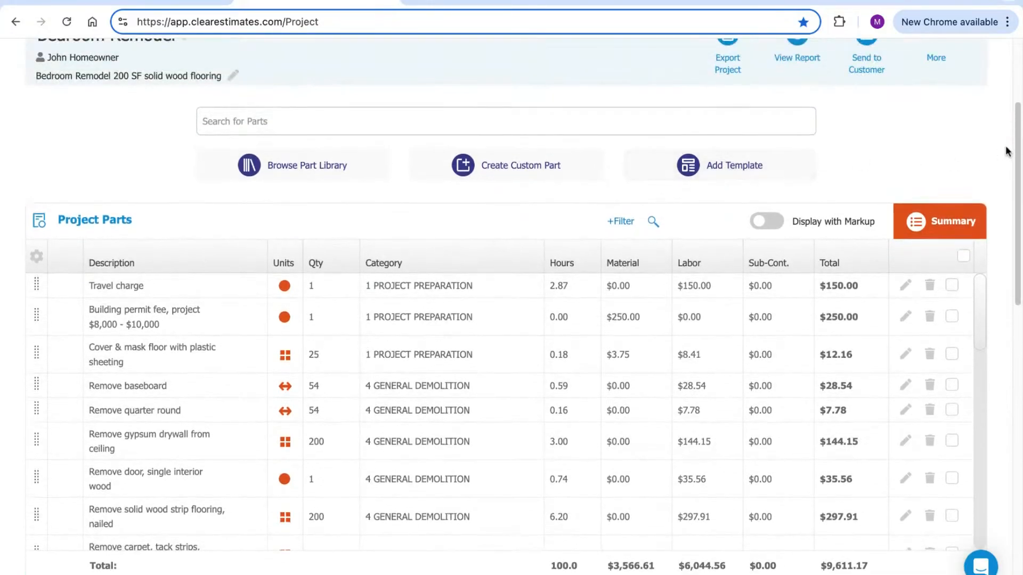
{"action": "scroll", "coordinate": [1018, 147], "scroll_direction": "down", "scroll_amount": 4}
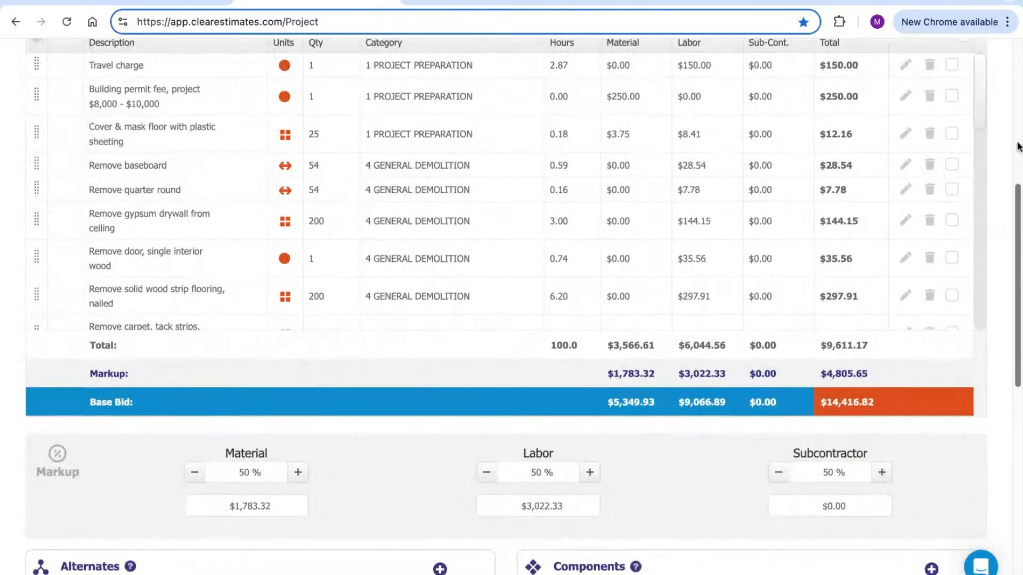
{"action": "scroll", "coordinate": [1018, 147], "scroll_direction": "down", "scroll_amount": 1}
{"action": "left_click", "coordinate": [260, 417]}
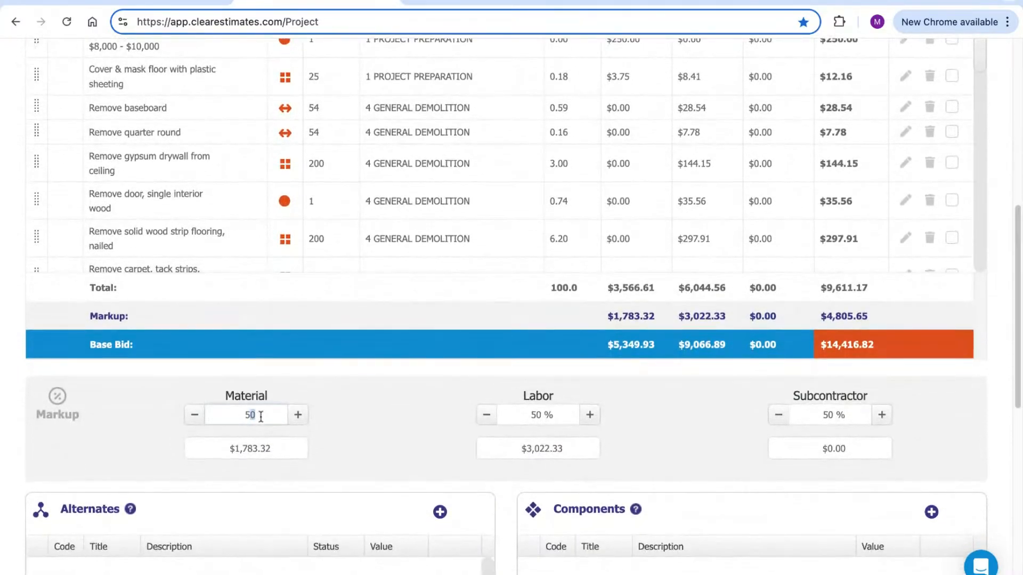
{"action": "left_click", "coordinate": [559, 416]}
{"action": "left_click_drag", "start_coordinate": [869, 315], "coordinate": [827, 317]}
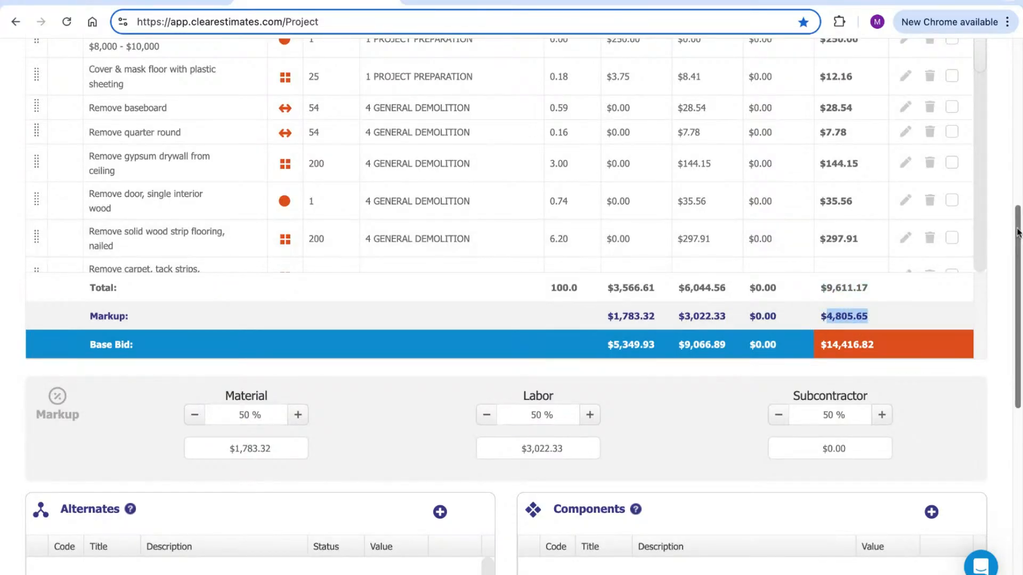
{"action": "scroll", "coordinate": [1018, 229], "scroll_direction": "down", "scroll_amount": 7}
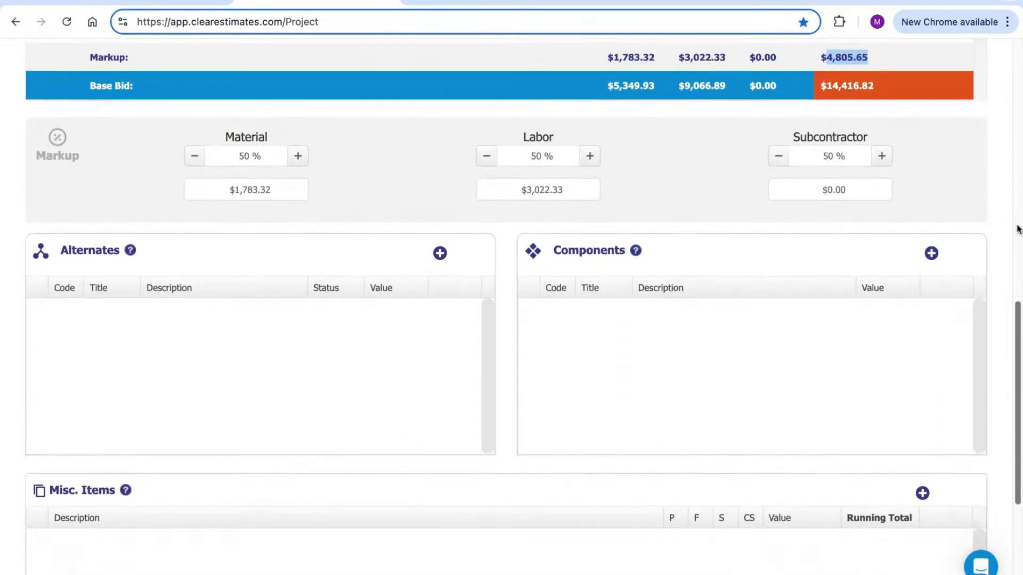
{"action": "scroll", "coordinate": [809, 417], "scroll_direction": "down", "scroll_amount": 3}
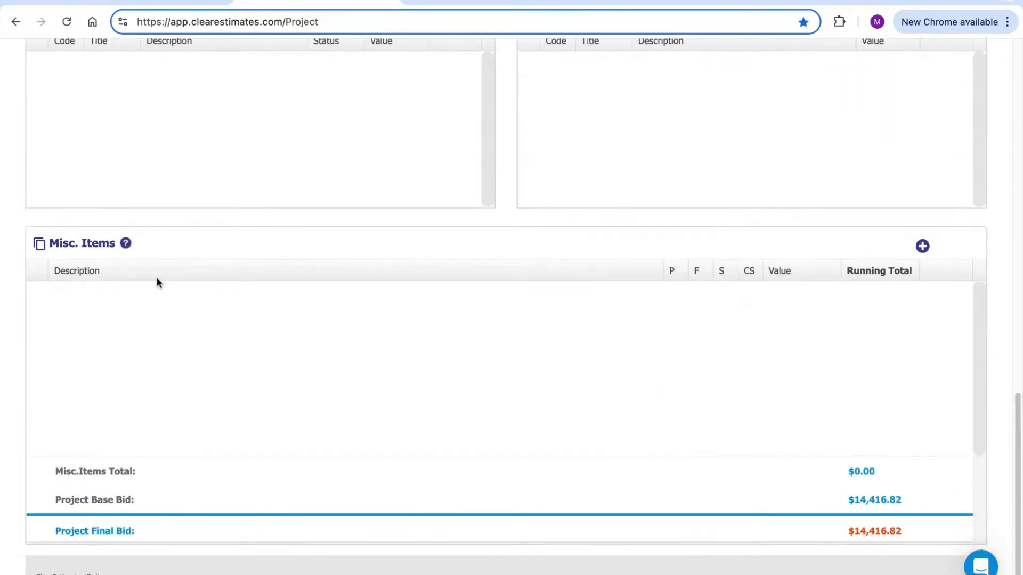
{"action": "left_click_drag", "start_coordinate": [115, 241], "coordinate": [52, 248]}
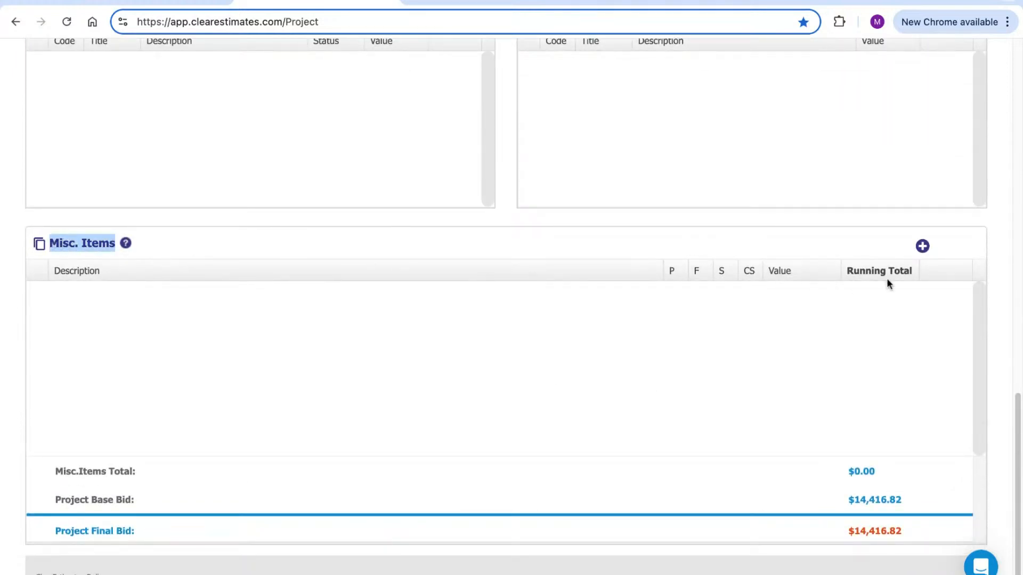
Start a misc line item described 'Sales Tax' with a percentage value of 6
{"action": "left_click", "coordinate": [922, 246]}
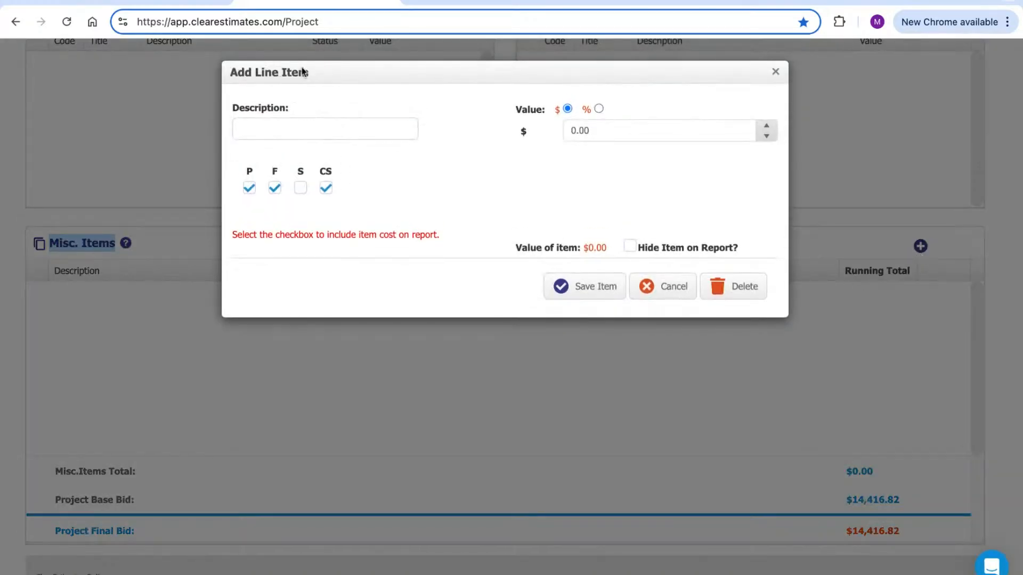
{"action": "left_click", "coordinate": [300, 132]}
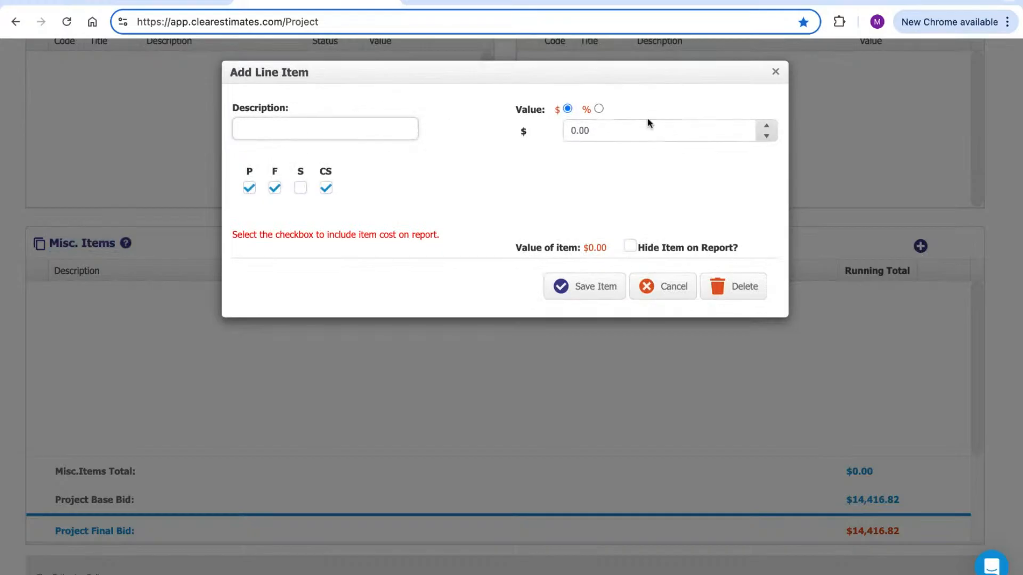
{"action": "type", "text": "Sales Tax"}
{"action": "triple_click", "coordinate": [308, 129]}
{"action": "left_click", "coordinate": [567, 108]}
{"action": "left_click", "coordinate": [599, 108]}
{"action": "left_click", "coordinate": [592, 130]}
{"action": "left_click_drag", "start_coordinate": [591, 130], "coordinate": [568, 123]}
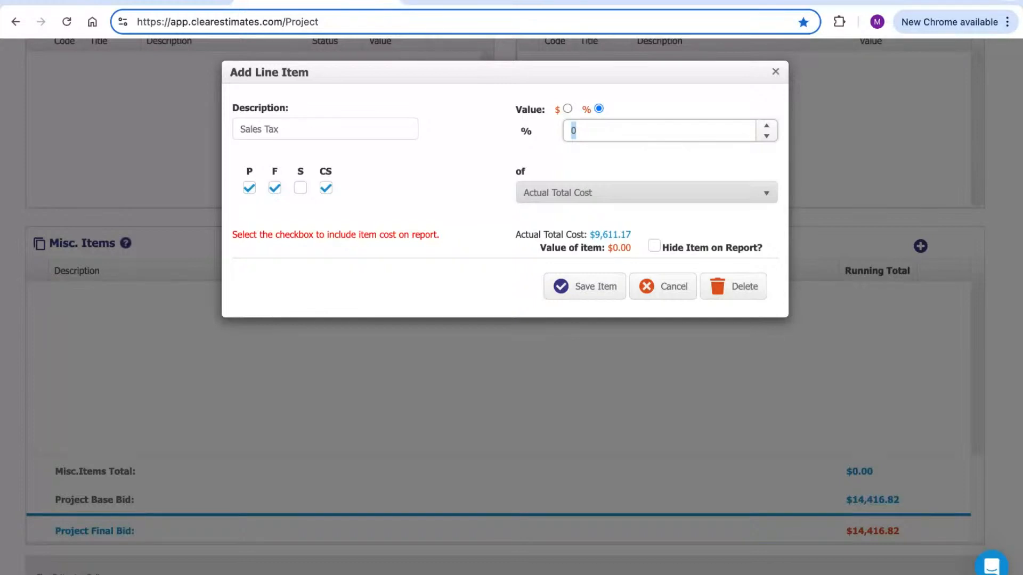
{"action": "left_click", "coordinate": [456, 152]}
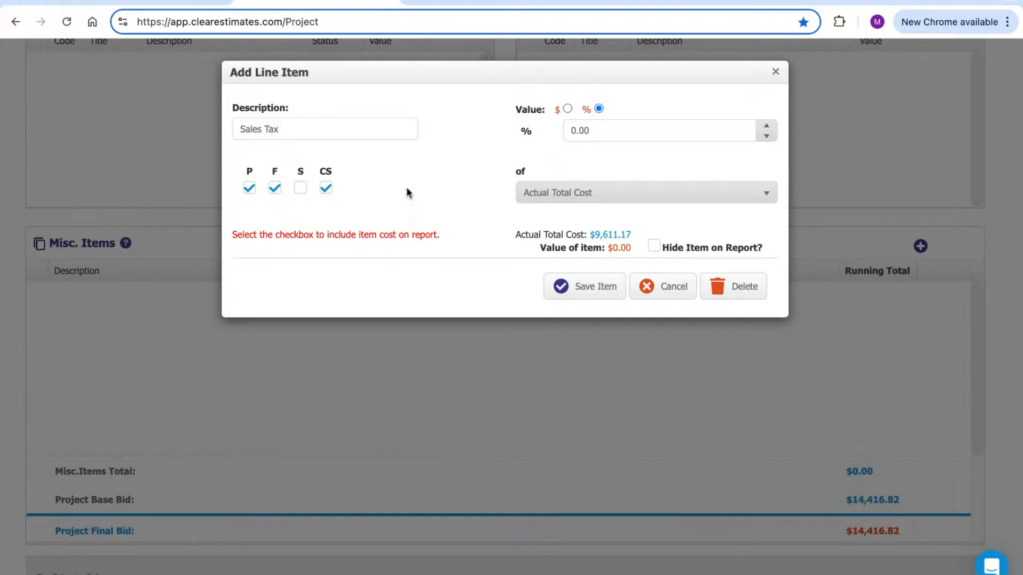
Apply the 6% Sales Tax to Actual Total Cost, giving $576.67
{"action": "triple_click", "coordinate": [306, 130]}
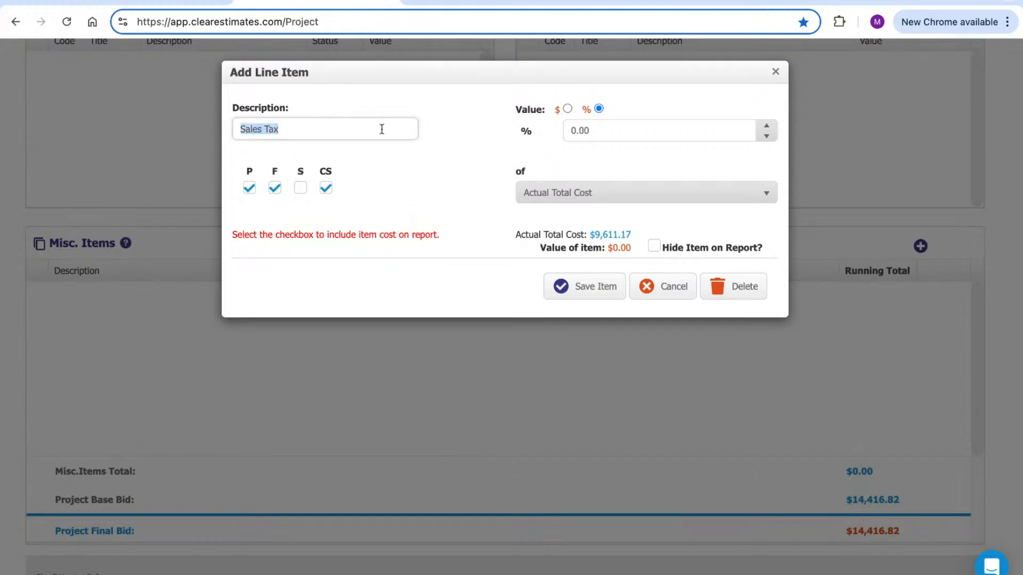
{"action": "left_click", "coordinate": [595, 136]}
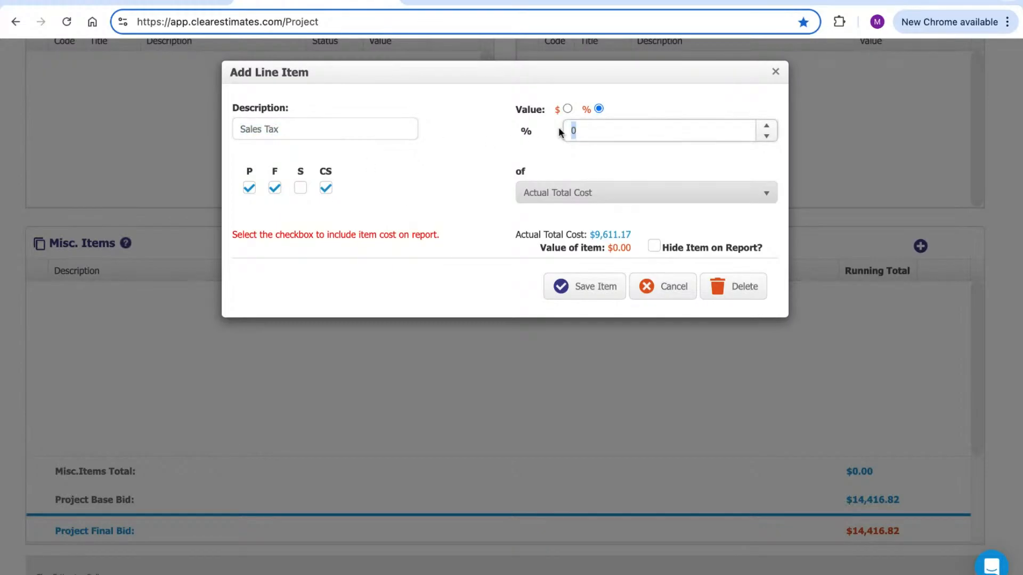
{"action": "left_click", "coordinate": [537, 158]}
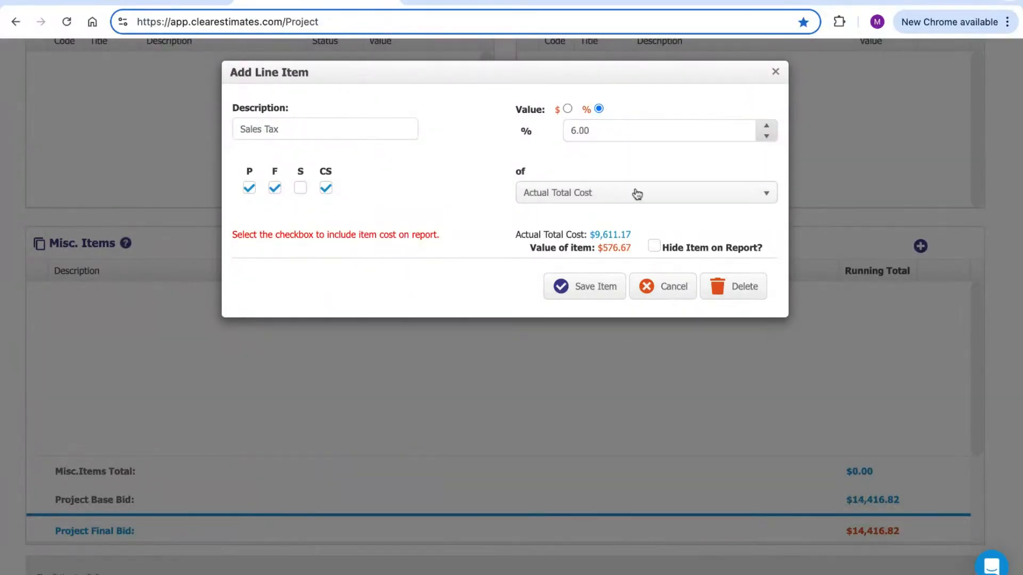
{"action": "left_click", "coordinate": [672, 195]}
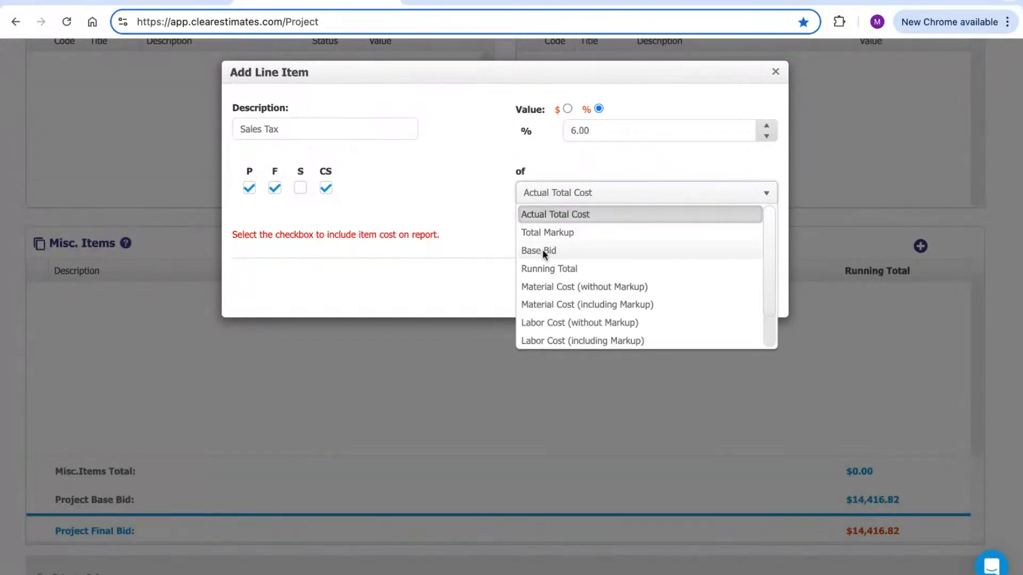
{"action": "scroll", "coordinate": [612, 276], "scroll_direction": "down", "scroll_amount": 2}
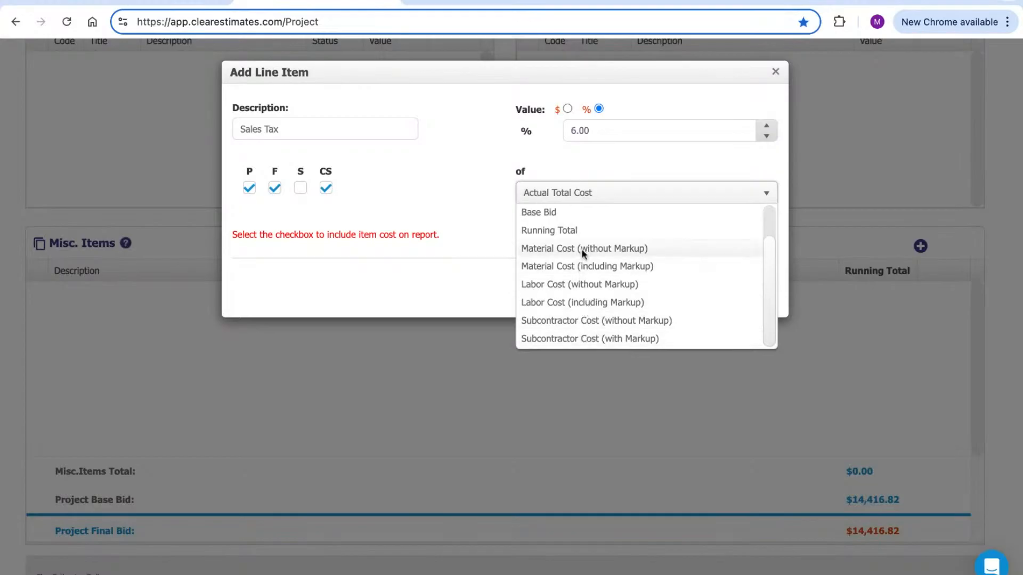
{"action": "scroll", "coordinate": [579, 289], "scroll_direction": "up", "scroll_amount": 2}
{"action": "left_click", "coordinate": [468, 217]}
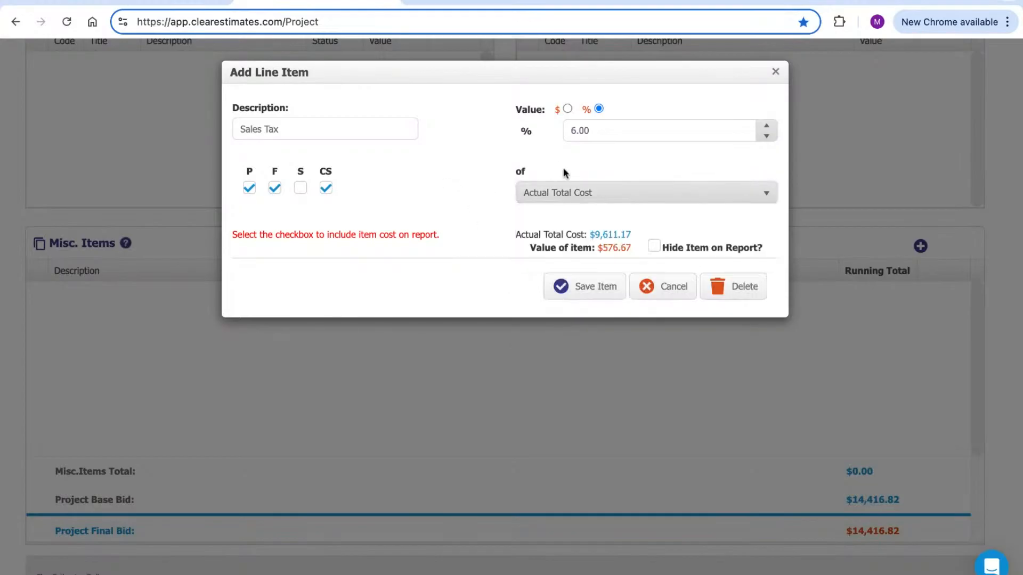
Save the Sales Tax item, bringing misc items to $576.67 and the final bid to $14,993.49
{"action": "left_click", "coordinate": [591, 291]}
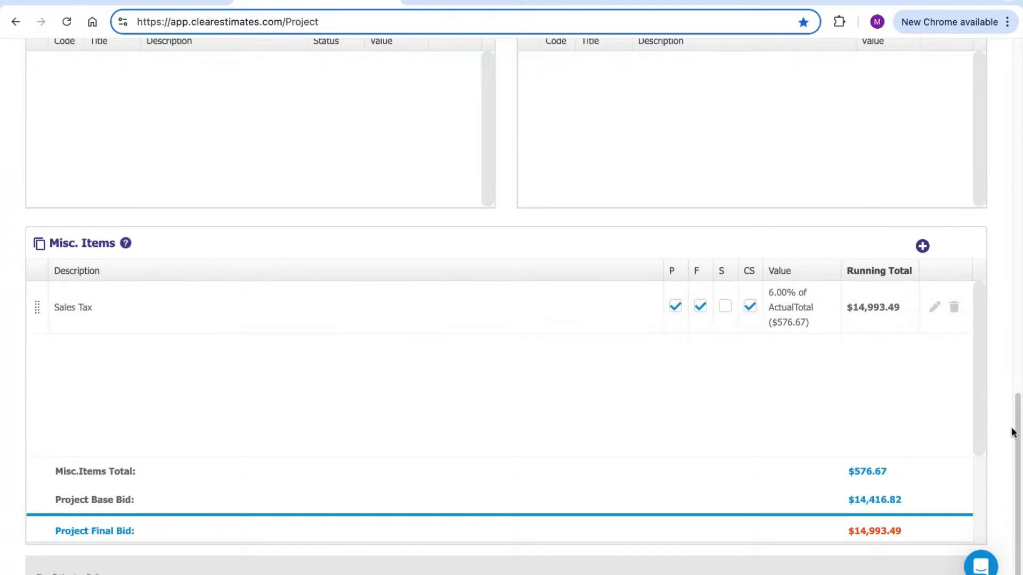
{"action": "scroll", "coordinate": [1019, 440], "scroll_direction": "up", "scroll_amount": 4}
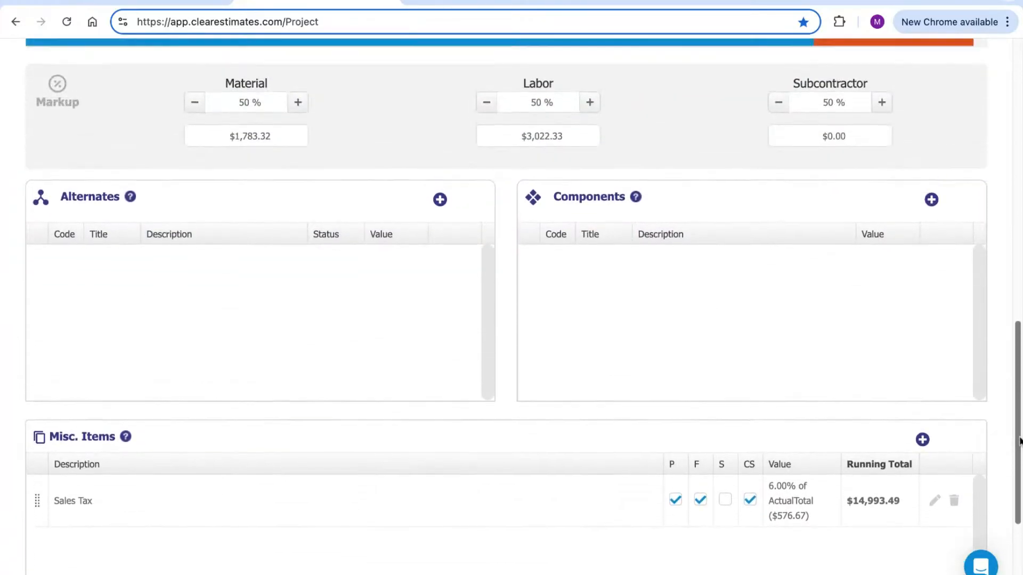
{"action": "scroll", "coordinate": [1018, 440], "scroll_direction": "up", "scroll_amount": 7}
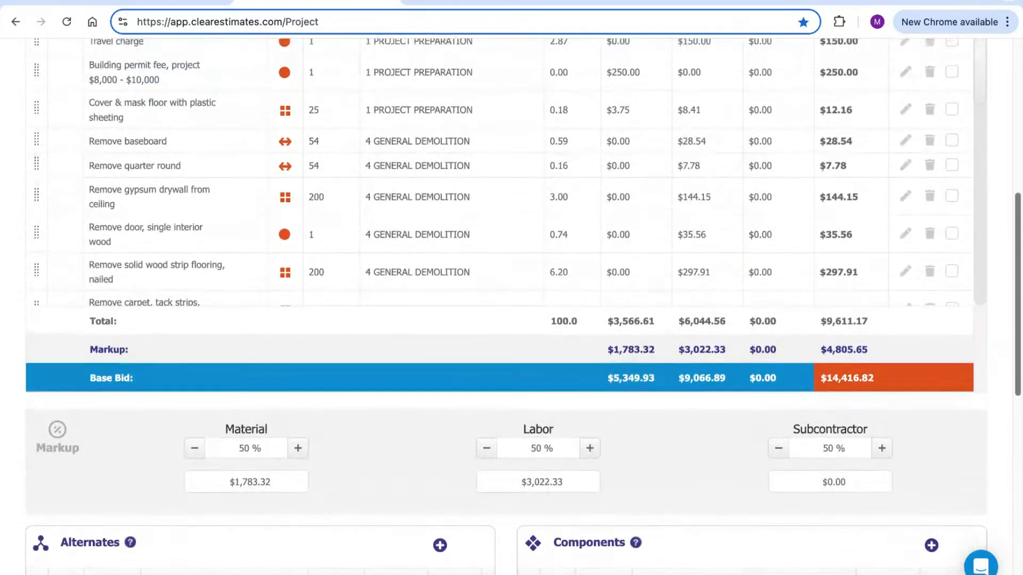
{"action": "scroll", "coordinate": [1019, 440], "scroll_direction": "up", "scroll_amount": 7}
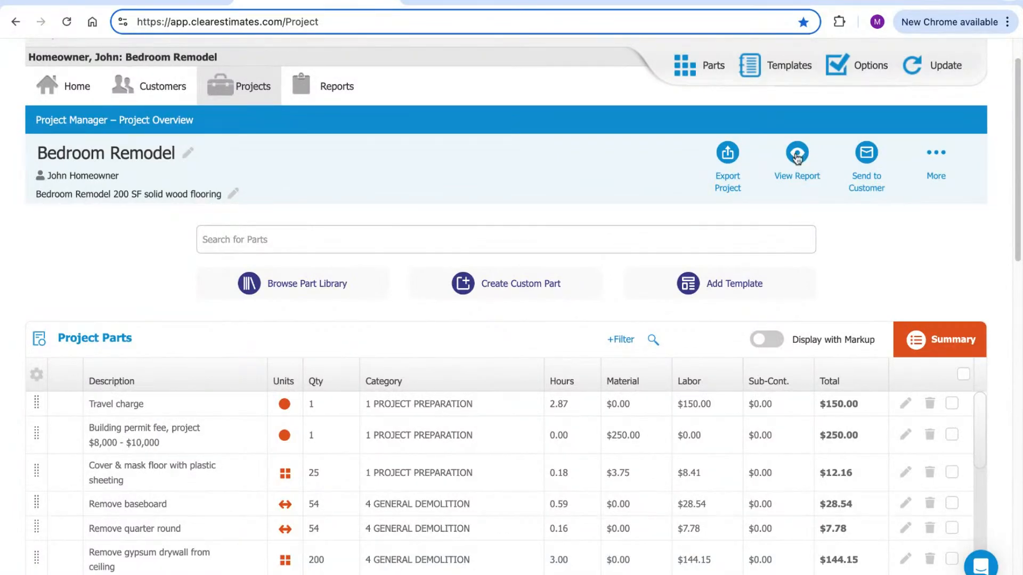
Generate the formal proposal PDF and review its Submitted by and customer heading
{"action": "left_click", "coordinate": [799, 153]}
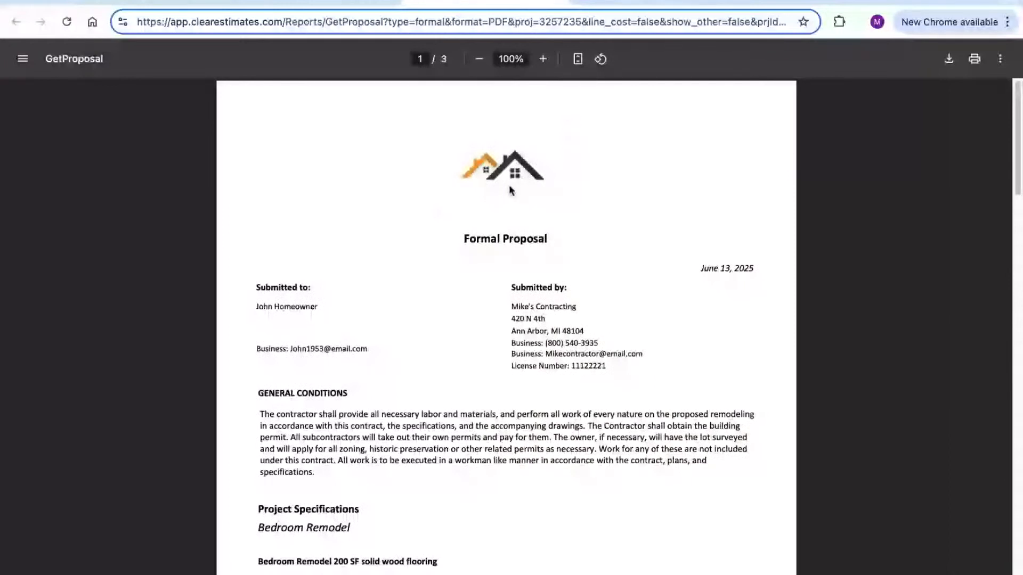
{"action": "scroll", "coordinate": [489, 197], "scroll_direction": "down", "scroll_amount": 1}
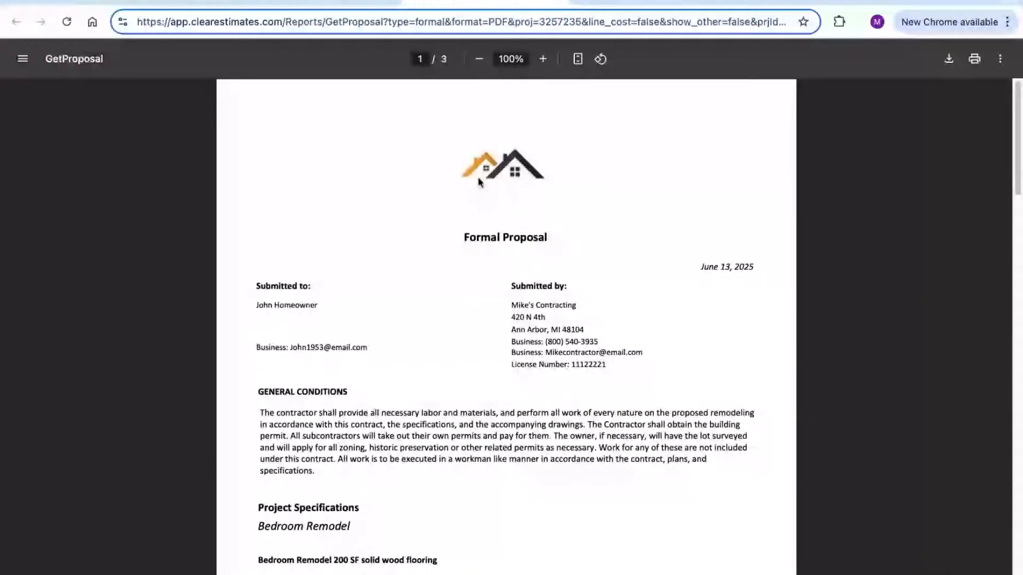
{"action": "scroll", "coordinate": [478, 176], "scroll_direction": "down", "scroll_amount": 3}
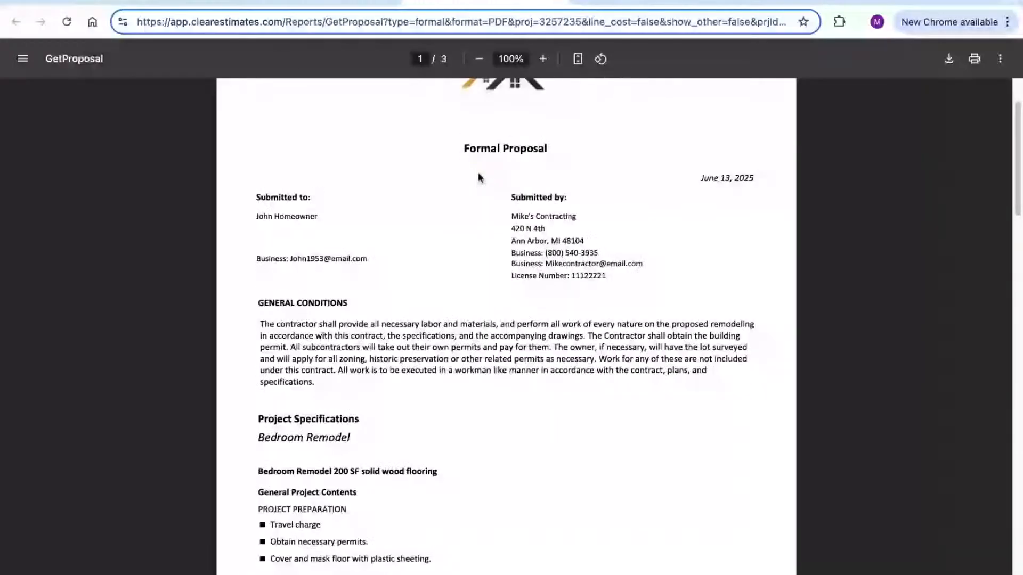
{"action": "double_click", "coordinate": [555, 199]}
{"action": "left_click", "coordinate": [548, 228]}
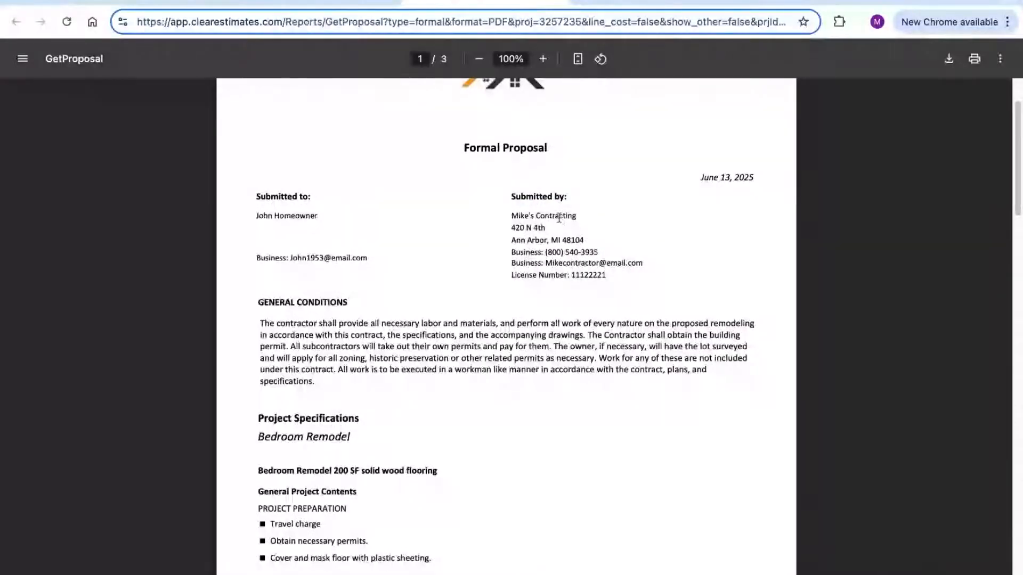
{"action": "triple_click", "coordinate": [254, 217]}
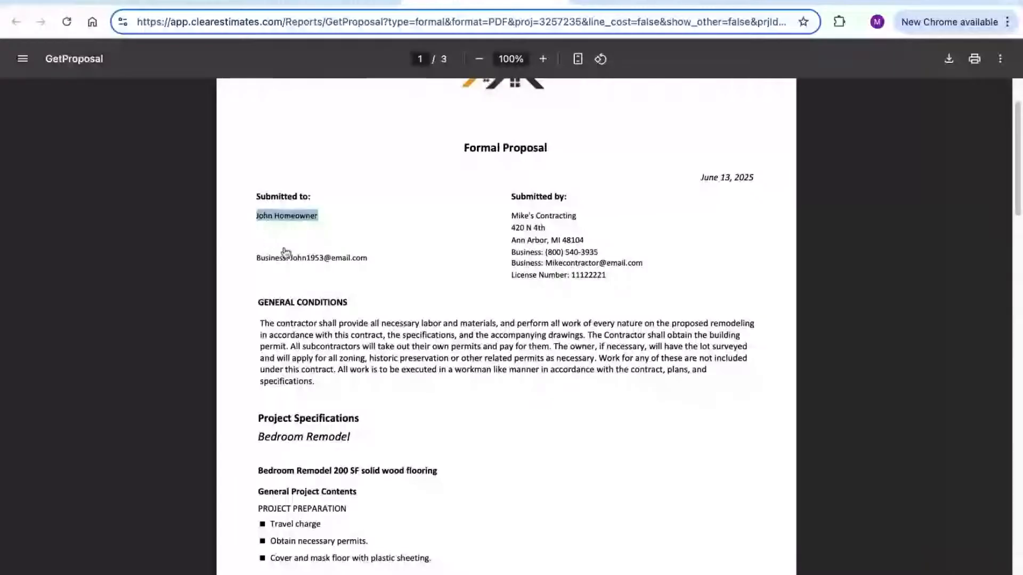
{"action": "left_click", "coordinate": [323, 236]}
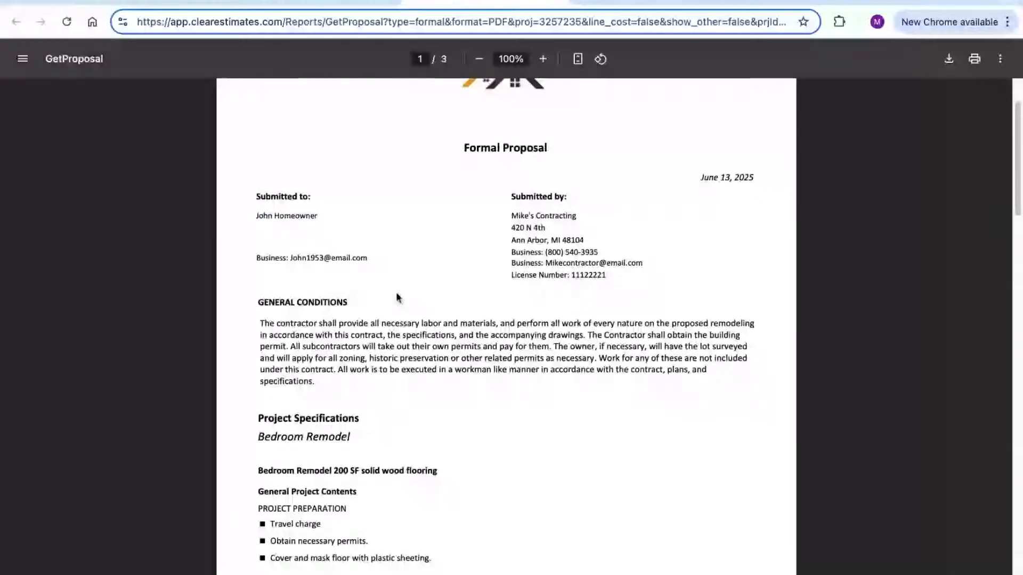
Read through the General Conditions and specifications down to the quarter round removal line
{"action": "scroll", "coordinate": [414, 256], "scroll_direction": "down", "scroll_amount": 1}
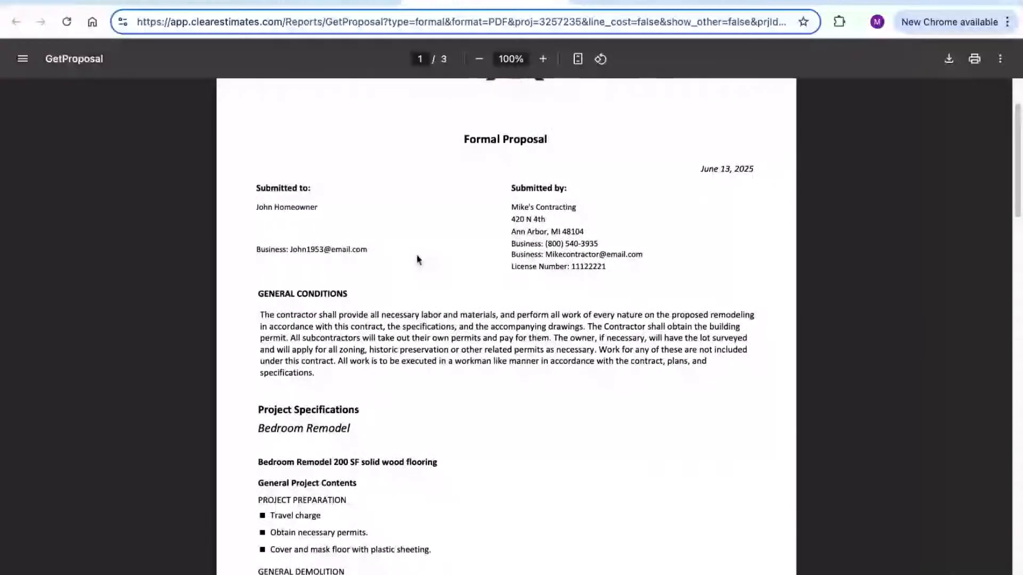
{"action": "scroll", "coordinate": [418, 260], "scroll_direction": "down", "scroll_amount": 2}
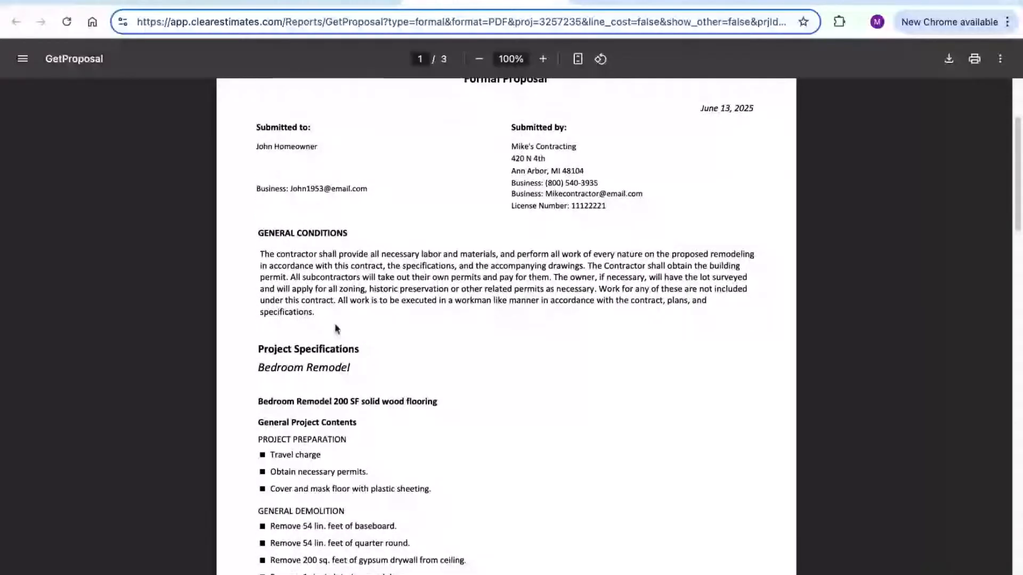
{"action": "triple_click", "coordinate": [258, 253]}
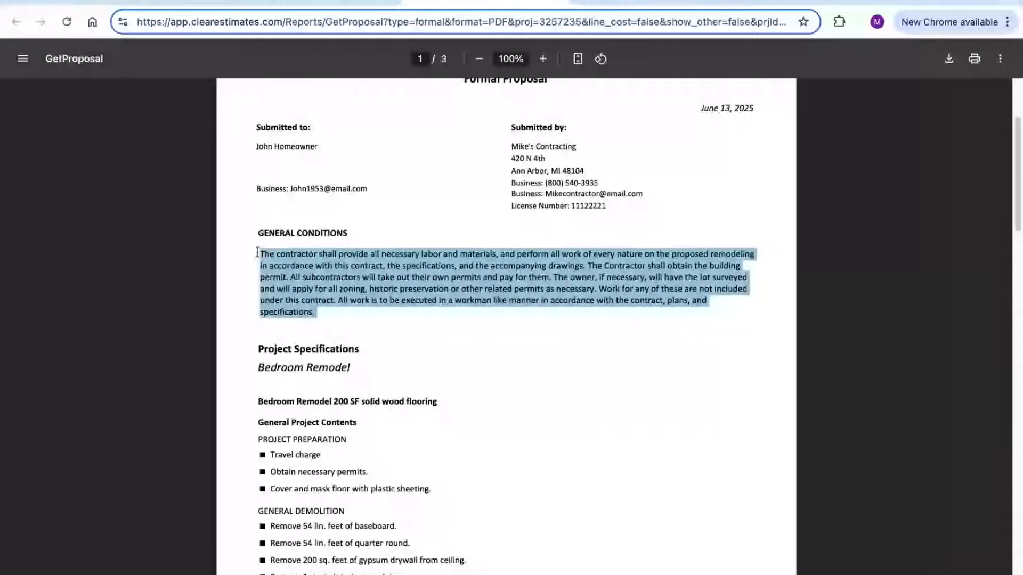
{"action": "left_click", "coordinate": [353, 324]}
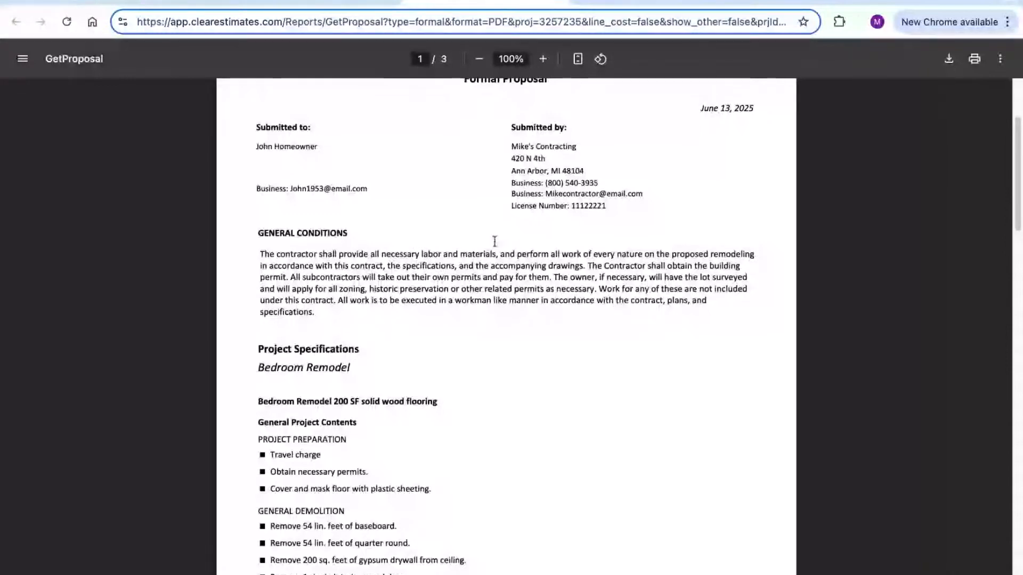
{"action": "scroll", "coordinate": [649, 242], "scroll_direction": "down", "scroll_amount": 5}
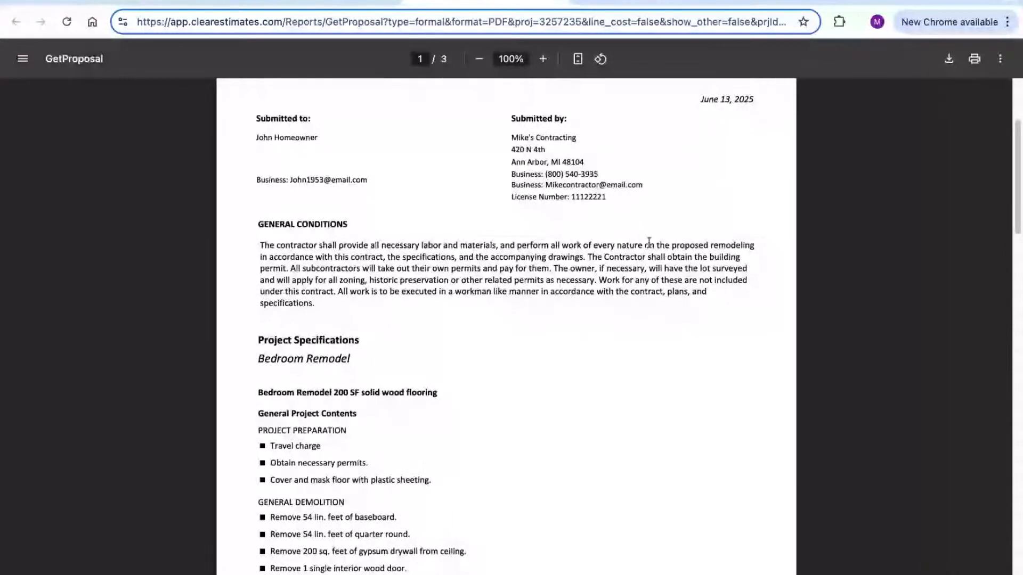
{"action": "scroll", "coordinate": [649, 248], "scroll_direction": "down", "scroll_amount": 2}
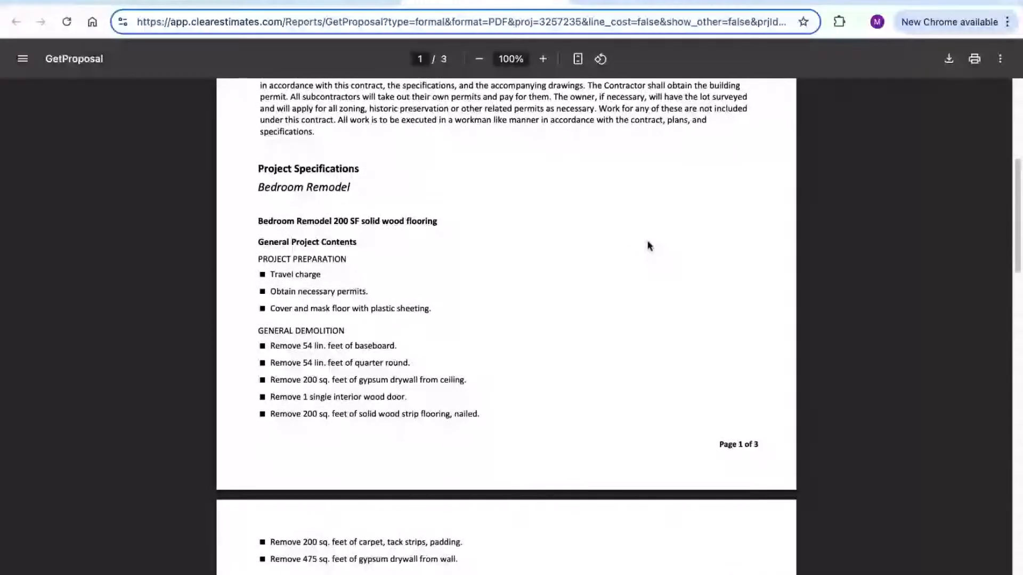
{"action": "scroll", "coordinate": [648, 245], "scroll_direction": "down", "scroll_amount": 1}
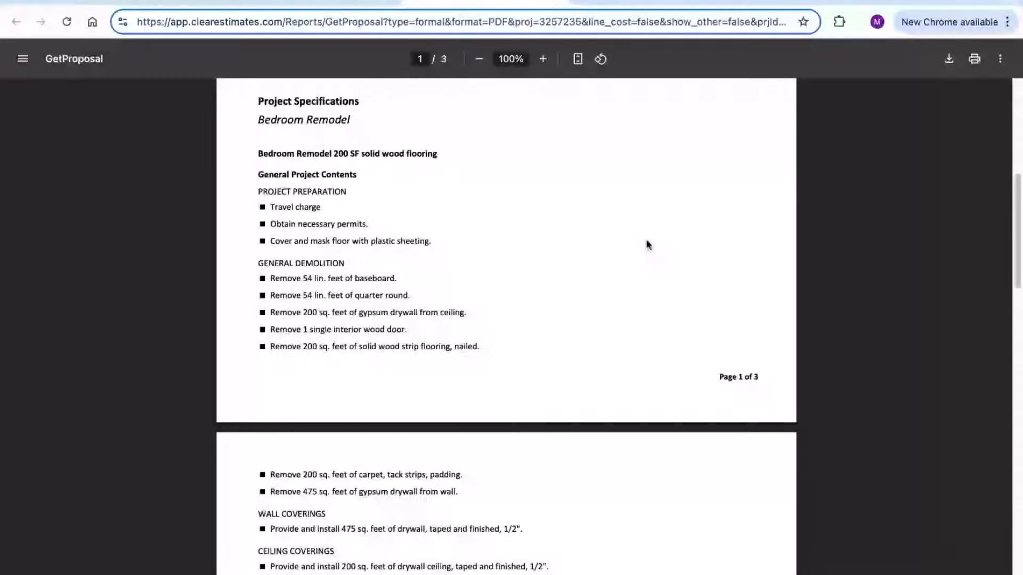
{"action": "scroll", "coordinate": [646, 241], "scroll_direction": "down", "scroll_amount": 1}
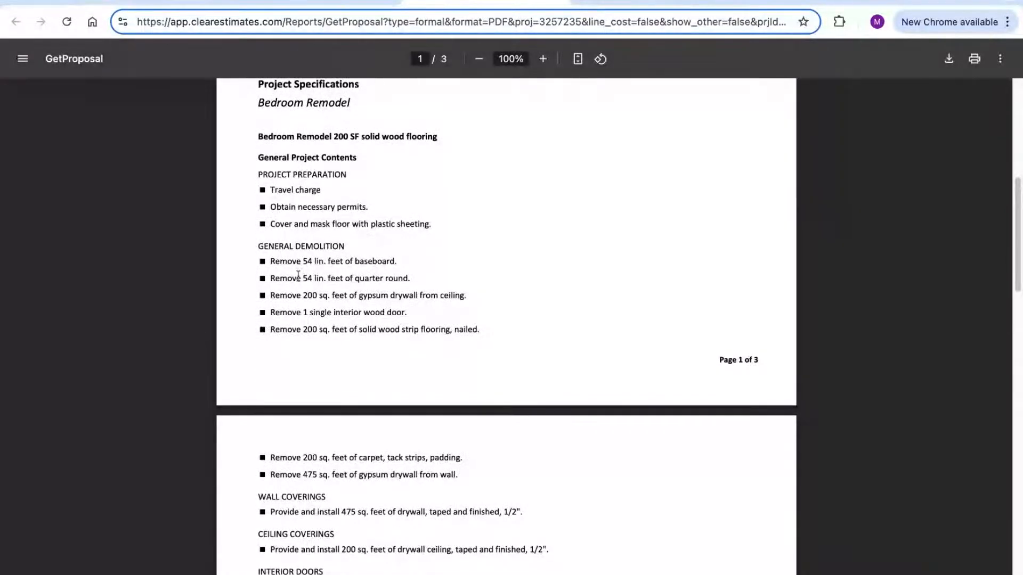
{"action": "left_click_drag", "start_coordinate": [273, 284], "coordinate": [425, 276]}
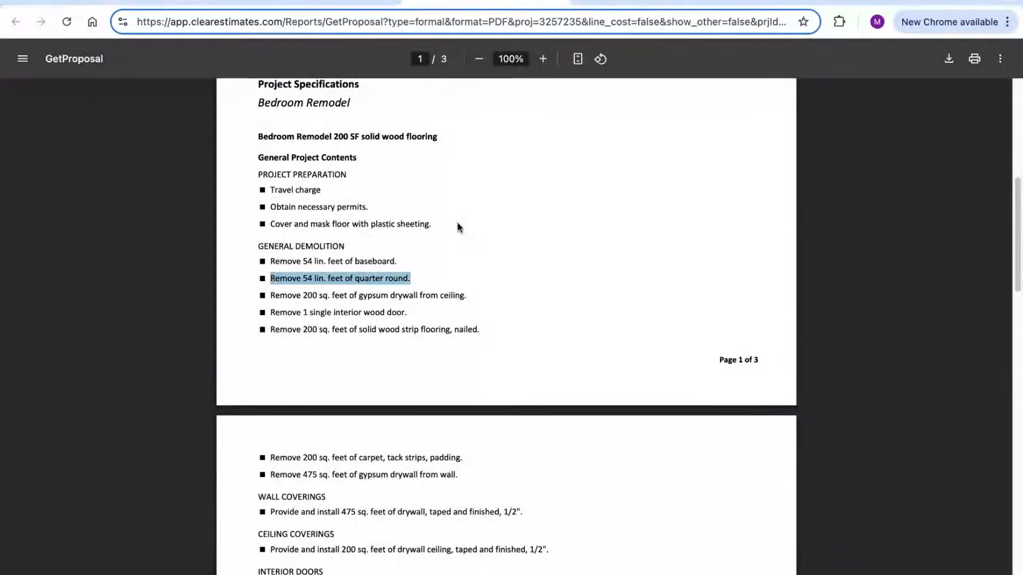
{"action": "left_click_drag", "start_coordinate": [349, 174], "coordinate": [257, 175]}
{"action": "scroll", "coordinate": [522, 212], "scroll_direction": "down", "scroll_amount": 1}
{"action": "scroll", "coordinate": [551, 245], "scroll_direction": "down", "scroll_amount": 5}
{"action": "scroll", "coordinate": [553, 245], "scroll_direction": "down", "scroll_amount": 6}
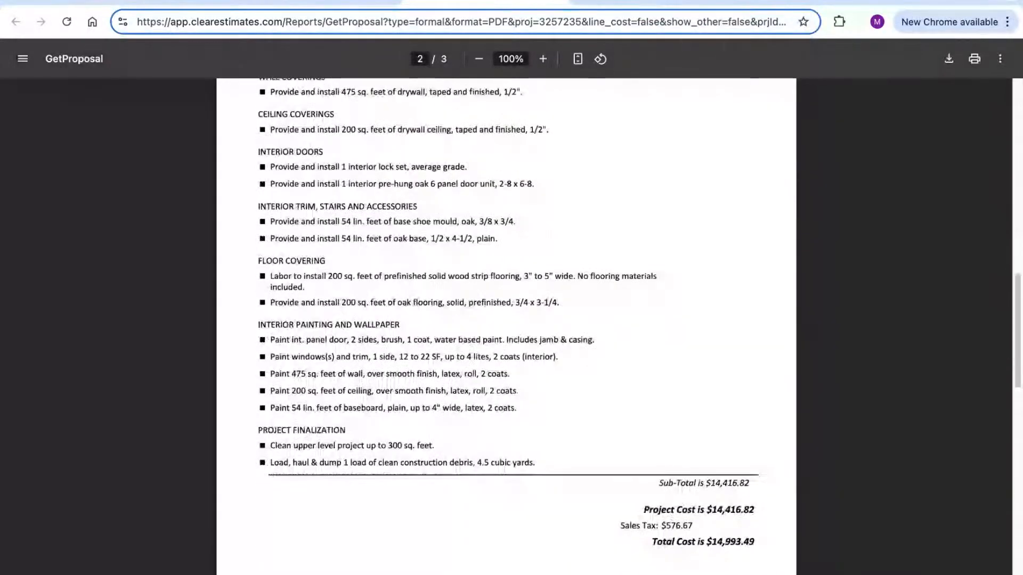
{"action": "left_click_drag", "start_coordinate": [750, 481], "coordinate": [659, 479]}
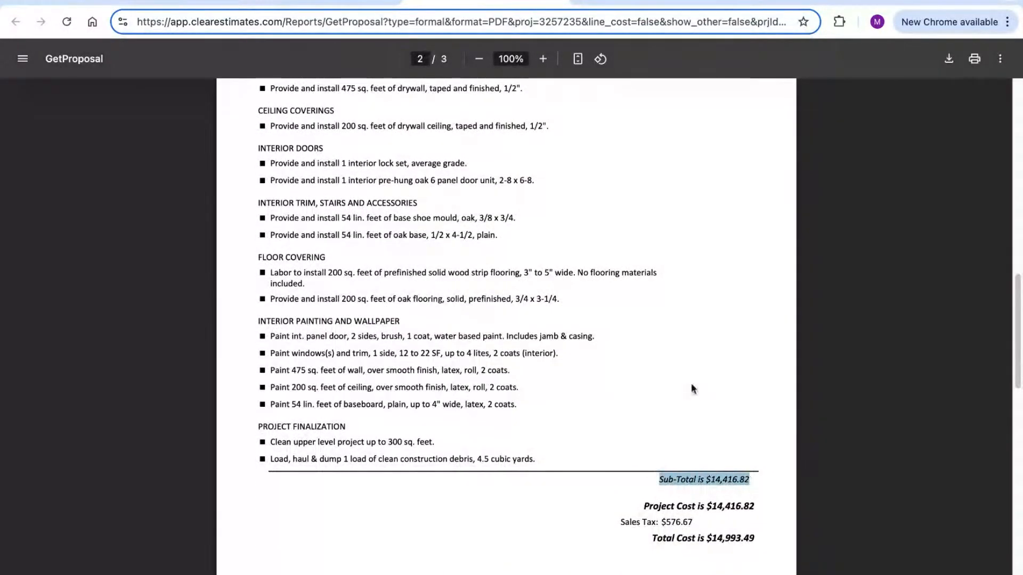
{"action": "scroll", "coordinate": [691, 394], "scroll_direction": "down", "scroll_amount": 1}
{"action": "scroll", "coordinate": [691, 376], "scroll_direction": "down", "scroll_amount": 2}
{"action": "left_click_drag", "start_coordinate": [711, 416], "coordinate": [630, 400]}
{"action": "left_click_drag", "start_coordinate": [757, 418], "coordinate": [653, 418]}
{"action": "left_click", "coordinate": [598, 440]}
{"action": "scroll", "coordinate": [565, 380], "scroll_direction": "down", "scroll_amount": 3}
{"action": "scroll", "coordinate": [564, 377], "scroll_direction": "down", "scroll_amount": 5}
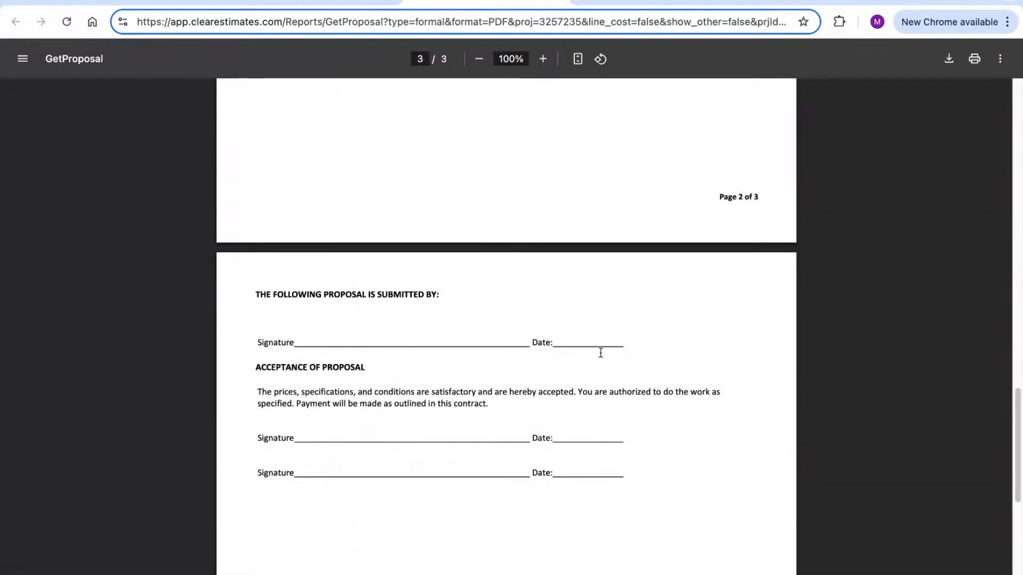
{"action": "scroll", "coordinate": [606, 356], "scroll_direction": "up", "scroll_amount": 10}
{"action": "scroll", "coordinate": [605, 356], "scroll_direction": "up", "scroll_amount": 15}
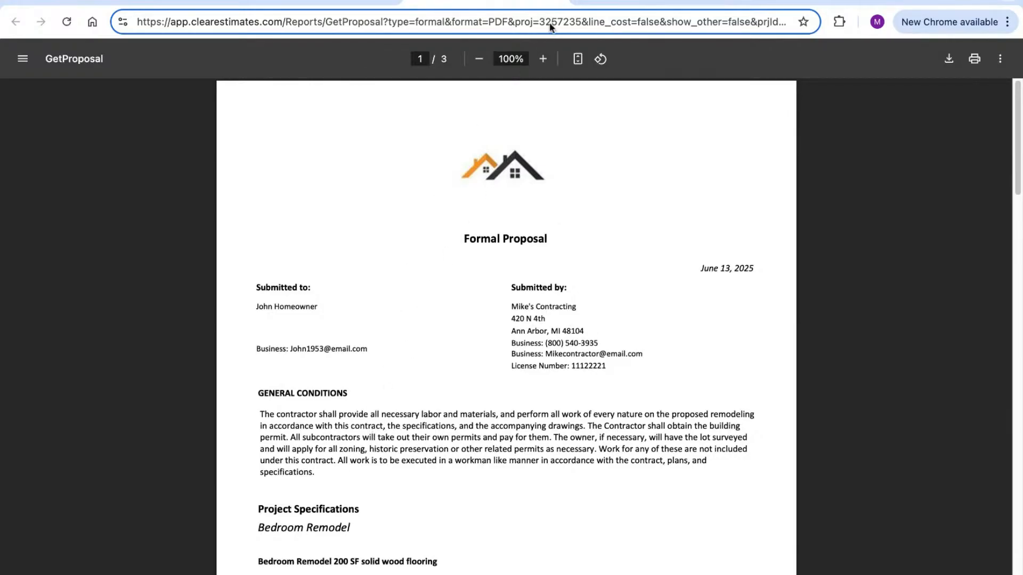
Leave the proposal PDF and open the customer's record for editing in Customers
{"action": "left_click", "coordinate": [556, 0]}
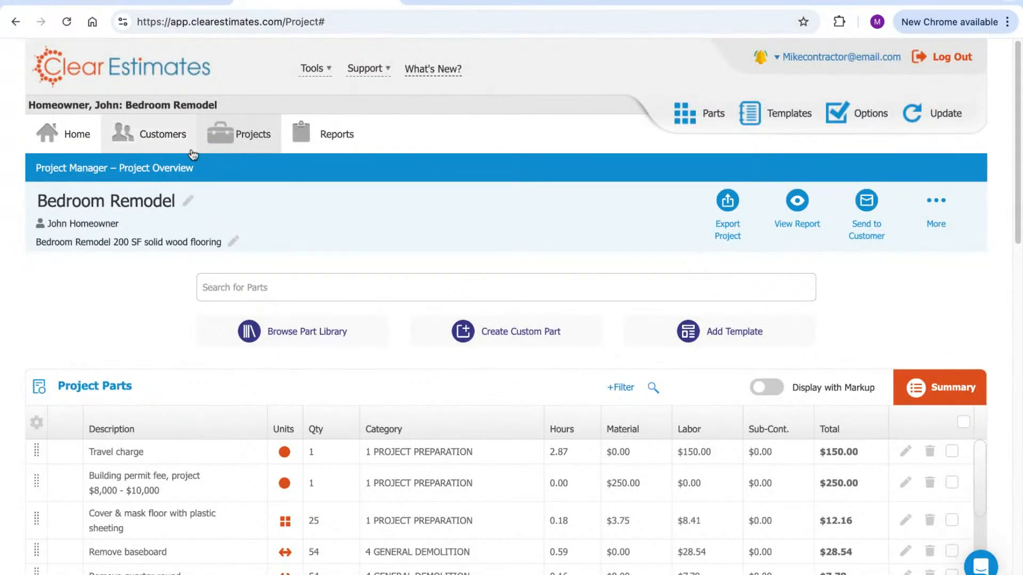
{"action": "left_click", "coordinate": [157, 137]}
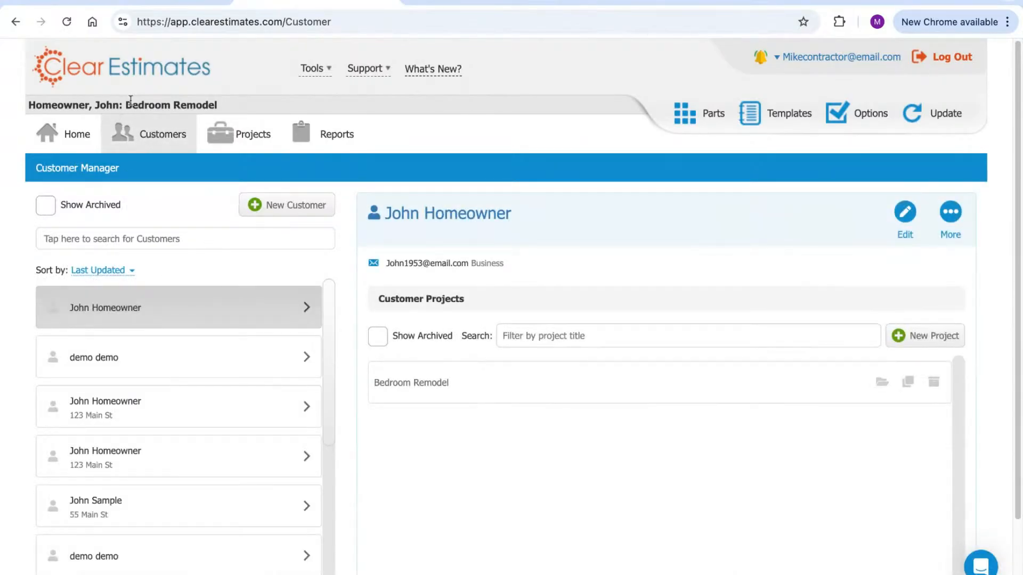
{"action": "left_click_drag", "start_coordinate": [121, 105], "coordinate": [28, 105]}
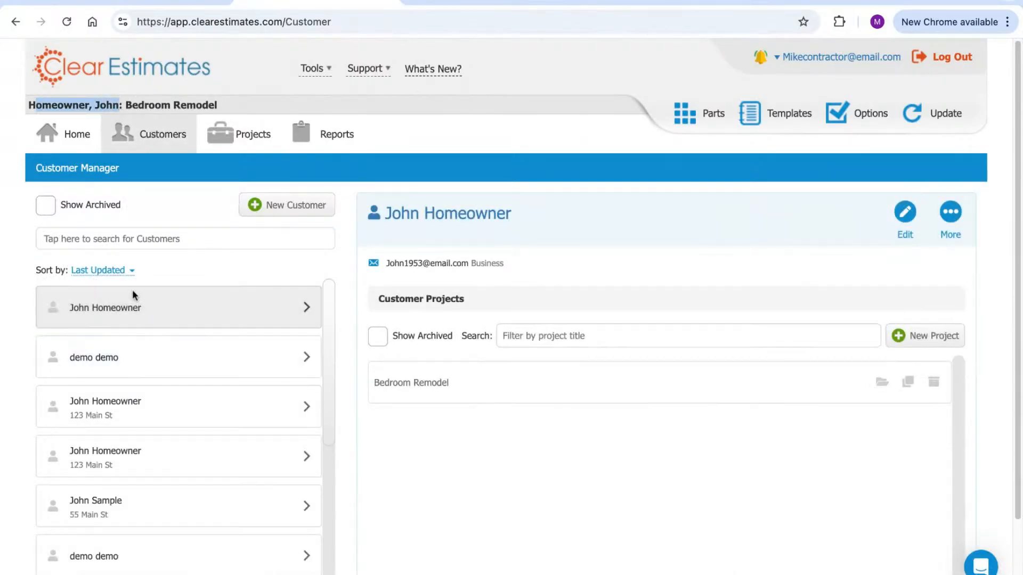
{"action": "left_click", "coordinate": [905, 214]}
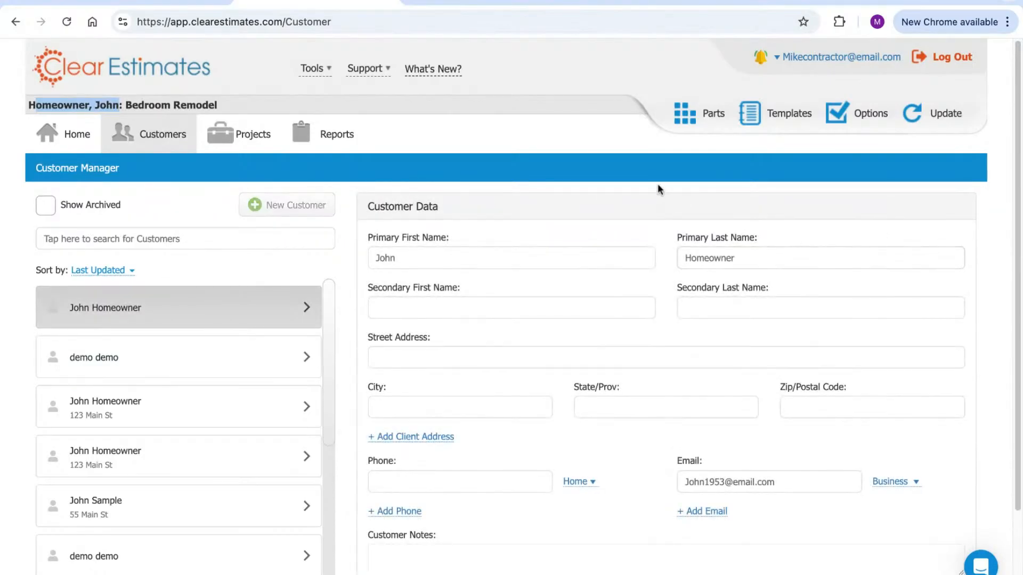
{"action": "scroll", "coordinate": [657, 192], "scroll_direction": "down", "scroll_amount": 2}
Enter the customer's street address, city, state and ZIP code
{"action": "left_click", "coordinate": [488, 337]}
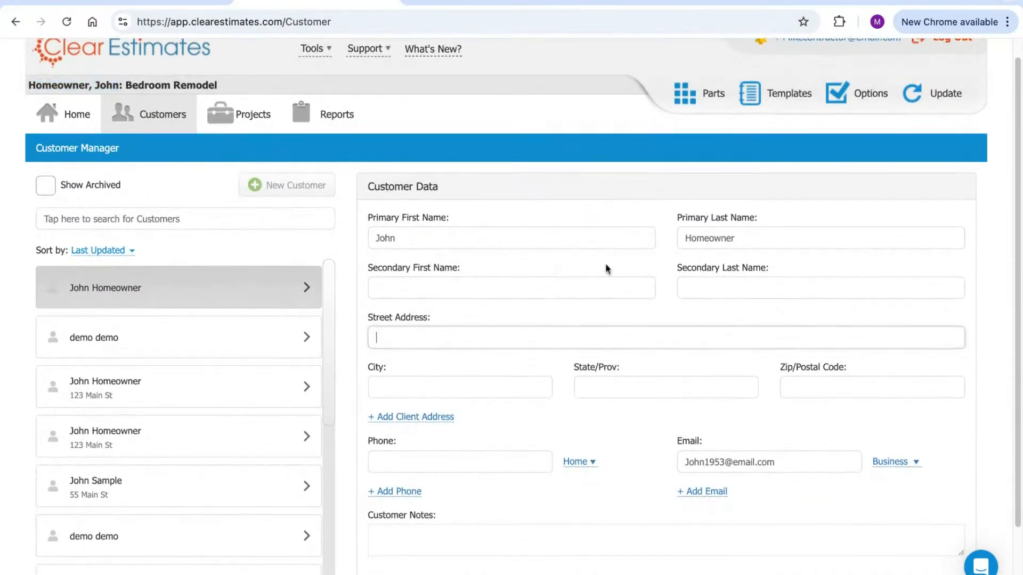
{"action": "type", "text": "123 Main St"}
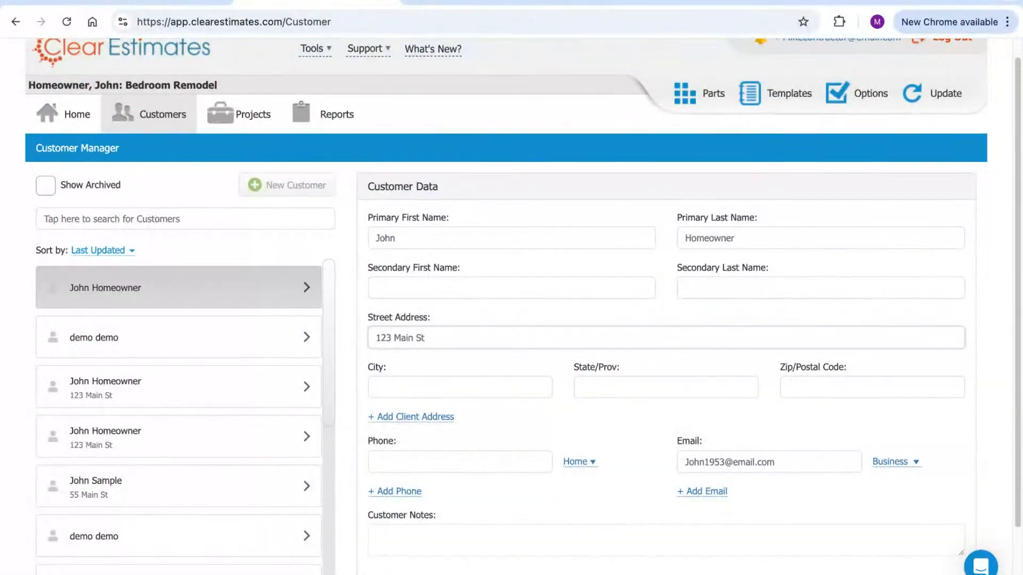
{"action": "key", "text": "Tab"}
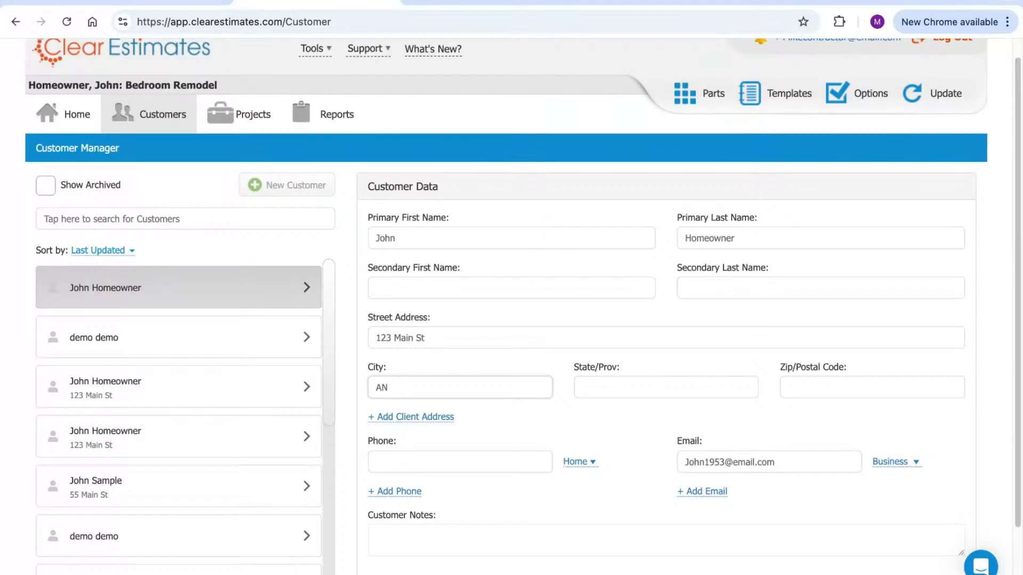
{"action": "key", "text": "Tab"}
{"action": "type", "text": "MI"}
{"action": "key", "text": "Tab"}
{"action": "type", "text": "48904"}
{"action": "key", "text": "Tab"}
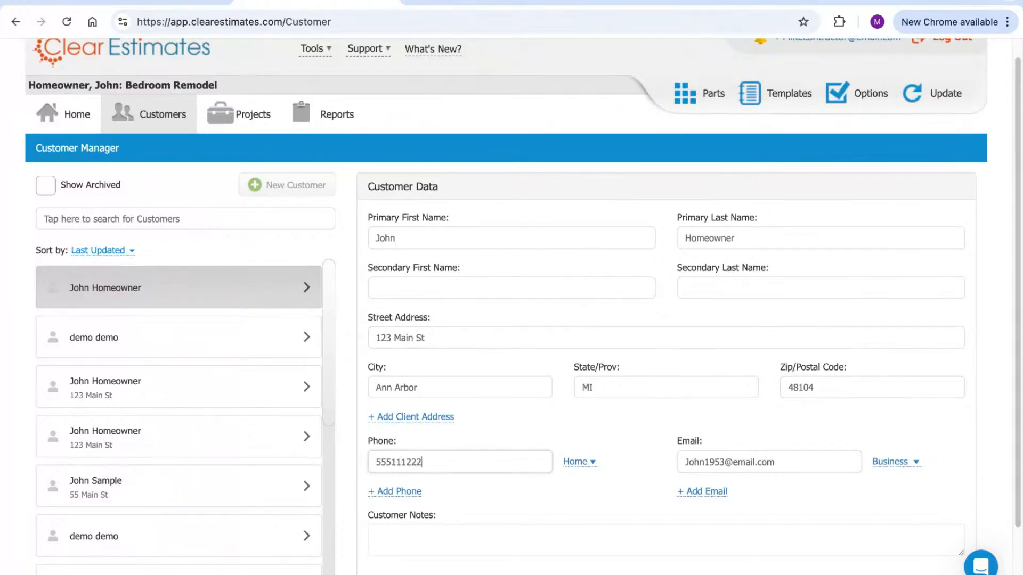
Enter the customer's home phone number and save the updated record
{"action": "left_click", "coordinate": [603, 426]}
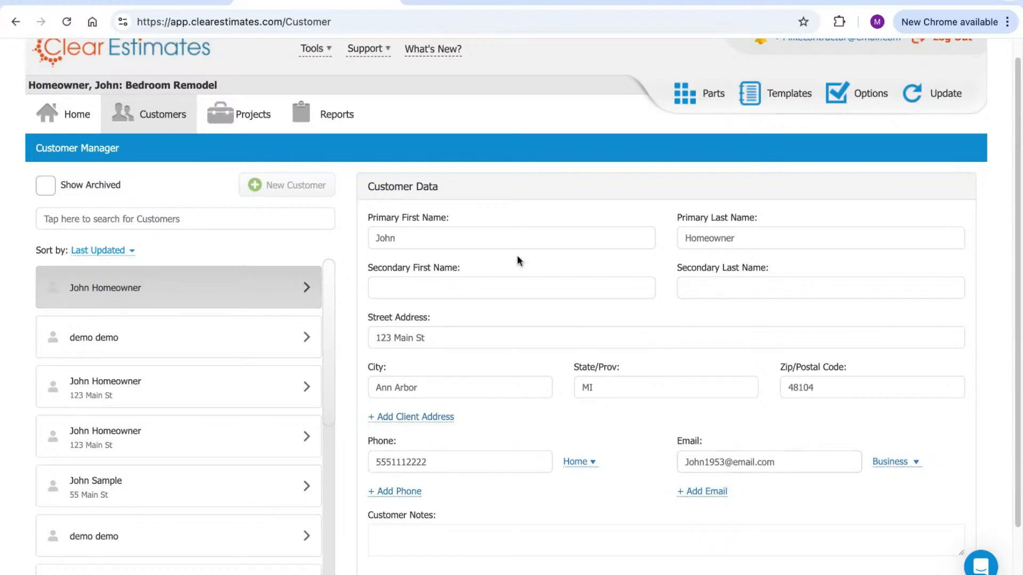
{"action": "left_click", "coordinate": [438, 283]}
{"action": "key", "text": "shift+Tab"}
{"action": "left_click", "coordinate": [452, 282]}
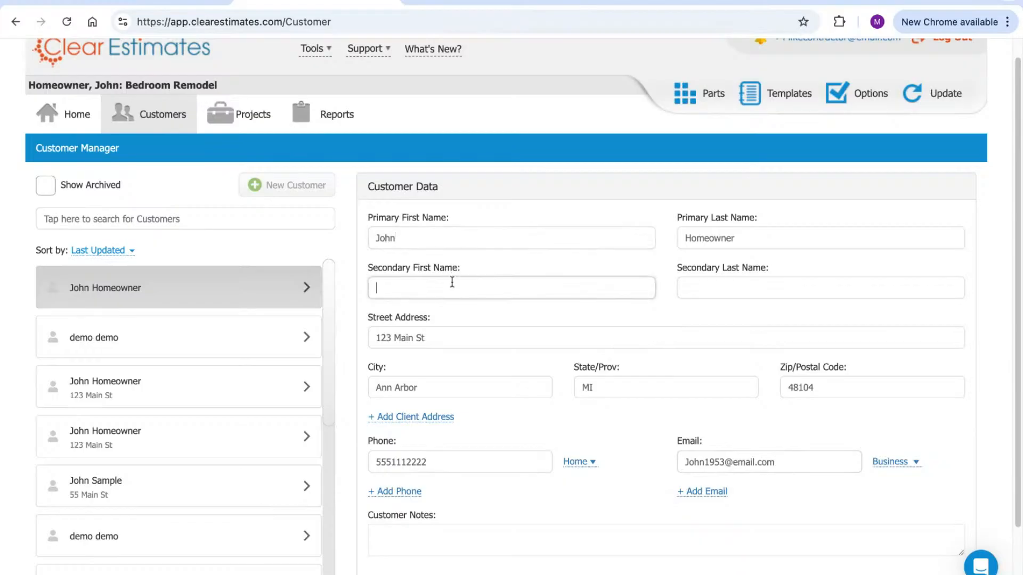
{"action": "left_click", "coordinate": [449, 246]}
{"action": "left_click", "coordinate": [449, 288]}
{"action": "left_click", "coordinate": [451, 244]}
{"action": "left_click", "coordinate": [447, 284]}
{"action": "scroll", "coordinate": [573, 281], "scroll_direction": "down", "scroll_amount": 3}
{"action": "left_click", "coordinate": [939, 528]}
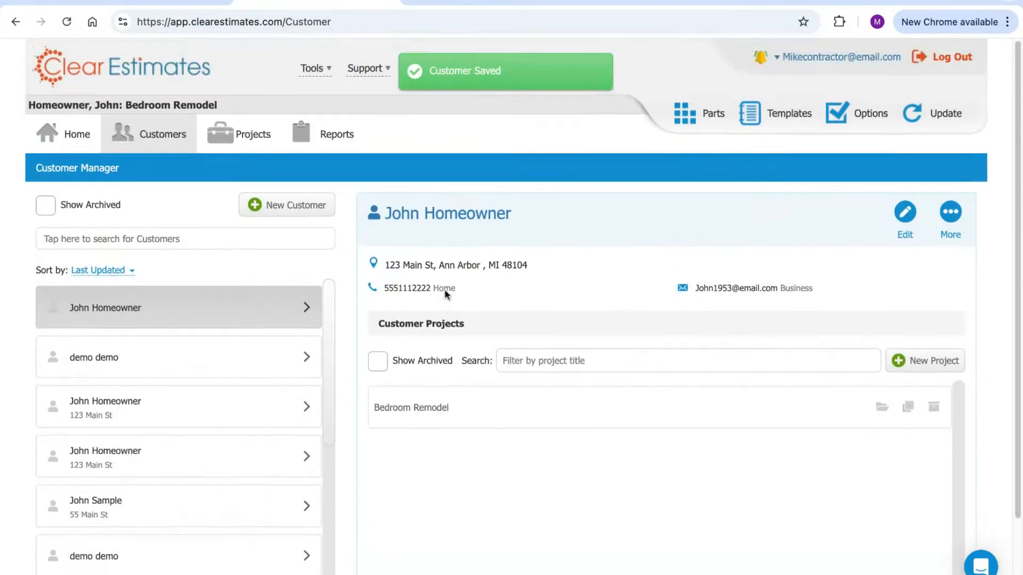
Open the project's Reports and review the Preliminary report's Print Preview output choices
{"action": "left_click", "coordinate": [329, 138]}
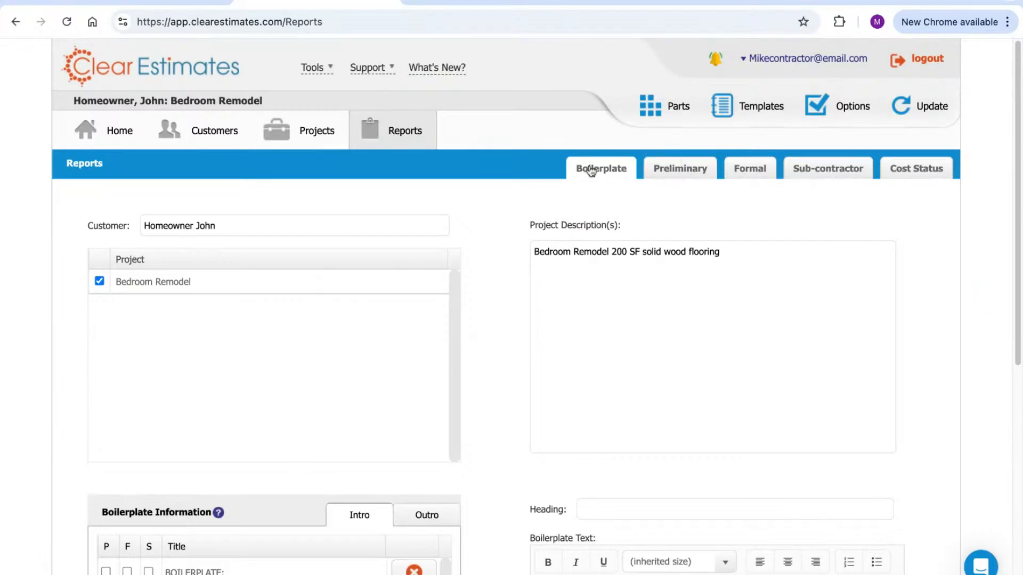
{"action": "scroll", "coordinate": [695, 176], "scroll_direction": "down", "scroll_amount": 1}
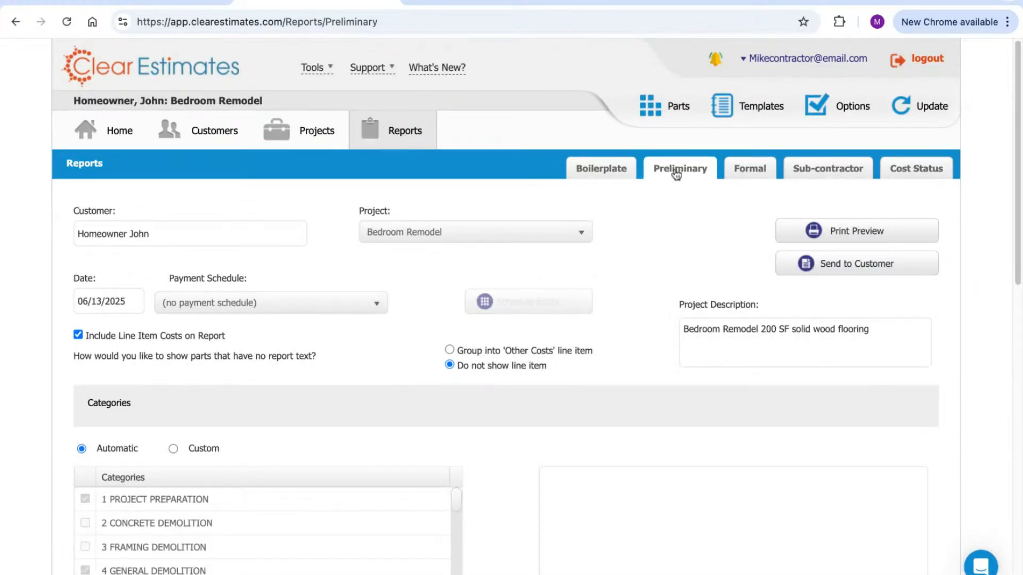
{"action": "left_click", "coordinate": [851, 233]}
{"action": "left_click", "coordinate": [840, 229]}
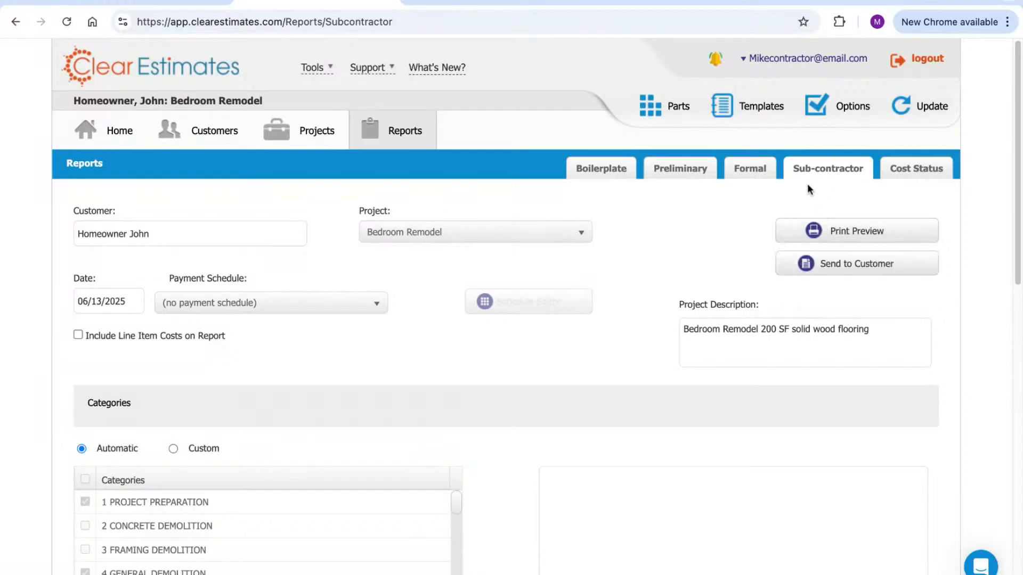
Look over the Formal report settings, then move to the Boilerplate report page
{"action": "left_click", "coordinate": [760, 169]}
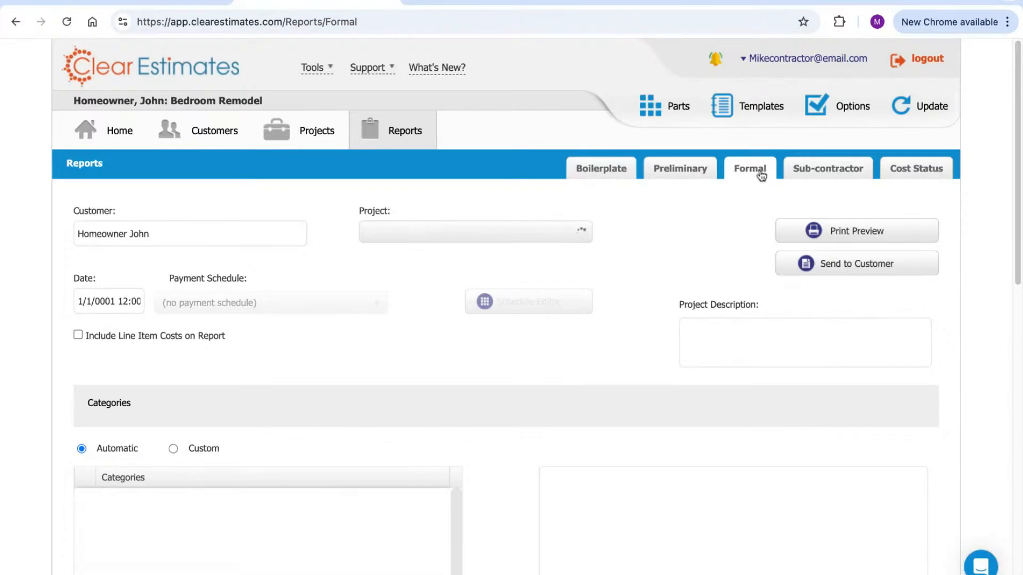
{"action": "mouse_move", "coordinate": [832, 237]}
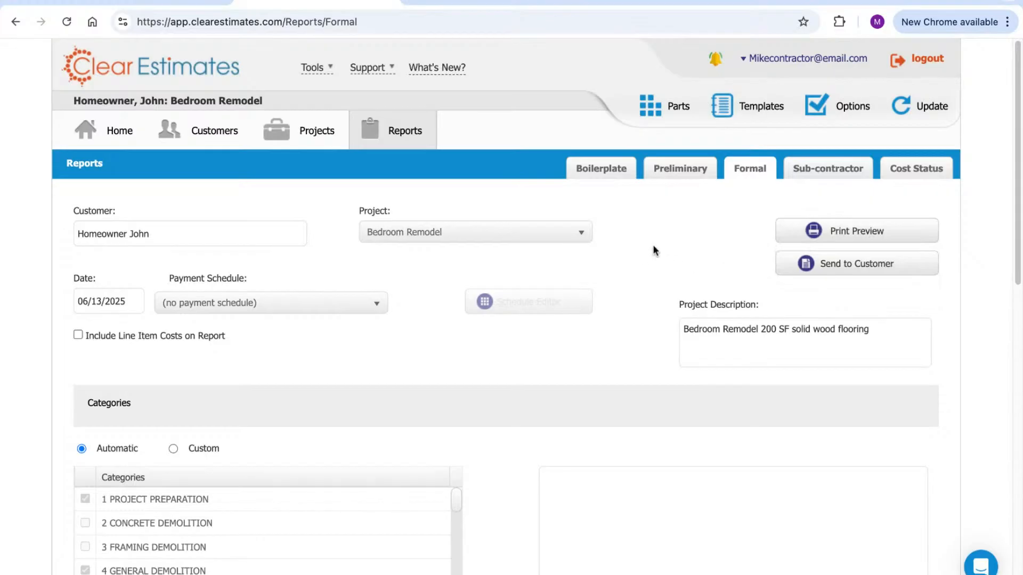
{"action": "left_click", "coordinate": [612, 169]}
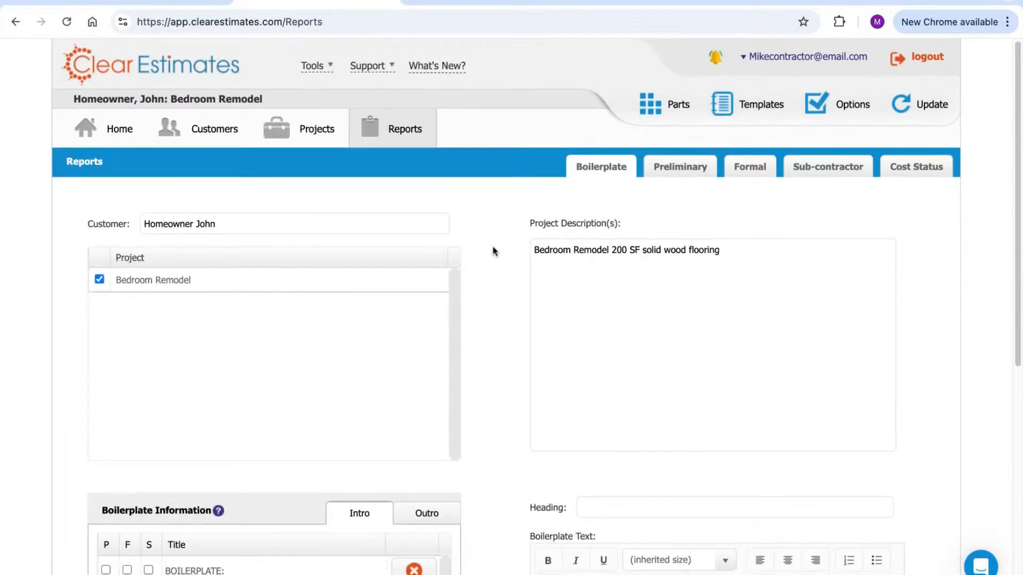
{"action": "scroll", "coordinate": [491, 248], "scroll_direction": "down", "scroll_amount": 1}
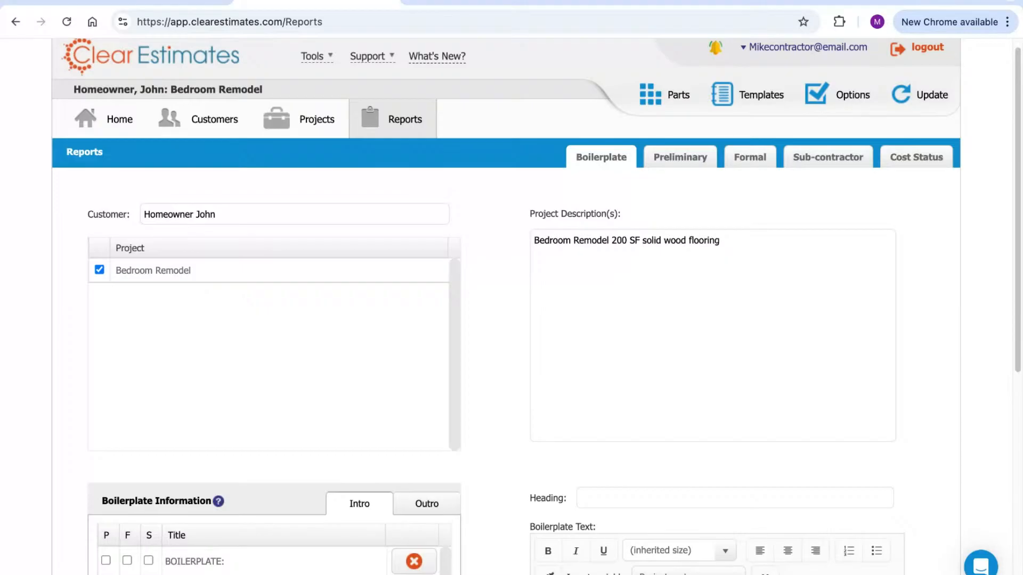
{"action": "scroll", "coordinate": [510, 139], "scroll_direction": "up", "scroll_amount": 1}
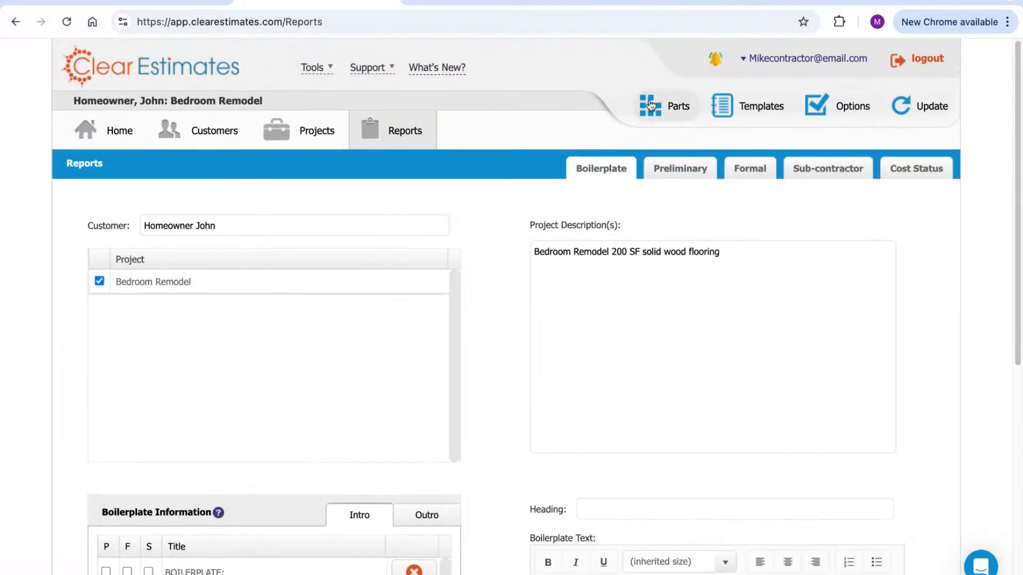
{"action": "left_click", "coordinate": [714, 63]}
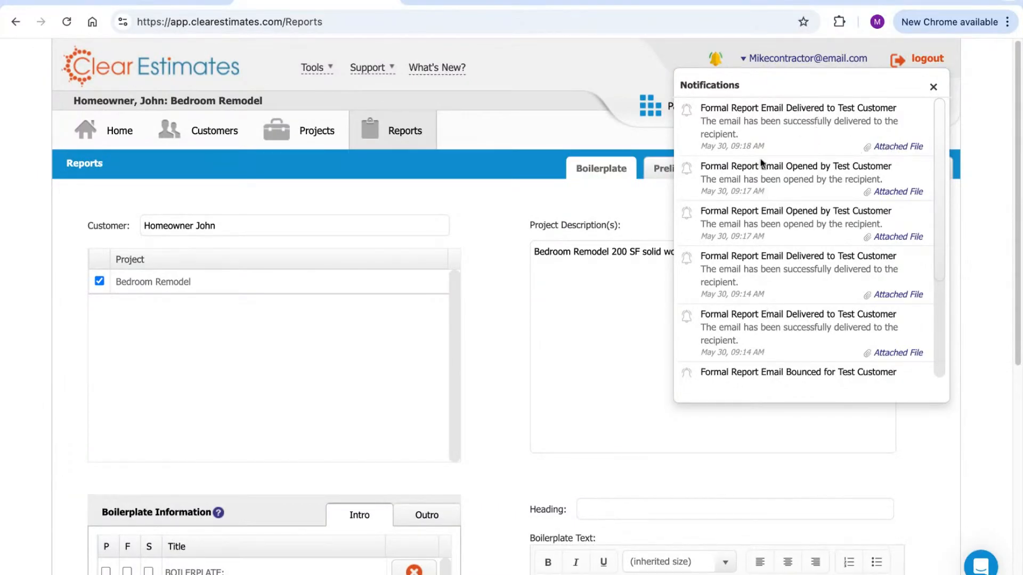
{"action": "left_click", "coordinate": [716, 59]}
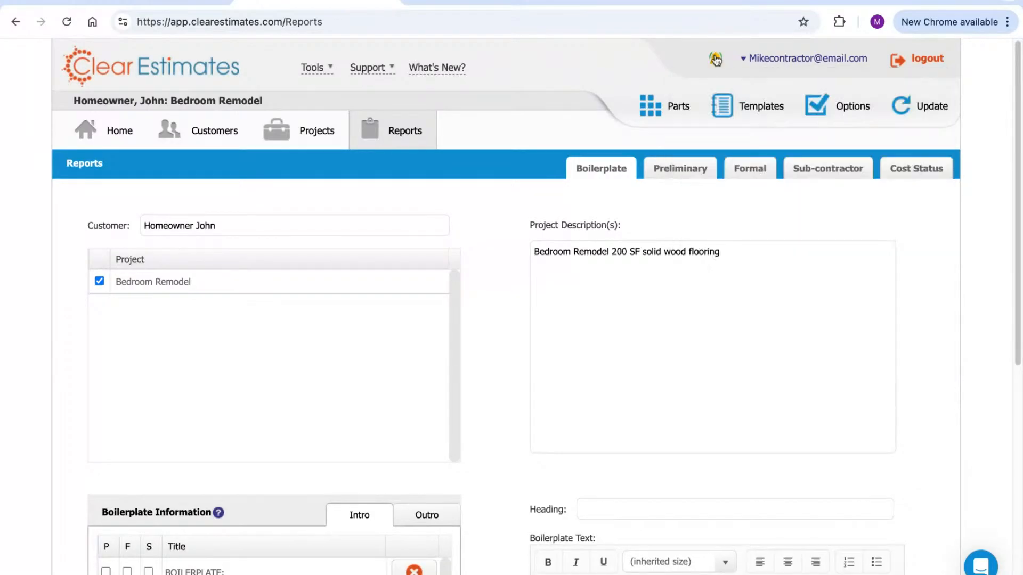
{"action": "left_click", "coordinate": [717, 61]}
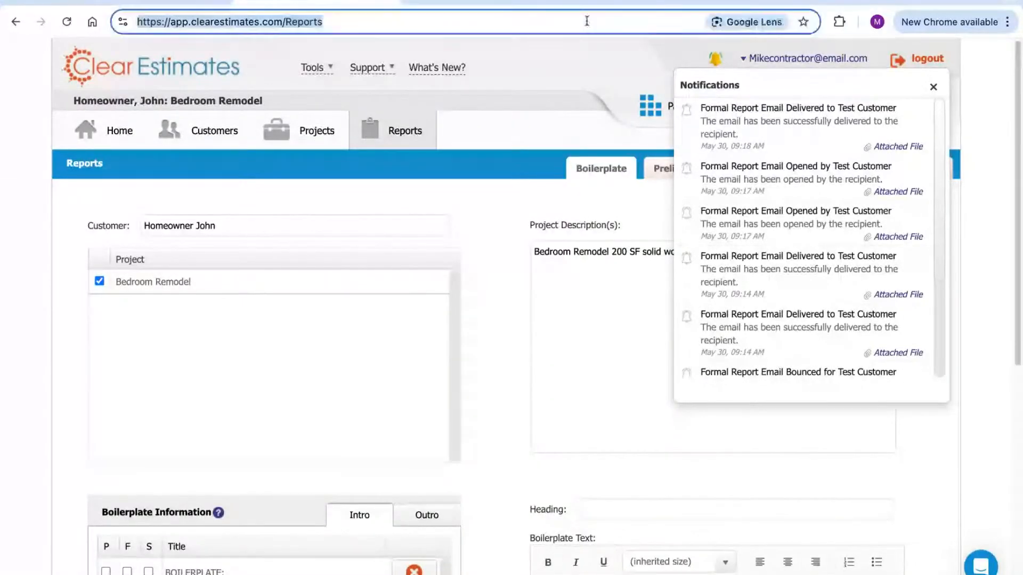
{"action": "left_click", "coordinate": [576, 66]}
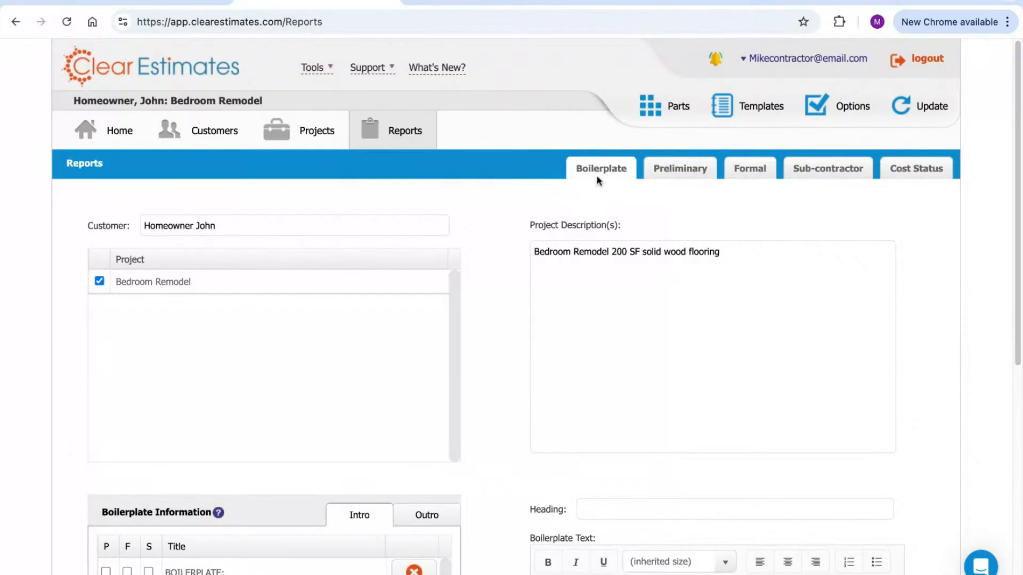
Browse the intro boilerplate headings' texts, ending on the GENERAL CONDITIONS paragraph
{"action": "scroll", "coordinate": [498, 232], "scroll_direction": "down", "scroll_amount": 7}
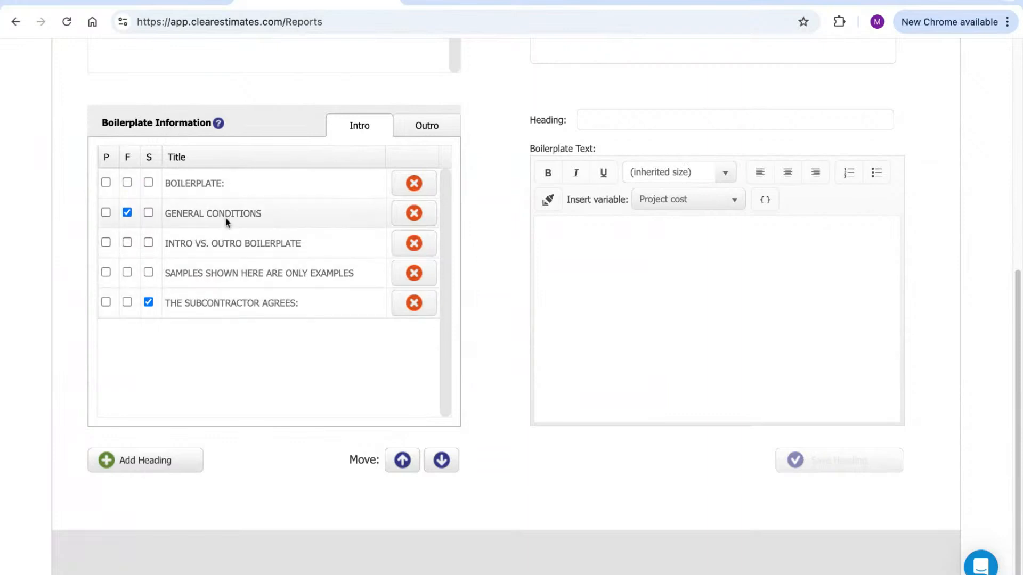
{"action": "left_click", "coordinate": [249, 243]}
{"action": "left_click", "coordinate": [268, 273]}
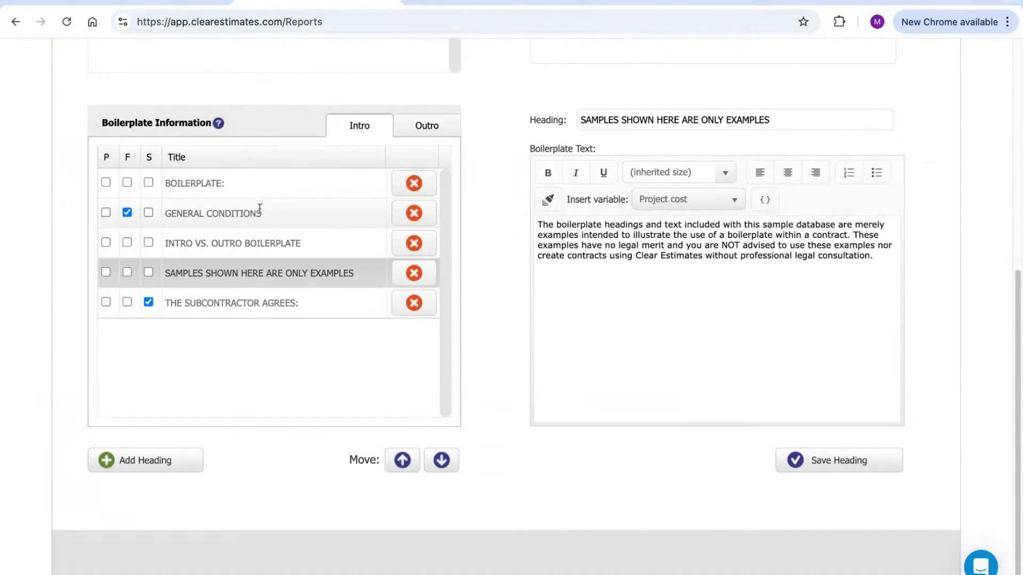
{"action": "left_click", "coordinate": [258, 212]}
{"action": "left_click", "coordinate": [257, 191]}
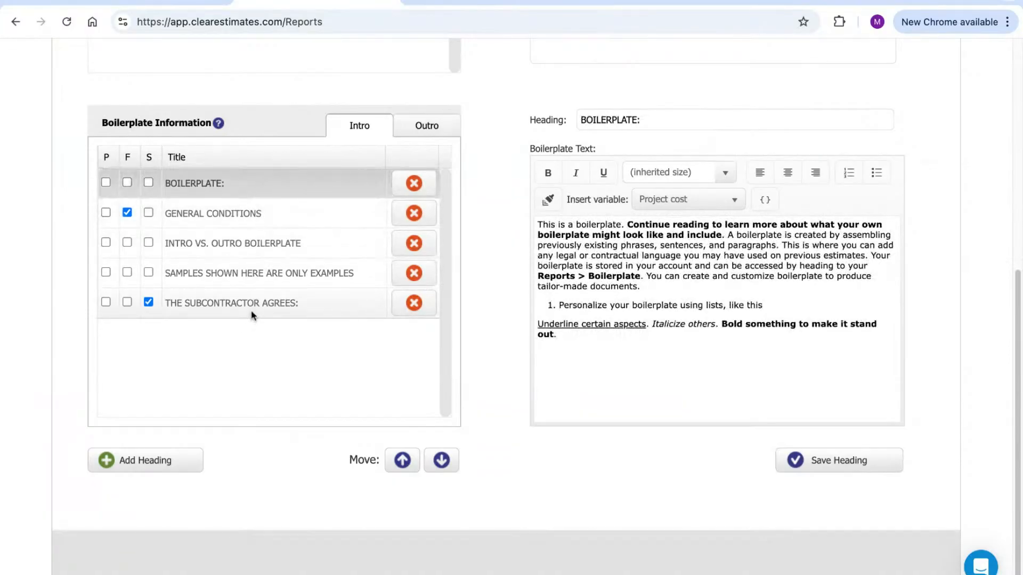
{"action": "left_click", "coordinate": [253, 312]}
{"action": "left_click", "coordinate": [254, 250]}
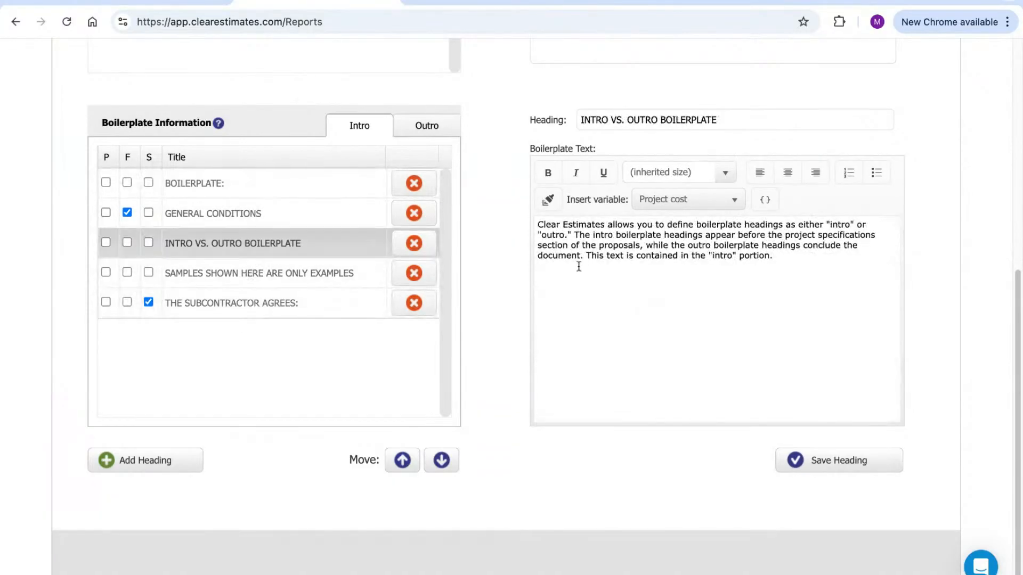
{"action": "left_click_drag", "start_coordinate": [822, 260], "coordinate": [535, 228]}
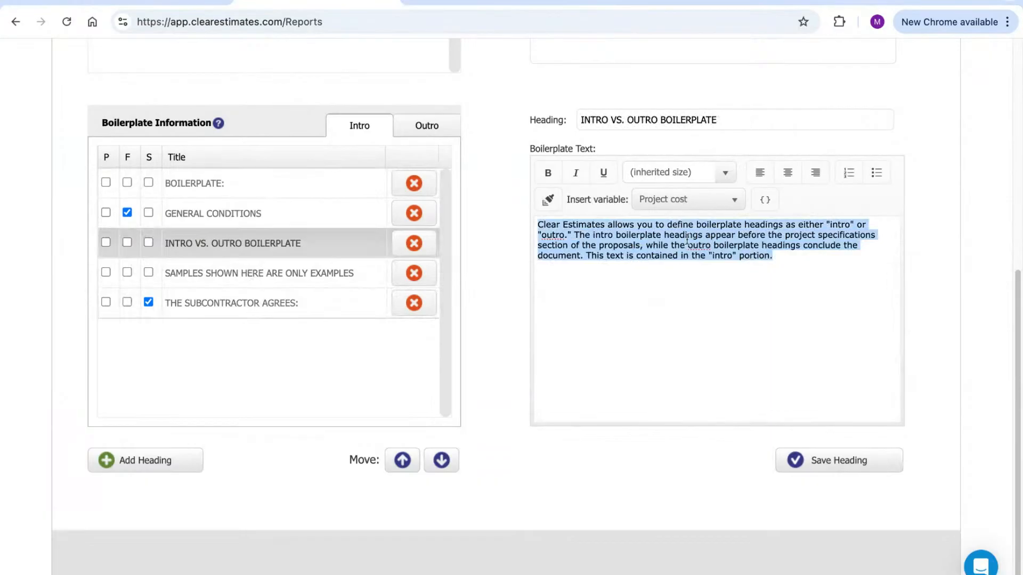
{"action": "left_click", "coordinate": [247, 213]}
{"action": "left_click_drag", "start_coordinate": [839, 298], "coordinate": [537, 225]}
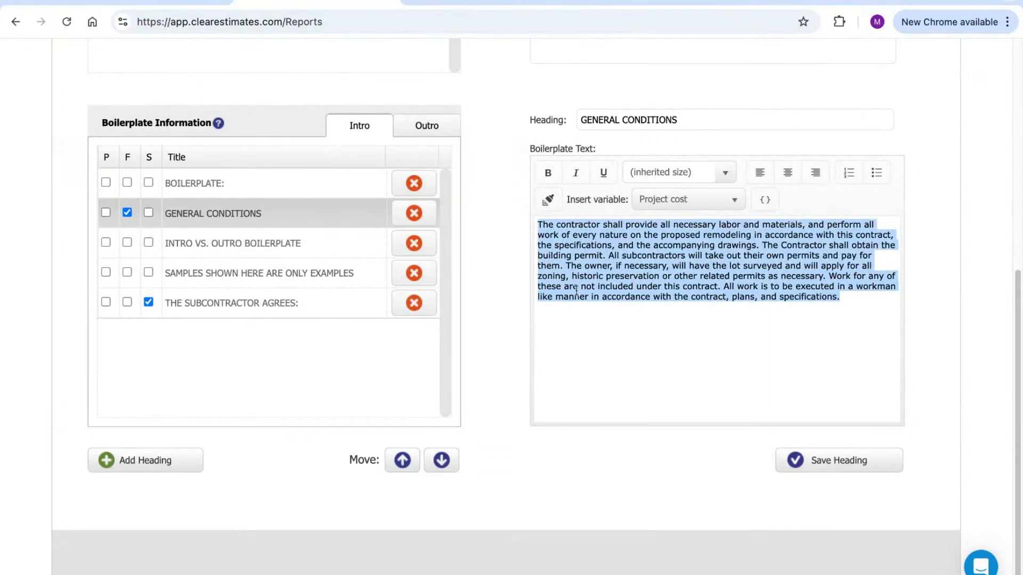
{"action": "left_click", "coordinate": [522, 276]}
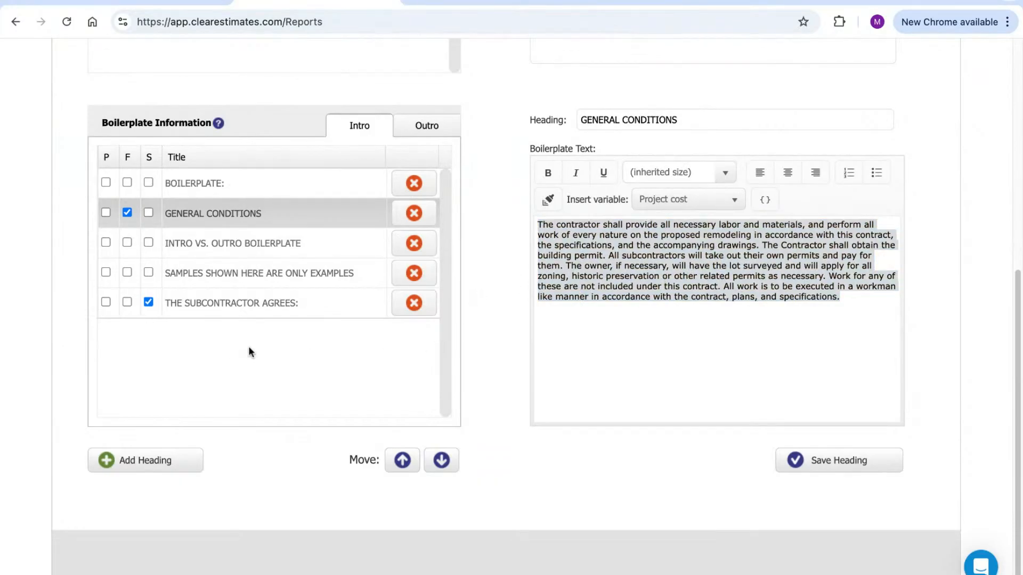
Add an intro heading named 'Contract' at the bottom with the text 'Contract language'
{"action": "left_click", "coordinate": [141, 466]}
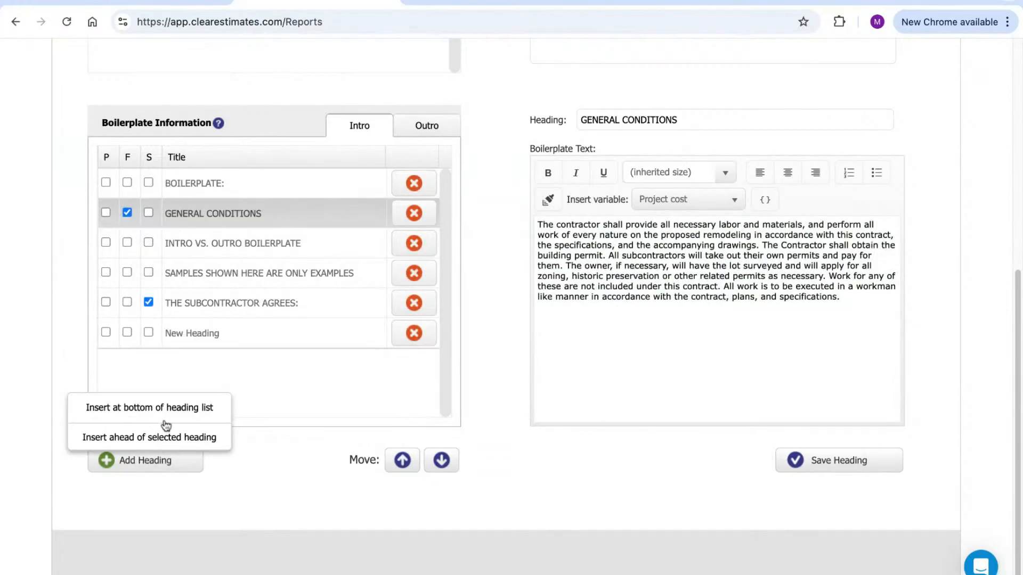
{"action": "left_click", "coordinate": [184, 329]}
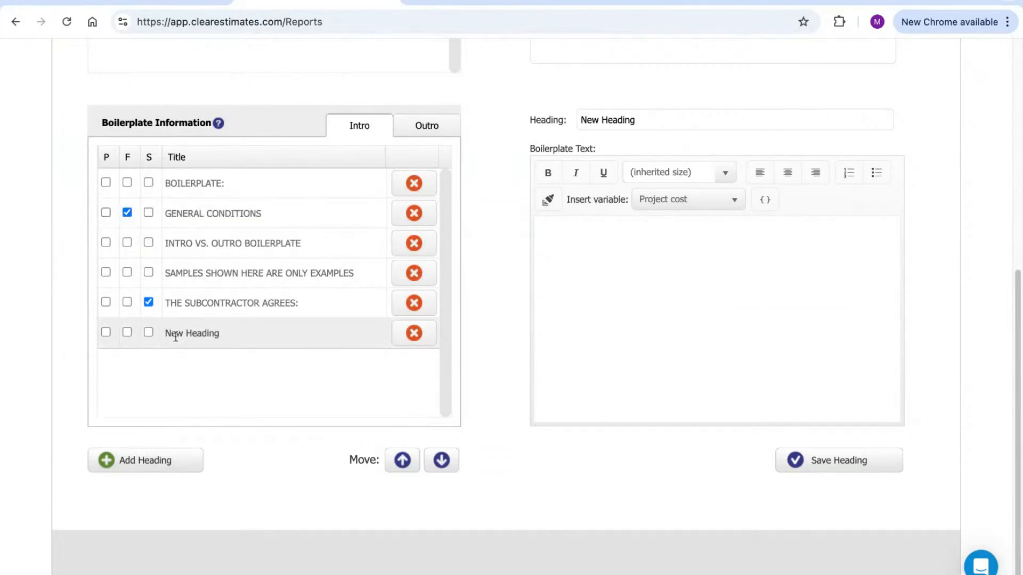
{"action": "double_click", "coordinate": [653, 124]}
{"action": "left_click_drag", "start_coordinate": [653, 124], "coordinate": [563, 120]}
{"action": "type", "text": "Contr"}
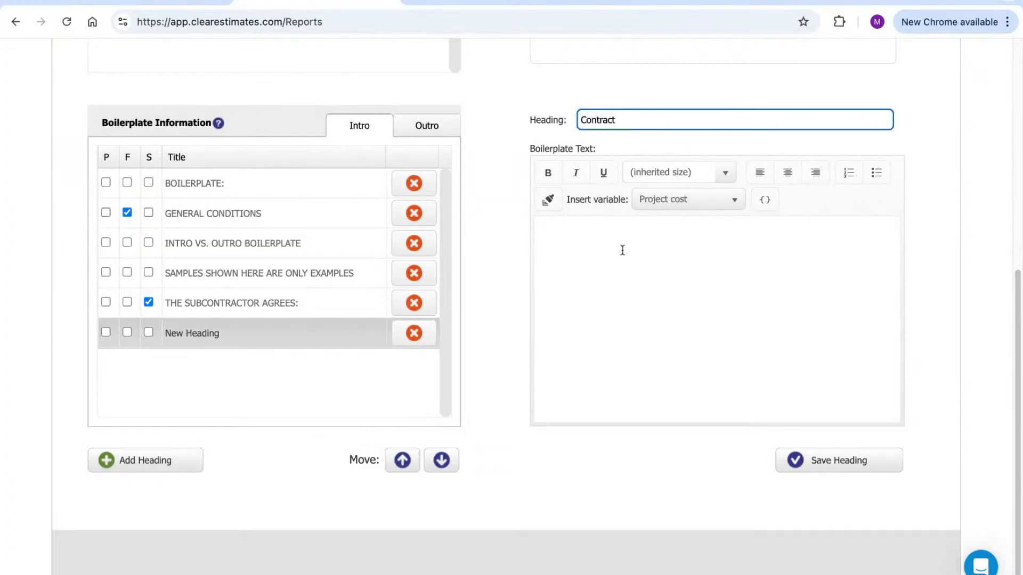
{"action": "type", "text": "act"}
{"action": "left_click_drag", "start_coordinate": [627, 119], "coordinate": [570, 196]}
{"action": "left_click", "coordinate": [611, 256]}
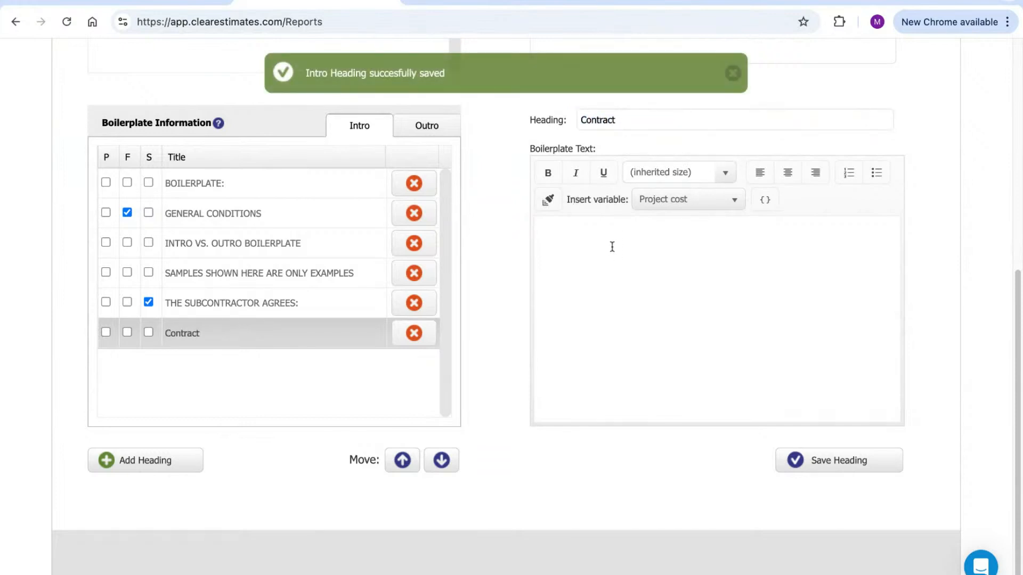
{"action": "type", "text": "Contract lau"}
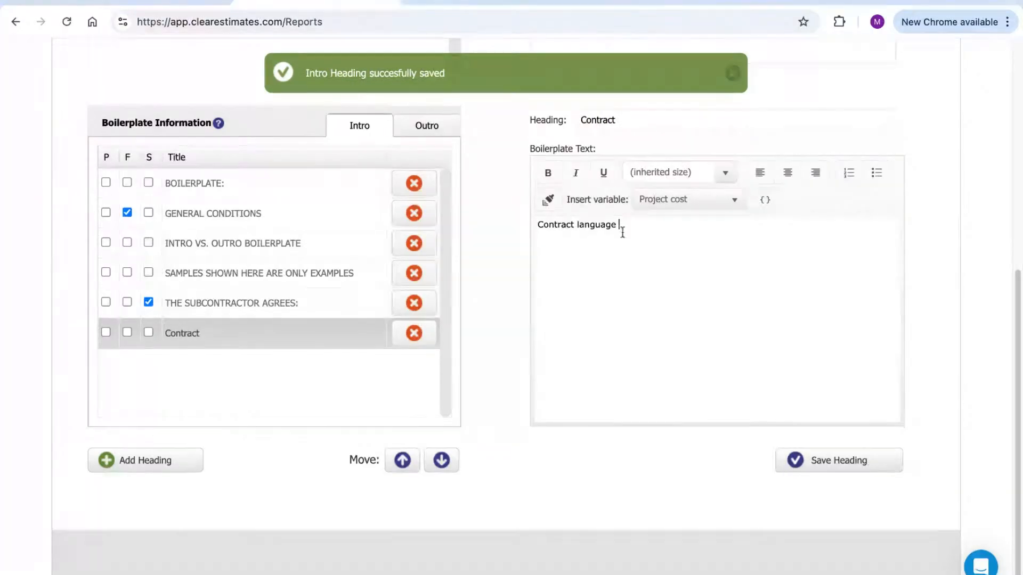
{"action": "left_click", "coordinate": [521, 267]}
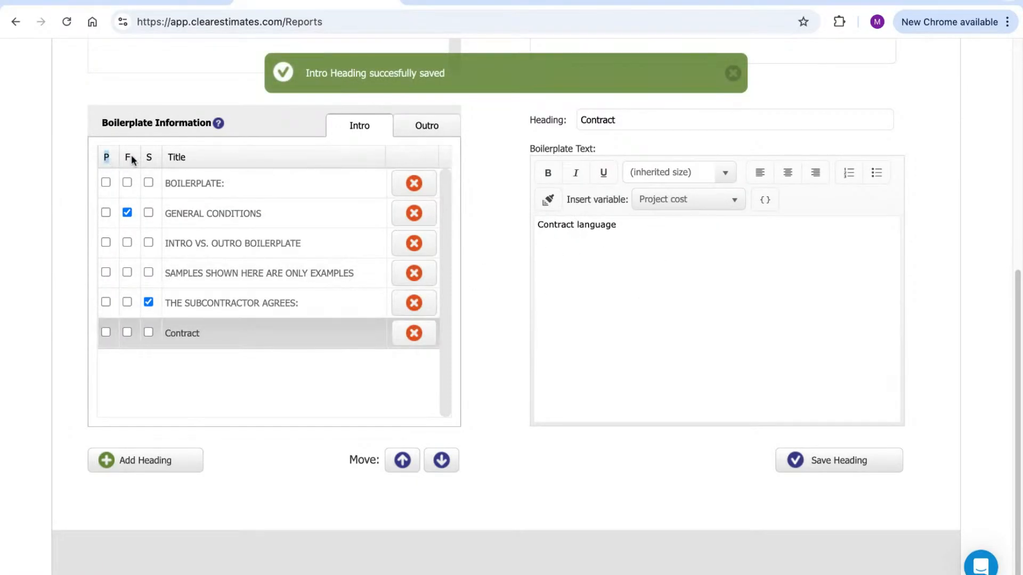
Flag the Contract heading for the P and F reports, then revisit GENERAL CONDITIONS
{"action": "left_click", "coordinate": [127, 332]}
{"action": "left_click", "coordinate": [148, 332]}
{"action": "left_click", "coordinate": [106, 331]}
{"action": "left_click", "coordinate": [106, 332]}
{"action": "left_click", "coordinate": [127, 332]}
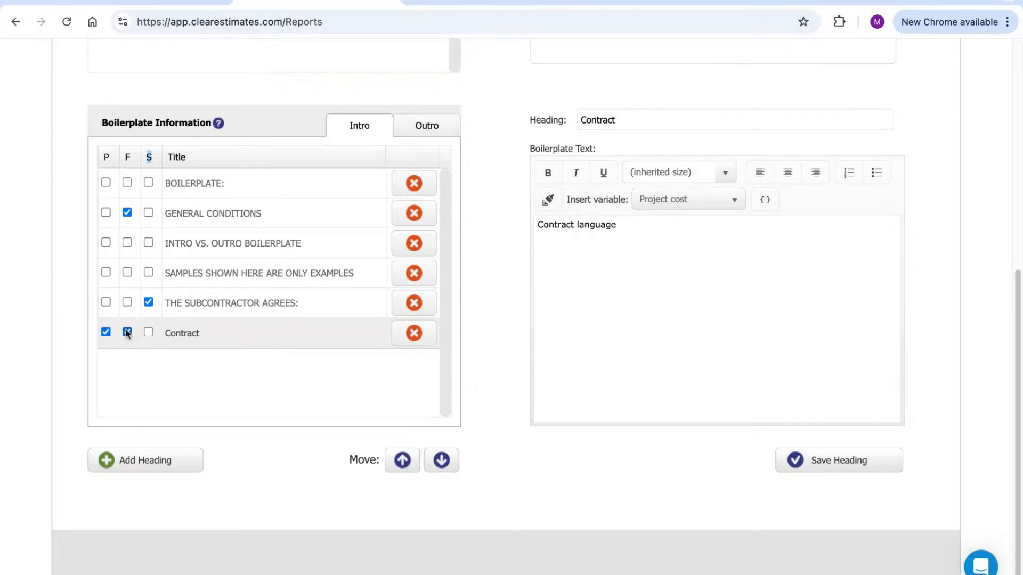
{"action": "left_click", "coordinate": [222, 214]}
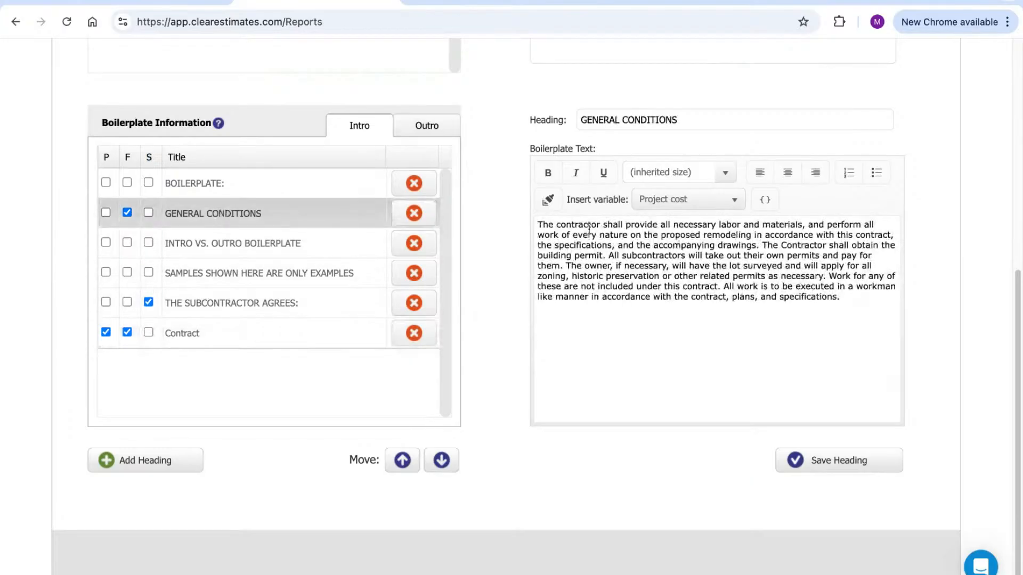
{"action": "left_click_drag", "start_coordinate": [542, 226], "coordinate": [840, 298]}
{"action": "left_click", "coordinate": [708, 123]}
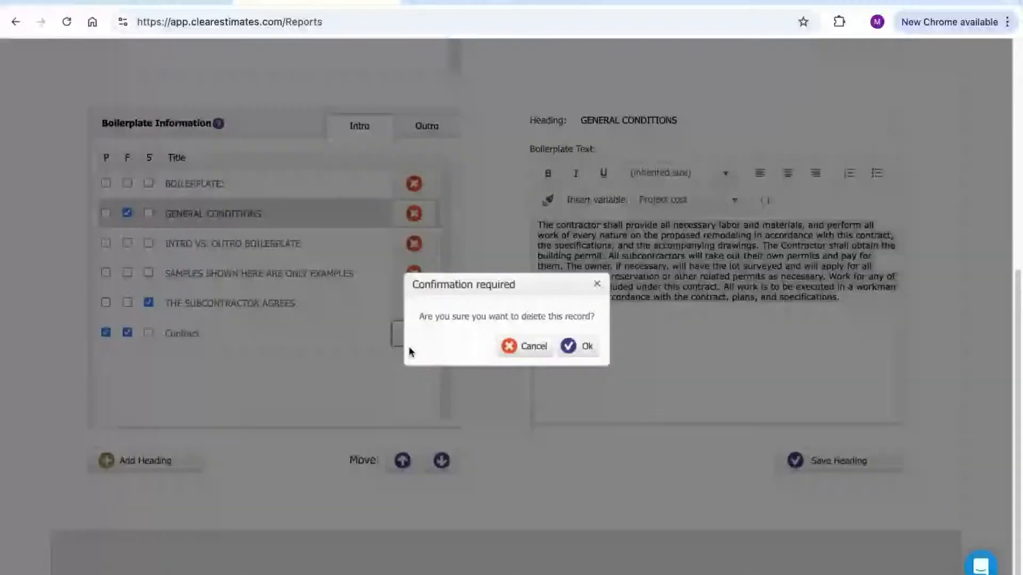
Delete the Contract heading and confirm the removal
{"action": "left_click", "coordinate": [413, 333]}
{"action": "left_click", "coordinate": [580, 347]}
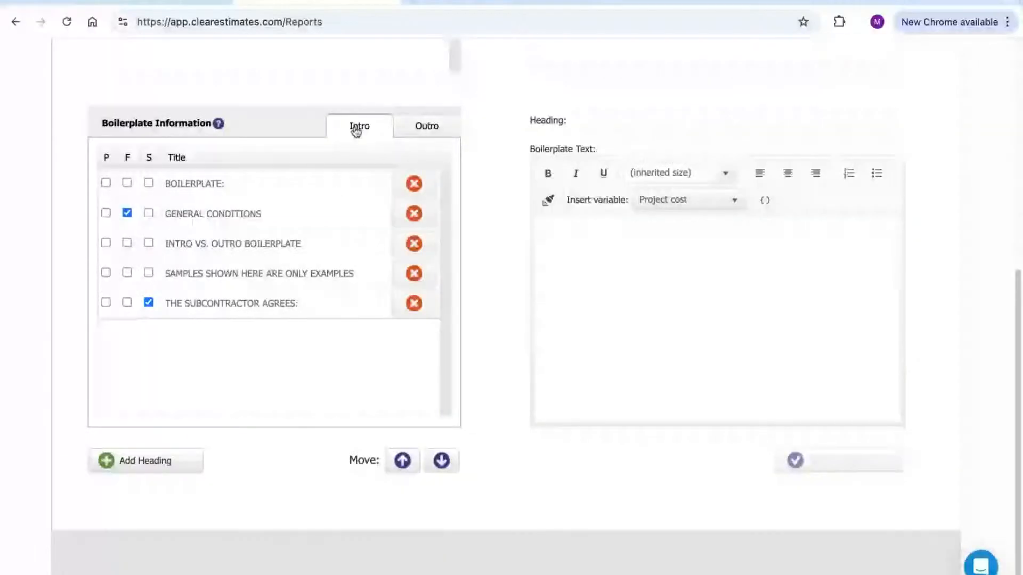
{"action": "left_click", "coordinate": [216, 212]}
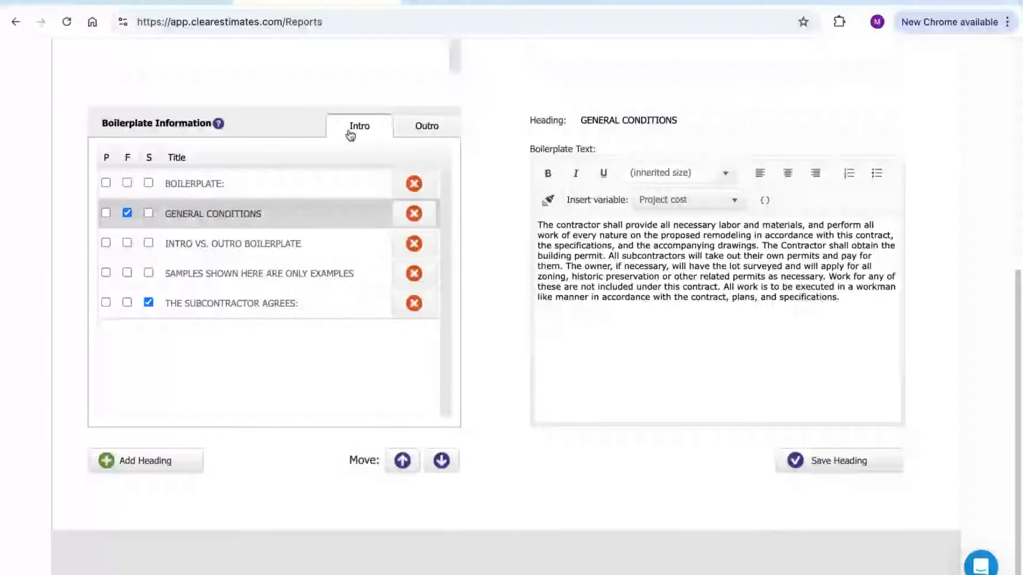
Review the outro boilerplate texts, then return to the intro GENERAL CONDITIONS text
{"action": "left_click", "coordinate": [434, 133]}
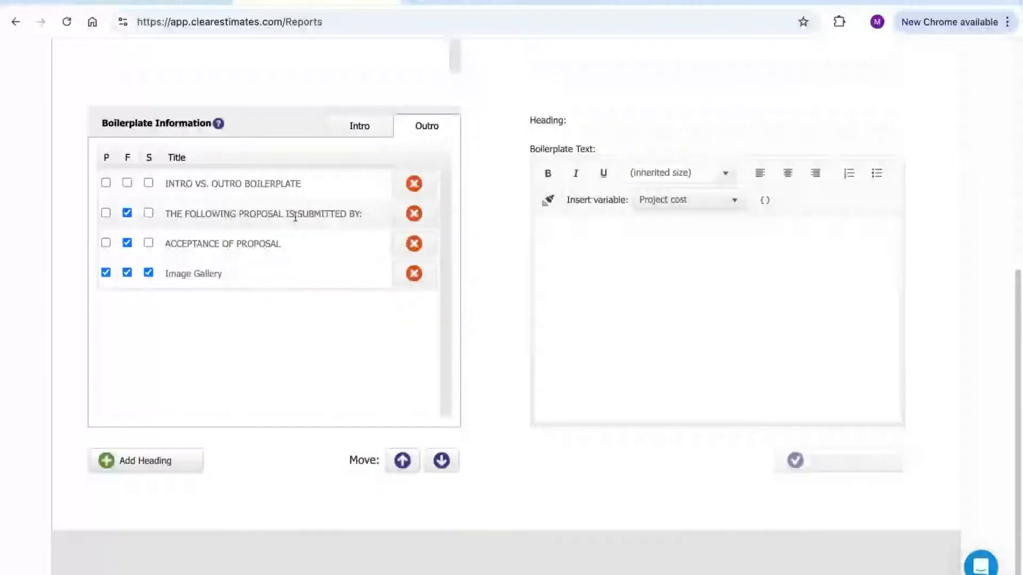
{"action": "left_click", "coordinate": [297, 213]}
{"action": "left_click", "coordinate": [322, 245]}
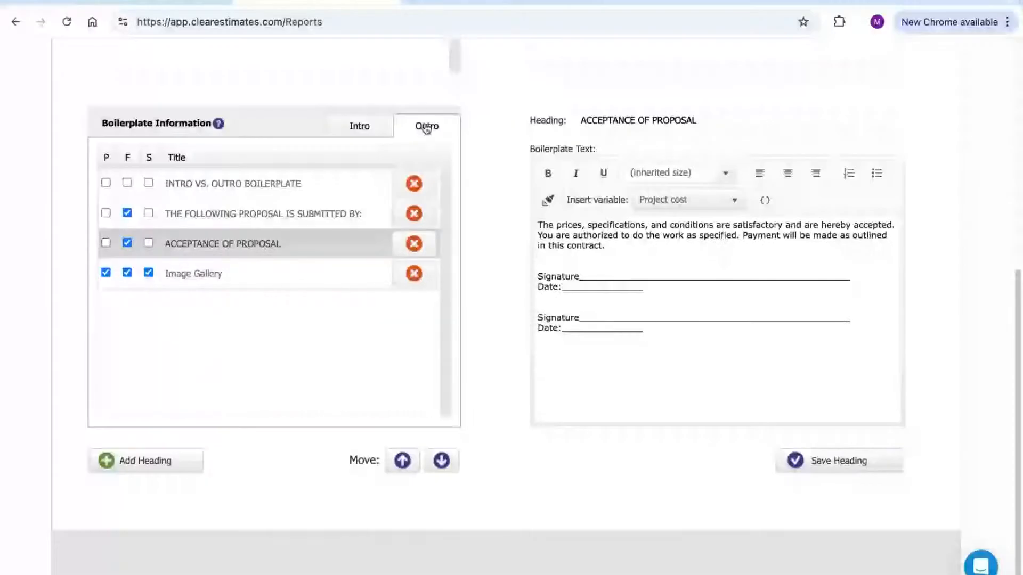
{"action": "left_click", "coordinate": [370, 130]}
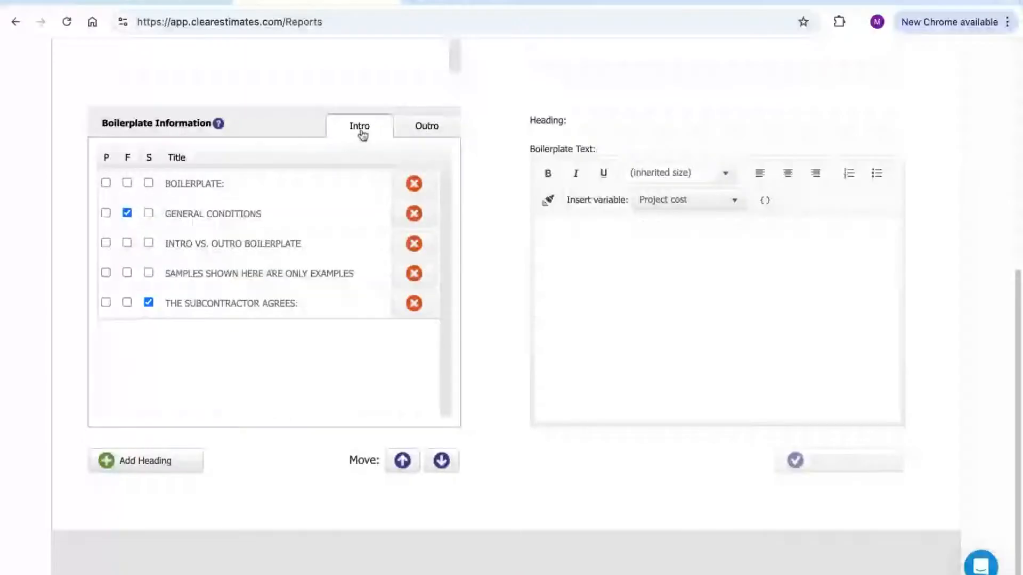
{"action": "left_click", "coordinate": [239, 212]}
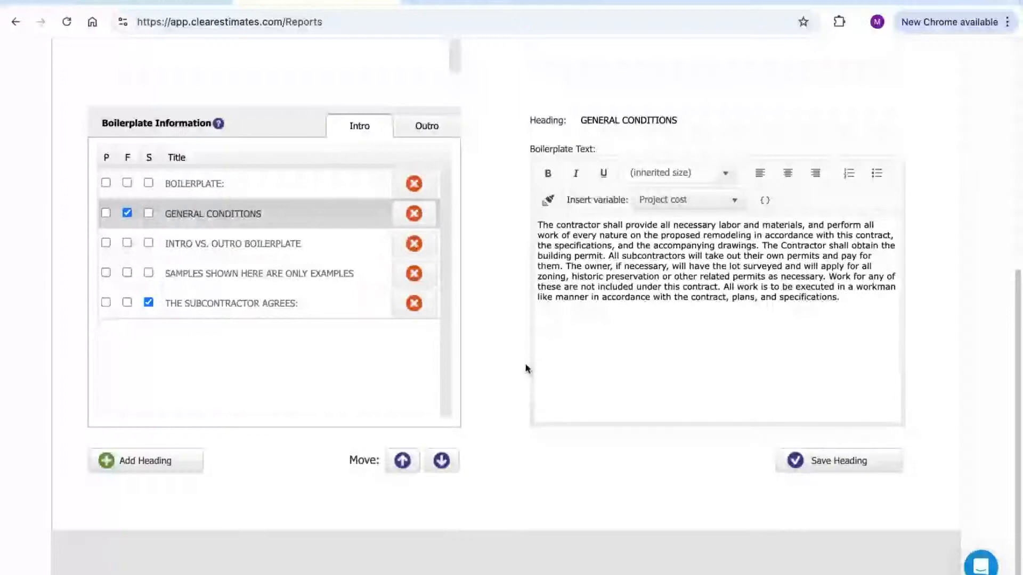
Scroll back up and return to the Bedroom Remodel project overview
{"action": "scroll", "coordinate": [528, 367], "scroll_direction": "up", "scroll_amount": 1}
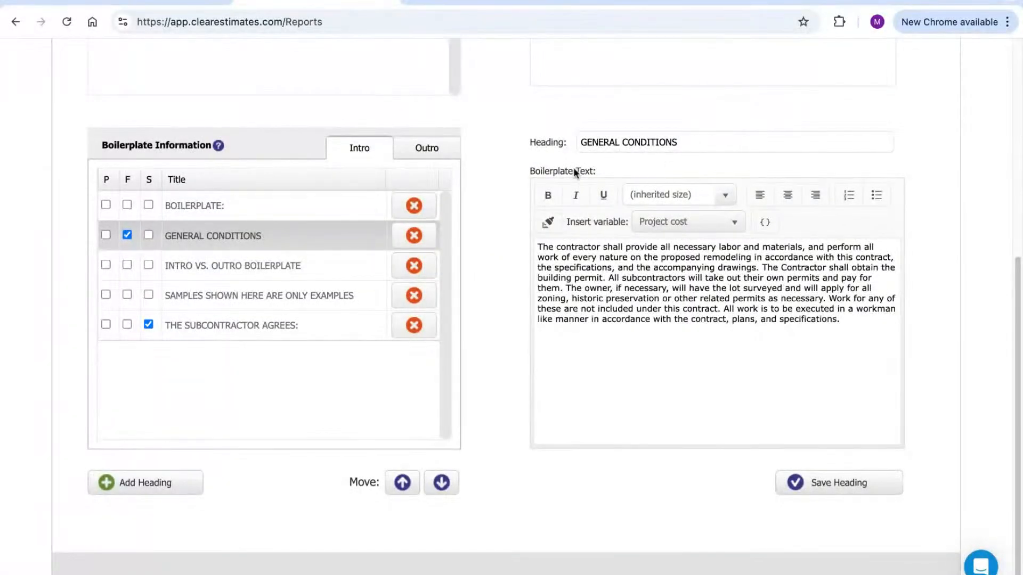
{"action": "scroll", "coordinate": [516, 155], "scroll_direction": "up", "scroll_amount": 1}
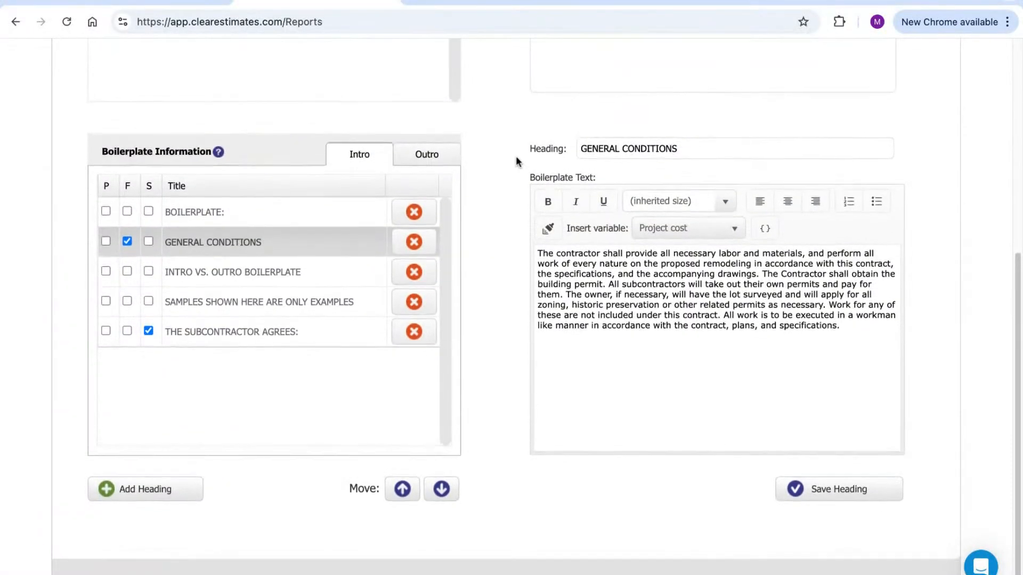
{"action": "scroll", "coordinate": [499, 187], "scroll_direction": "up", "scroll_amount": 4}
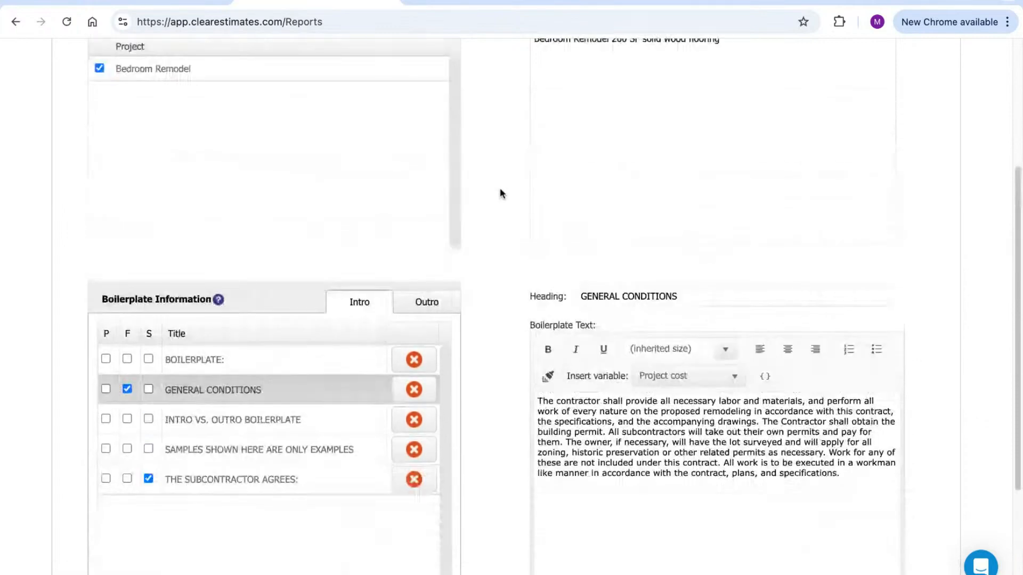
{"action": "scroll", "coordinate": [496, 196], "scroll_direction": "up", "scroll_amount": 3}
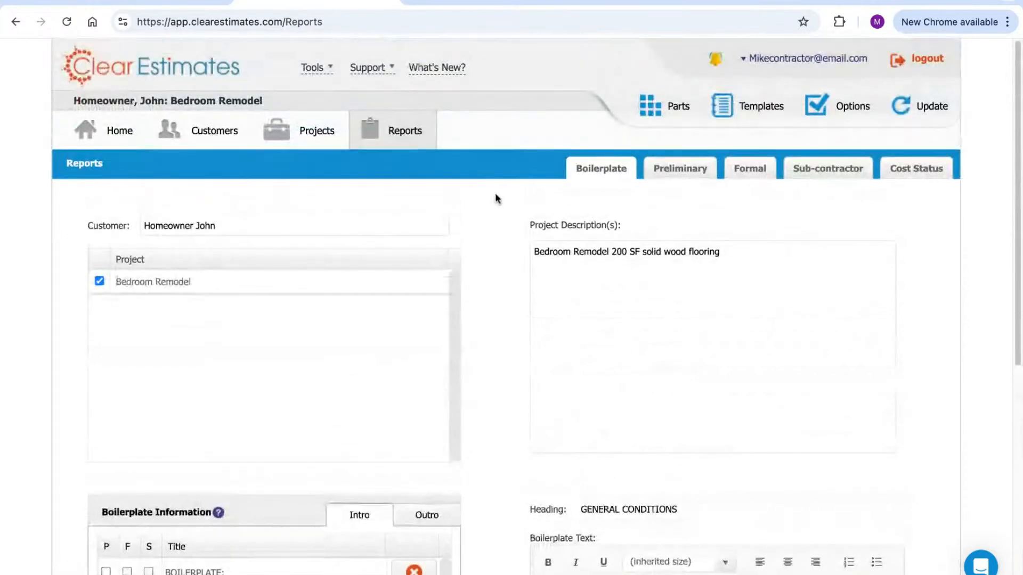
{"action": "left_click", "coordinate": [315, 134]}
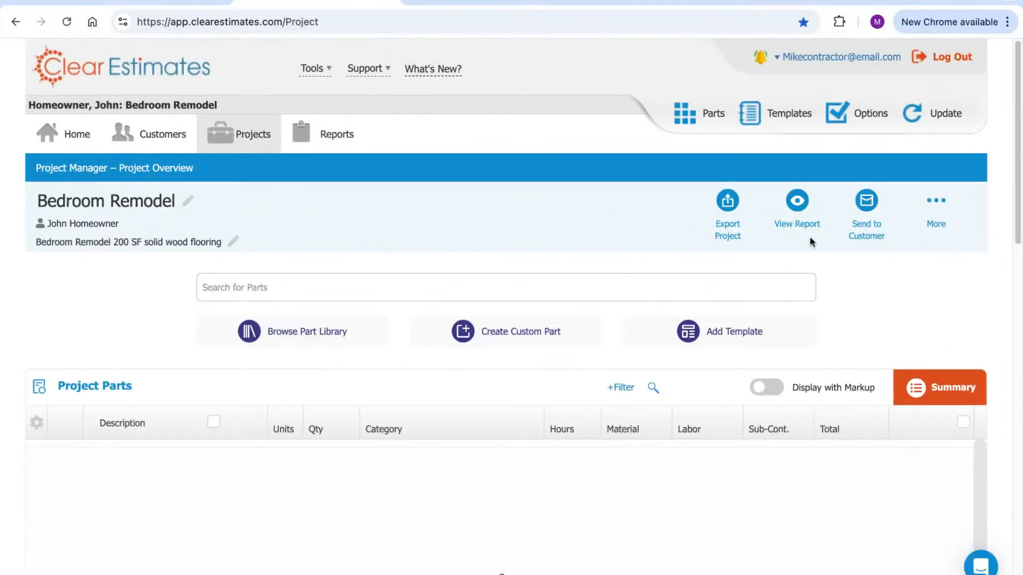
Print the Bedroom Remodel proposal to PDF and scroll through its three pages
{"action": "left_click", "coordinate": [798, 204]}
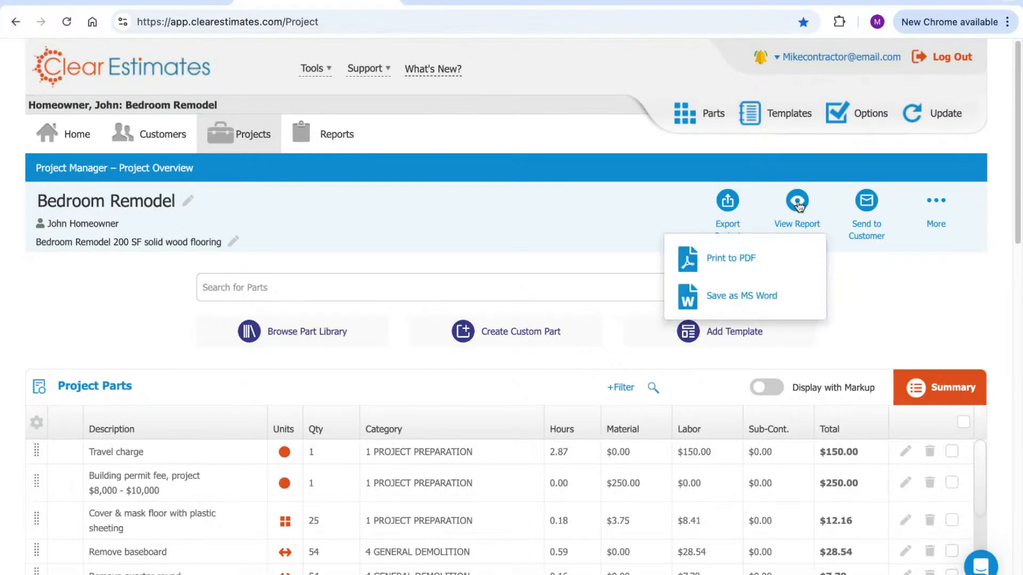
{"action": "left_click", "coordinate": [753, 260]}
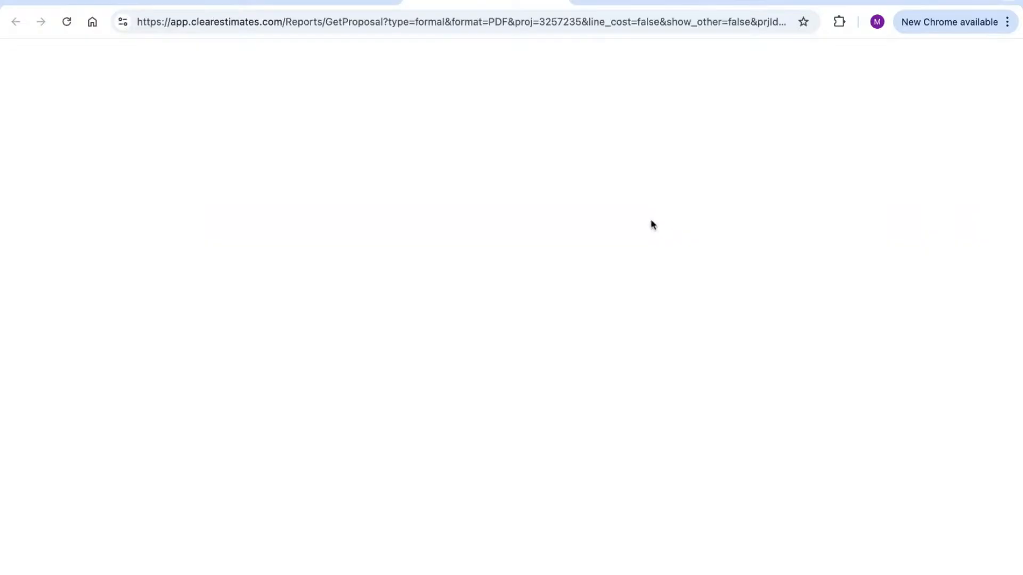
{"action": "scroll", "coordinate": [662, 205], "scroll_direction": "down", "scroll_amount": 1}
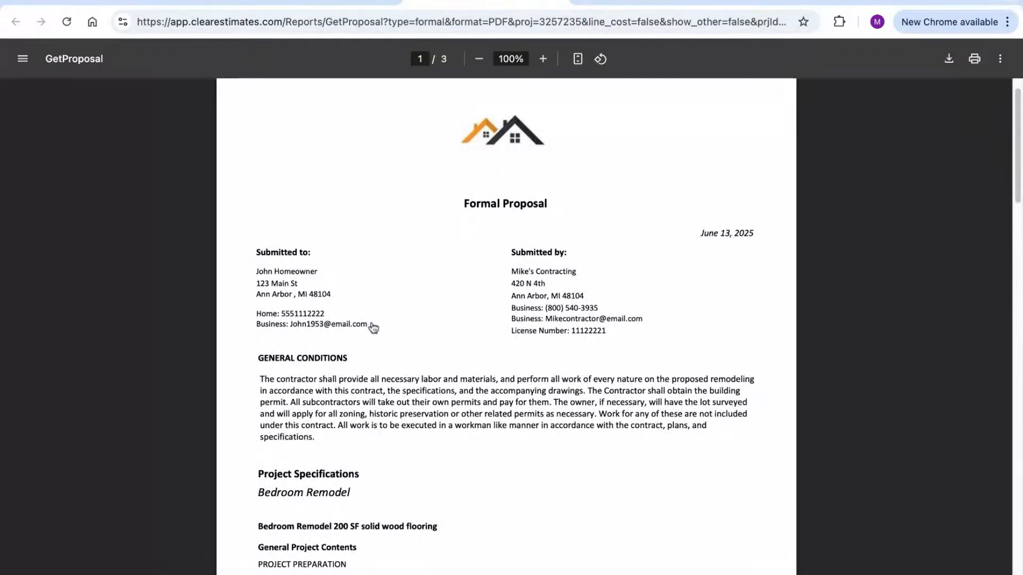
{"action": "scroll", "coordinate": [391, 345], "scroll_direction": "down", "scroll_amount": 3}
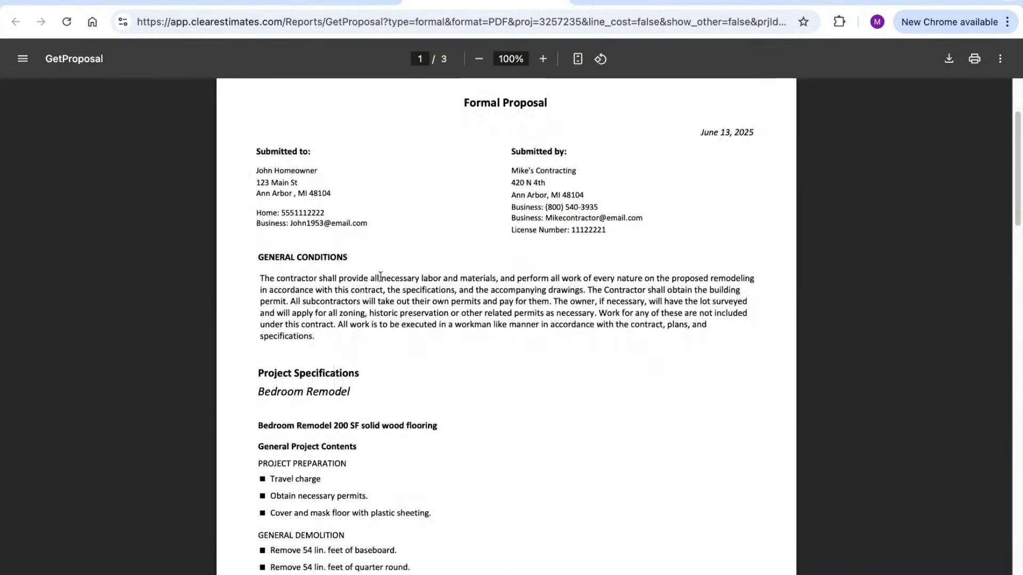
{"action": "scroll", "coordinate": [484, 293], "scroll_direction": "down", "scroll_amount": 3}
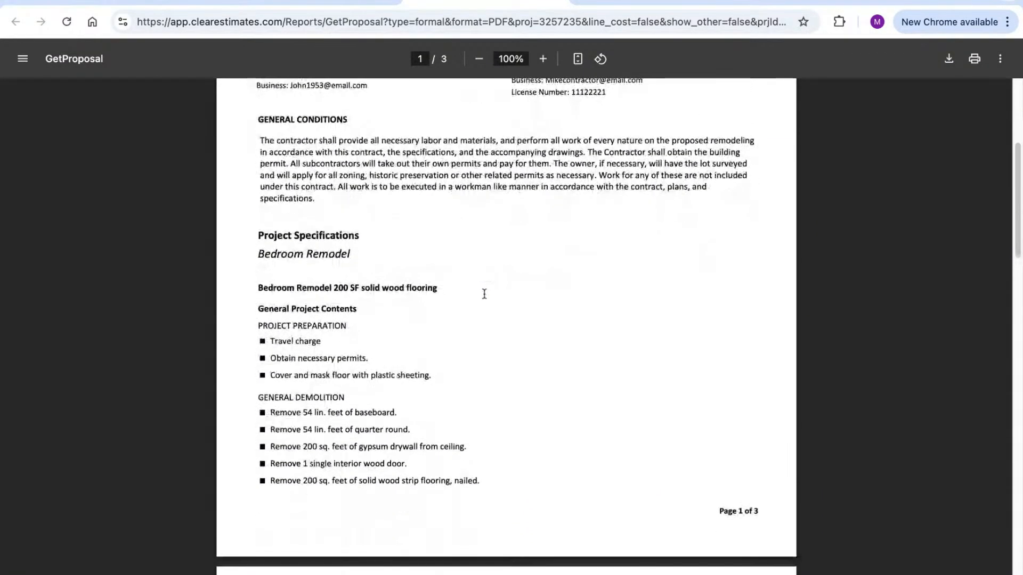
{"action": "scroll", "coordinate": [484, 294], "scroll_direction": "down", "scroll_amount": 10}
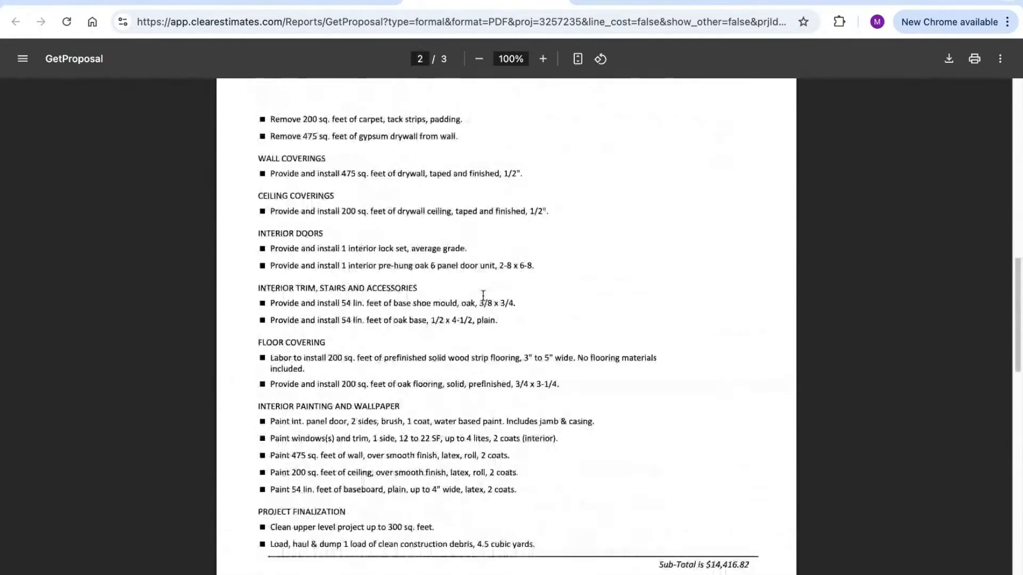
{"action": "scroll", "coordinate": [483, 294], "scroll_direction": "down", "scroll_amount": 6}
{"action": "scroll", "coordinate": [506, 324], "scroll_direction": "down", "scroll_amount": 8}
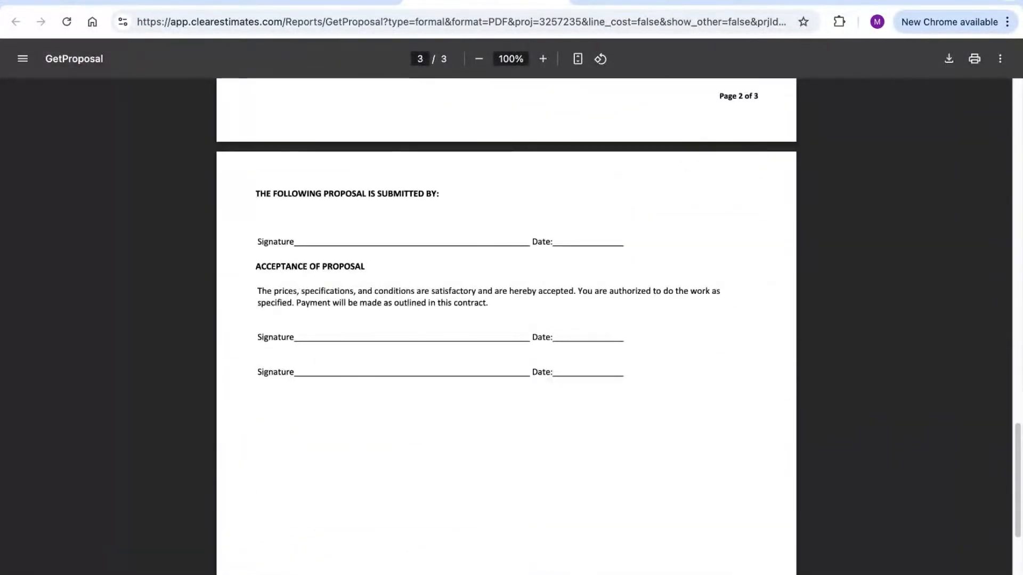
{"action": "scroll", "coordinate": [537, 208], "scroll_direction": "up", "scroll_amount": 20}
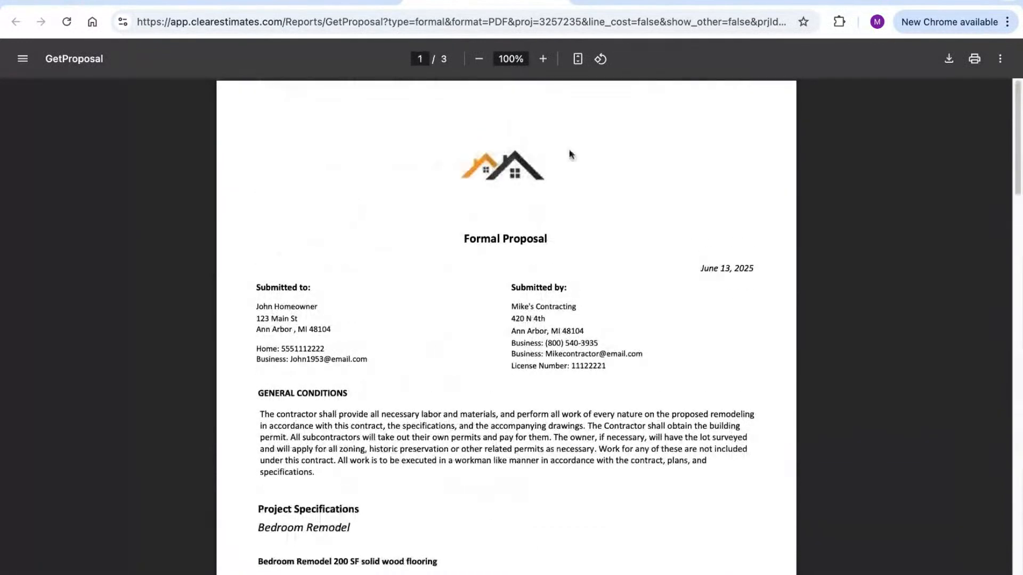
Leave the PDF and start the Send Report to Customer email
{"action": "left_click", "coordinate": [560, 2]}
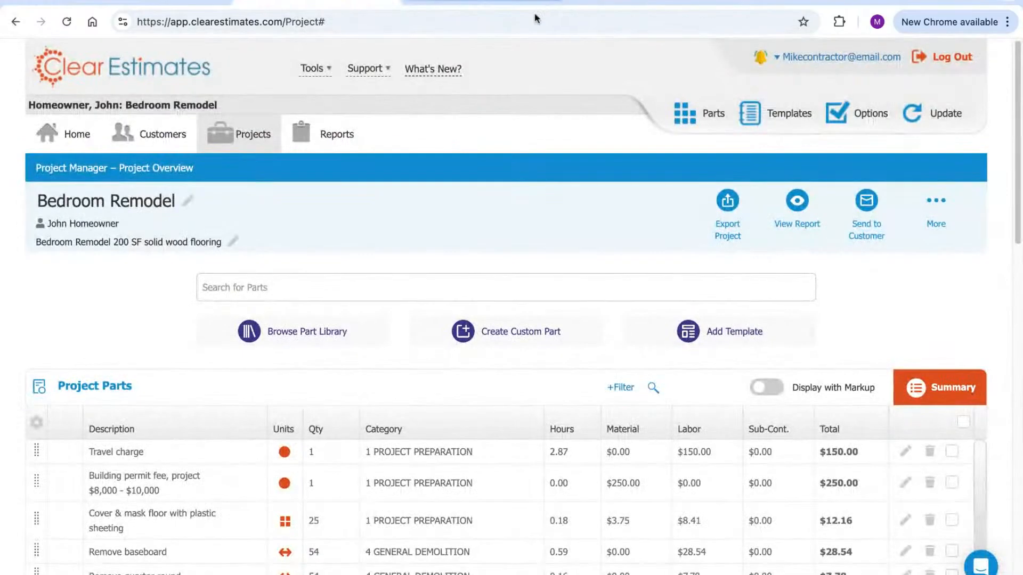
{"action": "left_click", "coordinate": [868, 205]}
{"action": "left_click", "coordinate": [855, 267]}
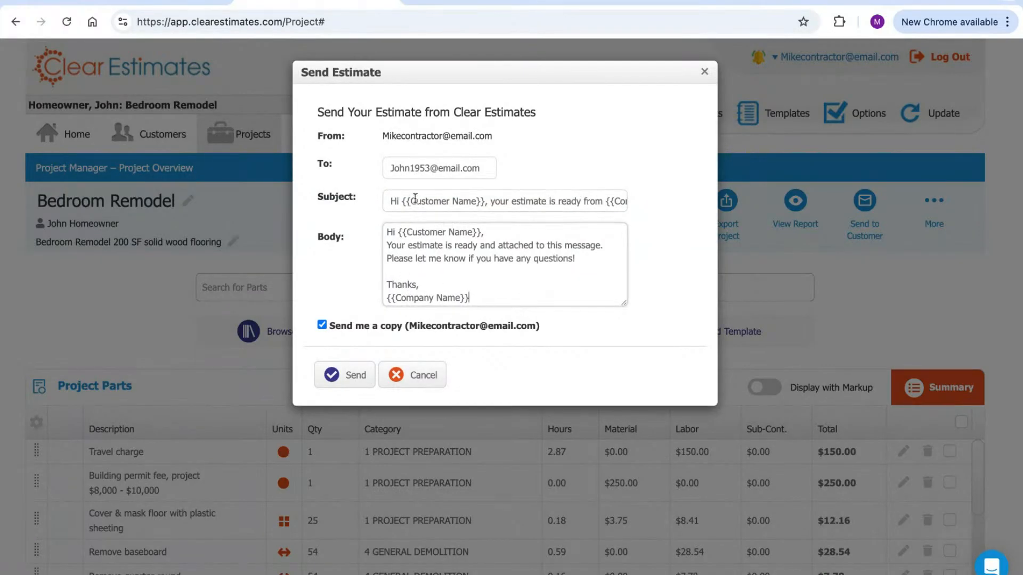
Review the email's {{Customer Name}} and {{Company Name}} placeholders in subject, greeting and sign-off
{"action": "left_click_drag", "start_coordinate": [416, 200], "coordinate": [521, 201]}
{"action": "left_click_drag", "start_coordinate": [479, 167], "coordinate": [451, 168]}
{"action": "triple_click", "coordinate": [479, 168]}
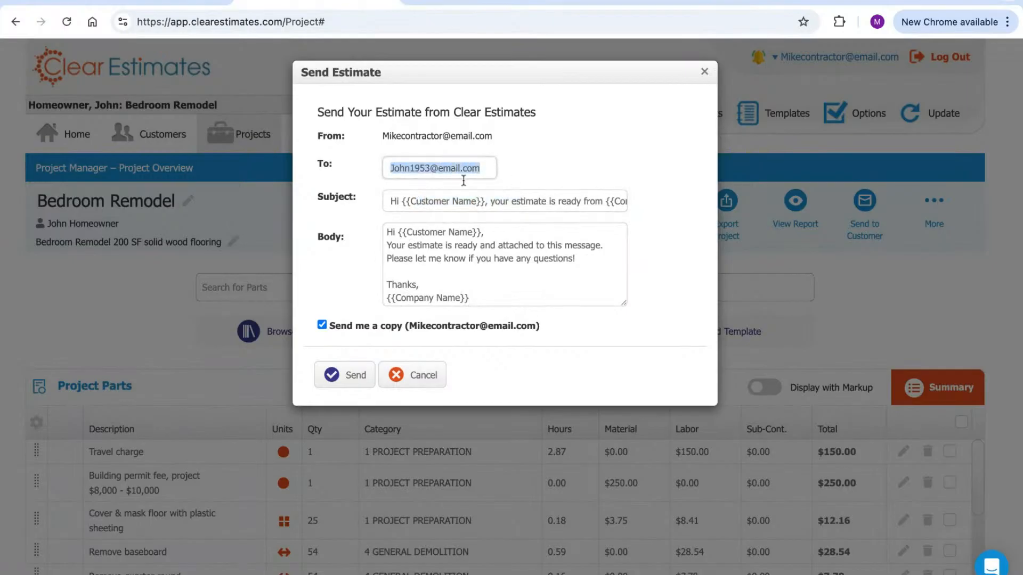
{"action": "left_click", "coordinate": [538, 271]}
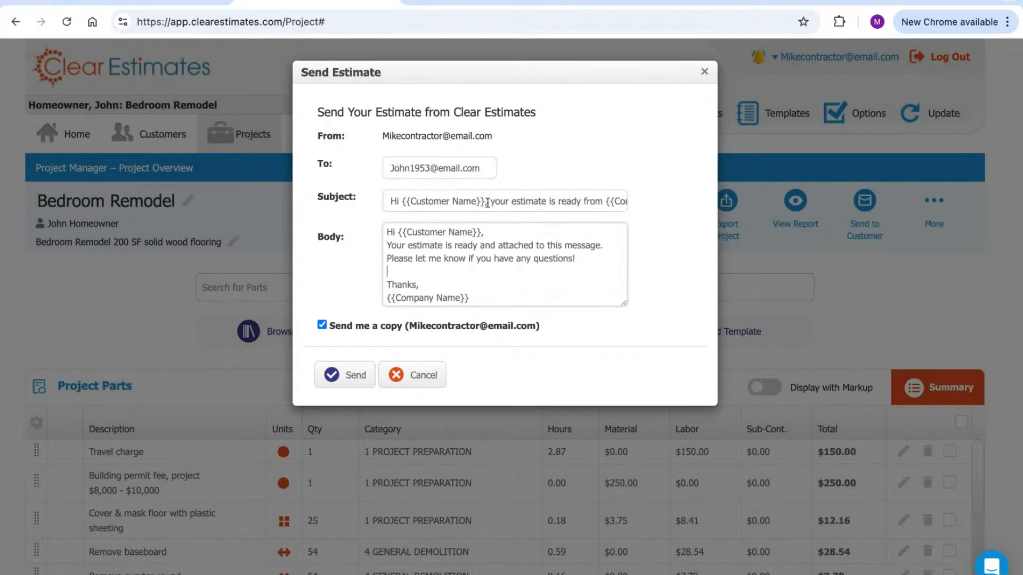
{"action": "left_click_drag", "start_coordinate": [485, 203], "coordinate": [403, 202]}
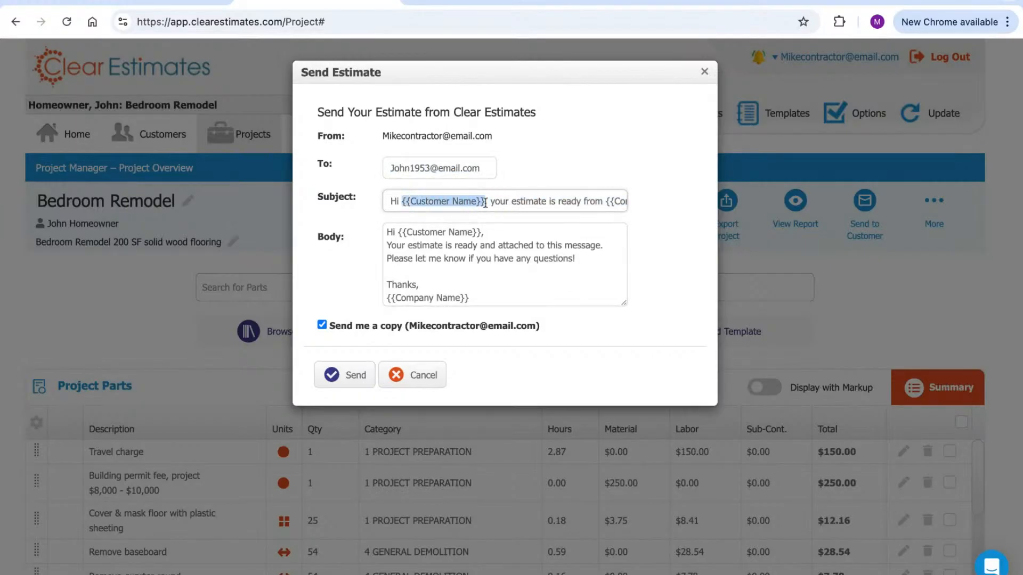
{"action": "left_click_drag", "start_coordinate": [469, 298], "coordinate": [386, 299]}
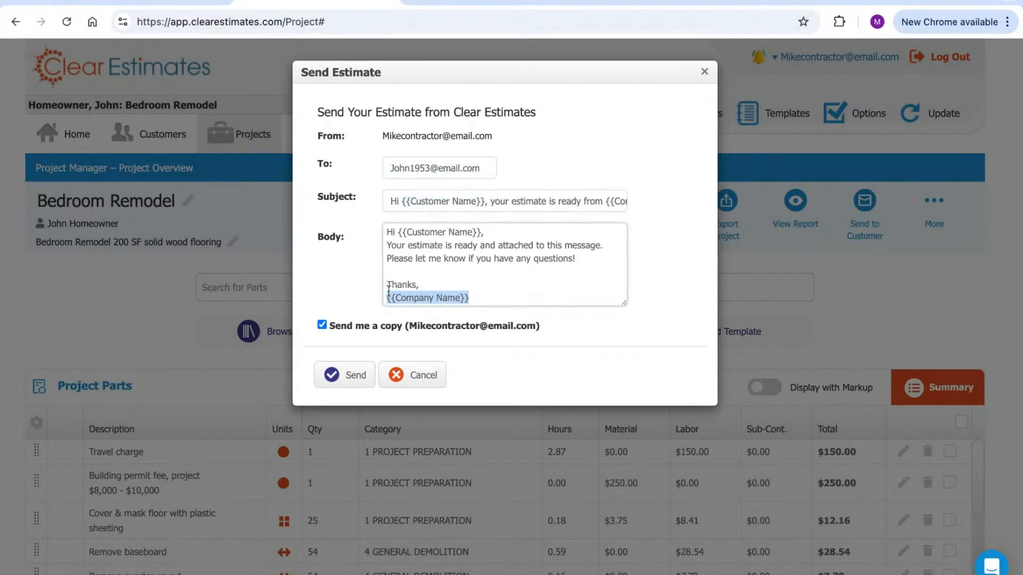
{"action": "left_click_drag", "start_coordinate": [487, 201], "coordinate": [406, 202]}
{"action": "left_click_drag", "start_coordinate": [471, 300], "coordinate": [390, 298]}
{"action": "left_click", "coordinate": [513, 293]}
{"action": "left_click_drag", "start_coordinate": [483, 234], "coordinate": [397, 233]}
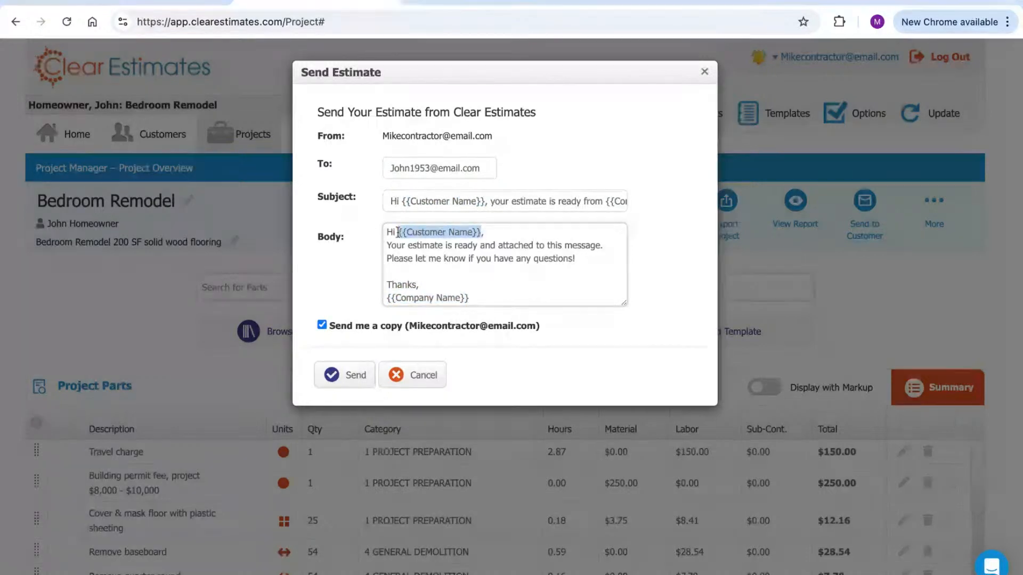
{"action": "left_click_drag", "start_coordinate": [470, 298], "coordinate": [386, 297]}
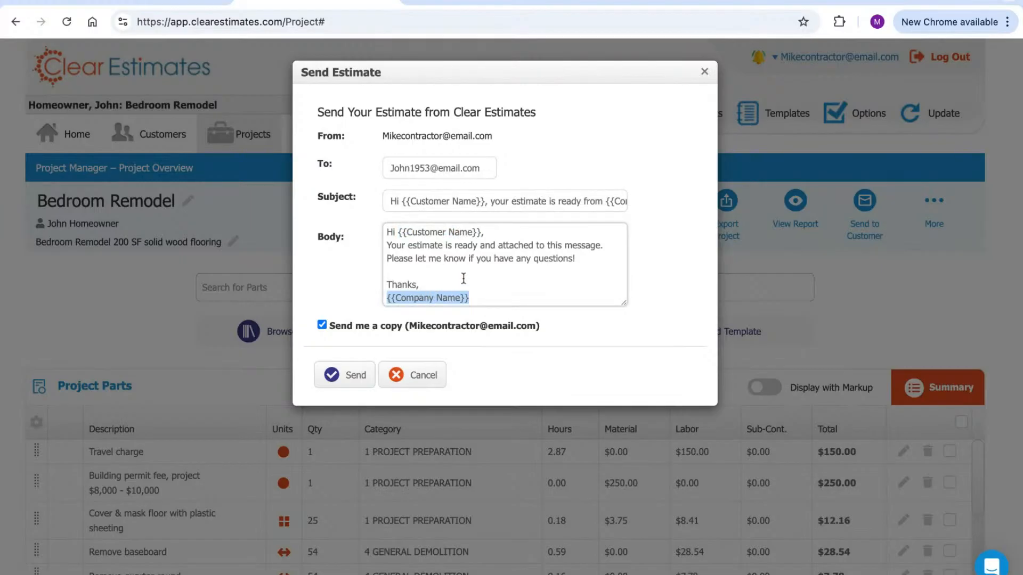
Replace the recipient with a different e-mail address, then close the dialog unsent
{"action": "triple_click", "coordinate": [475, 168]}
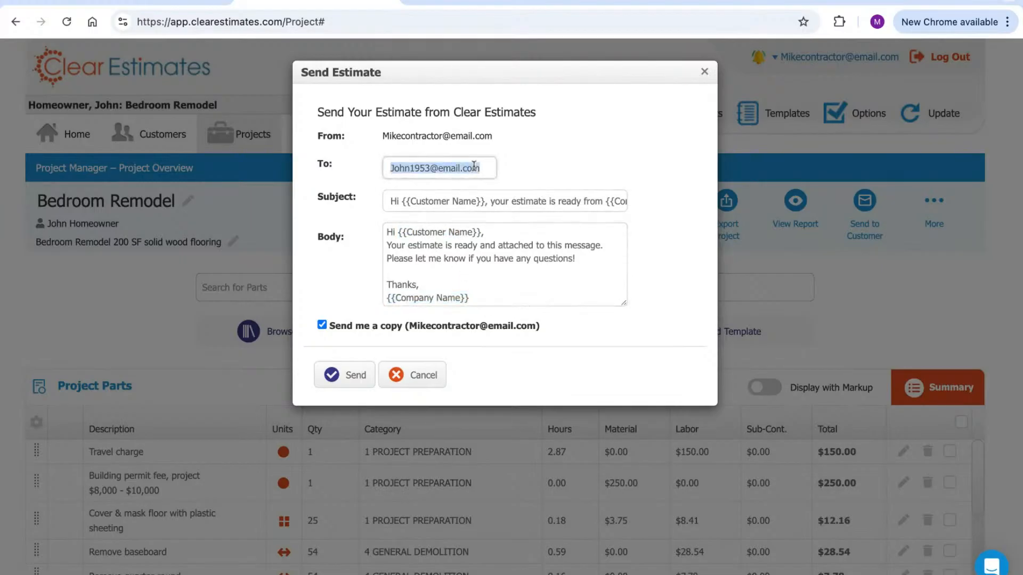
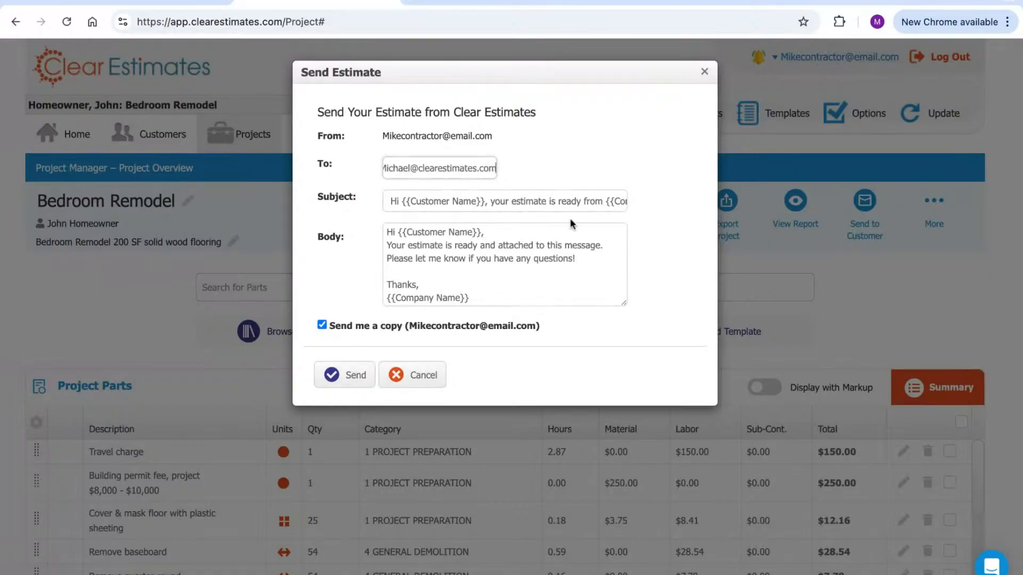
{"action": "left_click", "coordinate": [591, 147]}
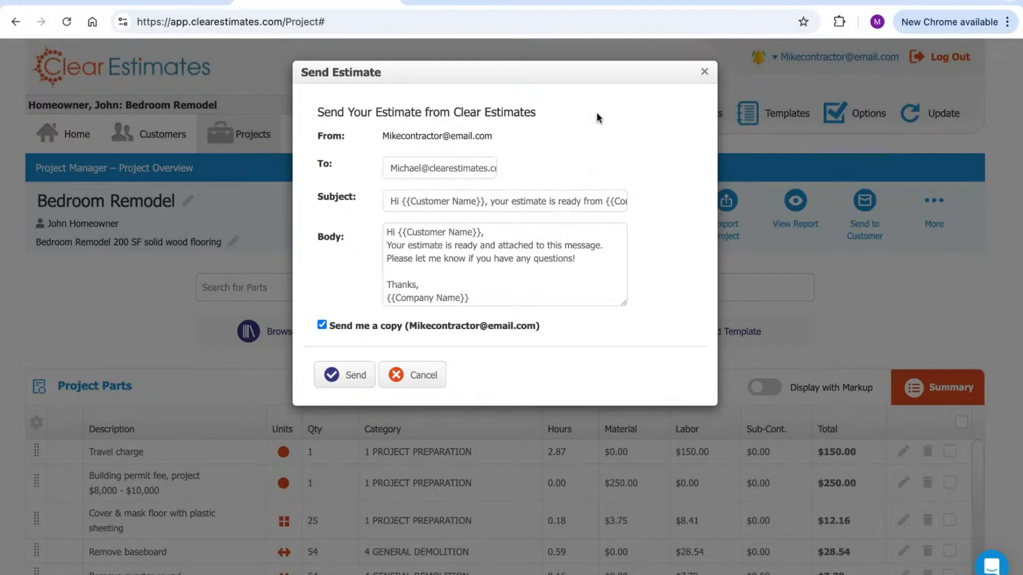
{"action": "left_click", "coordinate": [704, 73]}
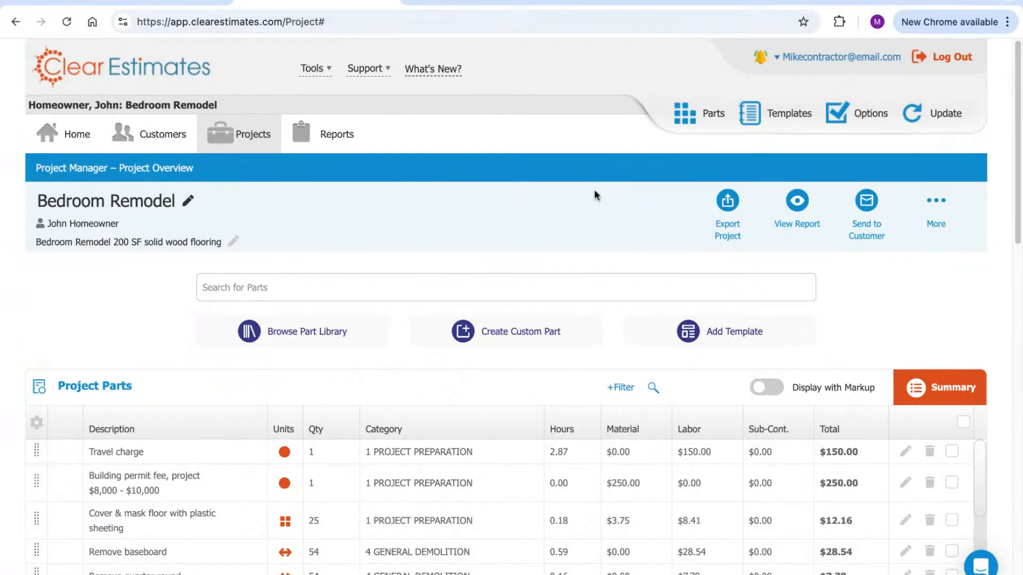
Scroll down the project overview to the empty Components panel and inspect its heading
{"action": "scroll", "coordinate": [575, 201], "scroll_direction": "down", "scroll_amount": 1}
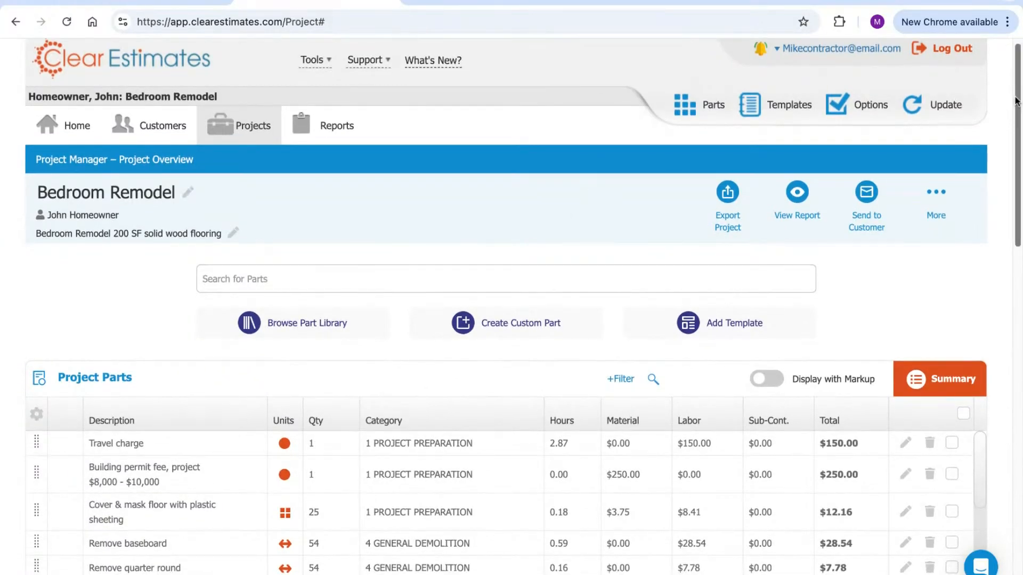
{"action": "scroll", "coordinate": [1016, 102], "scroll_direction": "down", "scroll_amount": 1}
{"action": "scroll", "coordinate": [1015, 101], "scroll_direction": "down", "scroll_amount": 8}
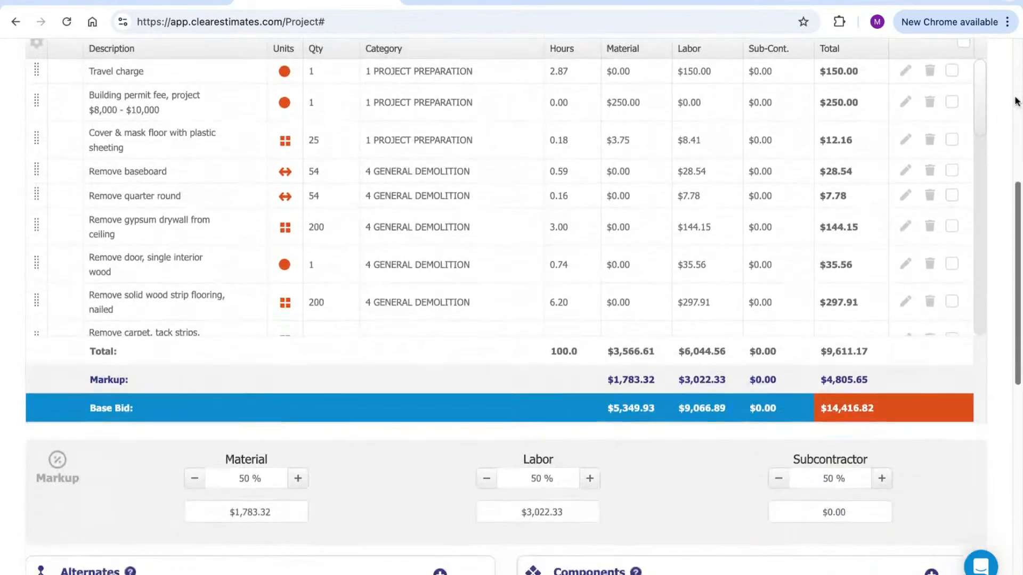
{"action": "scroll", "coordinate": [523, 307], "scroll_direction": "down", "scroll_amount": 4}
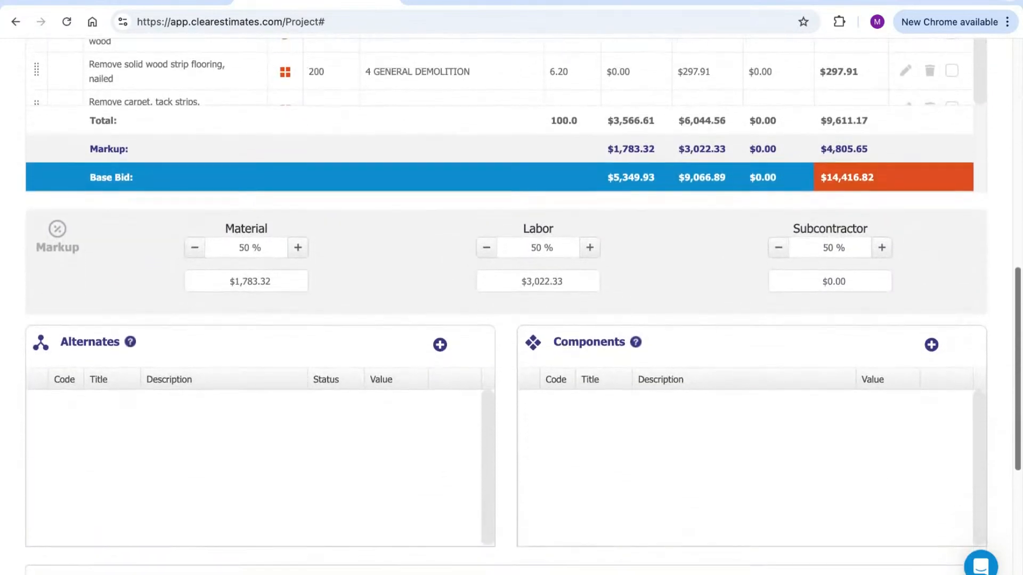
{"action": "scroll", "coordinate": [523, 307], "scroll_direction": "down", "scroll_amount": 3}
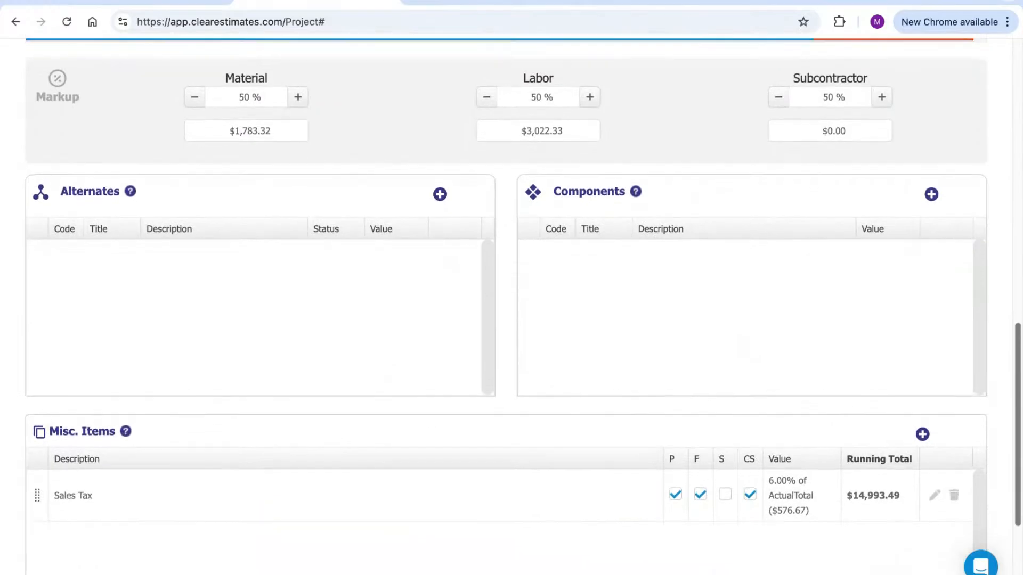
{"action": "scroll", "coordinate": [792, 293], "scroll_direction": "down", "scroll_amount": 1}
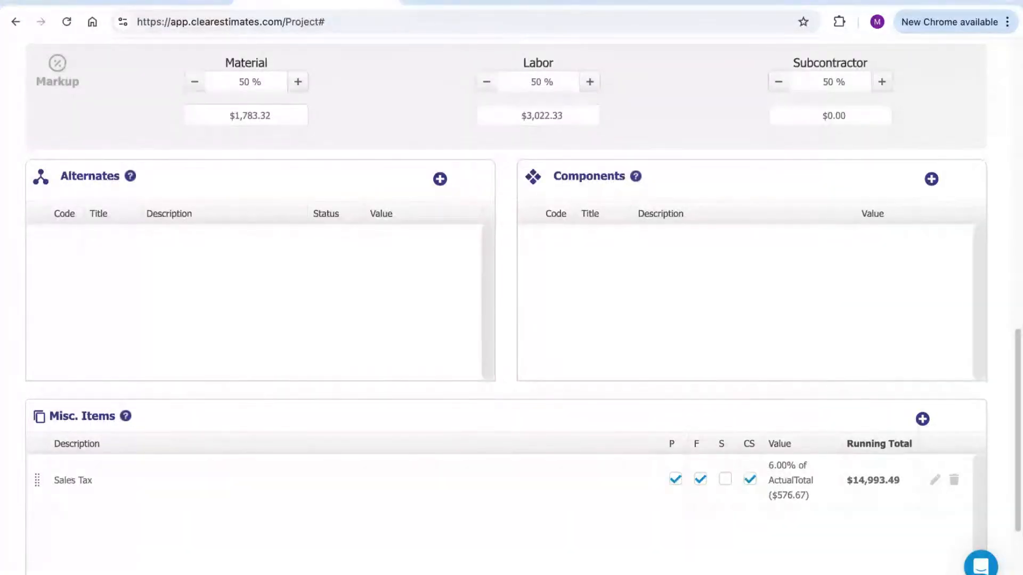
{"action": "mouse_move", "coordinate": [636, 176]}
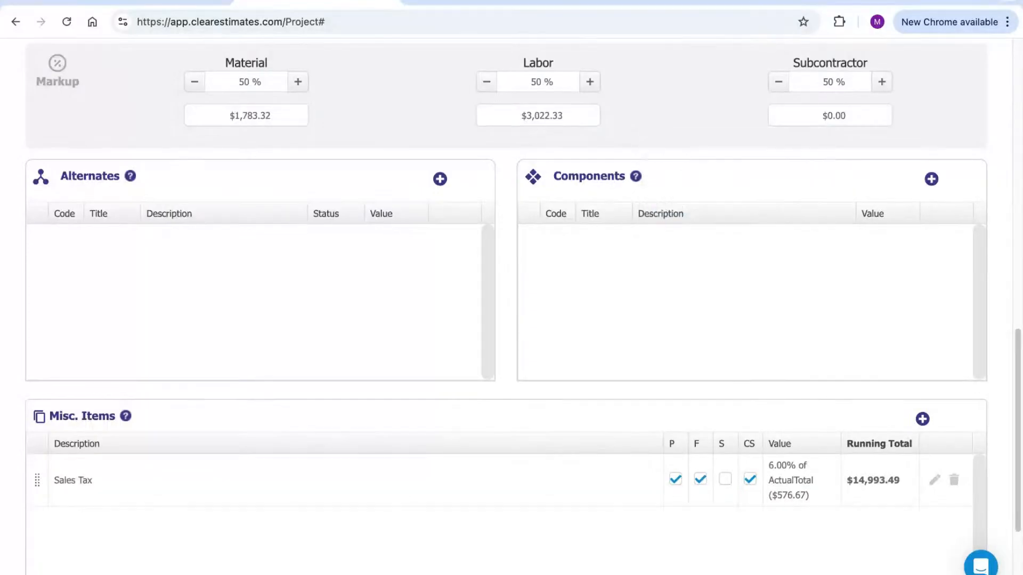
{"action": "left_click_drag", "start_coordinate": [619, 176], "coordinate": [561, 176]}
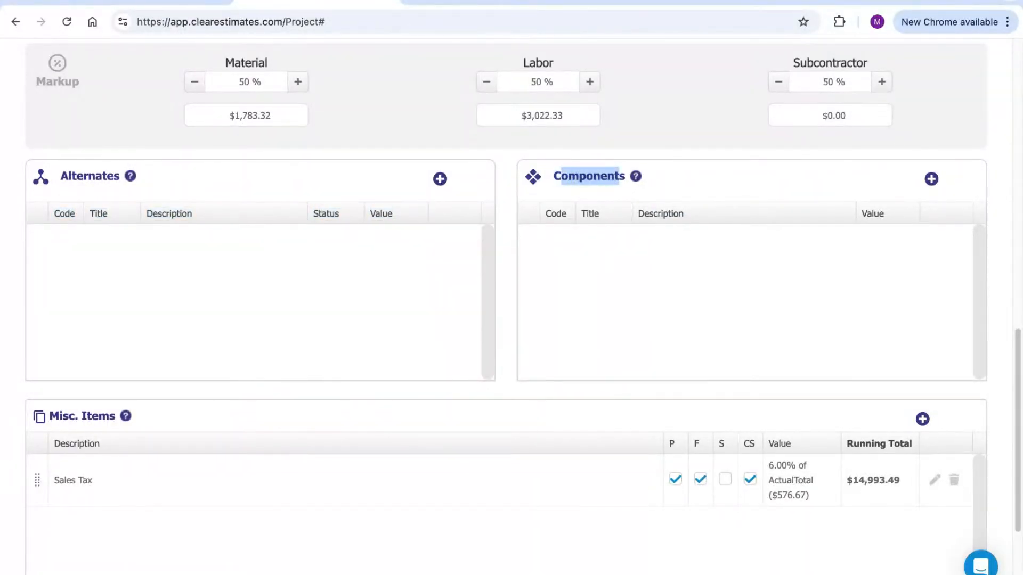
{"action": "left_click", "coordinate": [612, 187]}
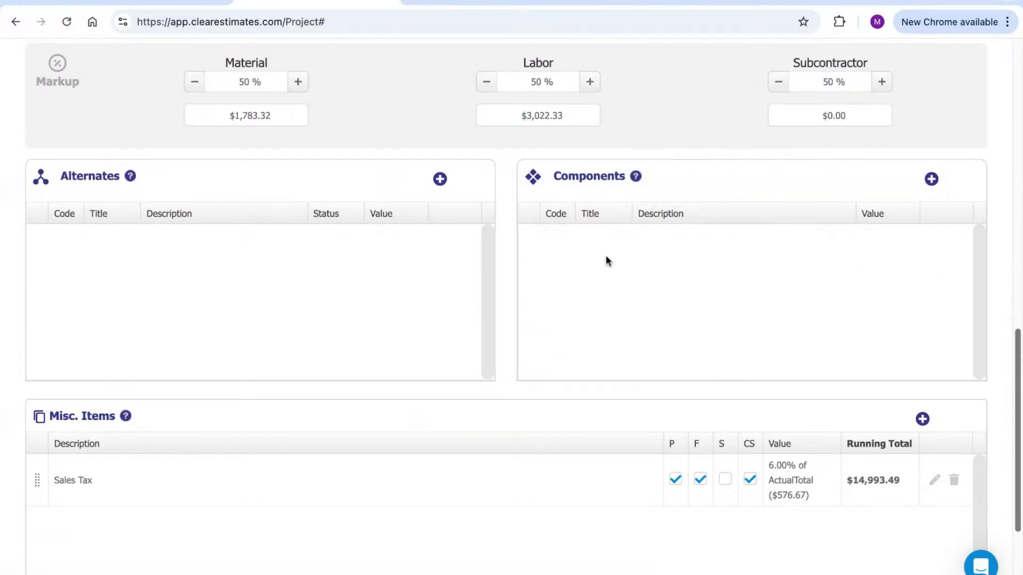
{"action": "left_click_drag", "start_coordinate": [627, 178], "coordinate": [553, 177]}
{"action": "left_click", "coordinate": [748, 182]}
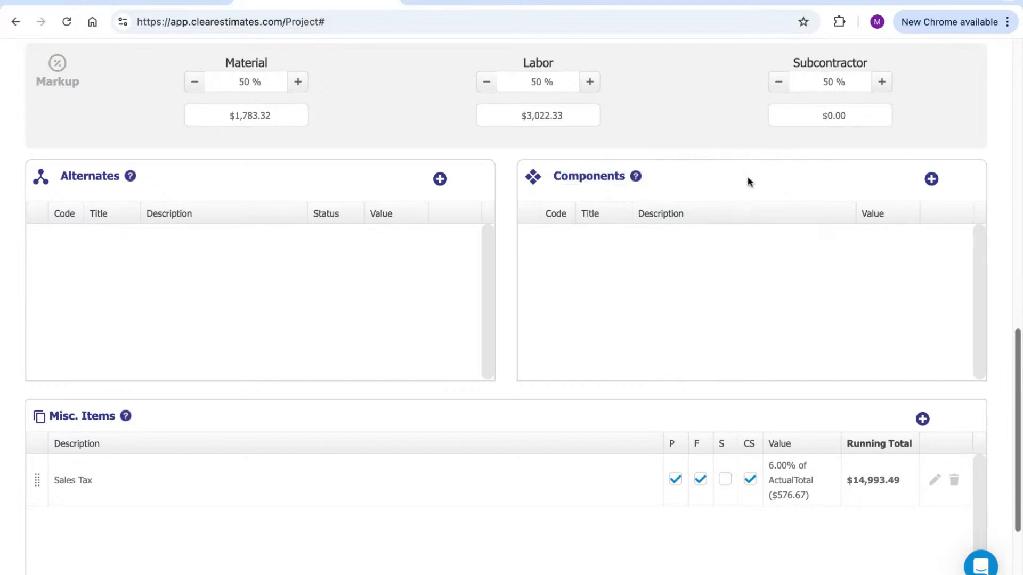
Add a new component to the Bedroom Remodel project
{"action": "left_click", "coordinate": [933, 180]}
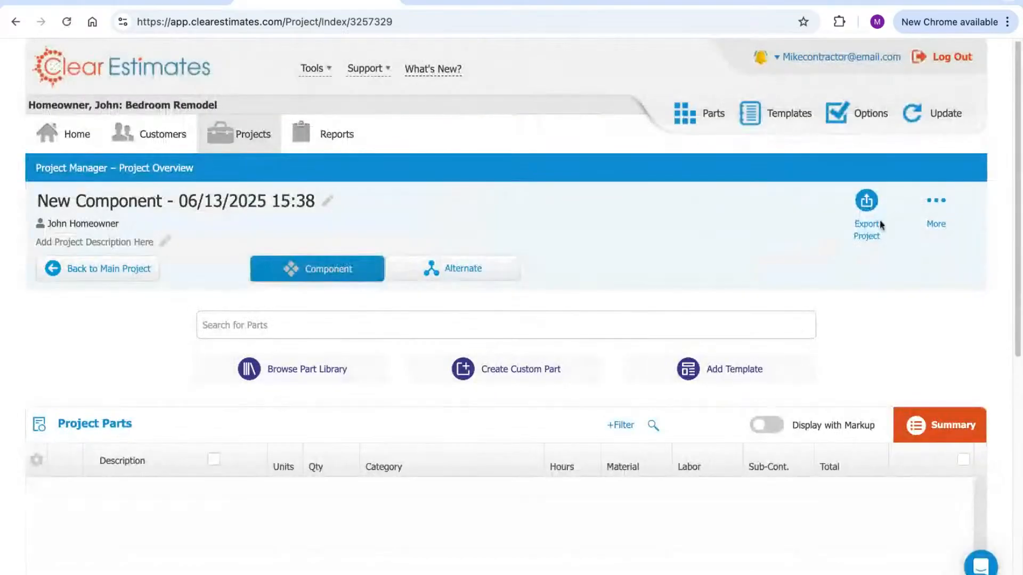
{"action": "scroll", "coordinate": [608, 227], "scroll_direction": "down", "scroll_amount": 2}
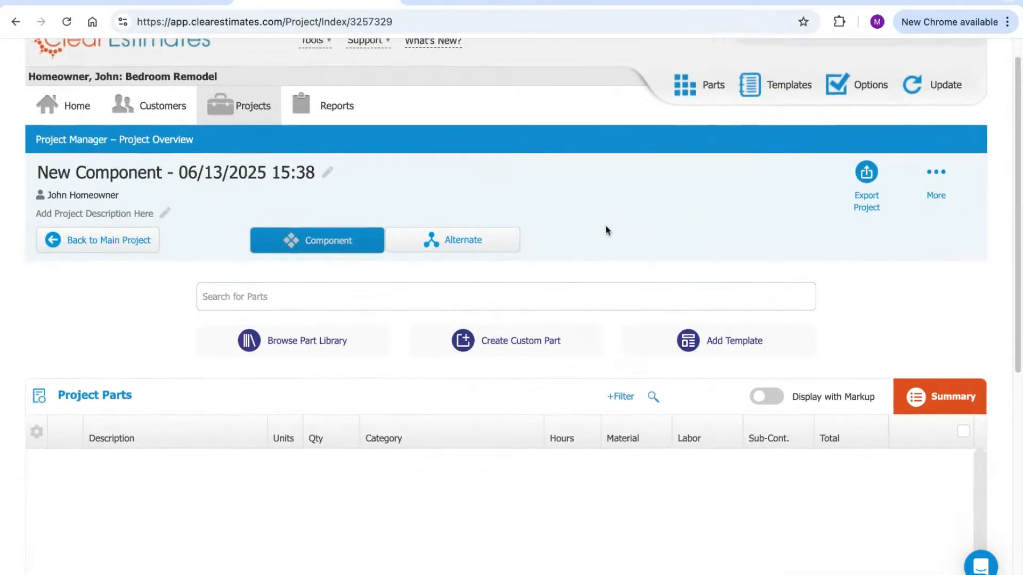
{"action": "triple_click", "coordinate": [149, 138]}
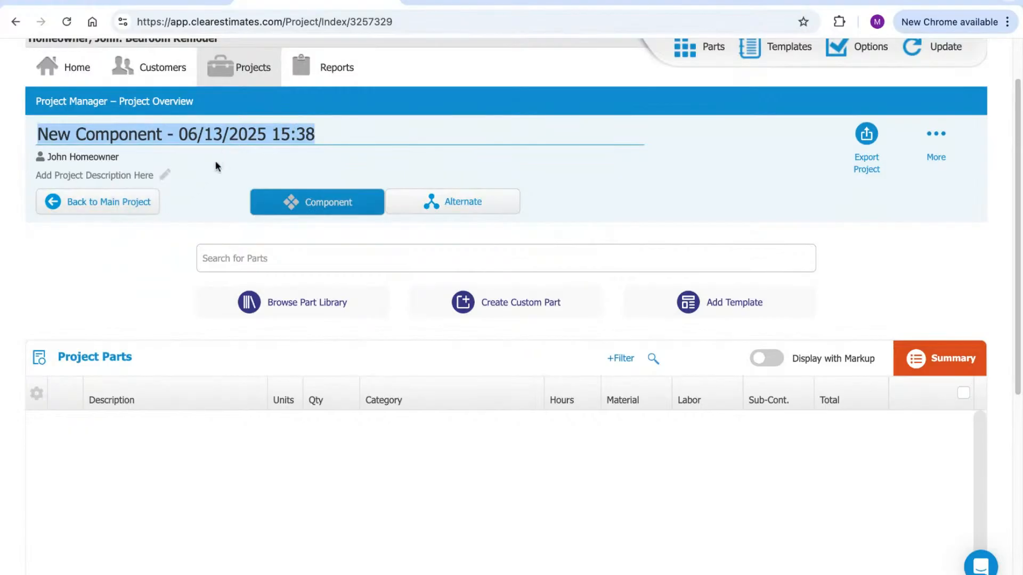
{"action": "scroll", "coordinate": [551, 201], "scroll_direction": "up", "scroll_amount": 1}
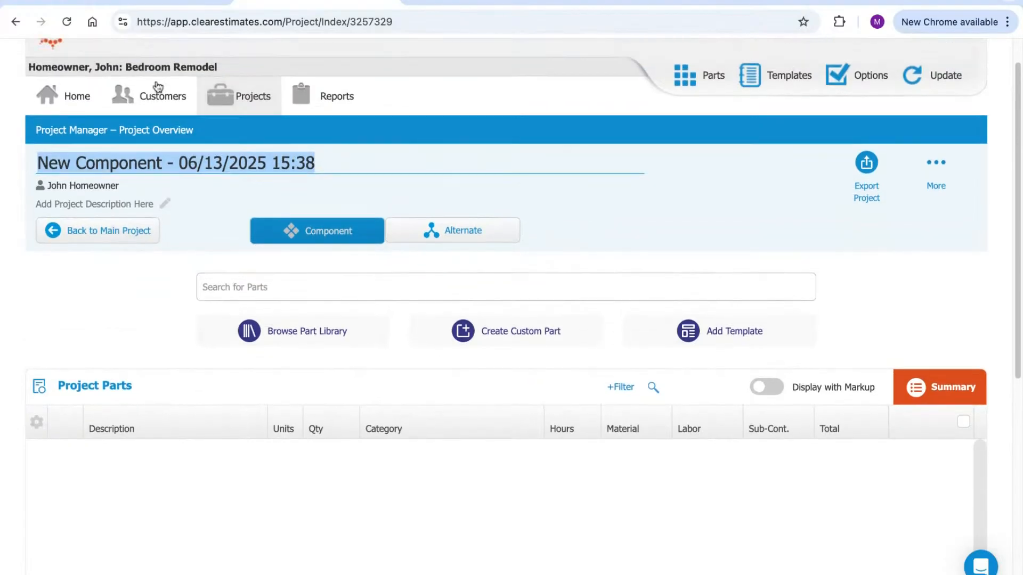
{"action": "left_click", "coordinate": [247, 65]}
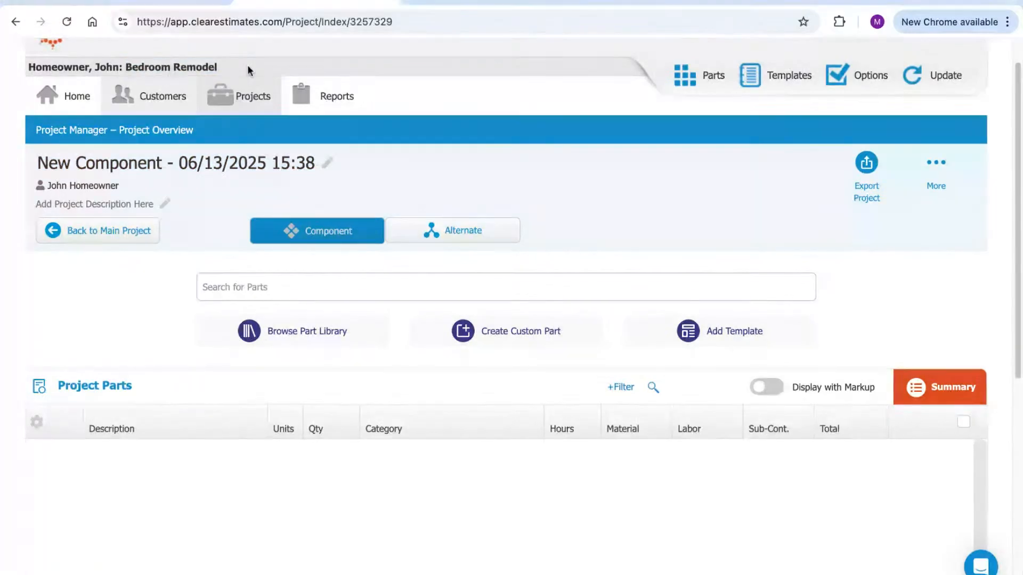
Rename the new component to 'Bedroom 2' and finish editing its description
{"action": "left_click", "coordinate": [246, 164]}
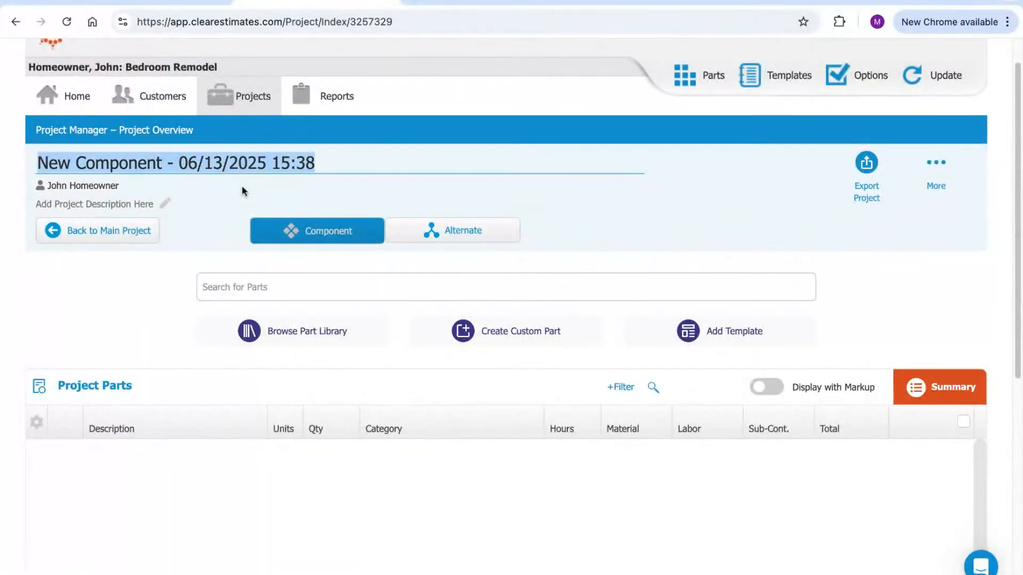
{"action": "double_click", "coordinate": [231, 158]}
{"action": "left_click", "coordinate": [231, 157]}
{"action": "key", "text": "super+a"}
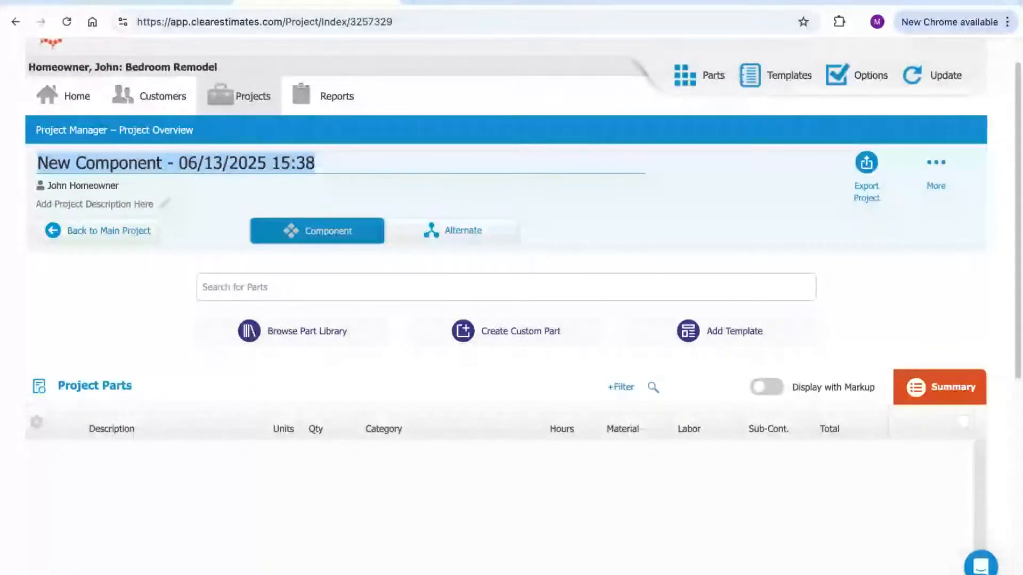
{"action": "type", "text": "Bedroom 2"}
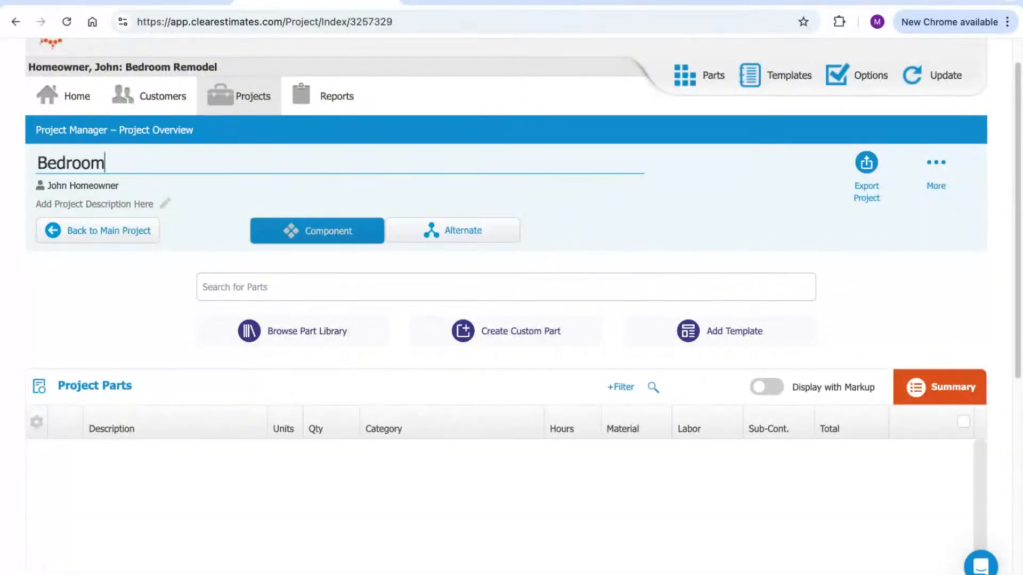
{"action": "left_click", "coordinate": [136, 204]}
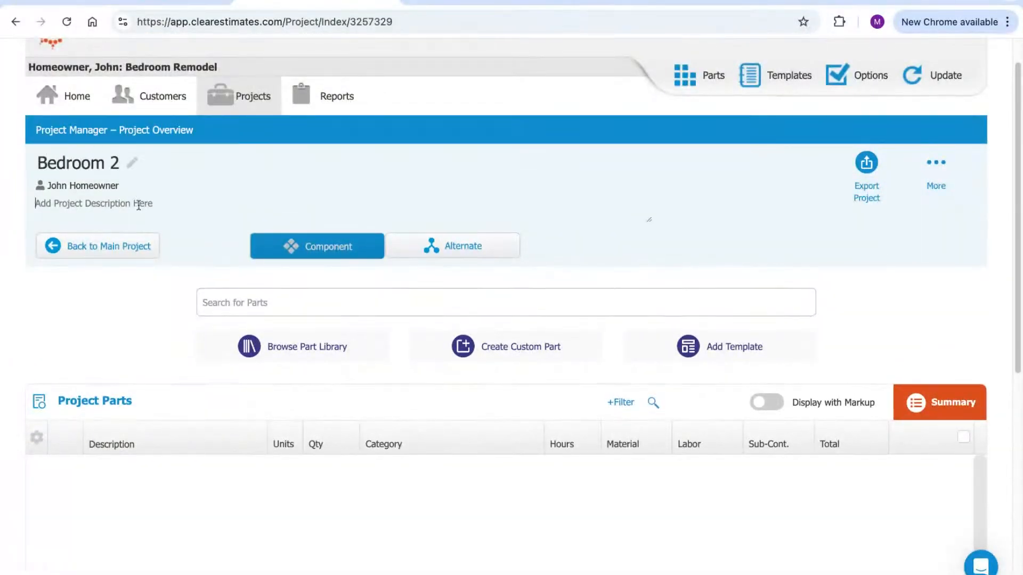
{"action": "left_click", "coordinate": [98, 295]}
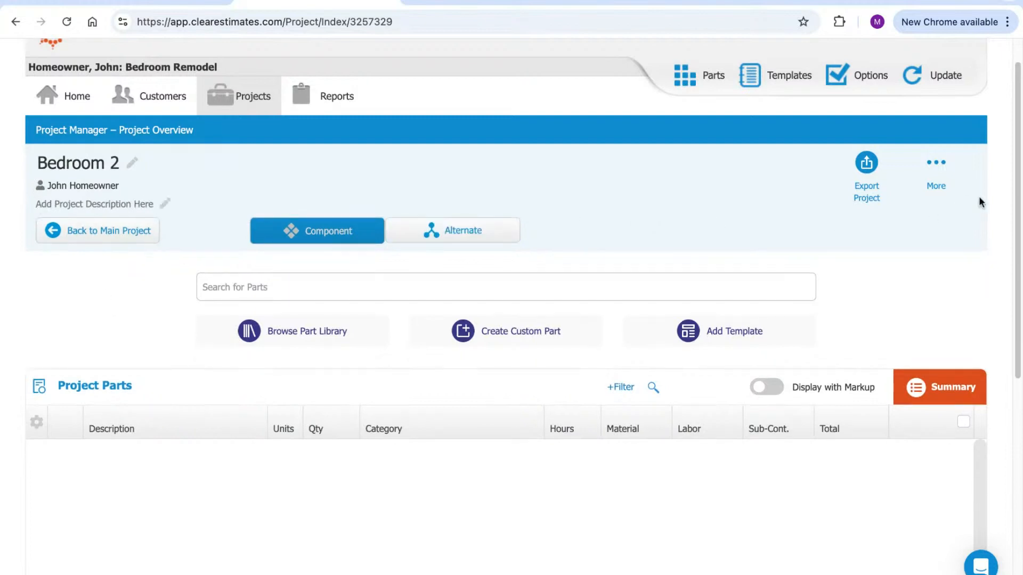
{"action": "scroll", "coordinate": [1018, 144], "scroll_direction": "down", "scroll_amount": 1}
{"action": "scroll", "coordinate": [1018, 144], "scroll_direction": "down", "scroll_amount": 5}
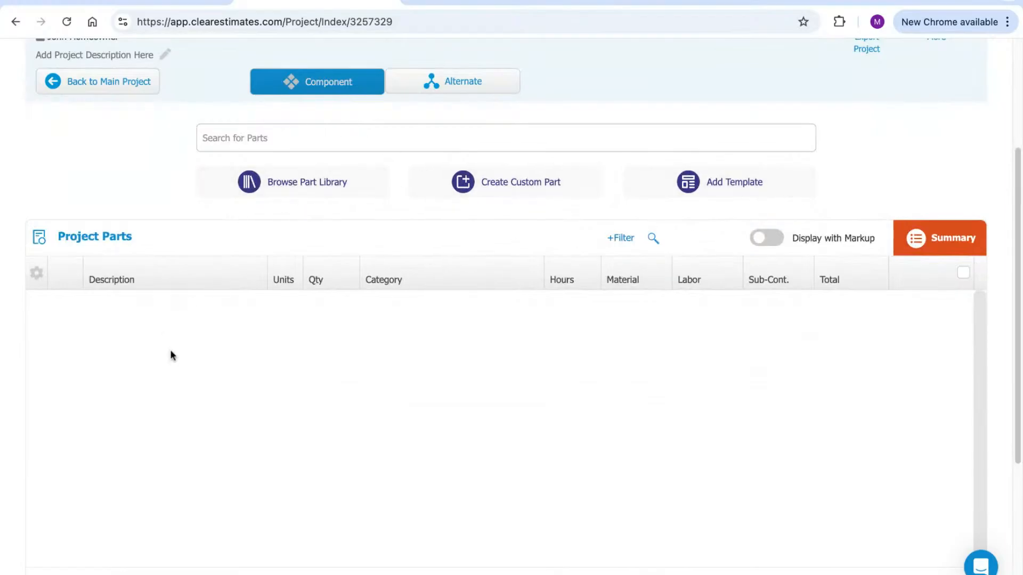
{"action": "scroll", "coordinate": [366, 479], "scroll_direction": "up", "scroll_amount": 1}
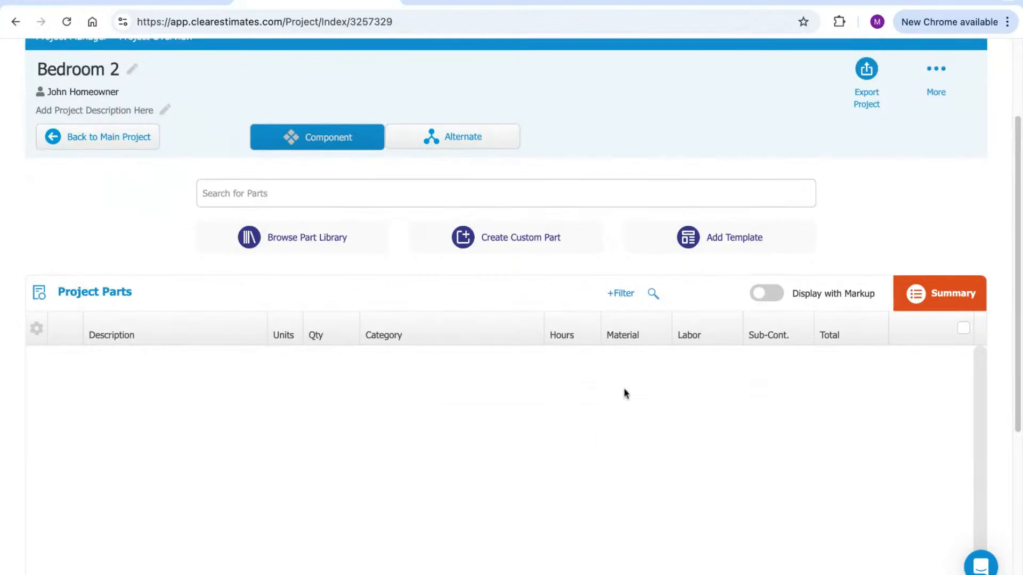
Pick the Ceramic Flooring, Average template from the Room Remodels - Bedroom category
{"action": "left_click", "coordinate": [723, 240]}
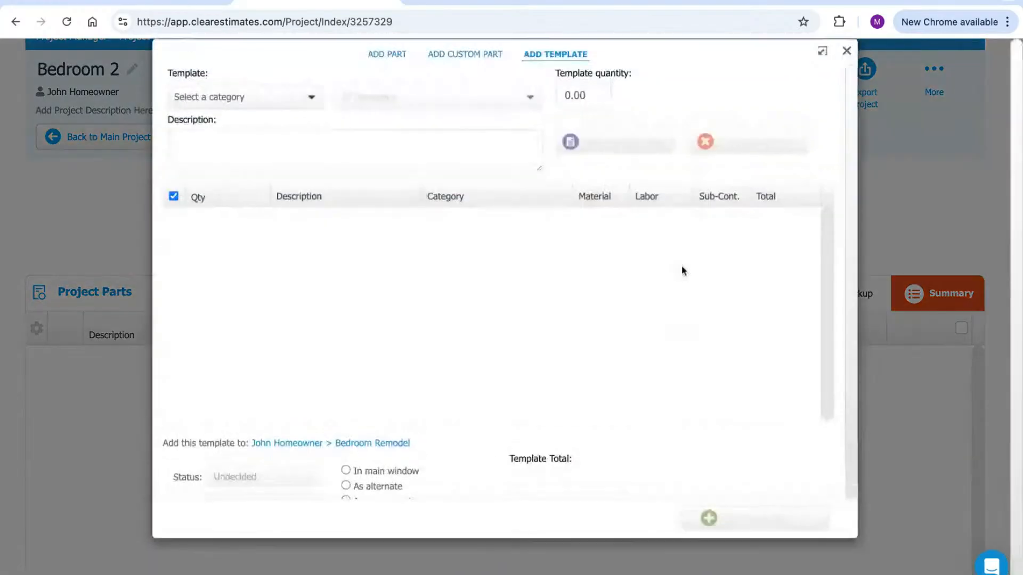
{"action": "left_click", "coordinate": [235, 116]}
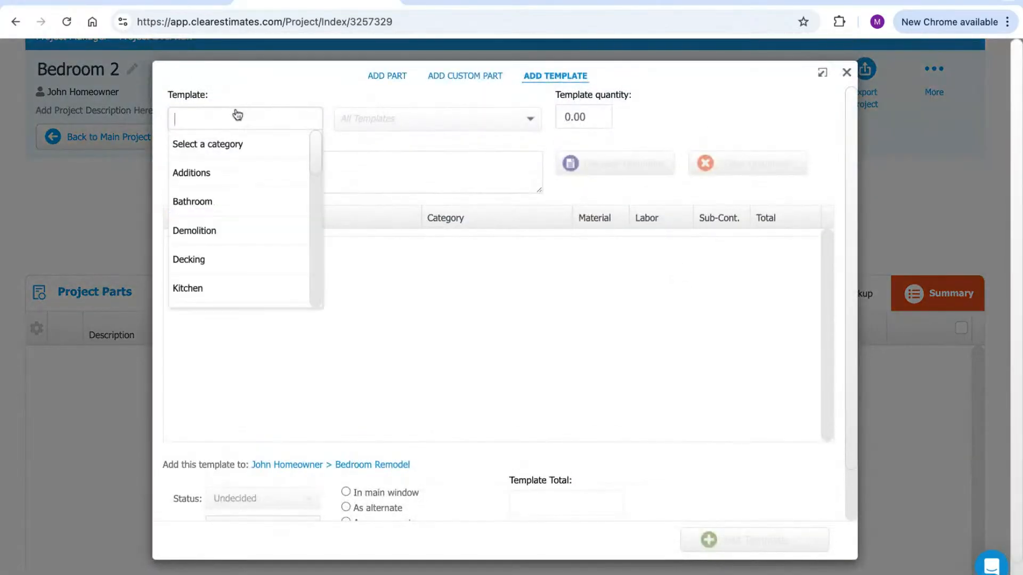
{"action": "left_click", "coordinate": [225, 203]}
{"action": "left_click", "coordinate": [273, 123]}
{"action": "type", "text": "bedroom"}
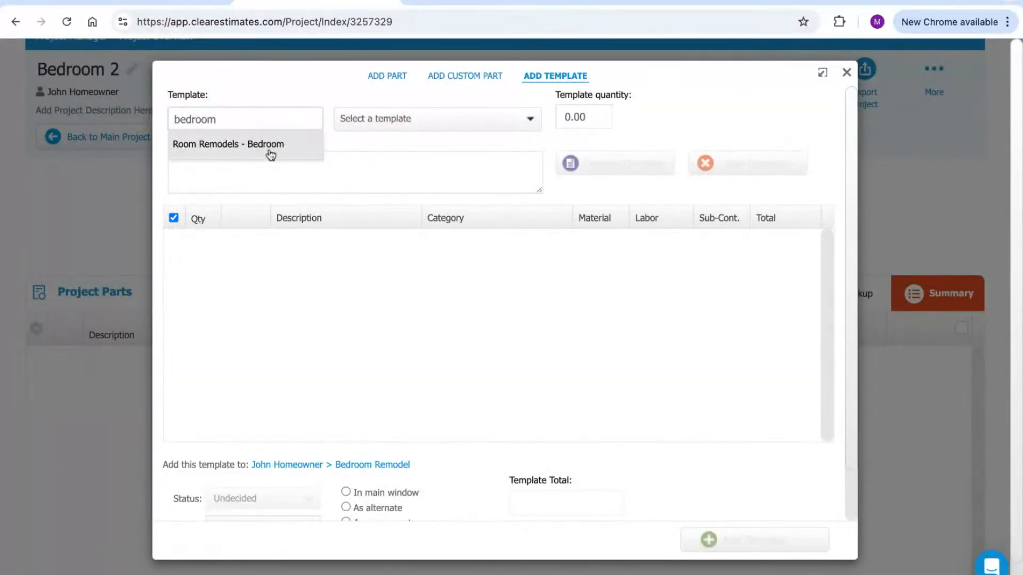
{"action": "left_click", "coordinate": [267, 153]}
{"action": "left_click", "coordinate": [437, 121]}
{"action": "scroll", "coordinate": [434, 203], "scroll_direction": "down", "scroll_amount": 1}
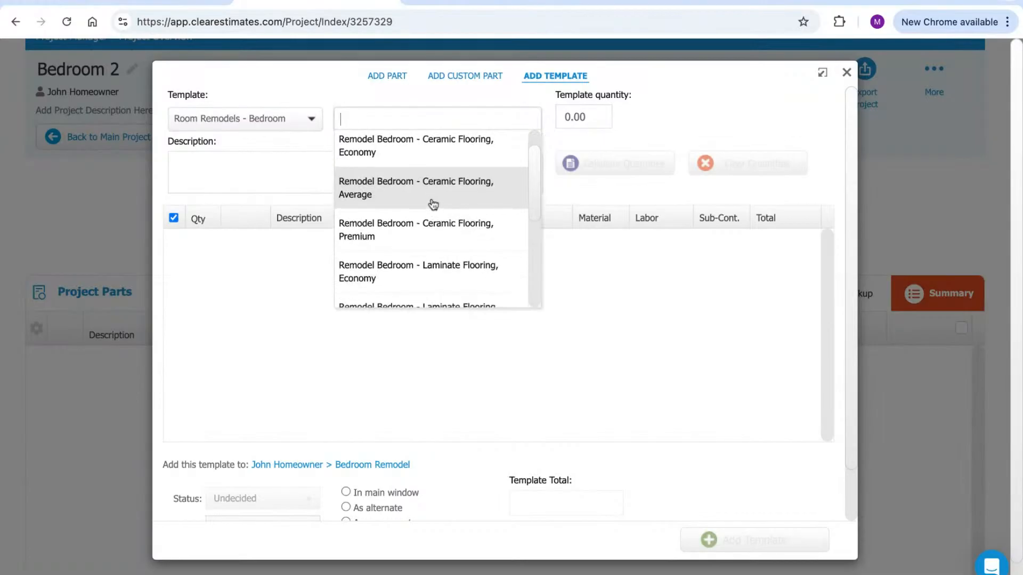
{"action": "left_click", "coordinate": [431, 206]}
Set the template quantity to 100 sq. ft., calculate quantities, and add its parts to Bedroom 2
{"action": "left_click", "coordinate": [592, 119]}
{"action": "double_click", "coordinate": [570, 110]}
{"action": "type", "text": "100"}
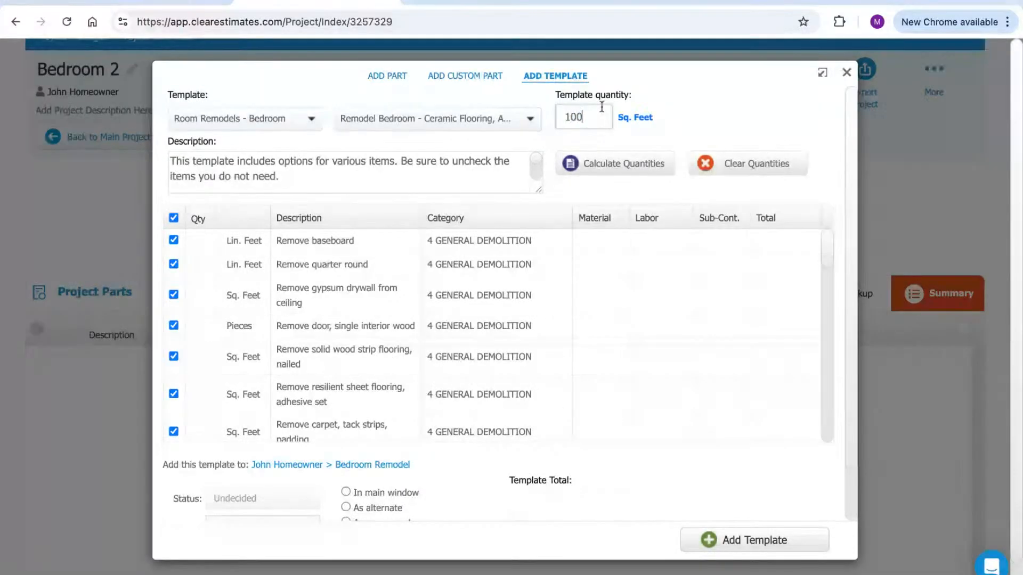
{"action": "left_click", "coordinate": [627, 159]}
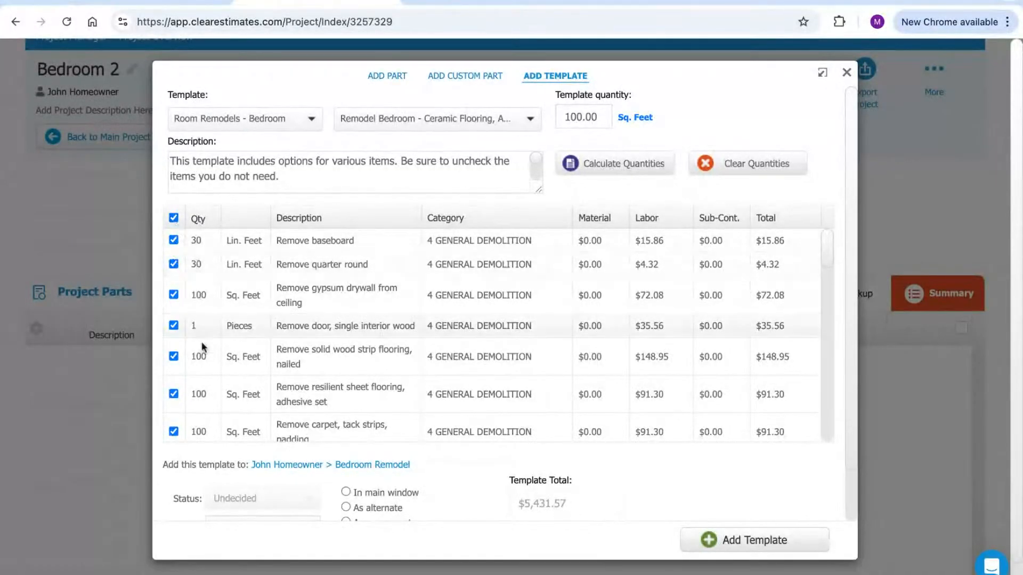
{"action": "left_click", "coordinate": [197, 295]}
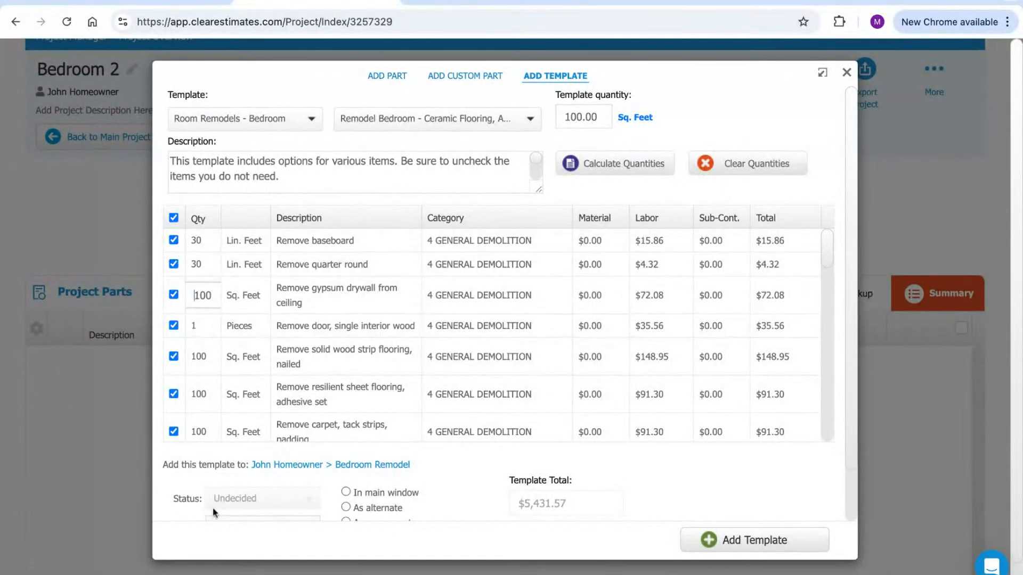
{"action": "left_click", "coordinate": [752, 543]}
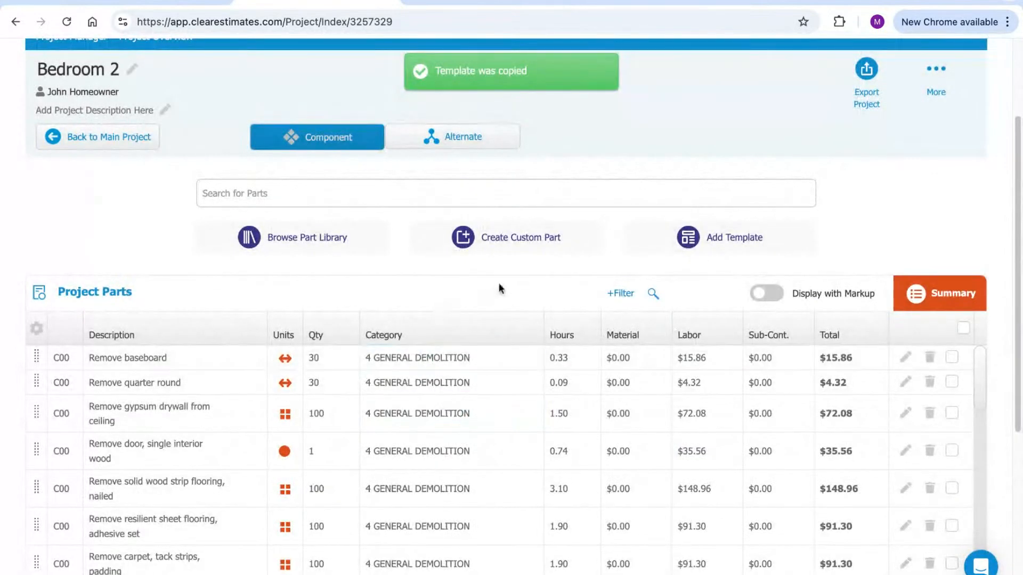
{"action": "scroll", "coordinate": [601, 320], "scroll_direction": "down", "scroll_amount": 5}
{"action": "scroll", "coordinate": [941, 224], "scroll_direction": "up", "scroll_amount": 6}
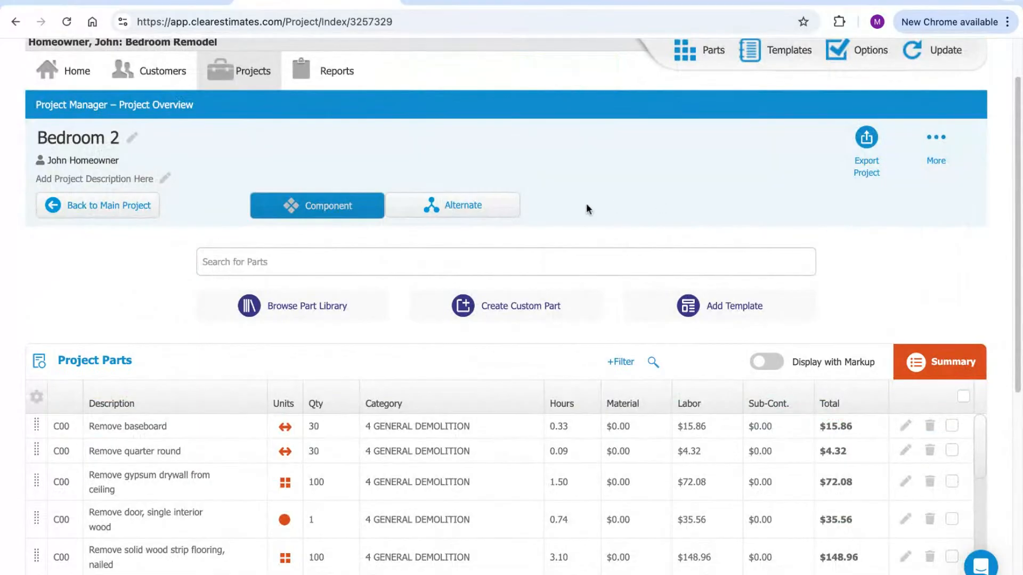
{"action": "scroll", "coordinate": [124, 277], "scroll_direction": "down", "scroll_amount": 3}
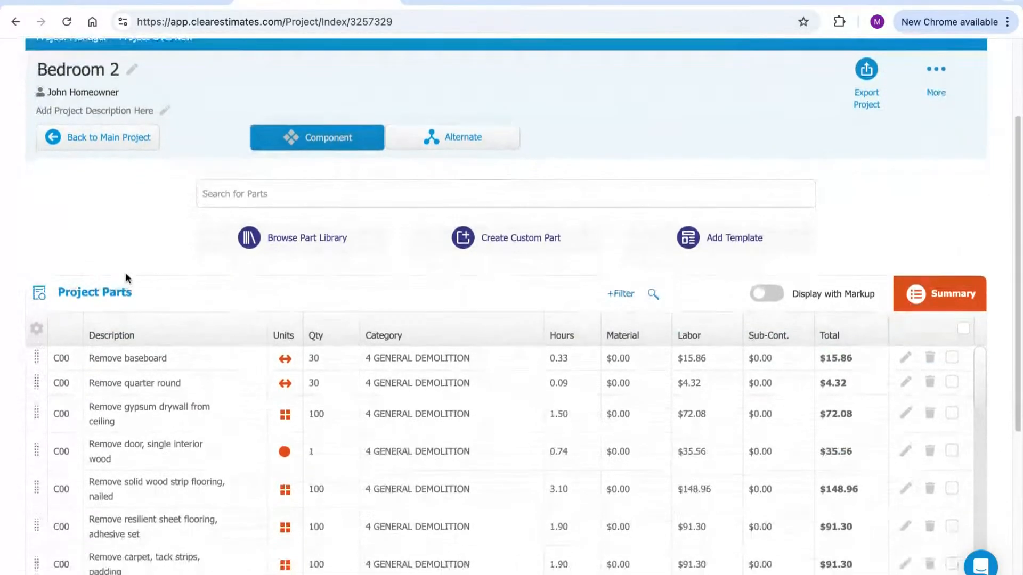
{"action": "scroll", "coordinate": [145, 264], "scroll_direction": "down", "scroll_amount": 1}
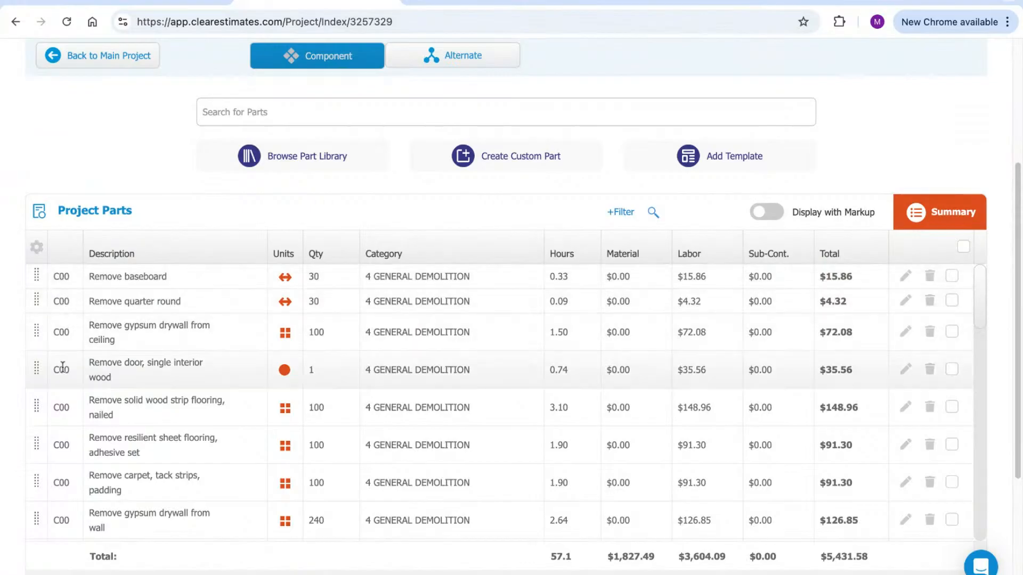
{"action": "left_click", "coordinate": [487, 313]}
{"action": "scroll", "coordinate": [448, 418], "scroll_direction": "up", "scroll_amount": 1}
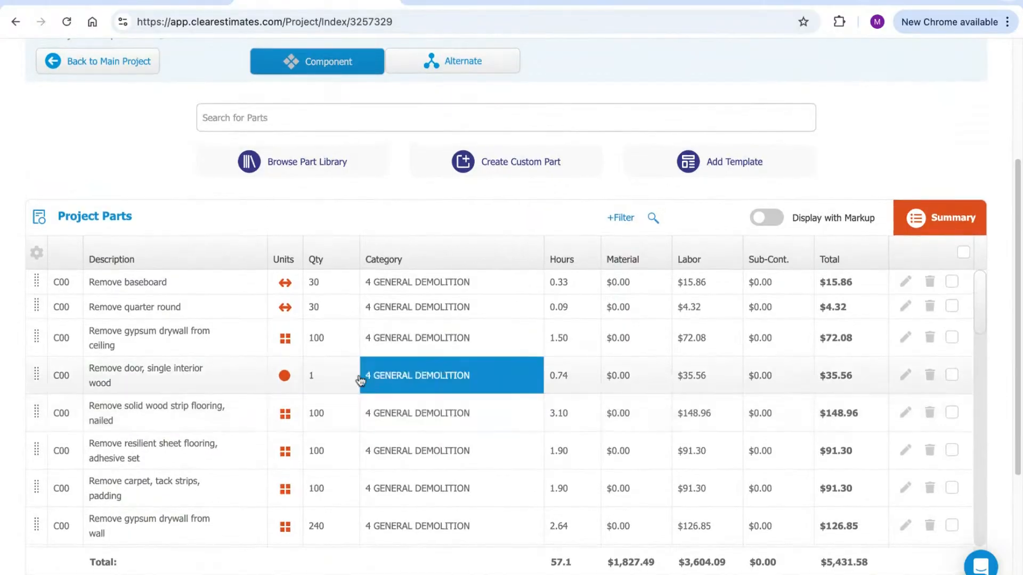
{"action": "scroll", "coordinate": [277, 250], "scroll_direction": "up", "scroll_amount": 4}
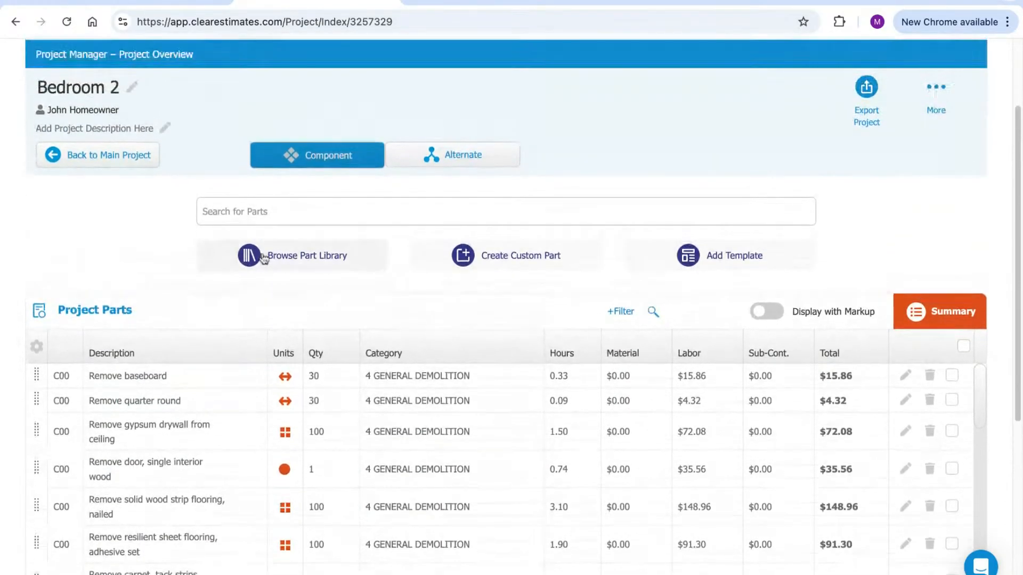
{"action": "left_click", "coordinate": [90, 97]}
{"action": "left_click", "coordinate": [135, 224]}
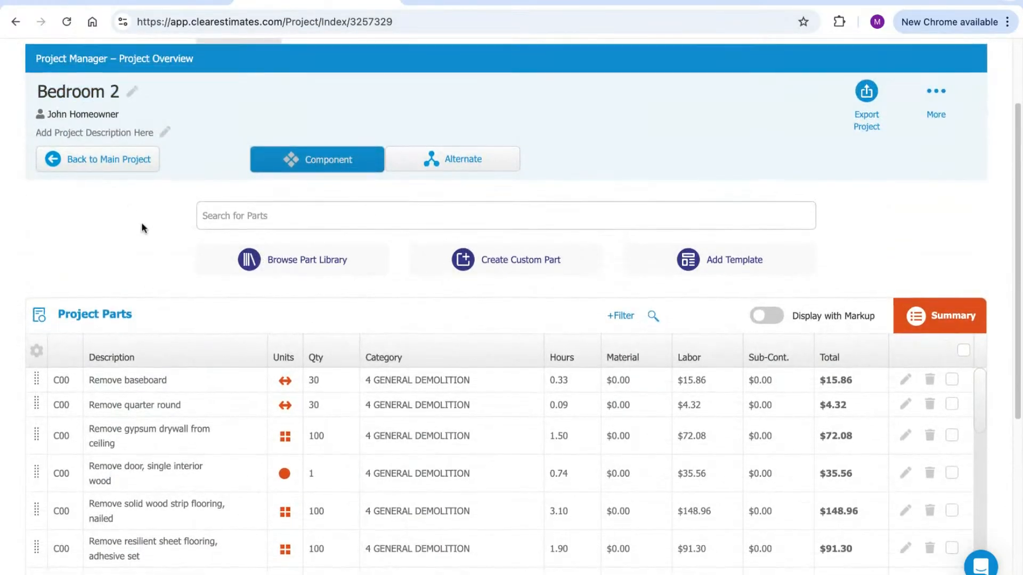
{"action": "scroll", "coordinate": [351, 224], "scroll_direction": "down", "scroll_amount": 10}
{"action": "scroll", "coordinate": [436, 341], "scroll_direction": "down", "scroll_amount": 5}
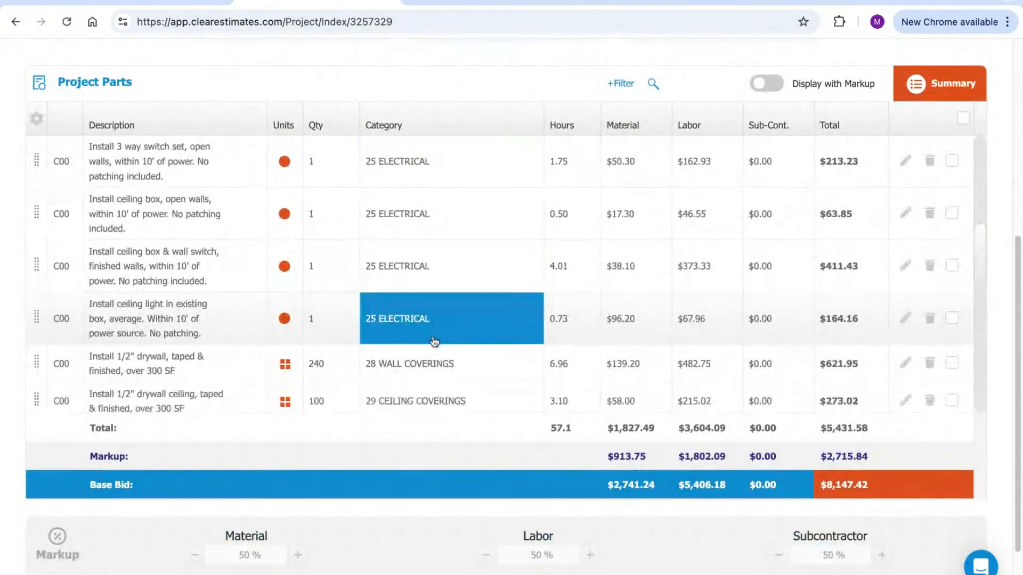
{"action": "scroll", "coordinate": [426, 351], "scroll_direction": "up", "scroll_amount": 10}
{"action": "scroll", "coordinate": [394, 364], "scroll_direction": "up", "scroll_amount": 5}
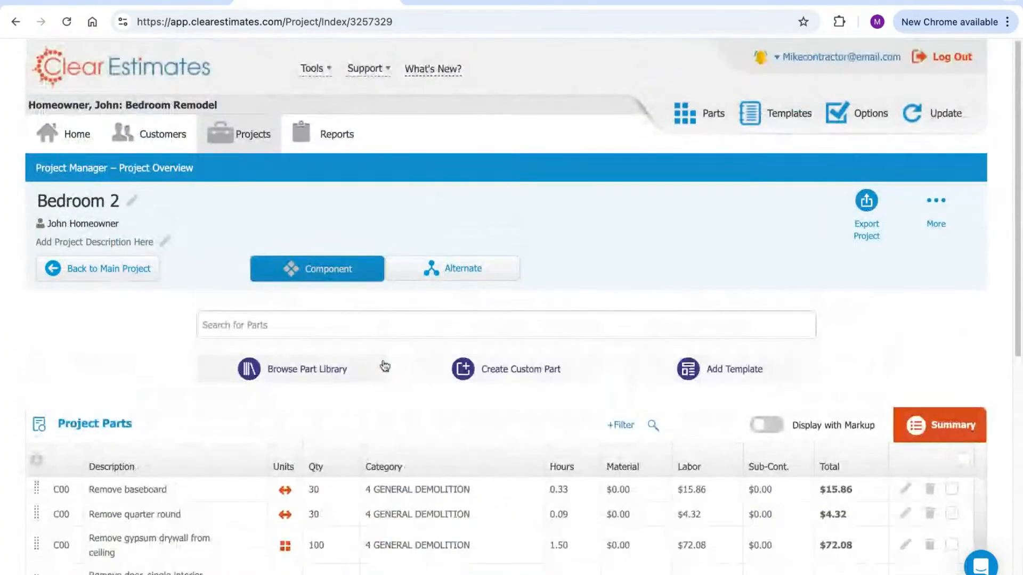
Go back to the main Bedroom Remodel project and scroll to its Project Parts table showing Bedroom 2 rows
{"action": "left_click", "coordinate": [113, 272]}
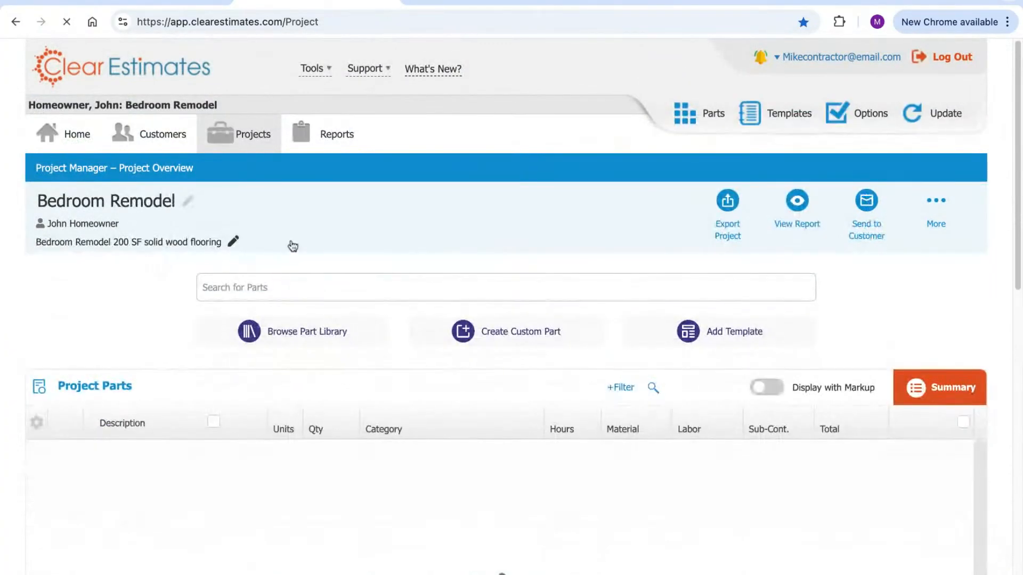
{"action": "left_click_drag", "start_coordinate": [1018, 132], "coordinate": [1018, 133]}
{"action": "scroll", "coordinate": [1018, 134], "scroll_direction": "down", "scroll_amount": 5}
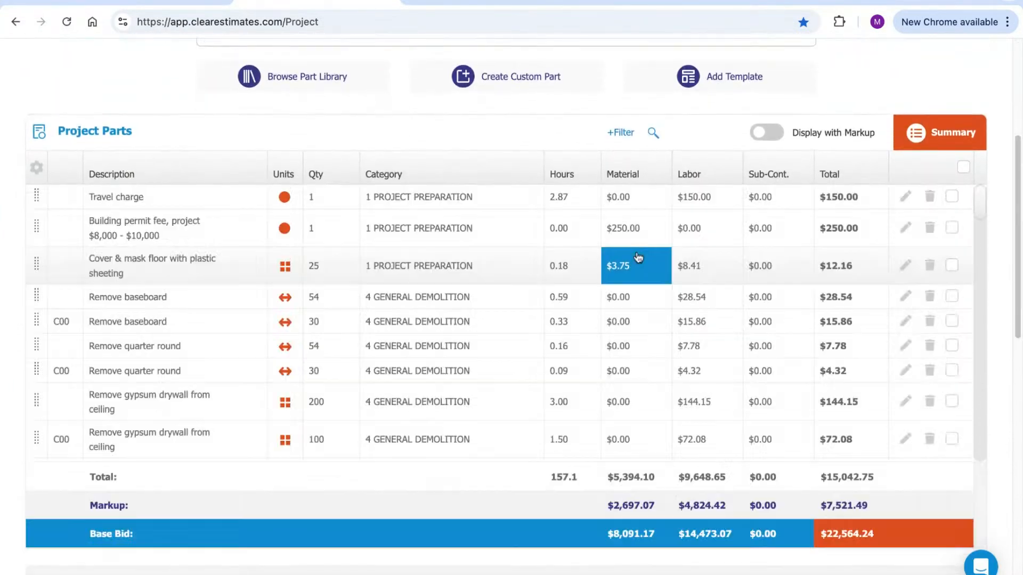
{"action": "scroll", "coordinate": [983, 203], "scroll_direction": "down", "scroll_amount": 2}
{"action": "scroll", "coordinate": [983, 202], "scroll_direction": "down", "scroll_amount": 1}
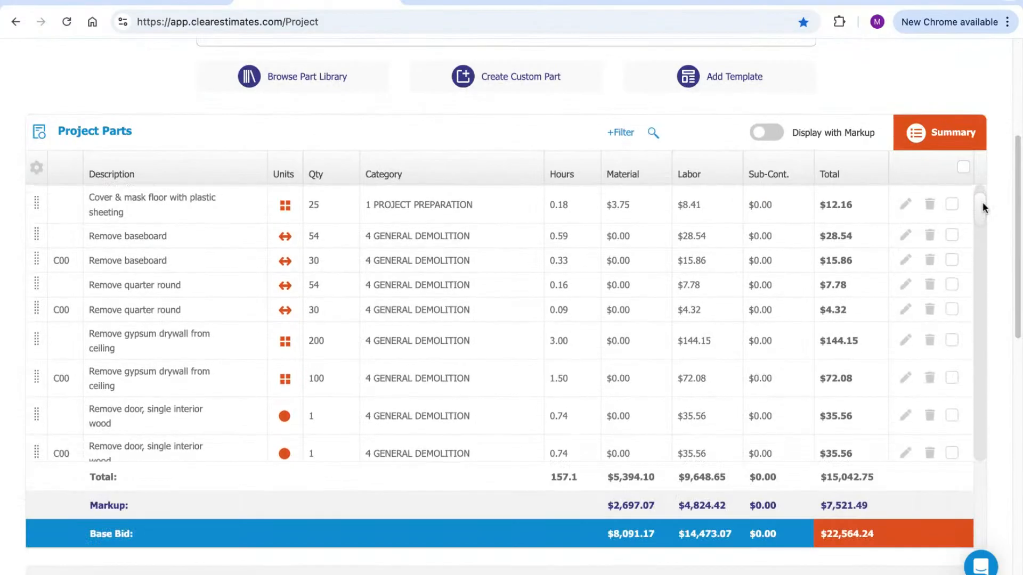
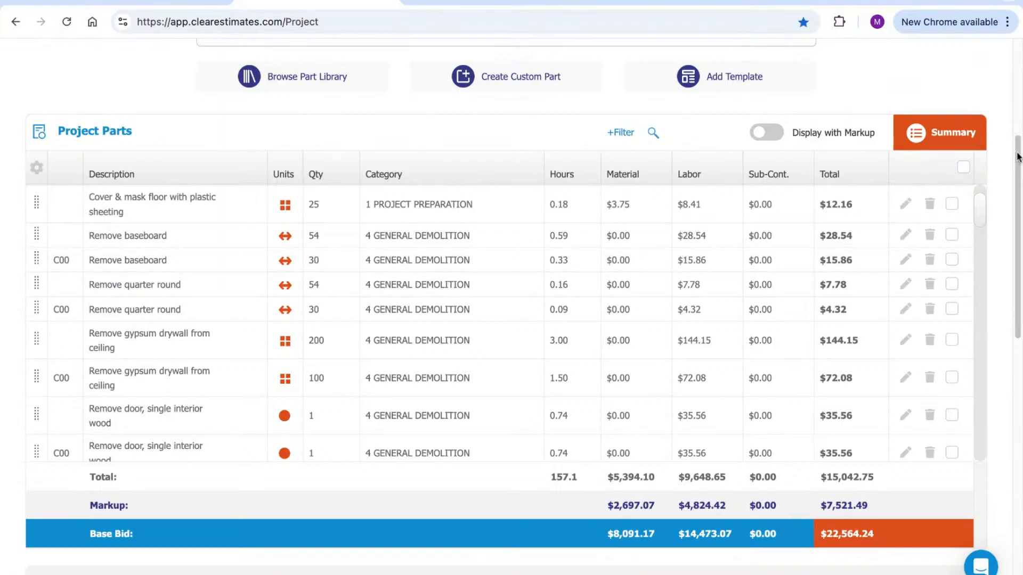
Scroll below the parts table to the markup and components: Base Bid $22,564.24, Bedroom 2 component $5,431.58
{"action": "scroll", "coordinate": [1017, 157], "scroll_direction": "down", "scroll_amount": 5}
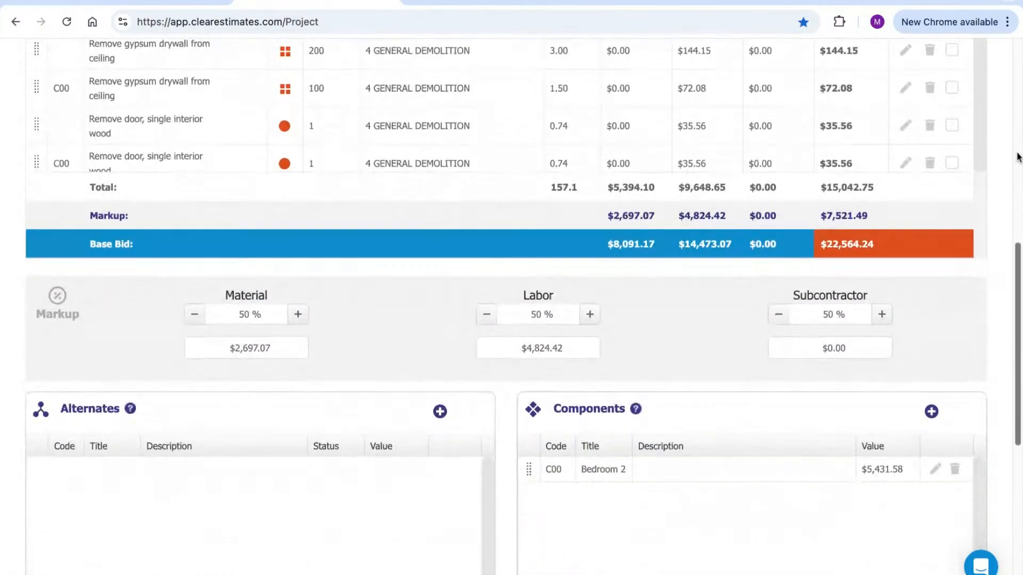
{"action": "scroll", "coordinate": [1017, 156], "scroll_direction": "down", "scroll_amount": 4}
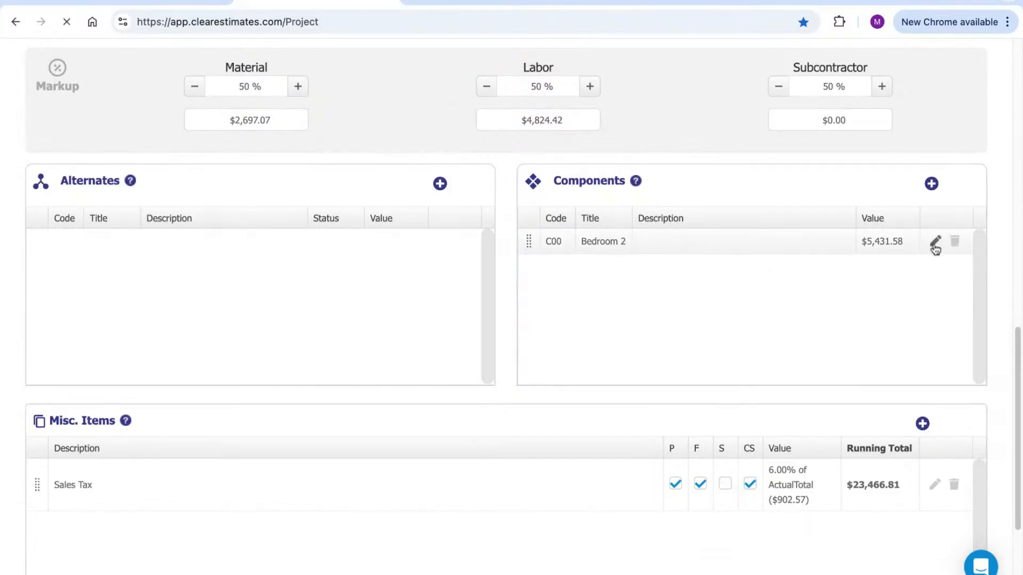
Review Bedroom 2's demolition parts, return to the main project, and show the report format choices
{"action": "scroll", "coordinate": [721, 224], "scroll_direction": "down", "scroll_amount": 4}
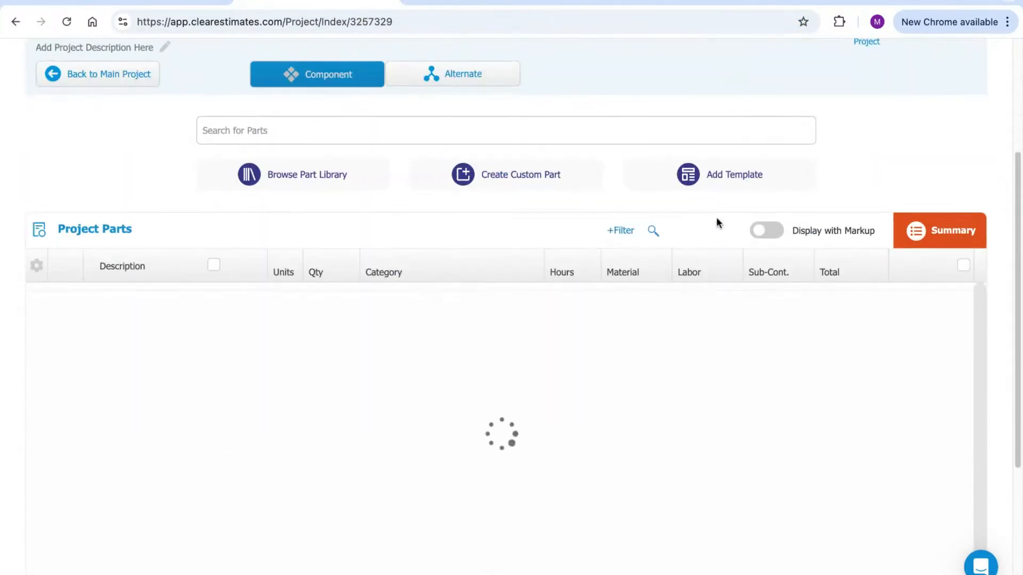
{"action": "scroll", "coordinate": [378, 405], "scroll_direction": "up", "scroll_amount": 4}
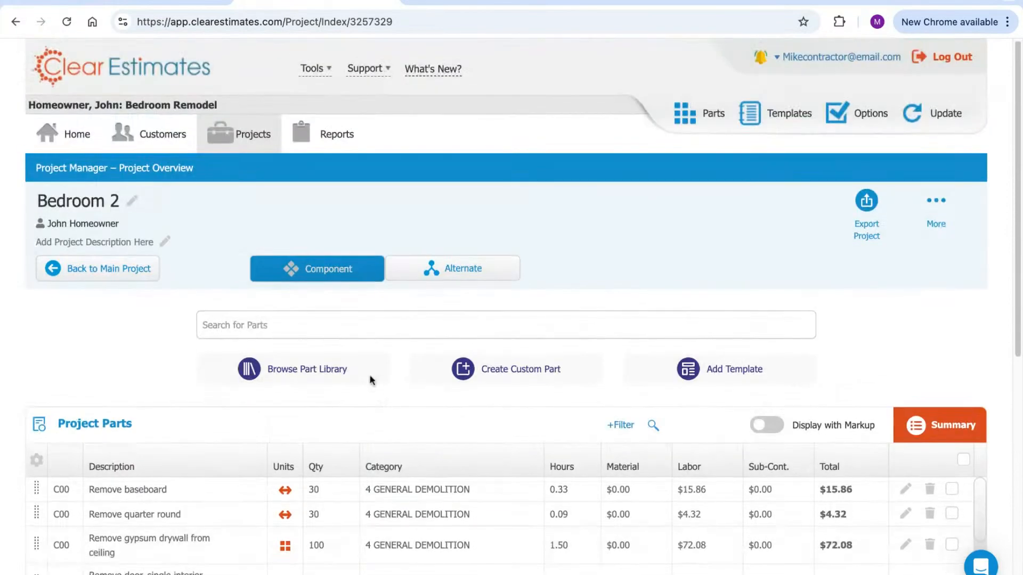
{"action": "scroll", "coordinate": [670, 315], "scroll_direction": "down", "scroll_amount": 5}
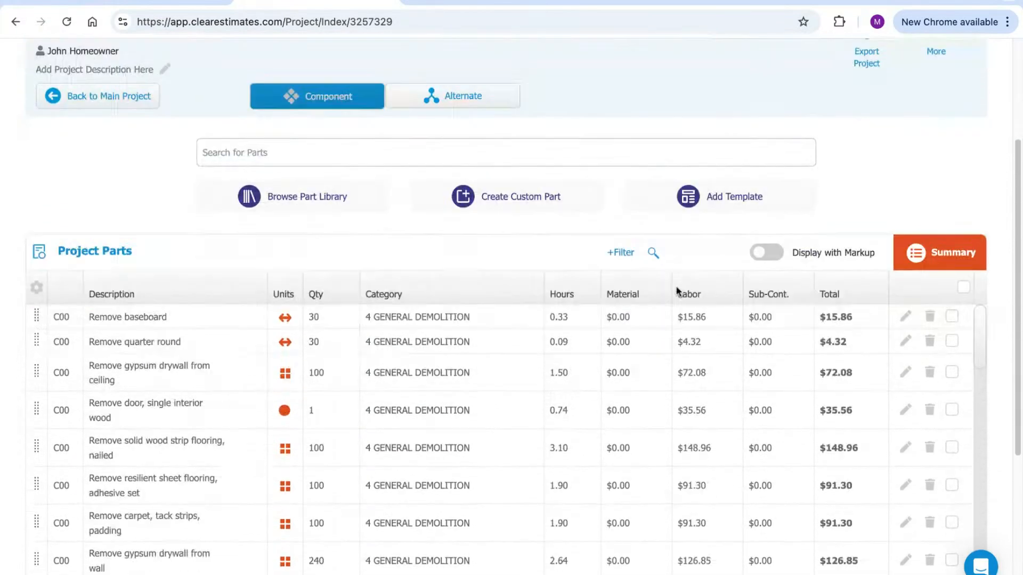
{"action": "scroll", "coordinate": [177, 279], "scroll_direction": "up", "scroll_amount": 1}
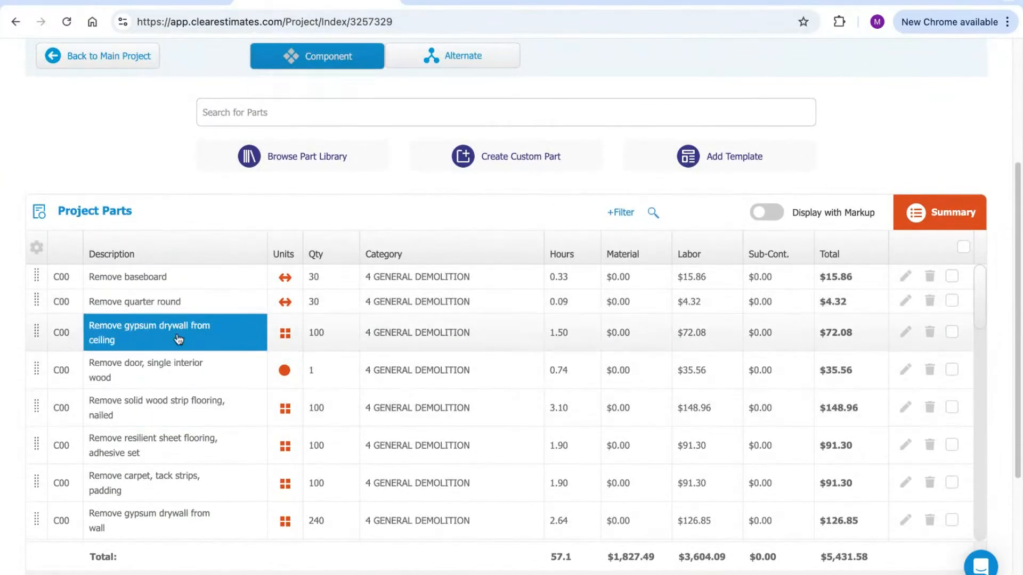
{"action": "scroll", "coordinate": [137, 186], "scroll_direction": "up", "scroll_amount": 2}
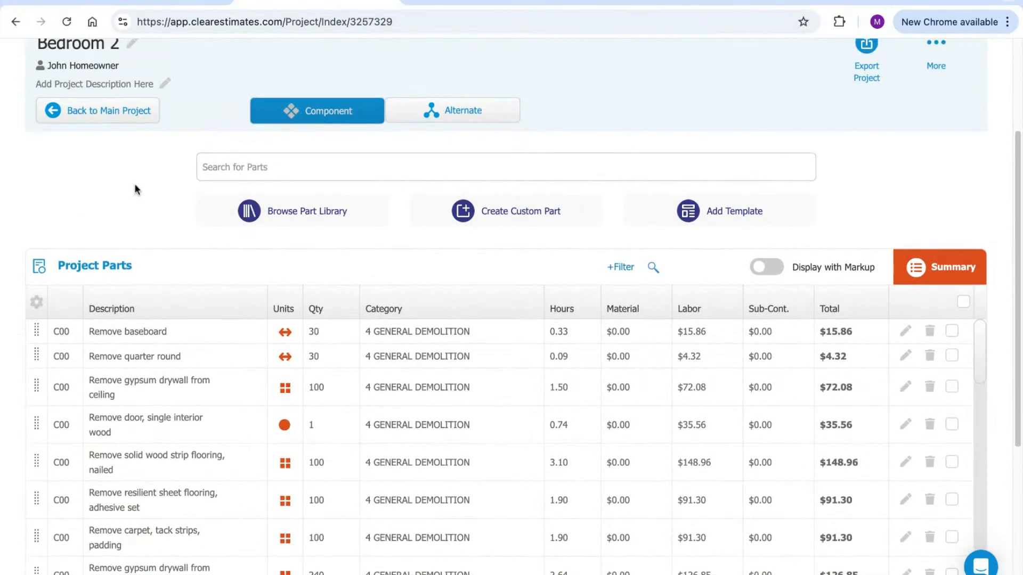
{"action": "left_click", "coordinate": [102, 113]}
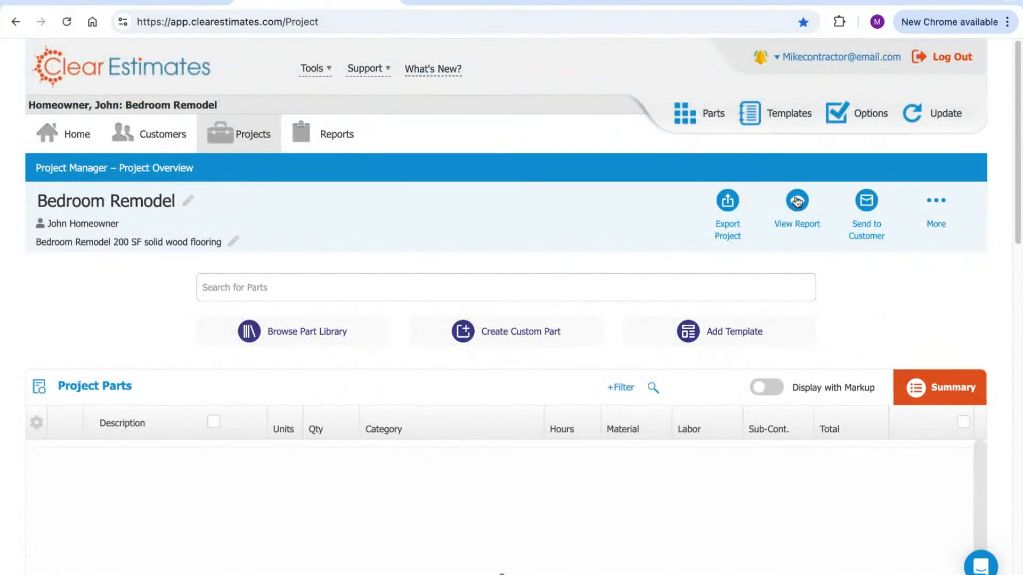
{"action": "left_click", "coordinate": [797, 201]}
Generate the formal proposal as a PDF and highlight its C00|Bedroom 2 line
{"action": "left_click", "coordinate": [751, 258]}
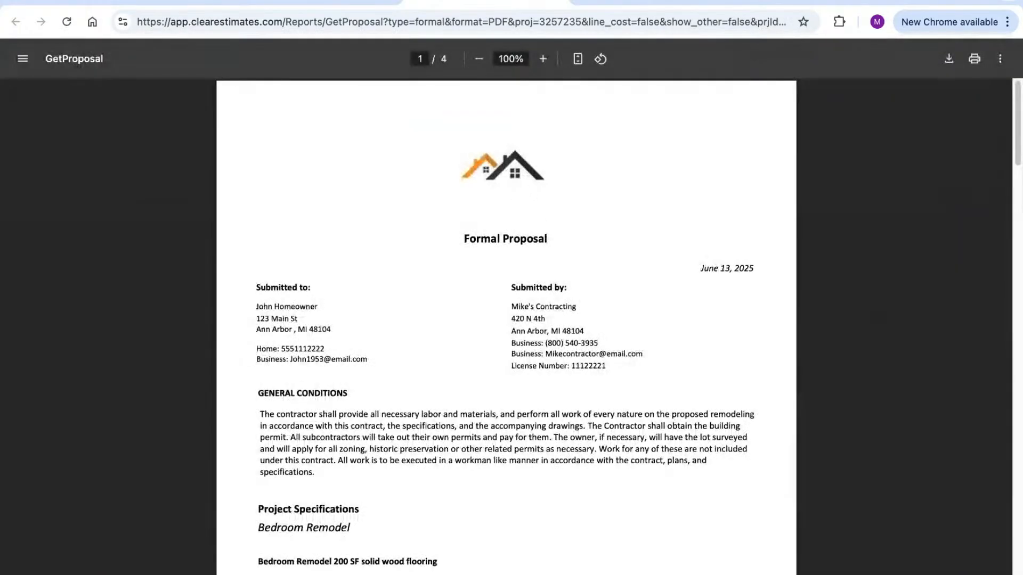
{"action": "scroll", "coordinate": [626, 192], "scroll_direction": "down", "scroll_amount": 1}
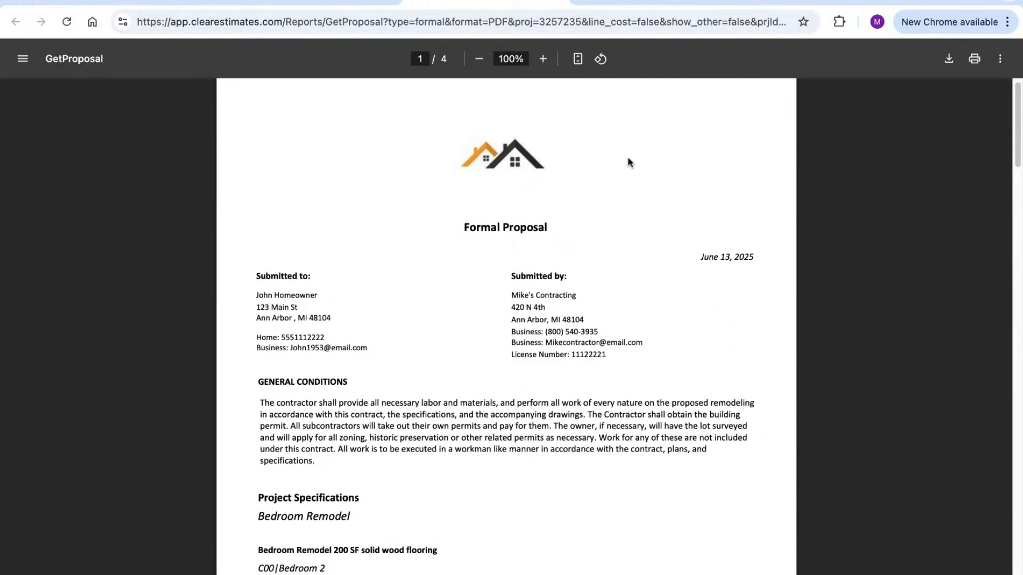
{"action": "scroll", "coordinate": [628, 155], "scroll_direction": "down", "scroll_amount": 5}
{"action": "scroll", "coordinate": [628, 156], "scroll_direction": "down", "scroll_amount": 1}
{"action": "left_click_drag", "start_coordinate": [329, 254], "coordinate": [259, 256]}
{"action": "left_click", "coordinate": [272, 257]}
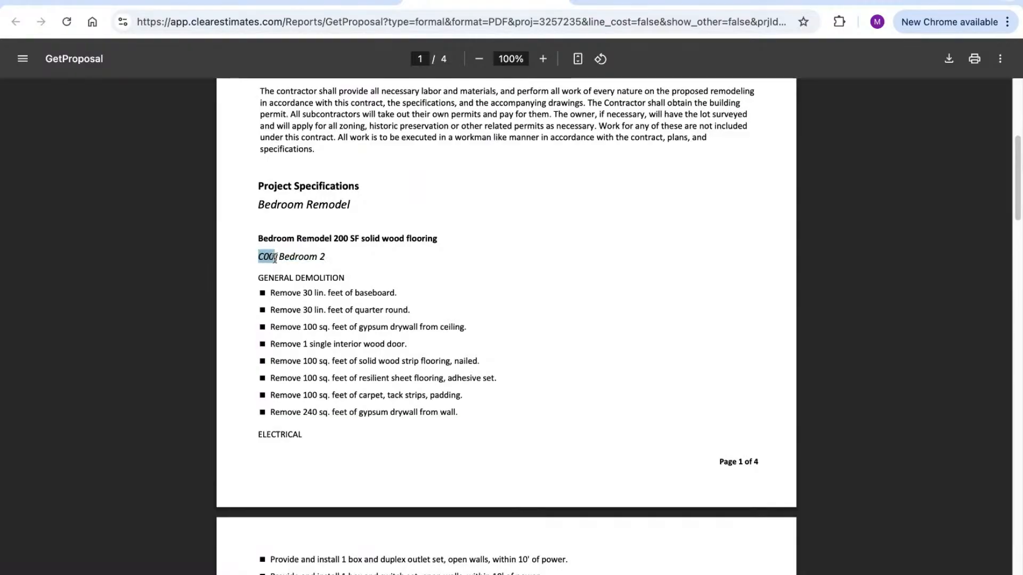
{"action": "left_click", "coordinate": [344, 261]}
Highlight the Bedroom 2 sub-total of $8,147.42 on page 2, then return to the project
{"action": "scroll", "coordinate": [482, 235], "scroll_direction": "down", "scroll_amount": 1}
{"action": "left_click_drag", "start_coordinate": [328, 234], "coordinate": [258, 233]}
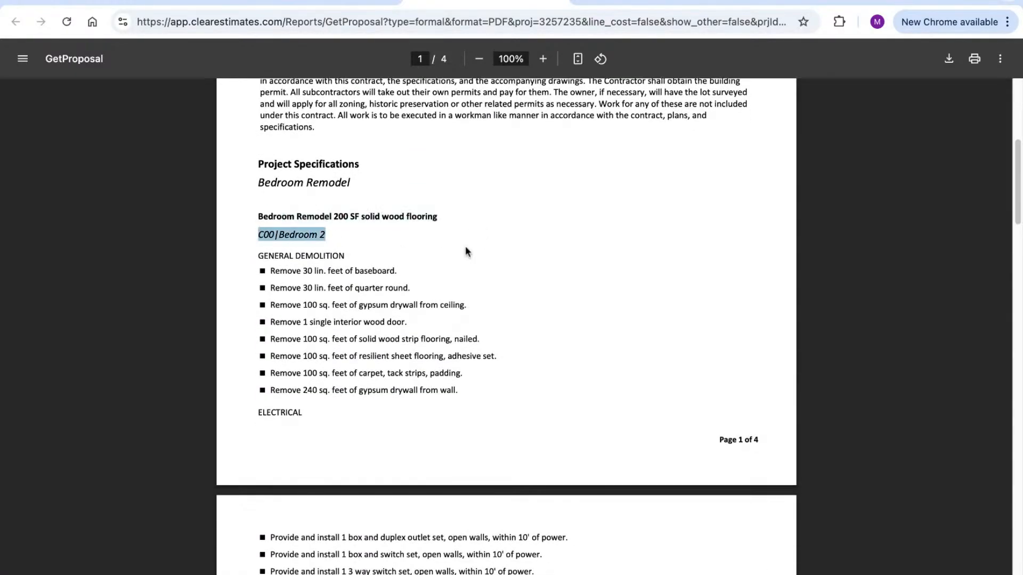
{"action": "scroll", "coordinate": [448, 249], "scroll_direction": "down", "scroll_amount": 10}
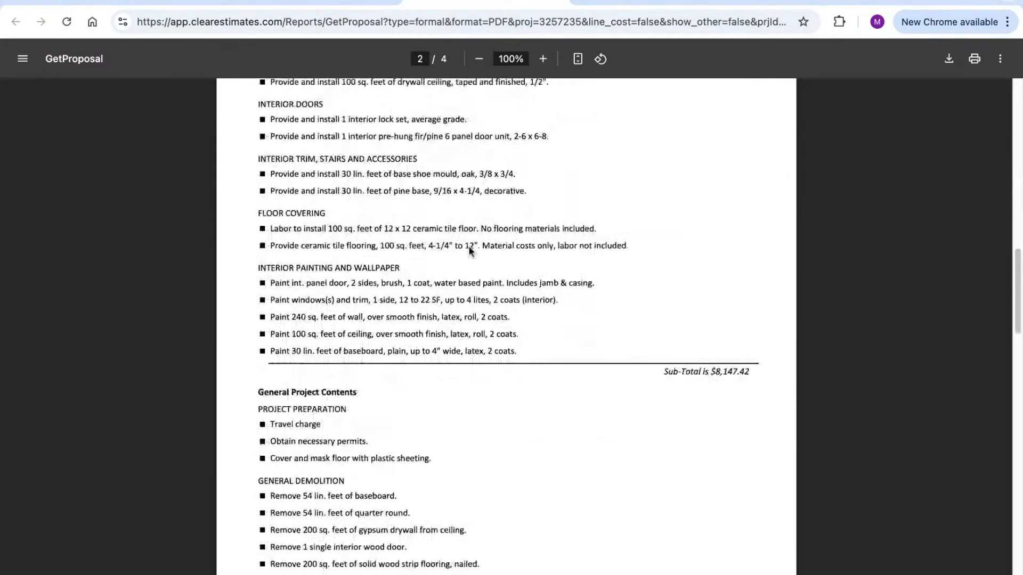
{"action": "scroll", "coordinate": [470, 250], "scroll_direction": "down", "scroll_amount": 1}
{"action": "left_click_drag", "start_coordinate": [750, 347], "coordinate": [681, 346]}
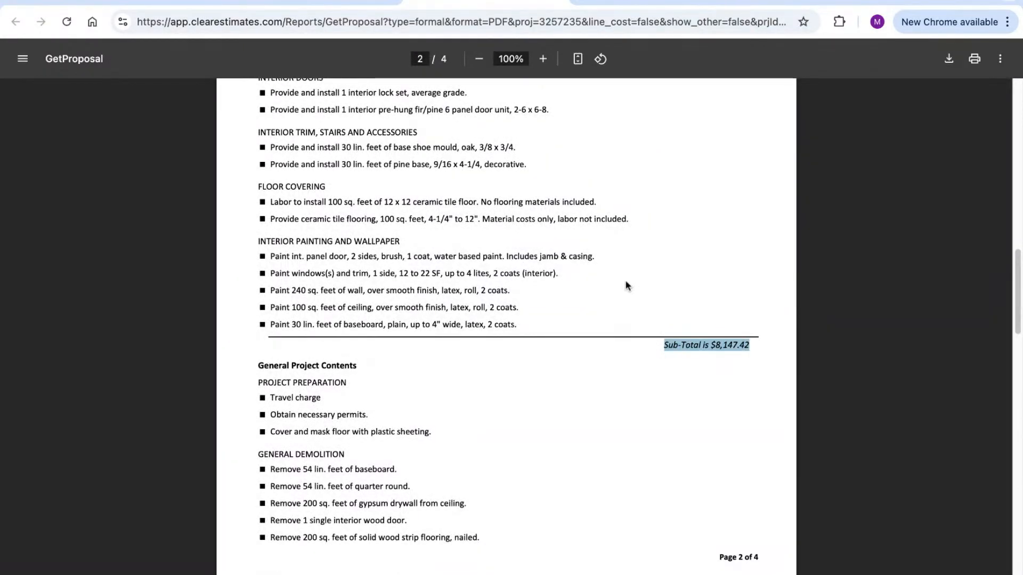
{"action": "scroll", "coordinate": [630, 277], "scroll_direction": "up", "scroll_amount": 3}
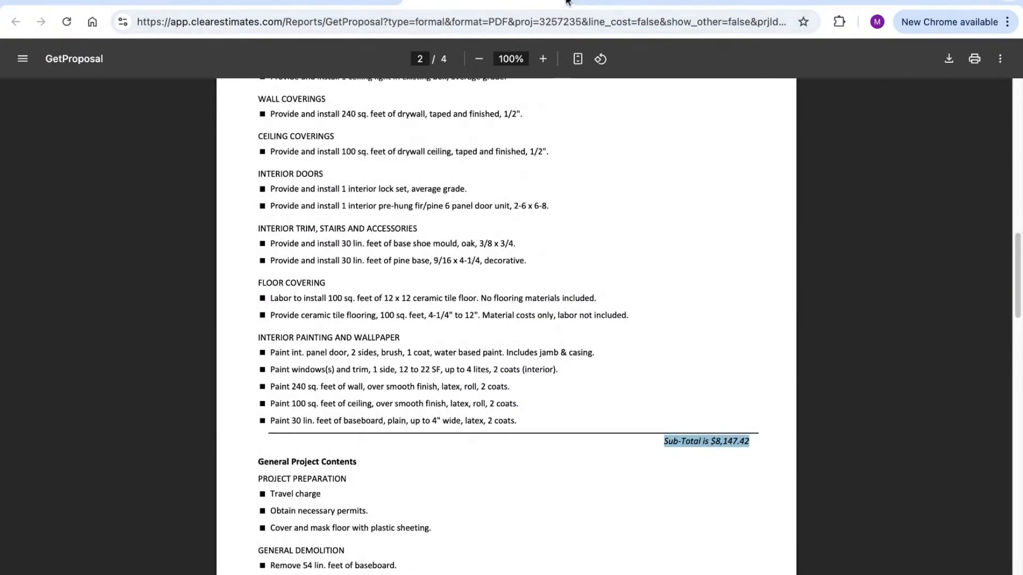
{"action": "left_click", "coordinate": [368, 2]}
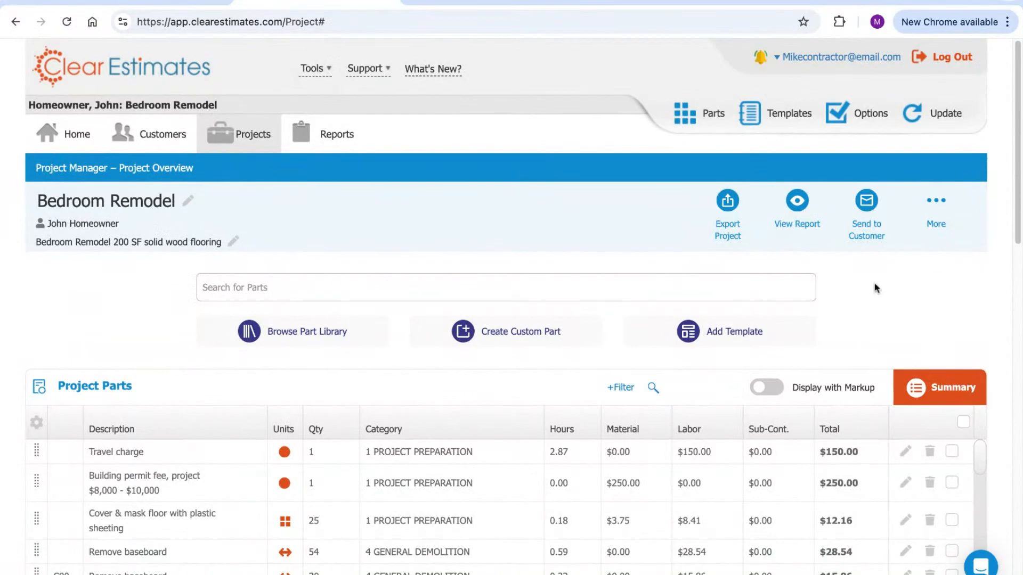
Preview an invoice from component C00 ($8,147.42), then close the form without creating it
{"action": "scroll", "coordinate": [879, 285], "scroll_direction": "down", "scroll_amount": 1}
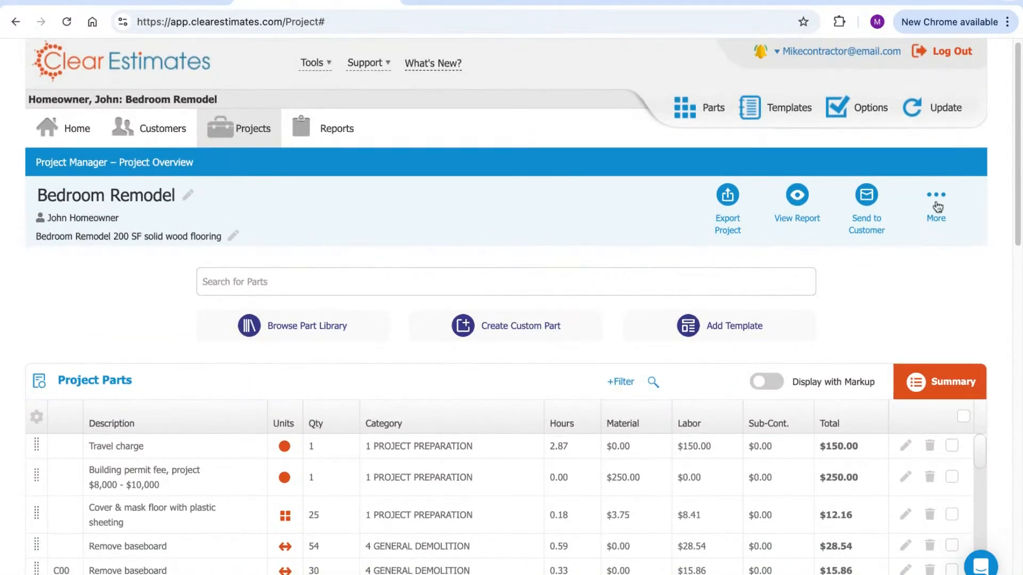
{"action": "scroll", "coordinate": [938, 204], "scroll_direction": "down", "scroll_amount": 1}
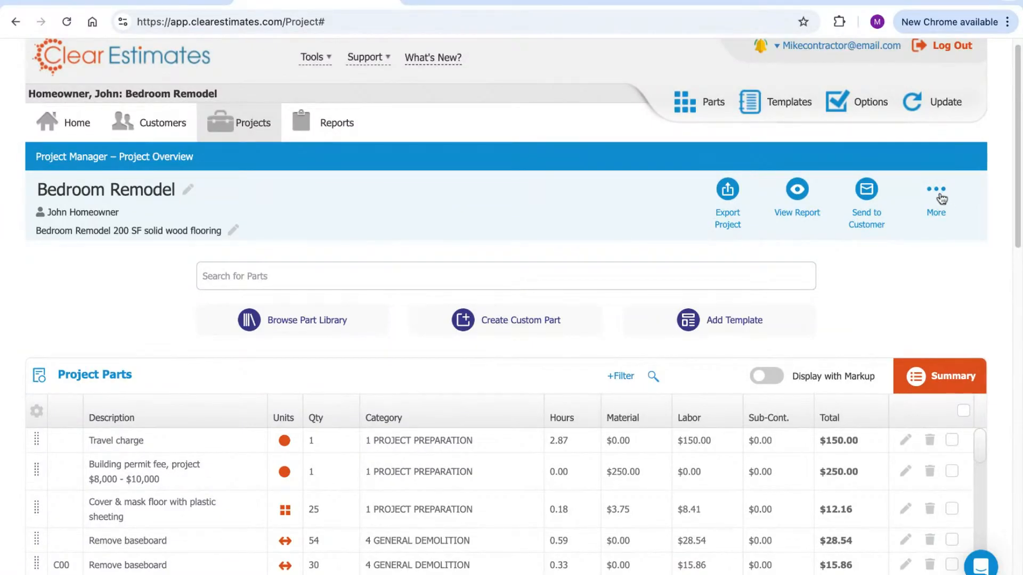
{"action": "left_click", "coordinate": [940, 200]}
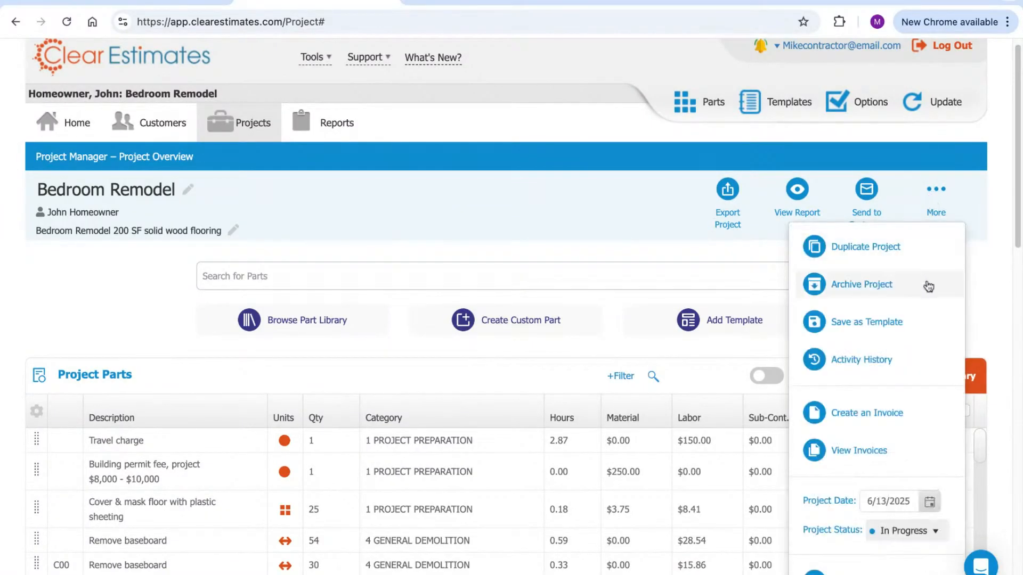
{"action": "left_click", "coordinate": [884, 414]}
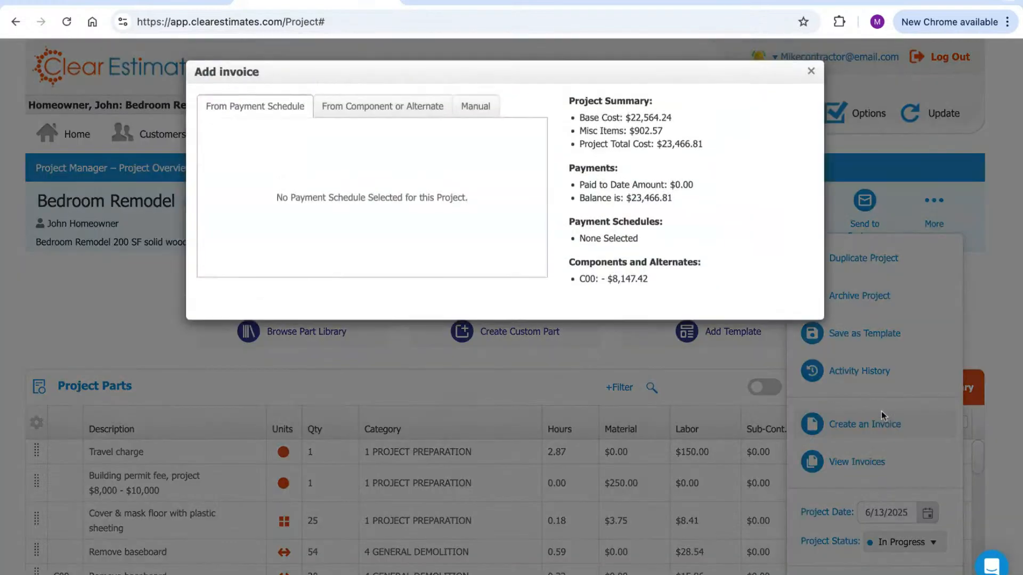
{"action": "left_click", "coordinate": [411, 108]}
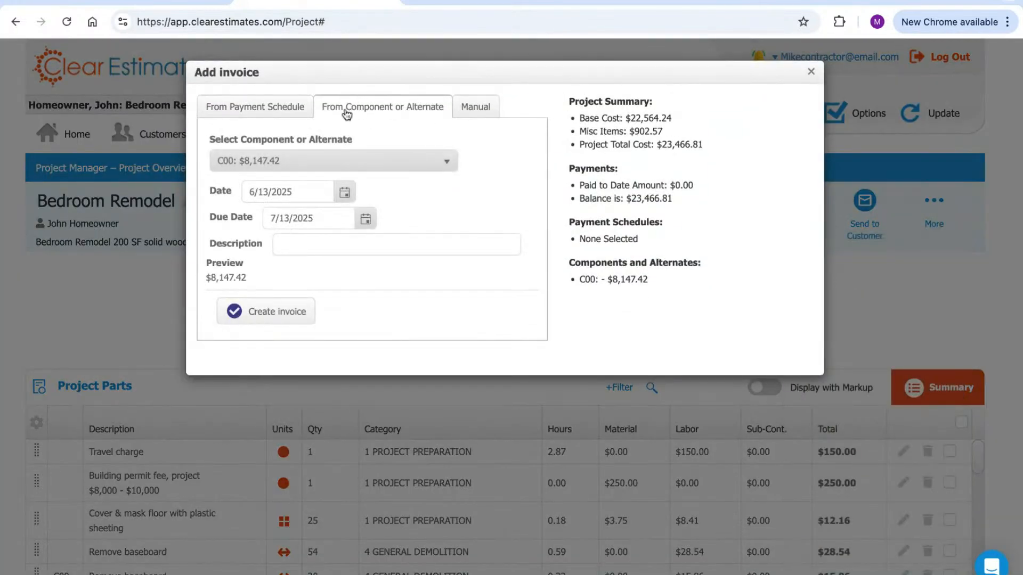
{"action": "left_click", "coordinate": [812, 76]}
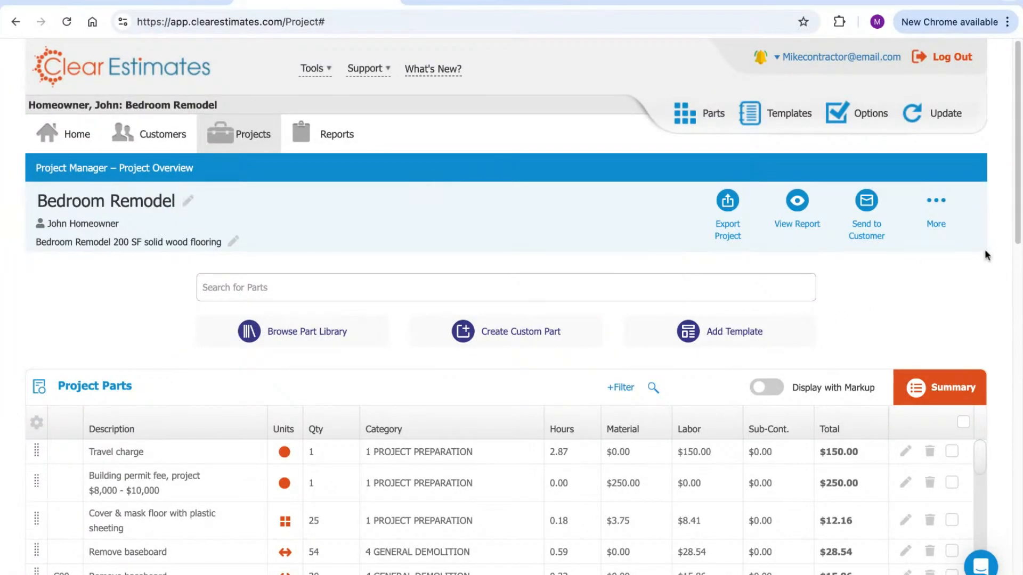
Add a new alternate and rename it 'Countertop replacement'
{"action": "scroll", "coordinate": [906, 299], "scroll_direction": "down", "scroll_amount": 12}
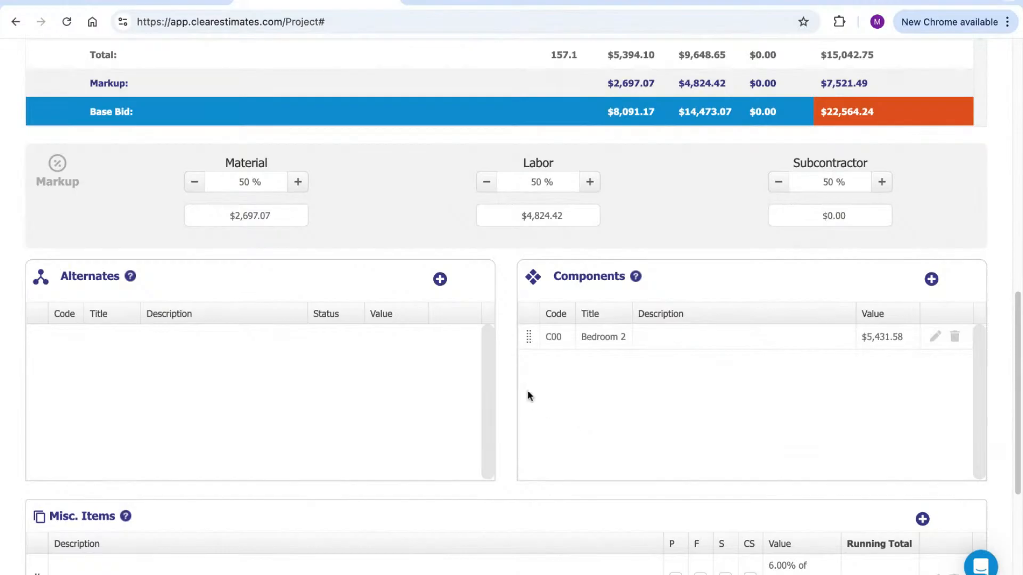
{"action": "mouse_move", "coordinate": [130, 278]}
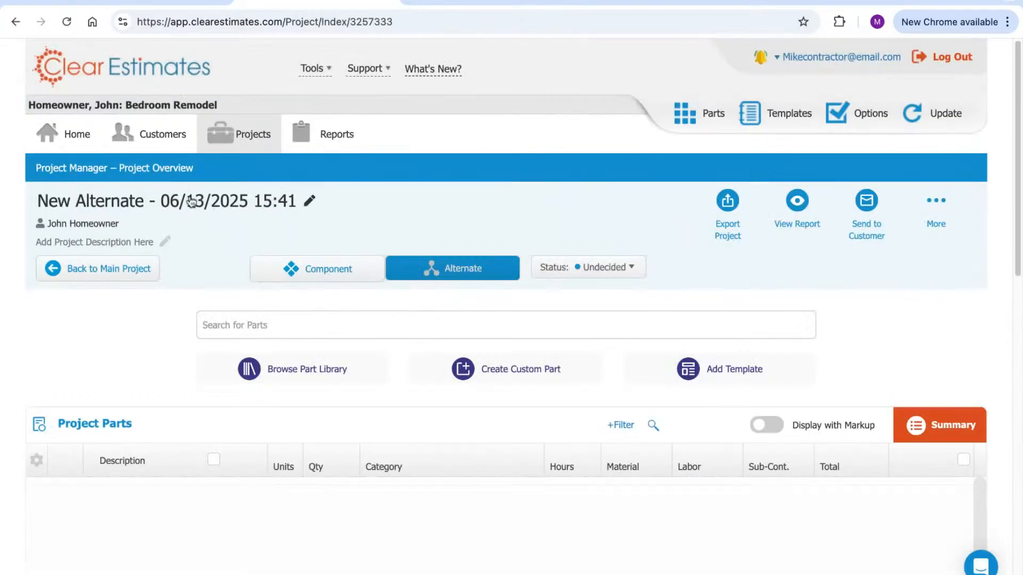
{"action": "left_click", "coordinate": [177, 204]}
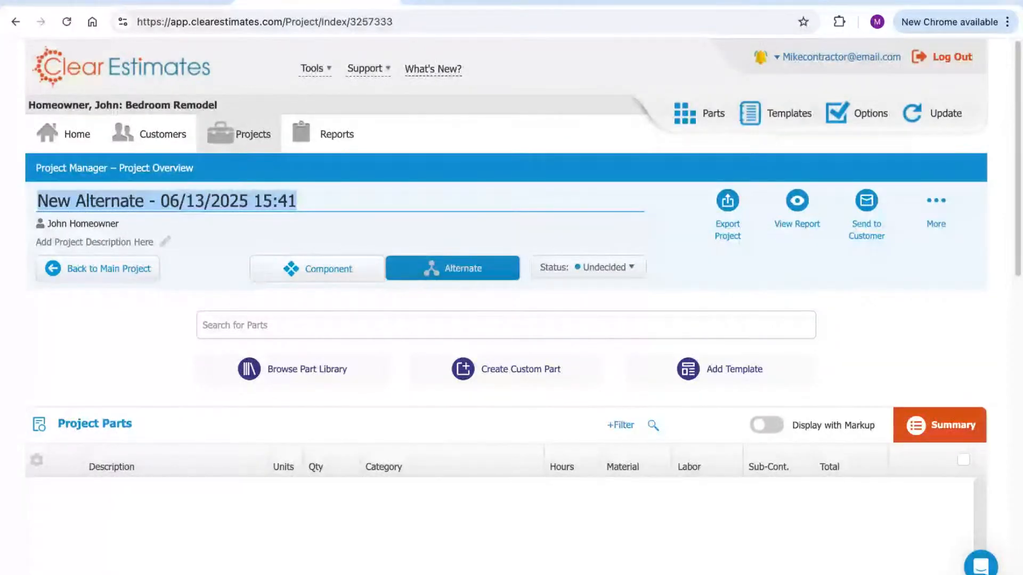
{"action": "type", "text": "R"}
{"action": "type", "text": "ountertop replacemen"}
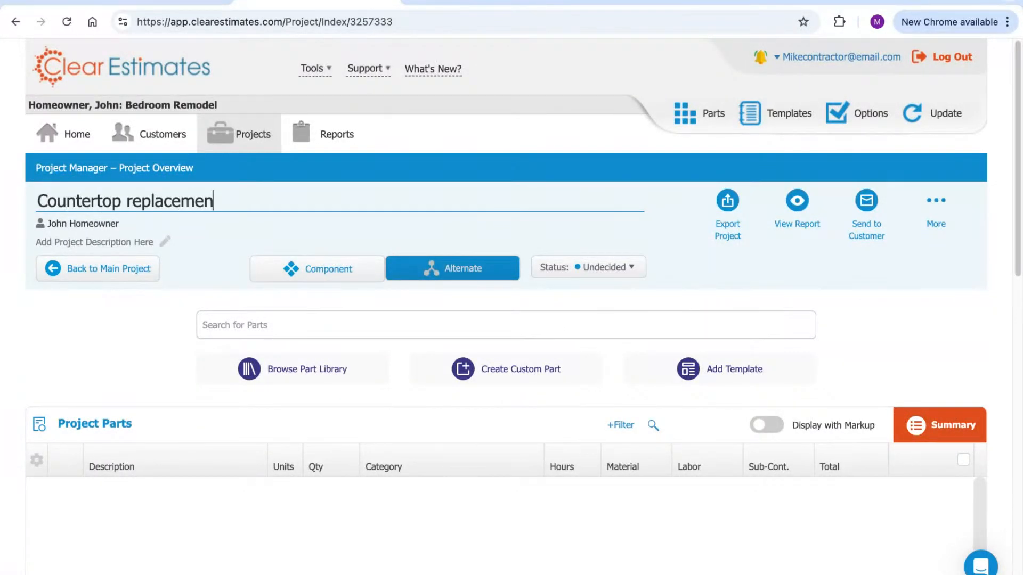
{"action": "left_click", "coordinate": [878, 303]}
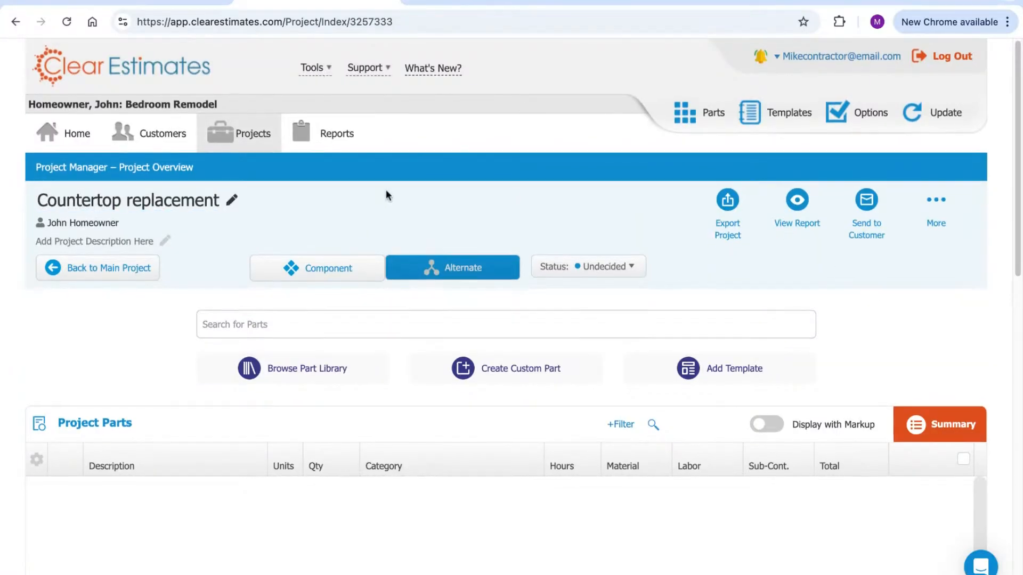
{"action": "scroll", "coordinate": [385, 194], "scroll_direction": "down", "scroll_amount": 1}
{"action": "scroll", "coordinate": [392, 160], "scroll_direction": "down", "scroll_amount": 1}
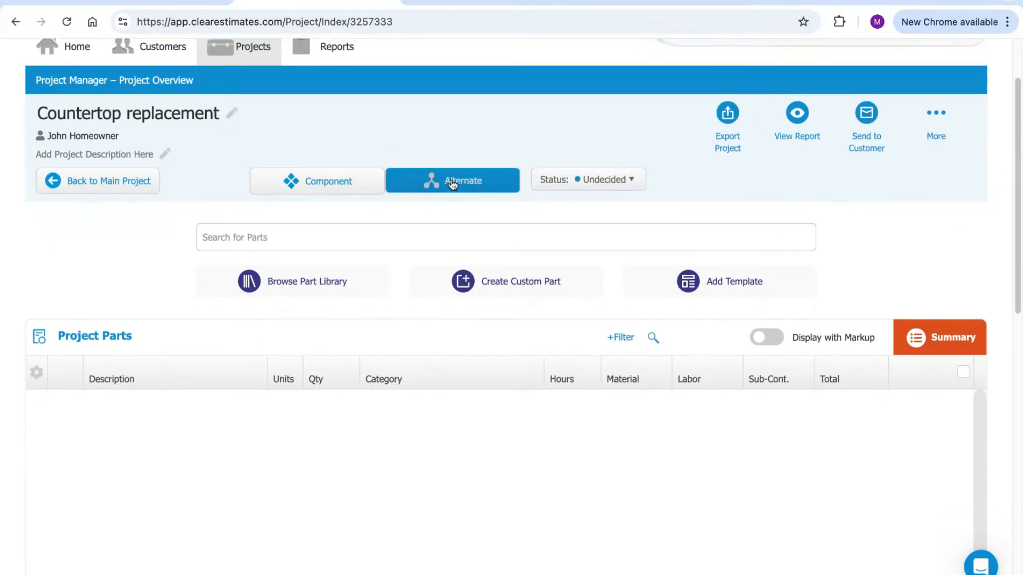
{"action": "scroll", "coordinate": [456, 184], "scroll_direction": "down", "scroll_amount": 1}
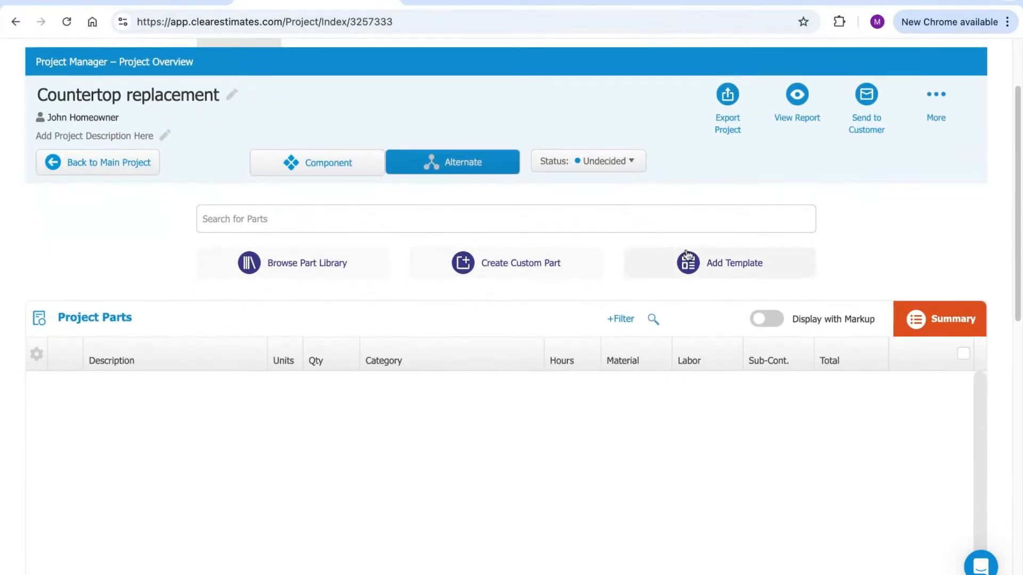
Choose the Kitchen category's Base Cabinet Replacement - Average template
{"action": "left_click", "coordinate": [685, 281]}
{"action": "left_click", "coordinate": [215, 117]}
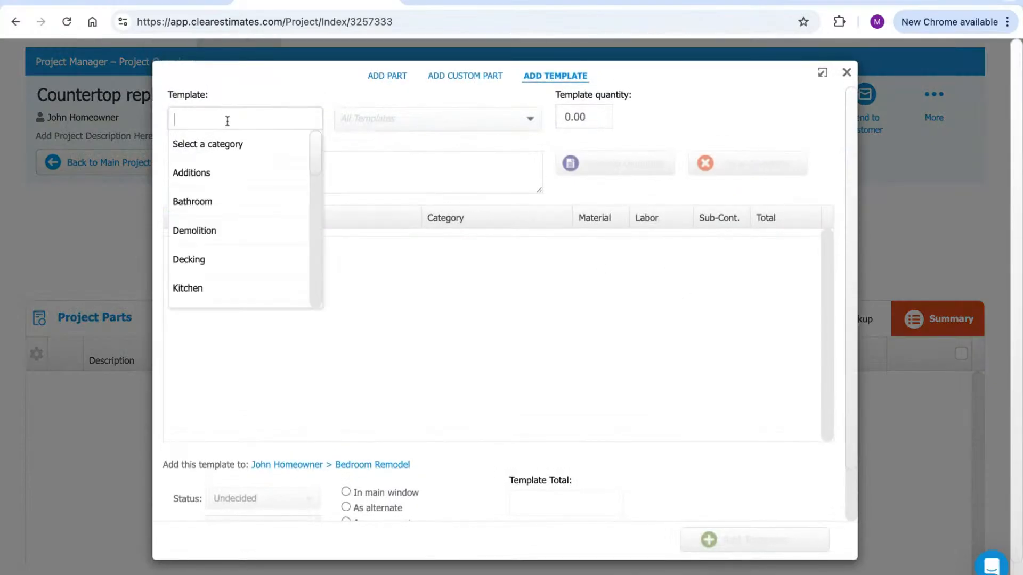
{"action": "type", "text": "coun"}
{"action": "key", "text": "BackSpace"}
{"action": "key", "text": "BackSpace"}
{"action": "key", "text": "BackSpace"}
{"action": "type", "text": "abin"}
{"action": "key", "text": "BackSpace"}
{"action": "key", "text": "BackSpace"}
{"action": "type", "text": "cou"}
{"action": "key", "text": "BackSpace"}
{"action": "type", "text": "kit"}
{"action": "left_click", "coordinate": [238, 143]}
{"action": "left_click", "coordinate": [481, 137]}
{"action": "type", "text": "ca"}
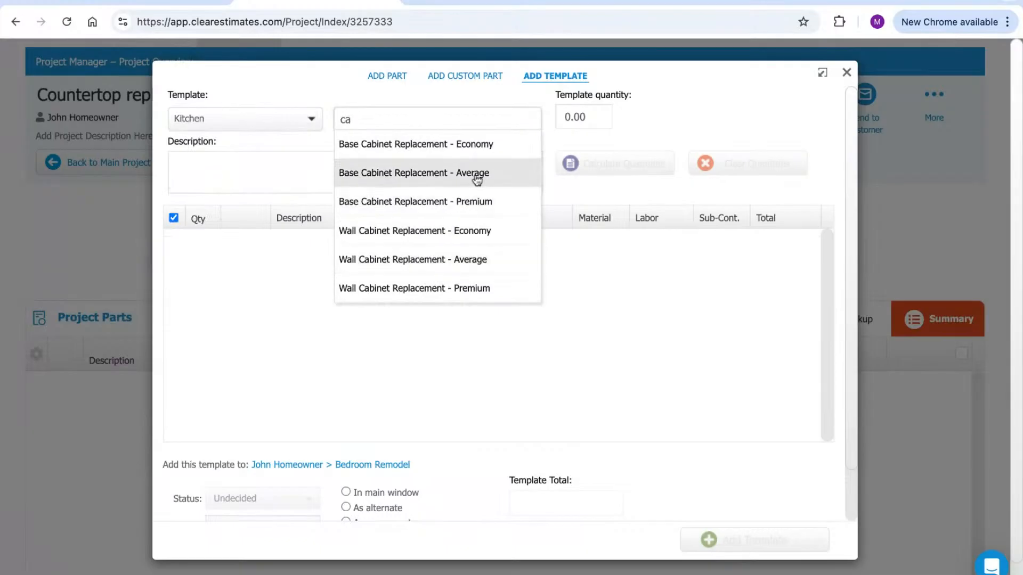
{"action": "left_click", "coordinate": [475, 173]}
Set the template quantity to 15, calculate, and add its three parts ($3,843.07)
{"action": "left_click", "coordinate": [598, 110]}
{"action": "type", "text": "15"}
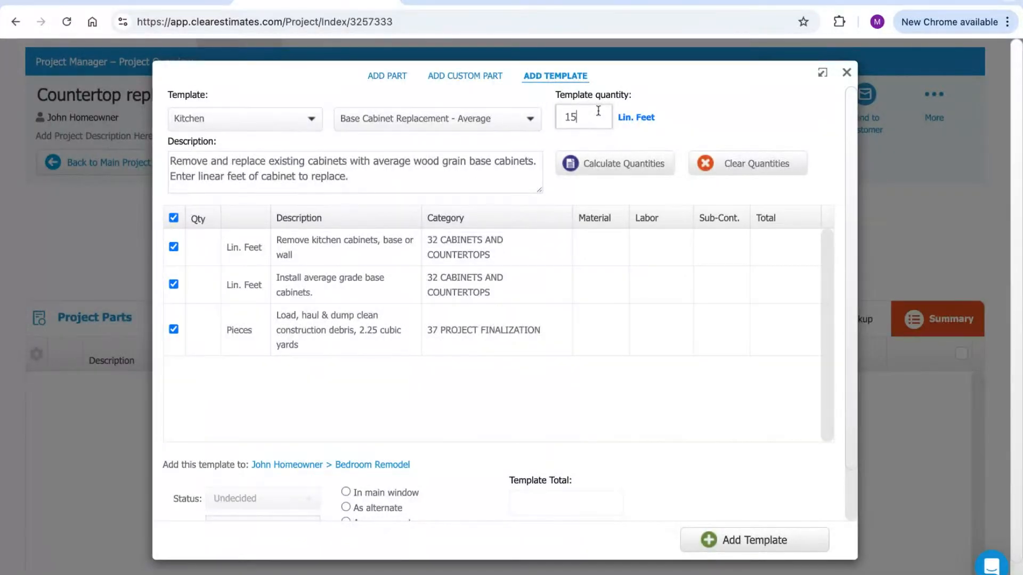
{"action": "left_click", "coordinate": [581, 158]}
{"action": "left_click", "coordinate": [756, 540]}
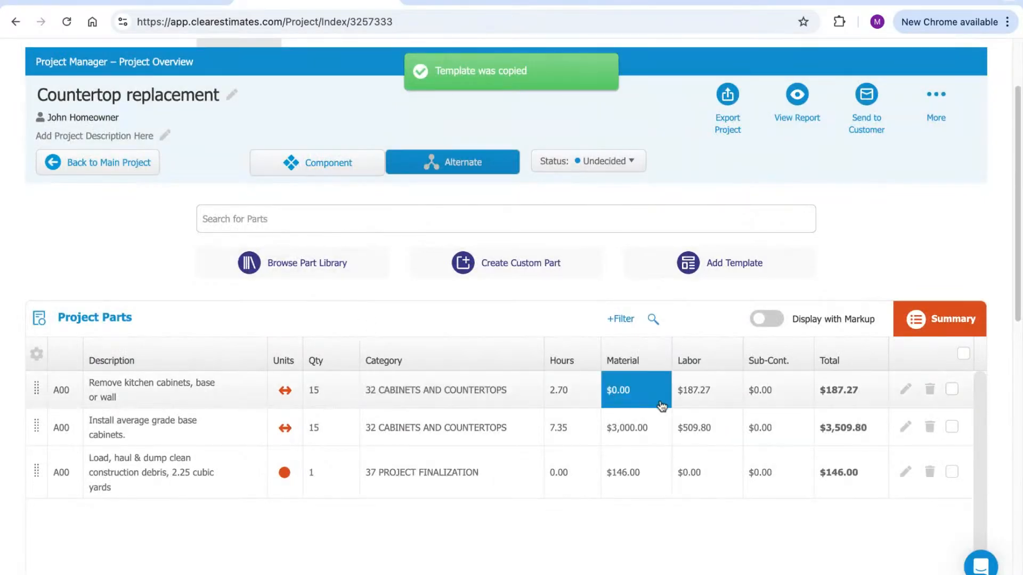
{"action": "left_click", "coordinate": [799, 101]}
Preview the Countertop replacement work order as a PDF, then close it
{"action": "left_click", "coordinate": [746, 154]}
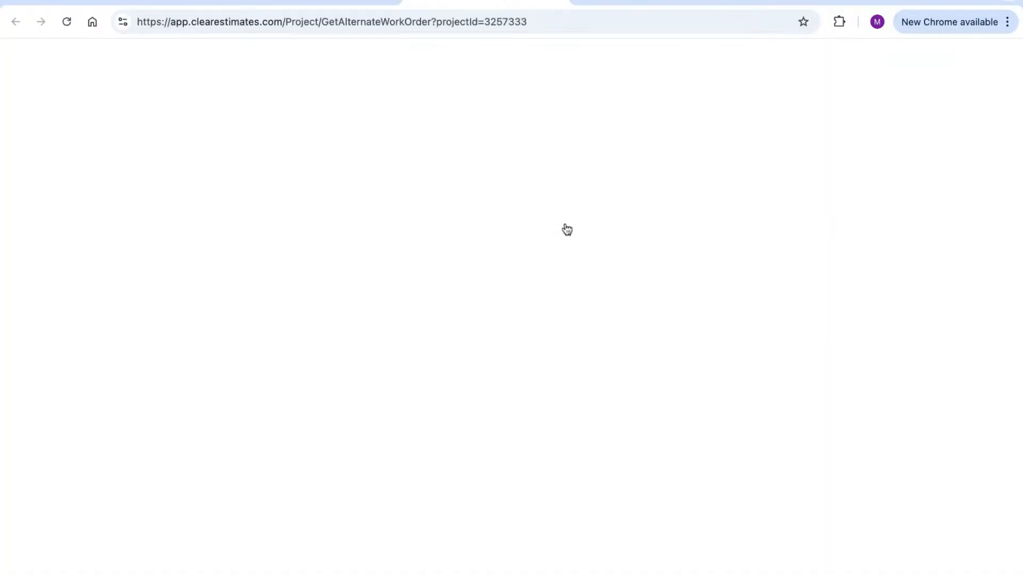
{"action": "scroll", "coordinate": [580, 237], "scroll_direction": "down", "scroll_amount": 5}
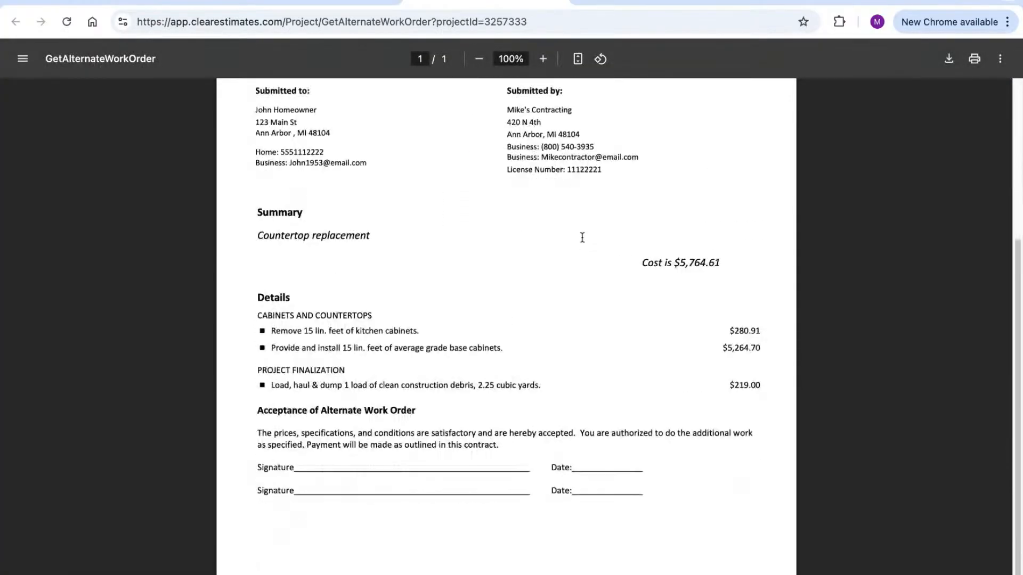
{"action": "scroll", "coordinate": [477, 453], "scroll_direction": "up", "scroll_amount": 5}
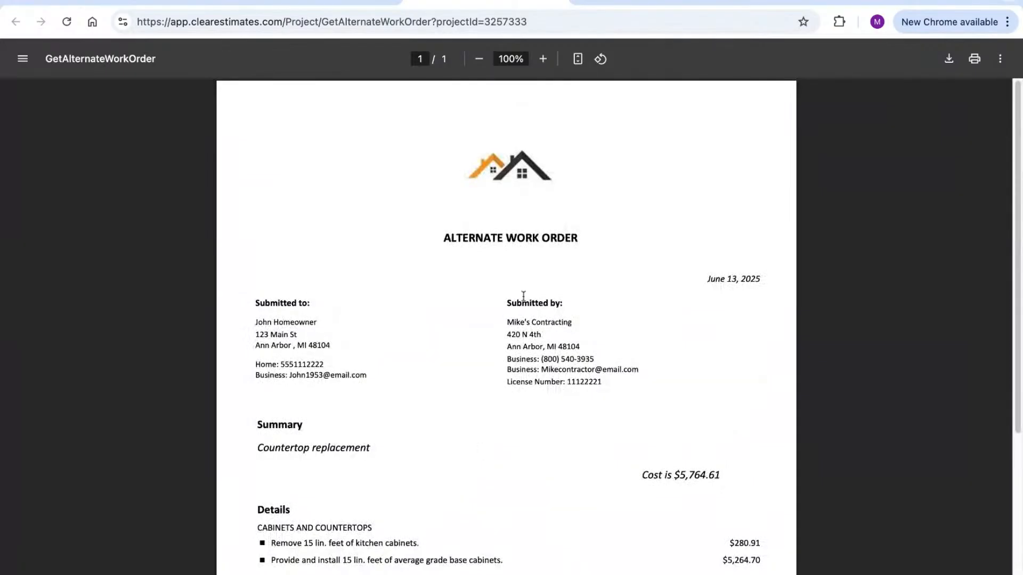
{"action": "left_click", "coordinate": [558, 1]}
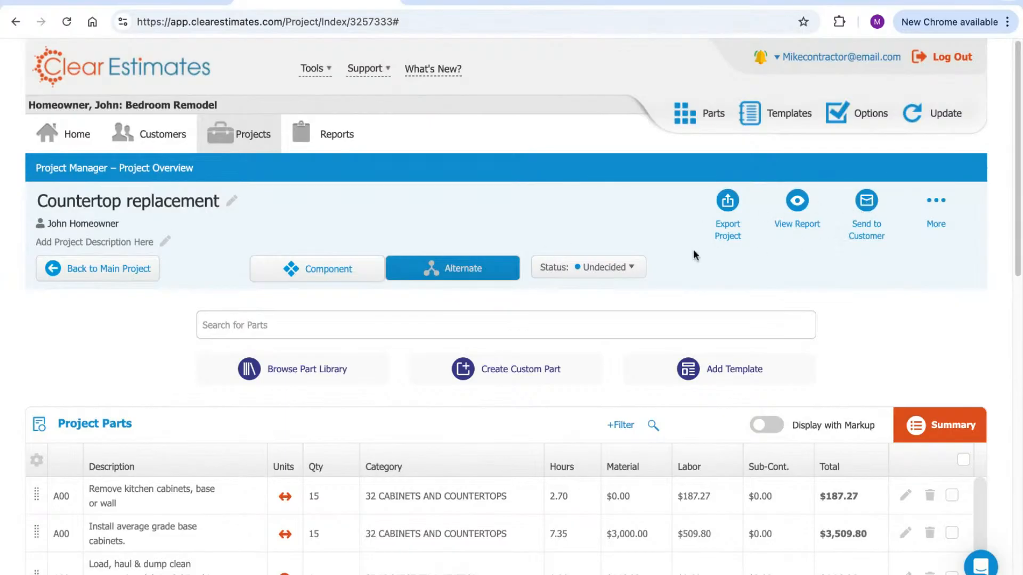
Leave the status as Undecided and switch the sub-project from alternate to component
{"action": "left_click", "coordinate": [615, 269]}
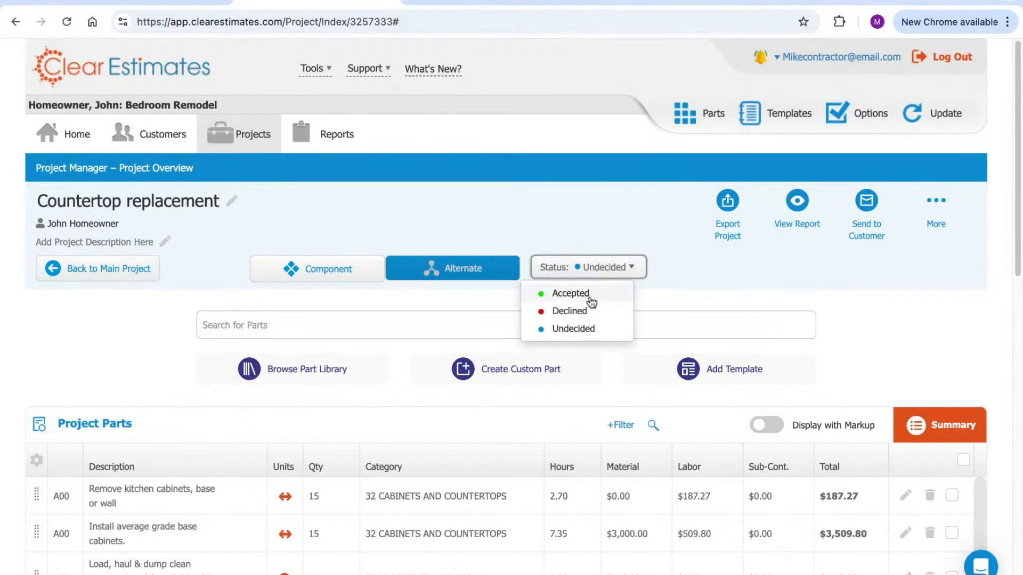
{"action": "left_click", "coordinate": [603, 233]}
{"action": "scroll", "coordinate": [605, 206], "scroll_direction": "down", "scroll_amount": 1}
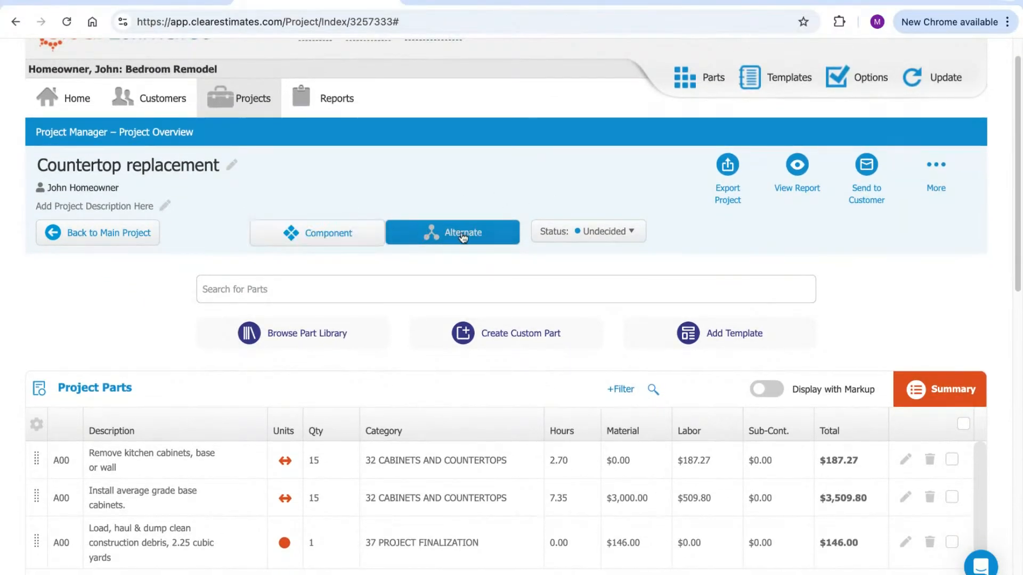
{"action": "scroll", "coordinate": [468, 212], "scroll_direction": "down", "scroll_amount": 1}
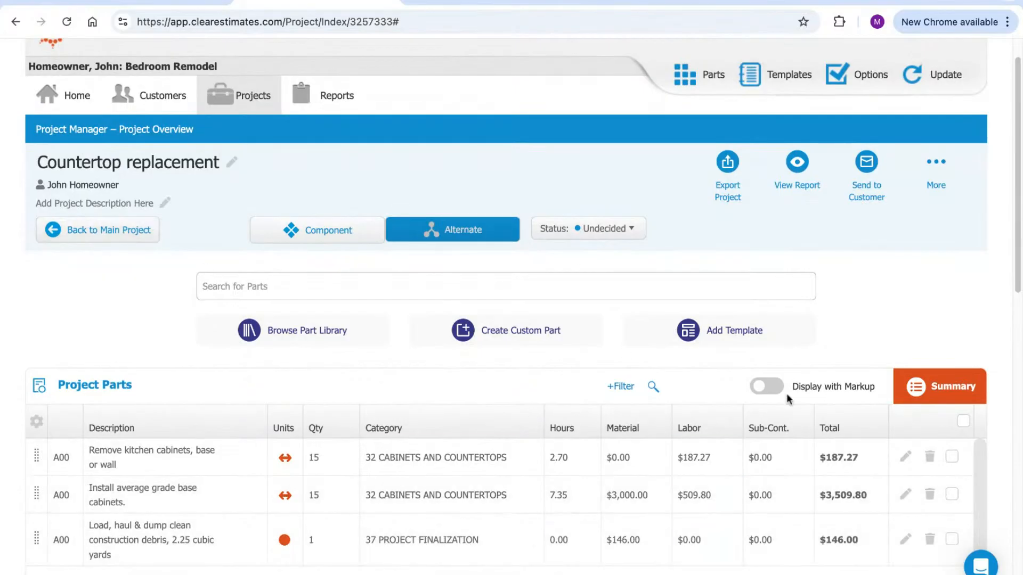
{"action": "left_click", "coordinate": [313, 233]}
Return to the main Bedroom Remodel project and find Countertop replacement among its components
{"action": "left_click", "coordinate": [140, 242]}
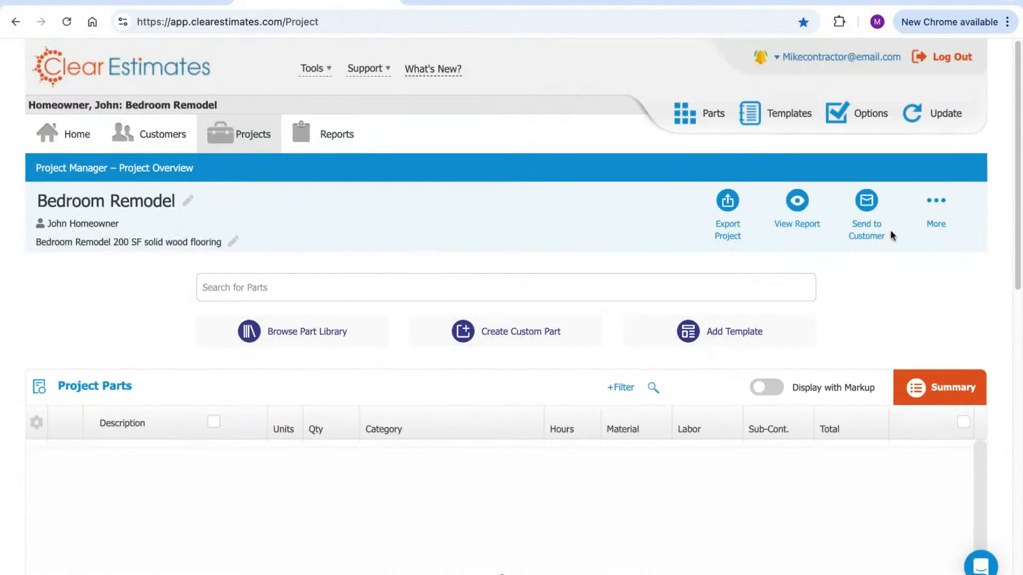
{"action": "scroll", "coordinate": [1019, 141], "scroll_direction": "down", "scroll_amount": 10}
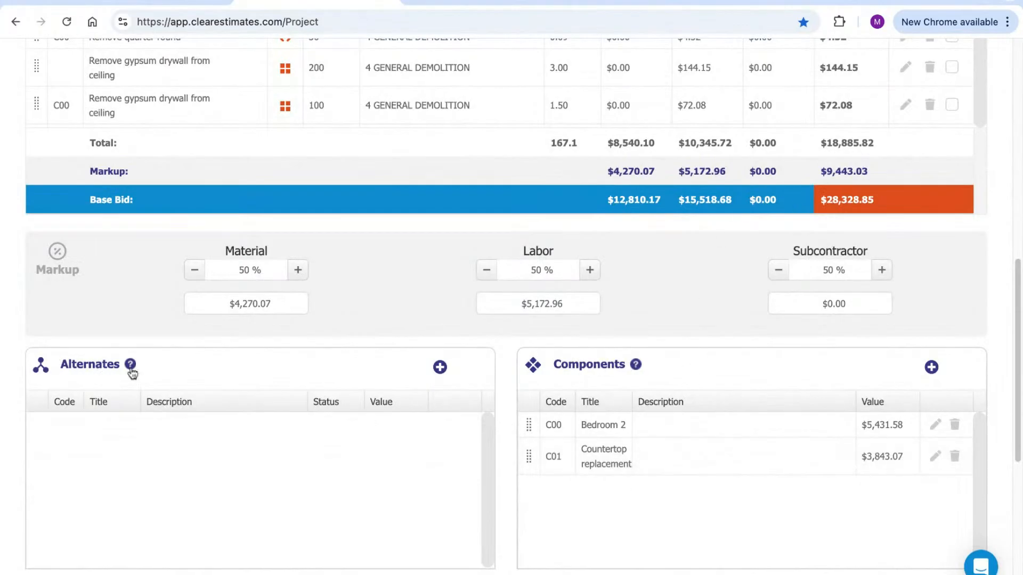
{"action": "mouse_move", "coordinate": [135, 368]}
{"action": "scroll", "coordinate": [207, 481], "scroll_direction": "down", "scroll_amount": 1}
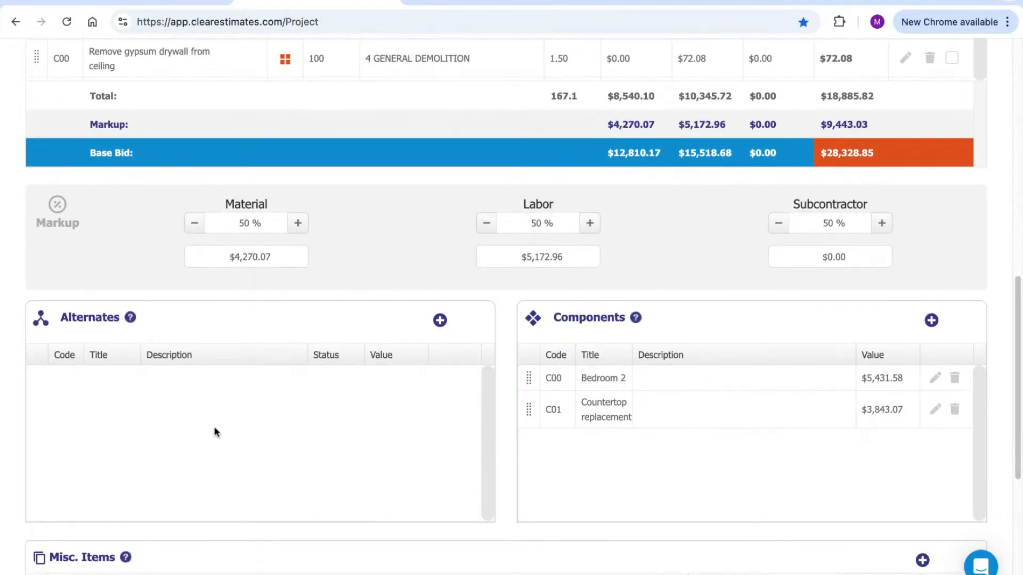
{"action": "scroll", "coordinate": [236, 421], "scroll_direction": "down", "scroll_amount": 1}
{"action": "scroll", "coordinate": [497, 421], "scroll_direction": "up", "scroll_amount": 1}
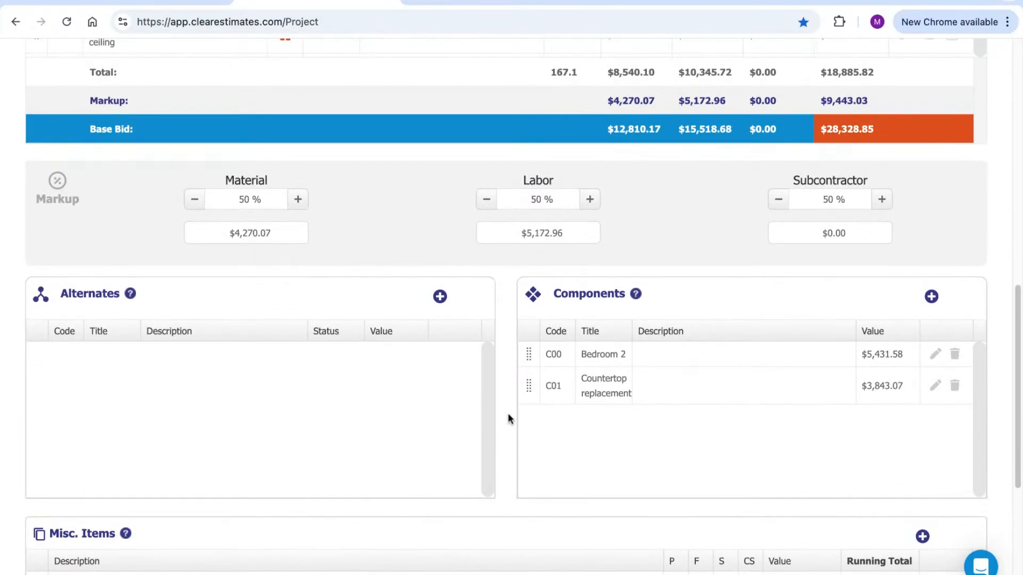
{"action": "scroll", "coordinate": [506, 413], "scroll_direction": "down", "scroll_amount": 5}
Scroll back up to the top of the Bedroom Remodel project page
{"action": "scroll", "coordinate": [507, 411], "scroll_direction": "up", "scroll_amount": 3}
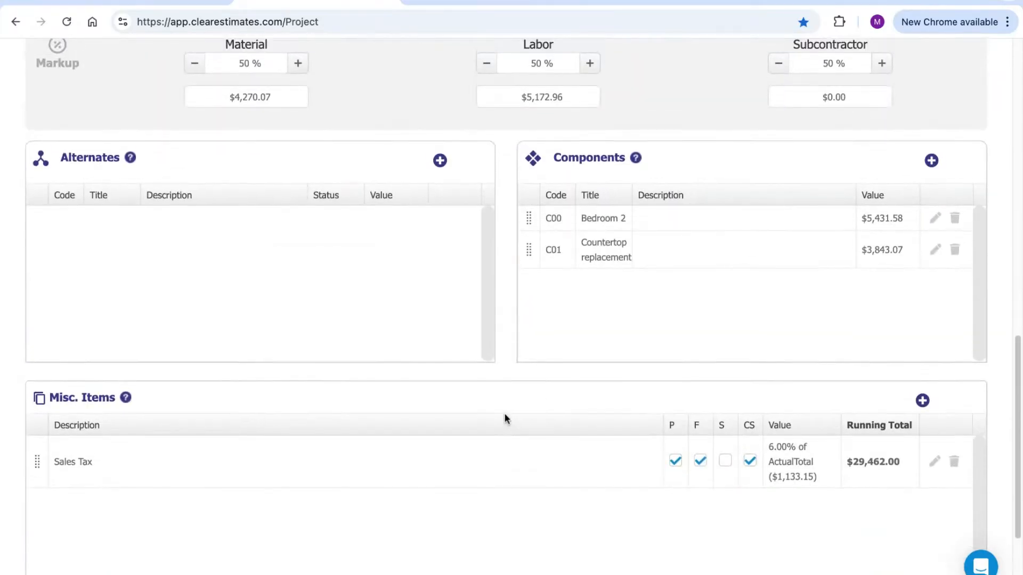
{"action": "scroll", "coordinate": [504, 414], "scroll_direction": "up", "scroll_amount": 3}
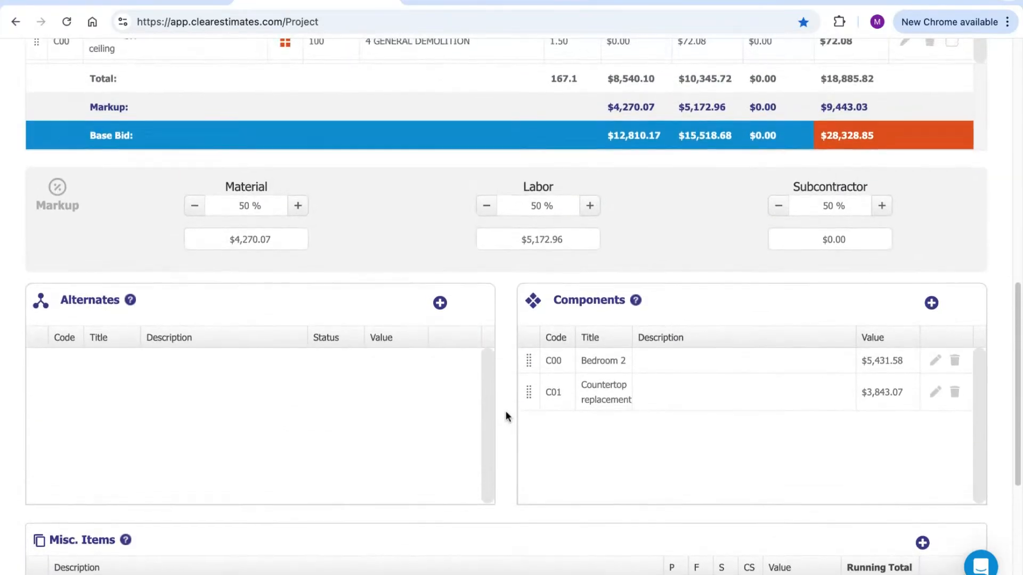
{"action": "scroll", "coordinate": [506, 411], "scroll_direction": "up", "scroll_amount": 2}
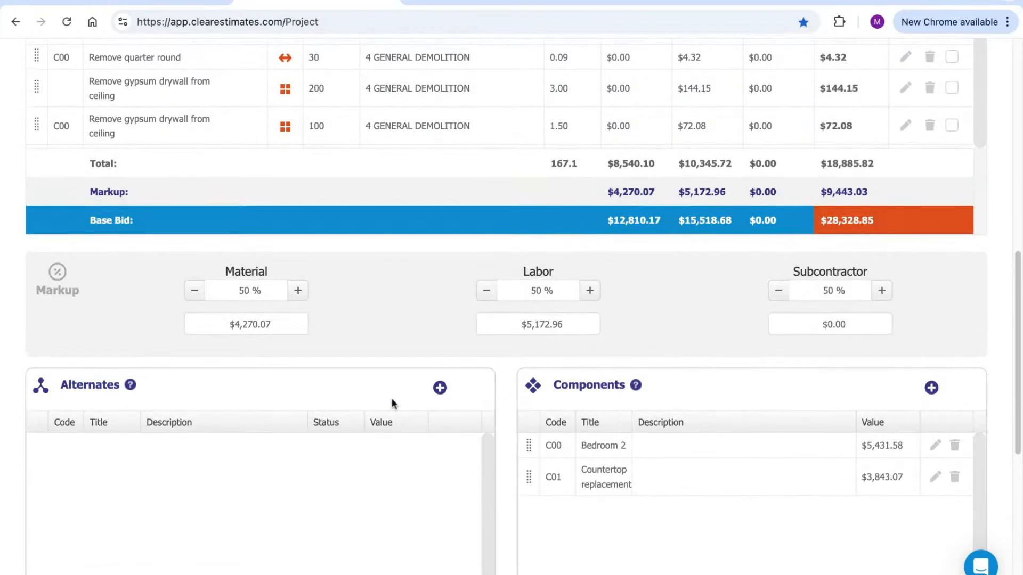
{"action": "scroll", "coordinate": [436, 469], "scroll_direction": "up", "scroll_amount": 2}
{"action": "scroll", "coordinate": [435, 471], "scroll_direction": "up", "scroll_amount": 5}
{"action": "scroll", "coordinate": [435, 465], "scroll_direction": "up", "scroll_amount": 4}
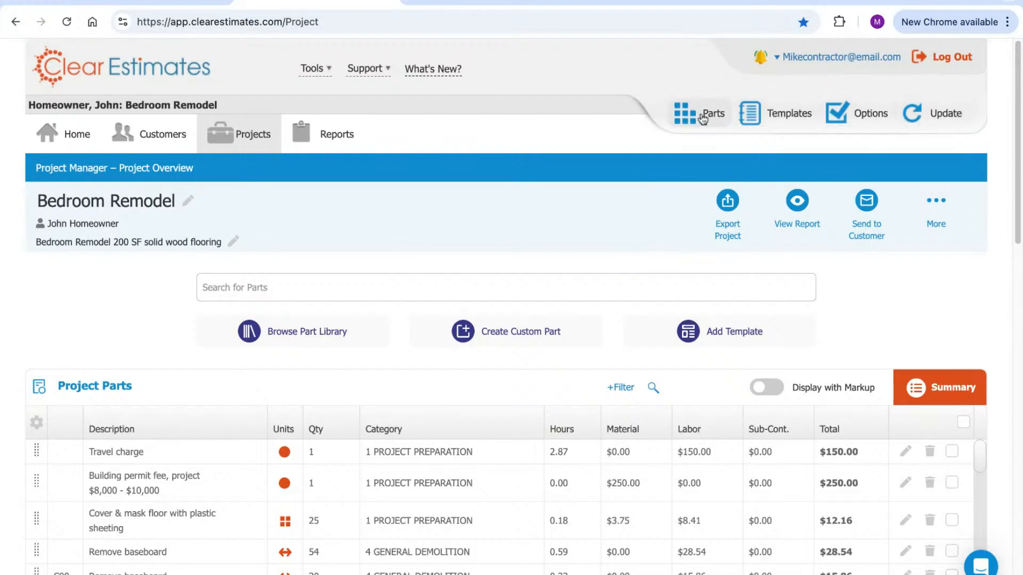
{"action": "left_click", "coordinate": [695, 118]}
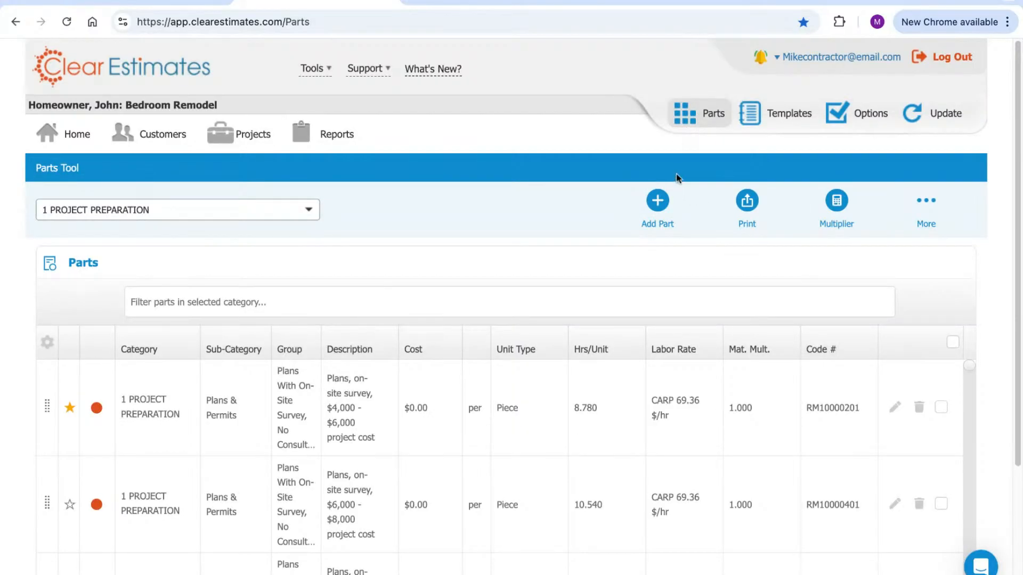
Filter the parts library to 4 GENERAL DEMOLITION and show its extra actions, including import and export
{"action": "scroll", "coordinate": [583, 179], "scroll_direction": "down", "scroll_amount": 1}
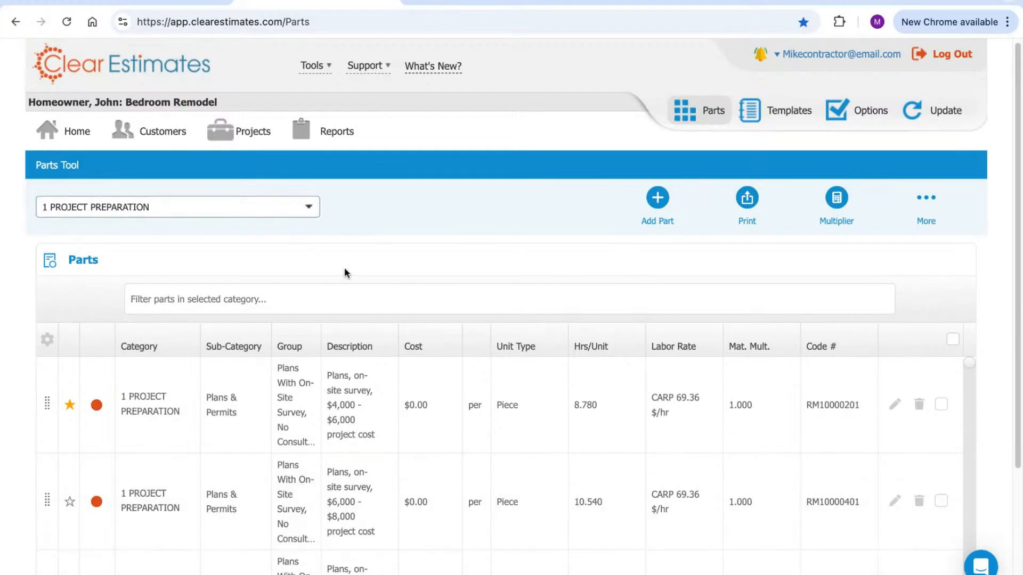
{"action": "left_click", "coordinate": [306, 207]}
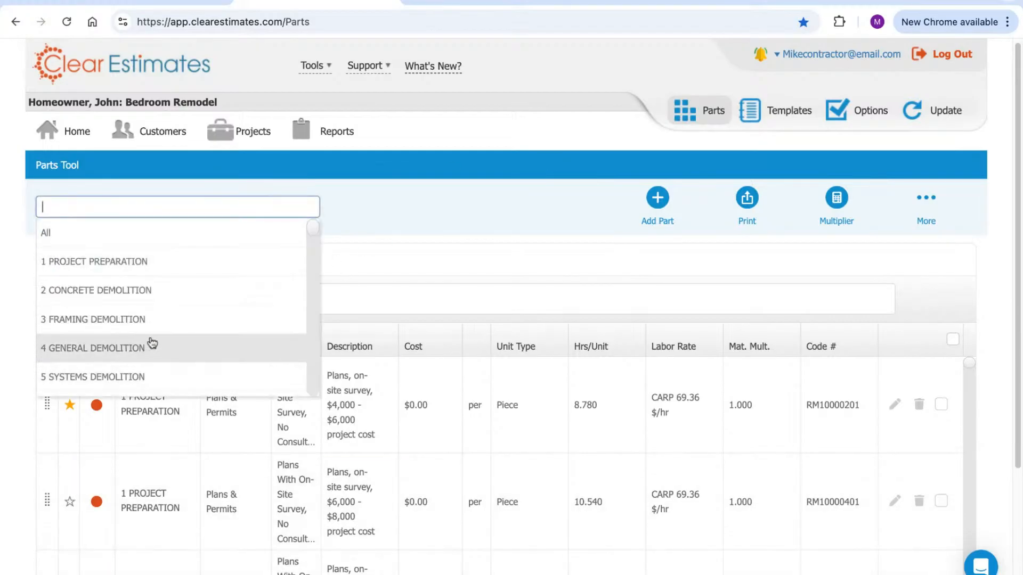
{"action": "left_click", "coordinate": [169, 350]}
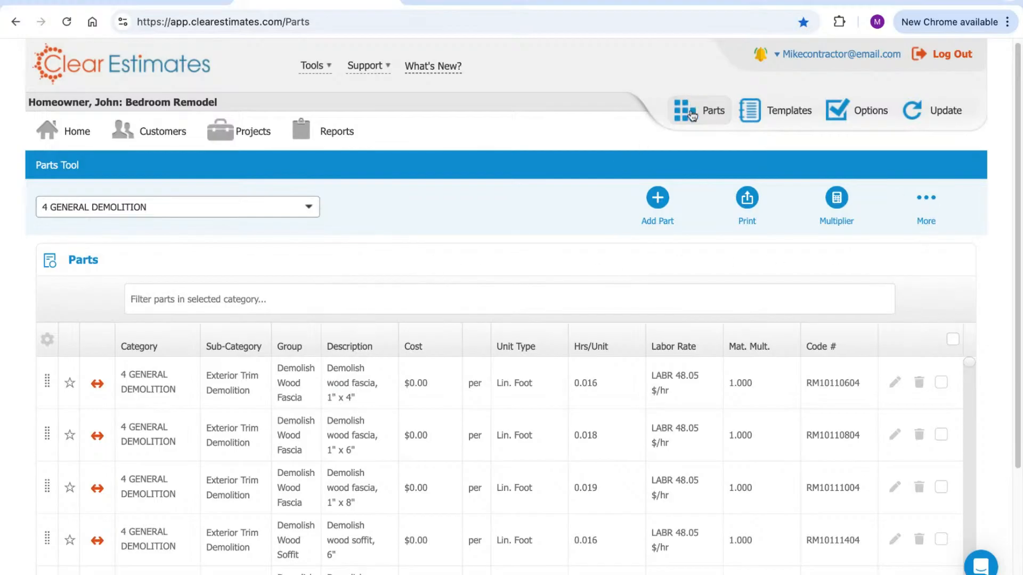
{"action": "left_click", "coordinate": [930, 206]}
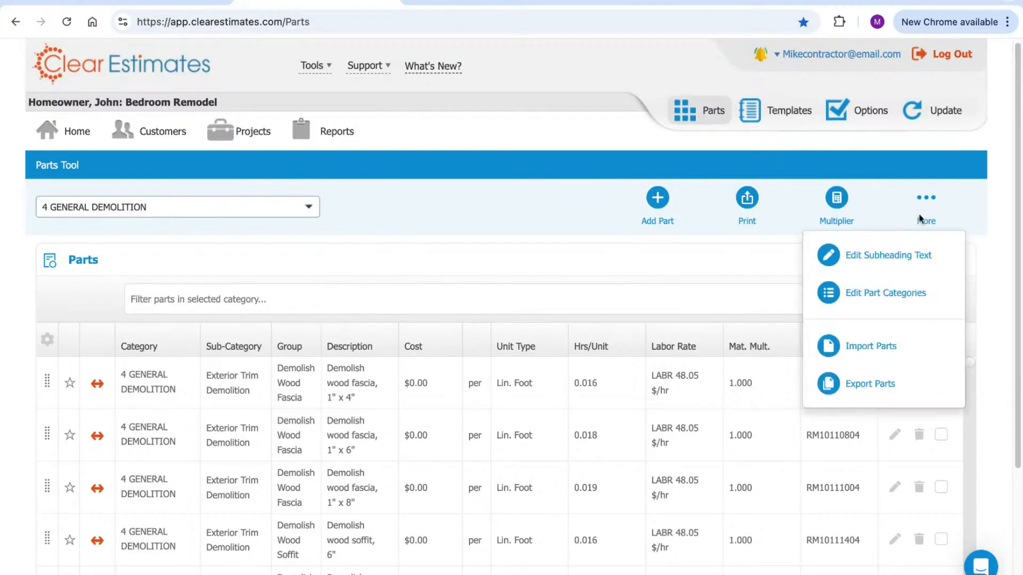
Open the Category Editor and view details of the first three demolition and preparation categories
{"action": "left_click", "coordinate": [873, 304]}
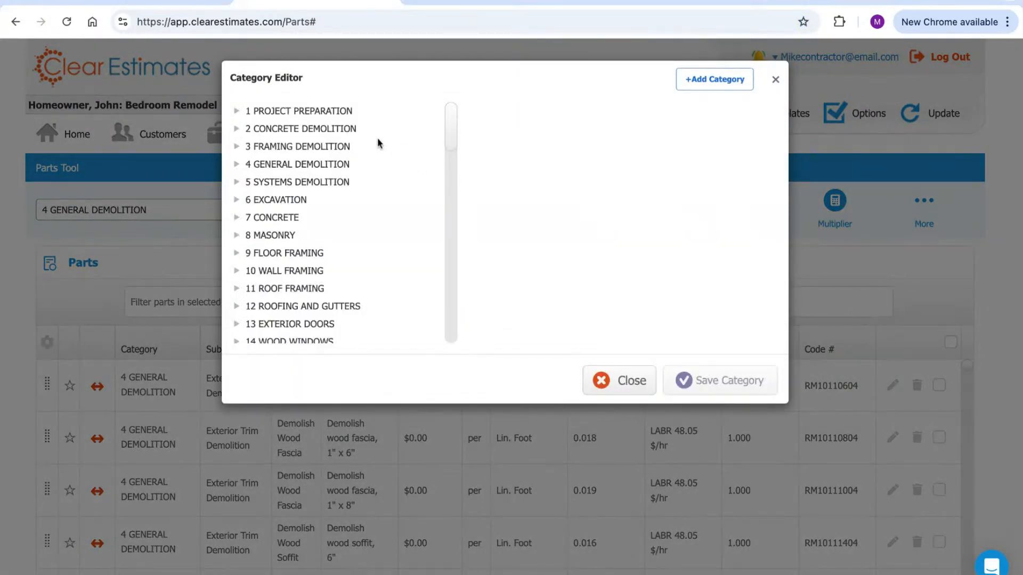
{"action": "scroll", "coordinate": [303, 112], "scroll_direction": "down", "scroll_amount": 10}
{"action": "scroll", "coordinate": [298, 113], "scroll_direction": "up", "scroll_amount": 10}
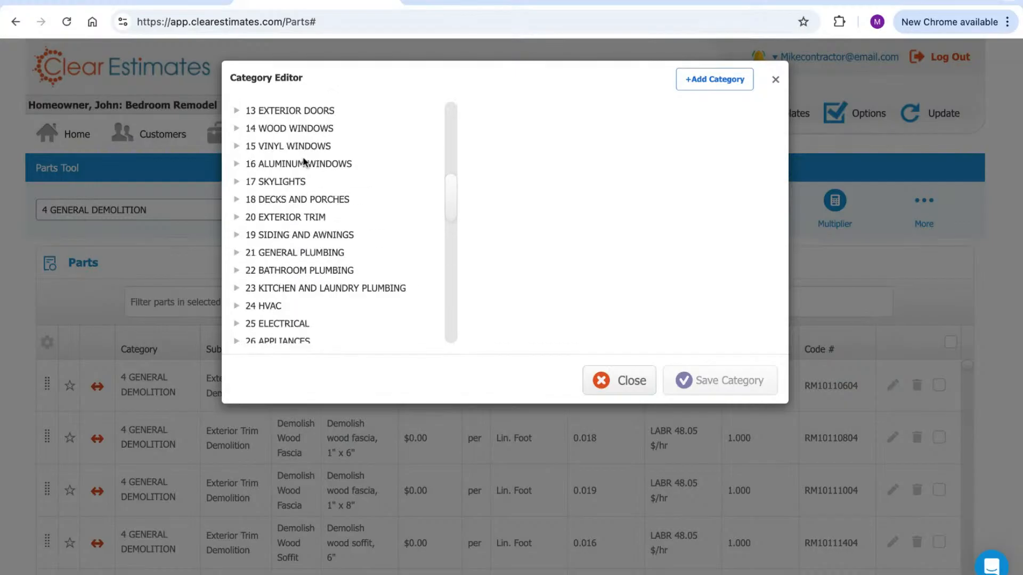
{"action": "left_click", "coordinate": [293, 111]}
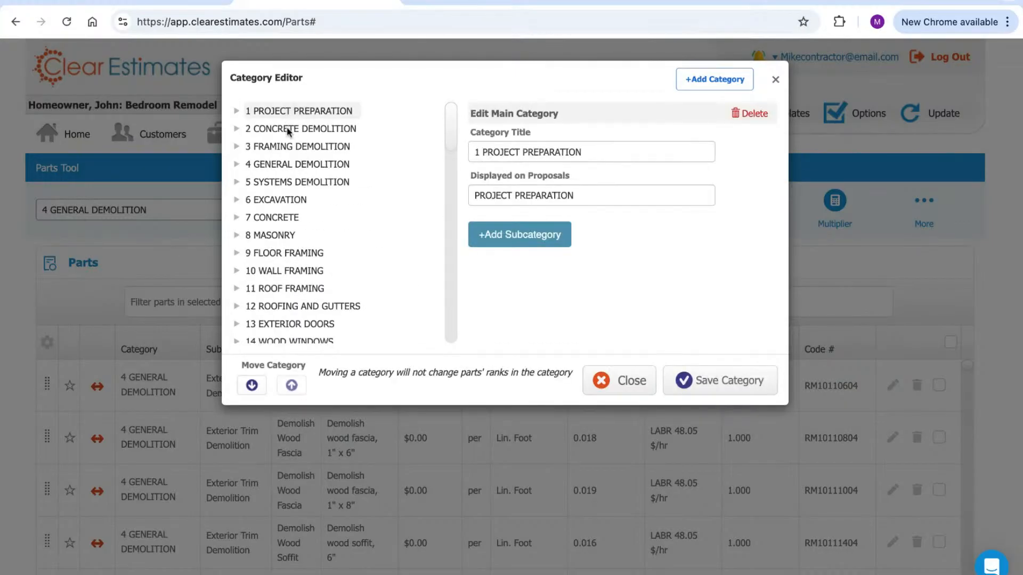
{"action": "left_click", "coordinate": [287, 130]}
{"action": "left_click", "coordinate": [291, 148]}
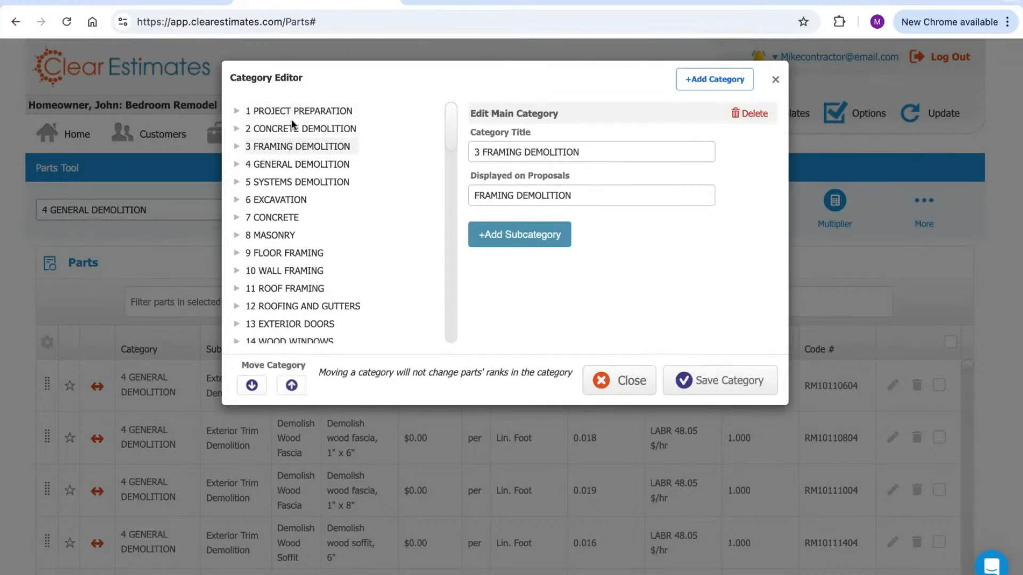
{"action": "left_click", "coordinate": [292, 112]}
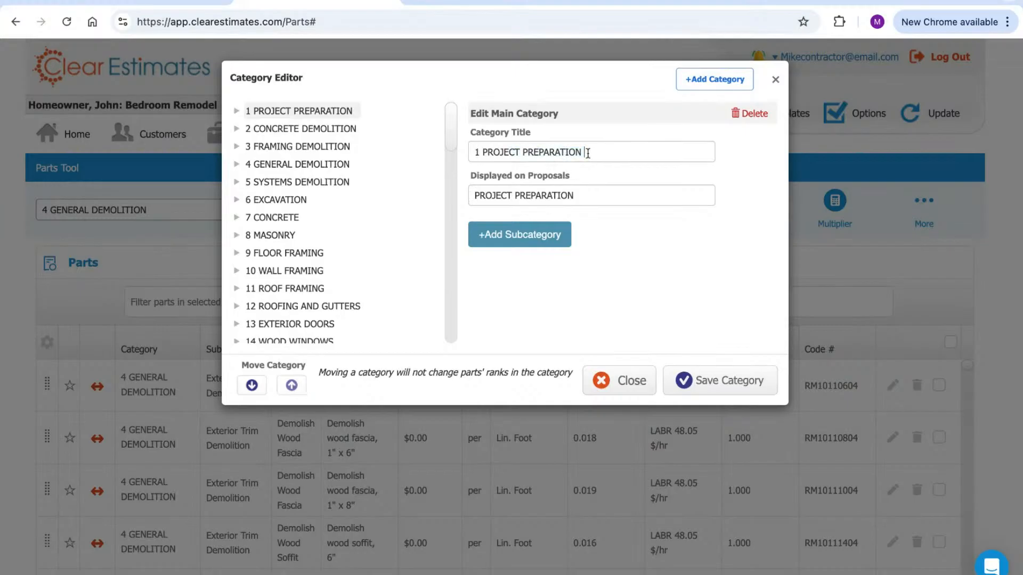
Inspect 1 PROJECT PREPARATION's title and its proposal display name, PROJECT PREPARATION
{"action": "triple_click", "coordinate": [588, 153]}
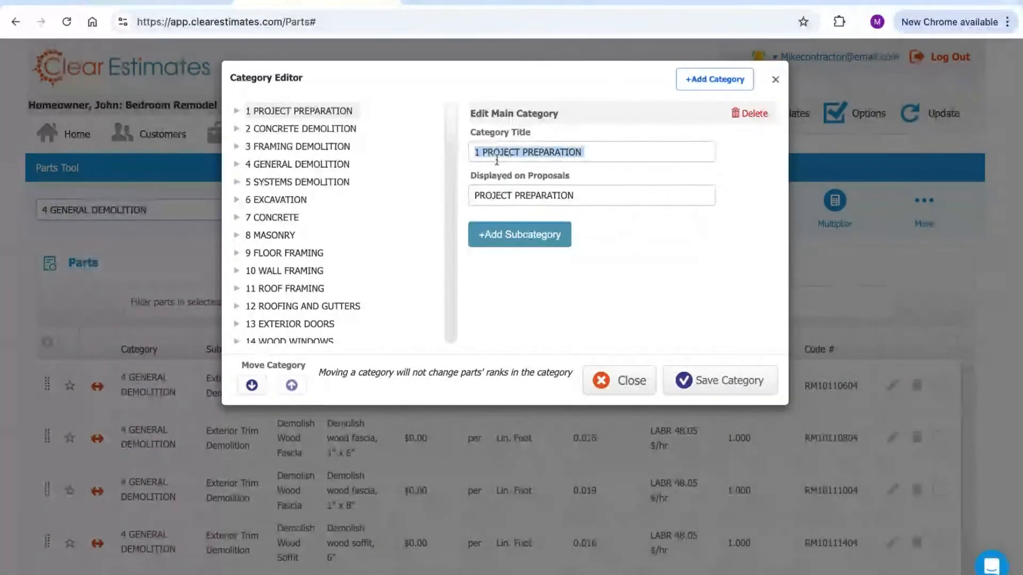
{"action": "left_click_drag", "start_coordinate": [575, 196], "coordinate": [471, 177]}
{"action": "left_click_drag", "start_coordinate": [533, 137], "coordinate": [474, 135]}
{"action": "left_click_drag", "start_coordinate": [578, 195], "coordinate": [473, 196]}
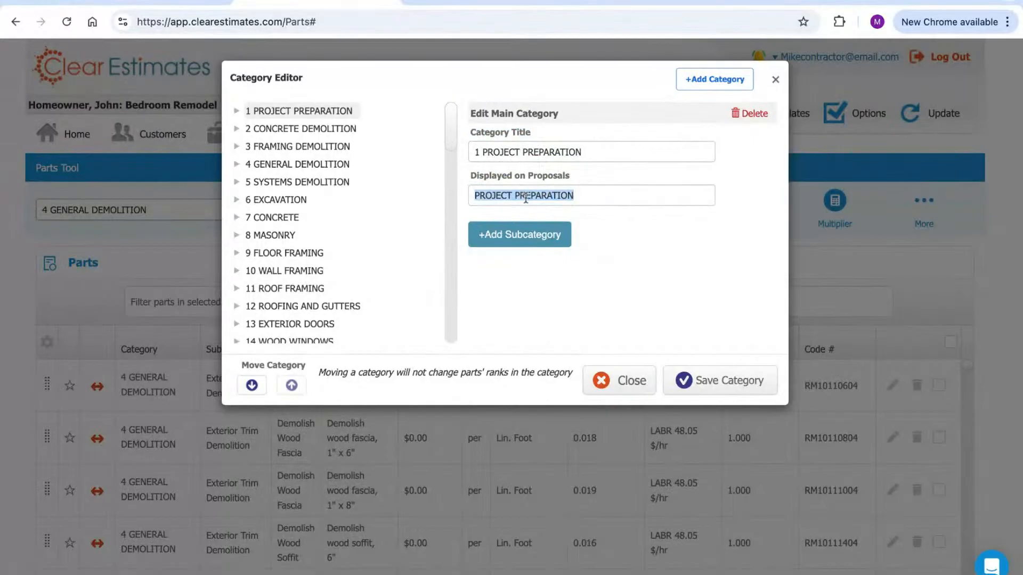
{"action": "left_click_drag", "start_coordinate": [586, 152], "coordinate": [473, 152]}
{"action": "left_click", "coordinate": [645, 235]}
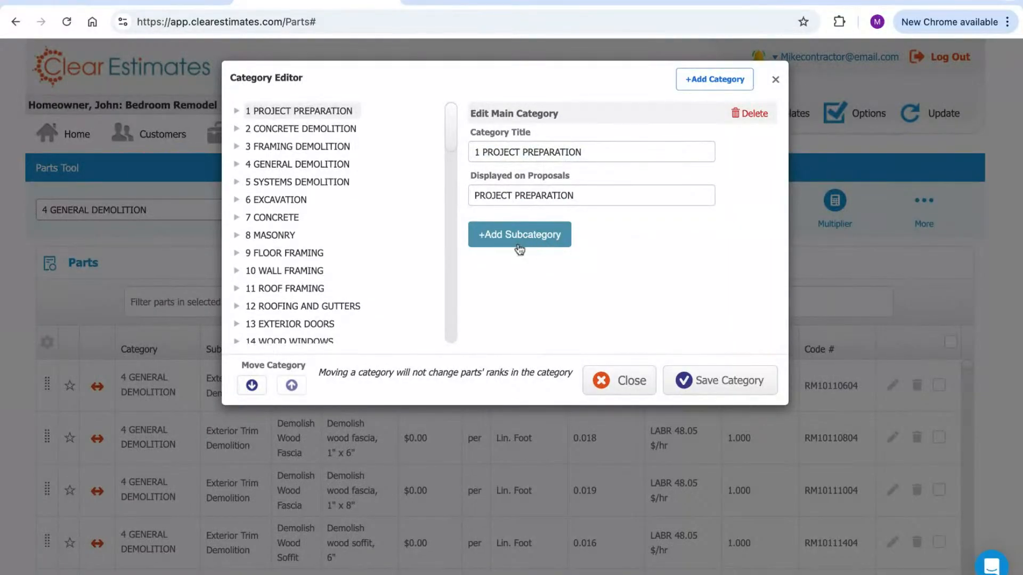
Expand, then collapse, Plans & Permits and 1 PROJECT PREPARATION so all main categories list
{"action": "left_click", "coordinate": [246, 111]}
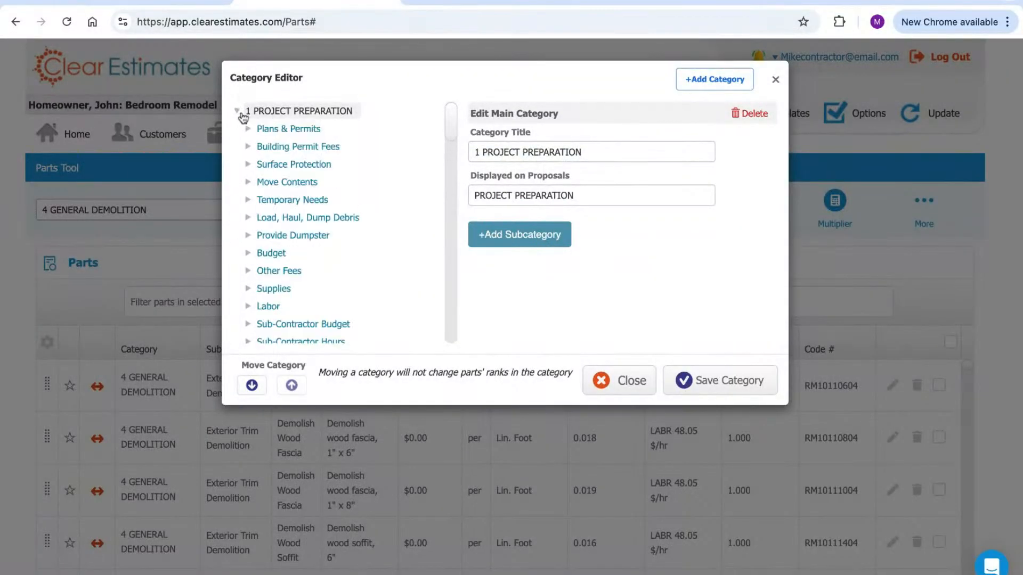
{"action": "left_click", "coordinate": [249, 129]}
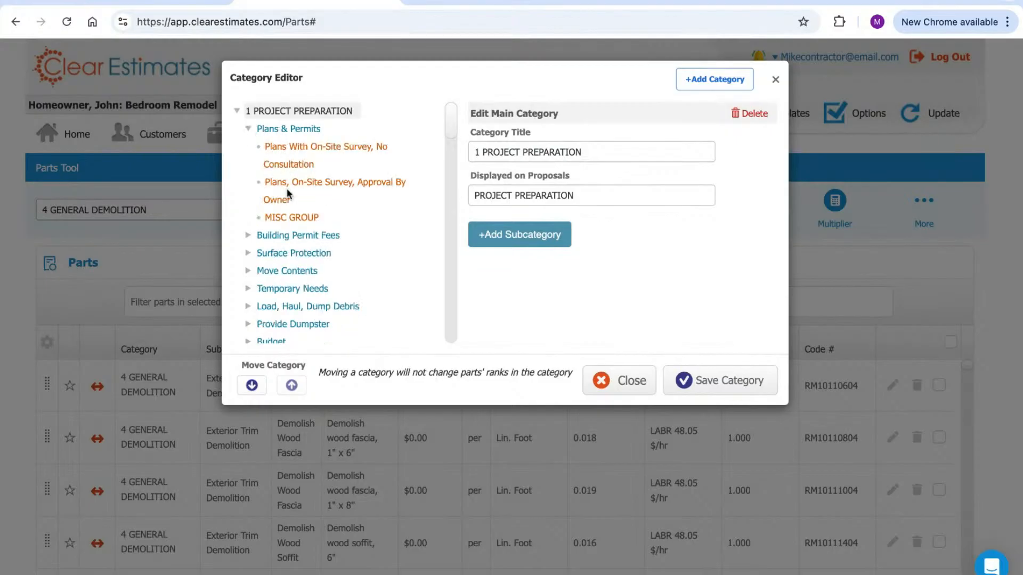
{"action": "left_click", "coordinate": [248, 130]}
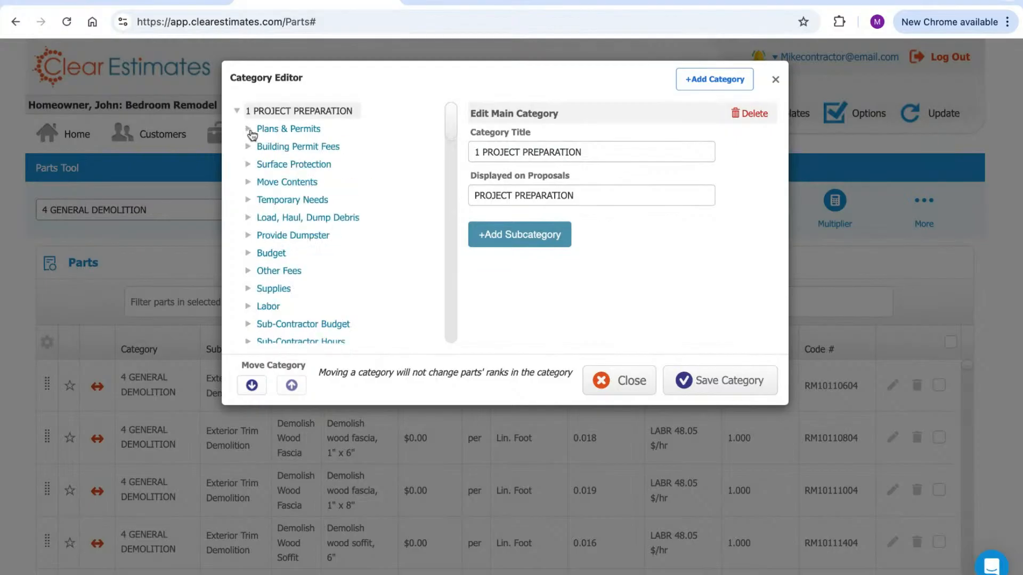
{"action": "left_click", "coordinate": [237, 112]}
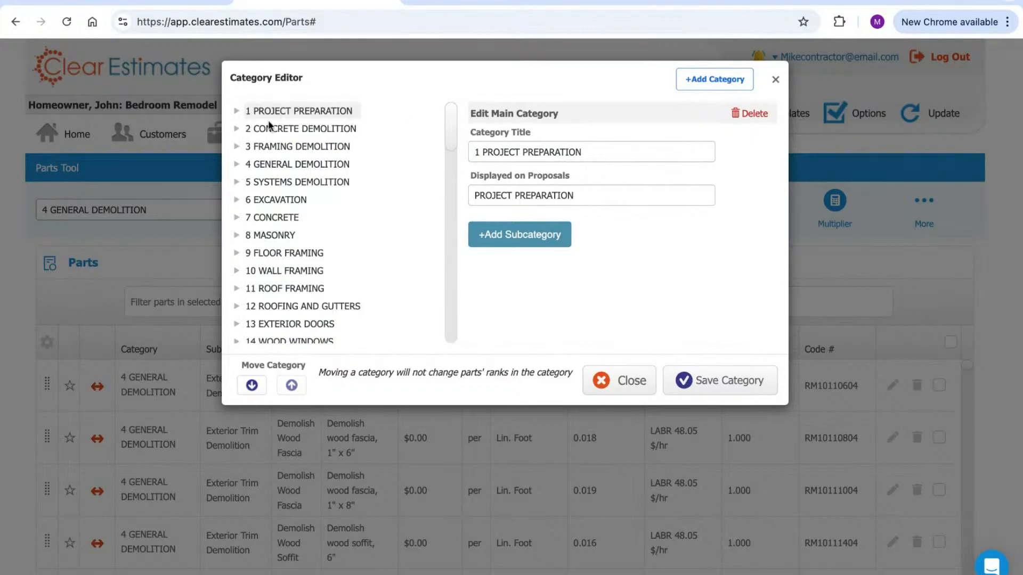
Enter Pool Supplies as the new main category's title and proposal display name
{"action": "left_click", "coordinate": [702, 83]}
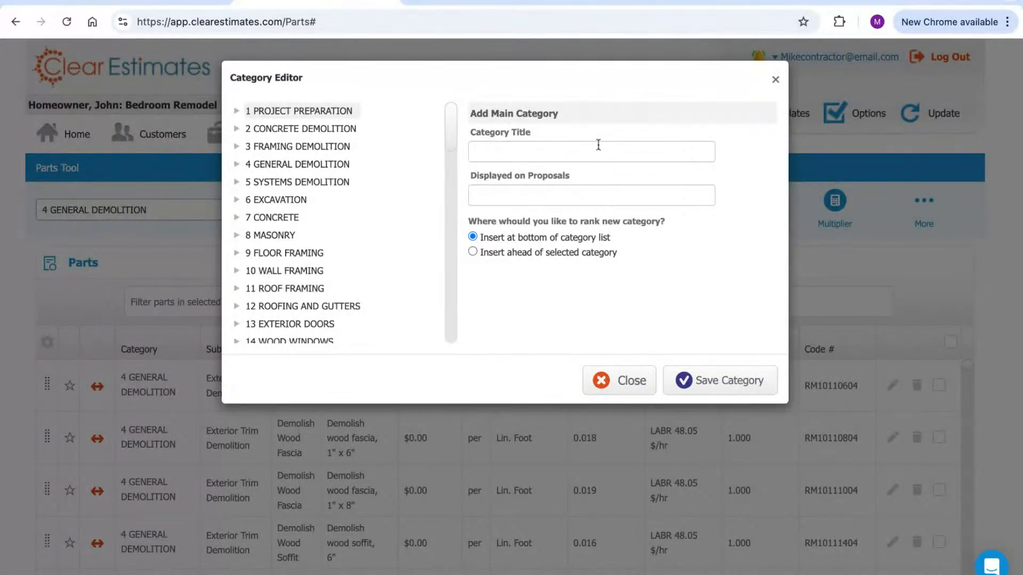
{"action": "type", "text": "Pool "}
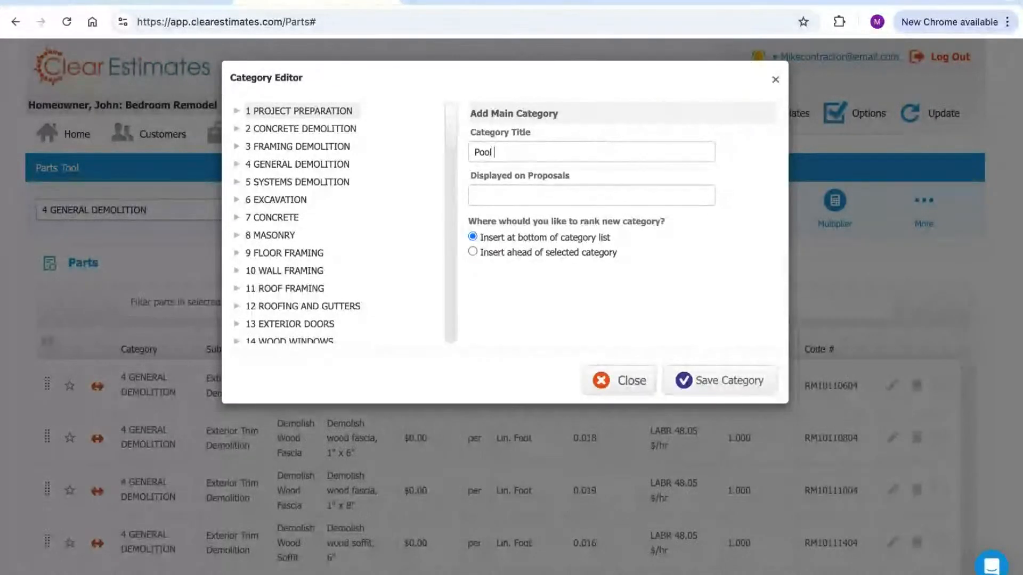
{"action": "type", "text": "Supplies"}
{"action": "left_click", "coordinate": [584, 191]}
{"action": "type", "text": "Pool Suppli"}
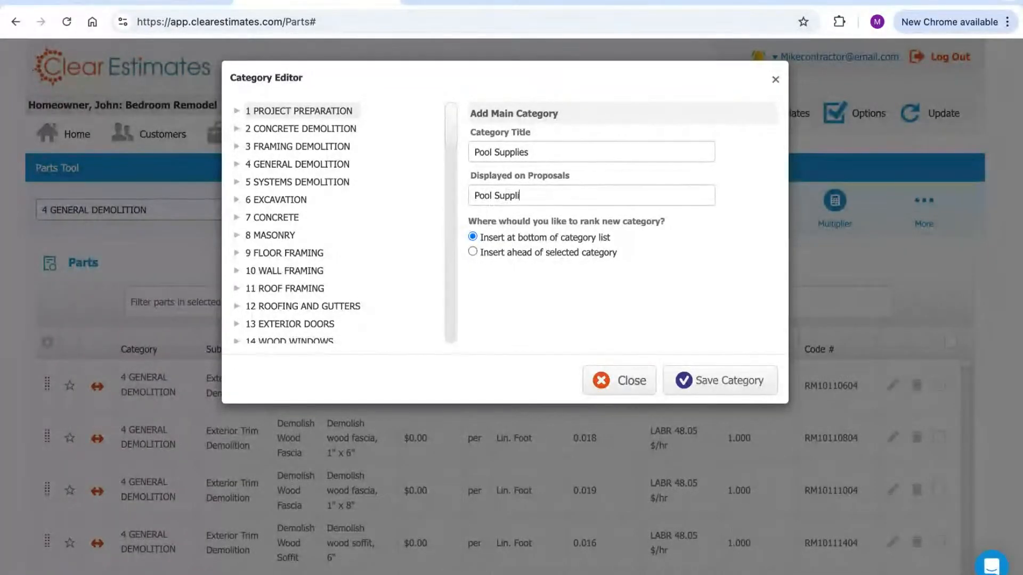
{"action": "triple_click", "coordinate": [537, 152]}
{"action": "triple_click", "coordinate": [543, 194]}
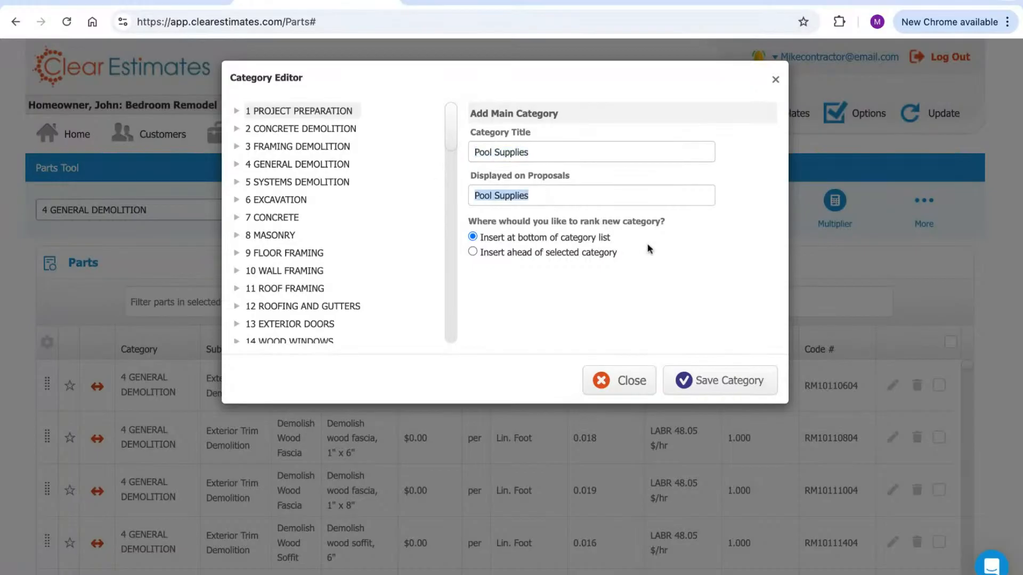
{"action": "left_click", "coordinate": [669, 254]}
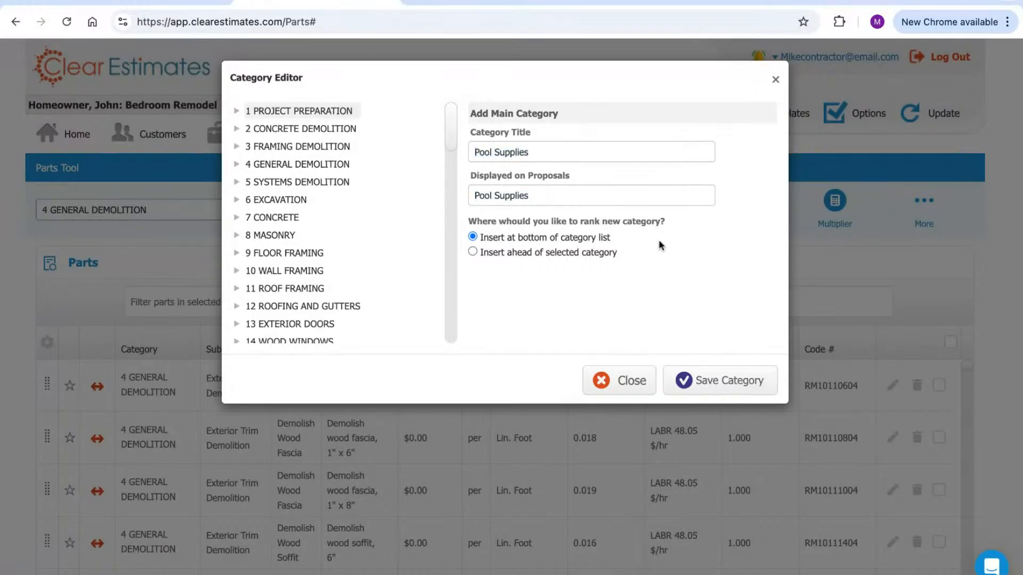
Rank the Pool Supplies category ahead of 37 PROJECT FINALIZATION and save it
{"action": "mouse_move", "coordinate": [494, 238]}
{"action": "left_mouse_down"}
{"action": "mouse_move", "coordinate": [602, 239]}
{"action": "mouse_move", "coordinate": [615, 253]}
{"action": "mouse_move", "coordinate": [471, 245]}
{"action": "left_mouse_up"}
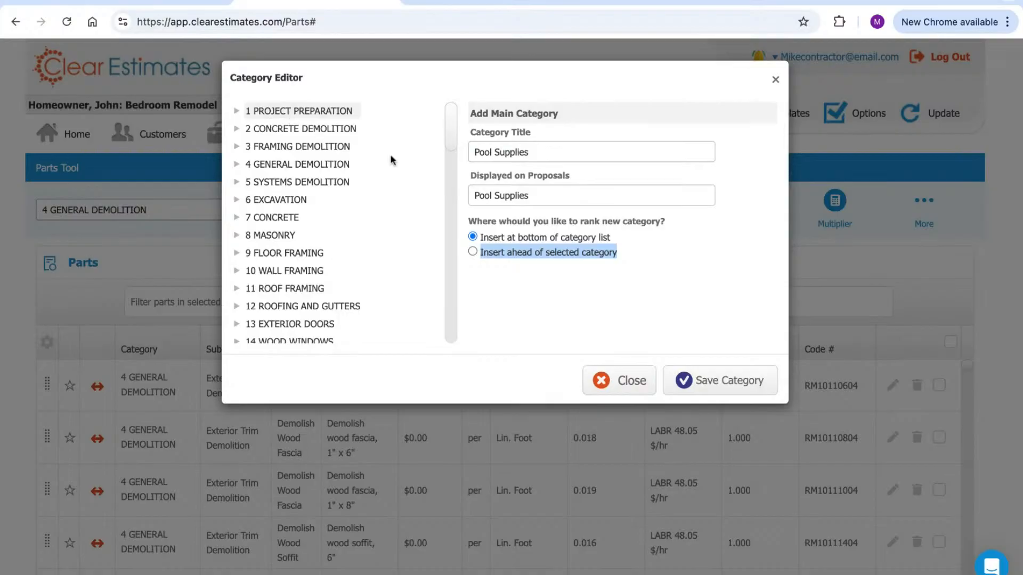
{"action": "scroll", "coordinate": [361, 196], "scroll_direction": "down", "scroll_amount": 9}
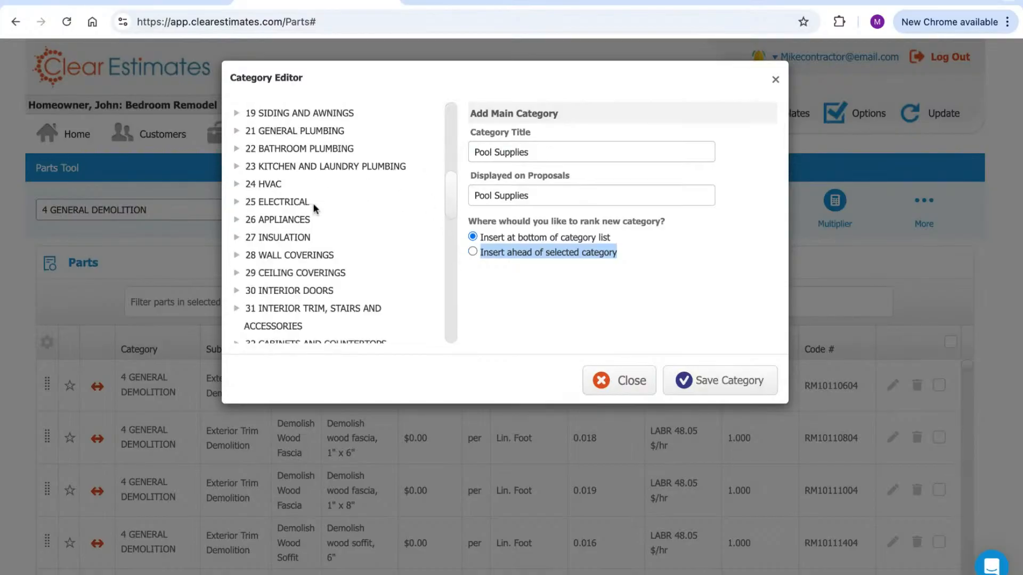
{"action": "scroll", "coordinate": [322, 240], "scroll_direction": "down", "scroll_amount": 2}
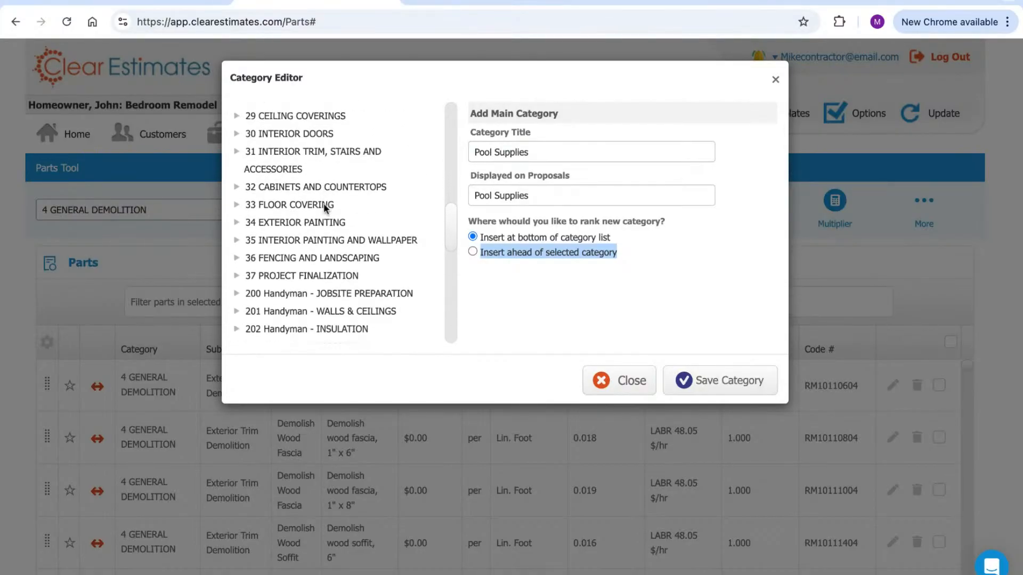
{"action": "left_click", "coordinate": [320, 273]}
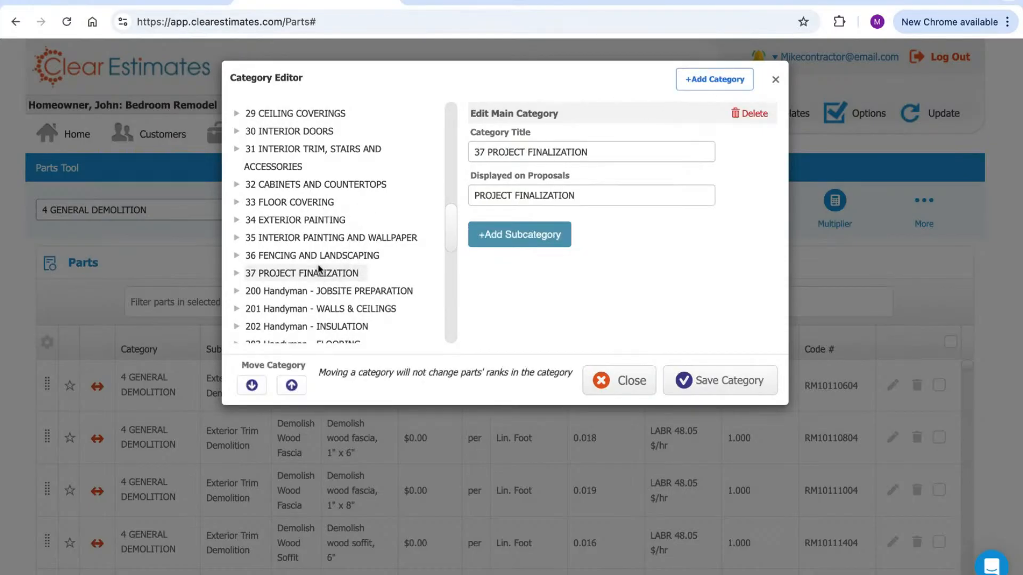
{"action": "left_click", "coordinate": [714, 79]}
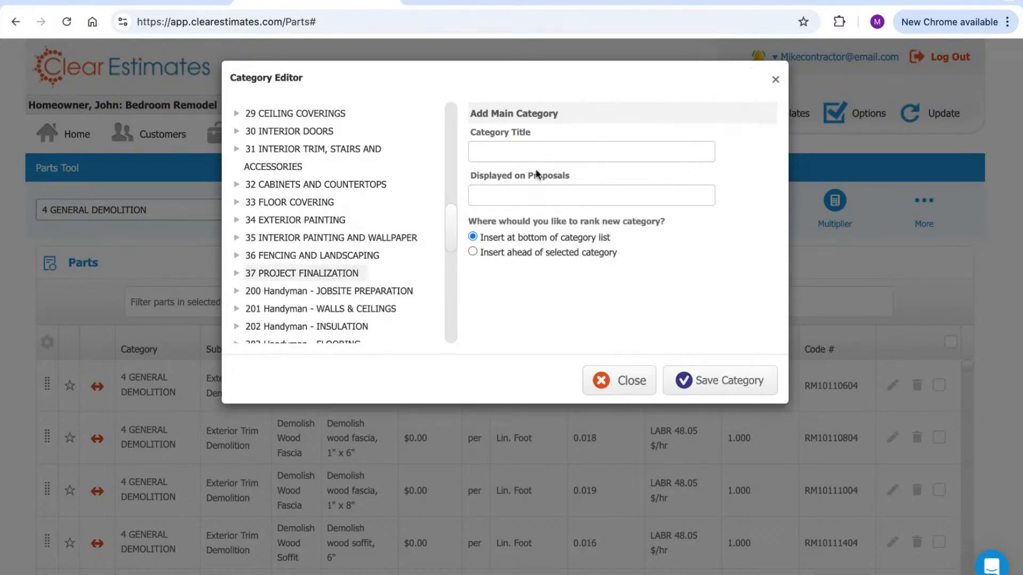
{"action": "type", "text": "Pool Sta"}
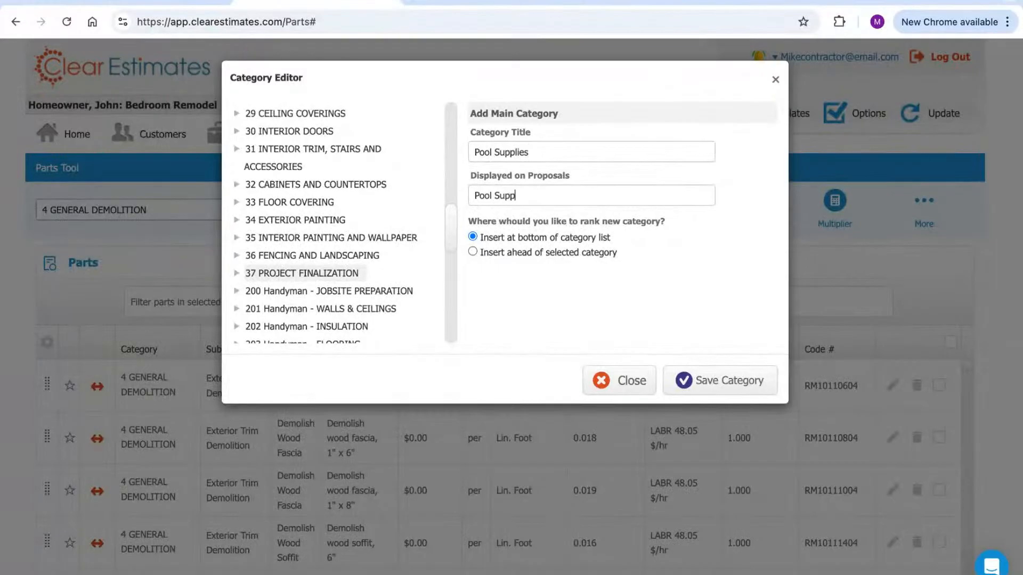
{"action": "left_click", "coordinate": [473, 252]}
{"action": "left_click", "coordinate": [715, 380]}
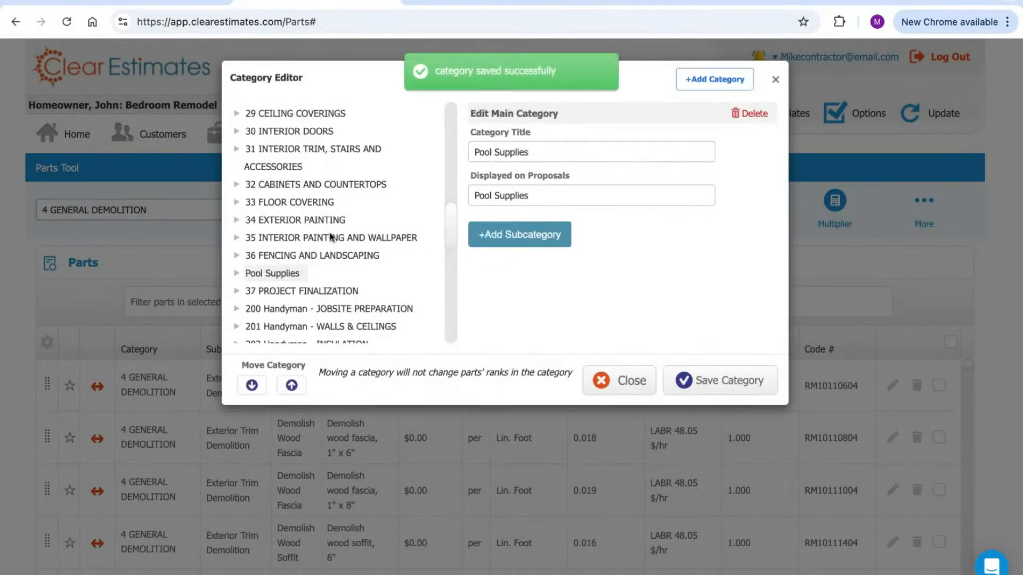
Expand Pool Supplies to inspect its MISC SUBCATEGORY, then close the category editor
{"action": "left_click", "coordinate": [269, 280]}
{"action": "left_click", "coordinate": [283, 291]}
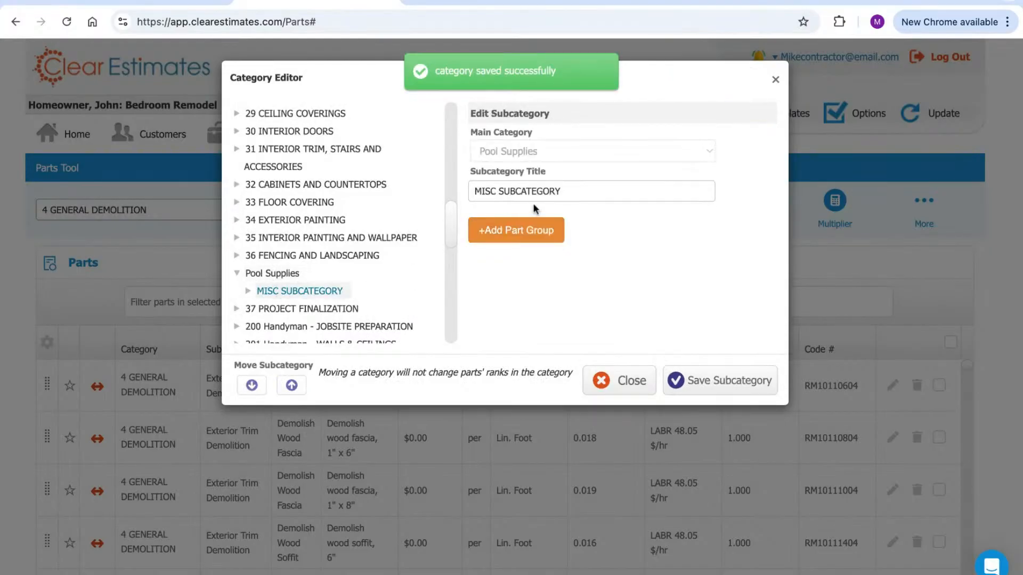
{"action": "left_click_drag", "start_coordinate": [573, 191], "coordinate": [468, 191]}
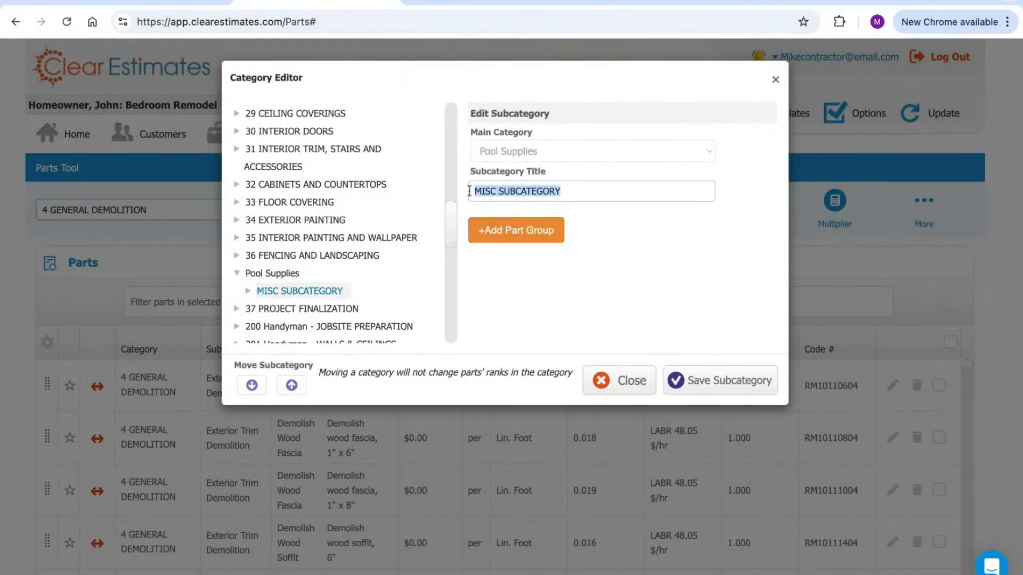
{"action": "left_click", "coordinate": [622, 256]}
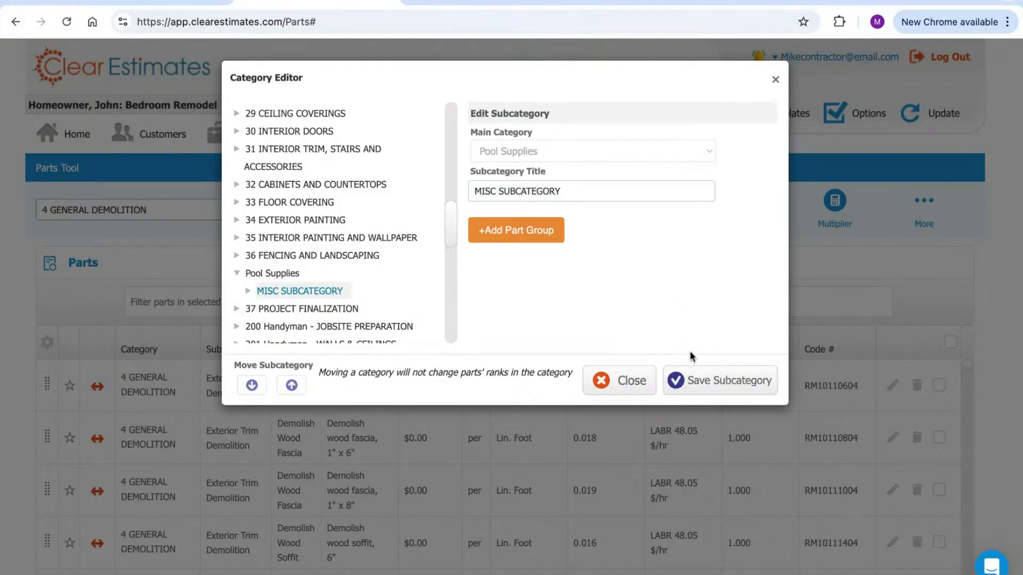
{"action": "left_click", "coordinate": [277, 274]}
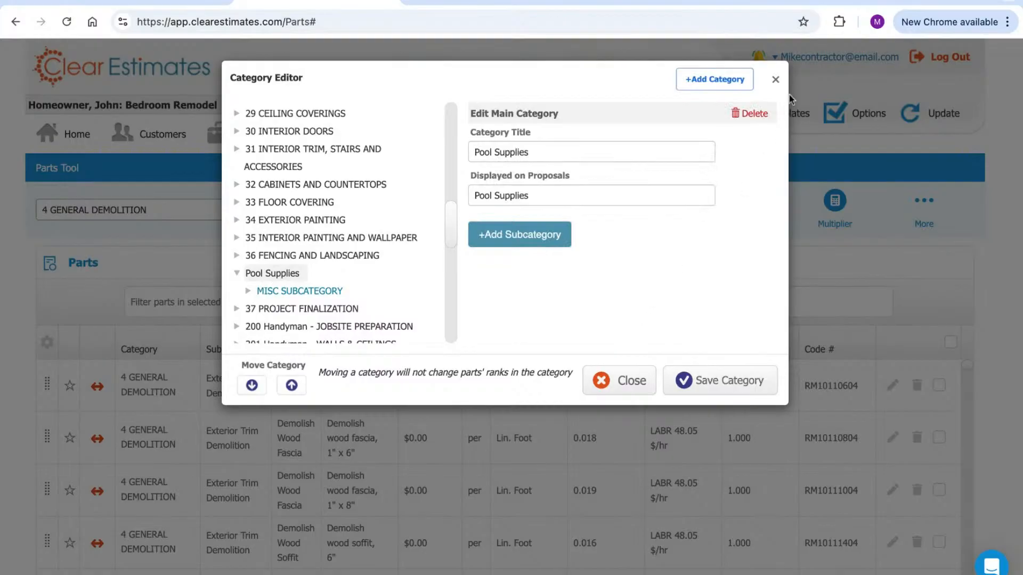
{"action": "left_click", "coordinate": [775, 79]}
Look through the Parts Tool category list unchanged, then return to the Bedroom Remodel project overview
{"action": "left_click", "coordinate": [144, 213]}
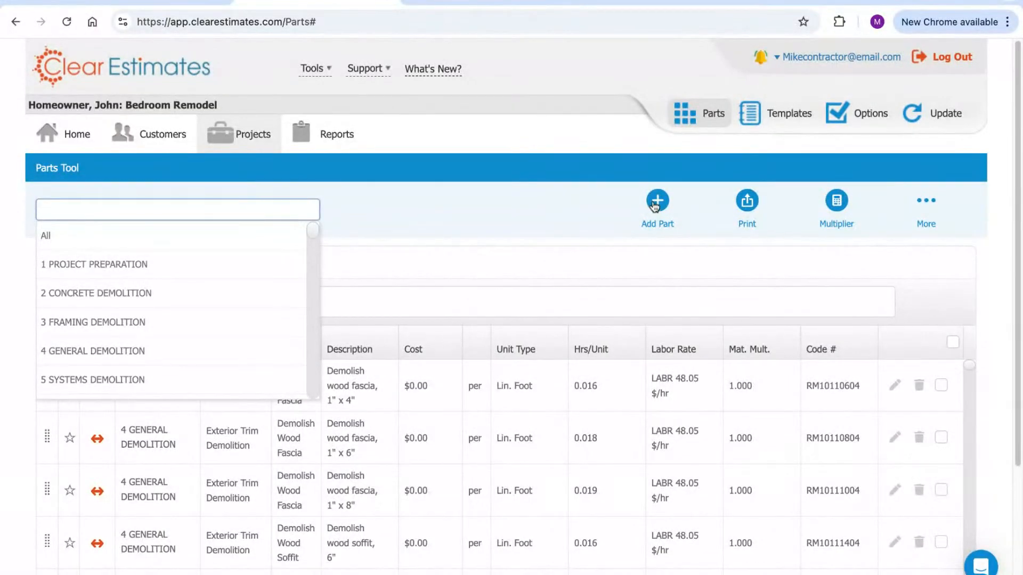
{"action": "left_click", "coordinate": [555, 225]}
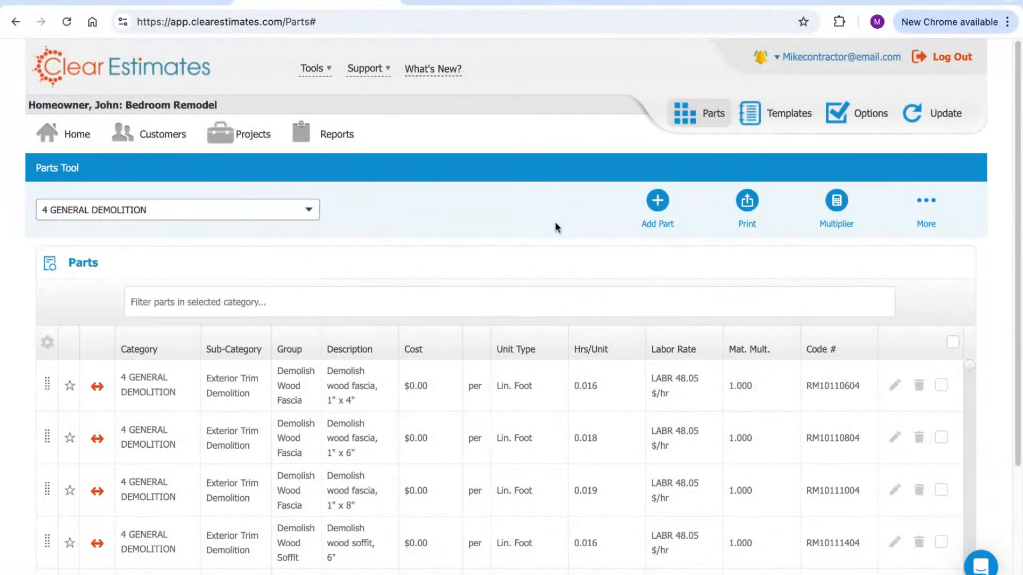
{"action": "left_click", "coordinate": [276, 209]}
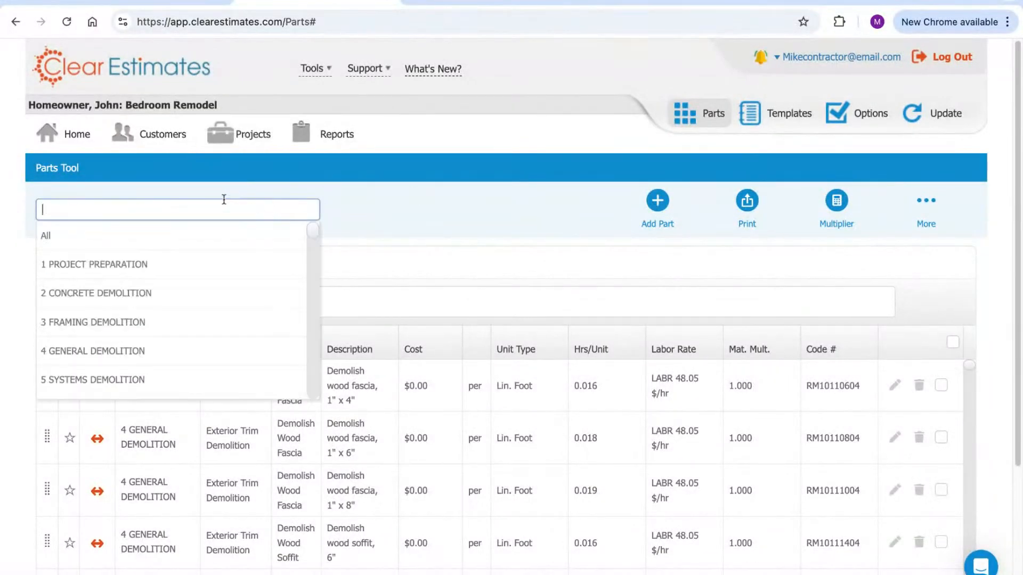
{"action": "left_click", "coordinate": [345, 304]}
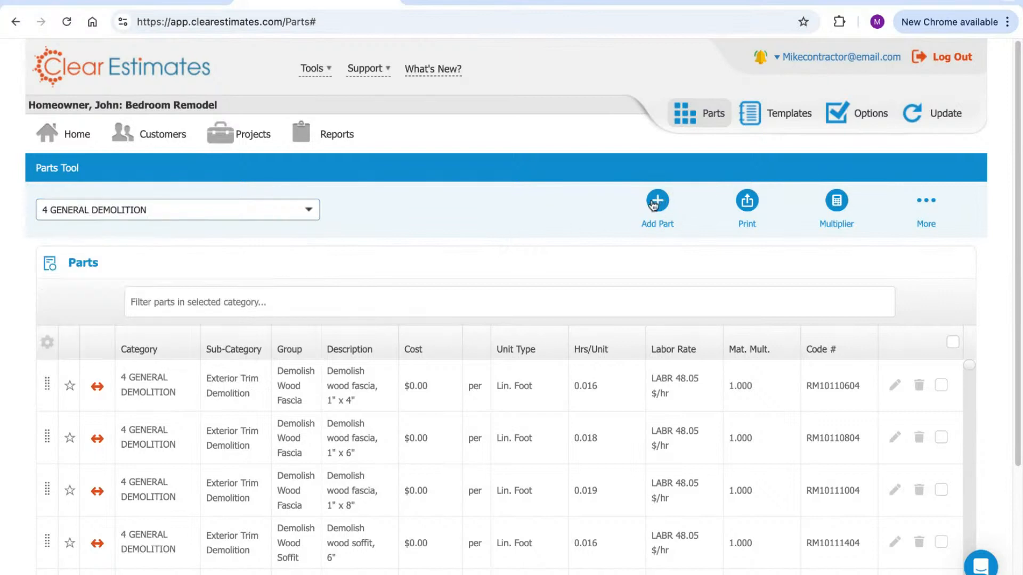
{"action": "left_click", "coordinate": [250, 136]}
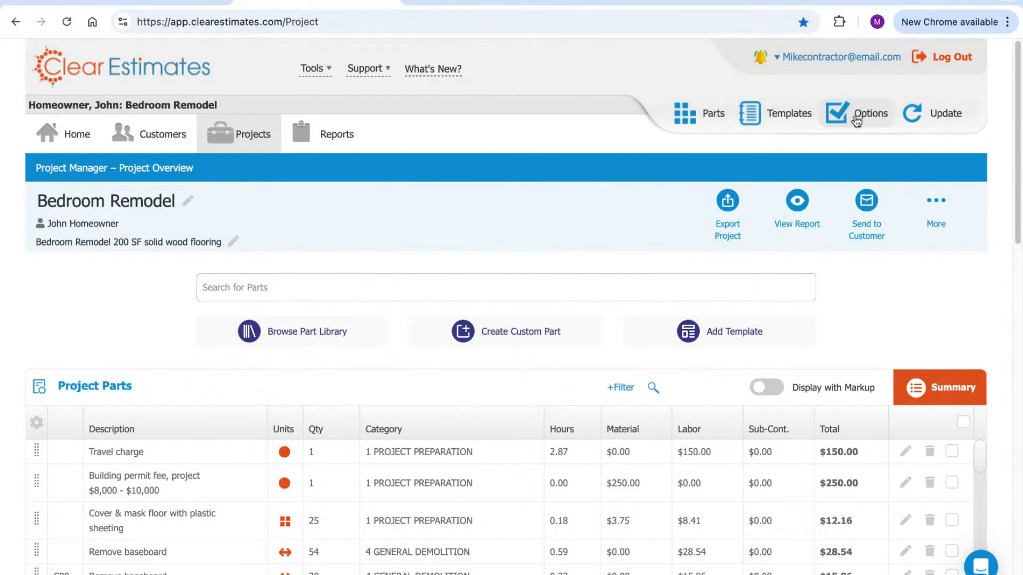
{"action": "left_click", "coordinate": [855, 118]}
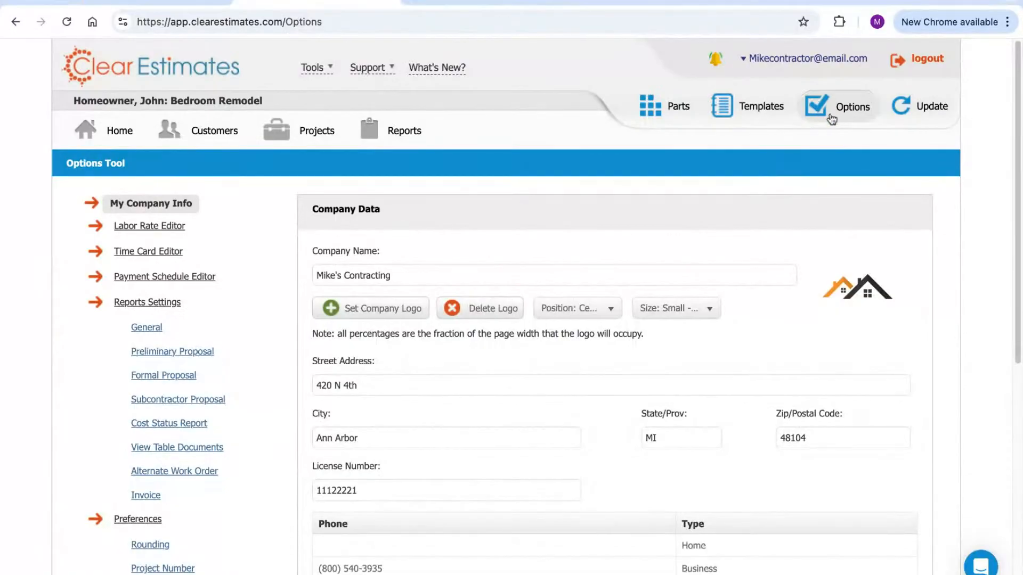
{"action": "triple_click", "coordinate": [398, 272]}
{"action": "scroll", "coordinate": [415, 259], "scroll_direction": "down", "scroll_amount": 1}
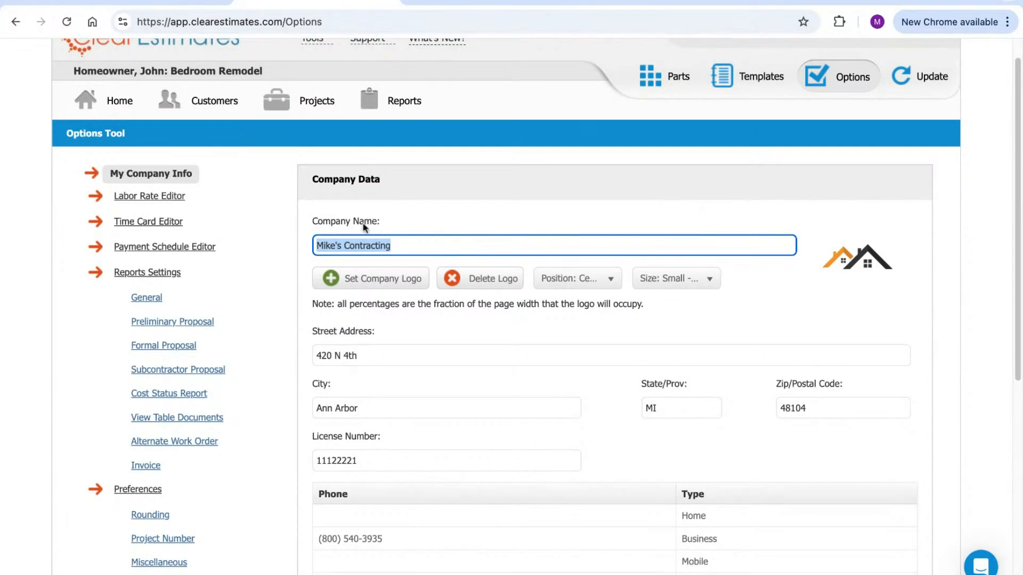
{"action": "scroll", "coordinate": [469, 240], "scroll_direction": "down", "scroll_amount": 2}
{"action": "left_click", "coordinate": [443, 293]}
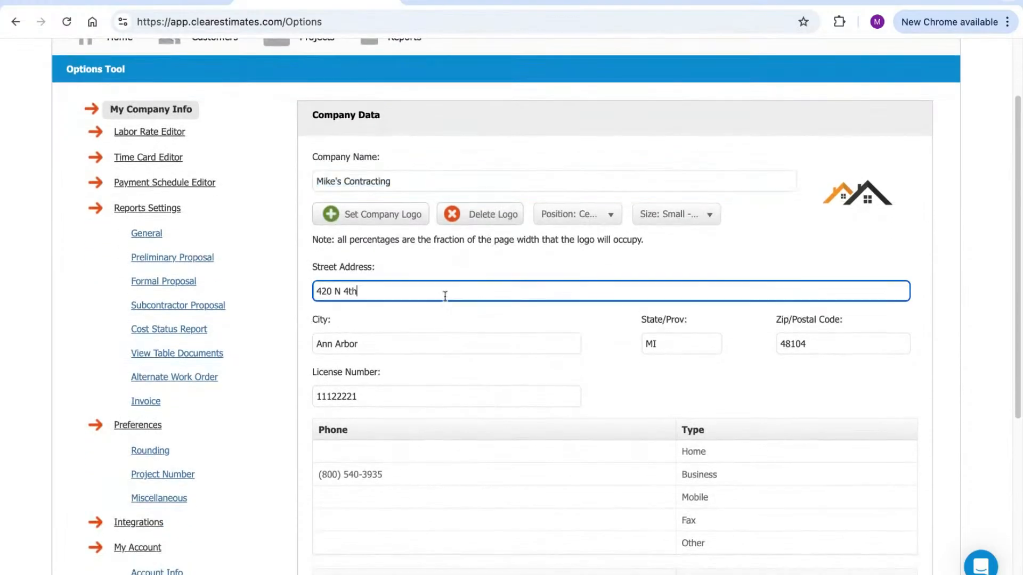
{"action": "scroll", "coordinate": [458, 319], "scroll_direction": "down", "scroll_amount": 2}
{"action": "scroll", "coordinate": [458, 298], "scroll_direction": "down", "scroll_amount": 2}
{"action": "left_click", "coordinate": [449, 229]}
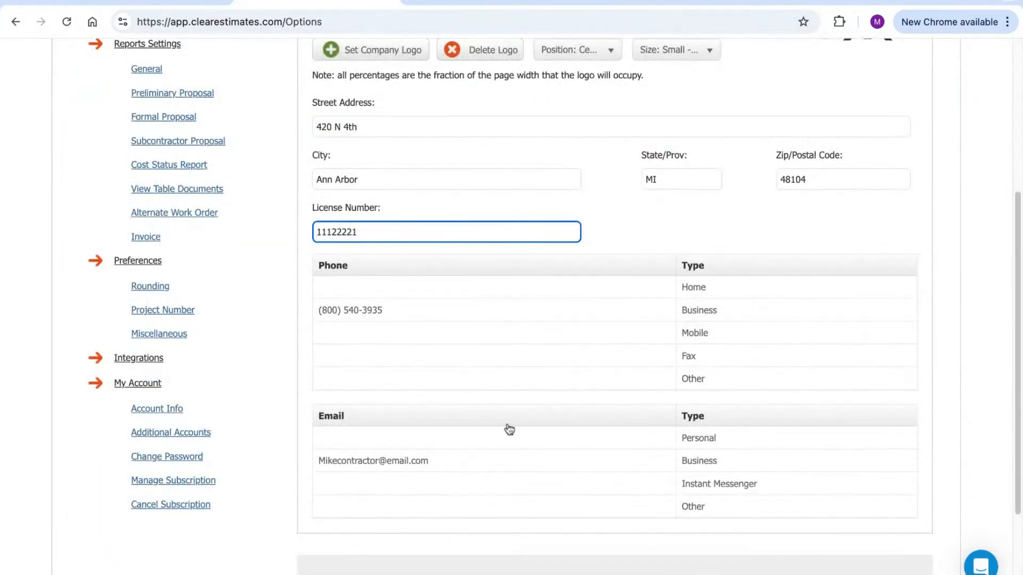
{"action": "scroll", "coordinate": [516, 444], "scroll_direction": "up", "scroll_amount": 3}
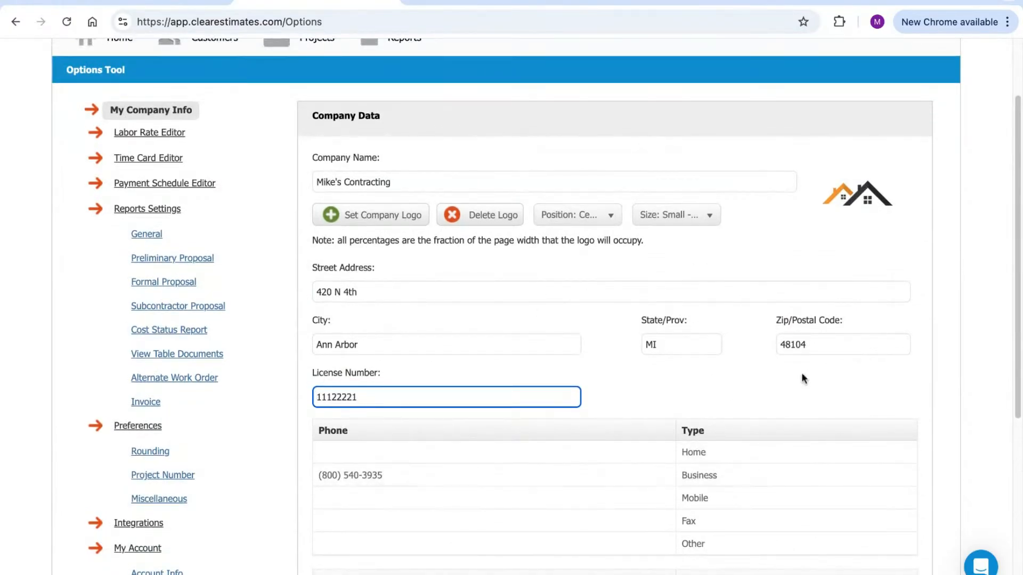
{"action": "scroll", "coordinate": [815, 370], "scroll_direction": "down", "scroll_amount": 1}
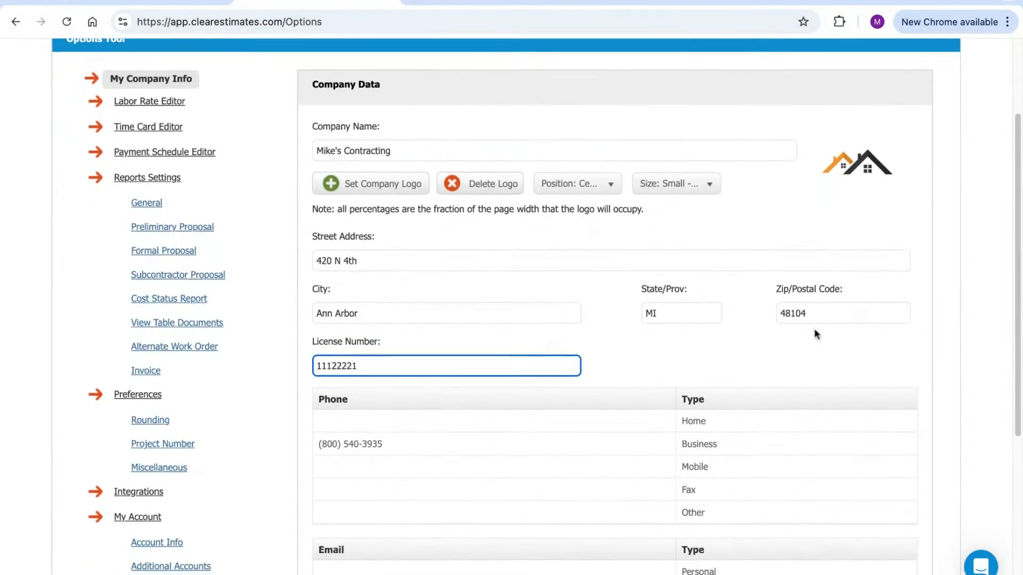
{"action": "scroll", "coordinate": [814, 327], "scroll_direction": "down", "scroll_amount": 1}
{"action": "scroll", "coordinate": [779, 465], "scroll_direction": "up", "scroll_amount": 3}
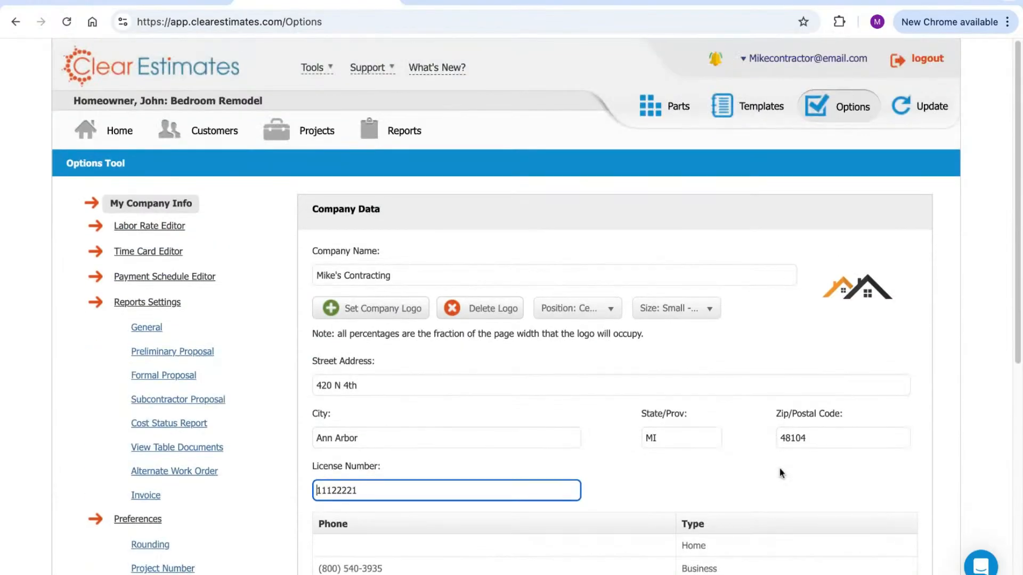
{"action": "left_click", "coordinate": [366, 307]}
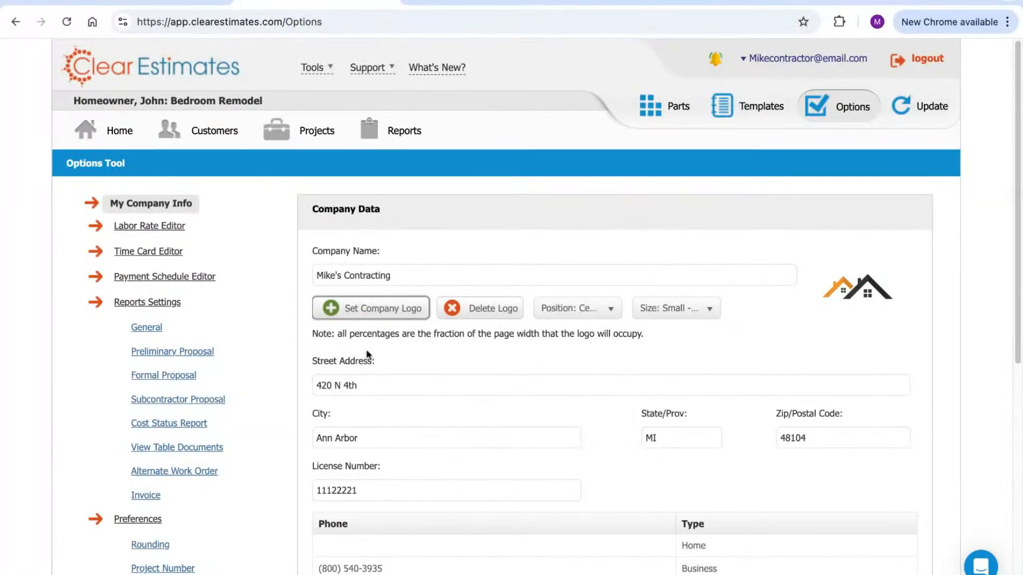
{"action": "scroll", "coordinate": [1020, 90], "scroll_direction": "down", "scroll_amount": 8}
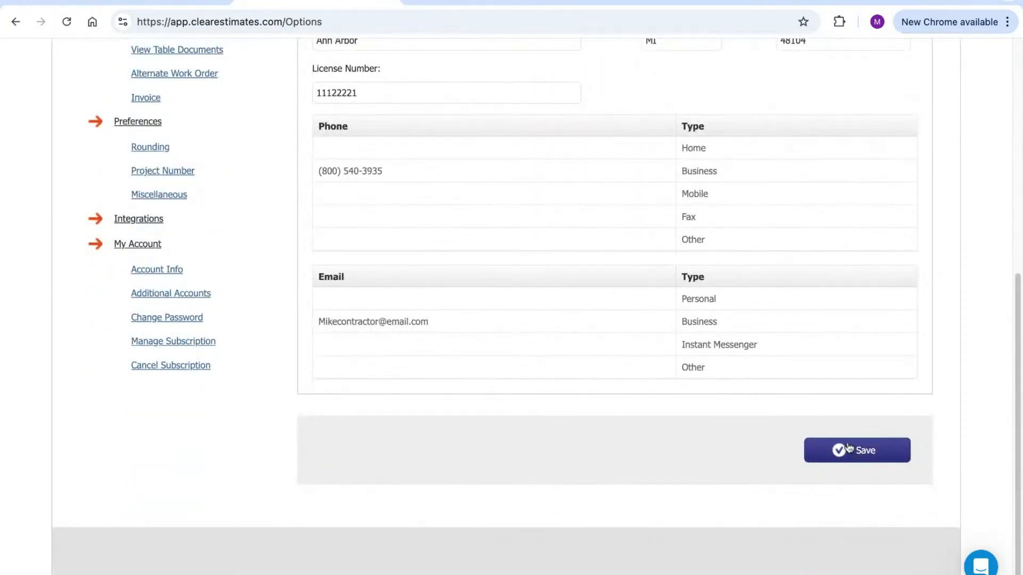
{"action": "scroll", "coordinate": [713, 444], "scroll_direction": "up", "scroll_amount": 8}
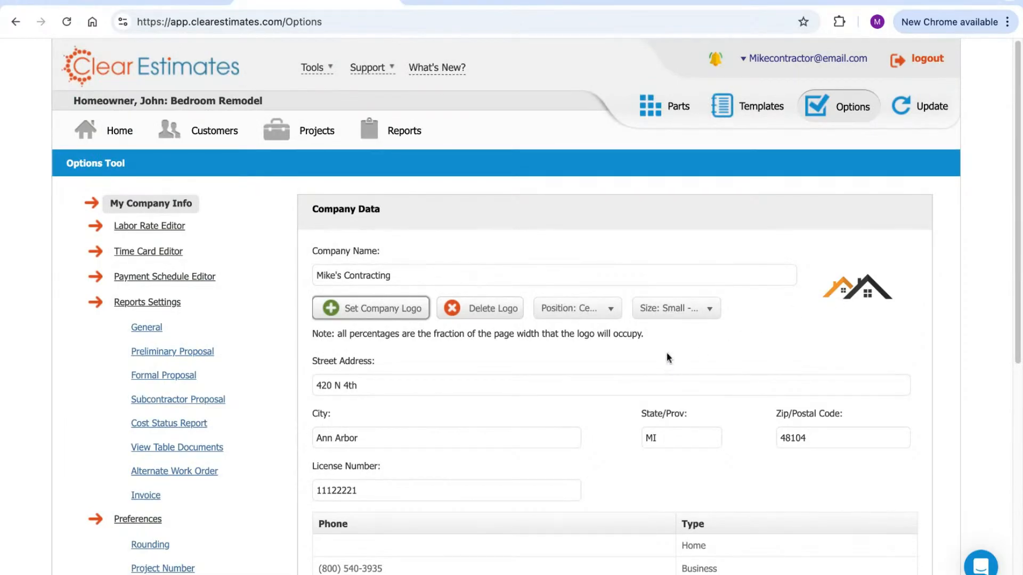
{"action": "left_click", "coordinate": [584, 311]}
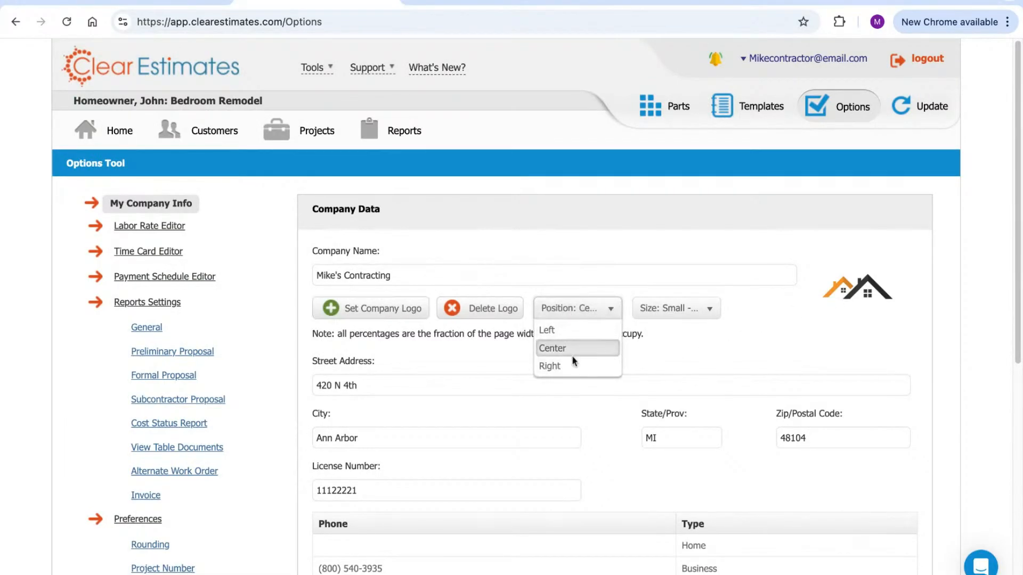
{"action": "left_click", "coordinate": [665, 305]}
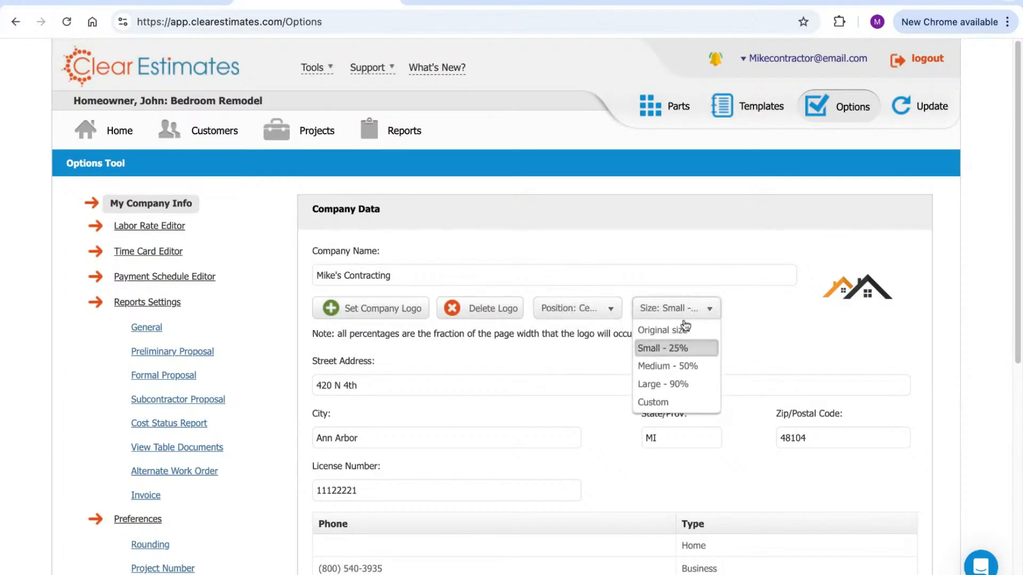
{"action": "left_click", "coordinate": [767, 284]}
{"action": "left_click", "coordinate": [792, 315]}
{"action": "scroll", "coordinate": [792, 308], "scroll_direction": "down", "scroll_amount": 3}
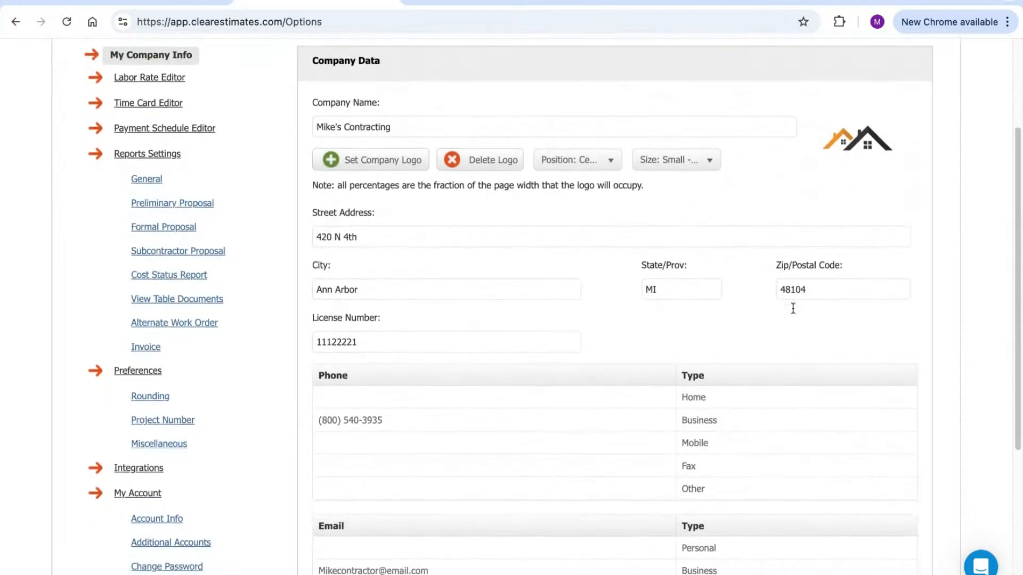
{"action": "scroll", "coordinate": [792, 307], "scroll_direction": "down", "scroll_amount": 5}
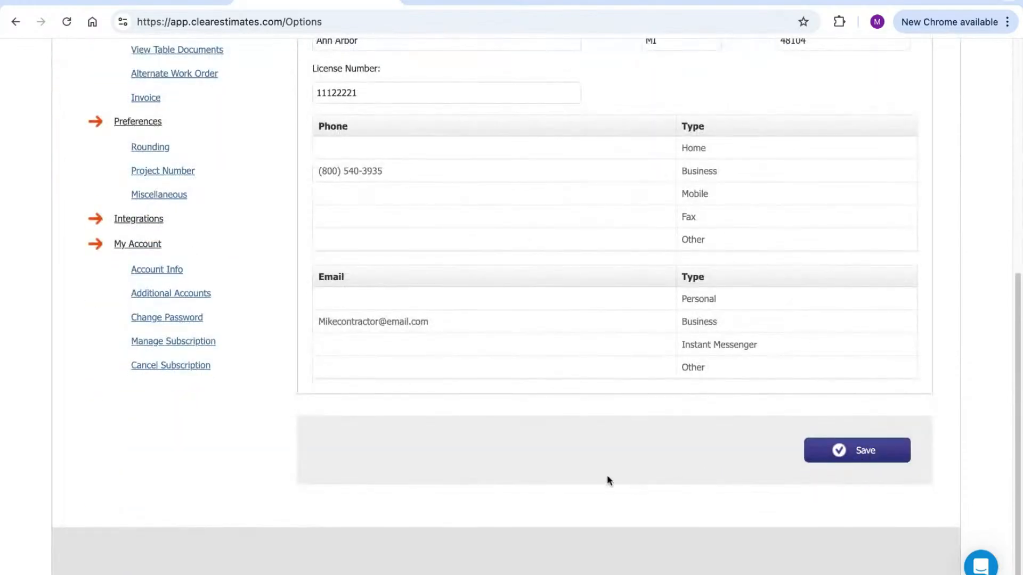
{"action": "scroll", "coordinate": [606, 477], "scroll_direction": "up", "scroll_amount": 8}
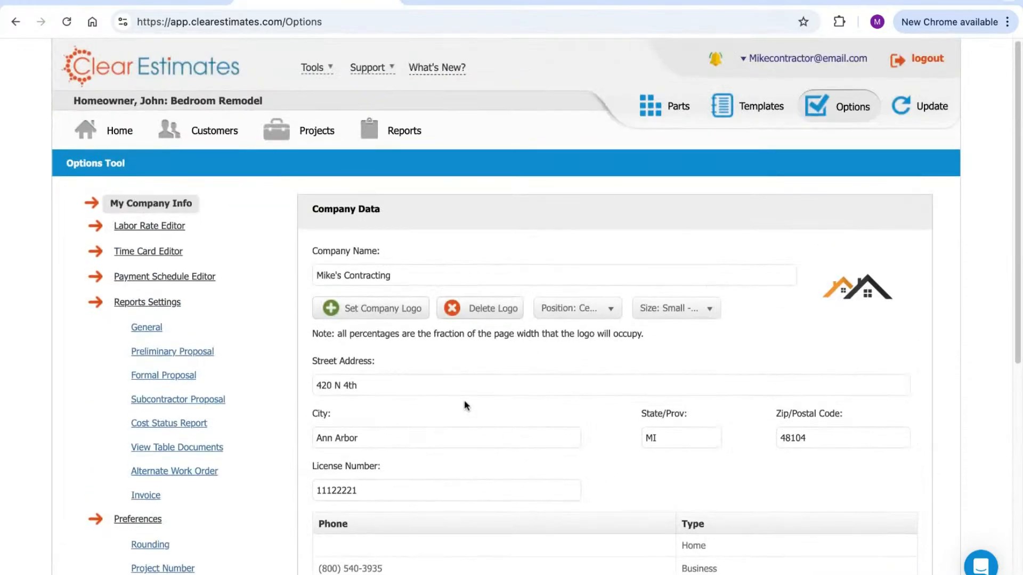
Open the Labor Rate Editor and highlight Ann Arbor, Michigan as the suggested-rate location
{"action": "left_click", "coordinate": [160, 227]}
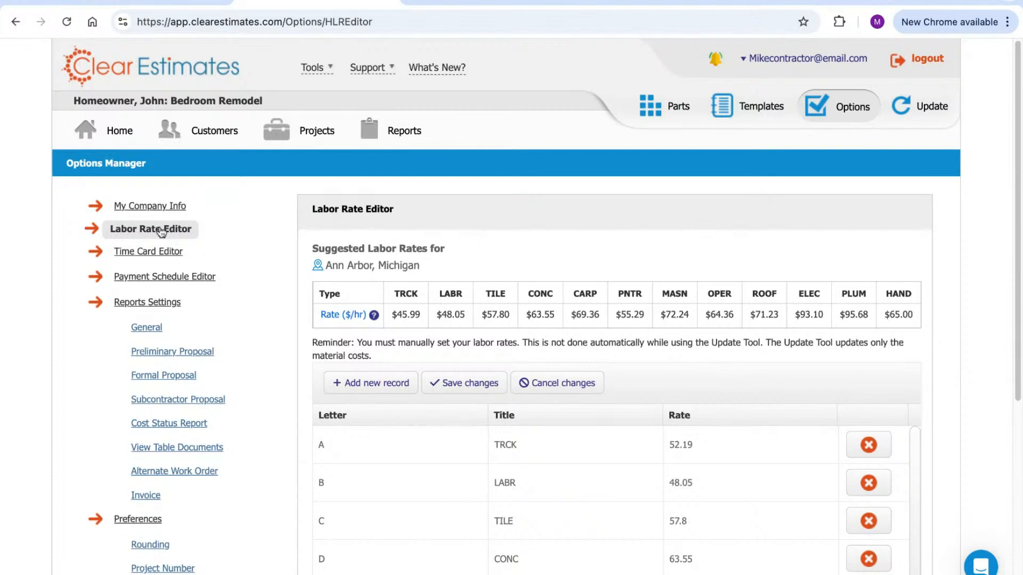
{"action": "mouse_move", "coordinate": [310, 249]}
{"action": "left_mouse_down"}
{"action": "mouse_move", "coordinate": [445, 251]}
{"action": "mouse_move", "coordinate": [358, 265]}
{"action": "left_mouse_up"}
{"action": "left_click_drag", "start_coordinate": [442, 270], "coordinate": [321, 271]}
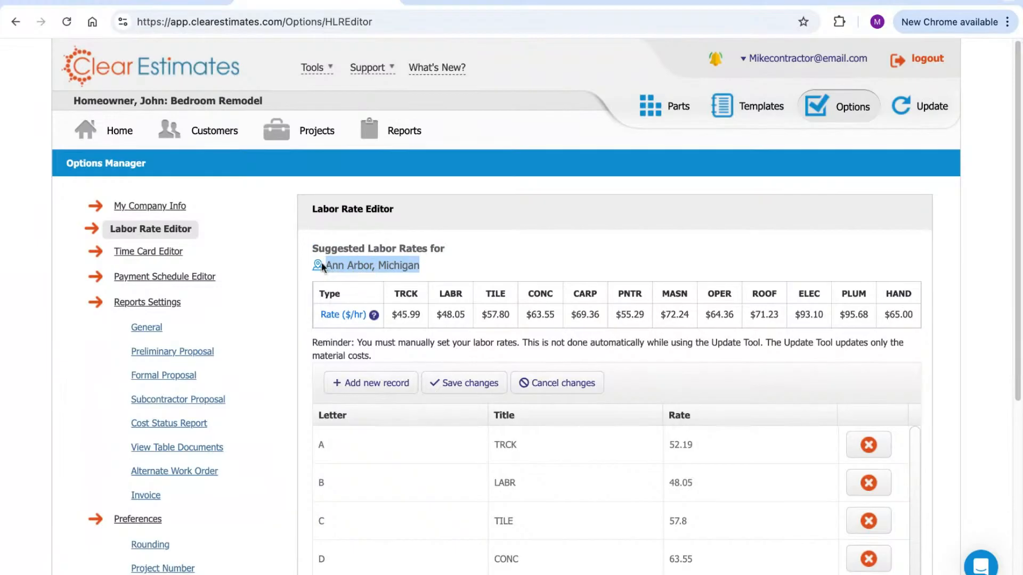
{"action": "left_click", "coordinate": [445, 271]}
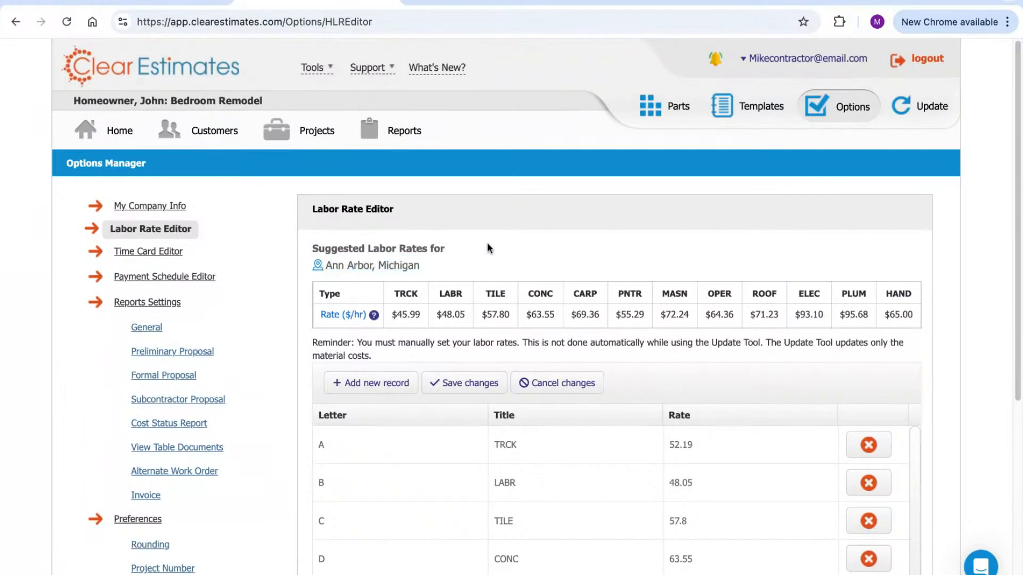
Scroll through the suggested hourly rates for each trade and the company rate table
{"action": "scroll", "coordinate": [533, 224], "scroll_direction": "down", "scroll_amount": 1}
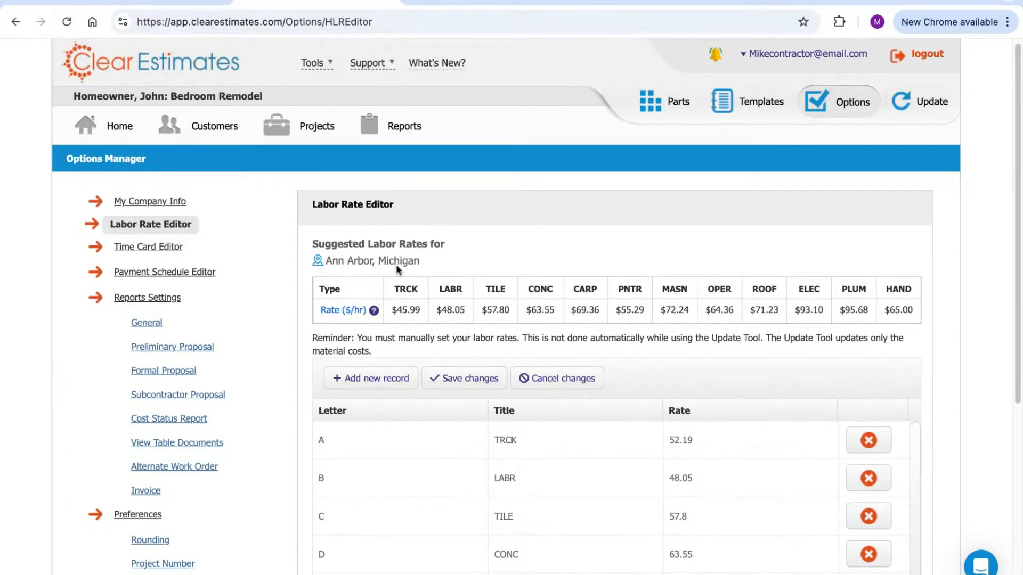
{"action": "left_click_drag", "start_coordinate": [422, 261], "coordinate": [325, 261]}
{"action": "scroll", "coordinate": [549, 228], "scroll_direction": "down", "scroll_amount": 1}
{"action": "scroll", "coordinate": [549, 228], "scroll_direction": "down", "scroll_amount": 1}
{"action": "left_click_drag", "start_coordinate": [395, 281], "coordinate": [908, 282]}
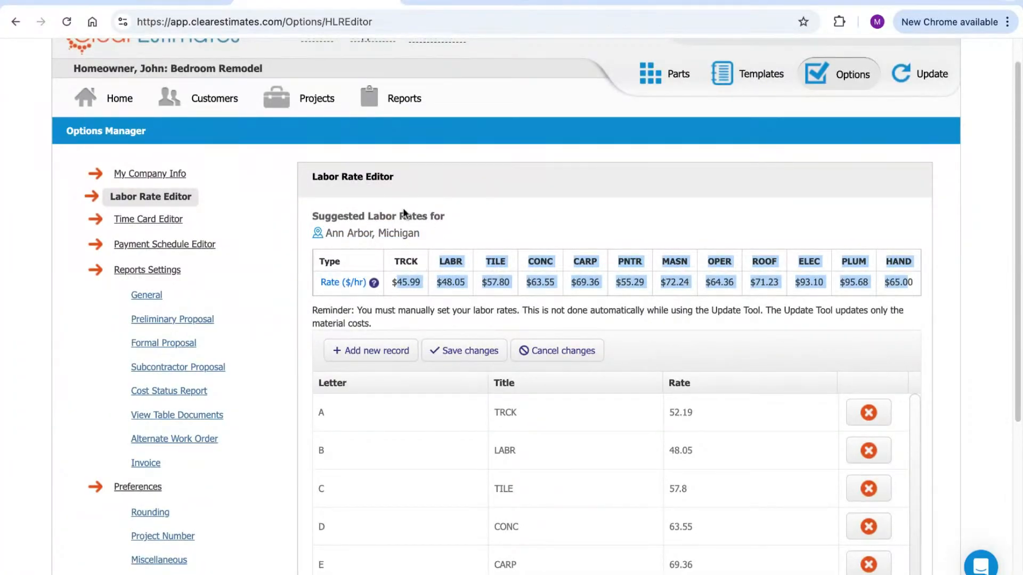
{"action": "left_click", "coordinate": [476, 231]}
{"action": "scroll", "coordinate": [741, 230], "scroll_direction": "down", "scroll_amount": 5}
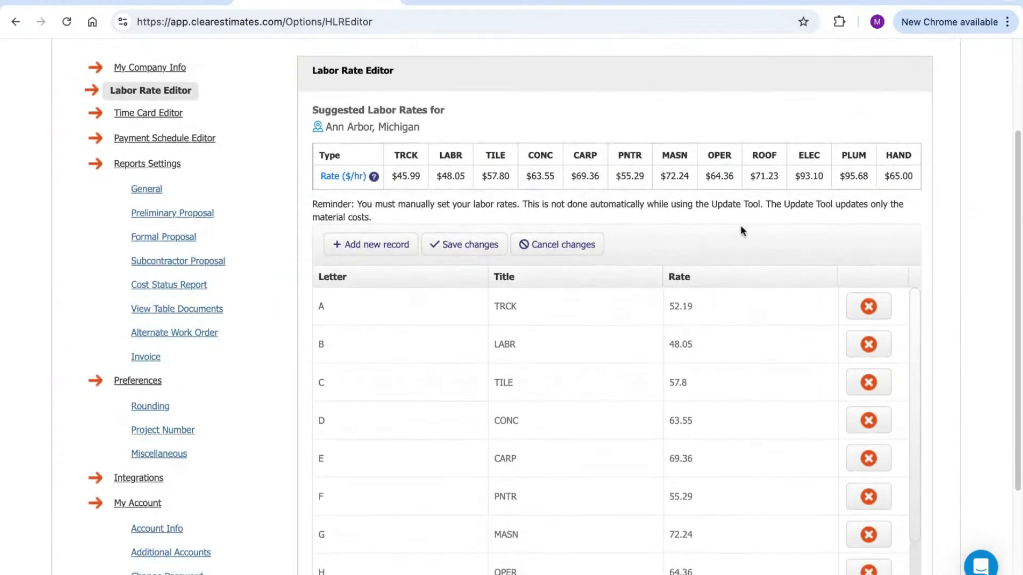
{"action": "scroll", "coordinate": [741, 230], "scroll_direction": "down", "scroll_amount": 2}
{"action": "scroll", "coordinate": [678, 436], "scroll_direction": "down", "scroll_amount": 1}
{"action": "scroll", "coordinate": [678, 459], "scroll_direction": "up", "scroll_amount": 1}
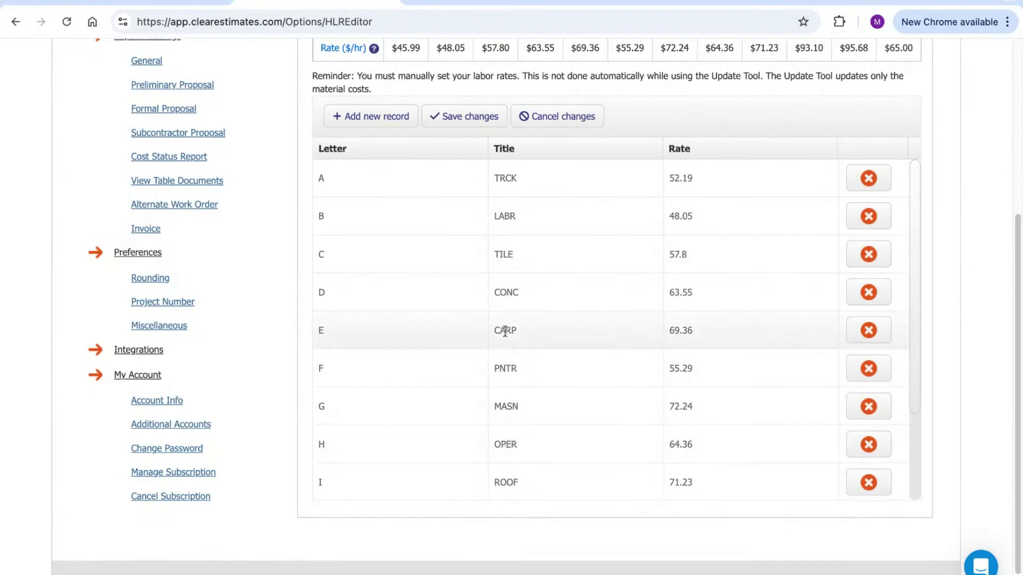
{"action": "scroll", "coordinate": [506, 345], "scroll_direction": "up", "scroll_amount": 1}
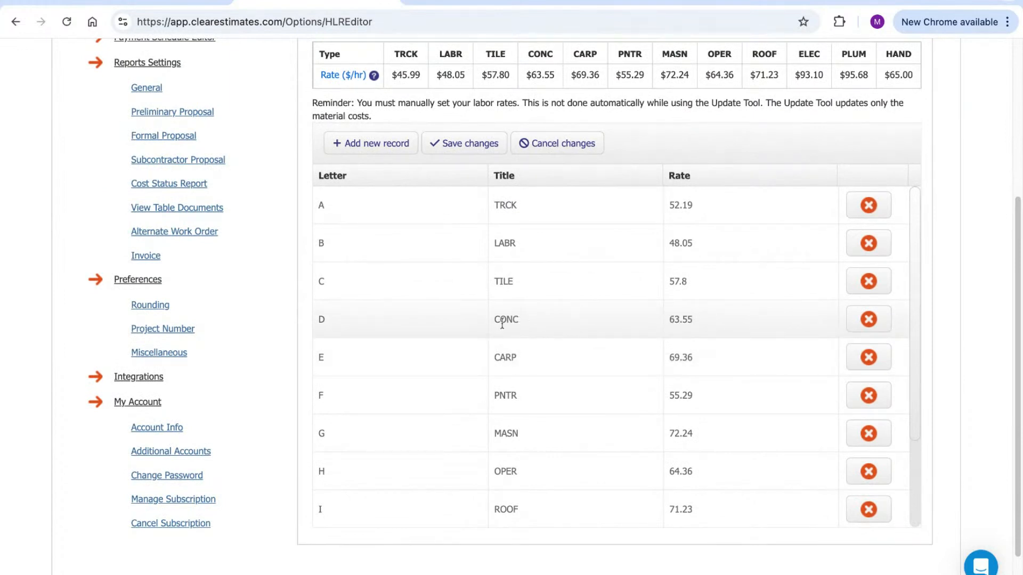
{"action": "left_click", "coordinate": [678, 317]}
{"action": "left_click", "coordinate": [600, 326]}
{"action": "left_click", "coordinate": [586, 287]}
{"action": "left_click", "coordinate": [684, 281]}
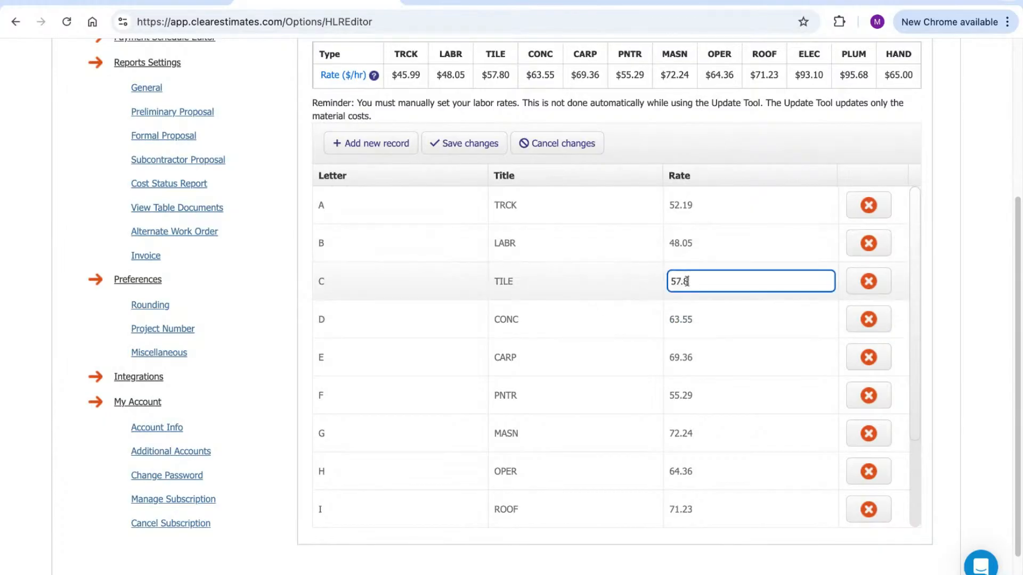
{"action": "left_click", "coordinate": [684, 244]}
{"action": "left_click", "coordinate": [683, 204]}
{"action": "left_click", "coordinate": [700, 160]}
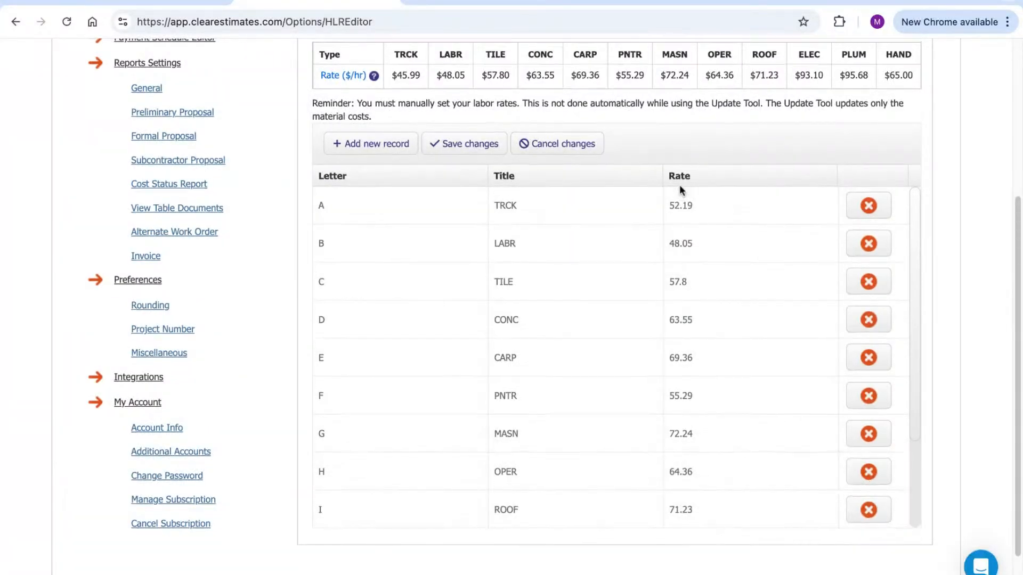
{"action": "scroll", "coordinate": [676, 197], "scroll_direction": "up", "scroll_amount": 3}
{"action": "scroll", "coordinate": [738, 288], "scroll_direction": "down", "scroll_amount": 2}
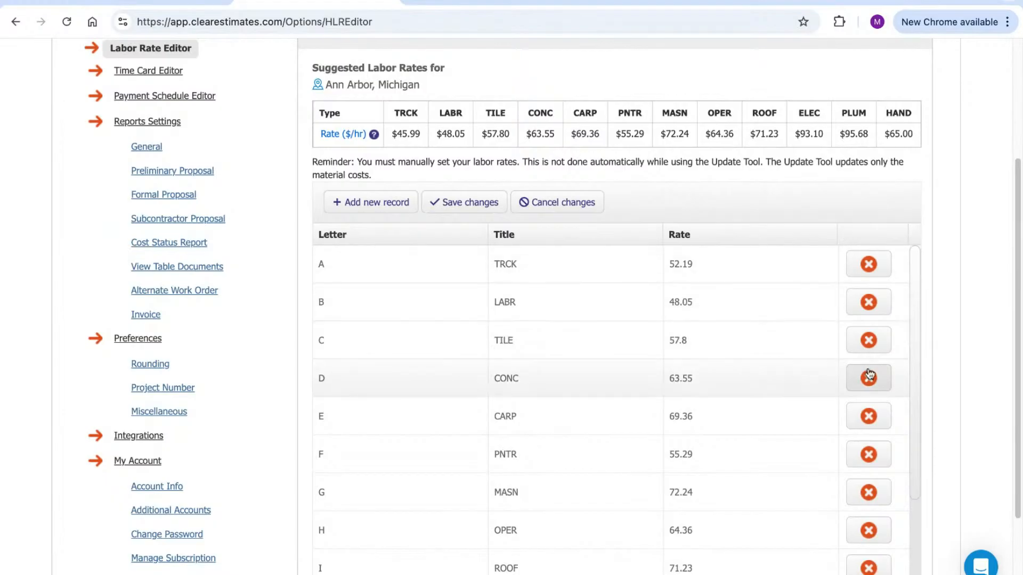
{"action": "left_click", "coordinate": [682, 263]}
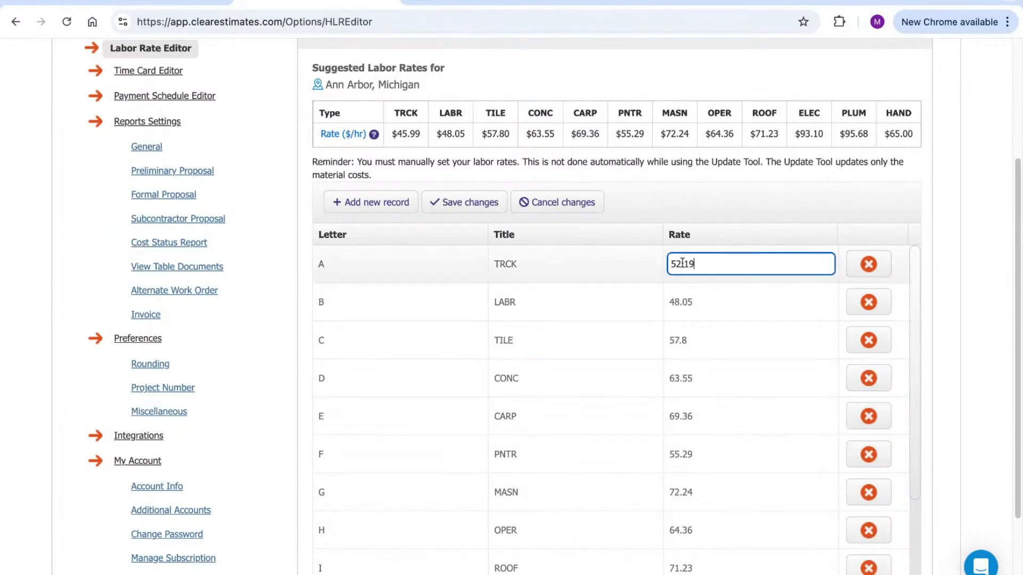
{"action": "double_click", "coordinate": [683, 265]}
{"action": "left_click_drag", "start_coordinate": [395, 132], "coordinate": [913, 134]}
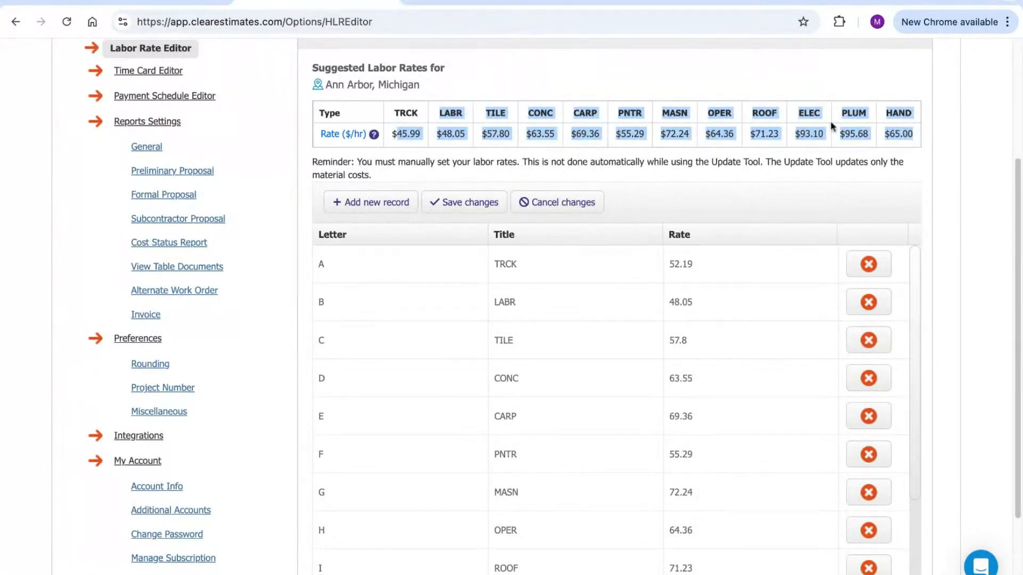
{"action": "left_click", "coordinate": [636, 167]}
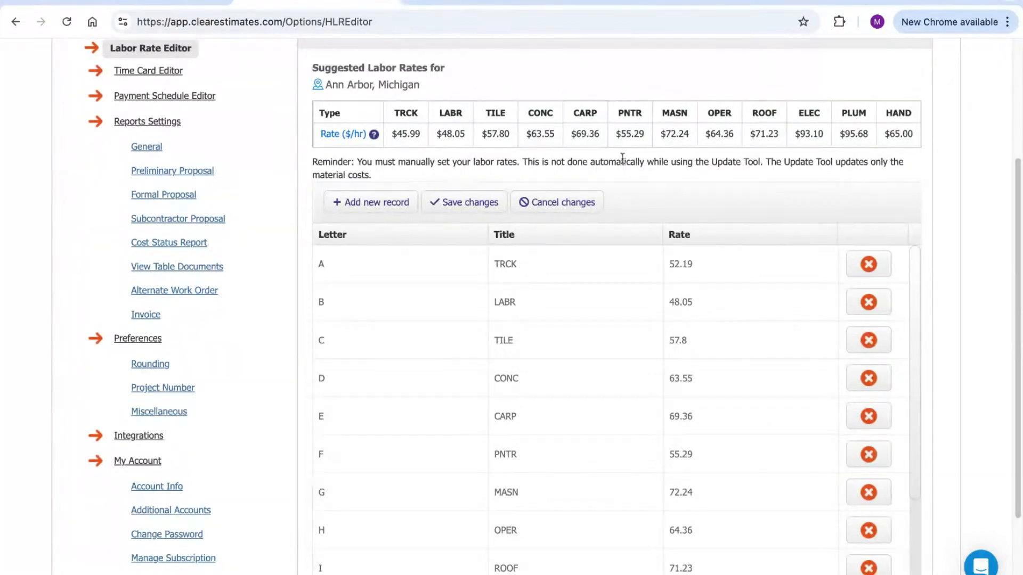
{"action": "left_click", "coordinate": [680, 265]}
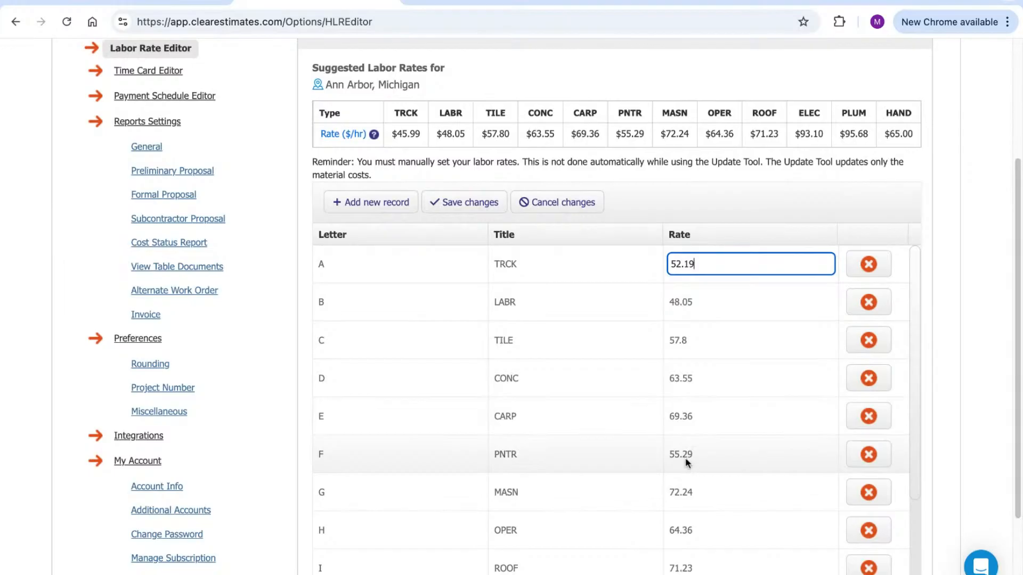
{"action": "double_click", "coordinate": [679, 263]}
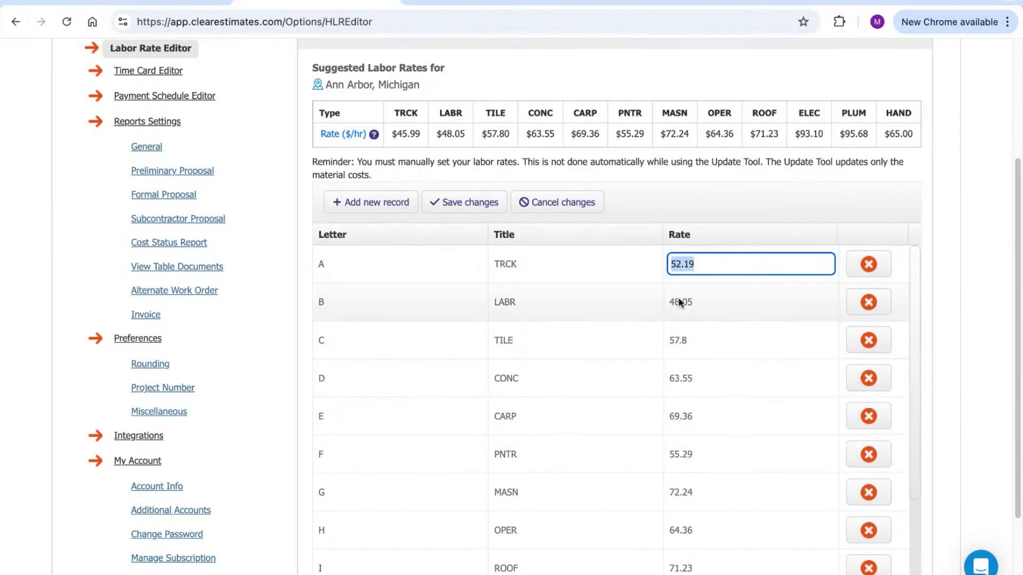
{"action": "left_click", "coordinate": [679, 203]}
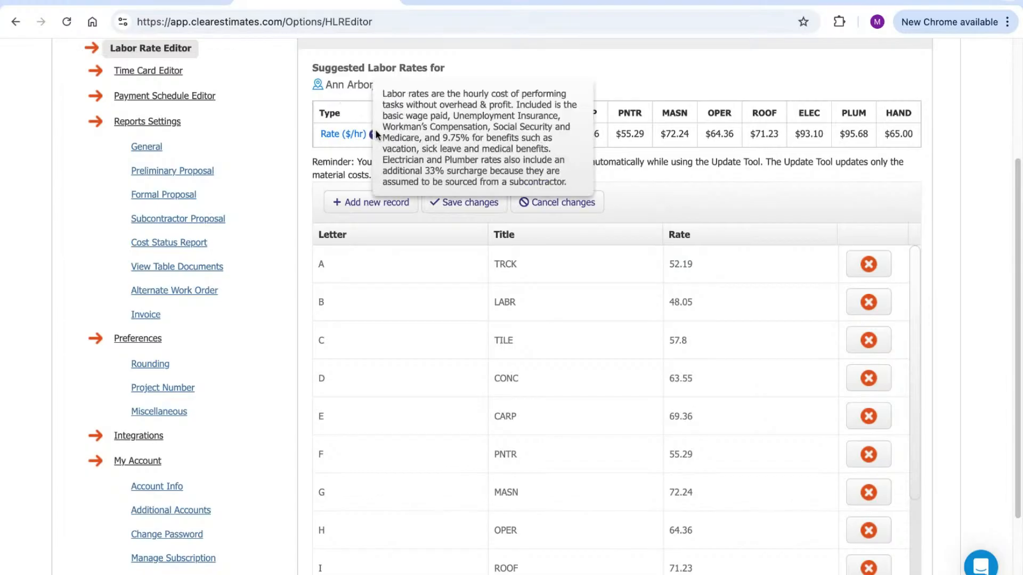
{"action": "left_click_drag", "start_coordinate": [910, 134], "coordinate": [386, 131]}
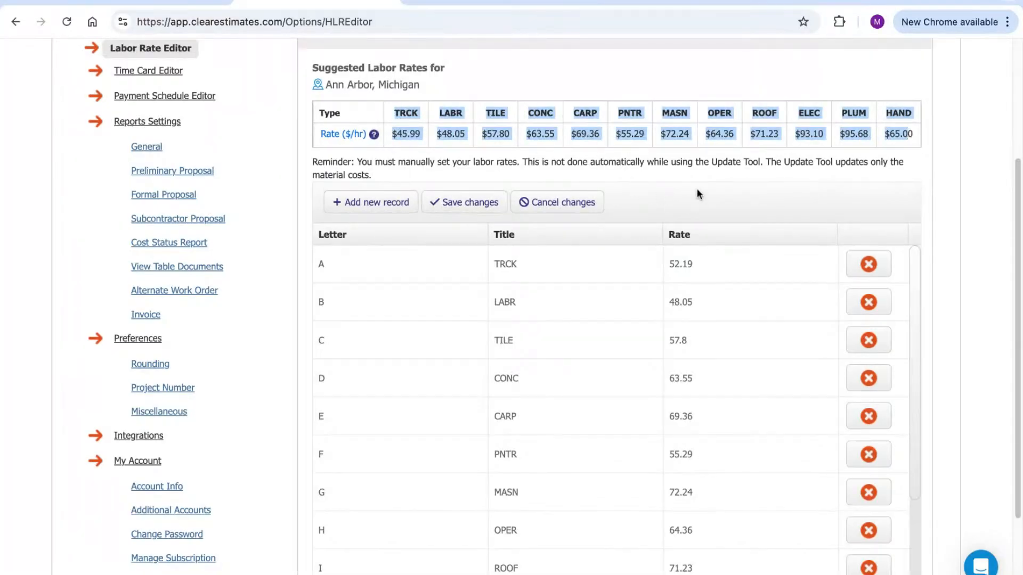
{"action": "left_click", "coordinate": [661, 157]}
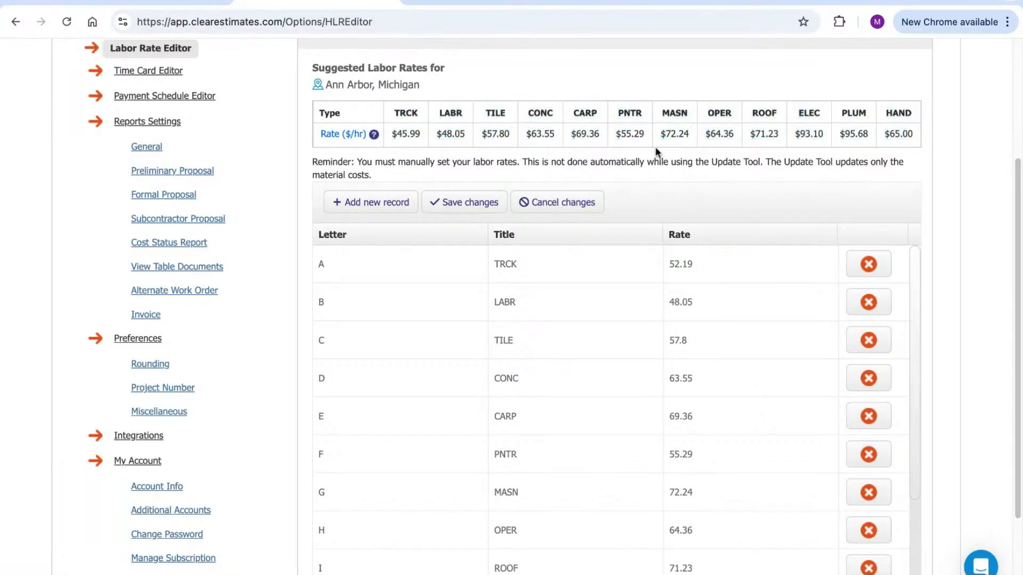
{"action": "left_click_drag", "start_coordinate": [421, 135], "coordinate": [392, 134]}
{"action": "key", "text": "ctrl+c"}
Paste 45.99 as the TRCK rate and save the labor rate changes
{"action": "left_click", "coordinate": [681, 265]}
{"action": "key", "text": "ctrl+v"}
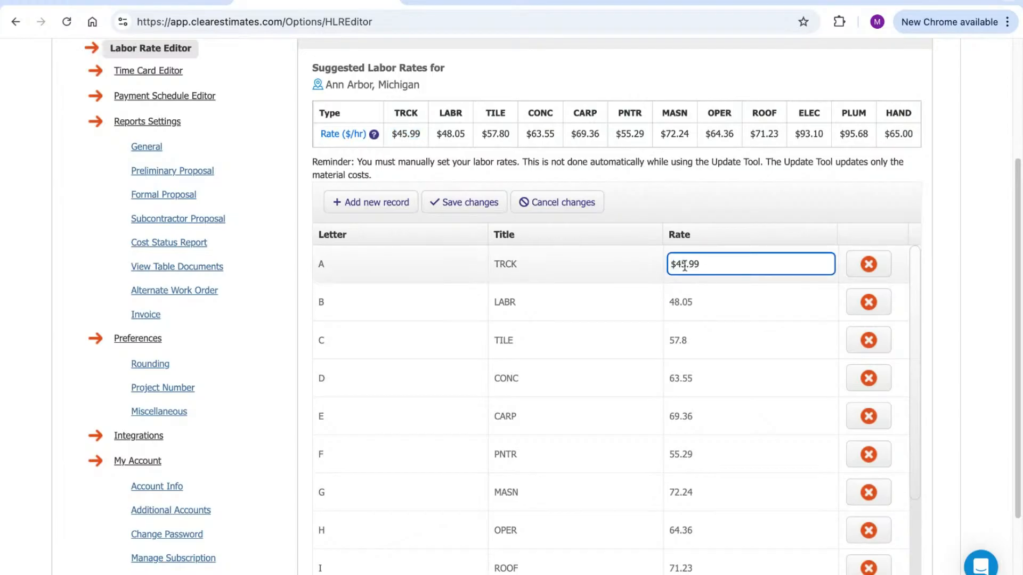
{"action": "left_click", "coordinate": [696, 220]}
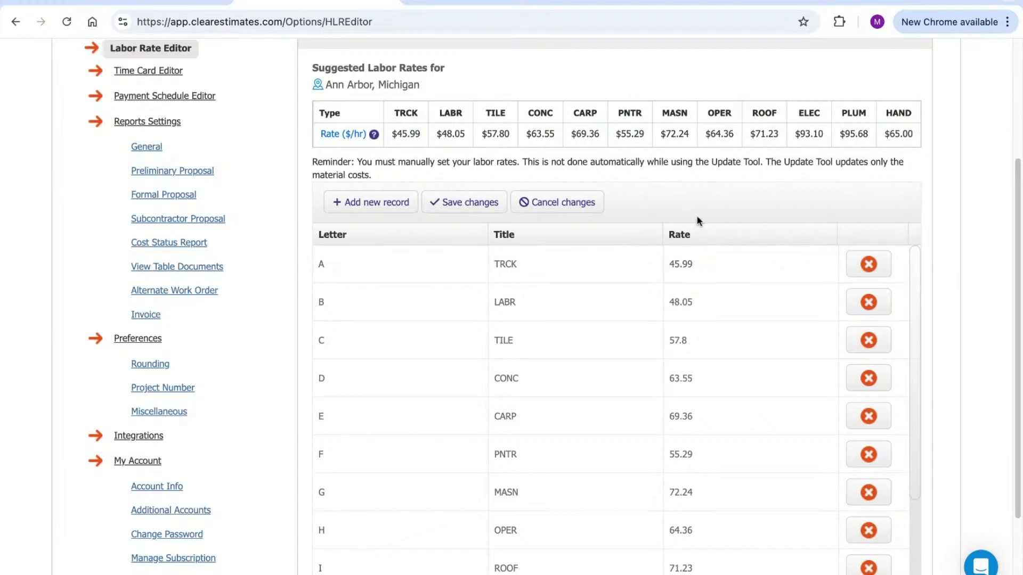
{"action": "left_click", "coordinate": [455, 203]}
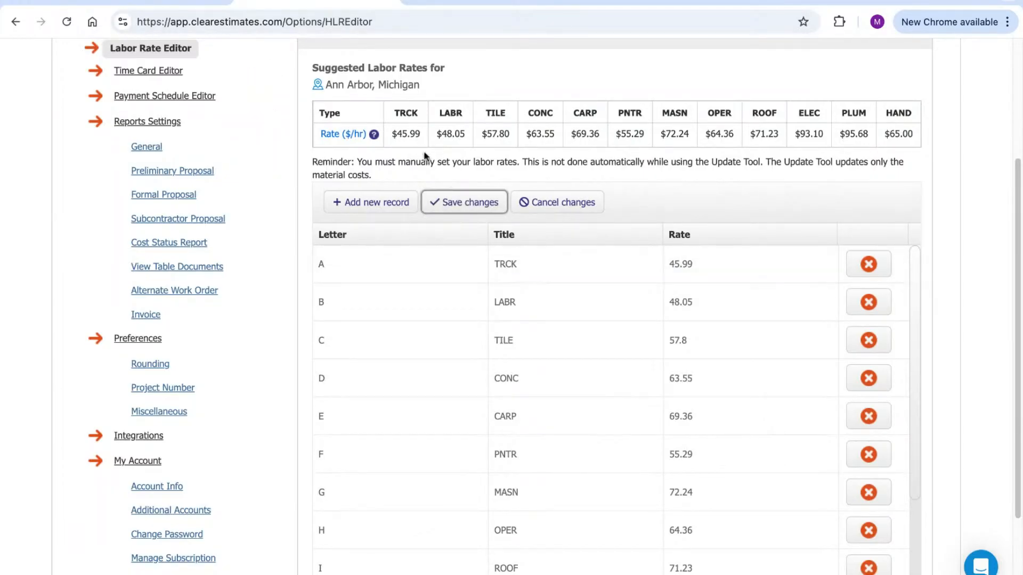
Highlight the explanation of what labor rates include
{"action": "mouse_move", "coordinate": [354, 128]}
{"action": "mouse_move", "coordinate": [384, 92]}
{"action": "left_mouse_down"}
{"action": "mouse_move", "coordinate": [487, 171]}
{"action": "mouse_move", "coordinate": [566, 182]}
{"action": "left_mouse_up"}
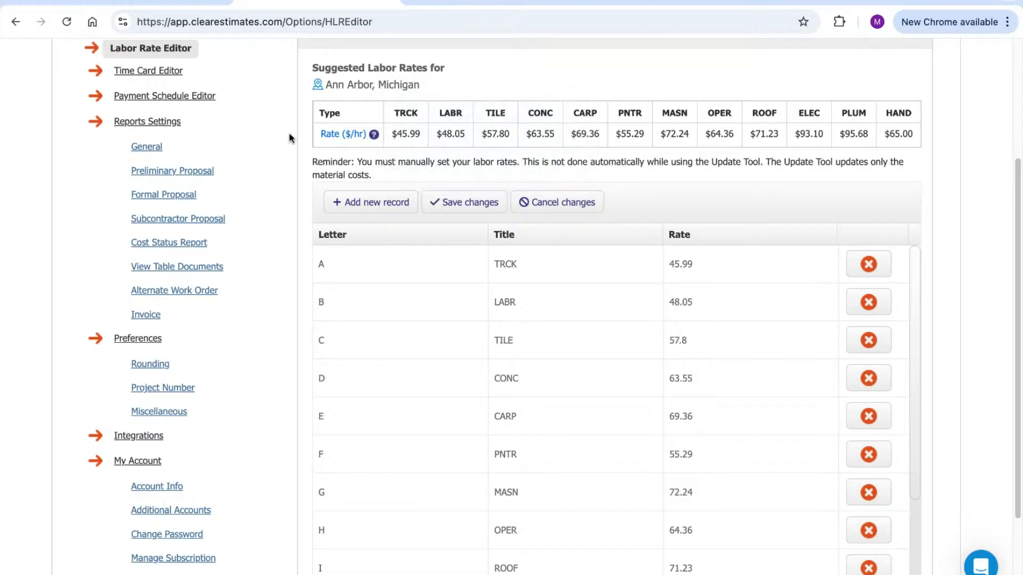
{"action": "scroll", "coordinate": [703, 347], "scroll_direction": "down", "scroll_amount": 3}
{"action": "scroll", "coordinate": [711, 381], "scroll_direction": "up", "scroll_amount": 3}
Leave the LABR rate unchanged and commit 69.36 as the CARP rate
{"action": "left_click", "coordinate": [672, 307]}
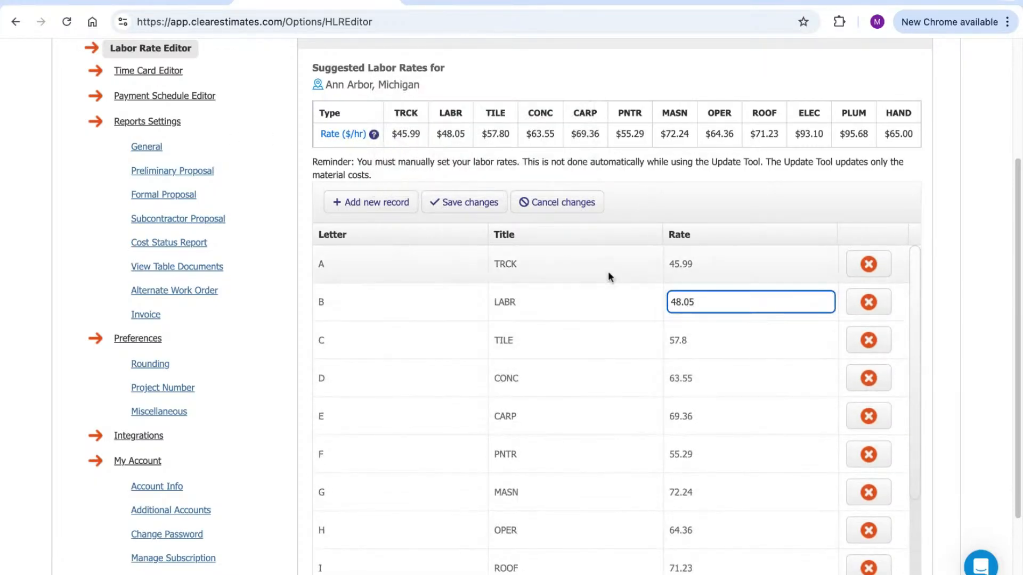
{"action": "left_click", "coordinate": [650, 190]}
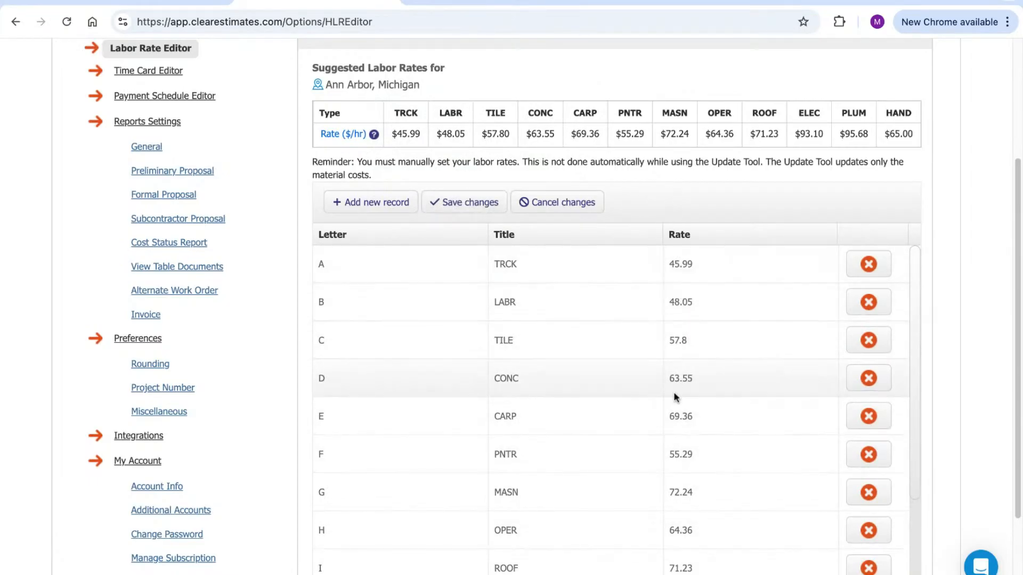
{"action": "left_click", "coordinate": [674, 418]}
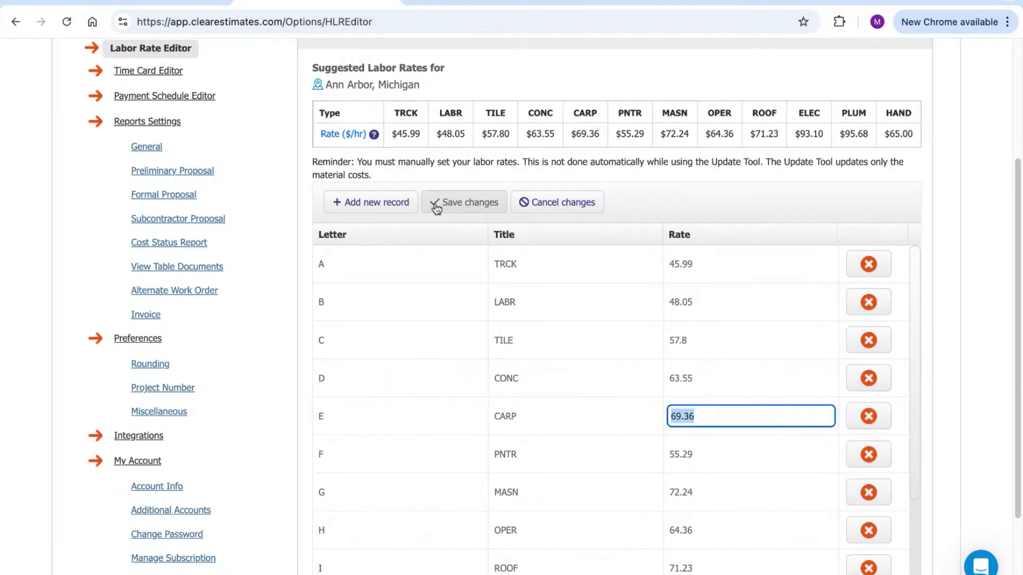
{"action": "left_click", "coordinate": [714, 183]}
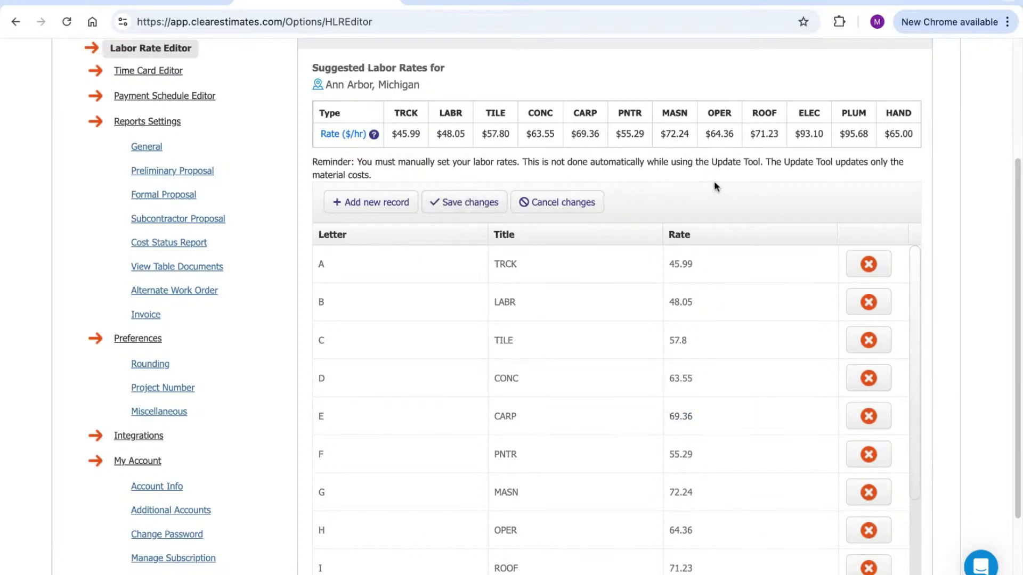
{"action": "scroll", "coordinate": [657, 233], "scroll_direction": "up", "scroll_amount": 1}
{"action": "scroll", "coordinate": [657, 233], "scroll_direction": "up", "scroll_amount": 3}
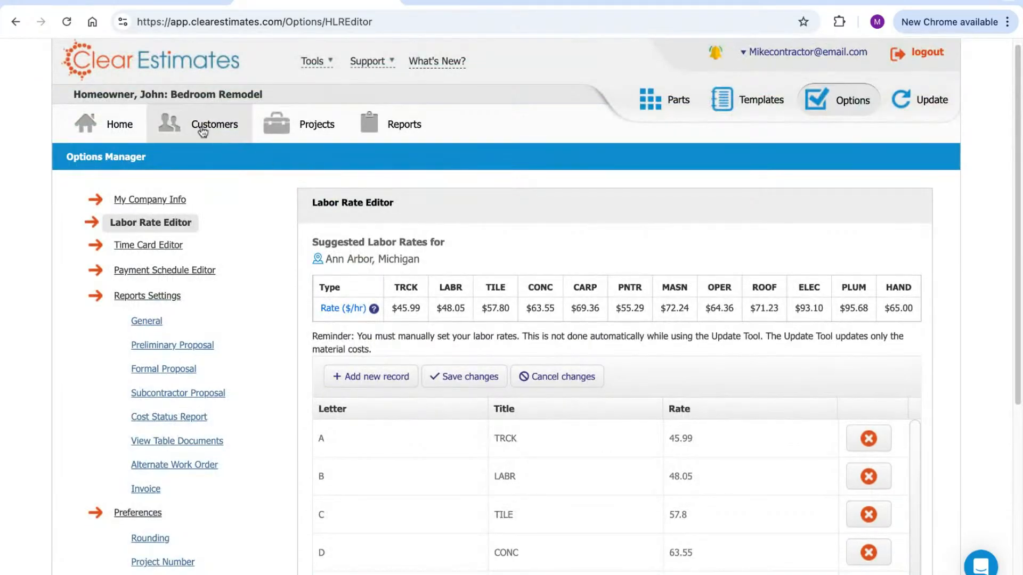
{"action": "scroll", "coordinate": [128, 169], "scroll_direction": "down", "scroll_amount": 2}
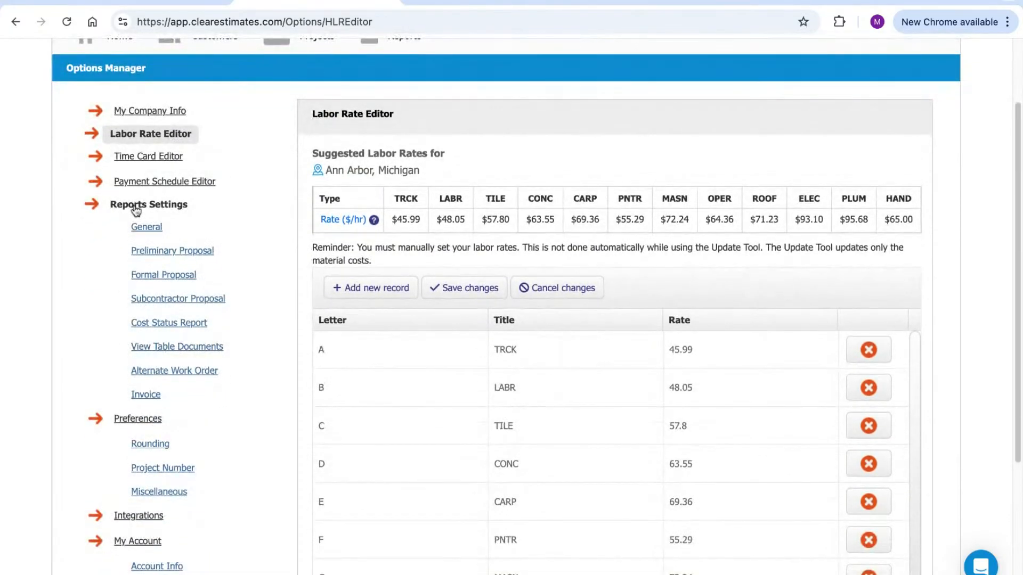
Open Report Settings – General and review the Calibri size 10 font and sample text
{"action": "left_click", "coordinate": [147, 237]}
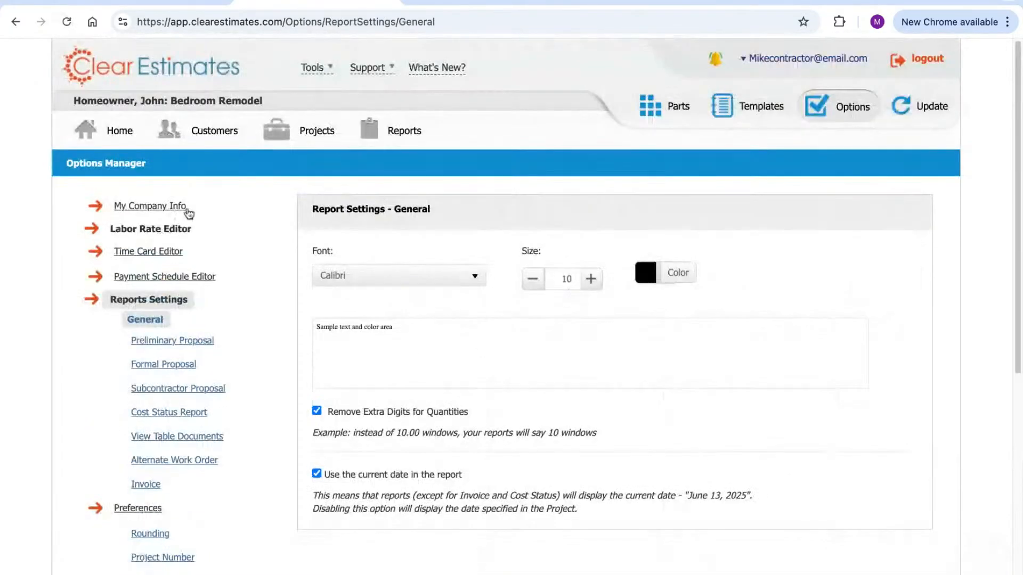
{"action": "scroll", "coordinate": [349, 187], "scroll_direction": "down", "scroll_amount": 2}
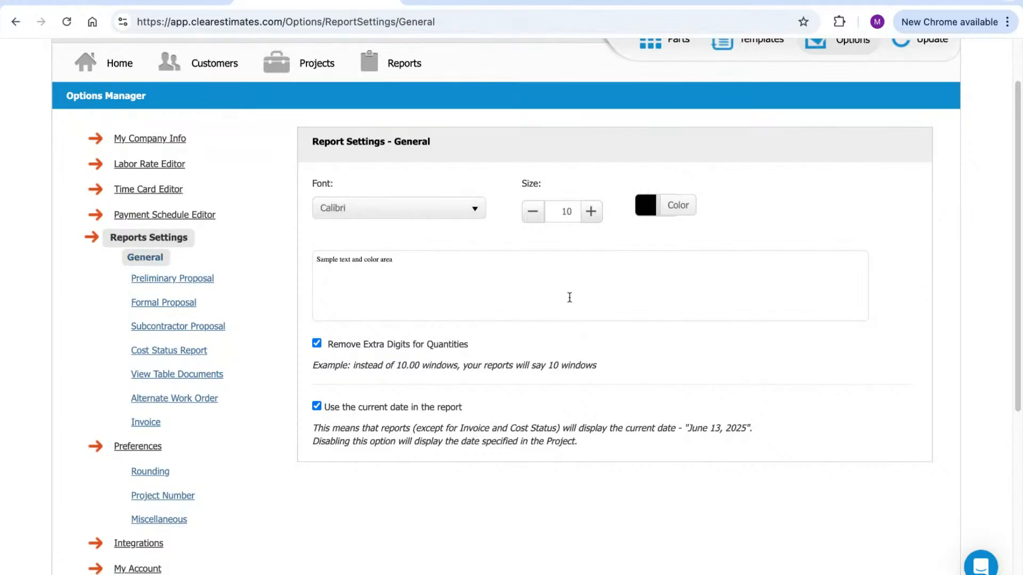
{"action": "scroll", "coordinate": [580, 284], "scroll_direction": "down", "scroll_amount": 10}
{"action": "scroll", "coordinate": [598, 280], "scroll_direction": "up", "scroll_amount": 12}
{"action": "triple_click", "coordinate": [420, 327]}
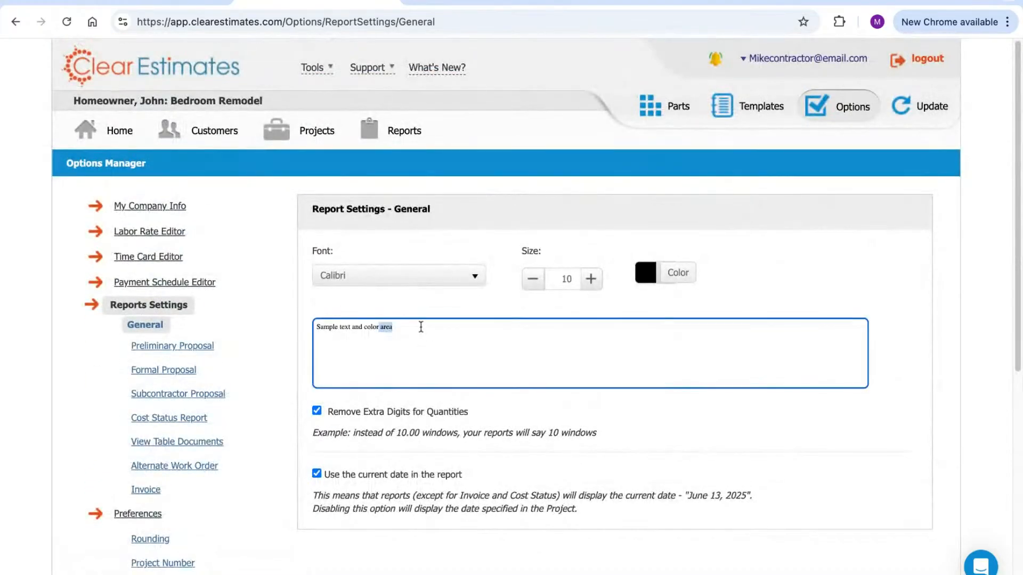
{"action": "left_click", "coordinate": [489, 367]}
{"action": "scroll", "coordinate": [733, 325], "scroll_direction": "down", "scroll_amount": 10}
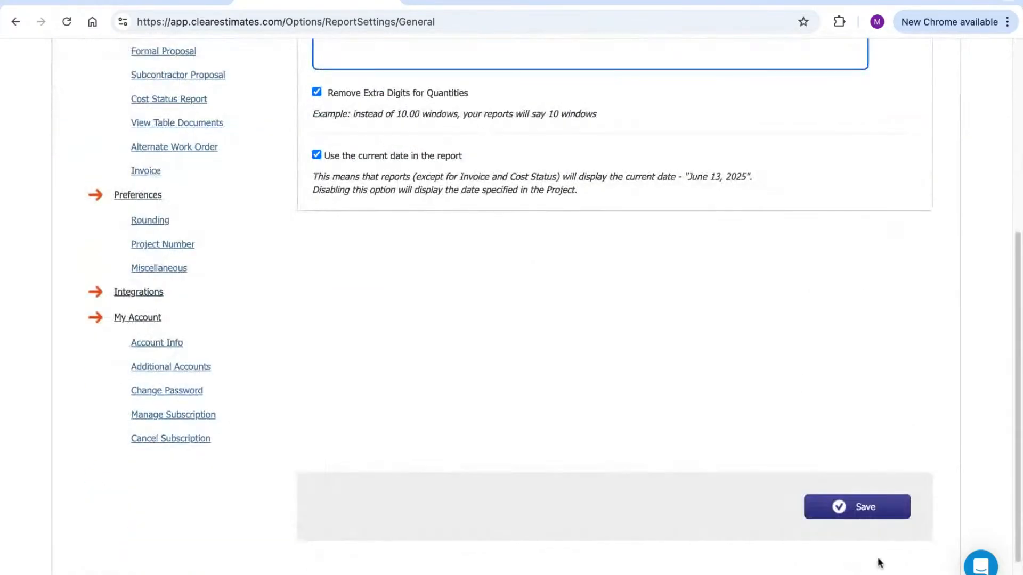
{"action": "scroll", "coordinate": [544, 486], "scroll_direction": "up", "scroll_amount": 2}
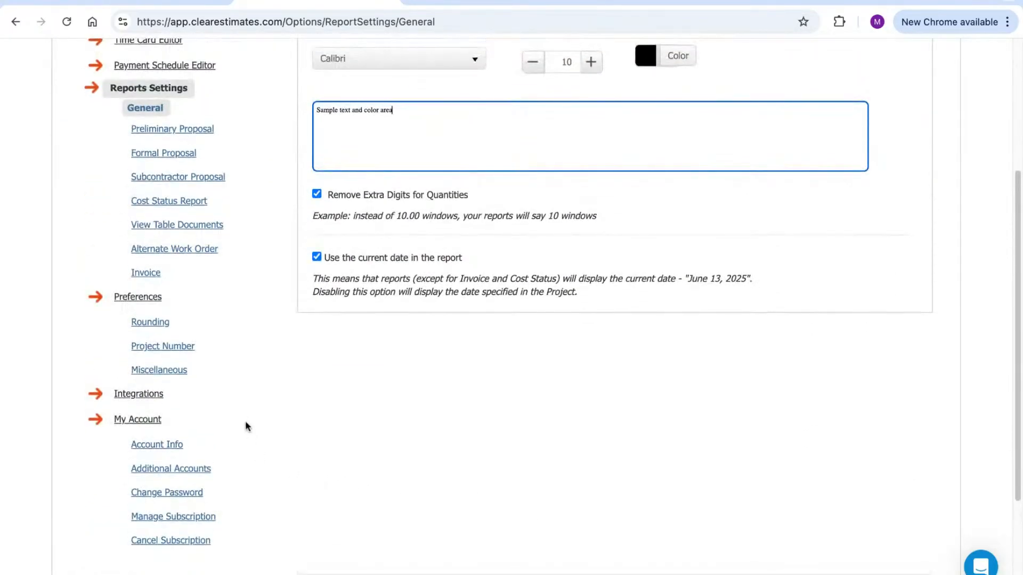
{"action": "scroll", "coordinate": [254, 411], "scroll_direction": "up", "scroll_amount": 1}
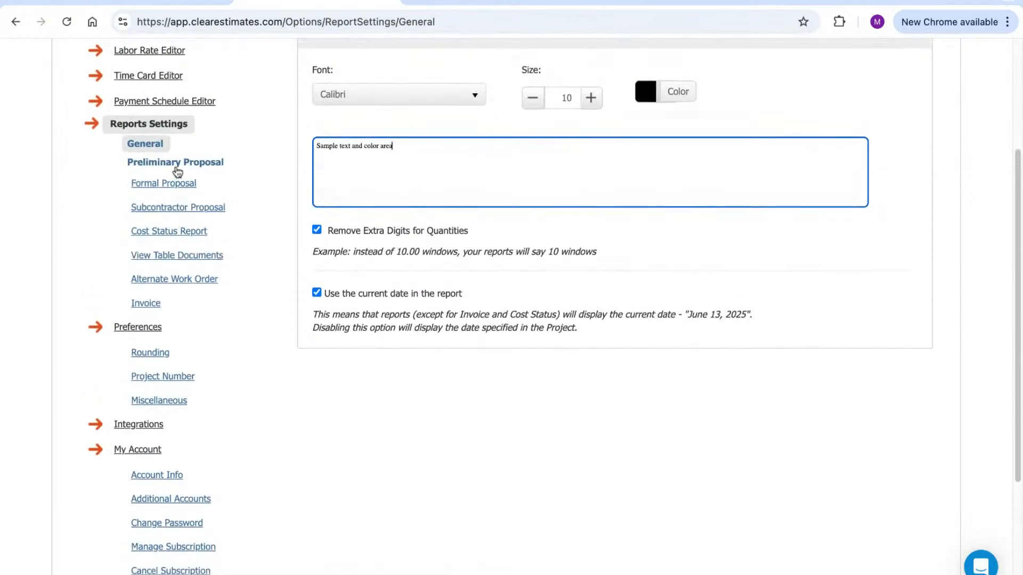
Open the Formal Proposal settings and review the logo, Submitted To and Submitted By options
{"action": "left_click", "coordinate": [184, 183]}
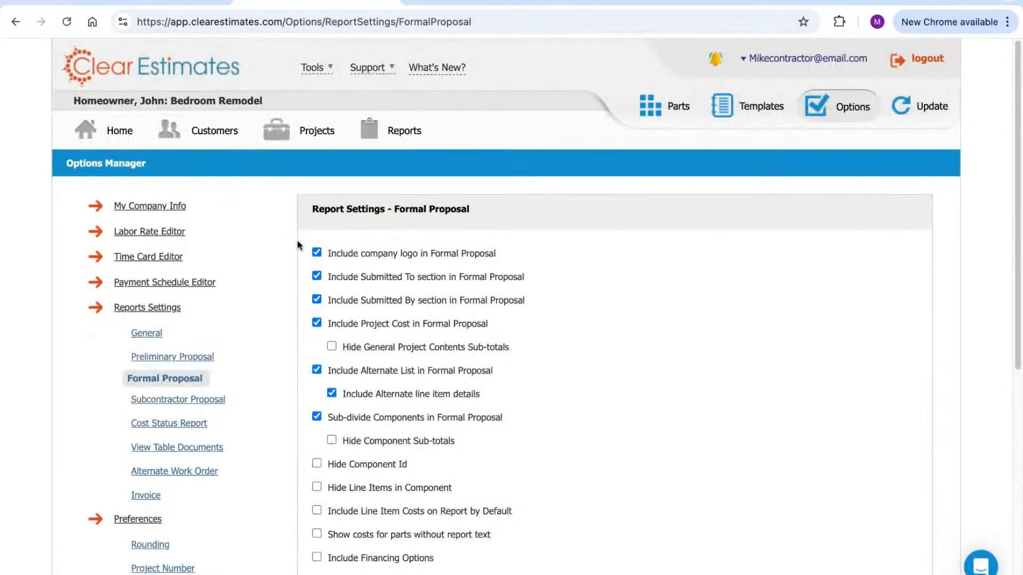
{"action": "scroll", "coordinate": [533, 250], "scroll_direction": "down", "scroll_amount": 1}
{"action": "left_click_drag", "start_coordinate": [510, 190], "coordinate": [341, 187]}
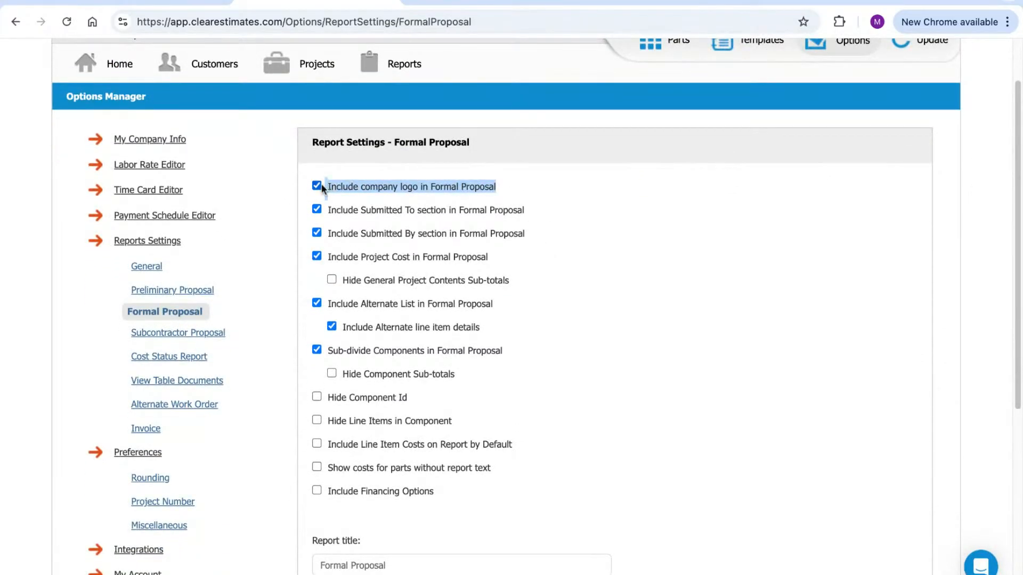
{"action": "left_click", "coordinate": [534, 214]}
{"action": "scroll", "coordinate": [516, 219], "scroll_direction": "down", "scroll_amount": 1}
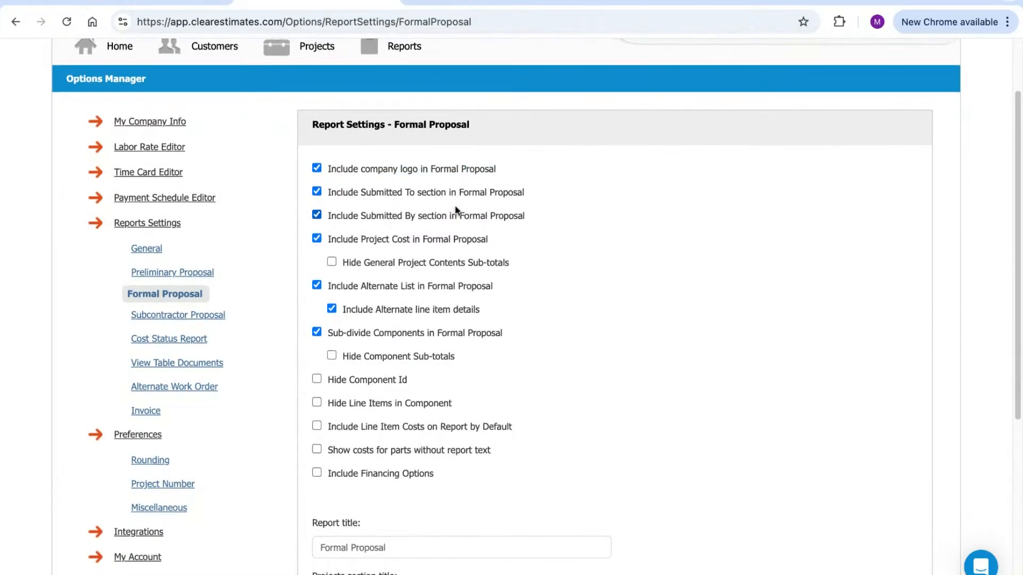
{"action": "left_click_drag", "start_coordinate": [359, 190], "coordinate": [413, 191]}
{"action": "left_click_drag", "start_coordinate": [360, 216], "coordinate": [406, 216]}
{"action": "left_click", "coordinate": [317, 192]}
{"action": "left_click", "coordinate": [317, 192]}
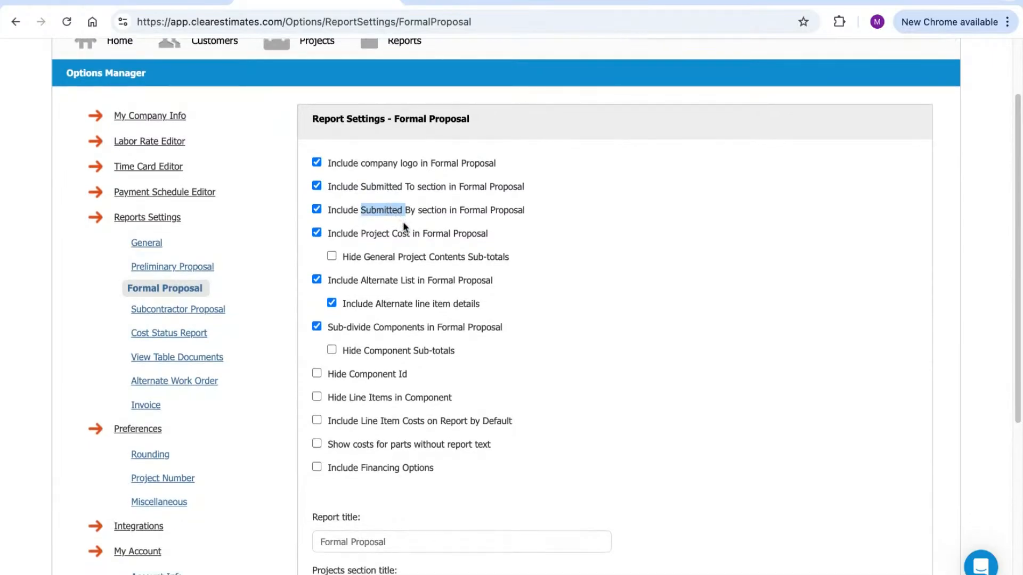
Keep components sub-divided and hide the general project contents sub-totals
{"action": "scroll", "coordinate": [431, 261], "scroll_direction": "down", "scroll_amount": 1}
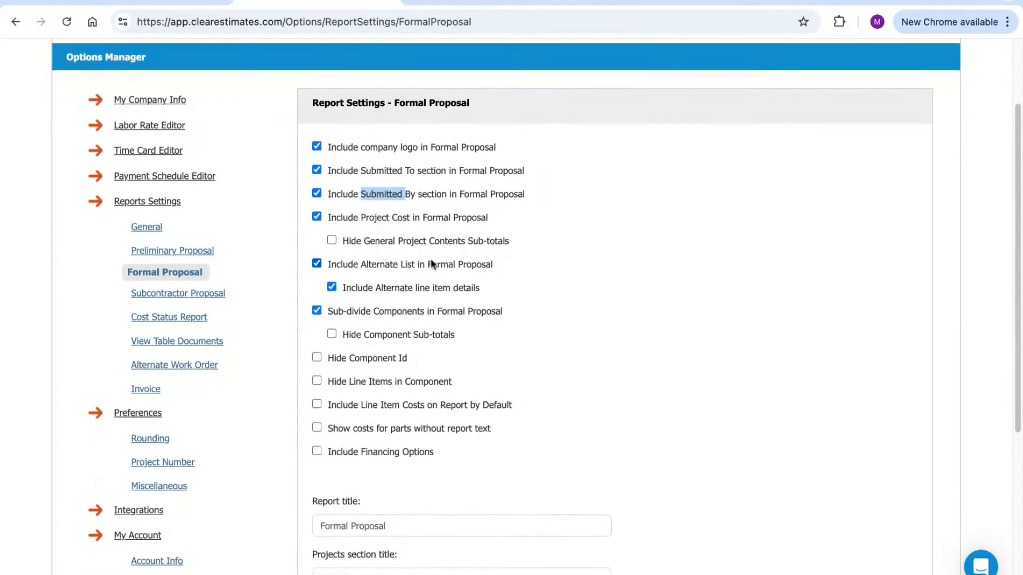
{"action": "scroll", "coordinate": [432, 264], "scroll_direction": "down", "scroll_amount": 2}
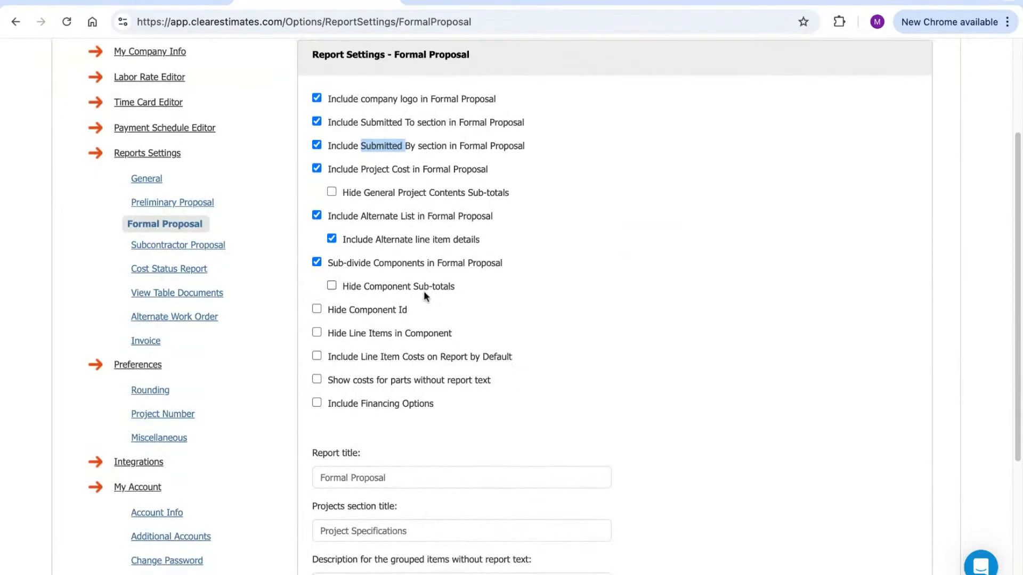
{"action": "left_click_drag", "start_coordinate": [327, 263], "coordinate": [491, 263]}
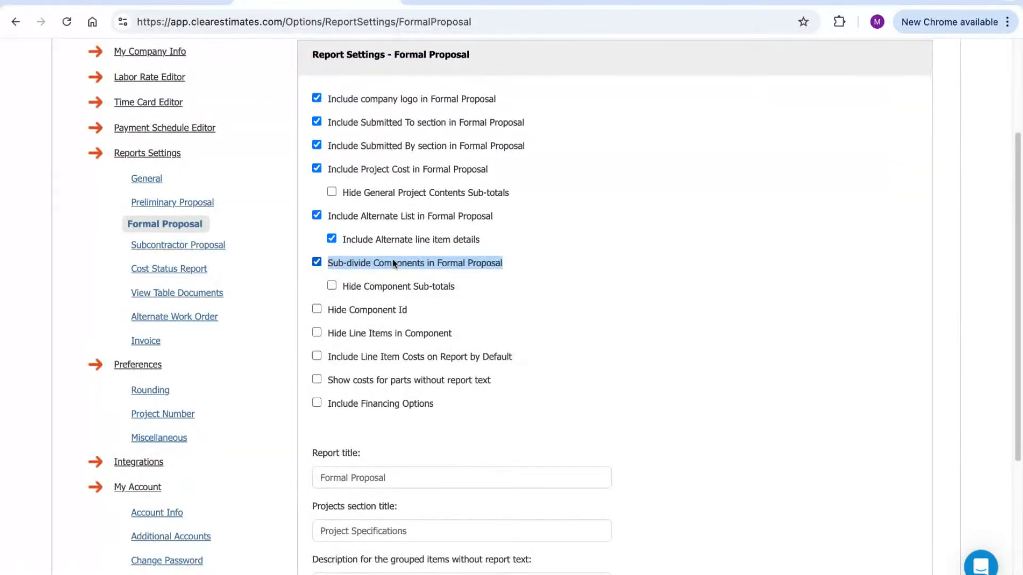
{"action": "left_click", "coordinate": [317, 262]}
{"action": "left_click", "coordinate": [331, 286]}
{"action": "left_click", "coordinate": [472, 308]}
Review Hide Line Items in Component and stop including line item costs by default
{"action": "scroll", "coordinate": [472, 306], "scroll_direction": "down", "scroll_amount": 1}
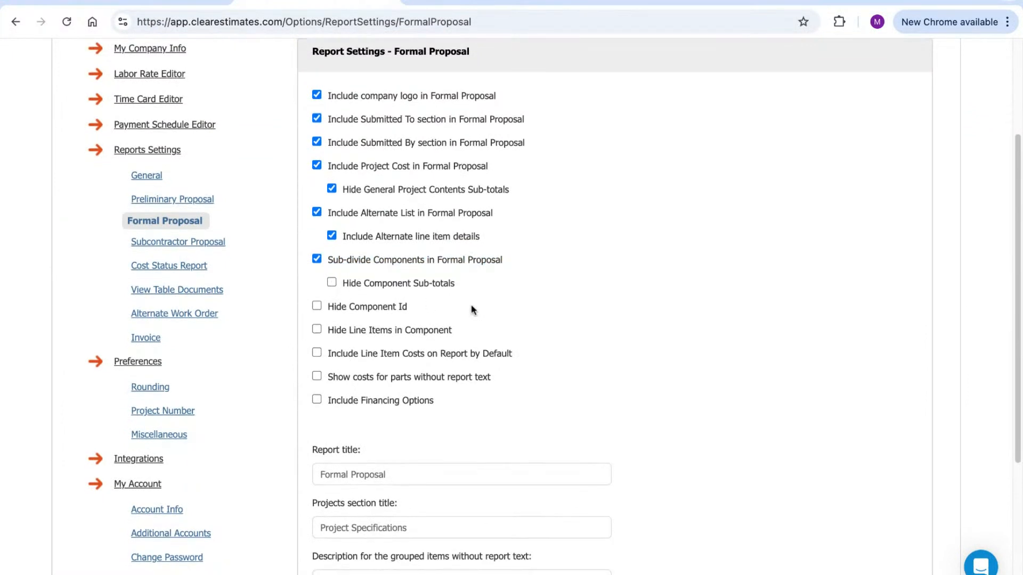
{"action": "mouse_move", "coordinate": [373, 246]}
{"action": "left_mouse_down"}
{"action": "mouse_move", "coordinate": [416, 255]}
{"action": "mouse_move", "coordinate": [336, 247]}
{"action": "left_mouse_up"}
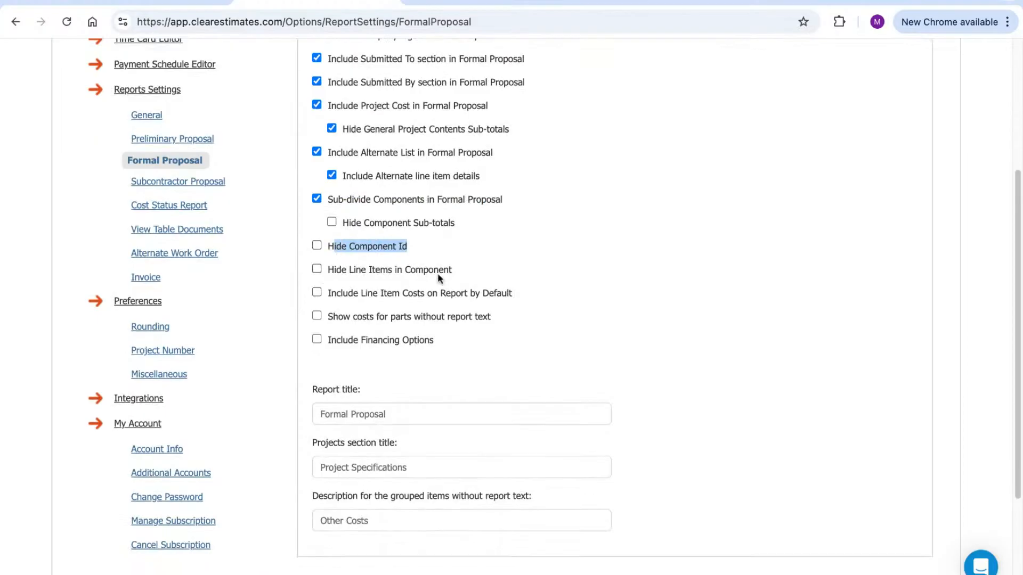
{"action": "left_click_drag", "start_coordinate": [454, 270], "coordinate": [327, 270]}
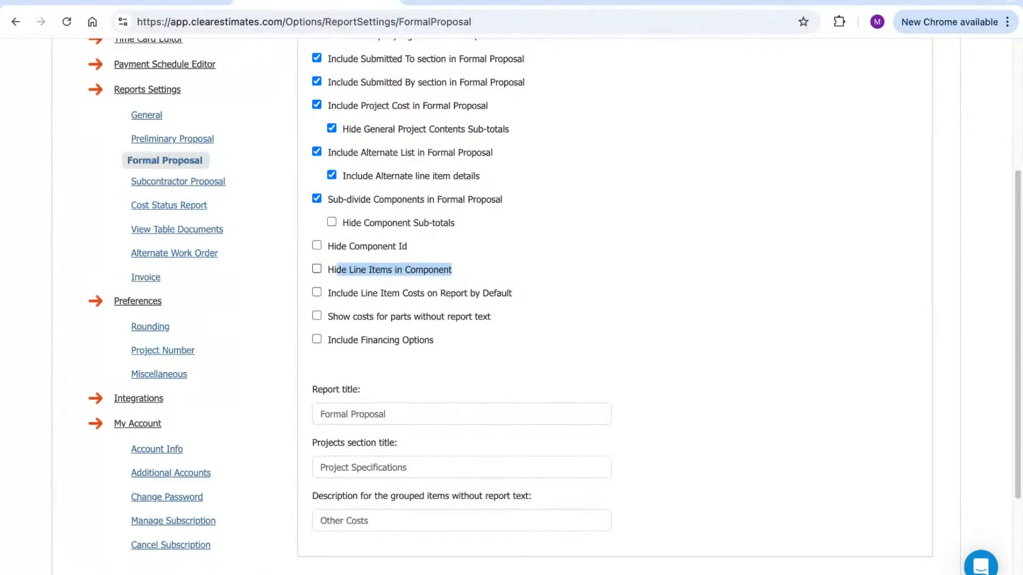
{"action": "left_click", "coordinate": [465, 276]}
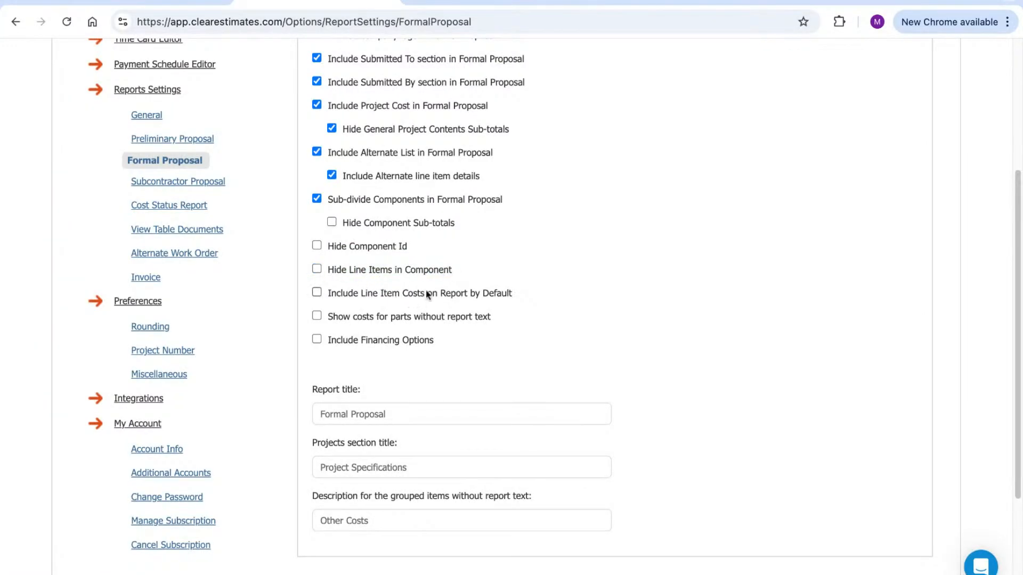
{"action": "scroll", "coordinate": [437, 279], "scroll_direction": "down", "scroll_amount": 1}
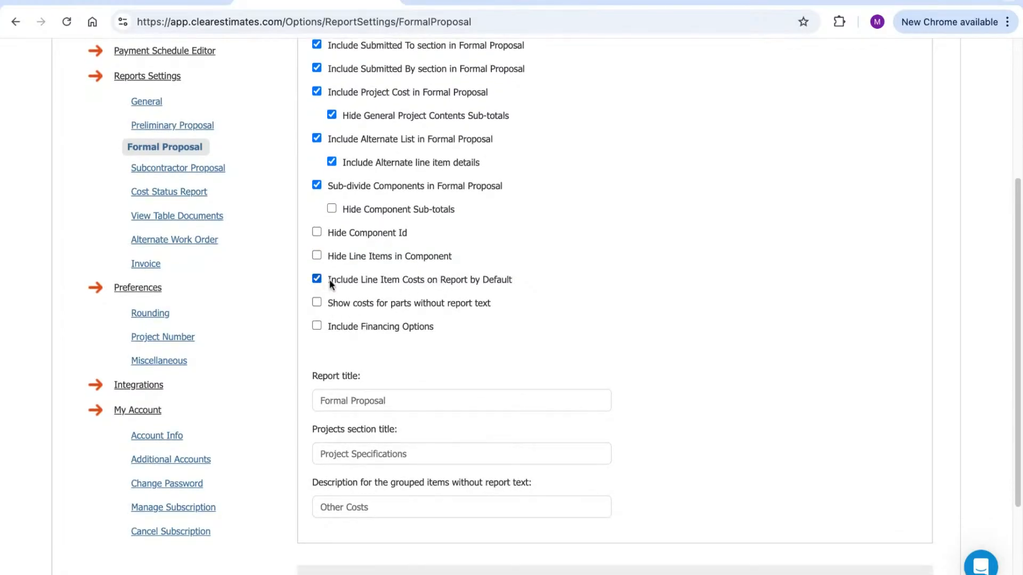
{"action": "left_click_drag", "start_coordinate": [329, 281], "coordinate": [525, 286]}
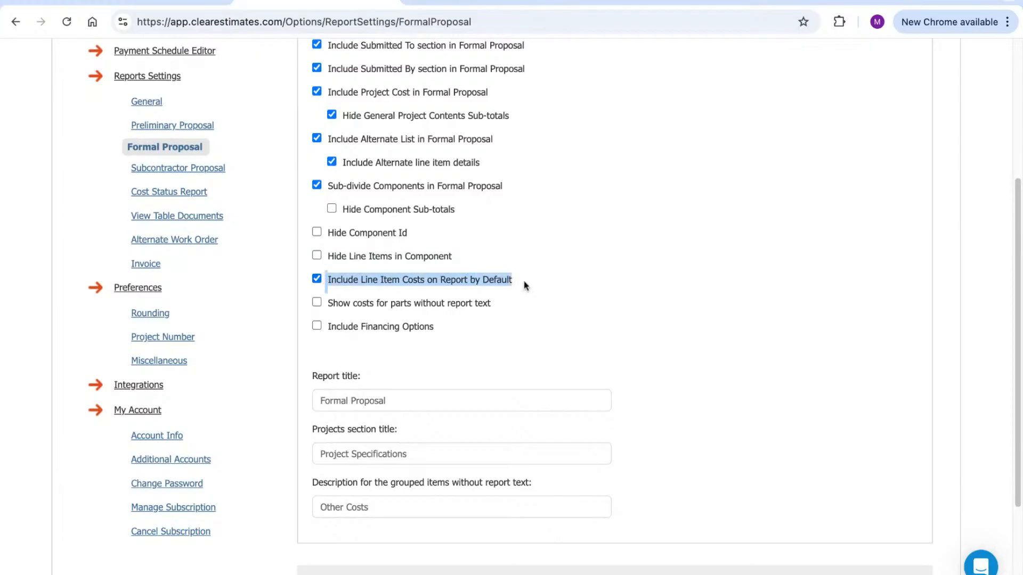
{"action": "left_click", "coordinate": [541, 288]}
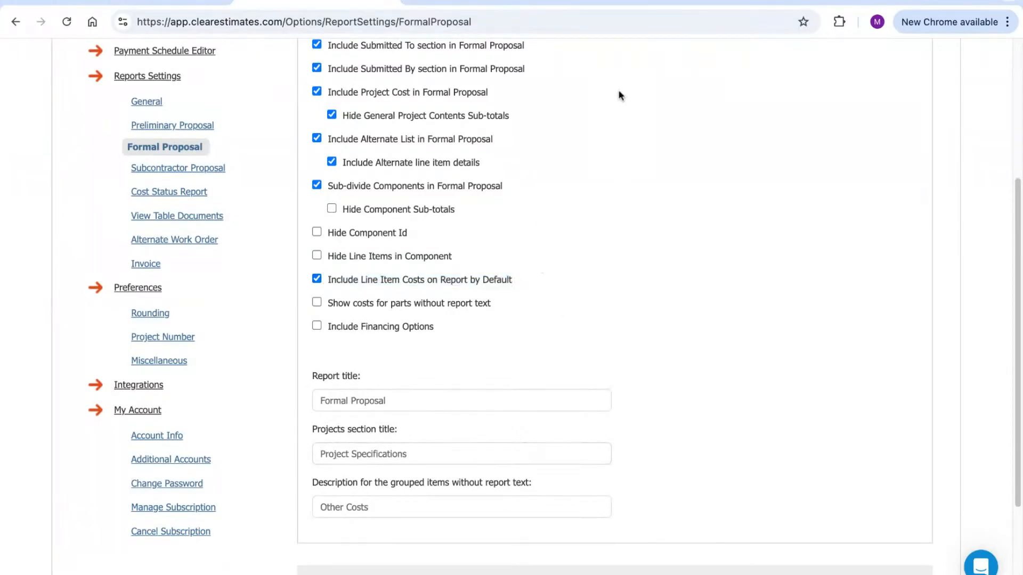
{"action": "left_click", "coordinate": [316, 279]}
Select the Formal Proposal report title text, then go to the Miscellaneous preferences
{"action": "scroll", "coordinate": [589, 270], "scroll_direction": "down", "scroll_amount": 3}
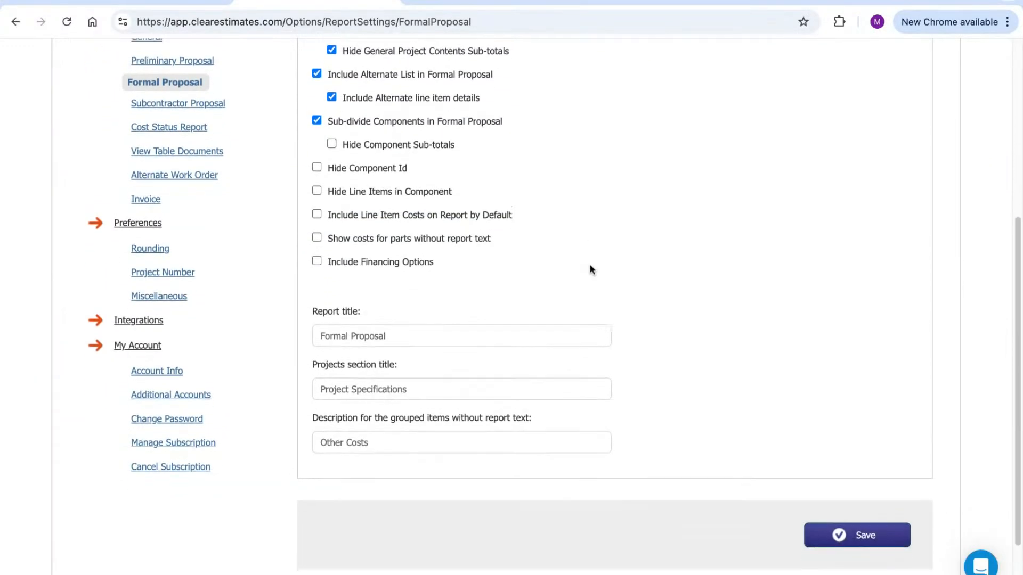
{"action": "double_click", "coordinate": [412, 330]}
{"action": "left_click_drag", "start_coordinate": [413, 330], "coordinate": [339, 333]}
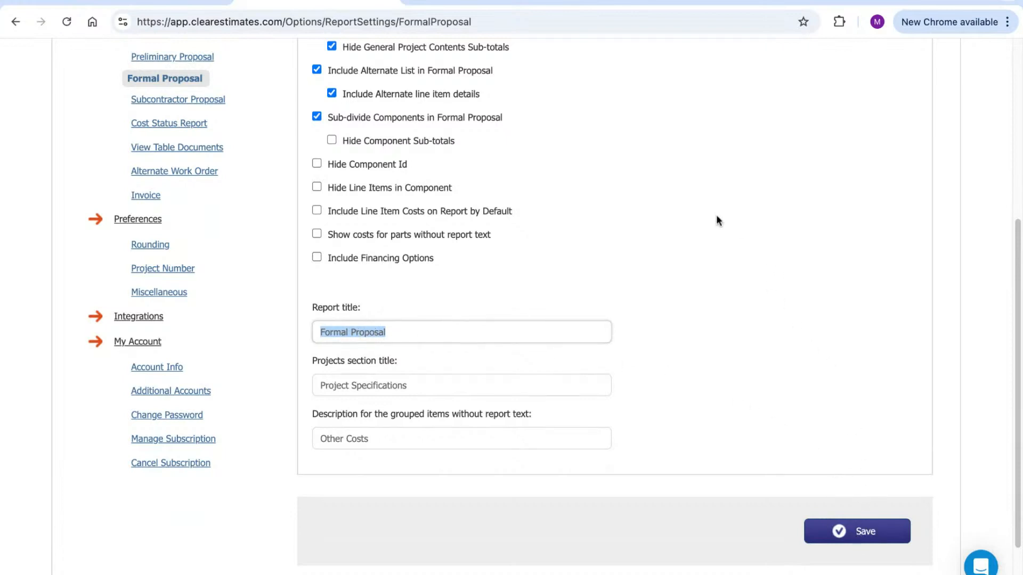
{"action": "scroll", "coordinate": [668, 281], "scroll_direction": "up", "scroll_amount": 1}
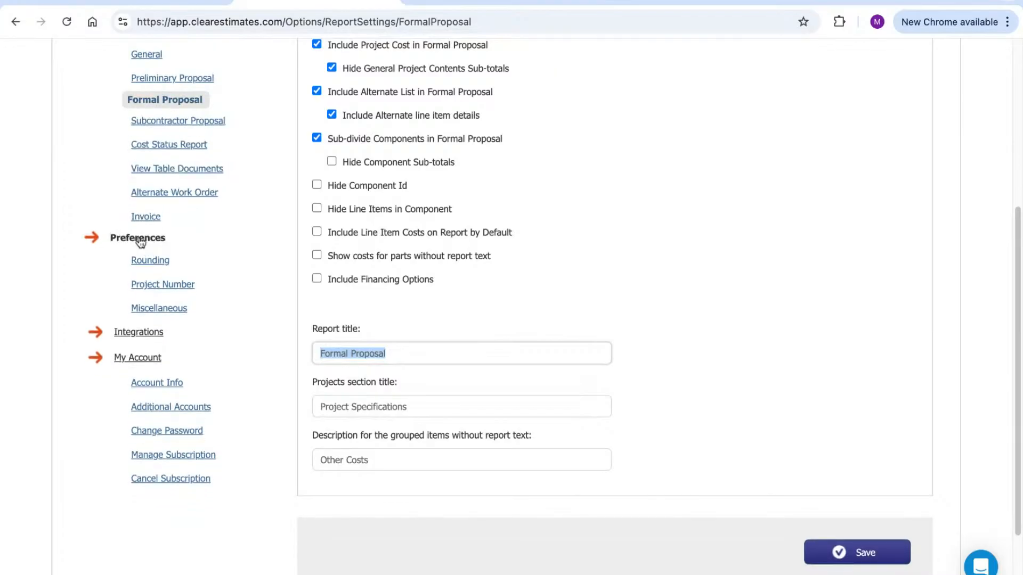
{"action": "left_click", "coordinate": [158, 312]}
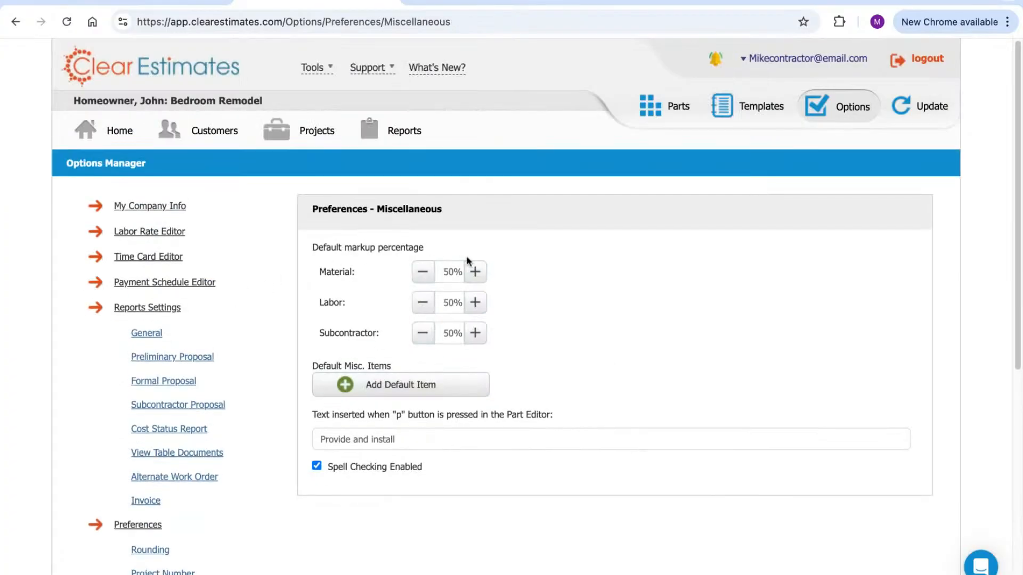
Review the Material, Labor and Subcontractor markups, leaving them at 50%
{"action": "scroll", "coordinate": [453, 251], "scroll_direction": "down", "scroll_amount": 3}
{"action": "left_click", "coordinate": [450, 187]}
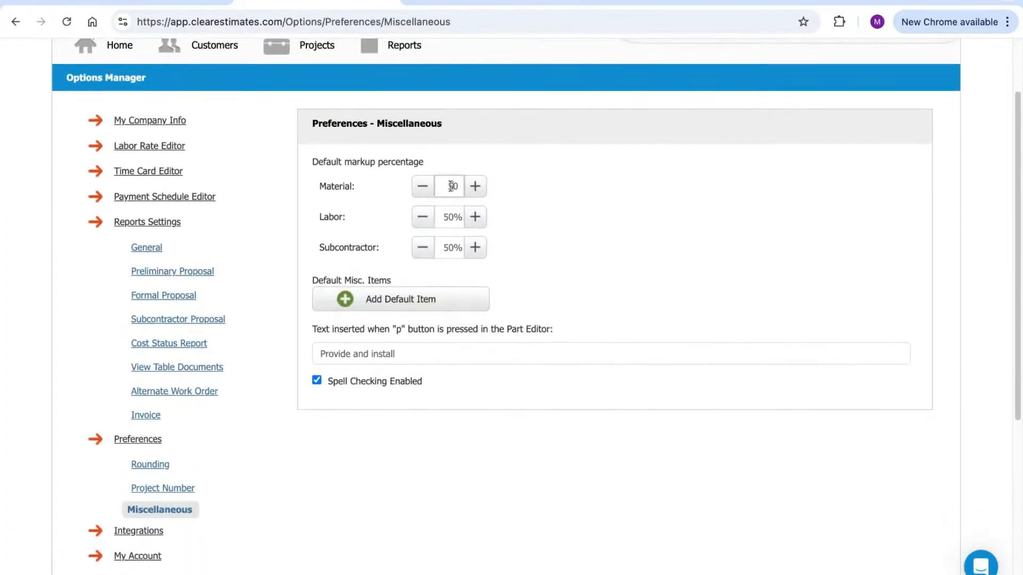
{"action": "left_click", "coordinate": [450, 217]}
{"action": "left_click", "coordinate": [452, 248]}
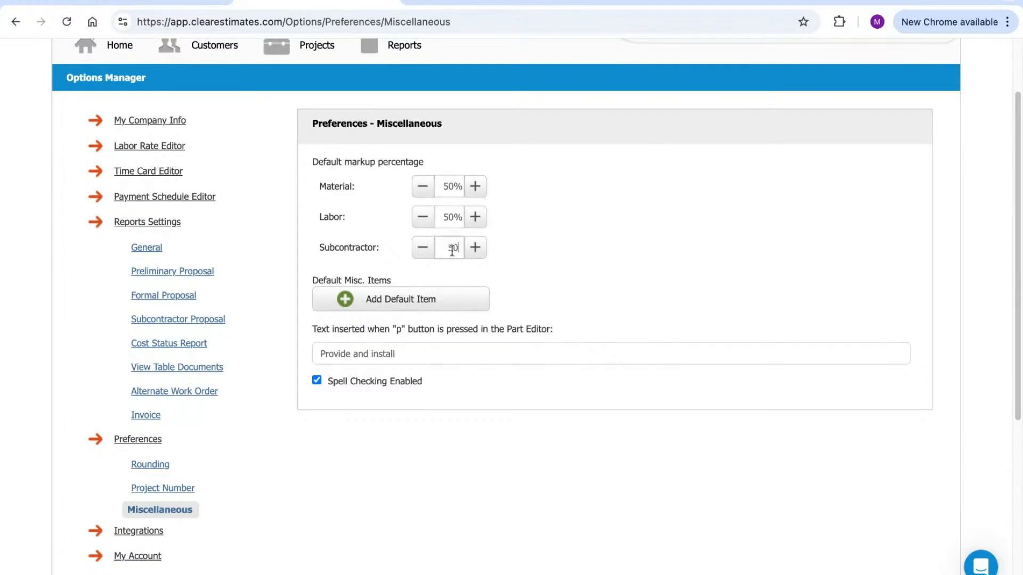
{"action": "left_click", "coordinate": [462, 202]}
{"action": "scroll", "coordinate": [573, 183], "scroll_direction": "down", "scroll_amount": 1}
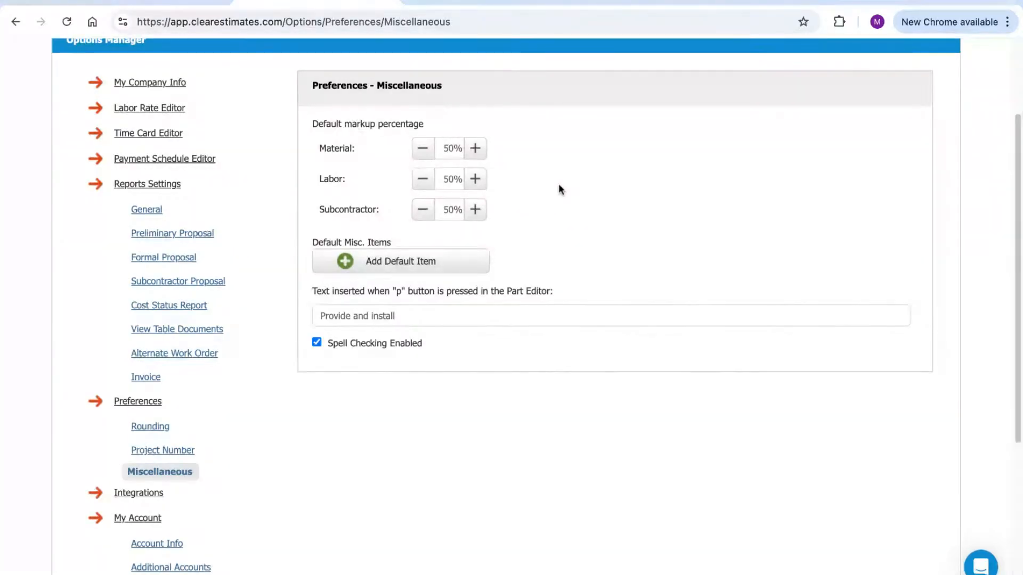
{"action": "left_click", "coordinate": [453, 149]}
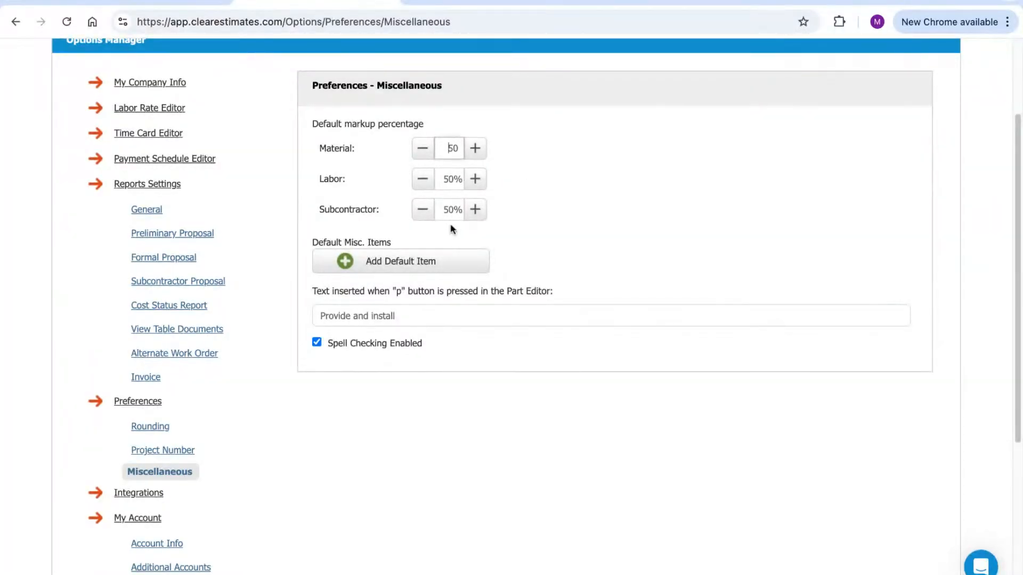
{"action": "left_click", "coordinate": [622, 246]}
Scroll the rest of the Miscellaneous preferences, then open the Integrations settings page
{"action": "scroll", "coordinate": [775, 192], "scroll_direction": "down", "scroll_amount": 2}
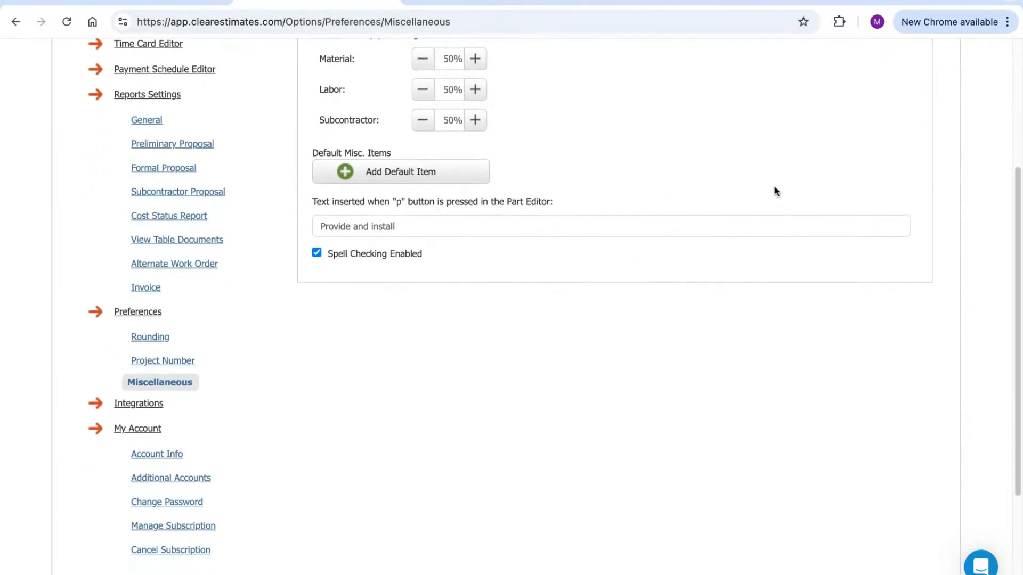
{"action": "scroll", "coordinate": [776, 194], "scroll_direction": "down", "scroll_amount": 4}
{"action": "scroll", "coordinate": [693, 298], "scroll_direction": "down", "scroll_amount": 1}
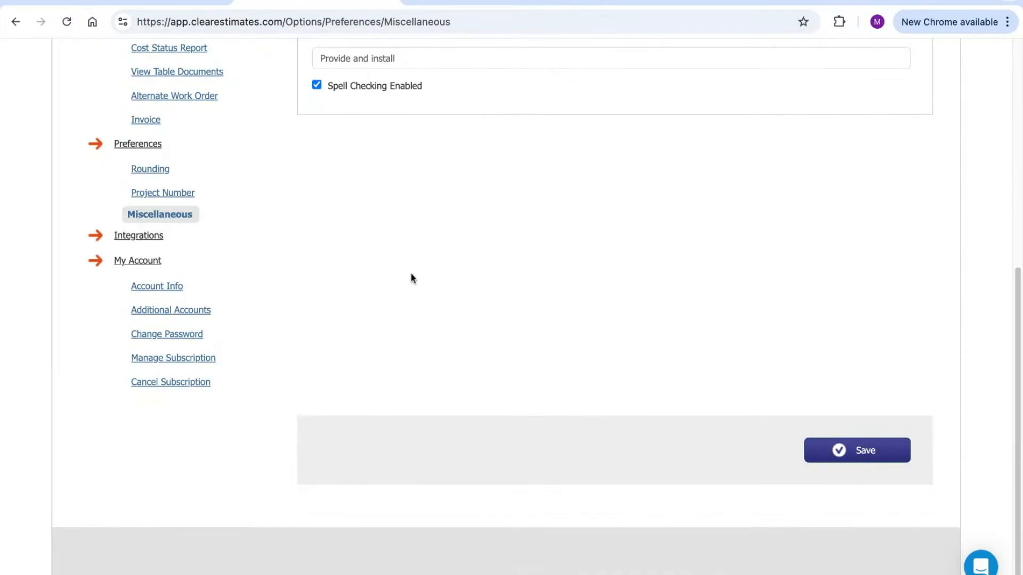
{"action": "scroll", "coordinate": [283, 283], "scroll_direction": "up", "scroll_amount": 1}
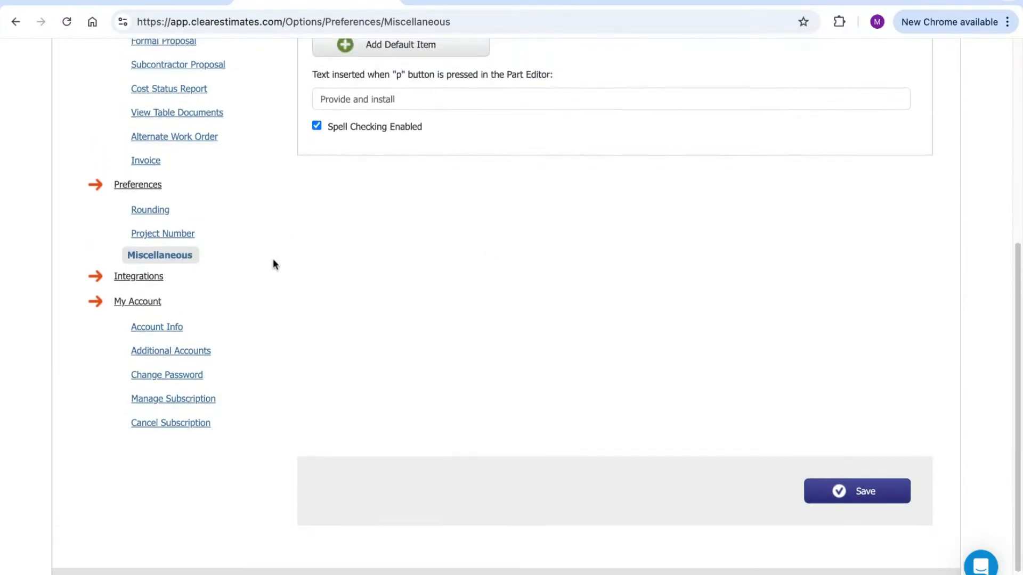
{"action": "scroll", "coordinate": [270, 267], "scroll_direction": "up", "scroll_amount": 2}
{"action": "left_click", "coordinate": [160, 361]}
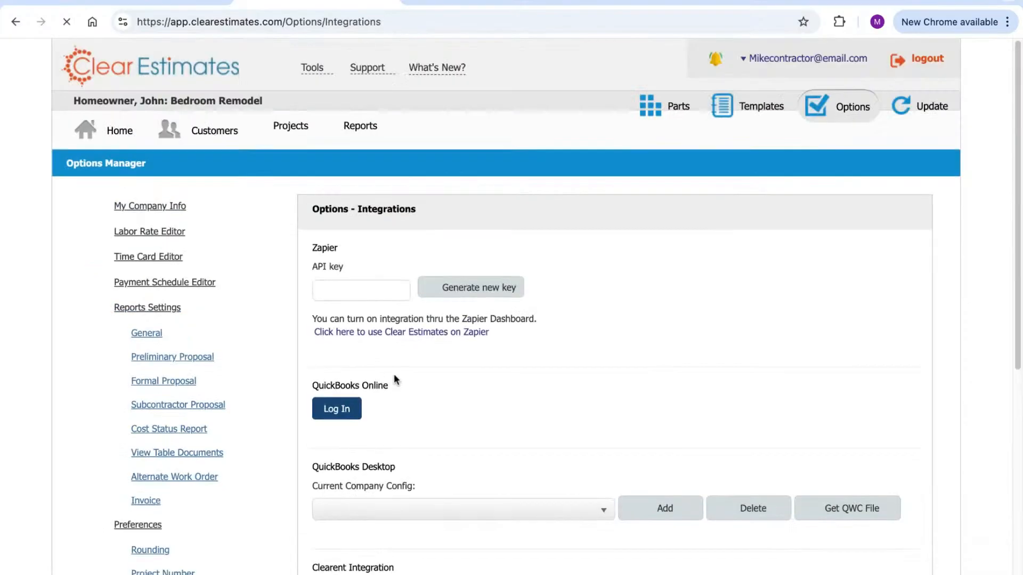
{"action": "scroll", "coordinate": [467, 361], "scroll_direction": "down", "scroll_amount": 1}
{"action": "scroll", "coordinate": [466, 360], "scroll_direction": "down", "scroll_amount": 1}
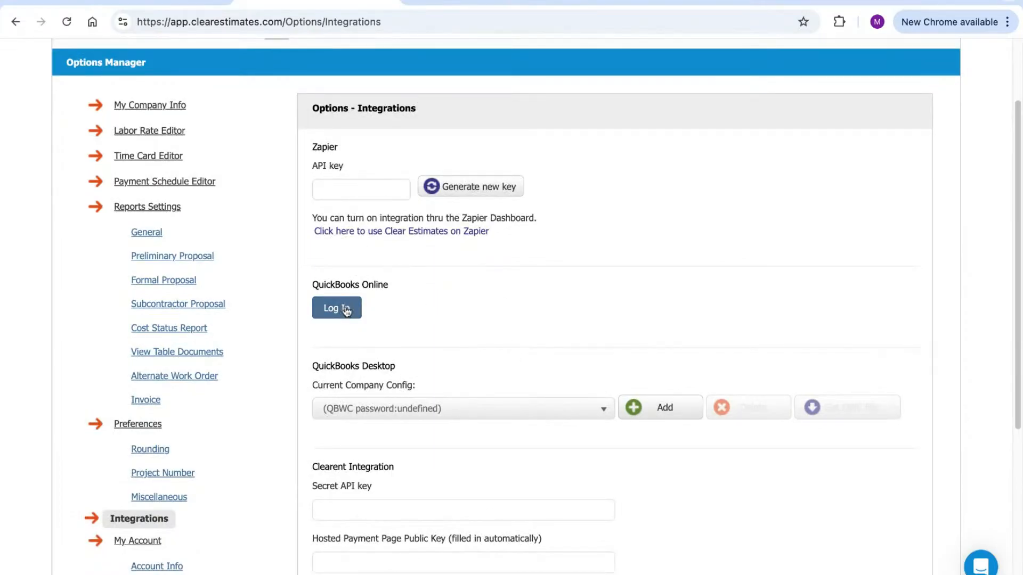
{"action": "scroll", "coordinate": [586, 277], "scroll_direction": "down", "scroll_amount": 1}
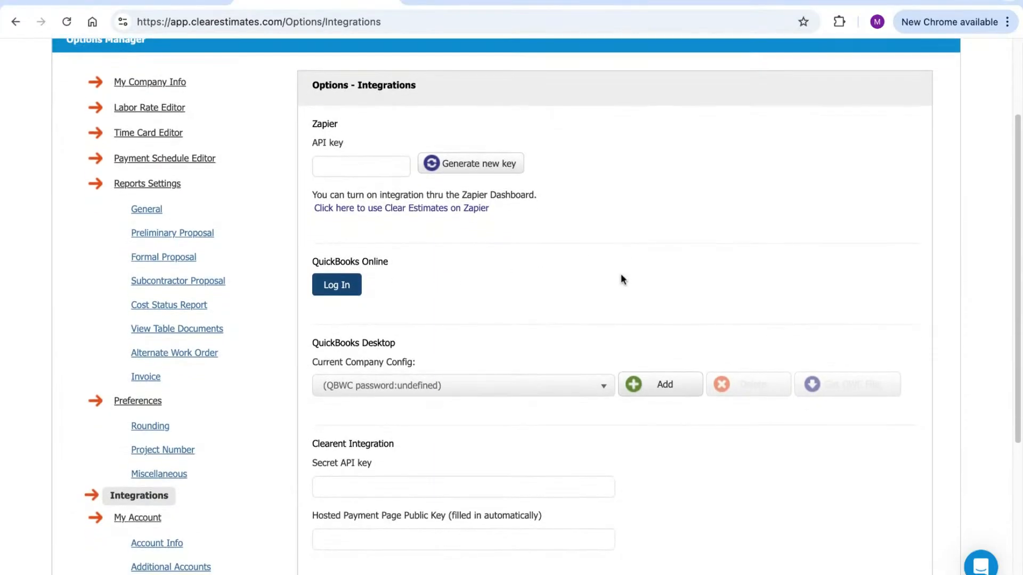
{"action": "scroll", "coordinate": [619, 279], "scroll_direction": "down", "scroll_amount": 5}
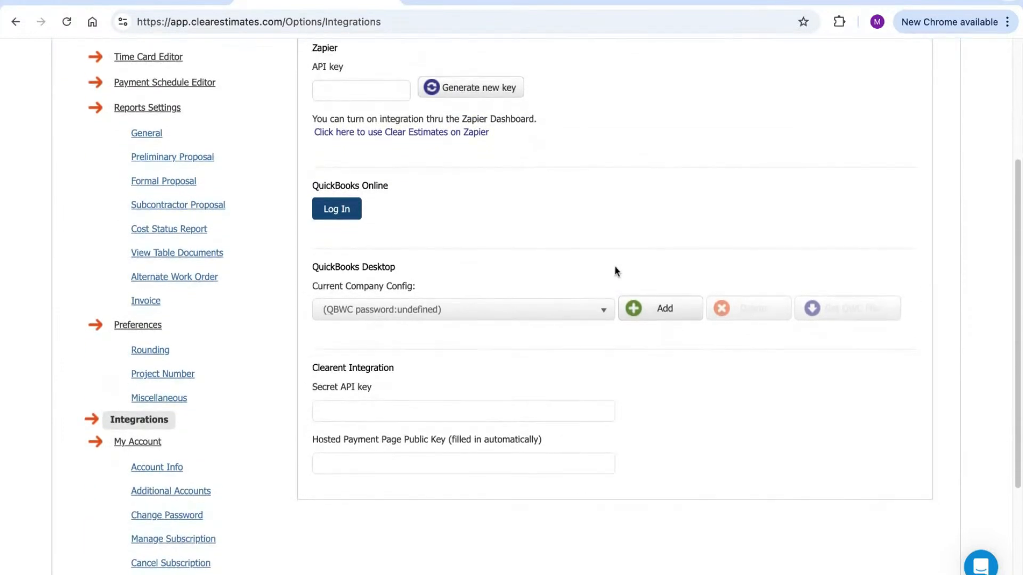
{"action": "left_click_drag", "start_coordinate": [389, 278], "coordinate": [303, 279]}
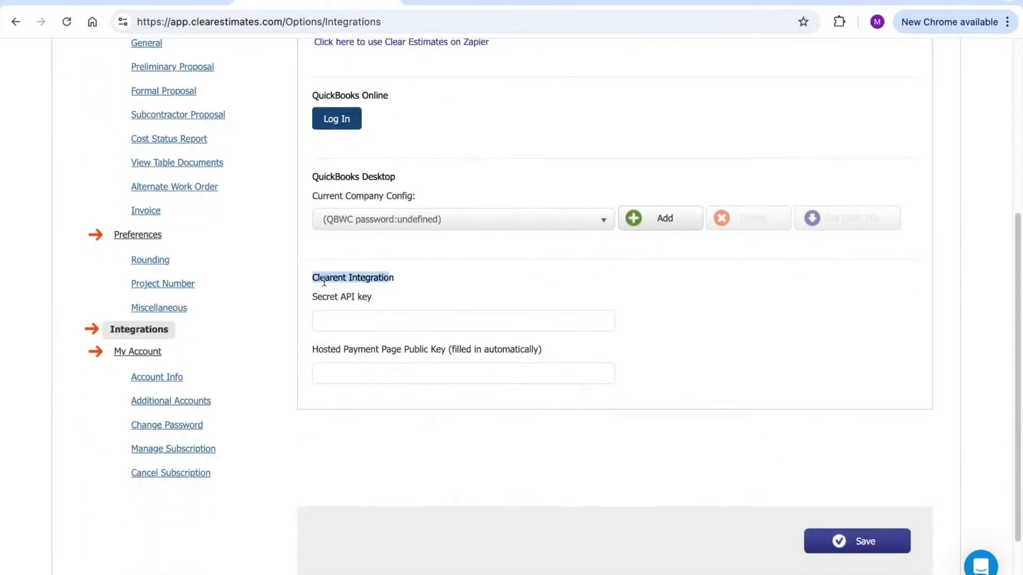
{"action": "left_click_drag", "start_coordinate": [395, 279], "coordinate": [311, 278]}
{"action": "left_click", "coordinate": [415, 276]}
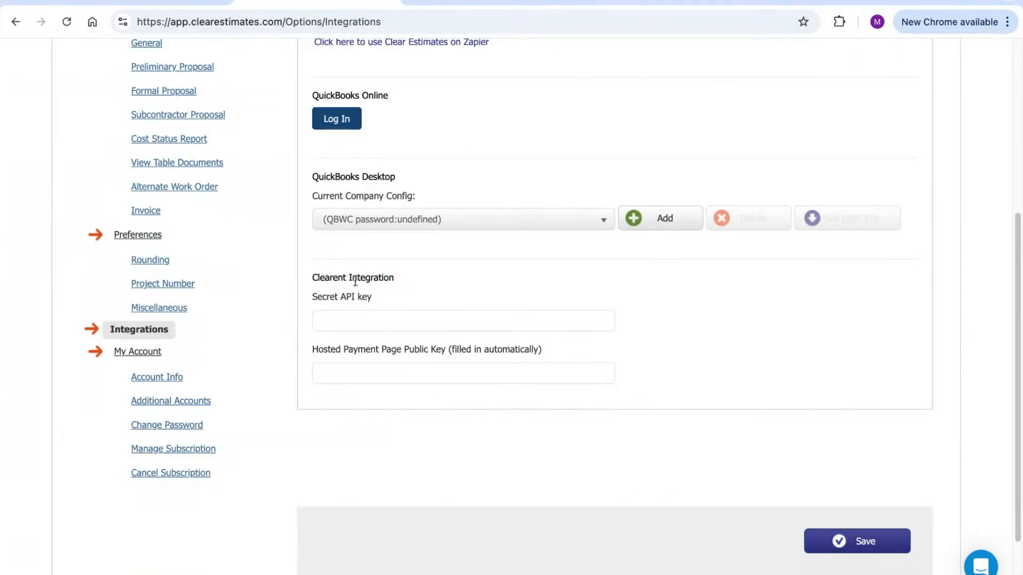
{"action": "left_click", "coordinate": [385, 316]}
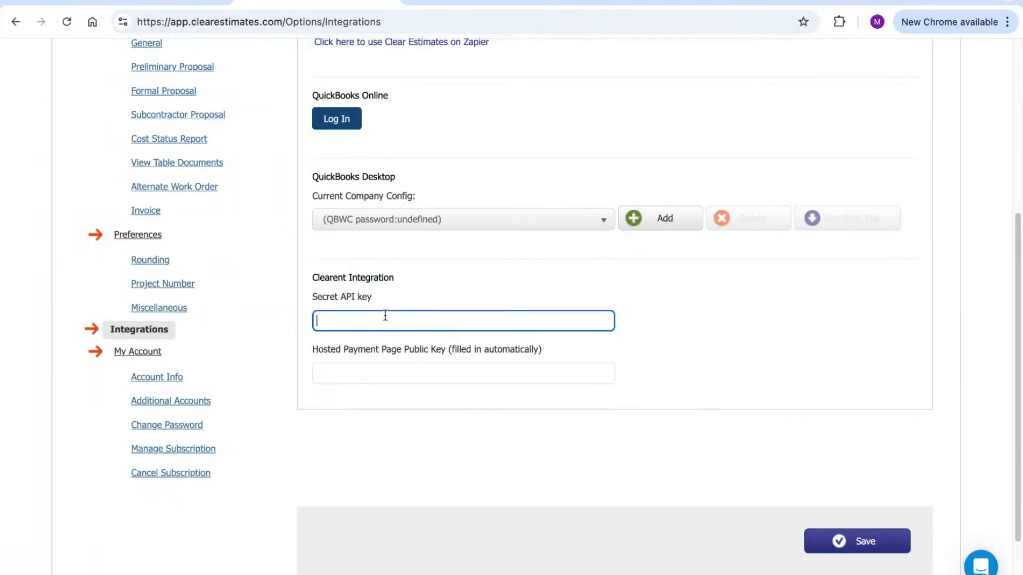
{"action": "left_click", "coordinate": [663, 318]}
{"action": "scroll", "coordinate": [660, 331], "scroll_direction": "up", "scroll_amount": 2}
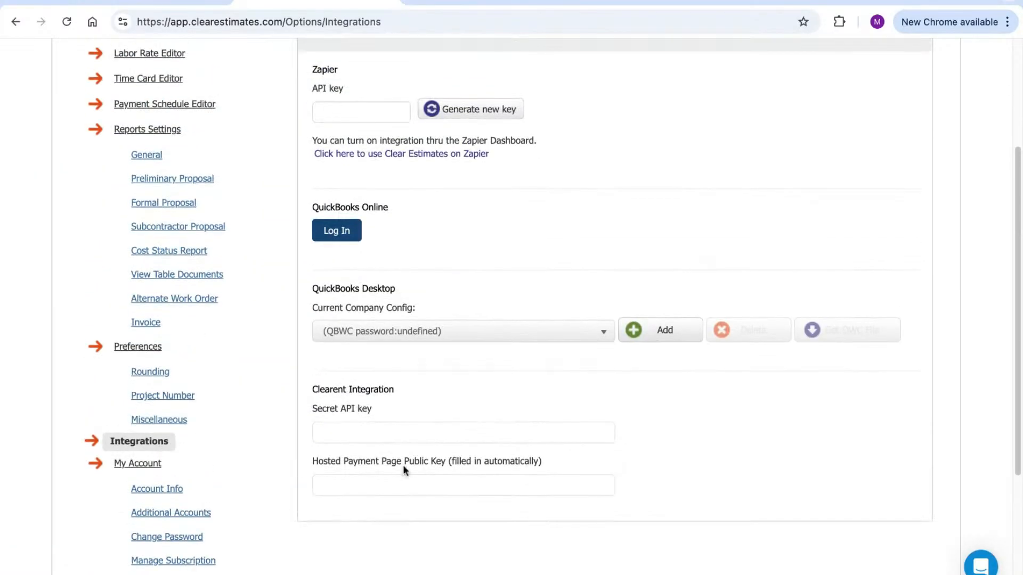
{"action": "scroll", "coordinate": [833, 535], "scroll_direction": "up", "scroll_amount": 3}
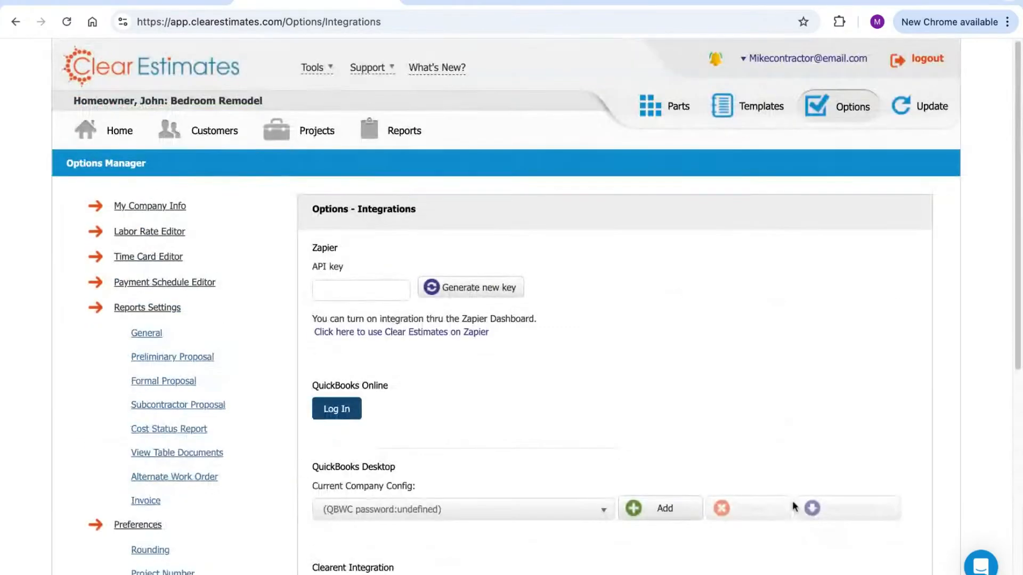
{"action": "left_click", "coordinate": [316, 134]}
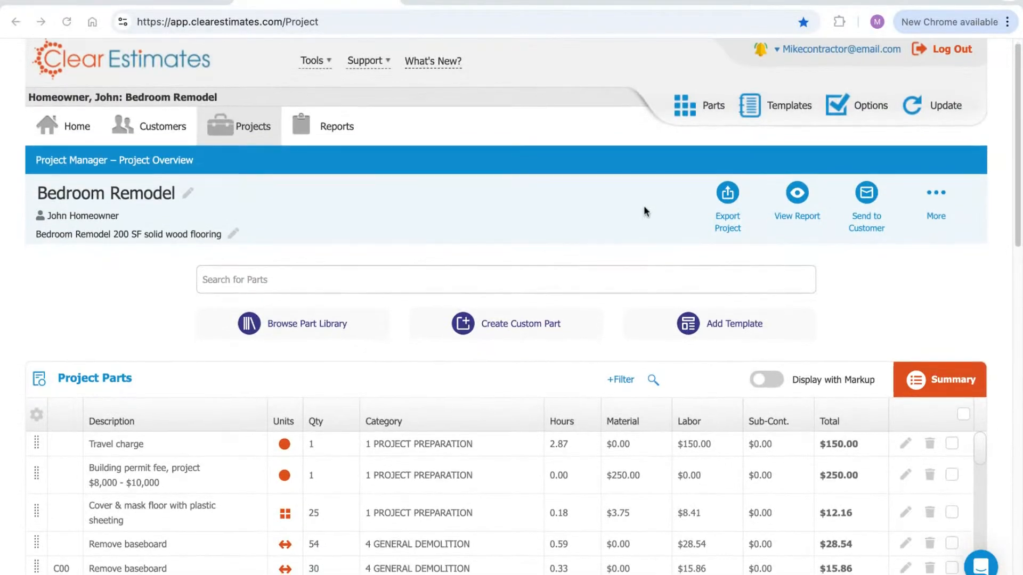
Filter the Bedroom Remodel parts by 'tra' to find the travel charge, then clear the filter
{"action": "scroll", "coordinate": [644, 206], "scroll_direction": "down", "scroll_amount": 5}
{"action": "scroll", "coordinate": [644, 206], "scroll_direction": "up", "scroll_amount": 4}
{"action": "scroll", "coordinate": [644, 206], "scroll_direction": "up", "scroll_amount": 1}
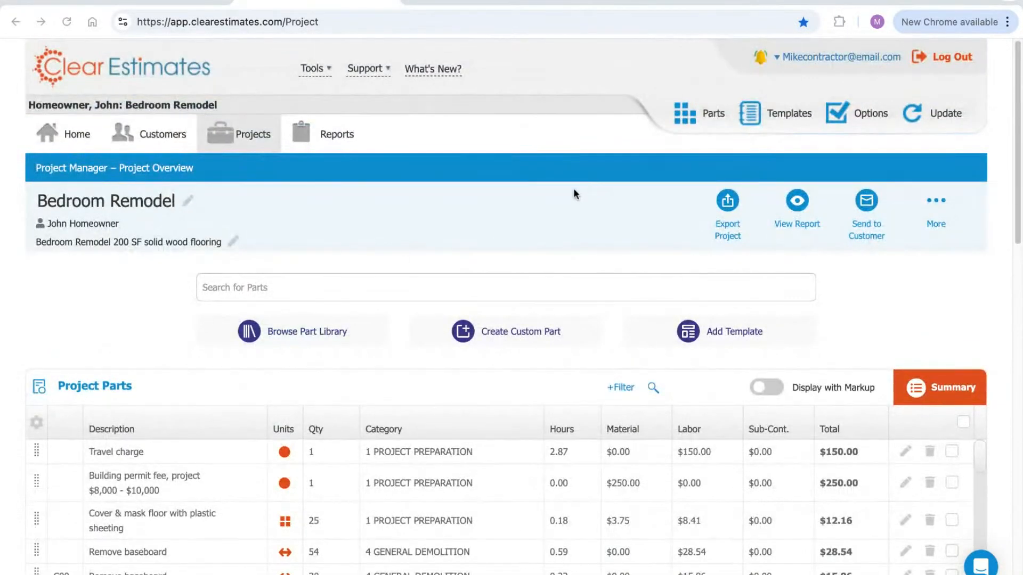
{"action": "scroll", "coordinate": [600, 240], "scroll_direction": "down", "scroll_amount": 3}
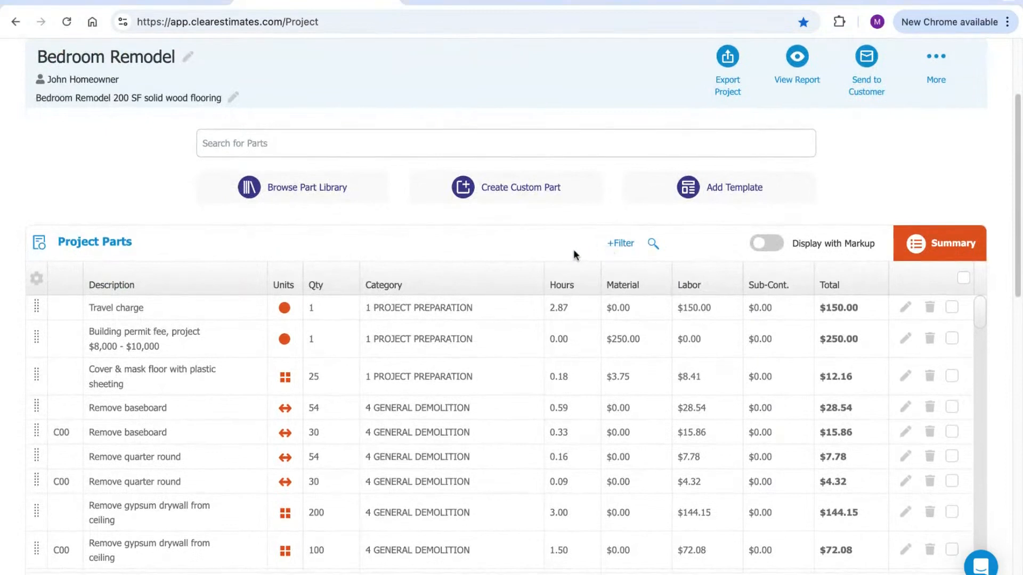
{"action": "left_click", "coordinate": [651, 245]}
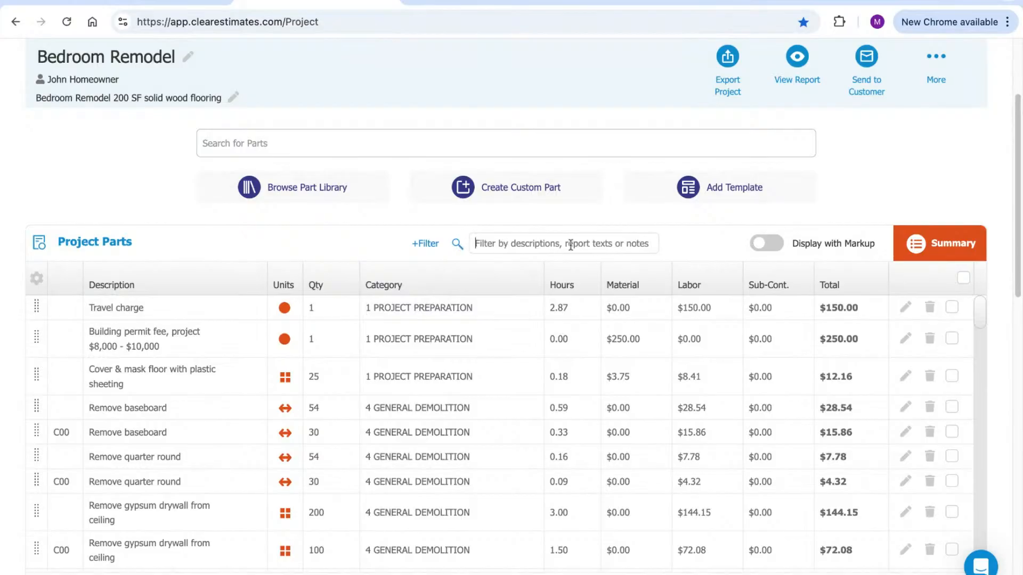
{"action": "type", "text": "travel"}
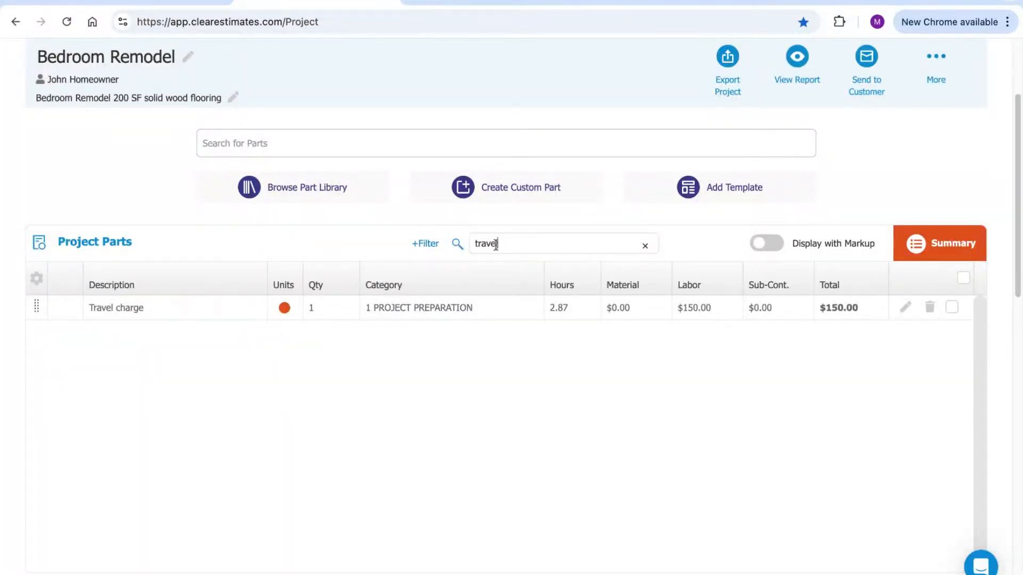
{"action": "left_click_drag", "start_coordinate": [501, 242], "coordinate": [471, 247]}
{"action": "key", "text": "BackSpace"}
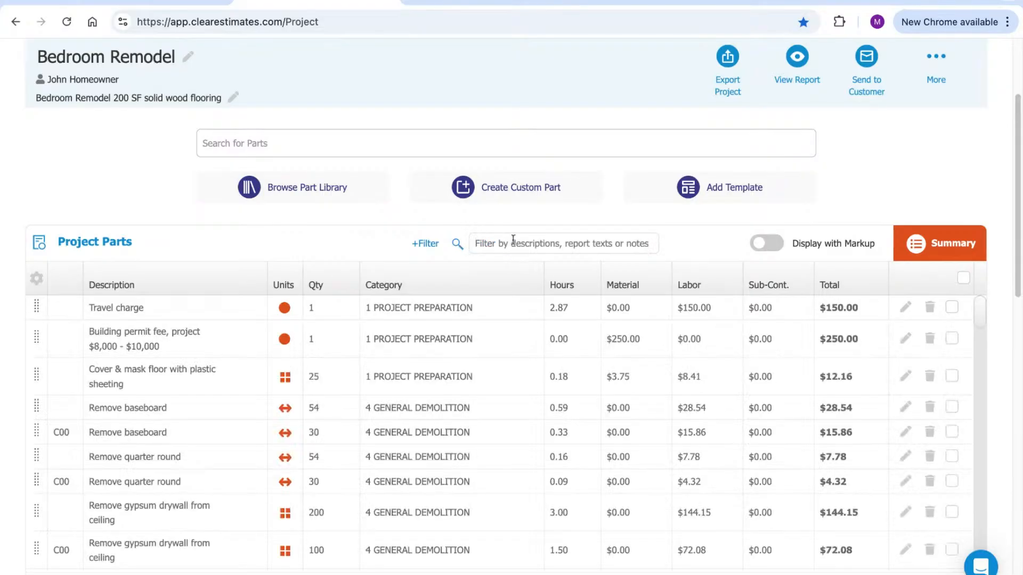
Filter the parts by Category to 2 CONCRETE DEMOLITION and the other demolition categories
{"action": "left_click", "coordinate": [425, 244]}
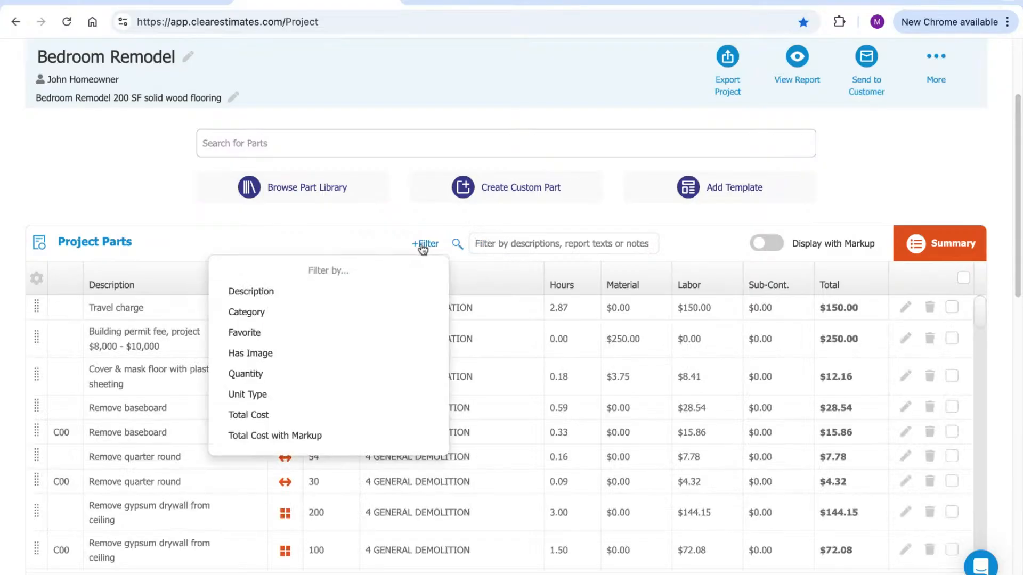
{"action": "left_click", "coordinate": [262, 313]}
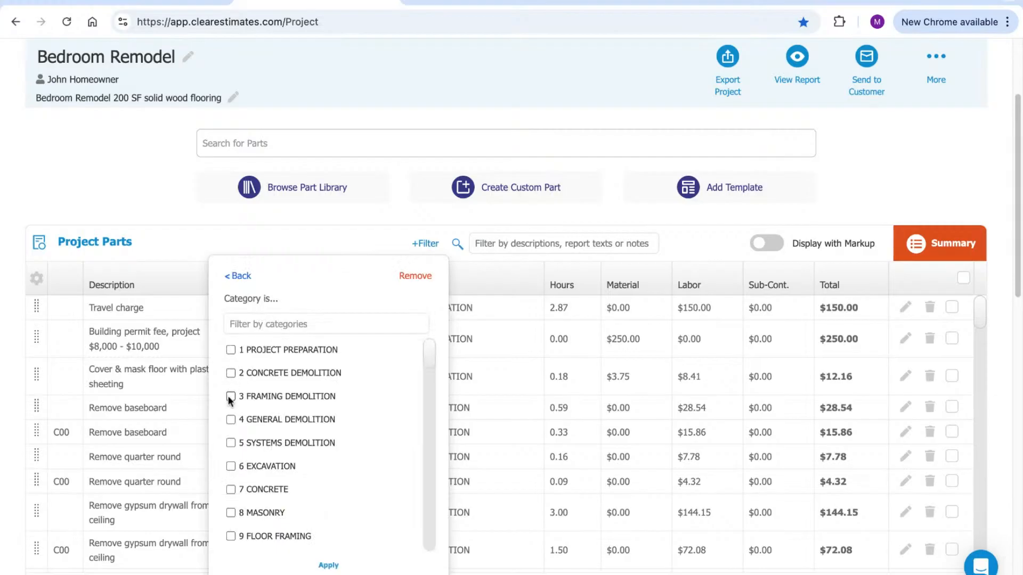
{"action": "left_click", "coordinate": [230, 375]}
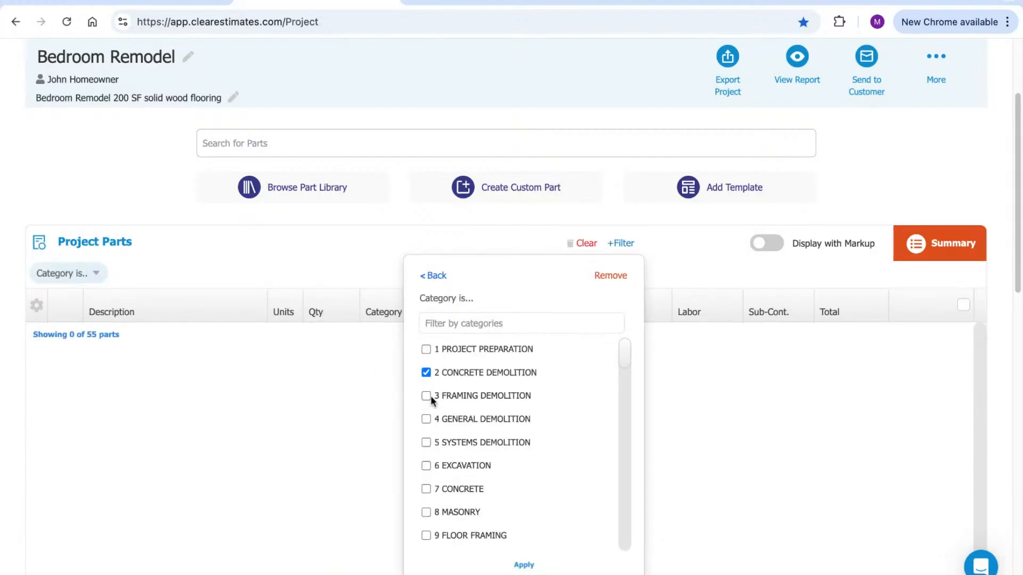
{"action": "left_click", "coordinate": [426, 418]}
{"action": "left_click", "coordinate": [426, 443]}
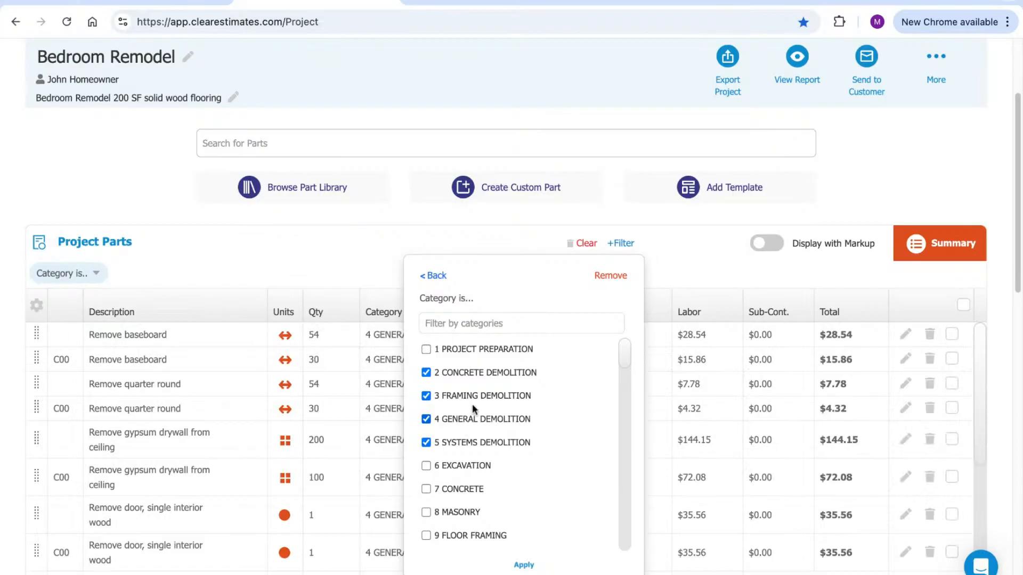
{"action": "left_click", "coordinate": [524, 565]}
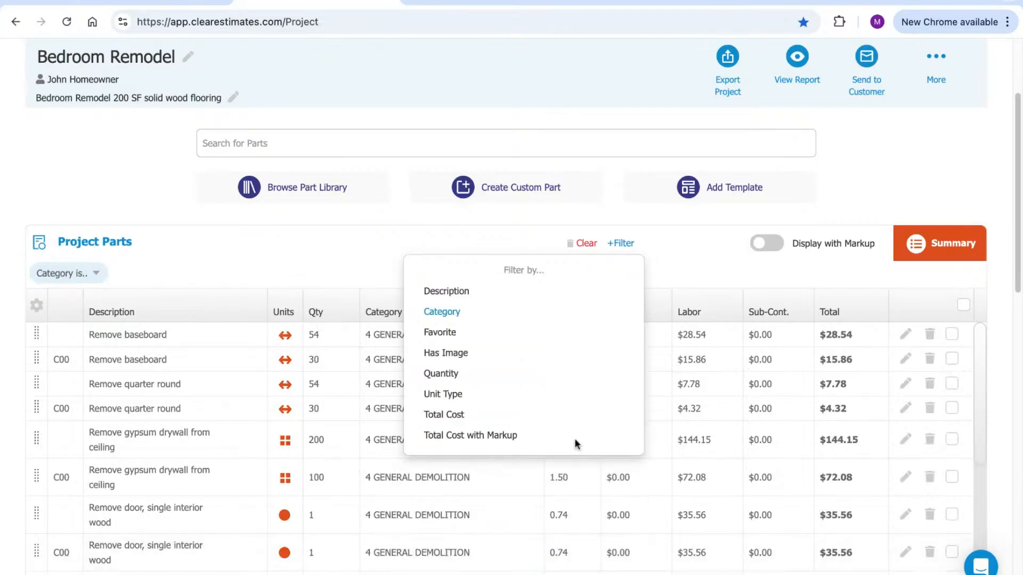
Review the Export Project options, then clear the category filter
{"action": "left_click", "coordinate": [735, 54]}
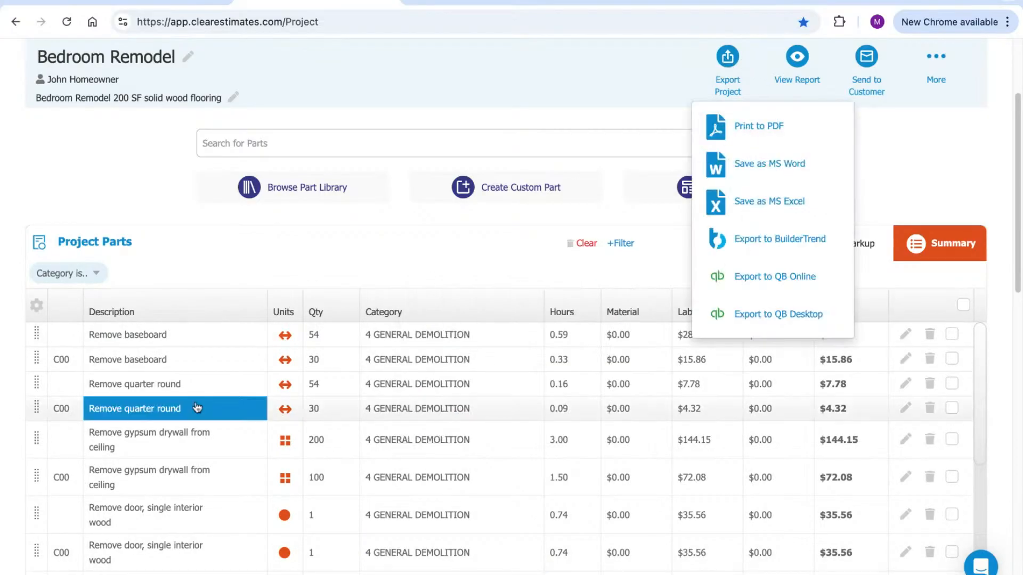
{"action": "scroll", "coordinate": [215, 527], "scroll_direction": "down", "scroll_amount": 5}
{"action": "scroll", "coordinate": [215, 528], "scroll_direction": "up", "scroll_amount": 5}
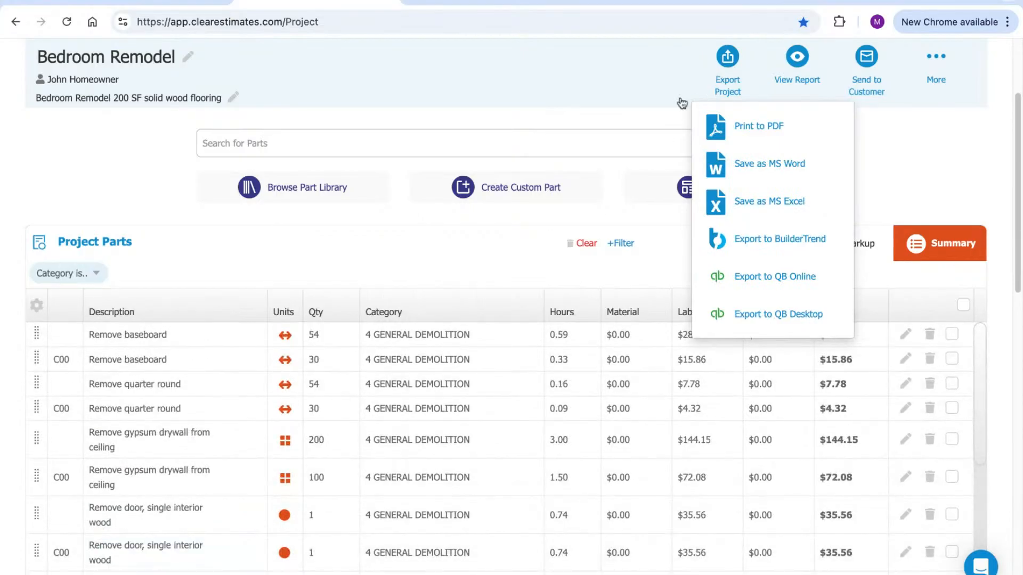
{"action": "left_click", "coordinate": [592, 247]}
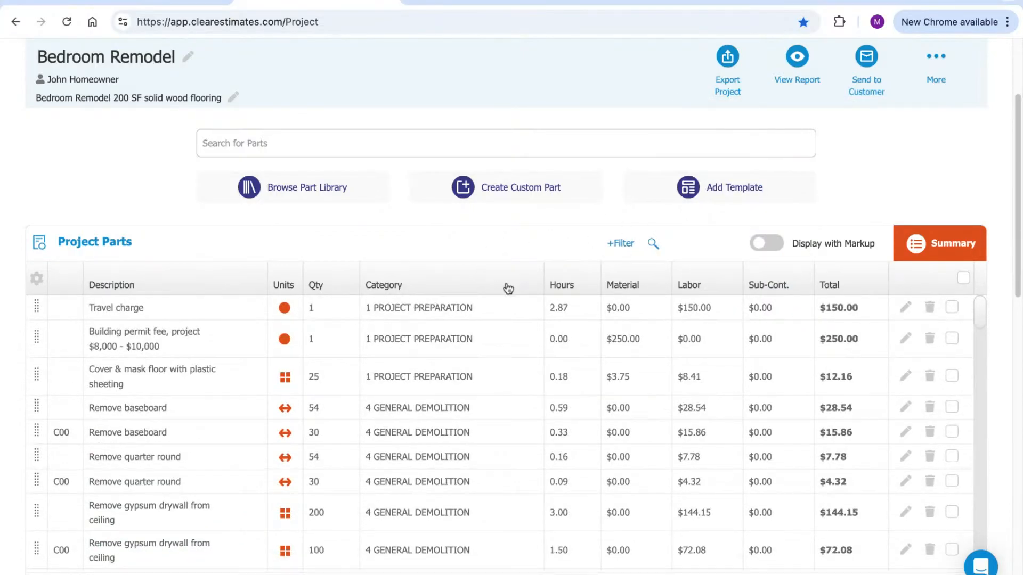
{"action": "scroll", "coordinate": [529, 292], "scroll_direction": "up", "scroll_amount": 3}
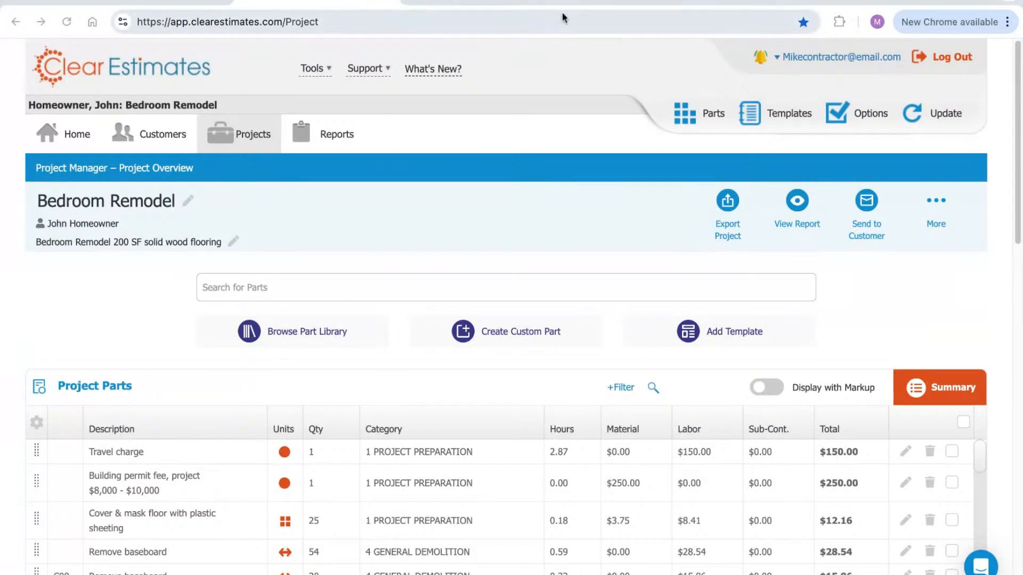
Present the slides full screen from the Schedule a Training Call slide
{"action": "left_click", "coordinate": [201, 1]}
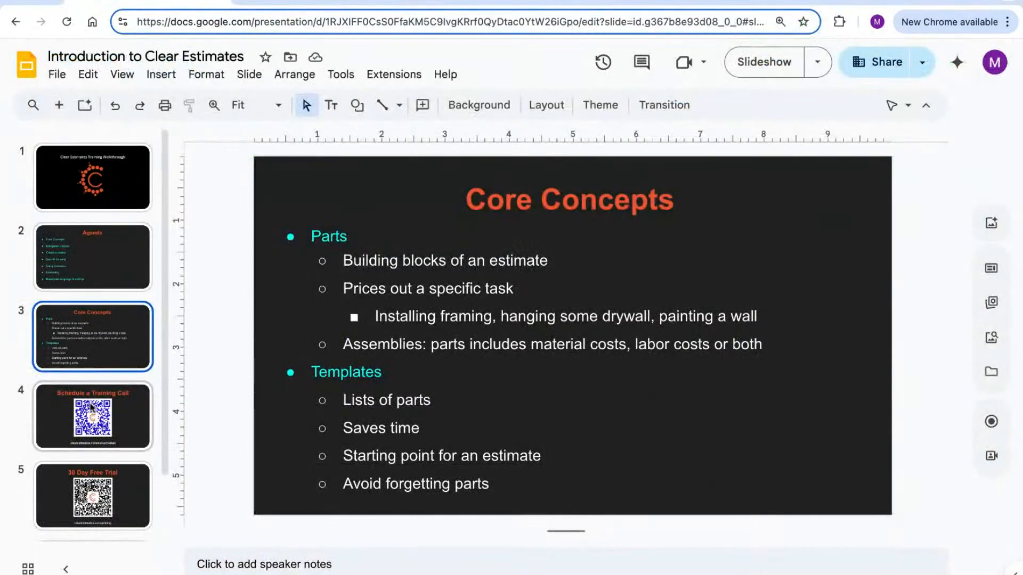
{"action": "left_click", "coordinate": [89, 411]}
{"action": "key", "text": "ctrl+Return"}
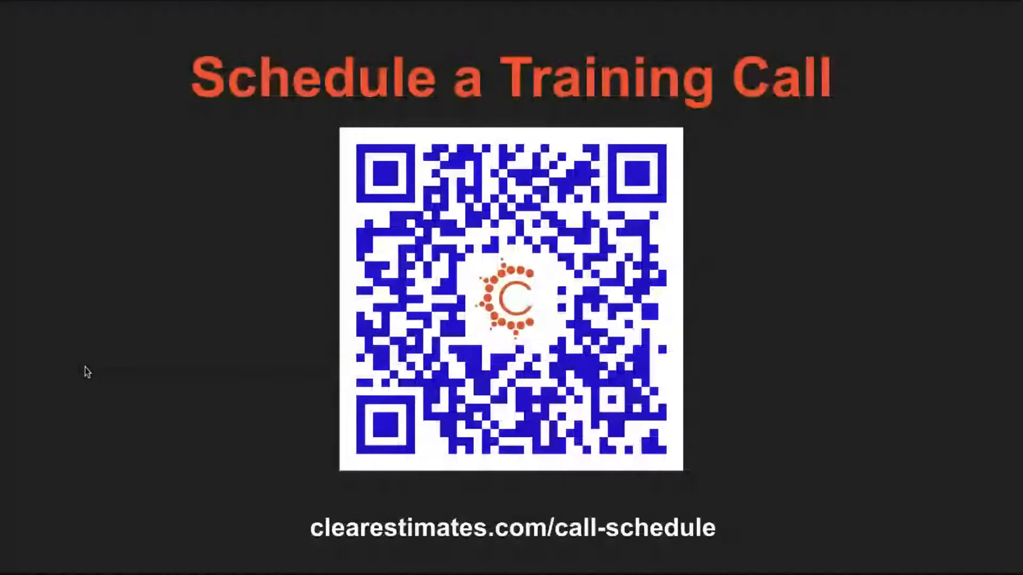